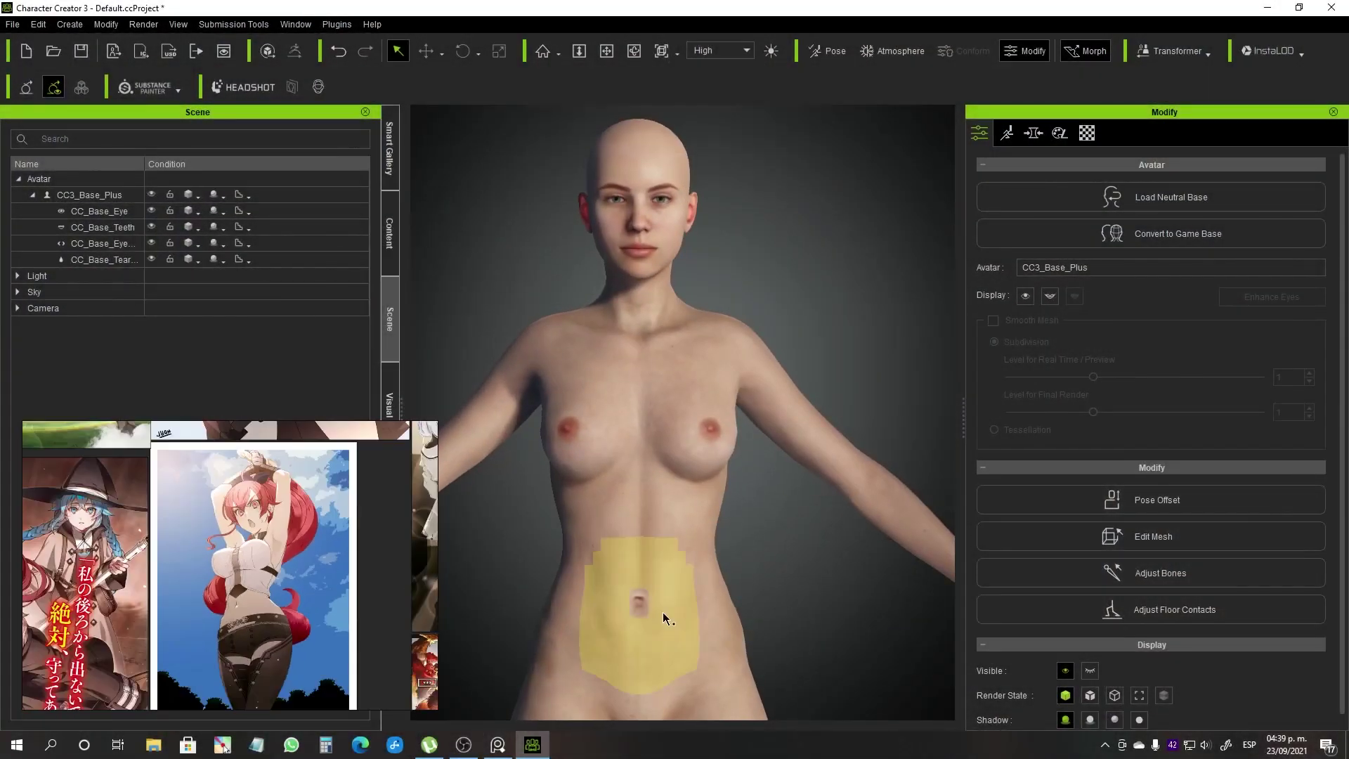
- Select the CC3_Base_Plus avatar in the Scene tree to show its Modify settings
click(663, 618)
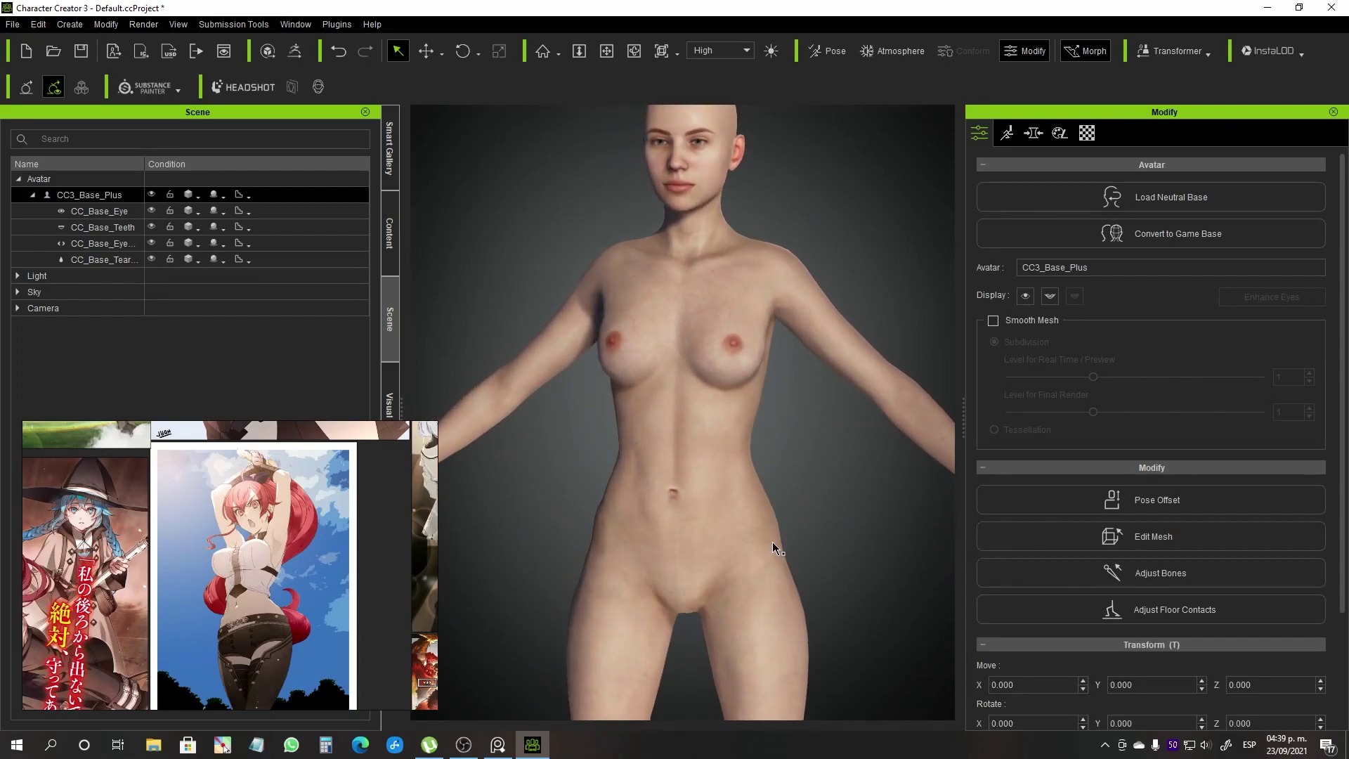
- Pan and orbit the view to inspect the bald character's body from front and sides
mouse_move(776, 632)
middle_down()
mouse_move(766, 520)
mouse_move(781, 572)
mouse_move(680, 536)
middle_up()
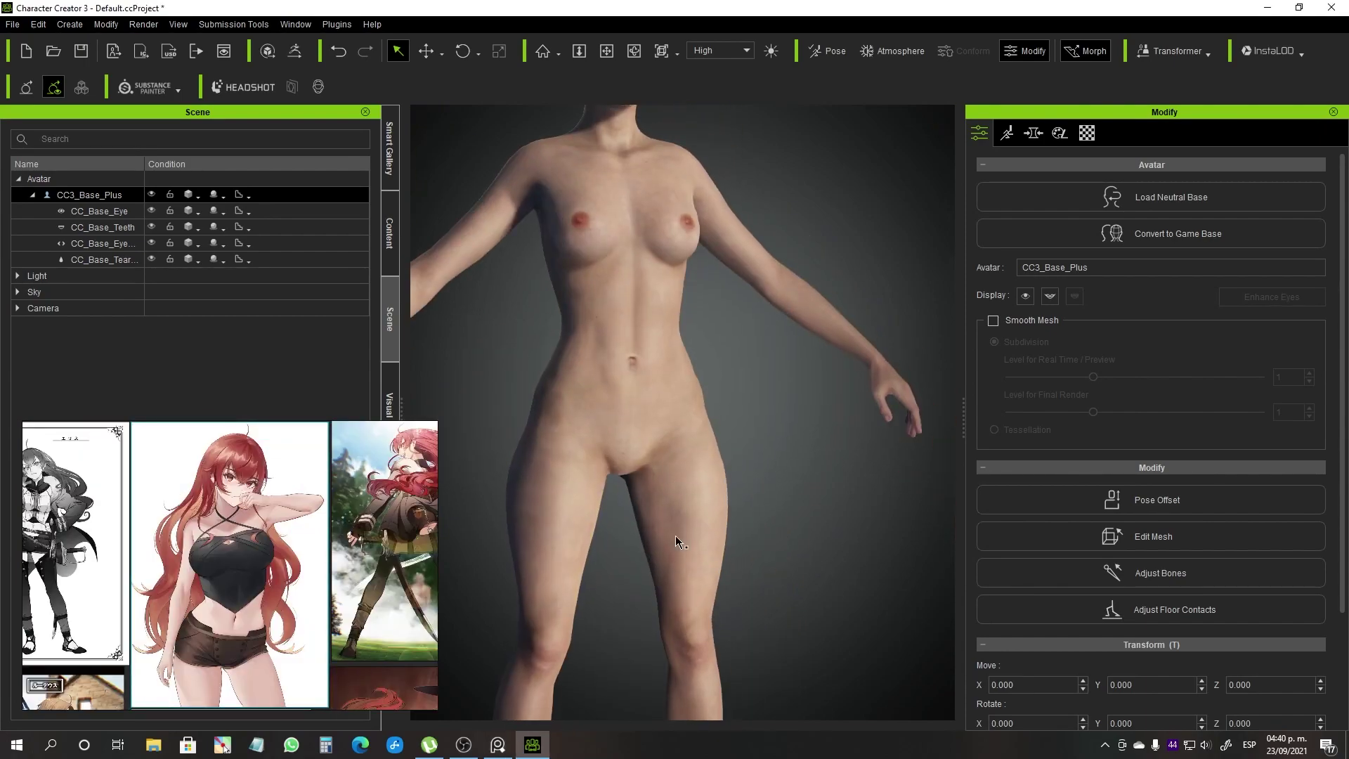
scroll(707, 469, up, 3)
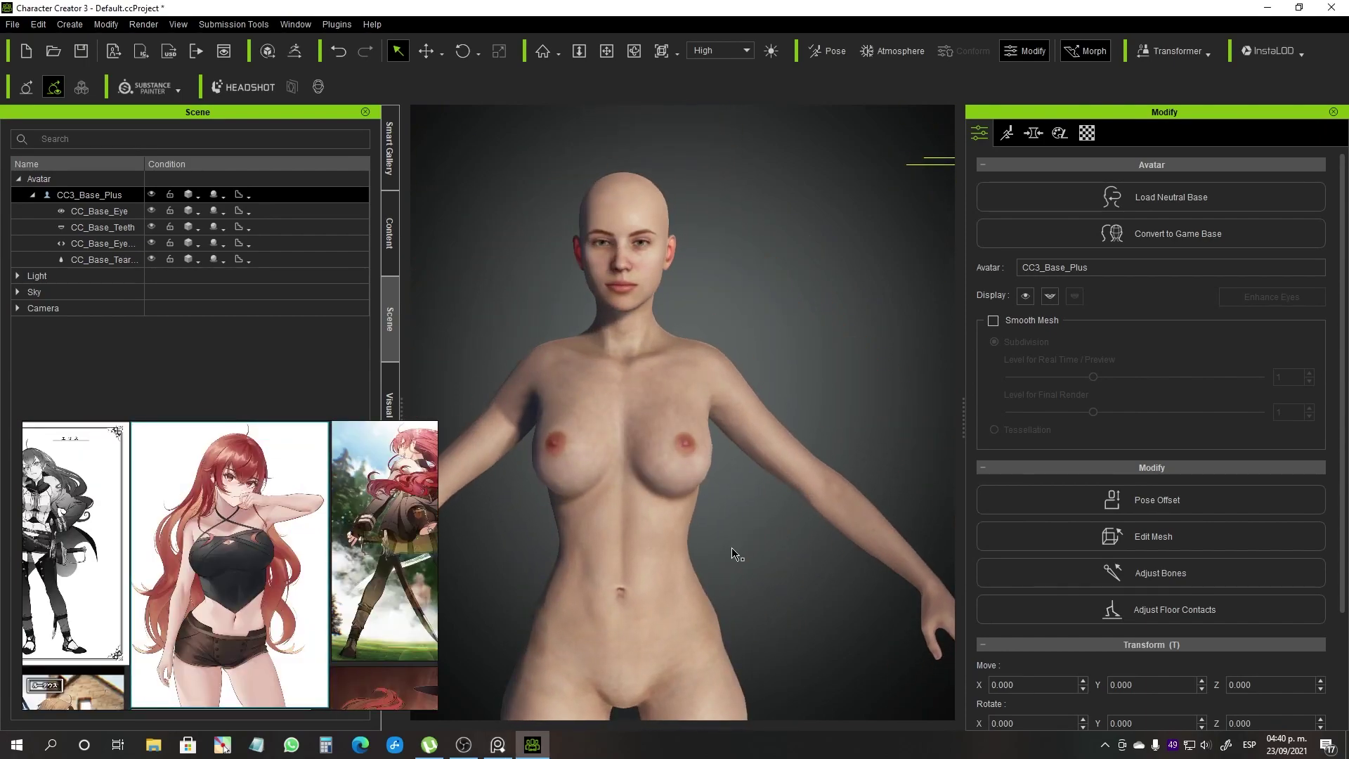
scroll(620, 403, up, 3)
right_drag(747, 391, 580, 431)
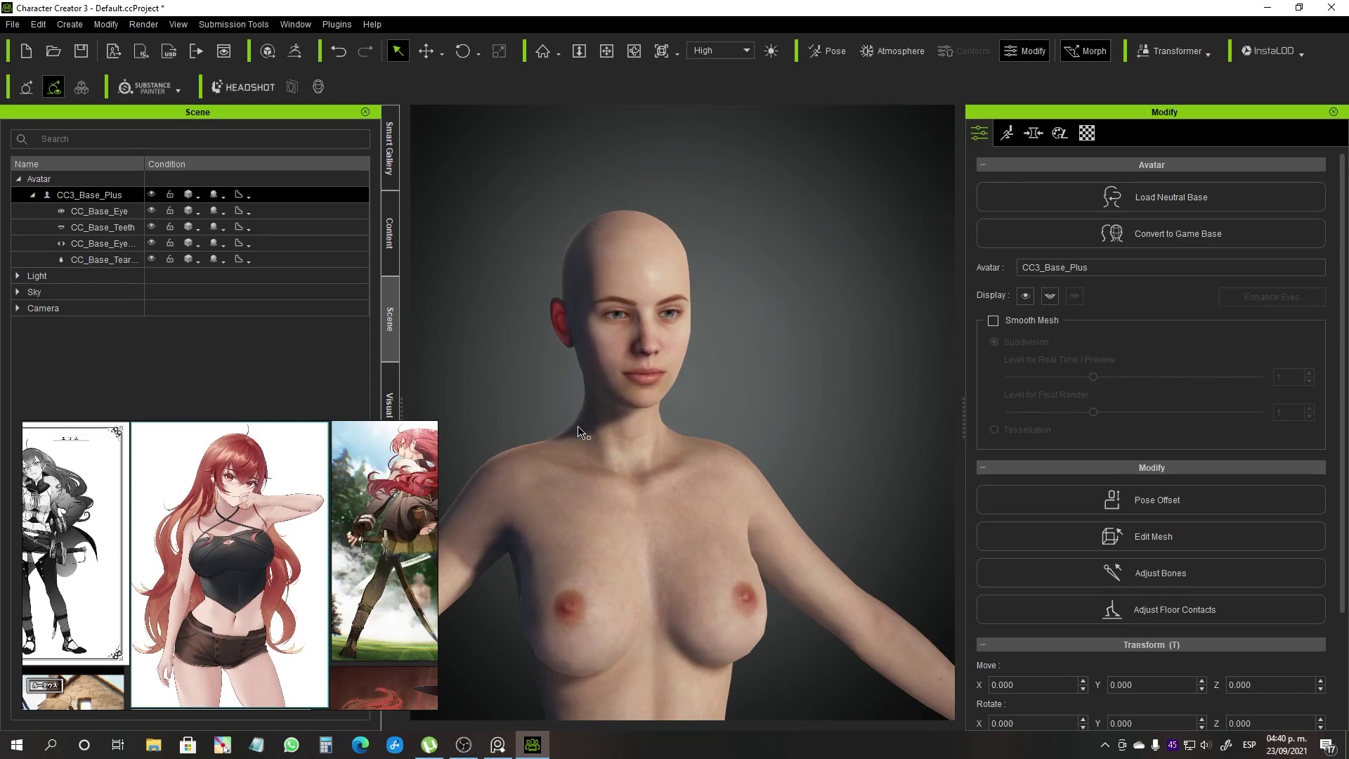
middle_drag(581, 431, 807, 475)
right_drag(807, 475, 852, 595)
scroll(689, 568, up, 2)
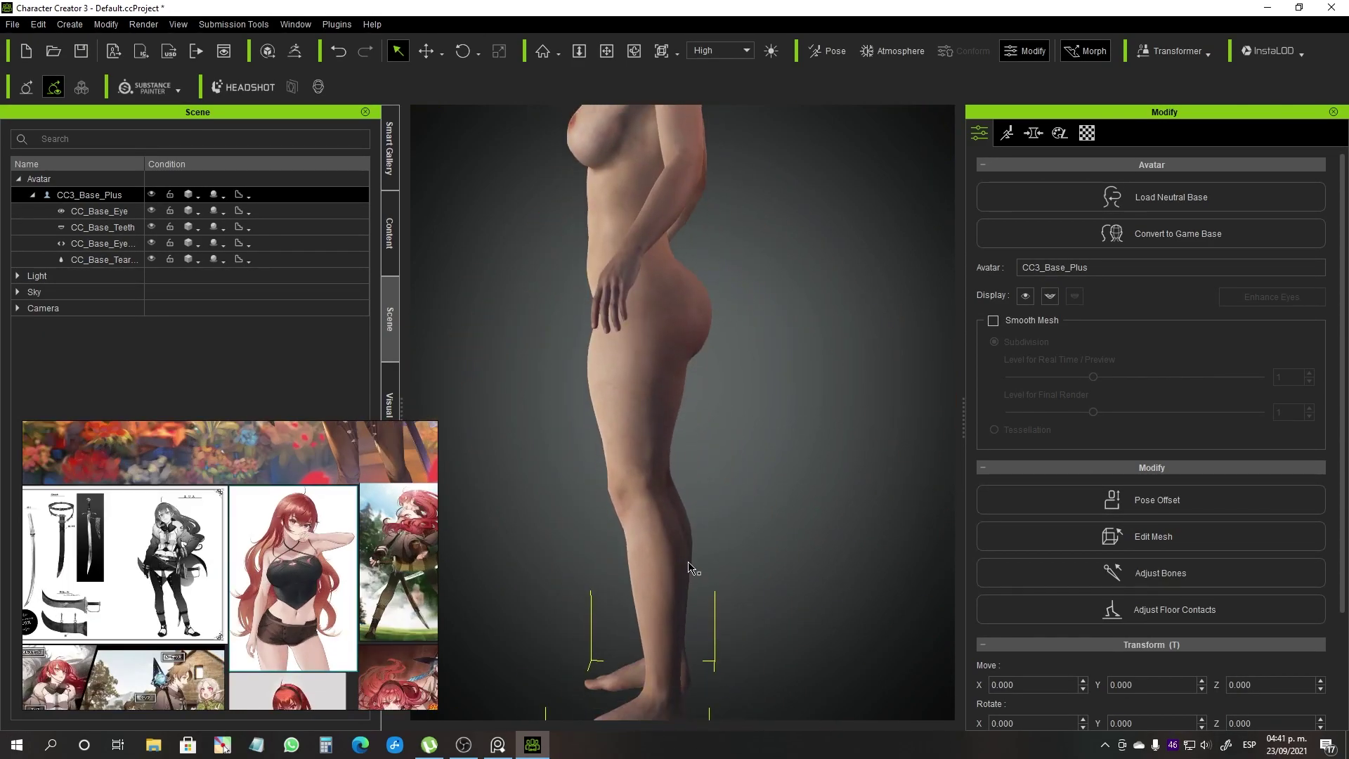
right_drag(692, 561, 738, 360)
scroll(772, 457, up, 3)
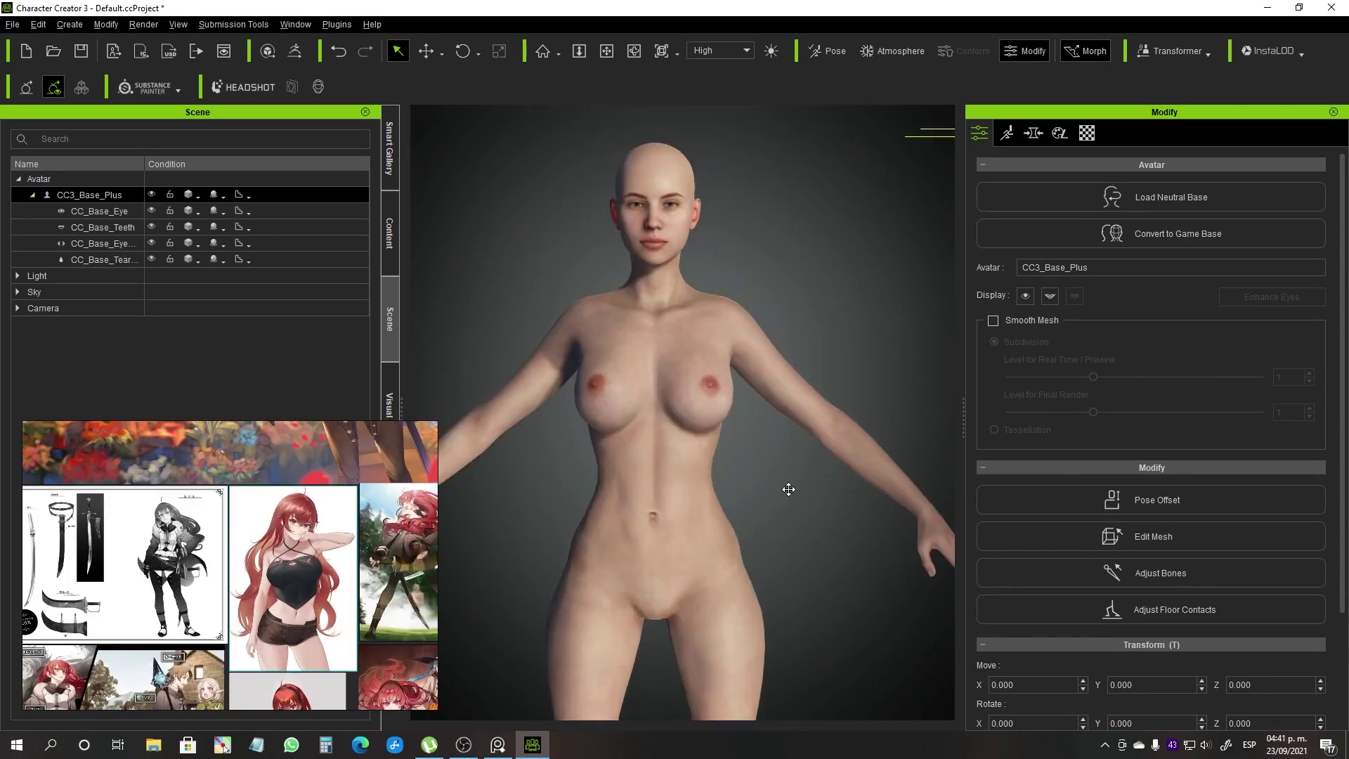
mouse_move(788, 489)
right_down()
mouse_move(810, 563)
mouse_move(870, 406)
right_up()
scroll(869, 406, down, 3)
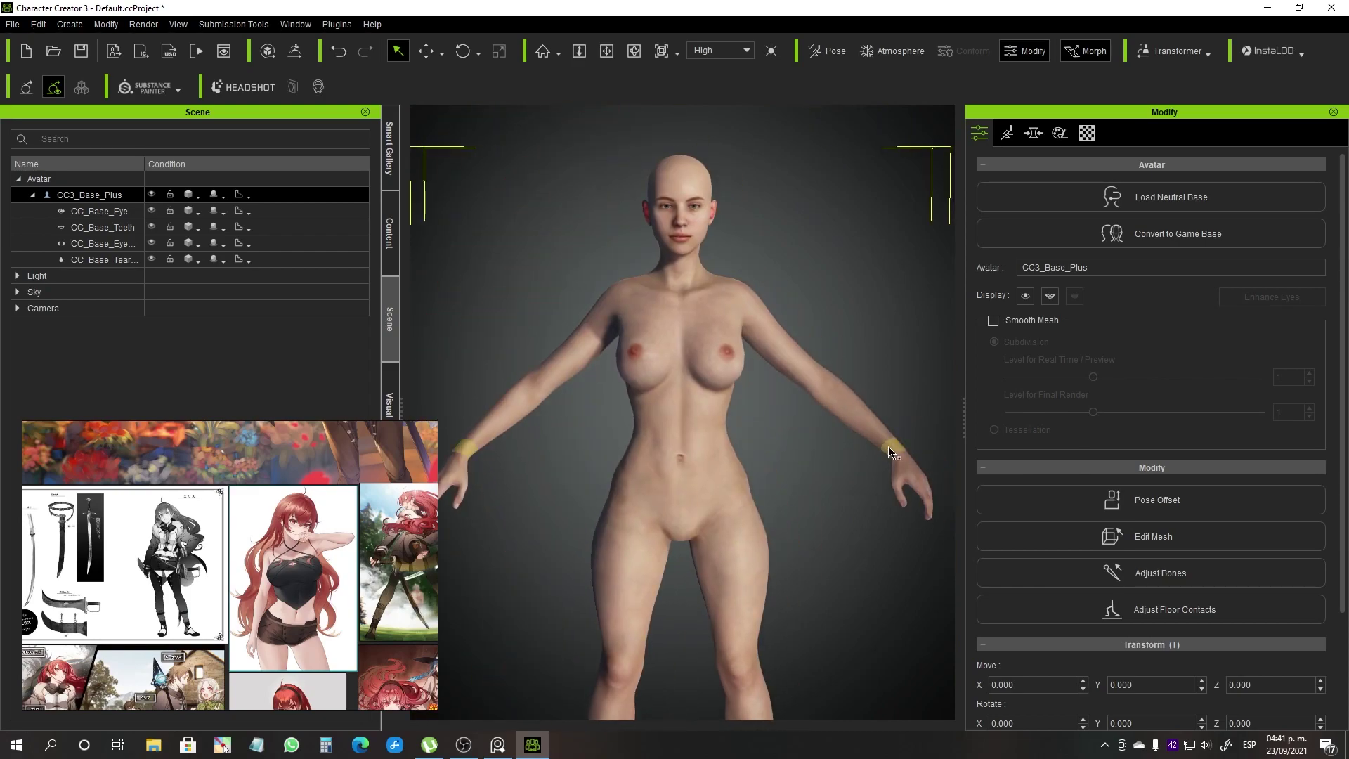
- Zoom into the face and inspect the eye area up close
scroll(783, 449, up, 3)
scroll(788, 439, up, 3)
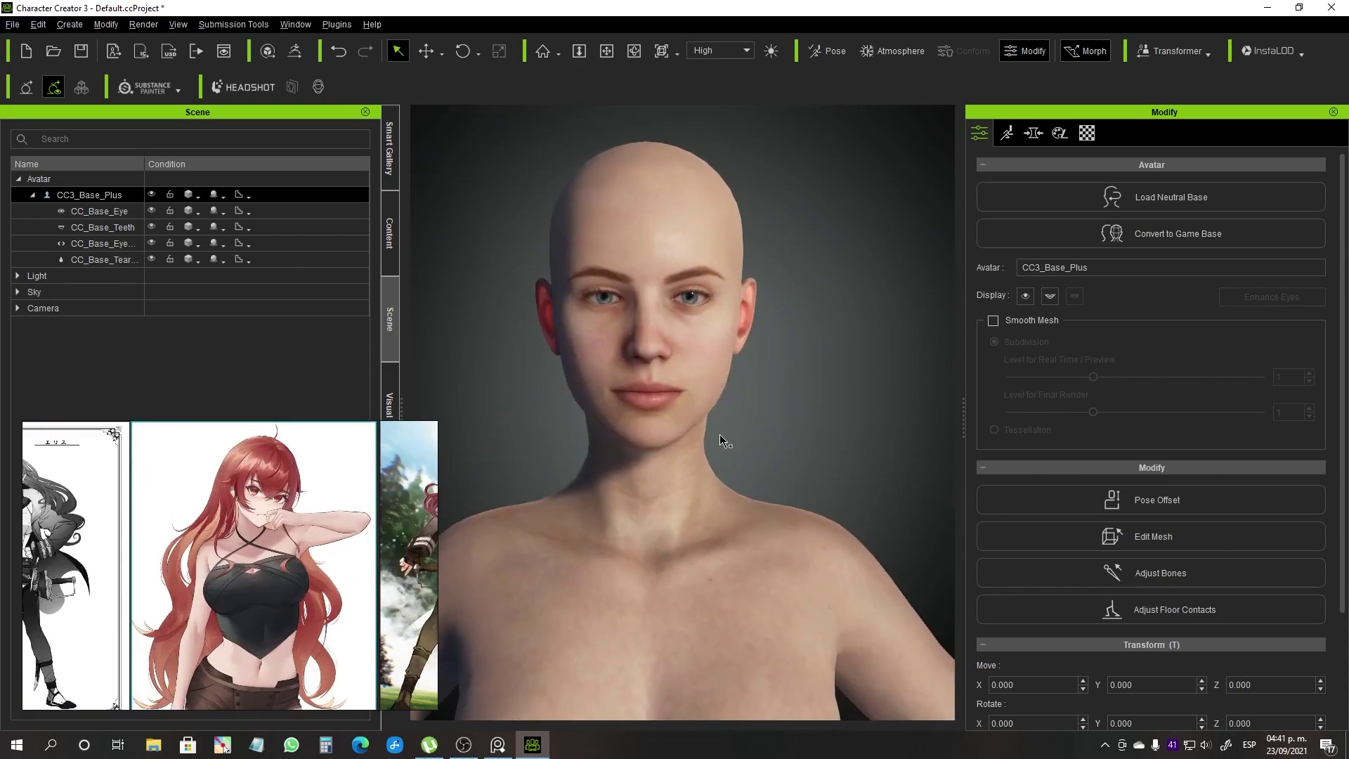
scroll(719, 434, up, 2)
scroll(669, 372, up, 2)
mouse_move(737, 575)
right_down()
mouse_move(622, 495)
mouse_move(735, 411)
right_up()
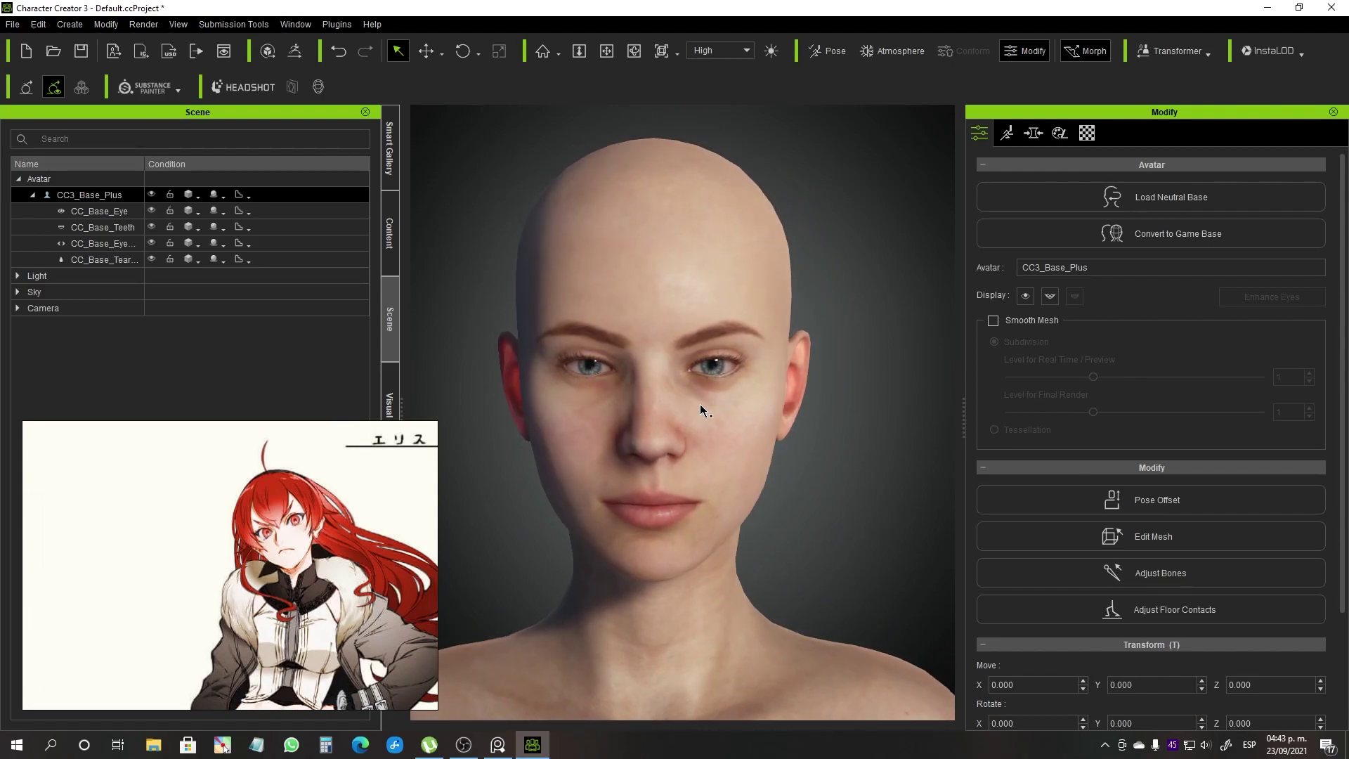
scroll(700, 404, up, 3)
click(544, 327)
click(608, 367)
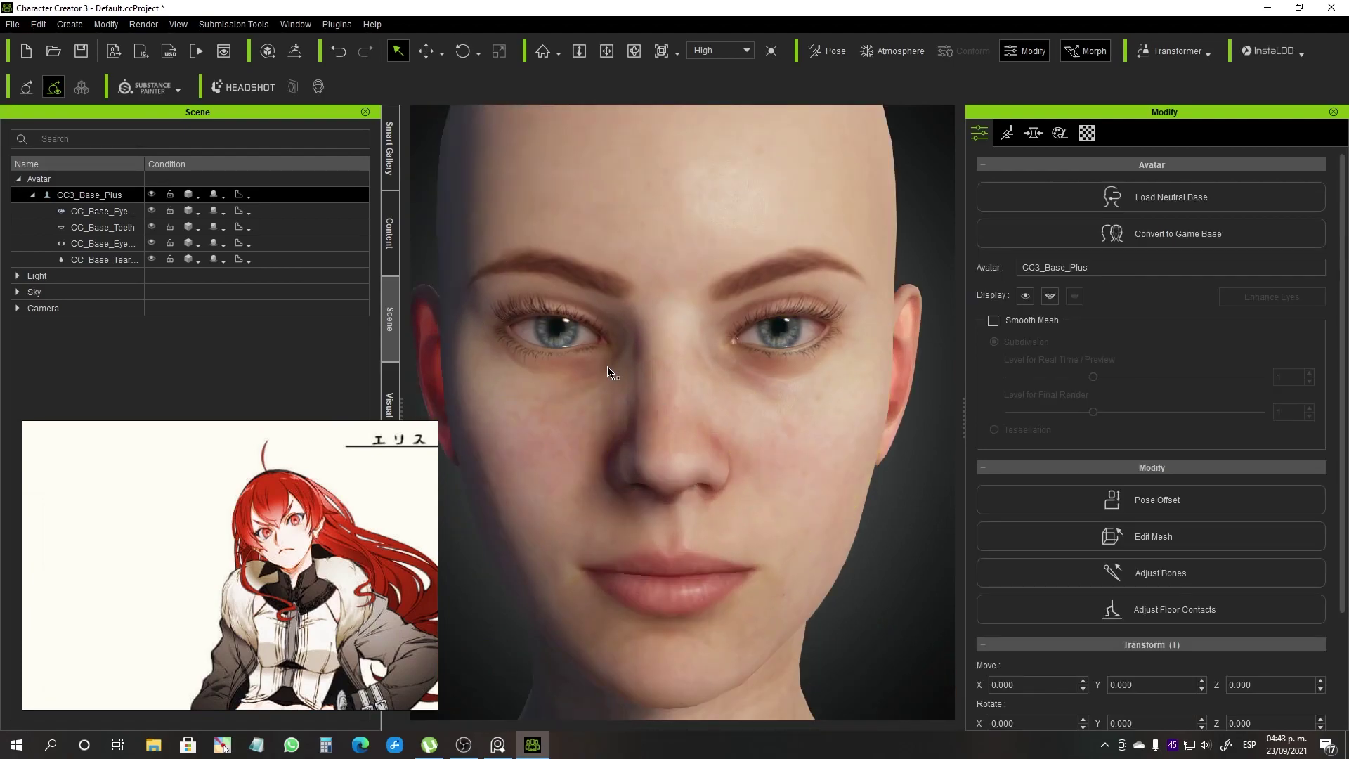
scroll(632, 352, down, 2)
mouse_move(669, 470)
right_down()
mouse_move(625, 411)
mouse_move(674, 421)
right_up()
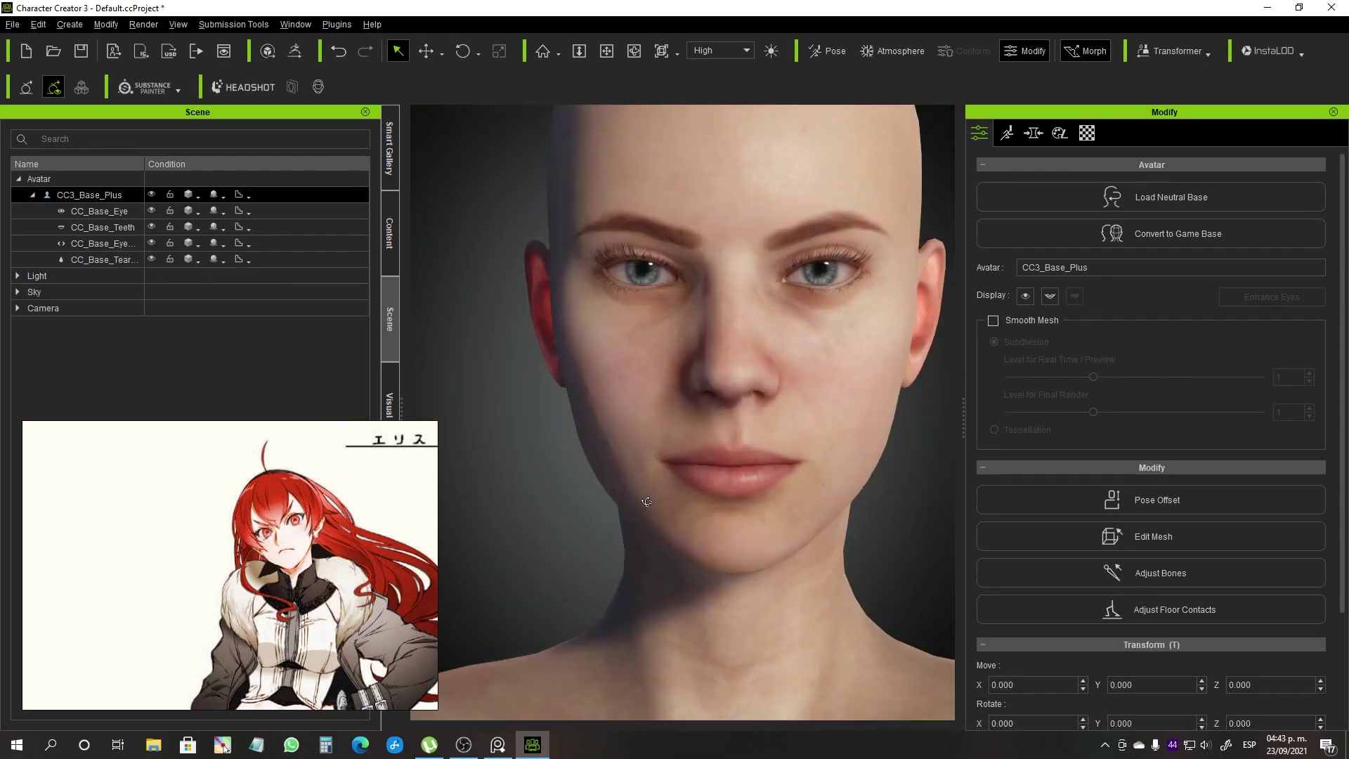
scroll(492, 421, up, 1)
- Enable sculpt morphing and reshape the upper eyelashes and inner eyelid crease
click(243, 87)
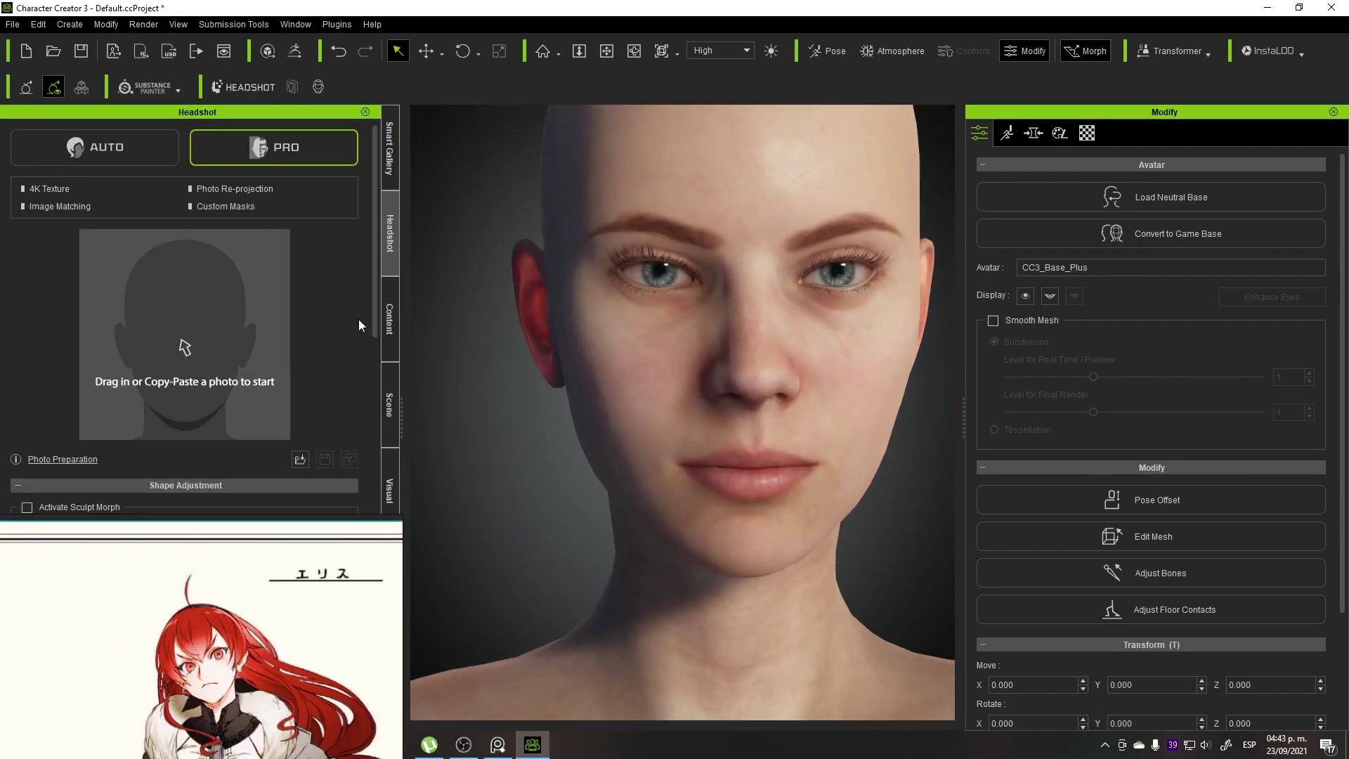
click(27, 382)
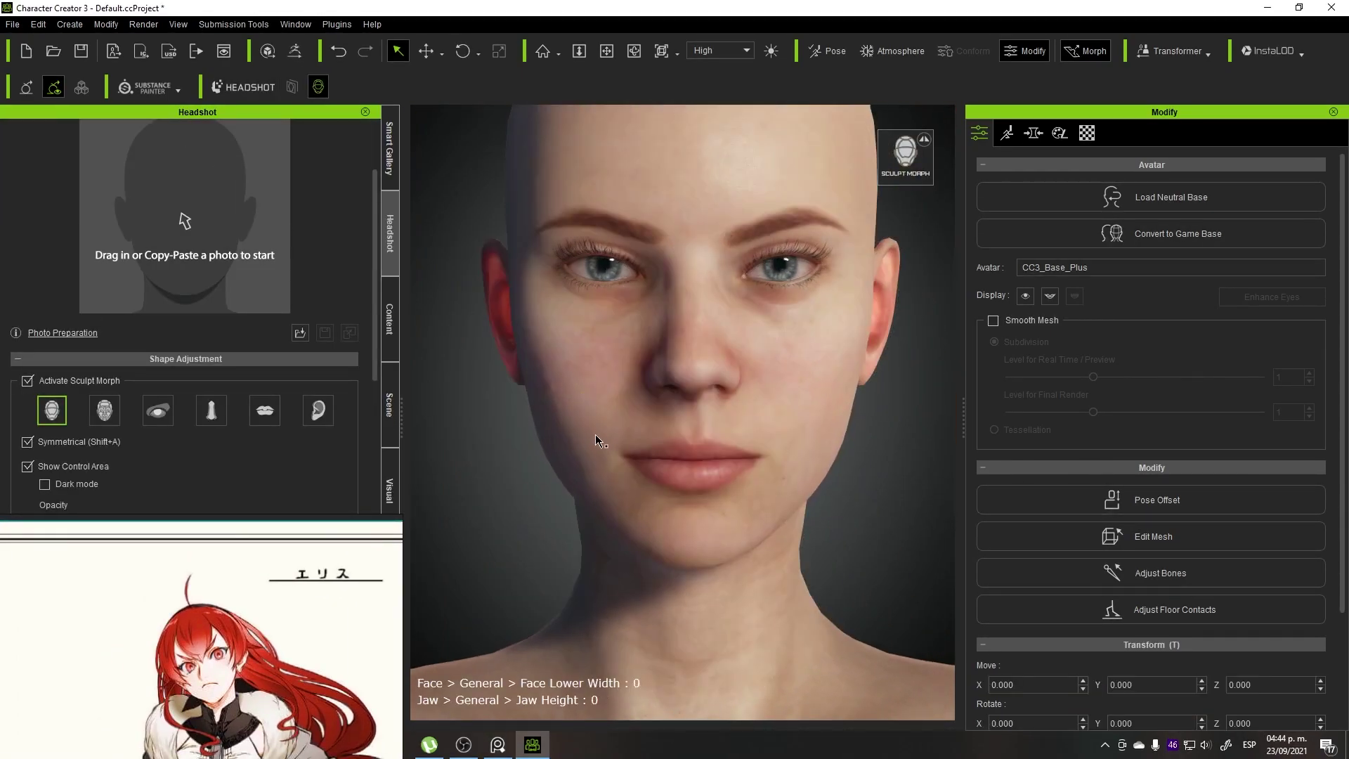
click(597, 288)
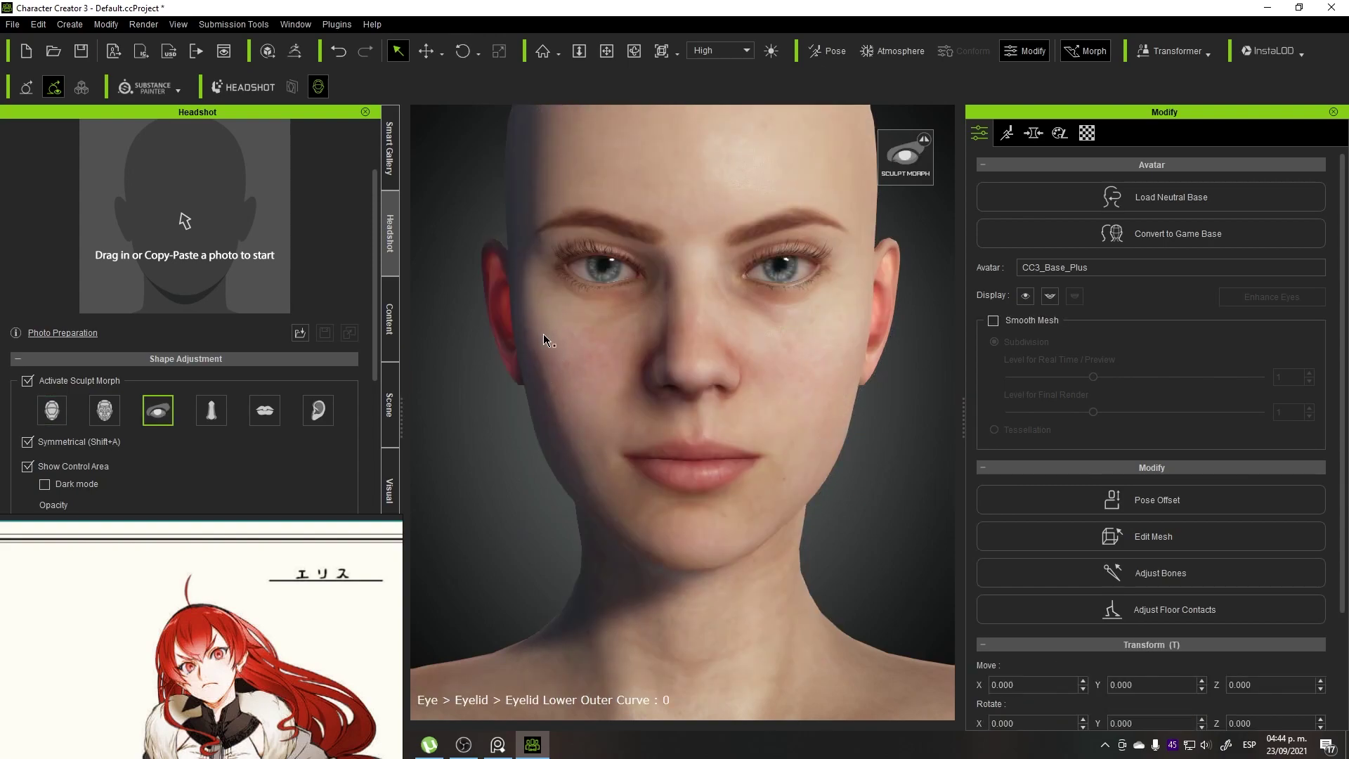
drag(566, 203, 569, 253)
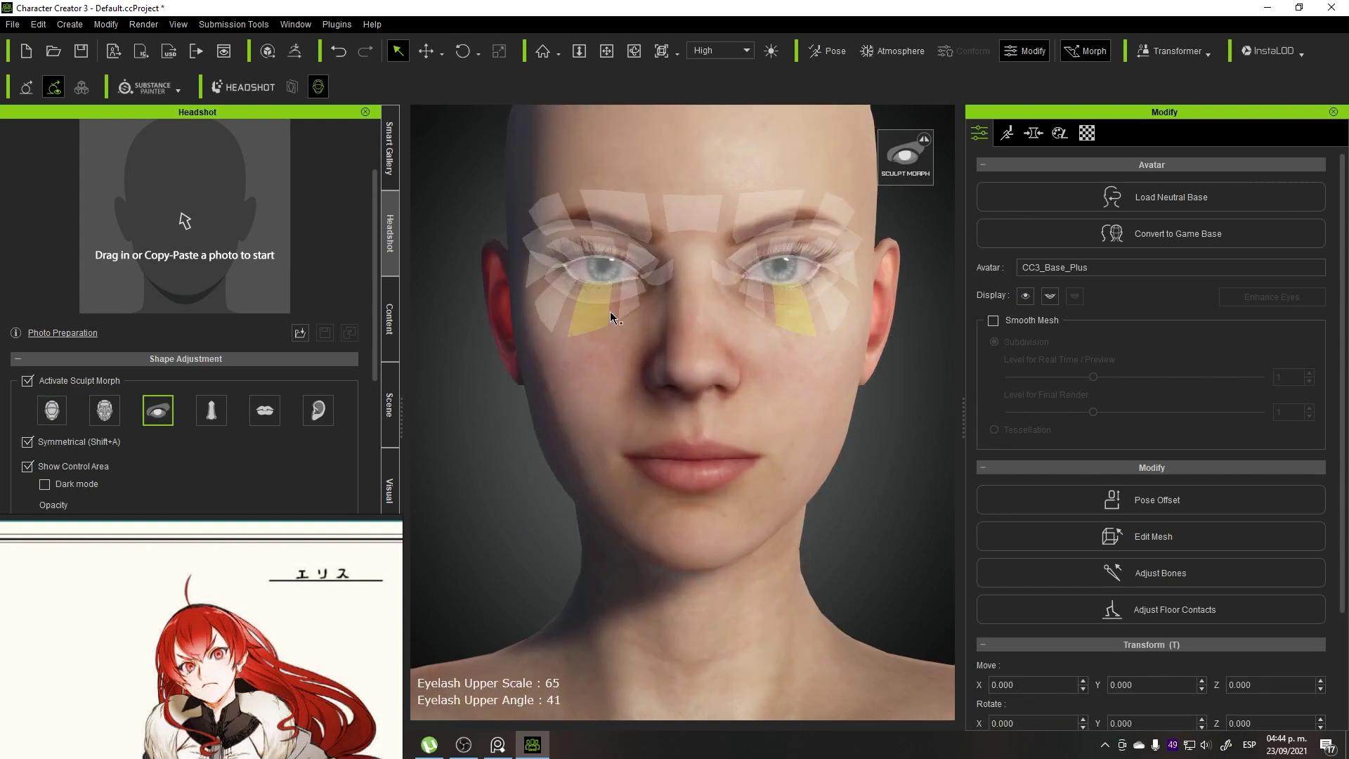
right_drag(568, 255, 783, 596)
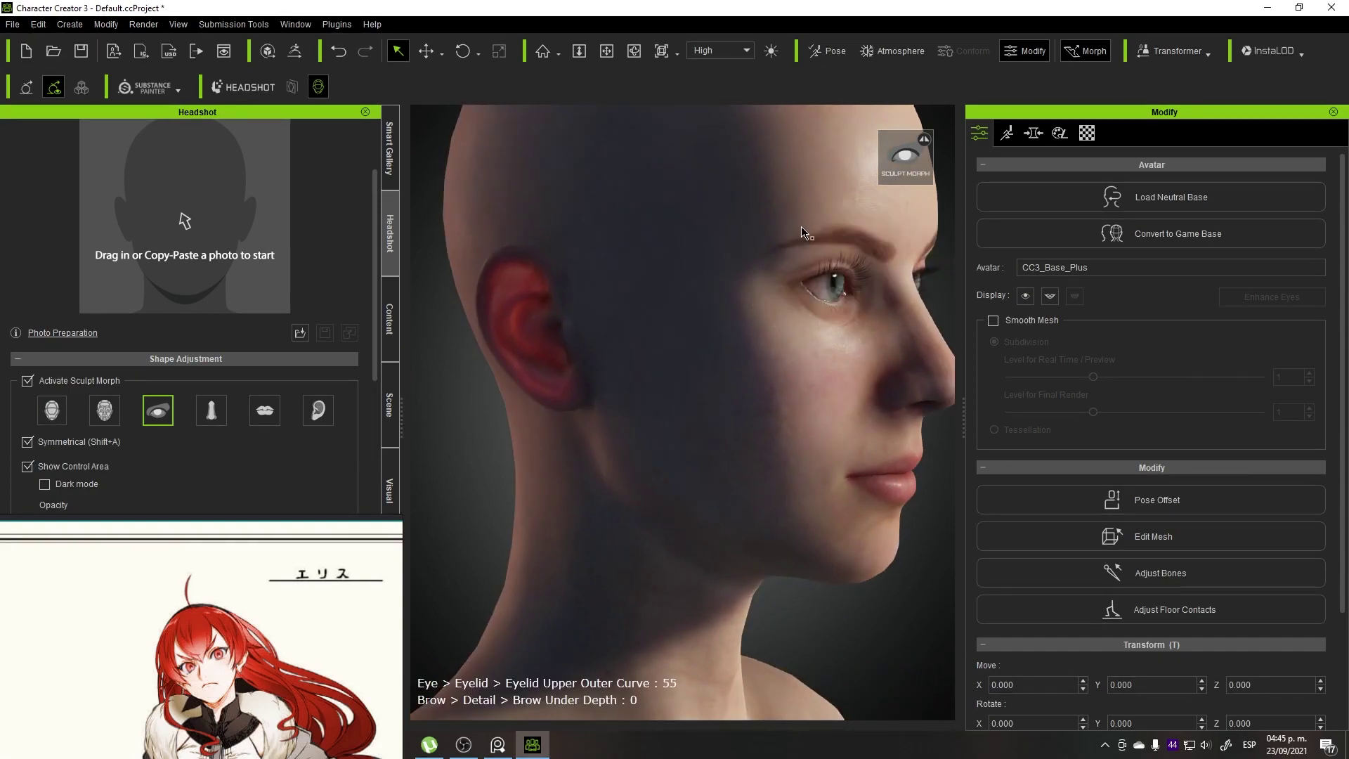
key(f)
scroll(658, 248, down, 2)
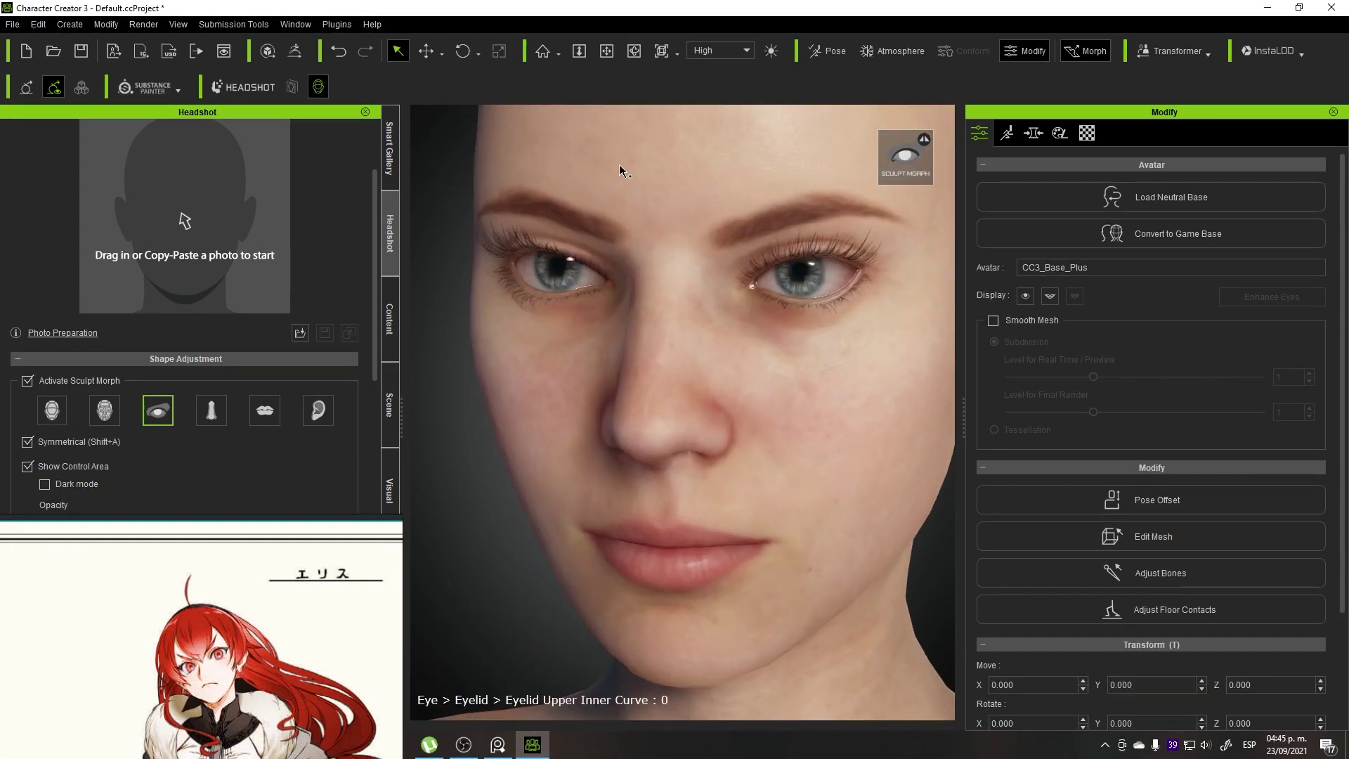
mouse_move(623, 172)
middle_down()
mouse_move(637, 359)
mouse_move(642, 326)
middle_up()
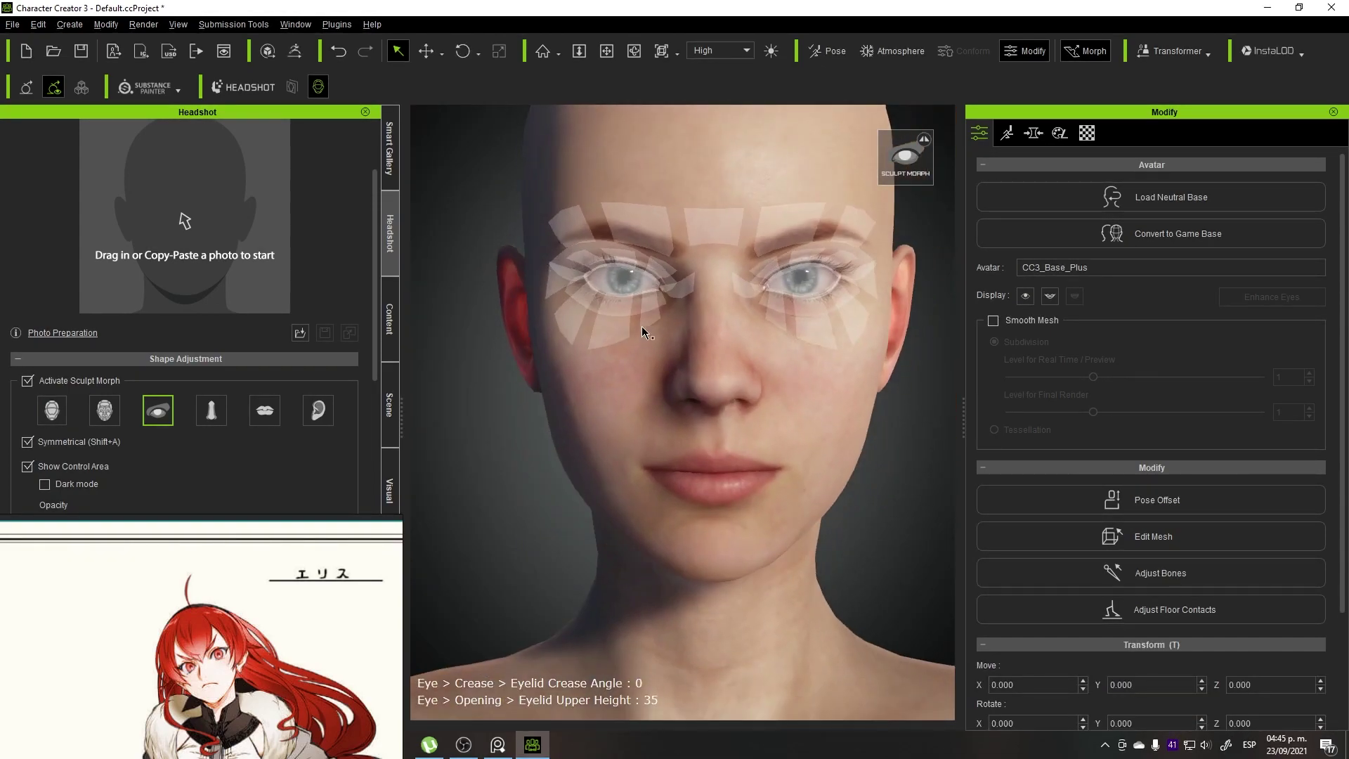
scroll(562, 293, up, 1)
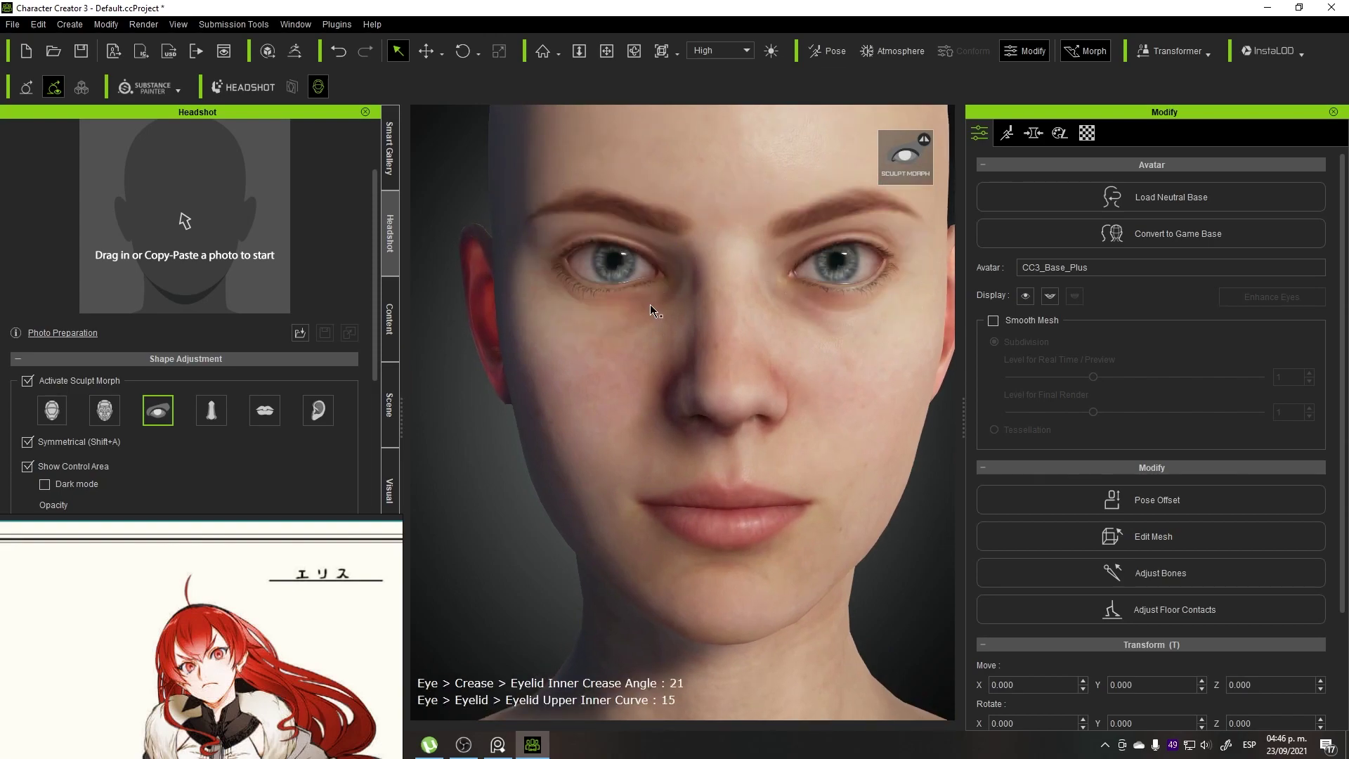
mouse_move(647, 319)
mouse_down()
mouse_move(600, 241)
mouse_move(688, 282)
mouse_up()
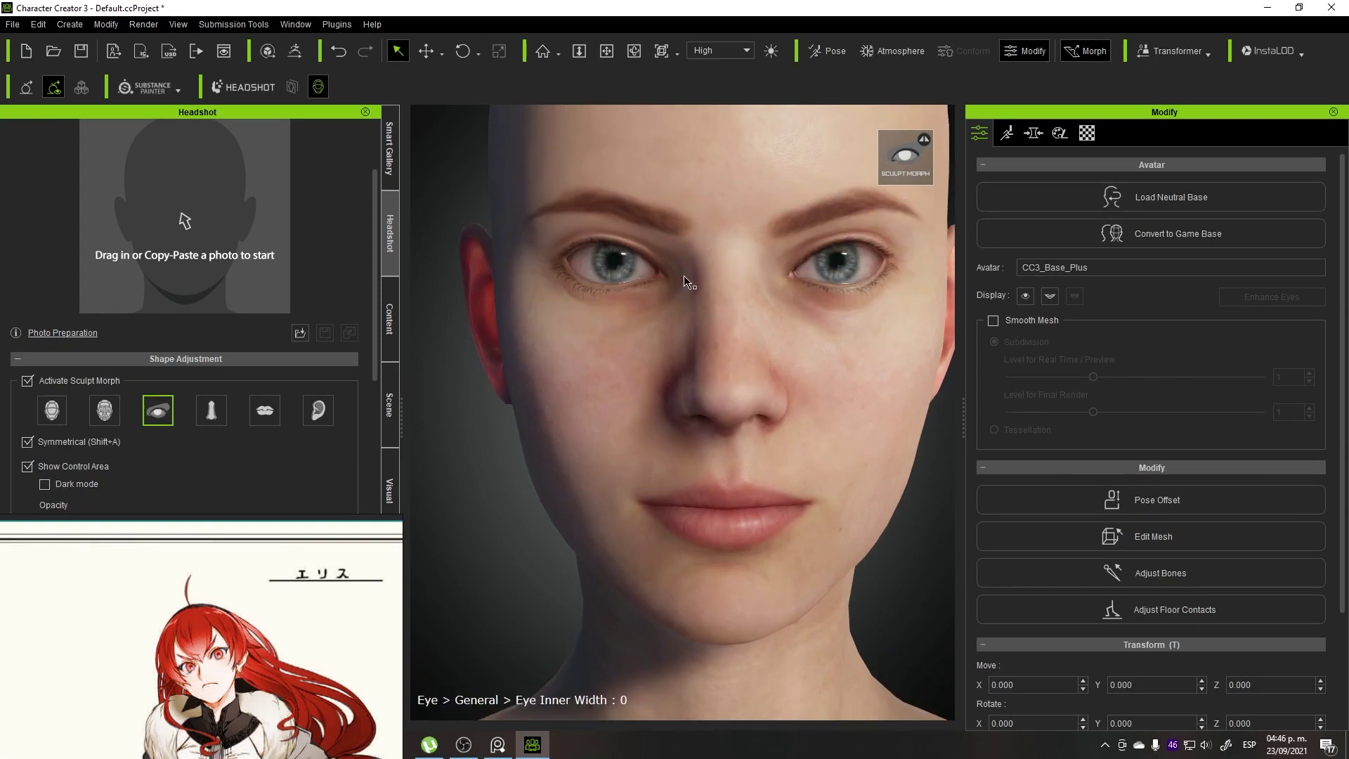
drag(590, 242, 594, 211)
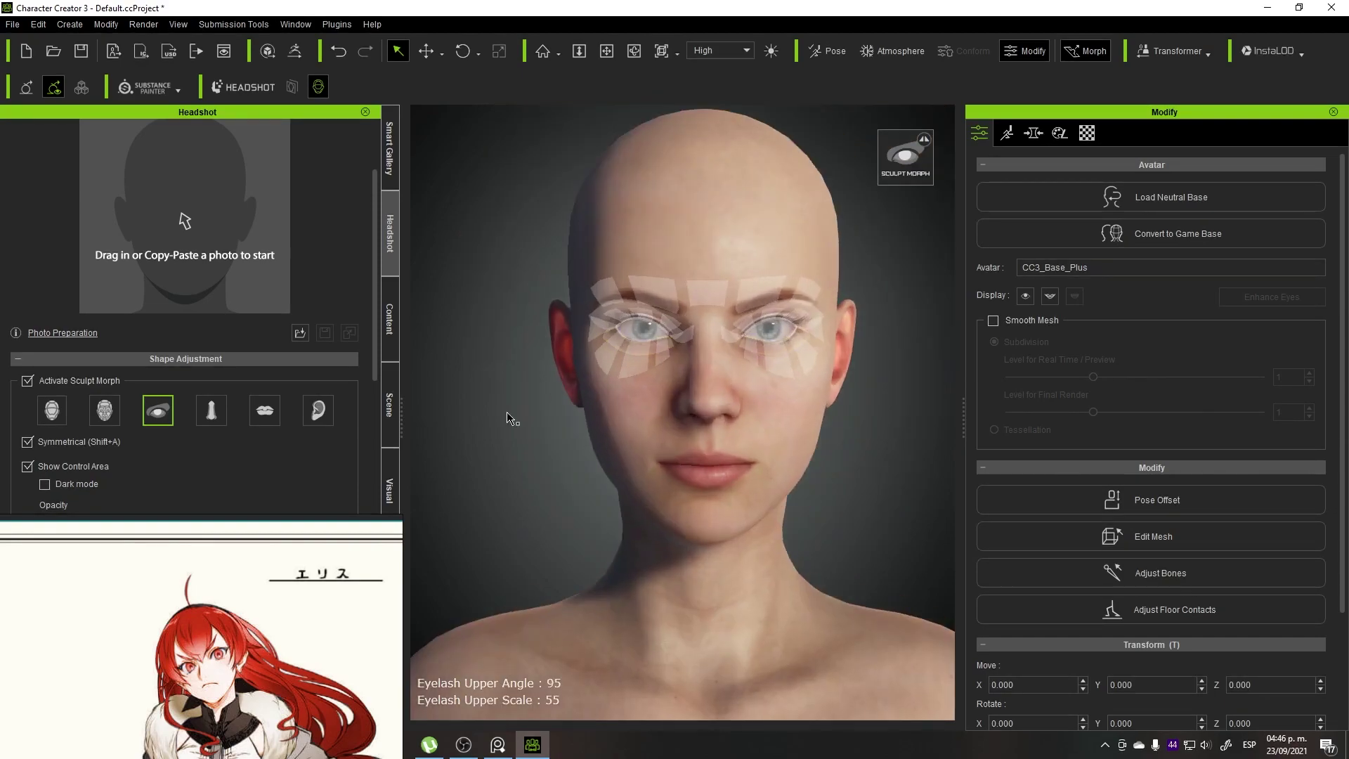
- Narrow the nose ridge and nostrils and adjust the septum height
click(211, 409)
drag(720, 274, 857, 408)
drag(671, 403, 690, 405)
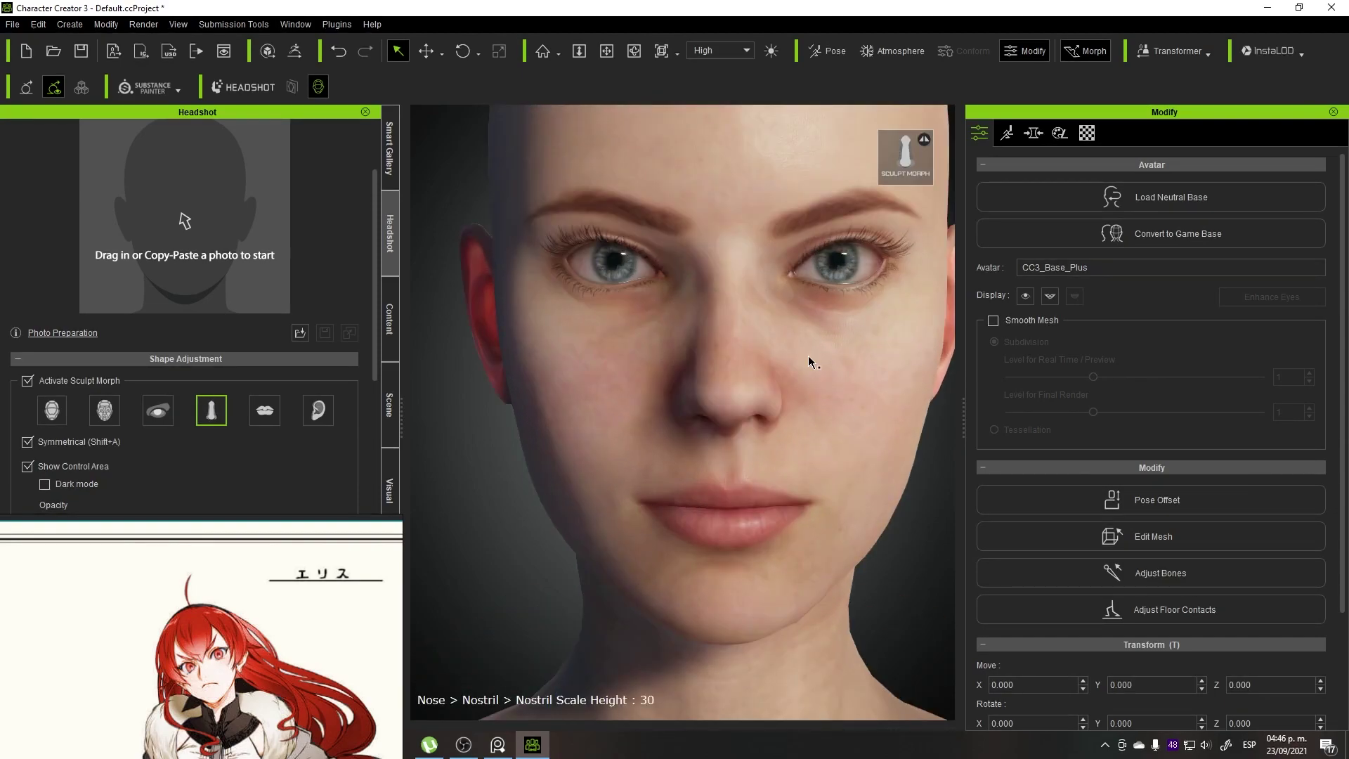
mouse_move(790, 413)
mouse_down()
mouse_move(735, 475)
mouse_move(824, 478)
mouse_up()
- Reshape the curve of the upper lip
click(265, 410)
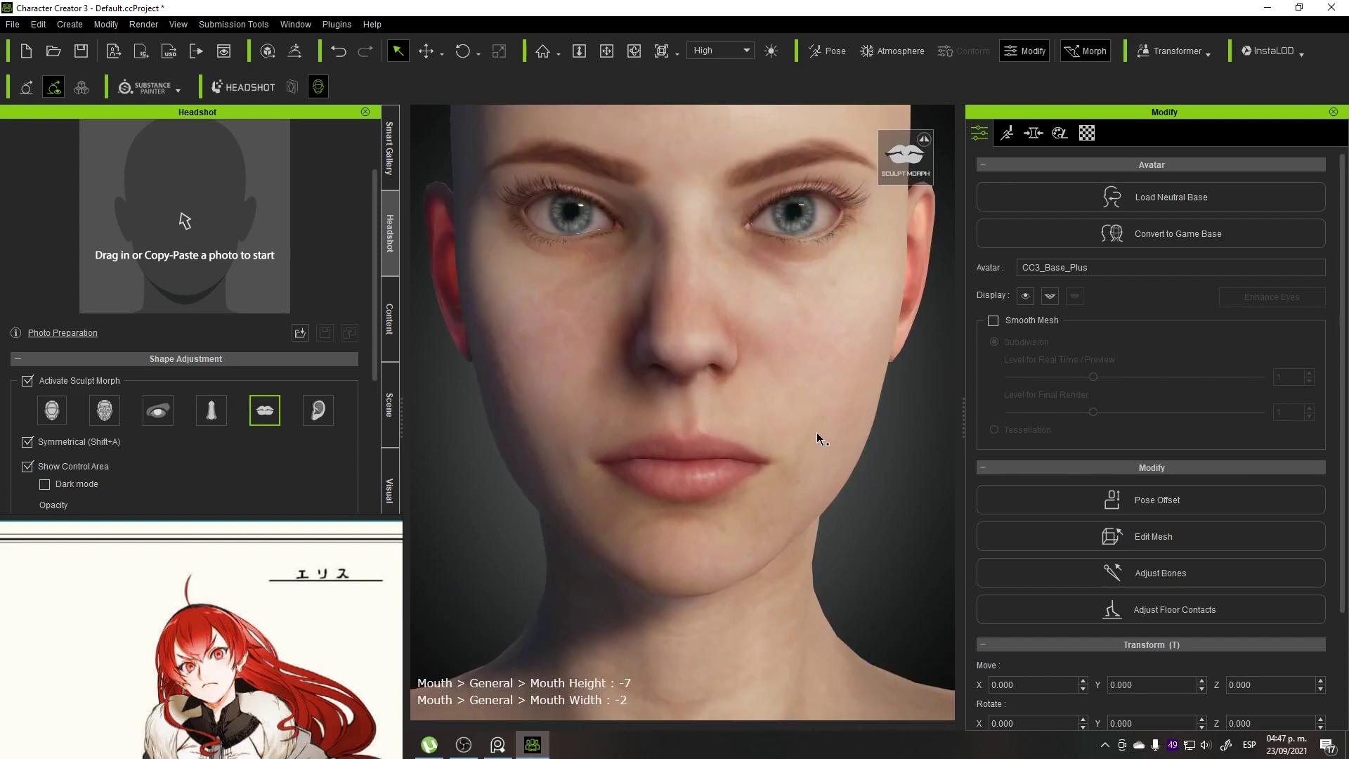
scroll(738, 523, down, 2)
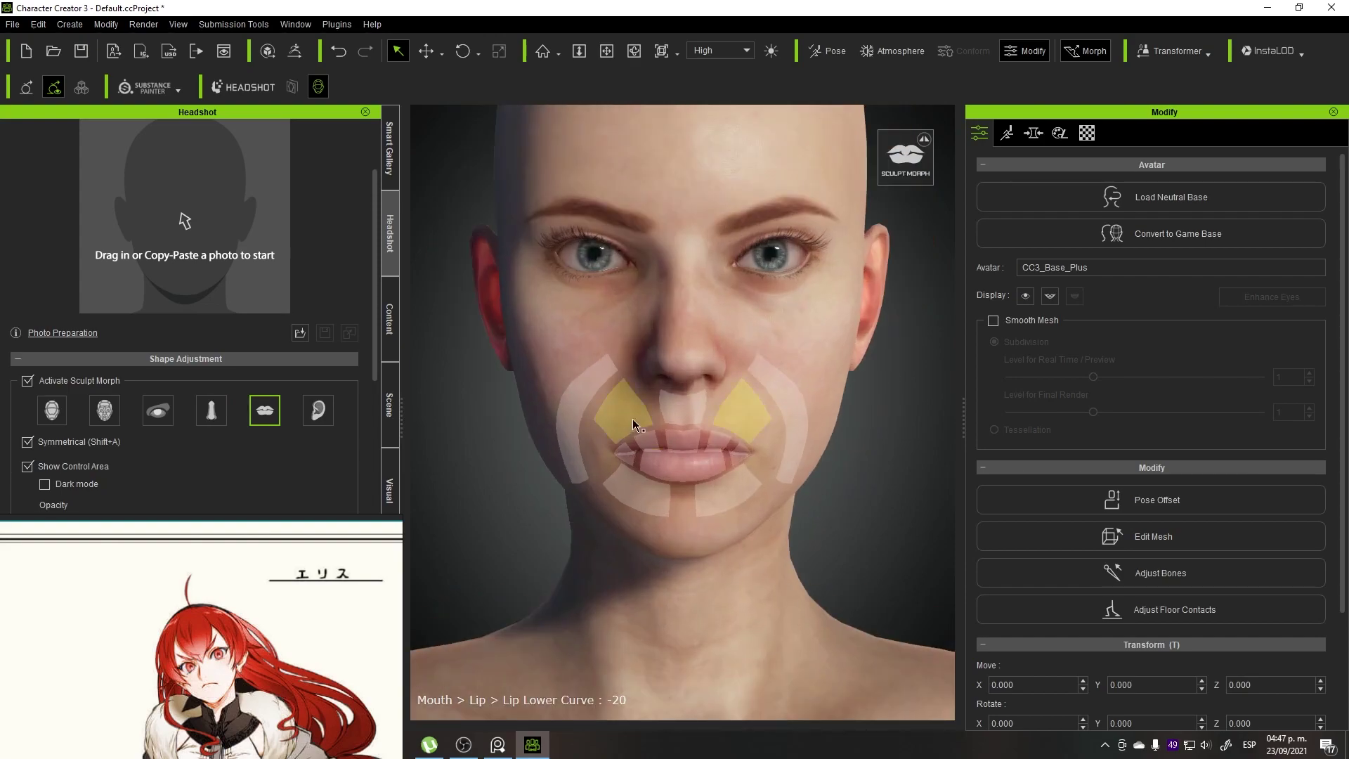
drag(632, 429, 629, 410)
scroll(236, 615, down, 3)
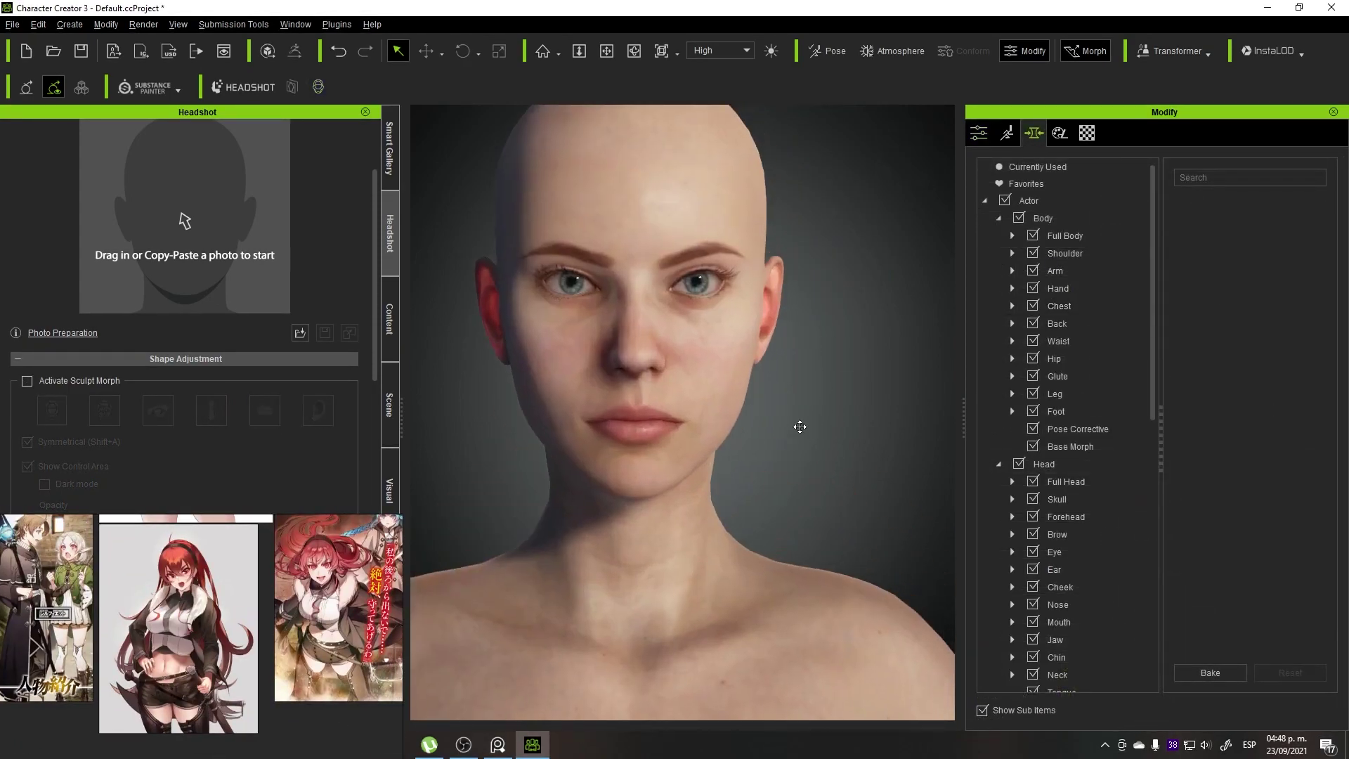
- Open the Brow morph sliders and set Brow Depth to 51
scroll(1065, 460, down, 3)
click(1066, 329)
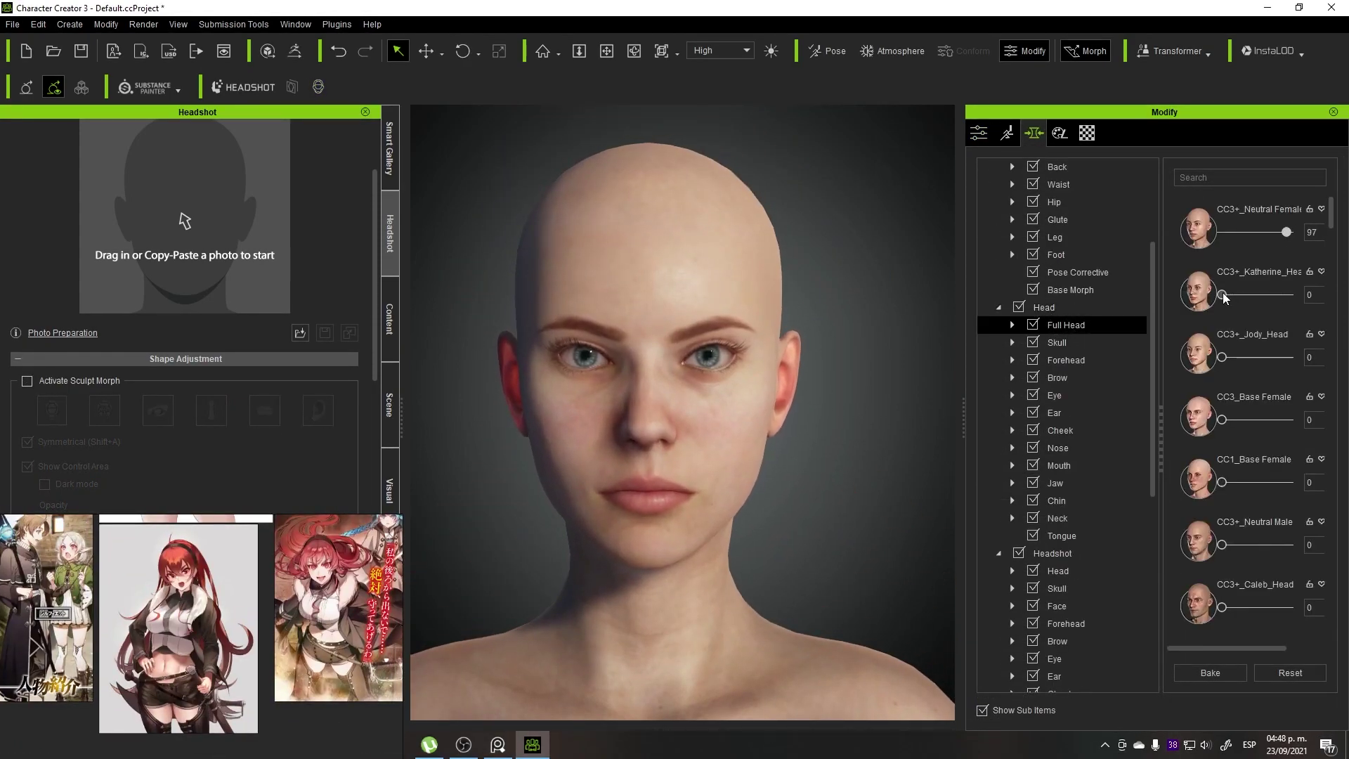
click(1056, 342)
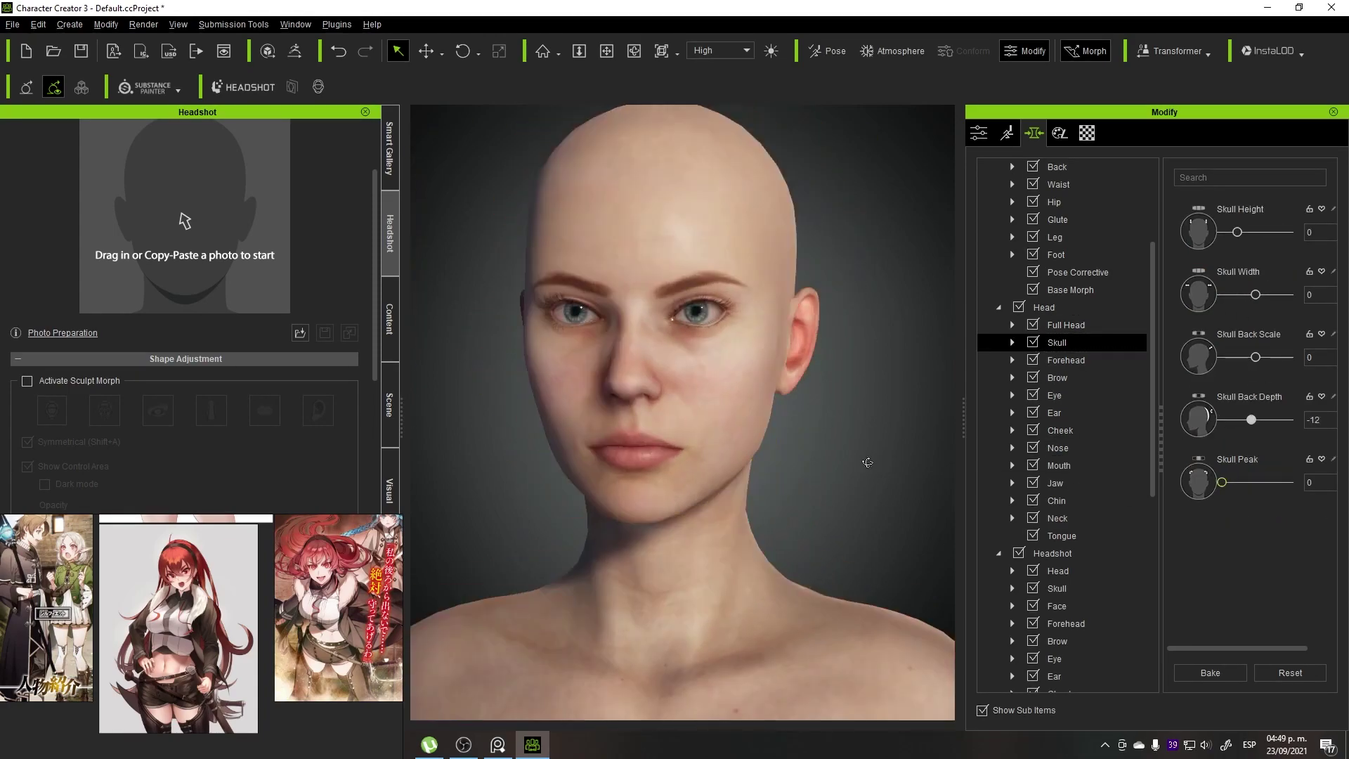
click(1065, 359)
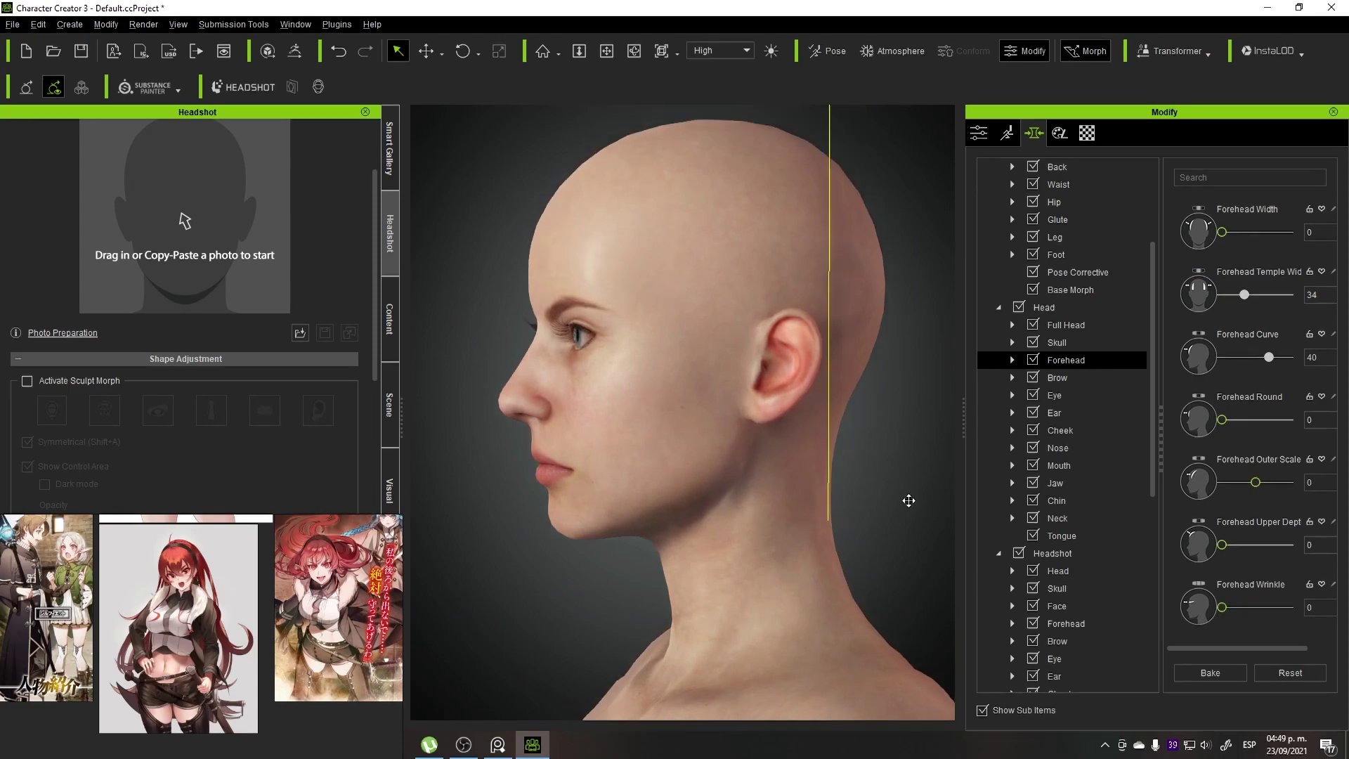
click(755, 457)
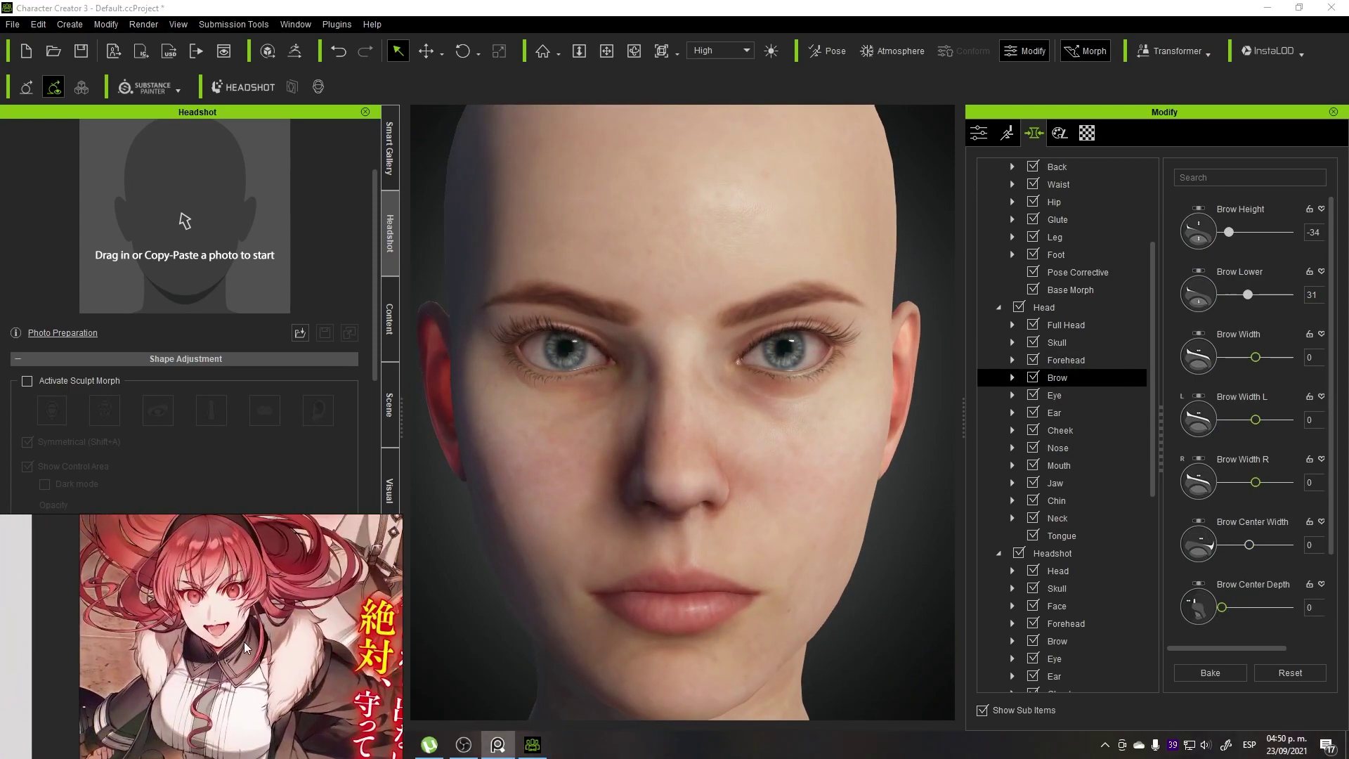
drag(1262, 298, 1256, 296)
drag(1255, 357, 1232, 358)
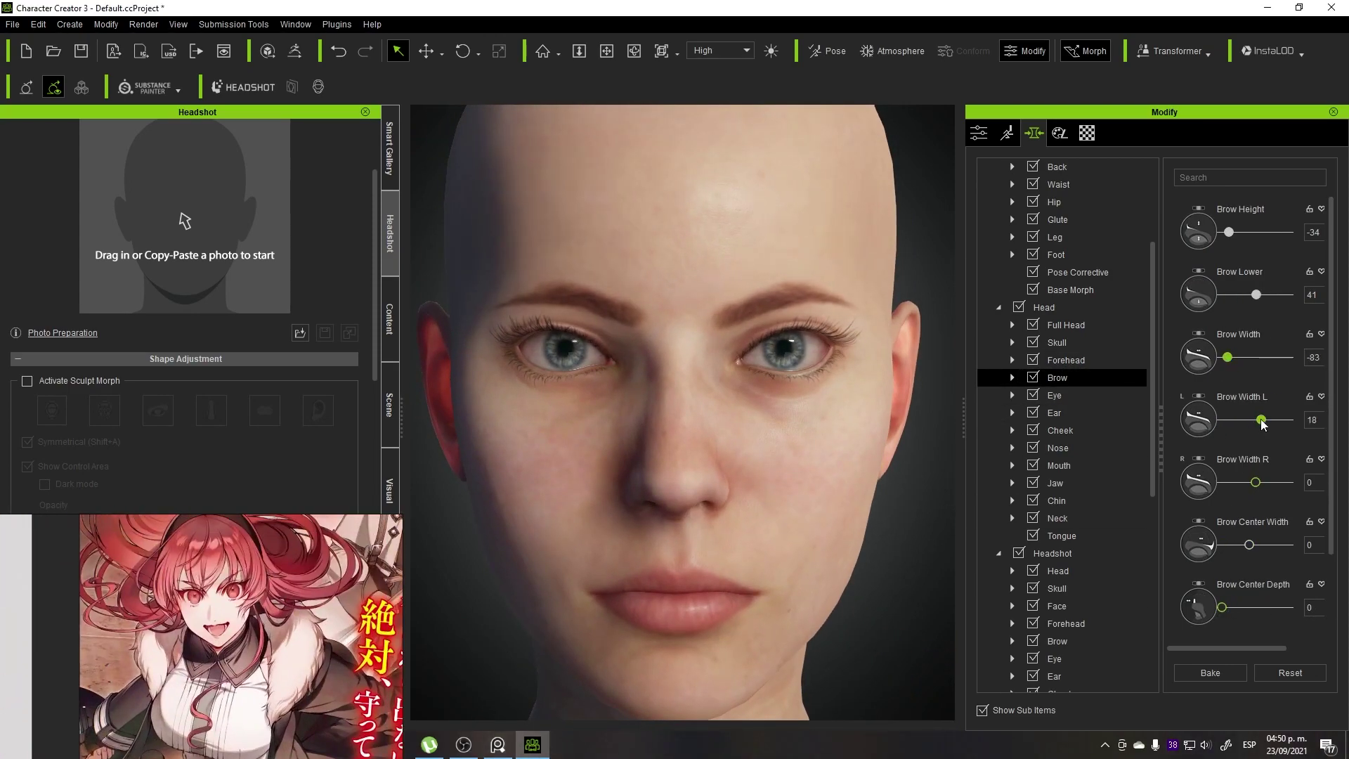
key(ctrl+z)
scroll(1236, 449, down, 1)
drag(1226, 475, 1222, 475)
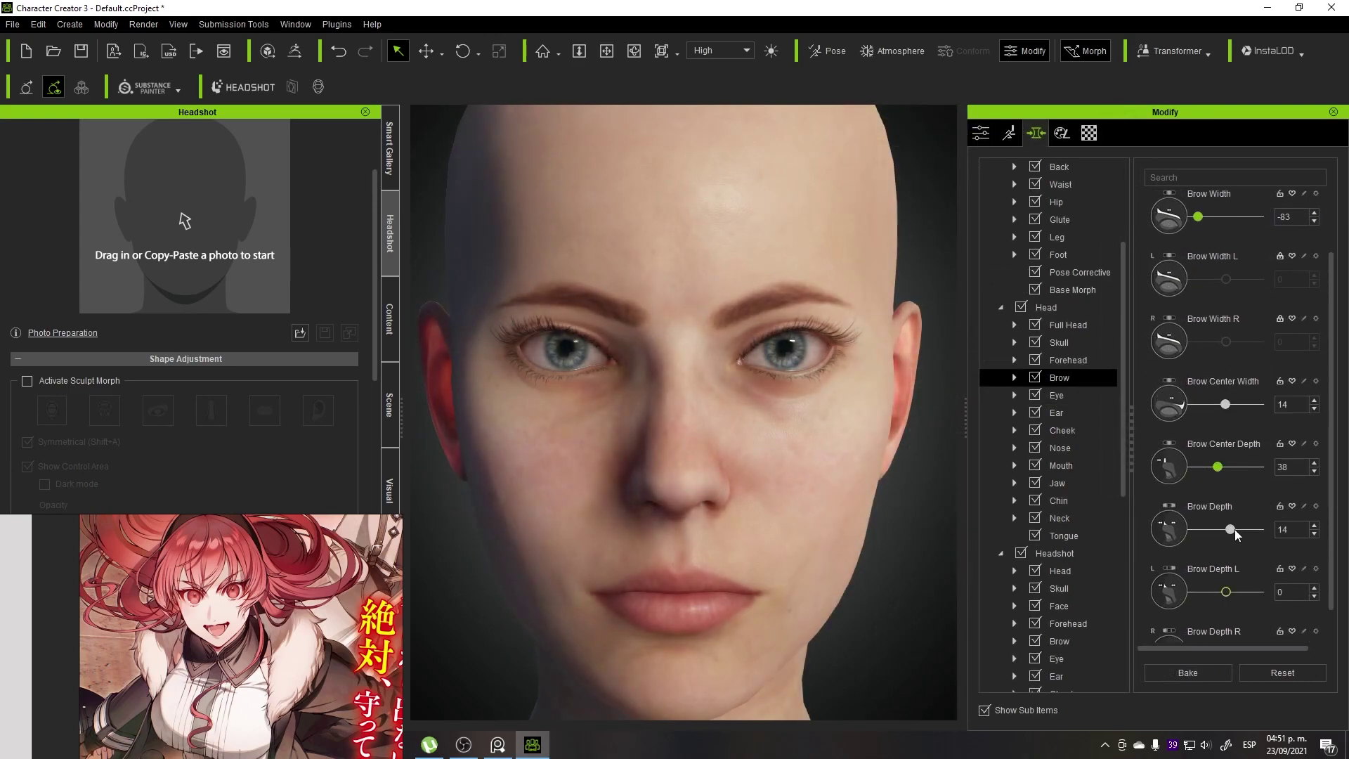
- Reduce Brow Angle to 82 and select the CC_Base_Eye mesh
click(1068, 342)
click(1097, 363)
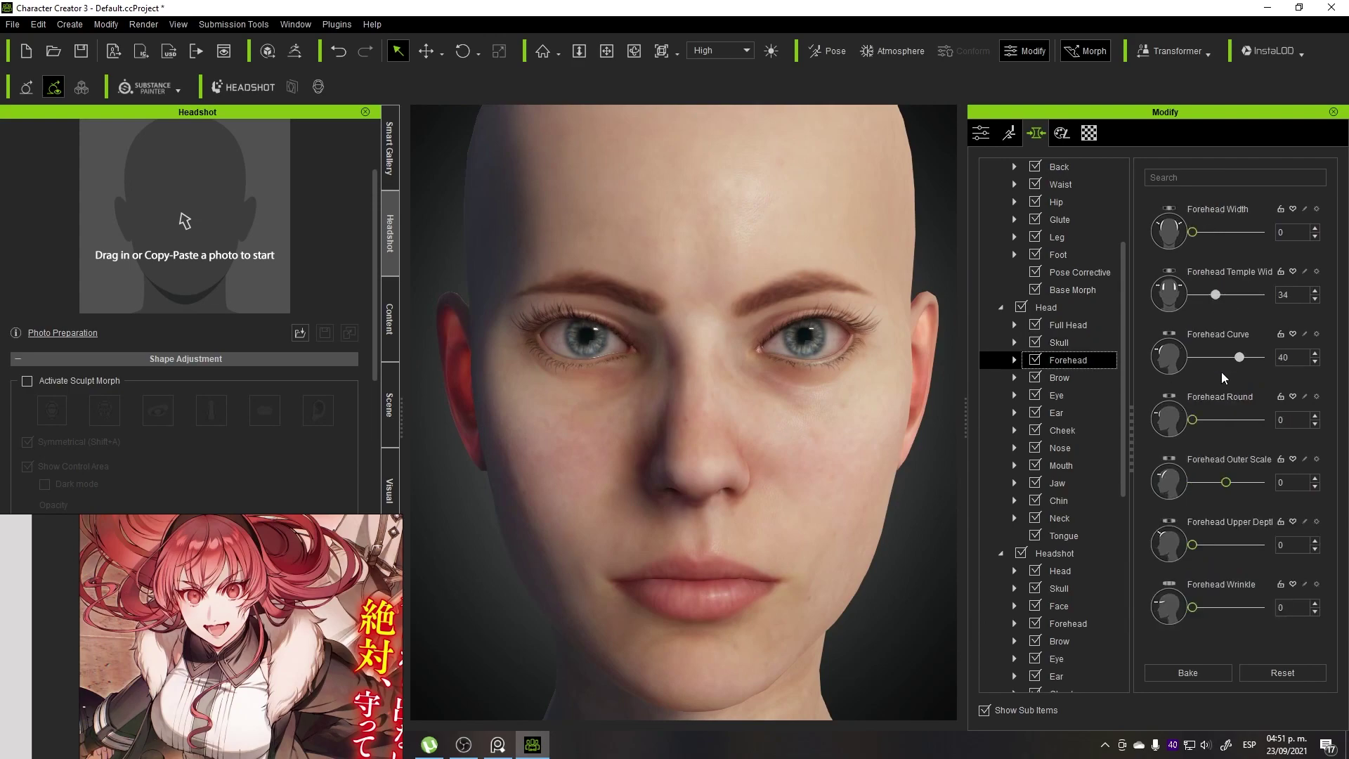
key(Down)
scroll(1229, 625, down, 2)
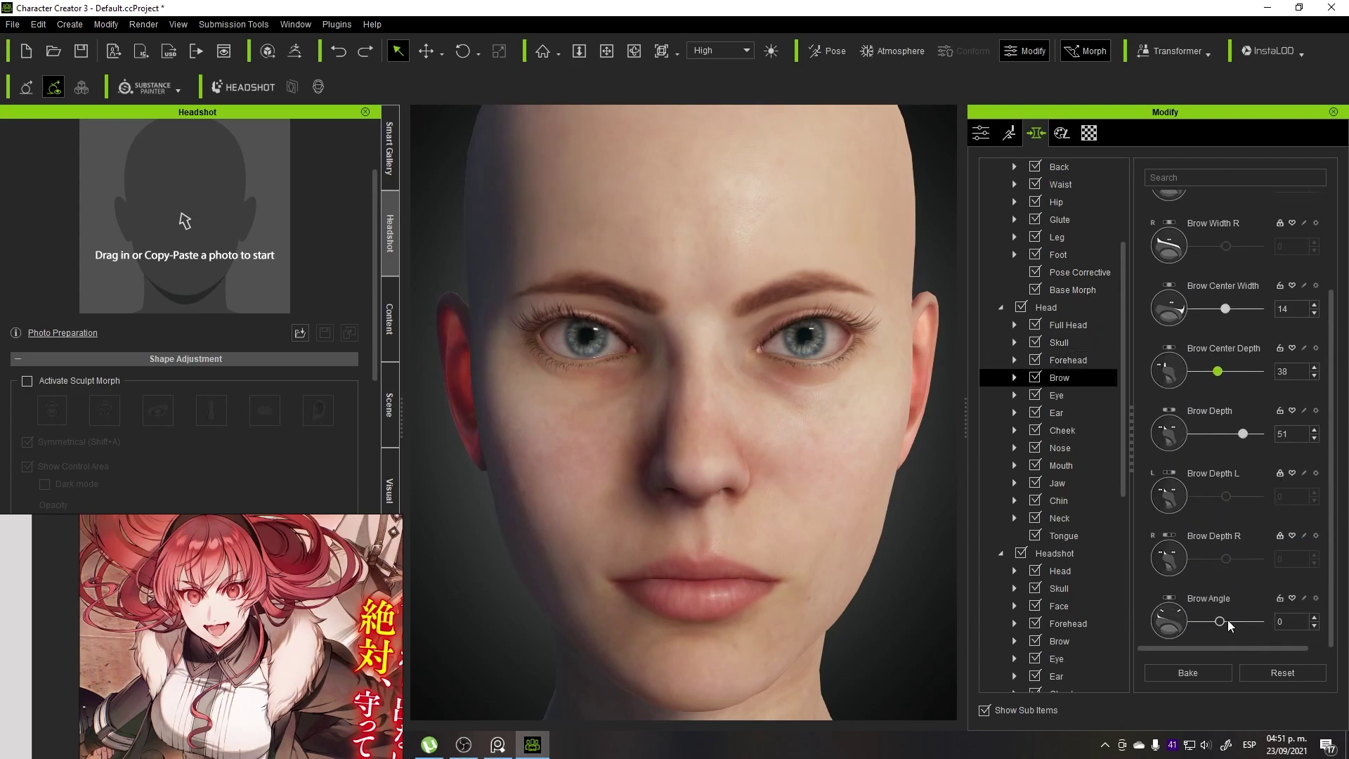
drag(1255, 622, 1252, 621)
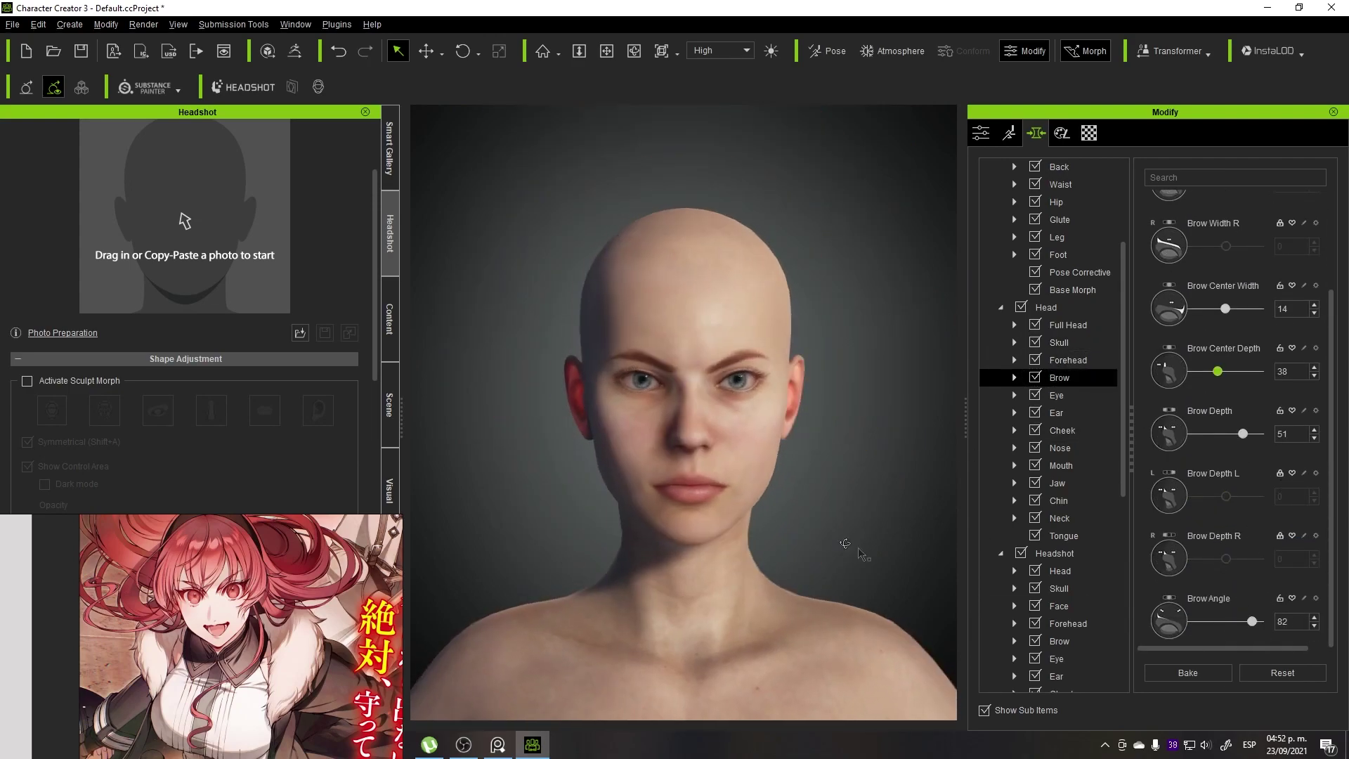
click(389, 404)
click(100, 211)
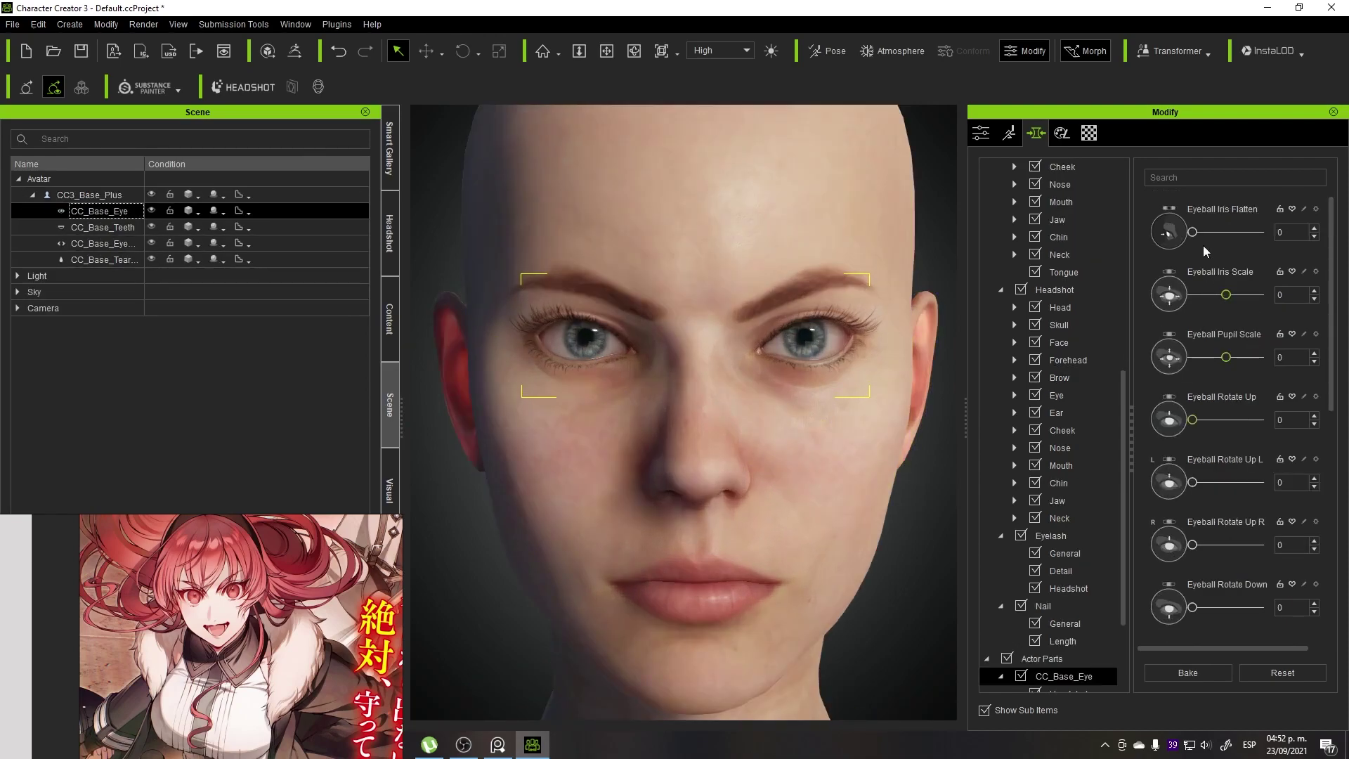
- Set Eyeball Pupil Scale to -40 and Iris Flatten to 18, then view the eye materials
click(1213, 360)
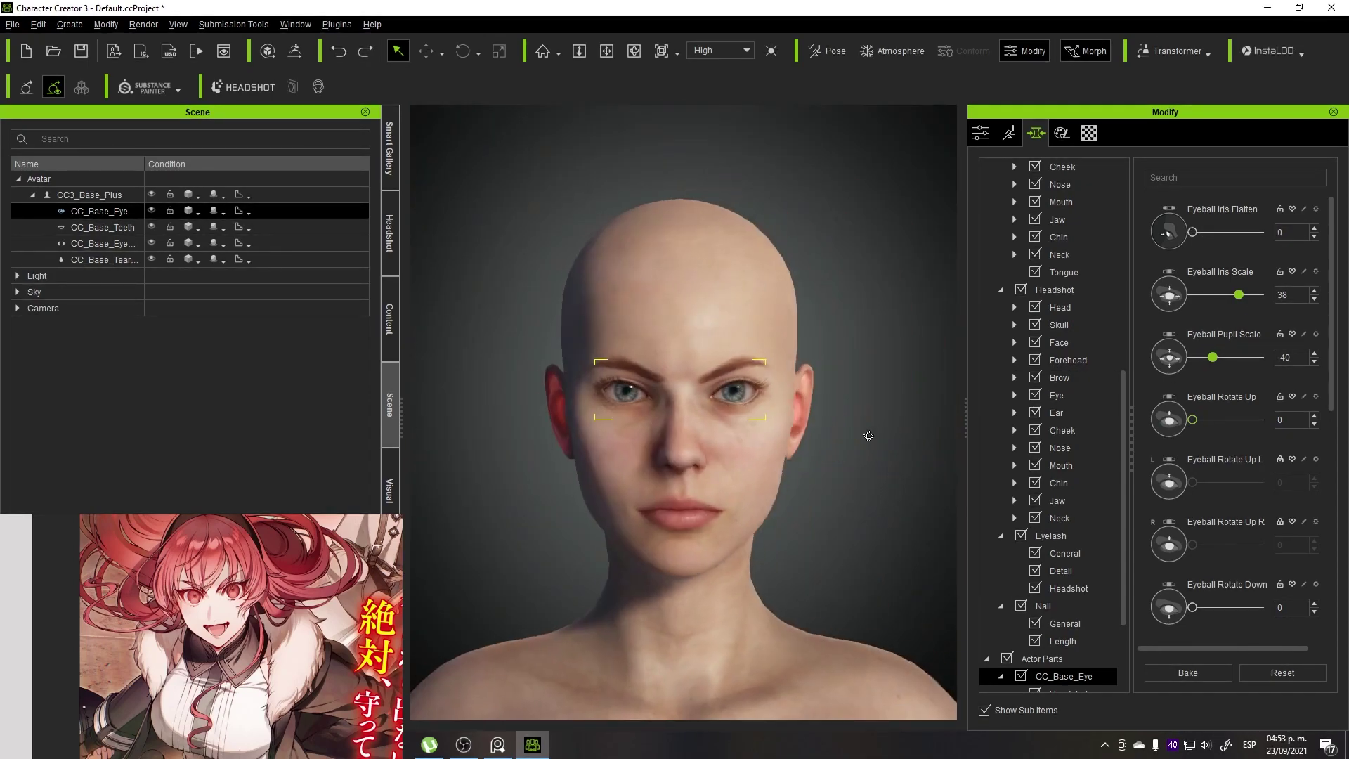
scroll(1229, 421, down, 1)
drag(1192, 537, 1199, 541)
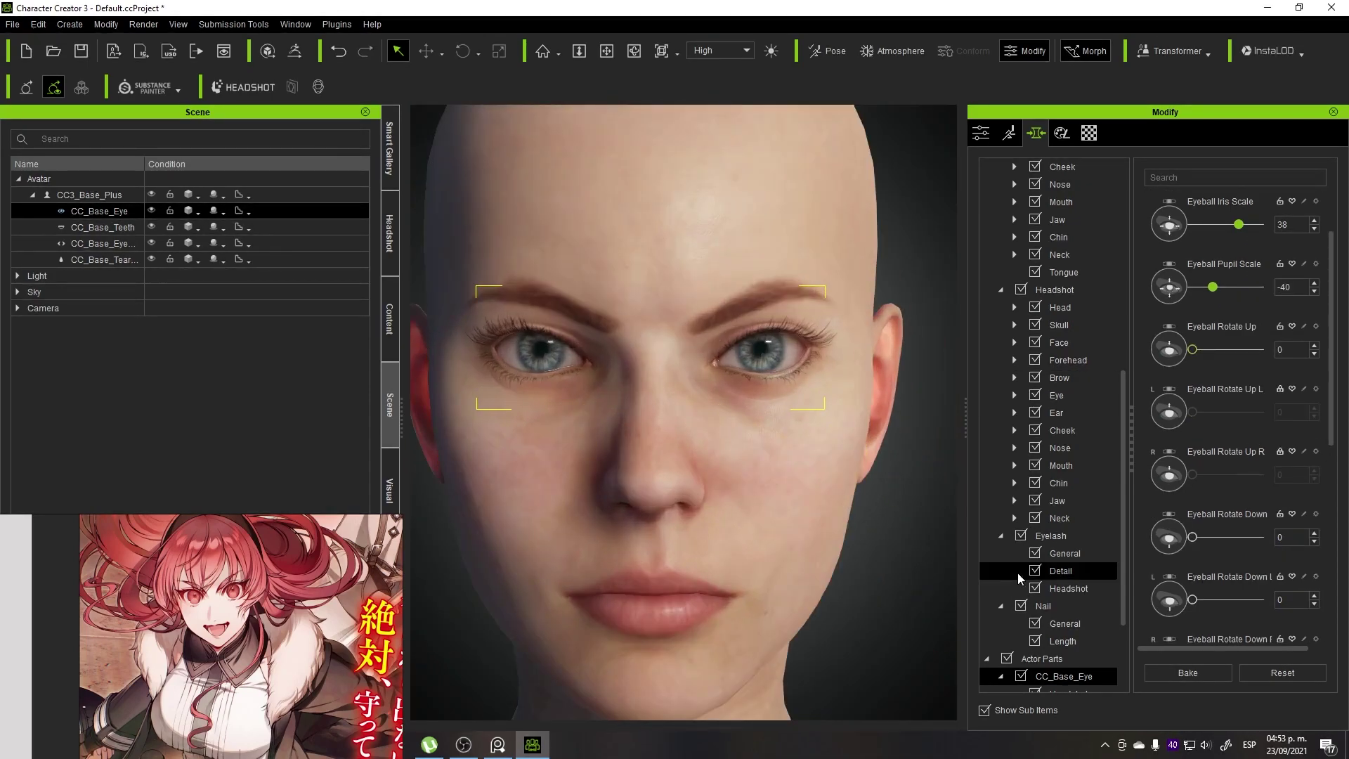
scroll(1230, 422, down, 1)
scroll(1229, 422, down, 1)
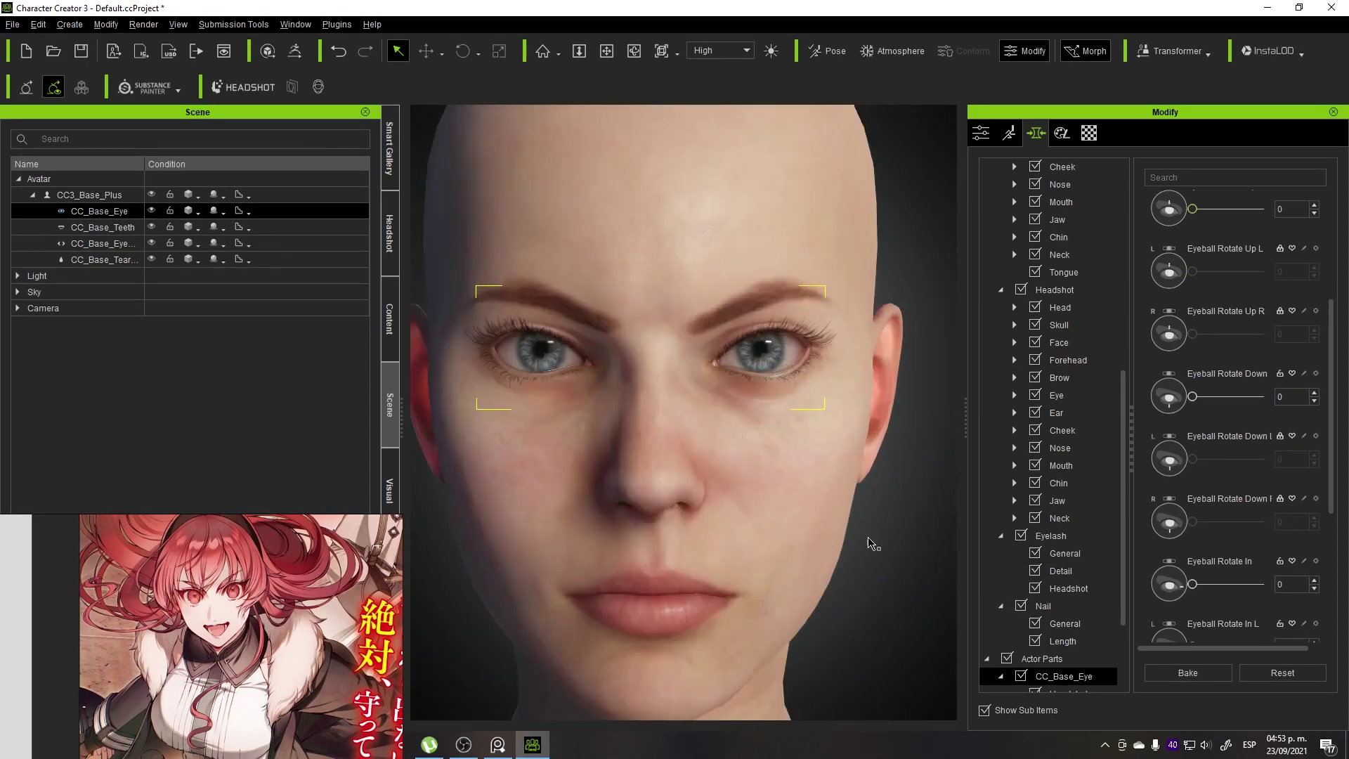
click(1088, 133)
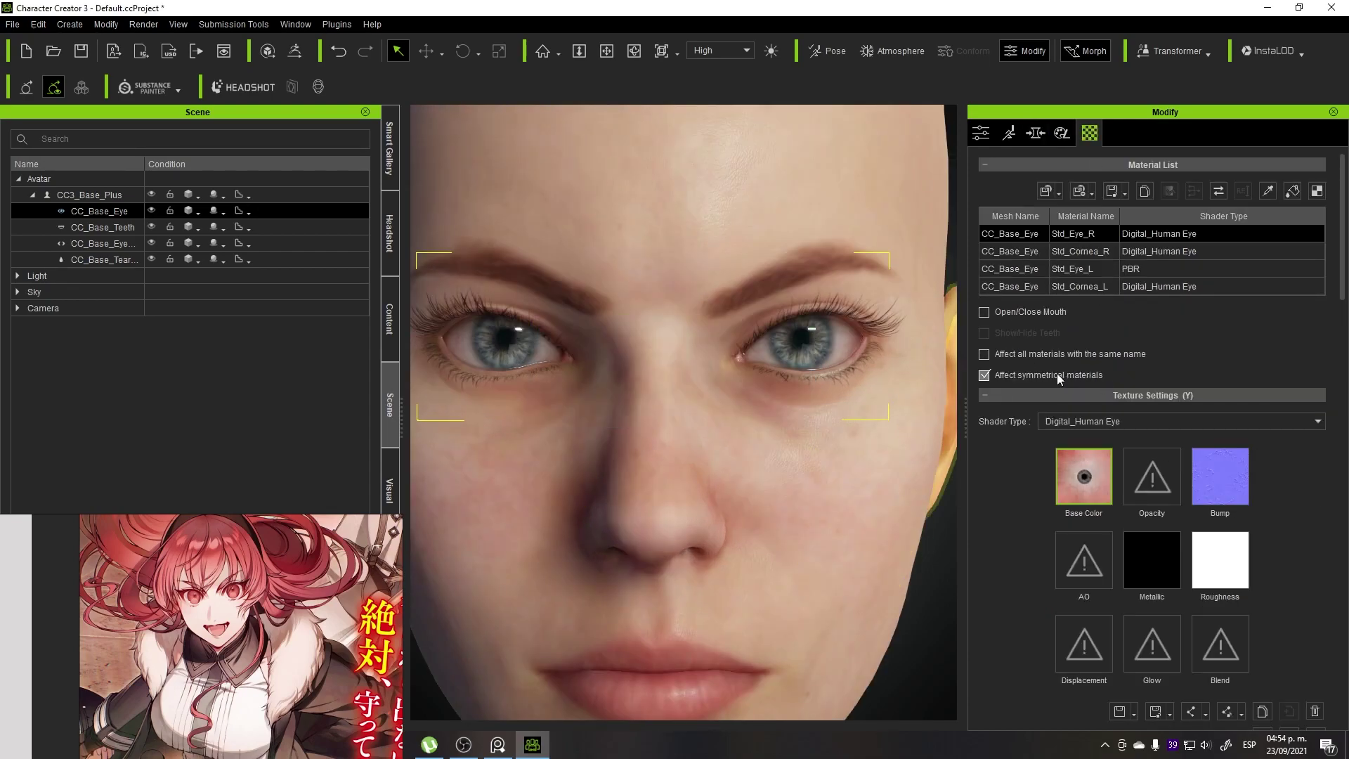
- Select the cornea material and lower the eye specular scale to 0.424
click(1072, 285)
click(1075, 250)
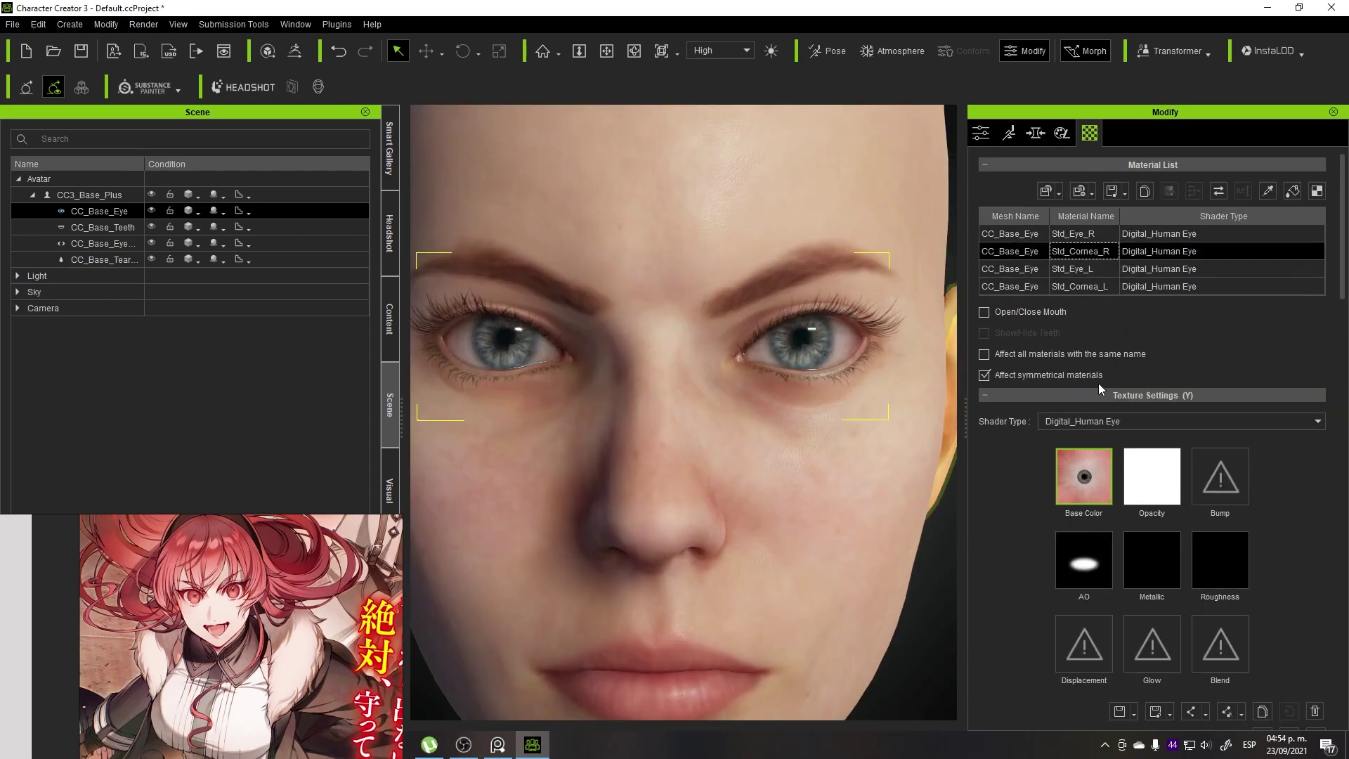
scroll(1128, 491, down, 5)
scroll(1022, 480, down, 2)
scroll(1022, 479, down, 1)
drag(1001, 427, 1027, 430)
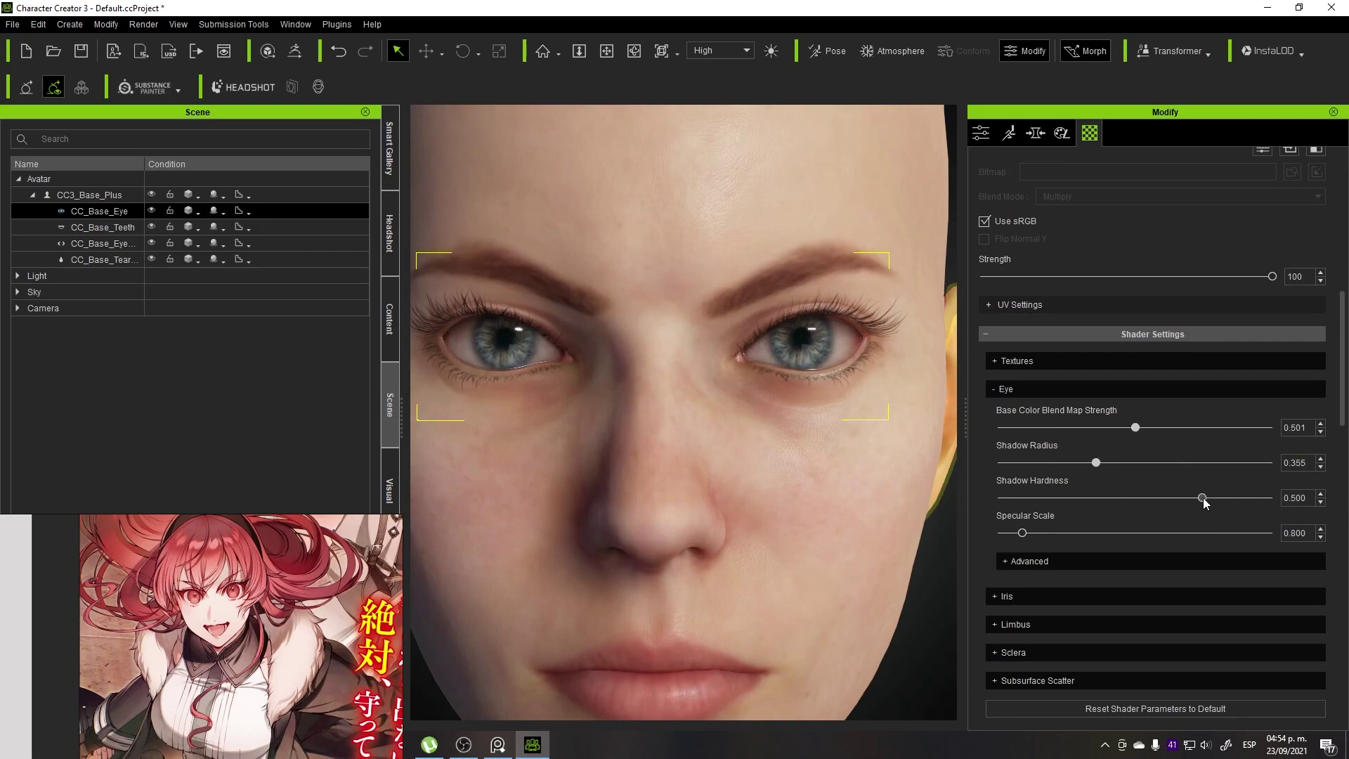
drag(1022, 532, 1014, 532)
click(1014, 560)
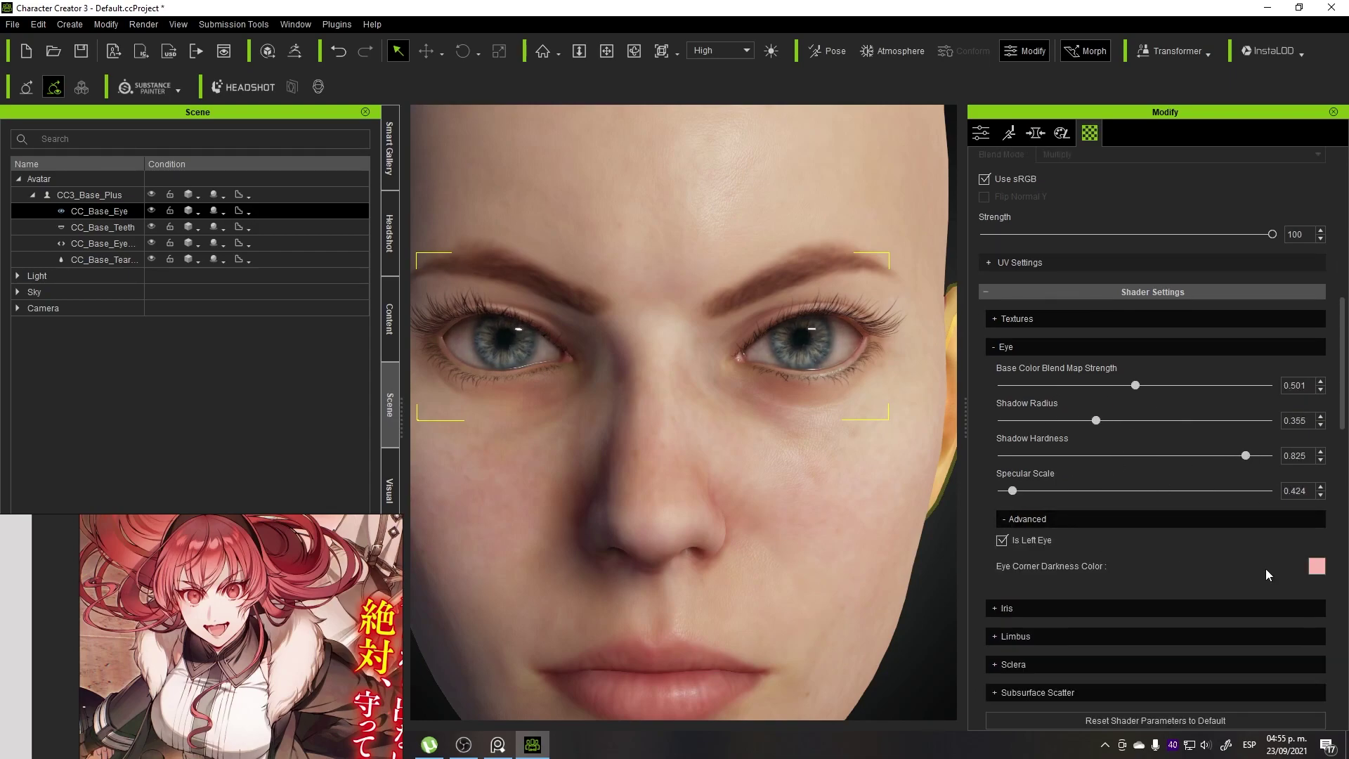
click(1312, 563)
click(1306, 632)
- Set the iris depth scale to 0.855 and pupil scale to 0.967
click(1001, 469)
drag(1152, 508, 1164, 508)
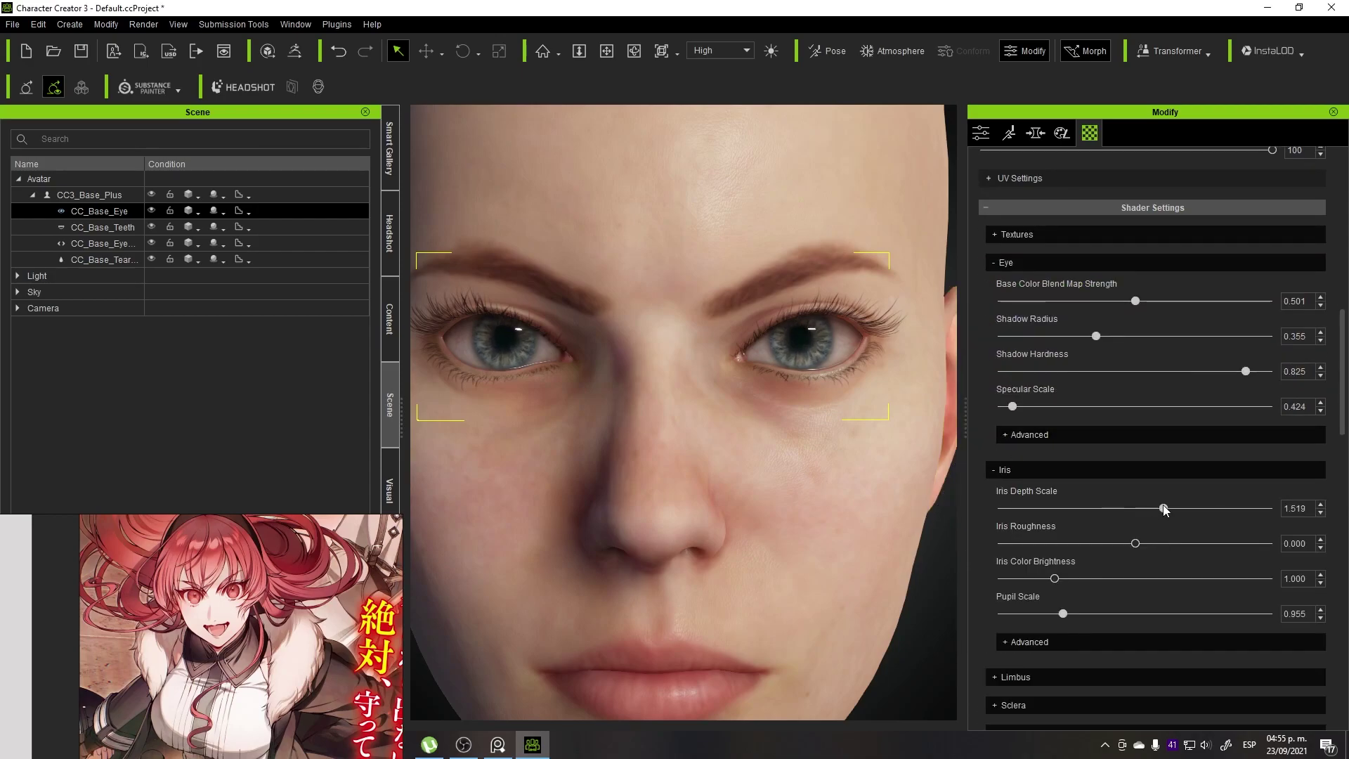
drag(1080, 508, 1085, 508)
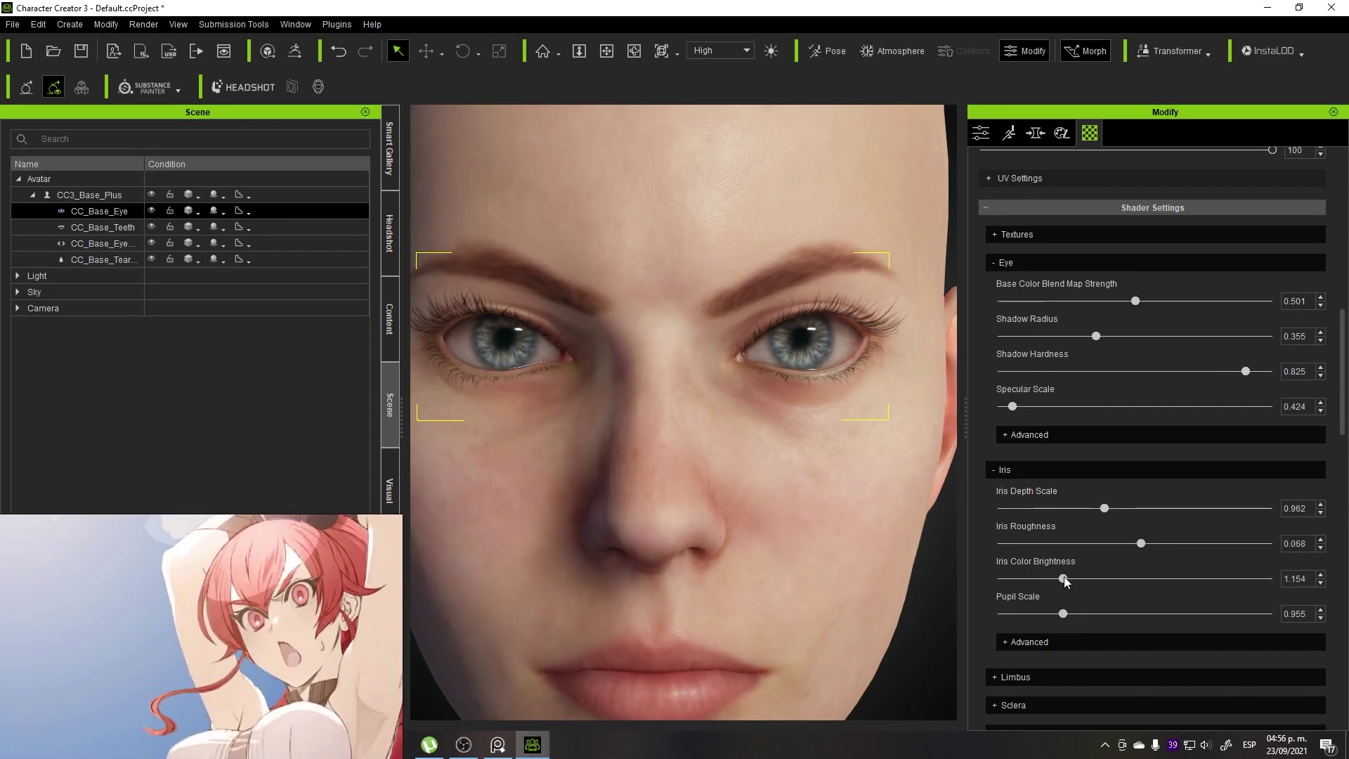
drag(1071, 613, 1073, 614)
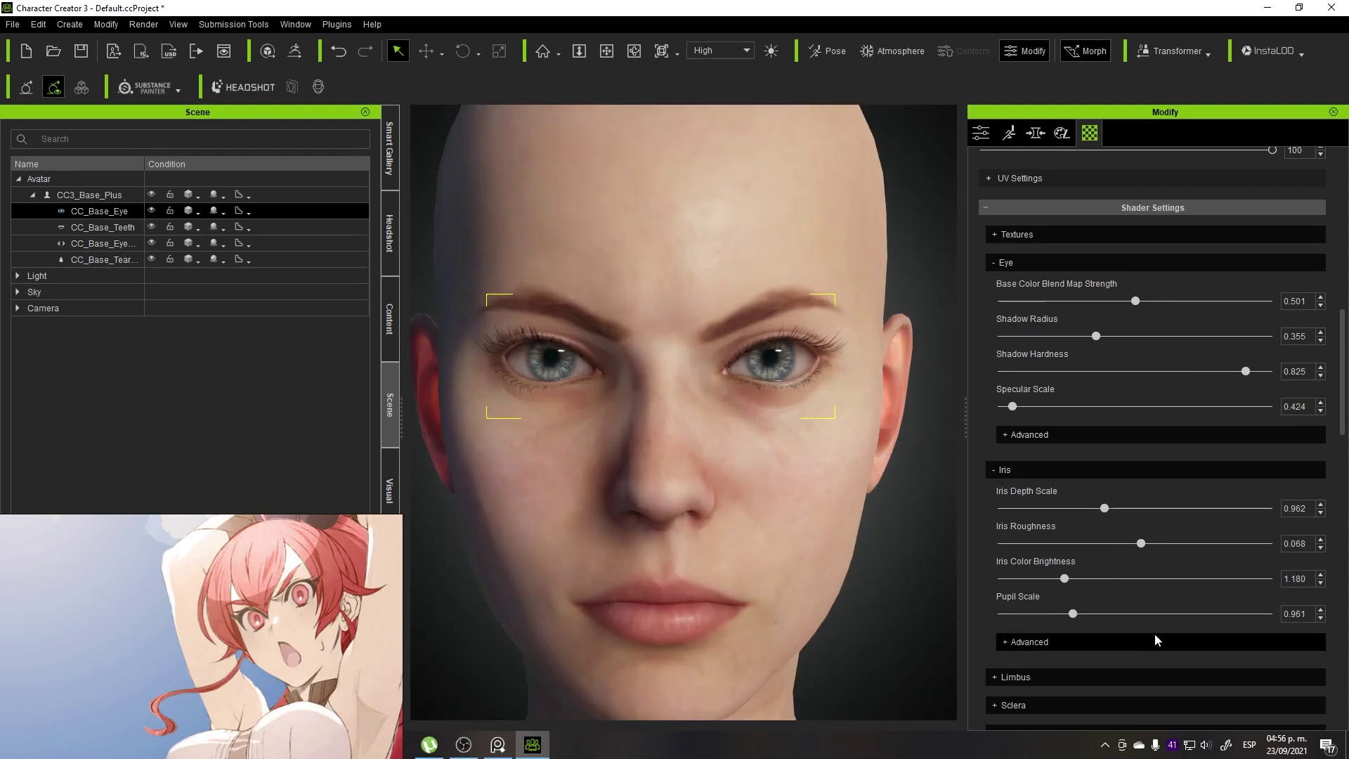
click(1156, 640)
scroll(1156, 639, down, 3)
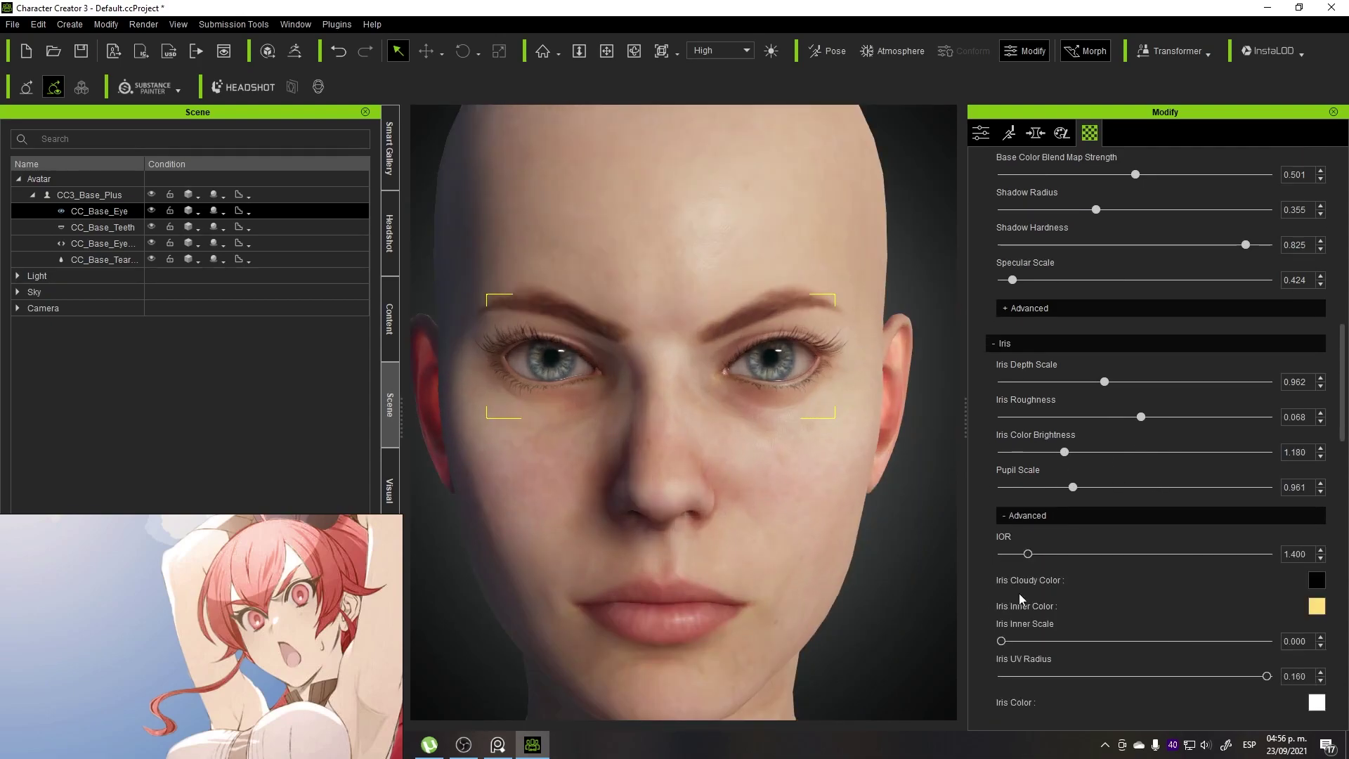
click(1315, 602)
drag(632, 197, 1031, 369)
click(1157, 685)
scroll(1189, 606, down, 1)
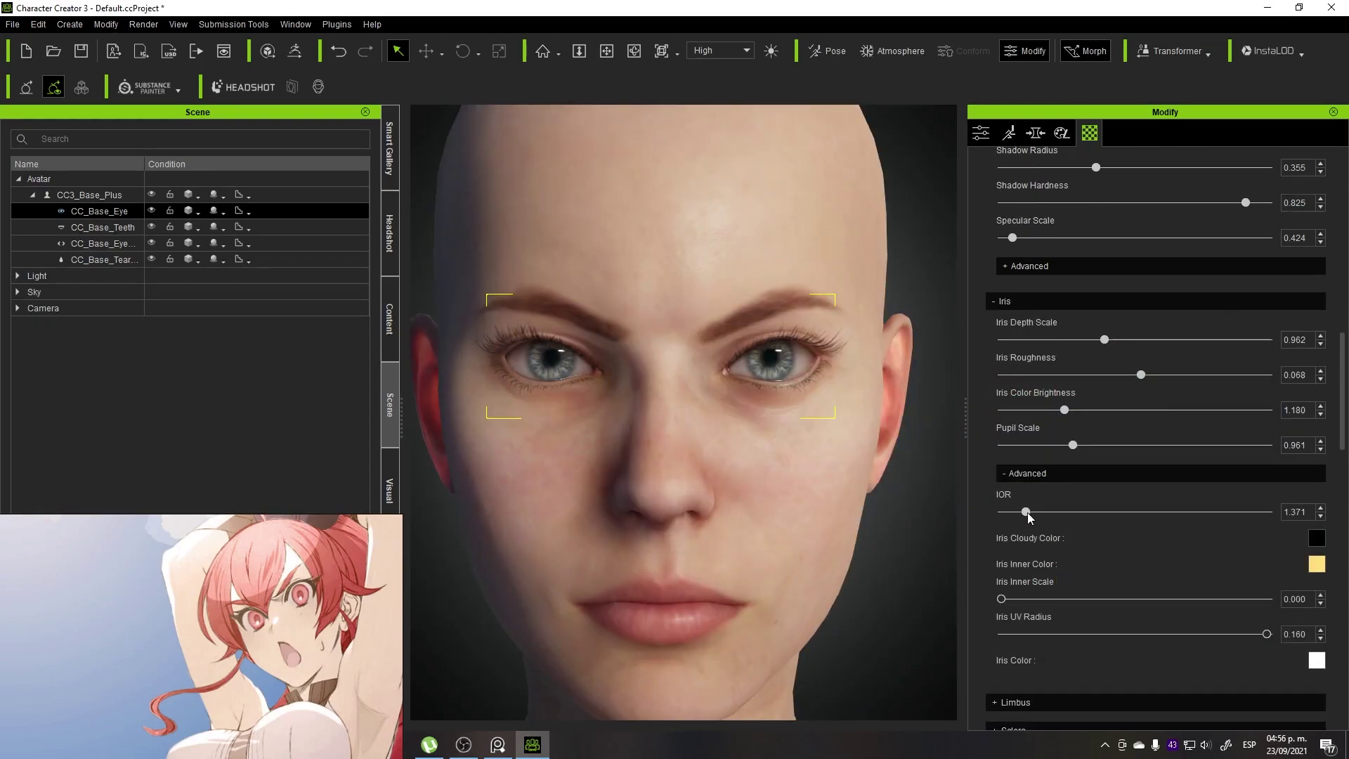
- Make the iris colour a saturated red and the inner colour near-white
click(1317, 659)
drag(632, 199, 952, 343)
click(991, 425)
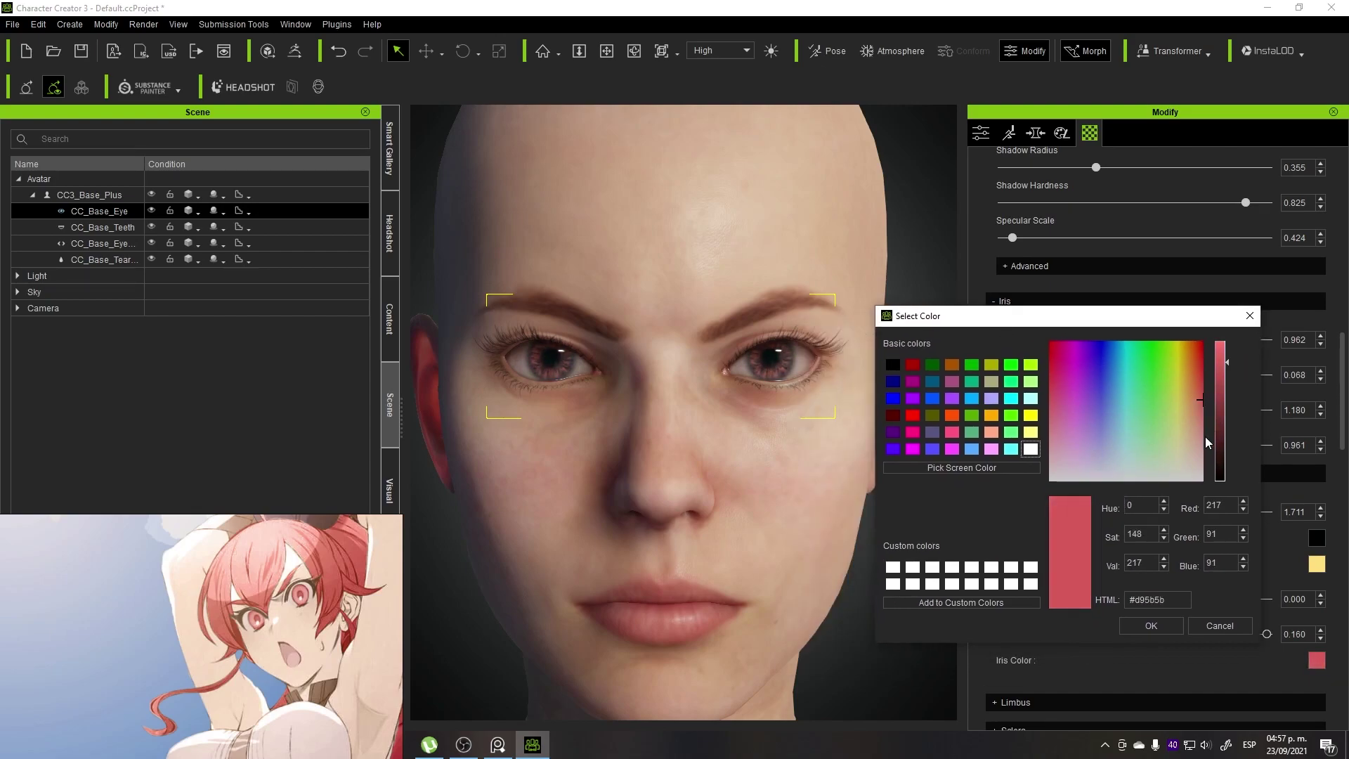
click(1203, 386)
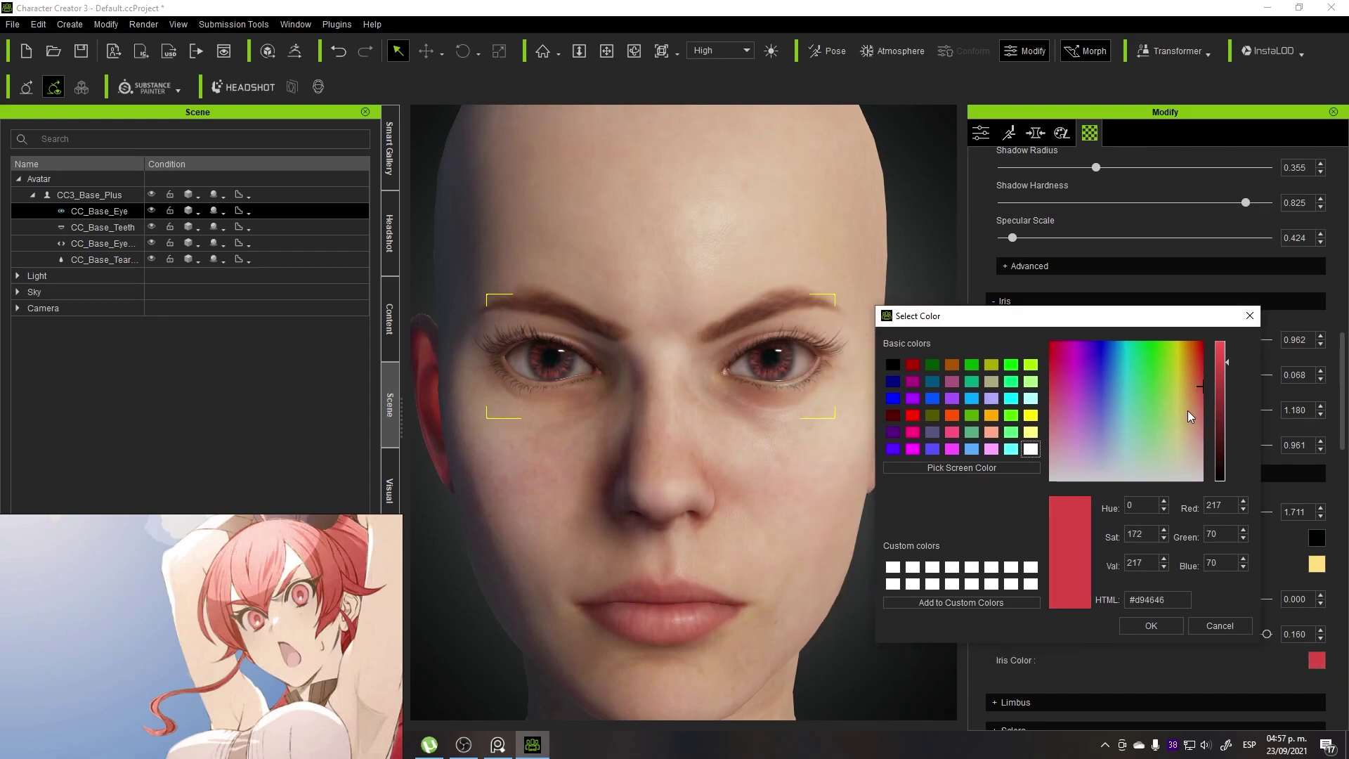
scroll(804, 437, up, 3)
click(1149, 439)
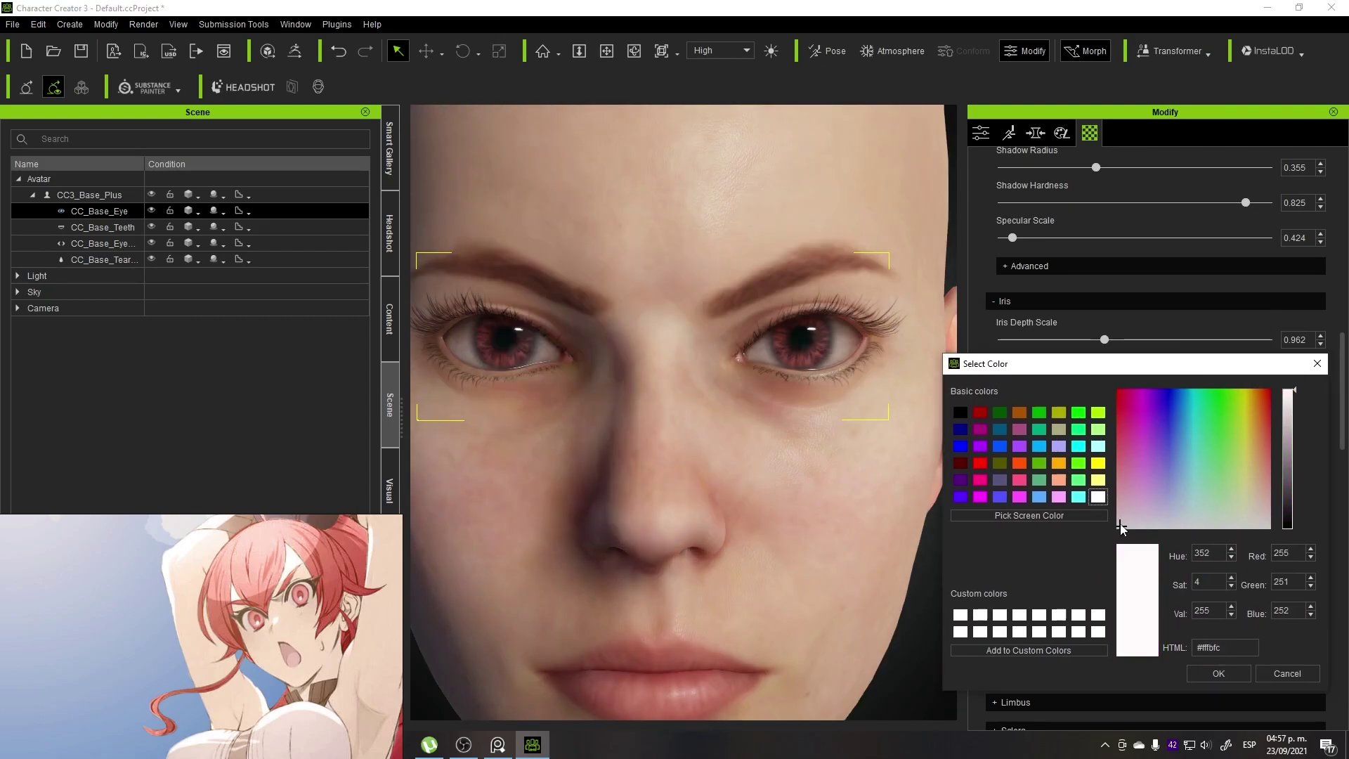
key(Escape)
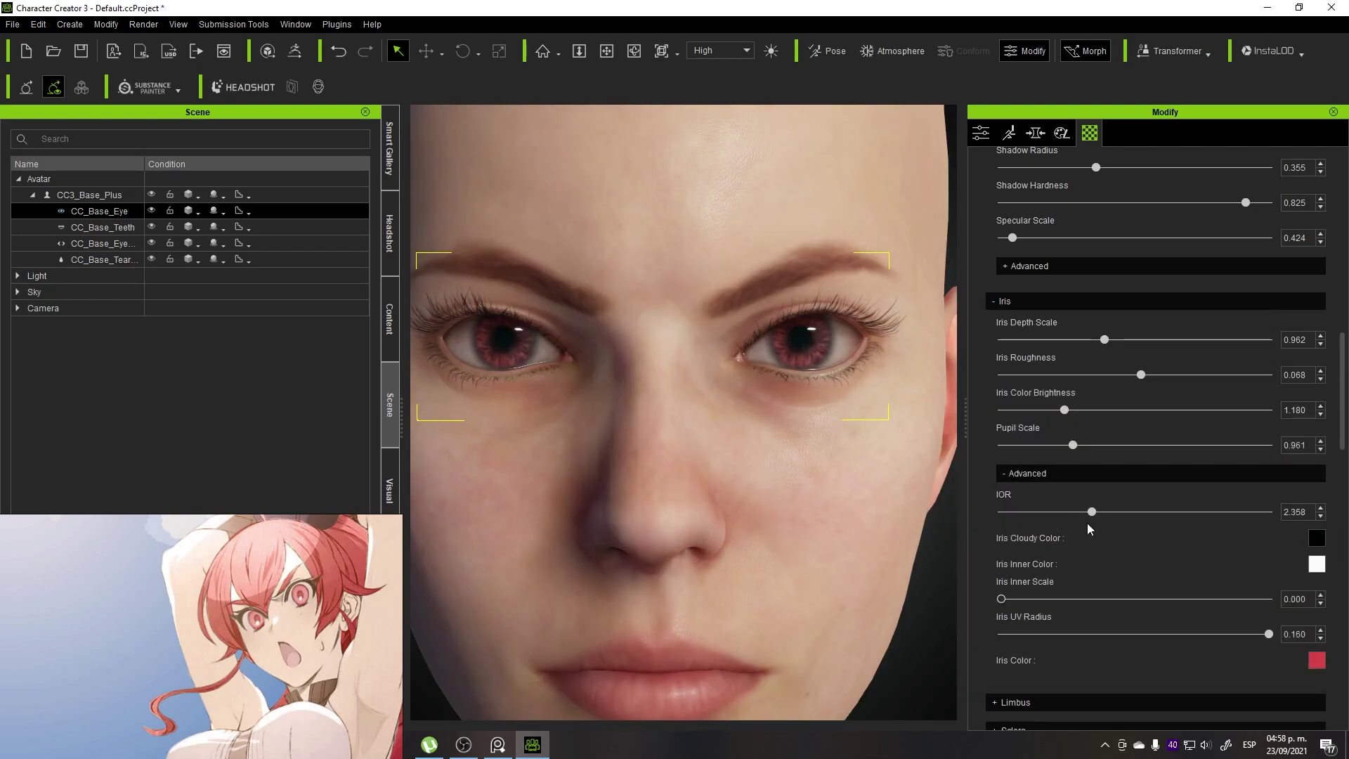
- Raise the base colour blend map strength to 0.509
scroll(1117, 274, up, 2)
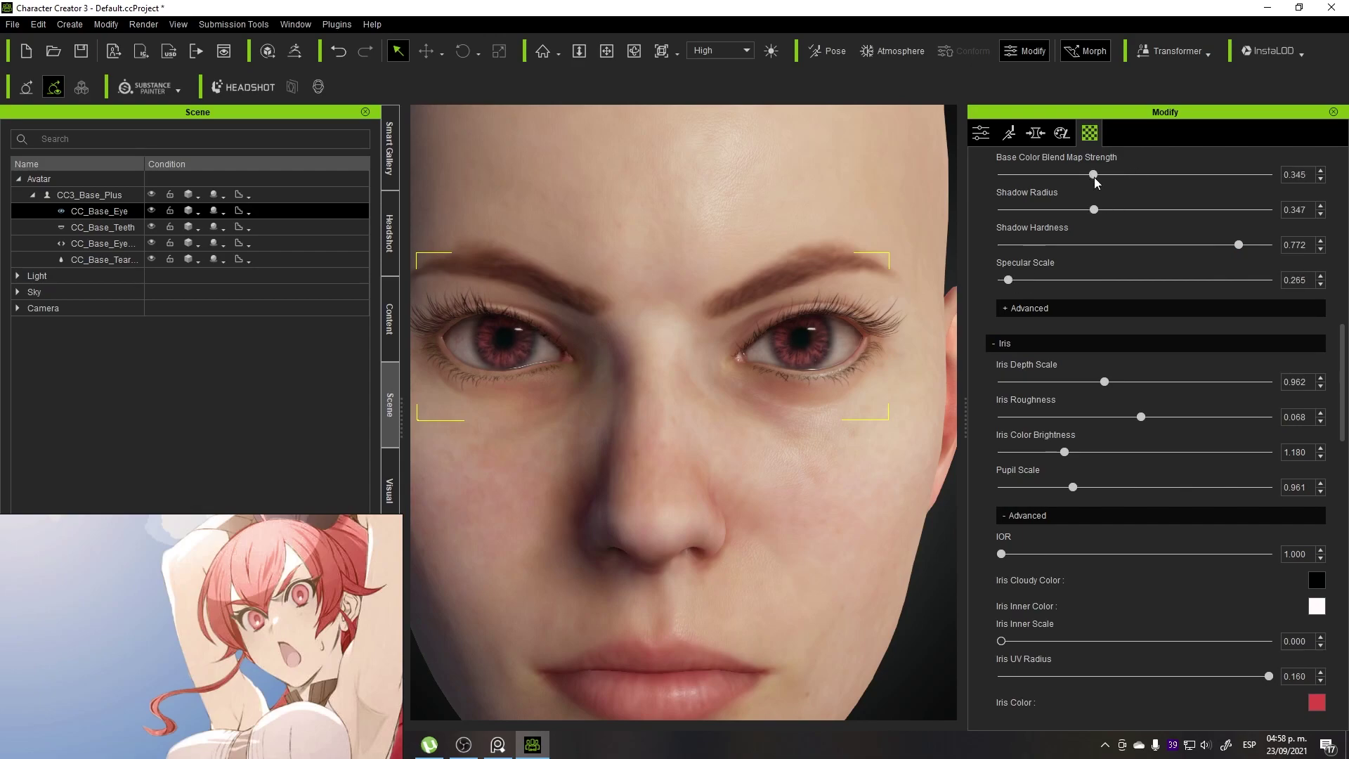
drag(1094, 175, 1137, 176)
scroll(1034, 394, up, 3)
click(1079, 509)
scroll(876, 548, down, 5)
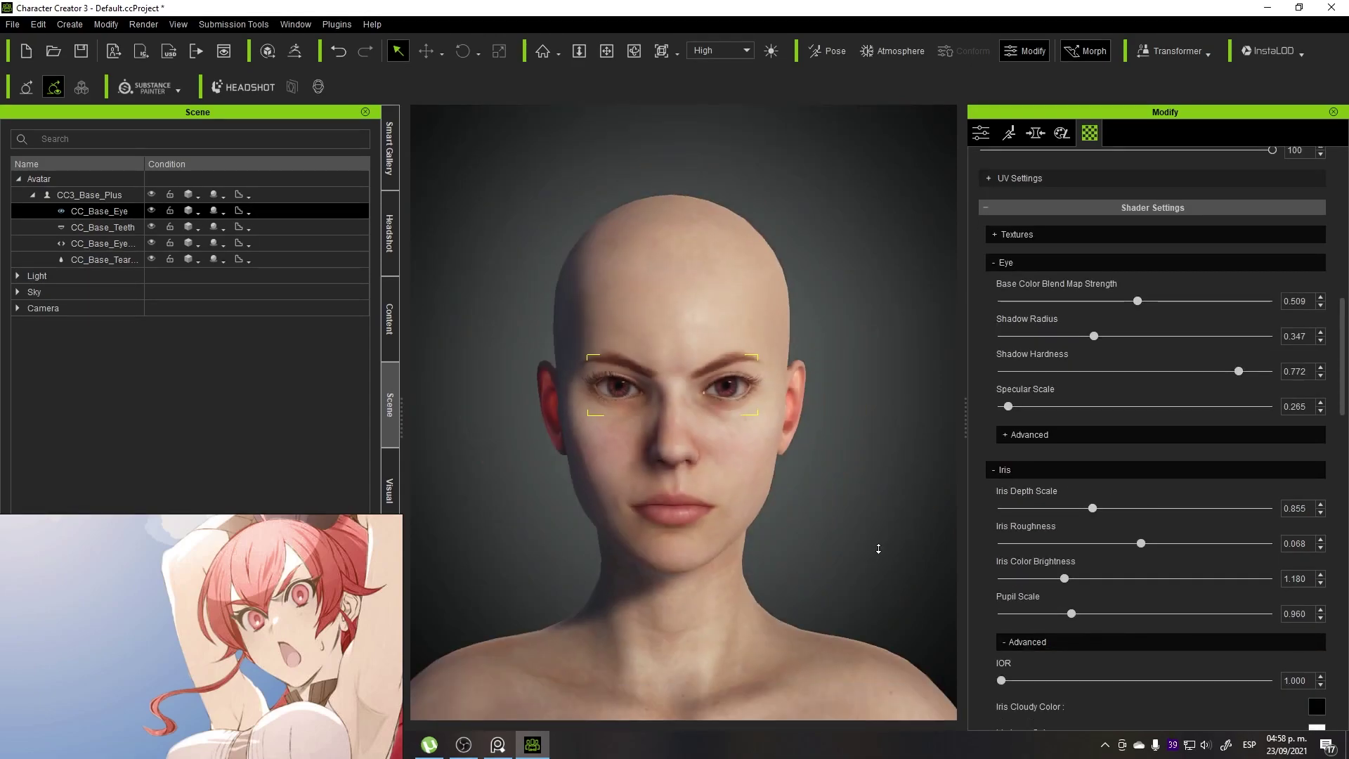
drag(1057, 613, 1068, 614)
scroll(1274, 643, down, 2)
- Apply a dark iris cloudy colour and confirm the red iris colour
click(1317, 622)
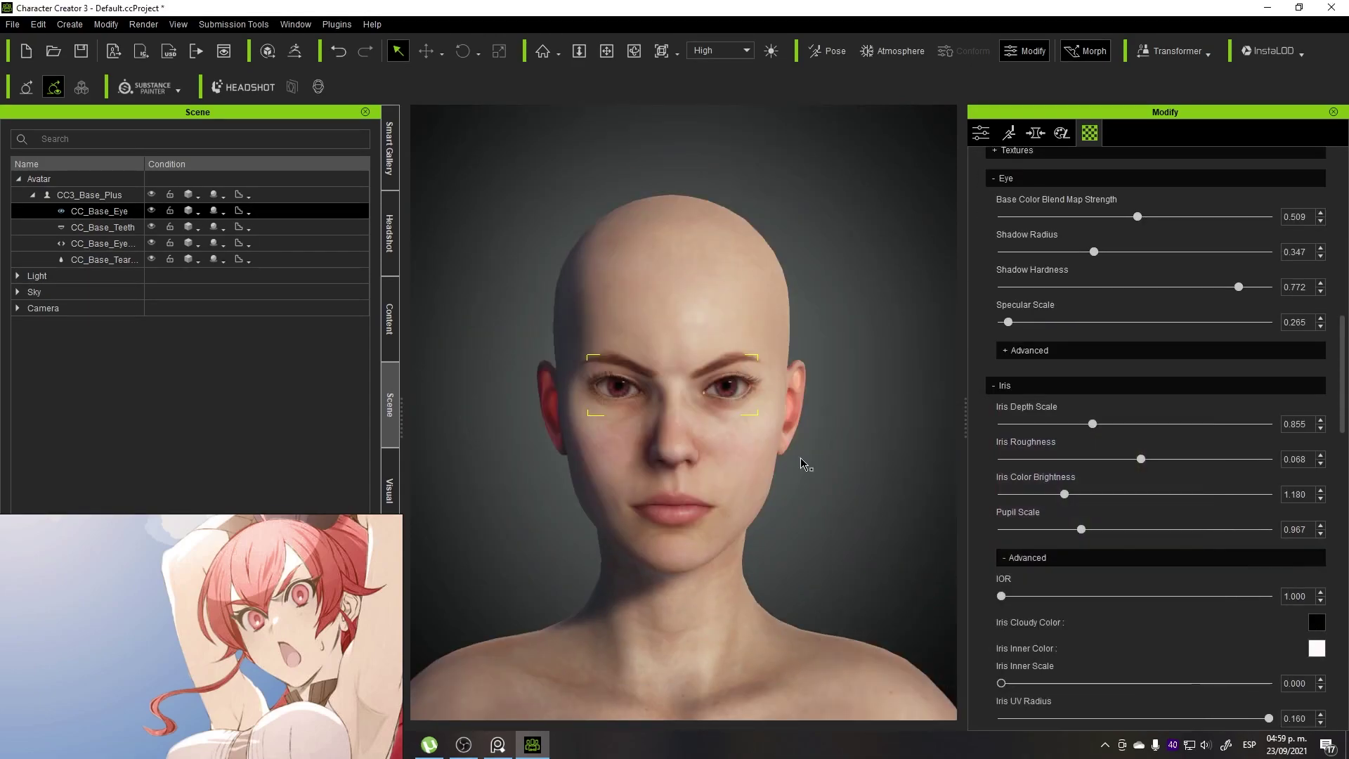
scroll(798, 461, up, 3)
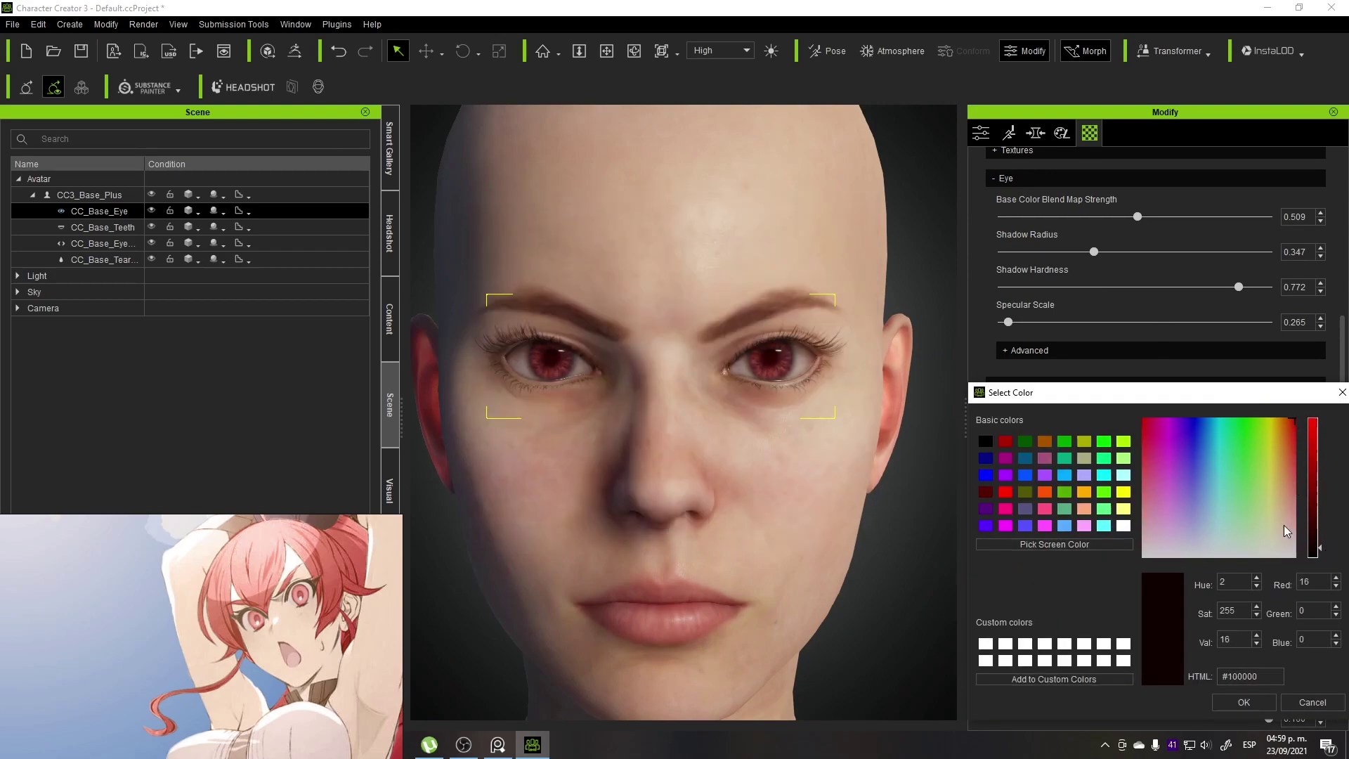
click(1244, 701)
click(1317, 713)
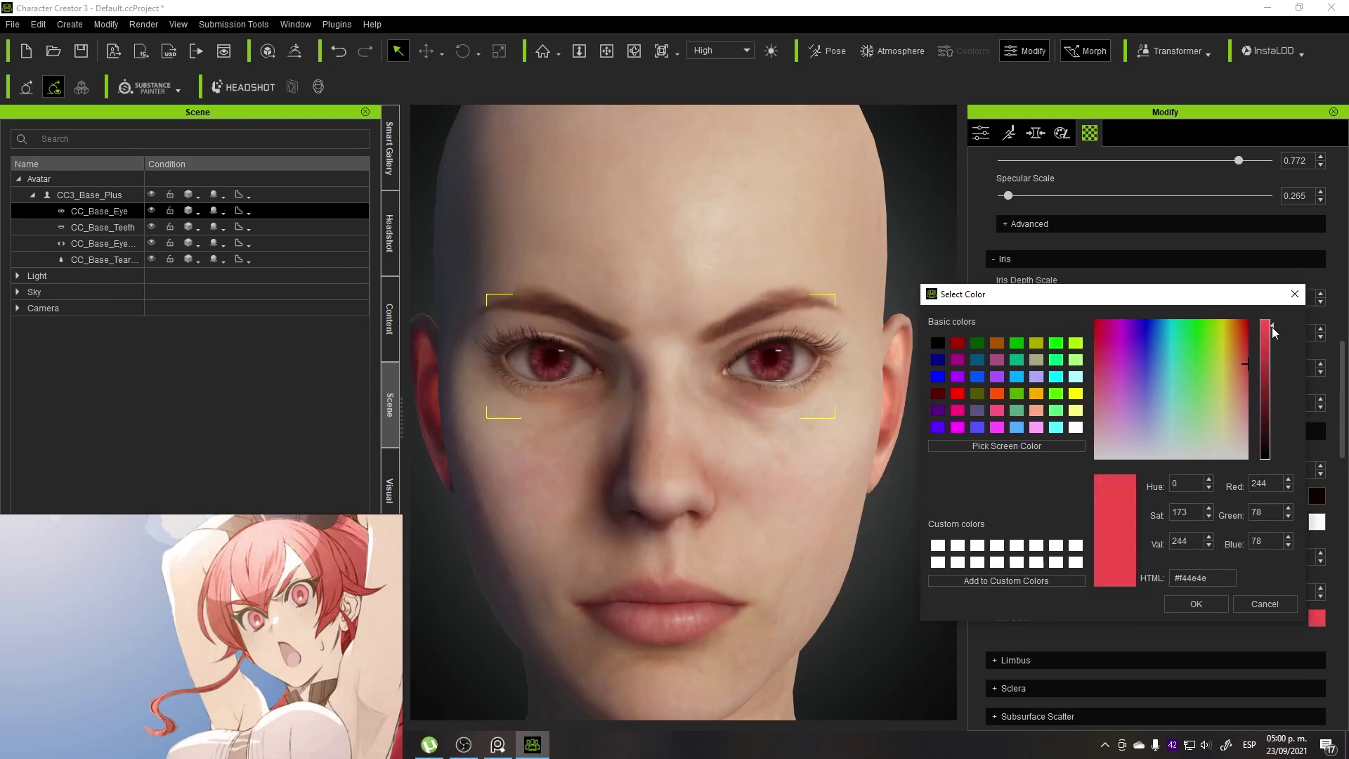
click(1195, 603)
click(1015, 658)
scroll(883, 428, up, 2)
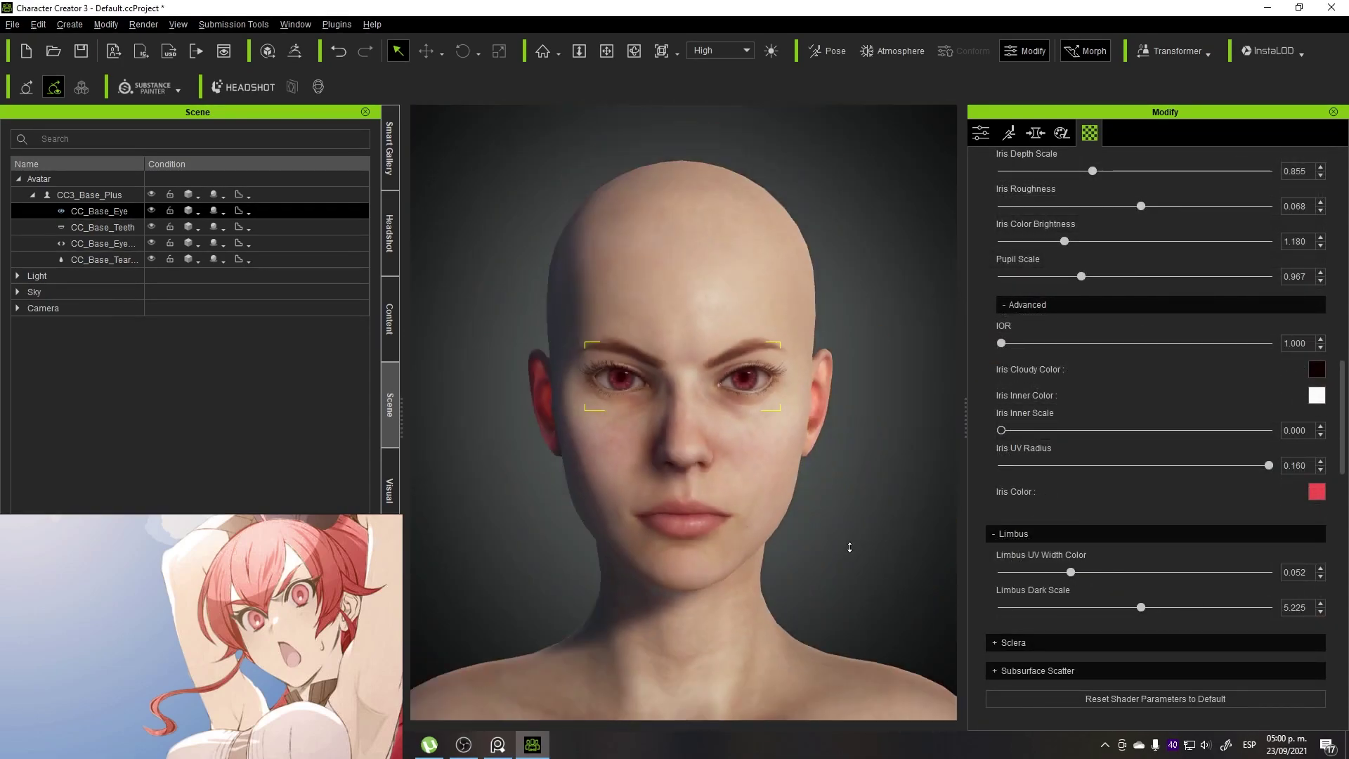
- Lower Eyelid Upper Outer Height to -10
scroll(1208, 590, down, 2)
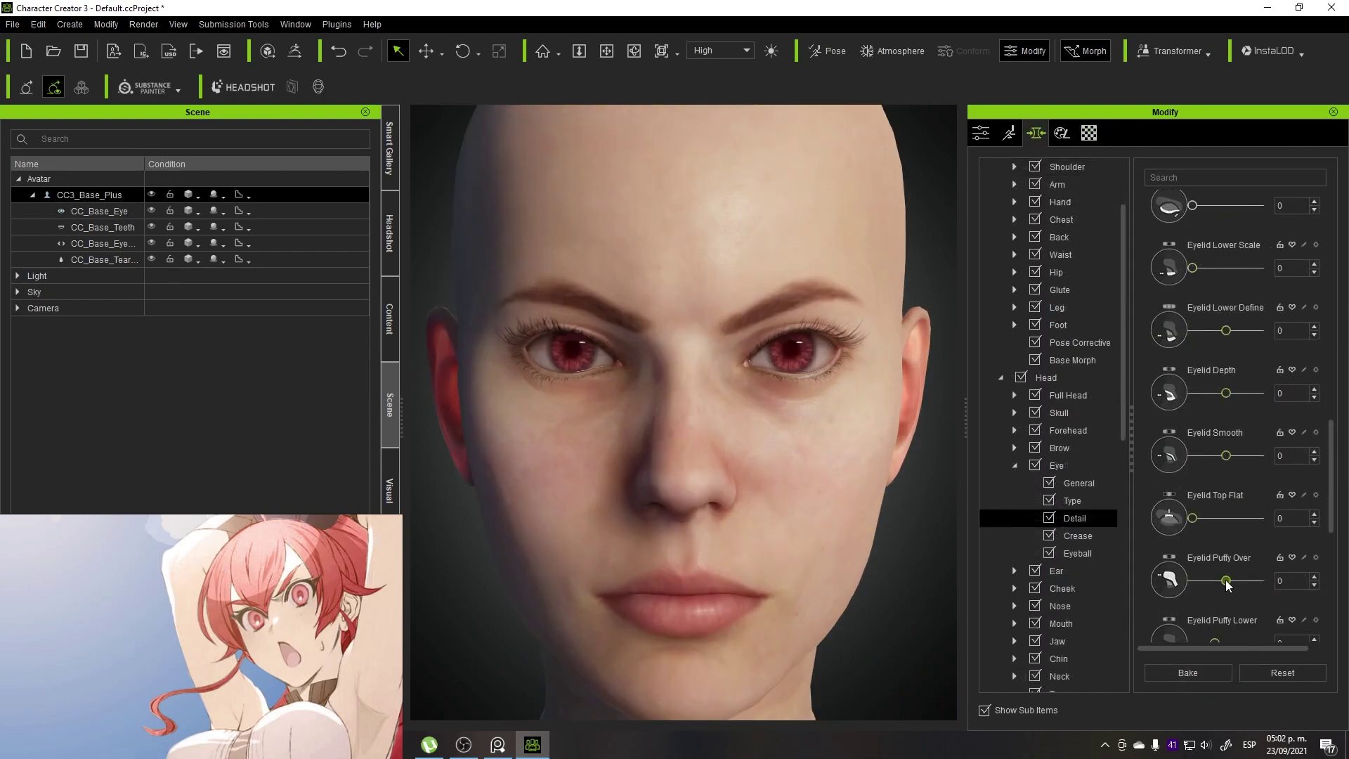
scroll(1233, 590, down, 4)
scroll(1204, 604, down, 4)
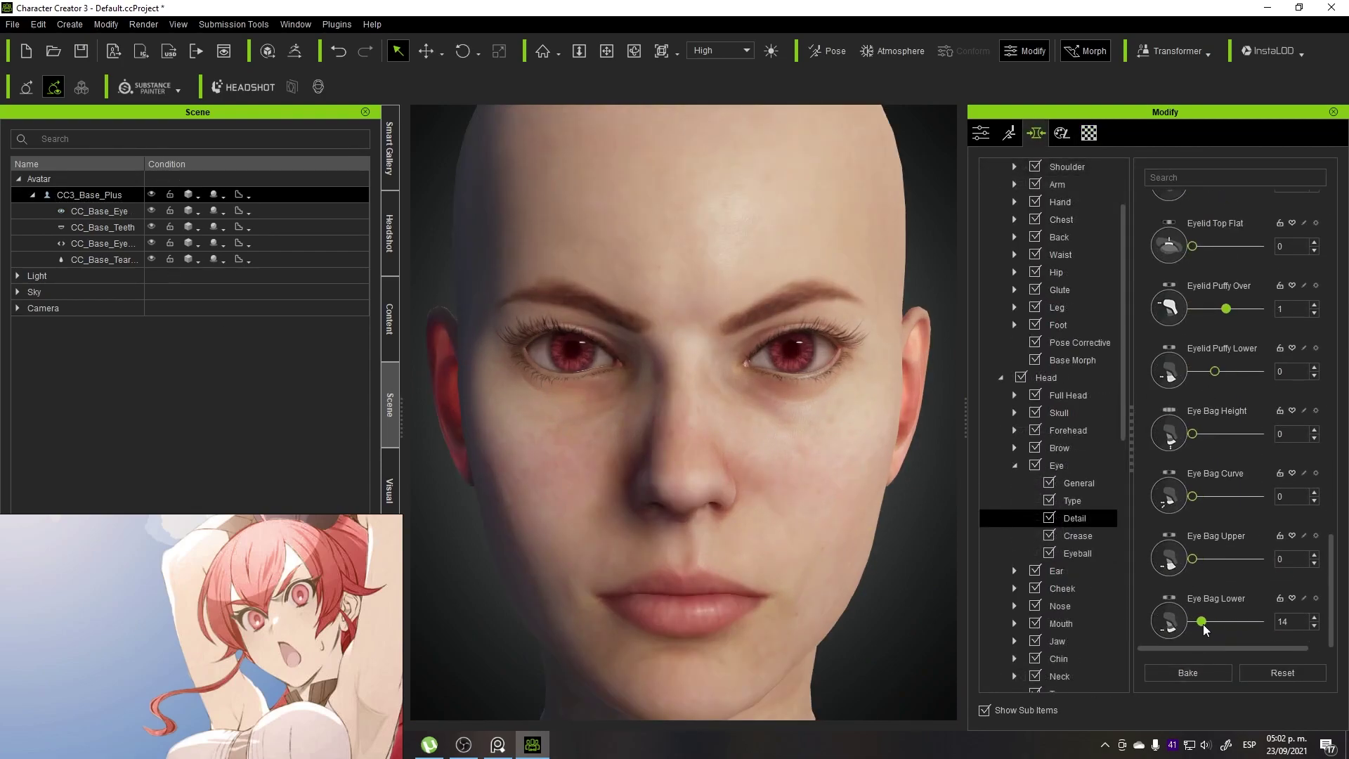
scroll(1212, 457, up, 3)
scroll(1216, 361, up, 2)
scroll(1205, 295, up, 2)
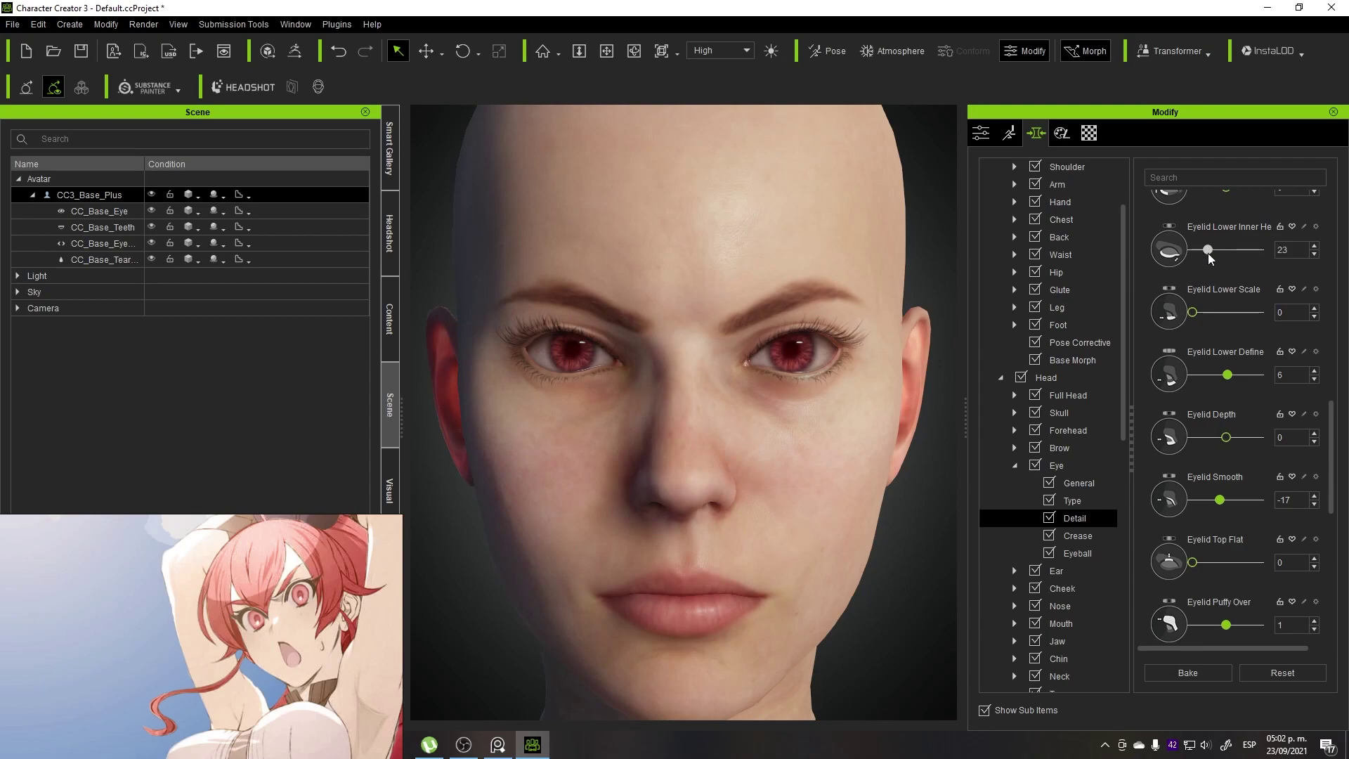
scroll(1198, 295, up, 4)
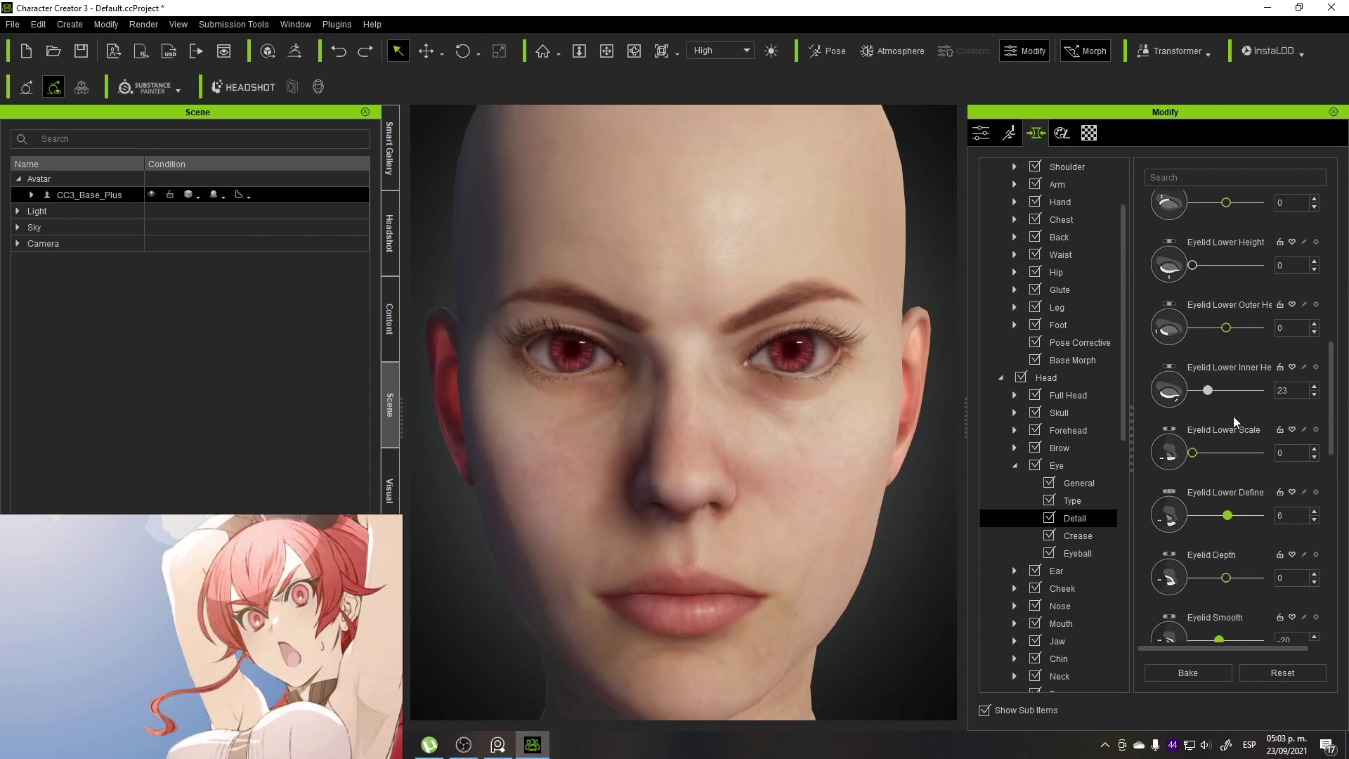
scroll(1226, 216, up, 2)
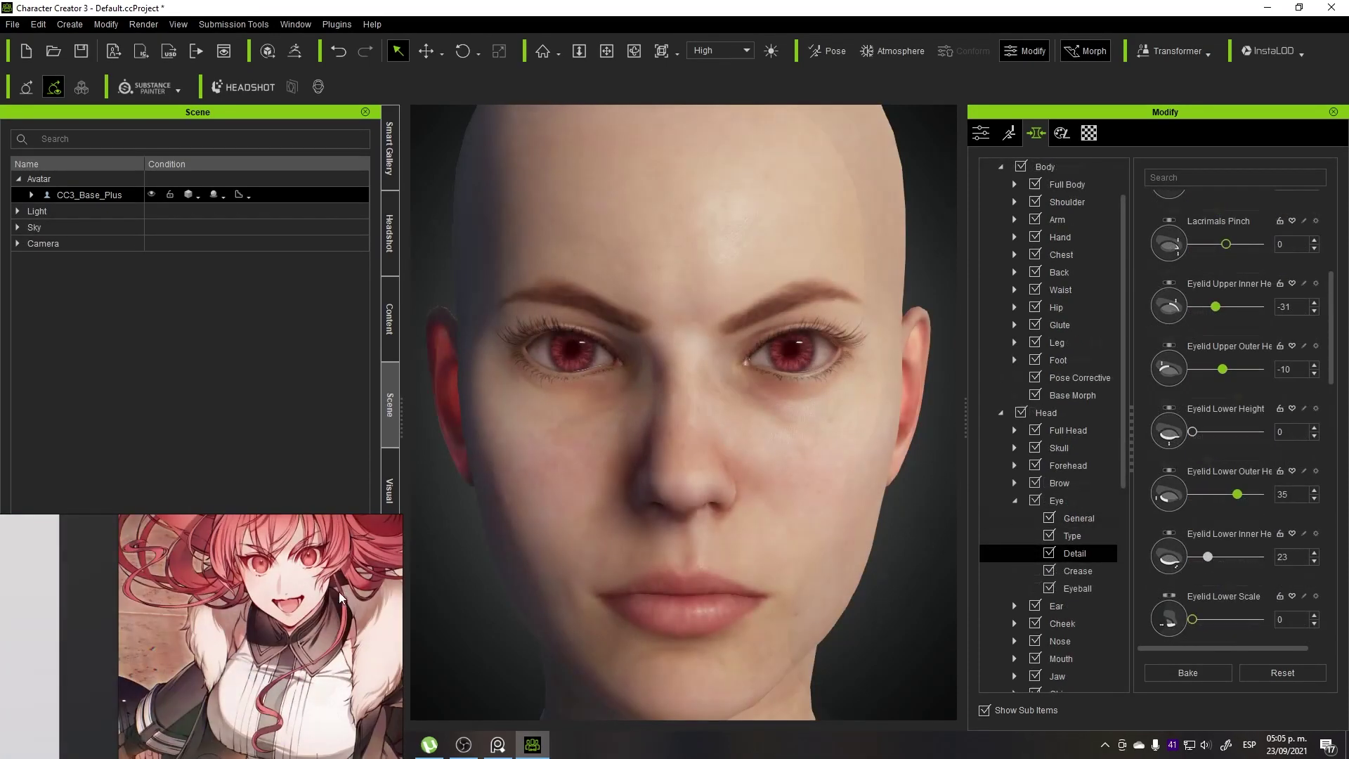
drag(1225, 273, 1222, 273)
- Raise Eyelid Lower Define to 48
scroll(1264, 548, down, 1)
scroll(1192, 340, up, 2)
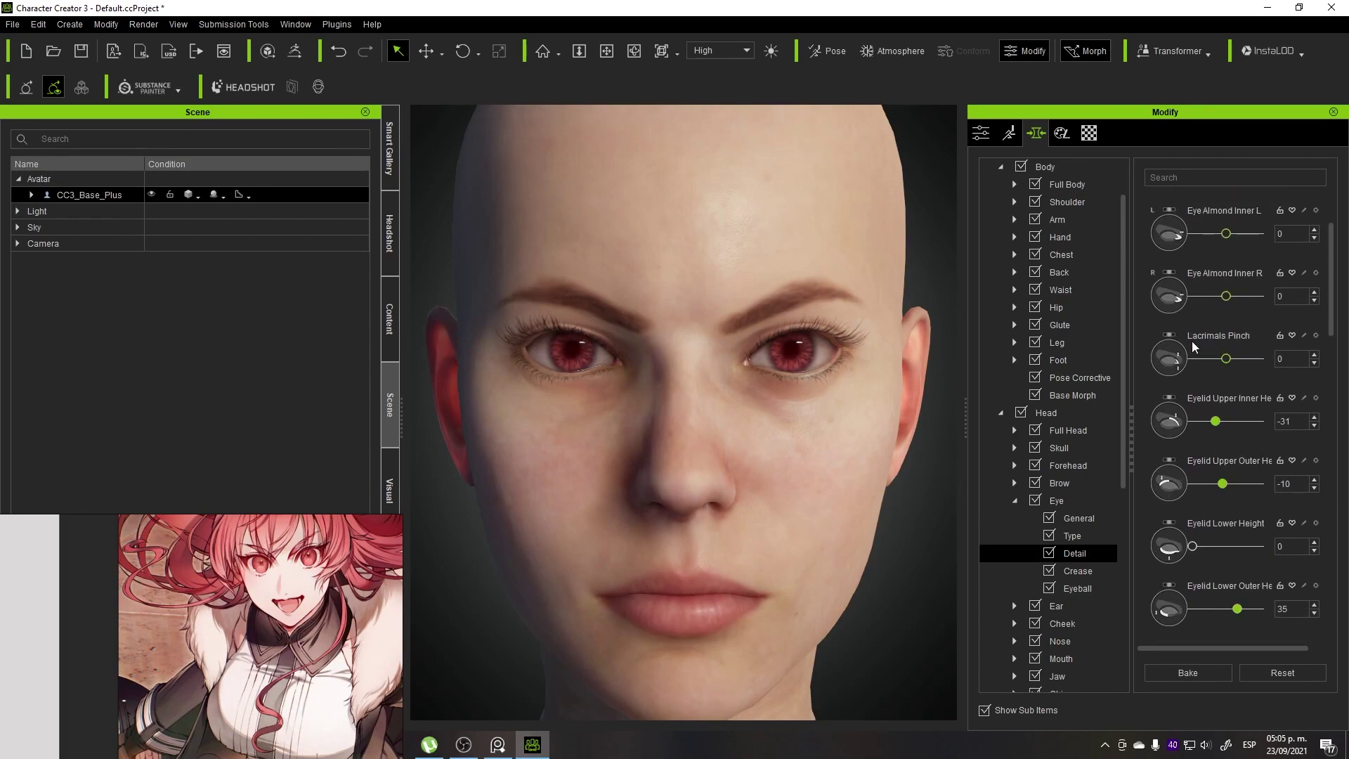
scroll(1208, 491, down, 2)
scroll(1223, 558, down, 2)
scroll(1212, 568, down, 1)
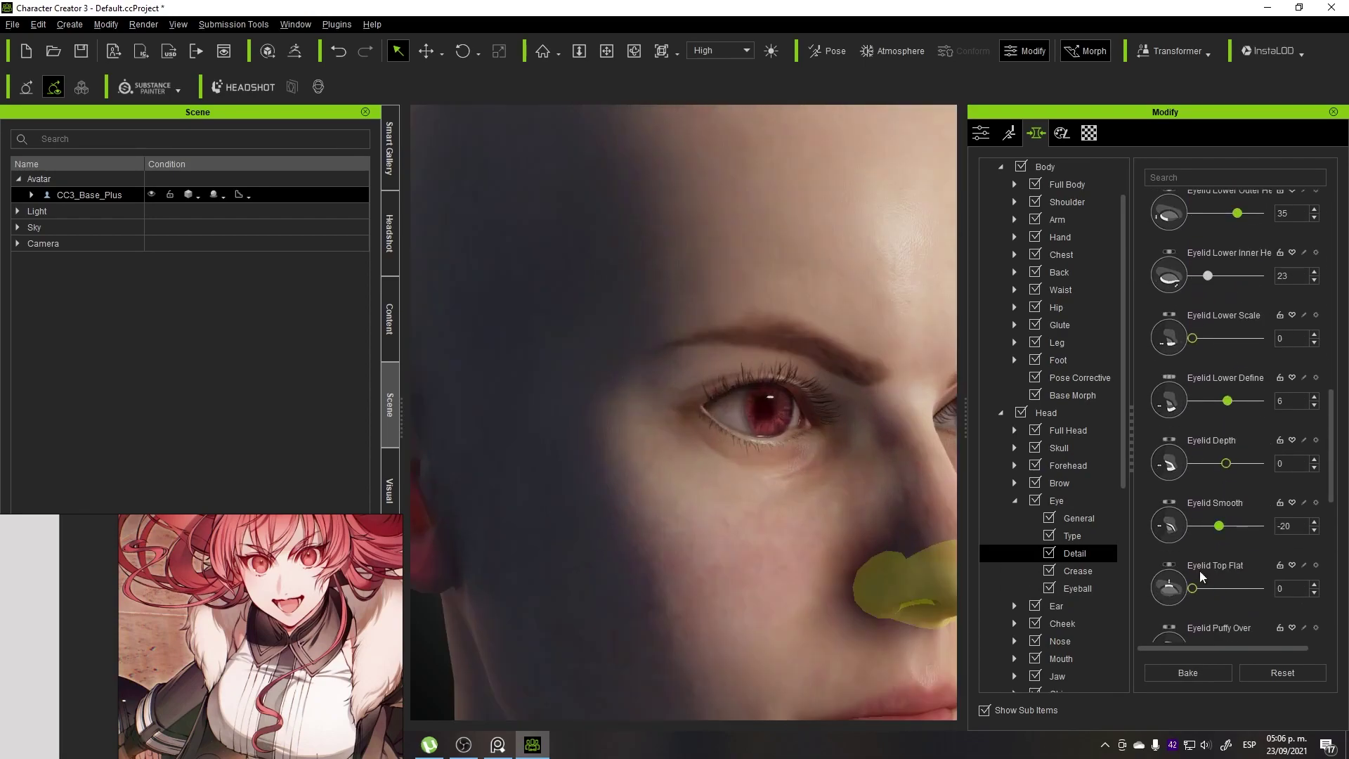
drag(1236, 404, 1246, 404)
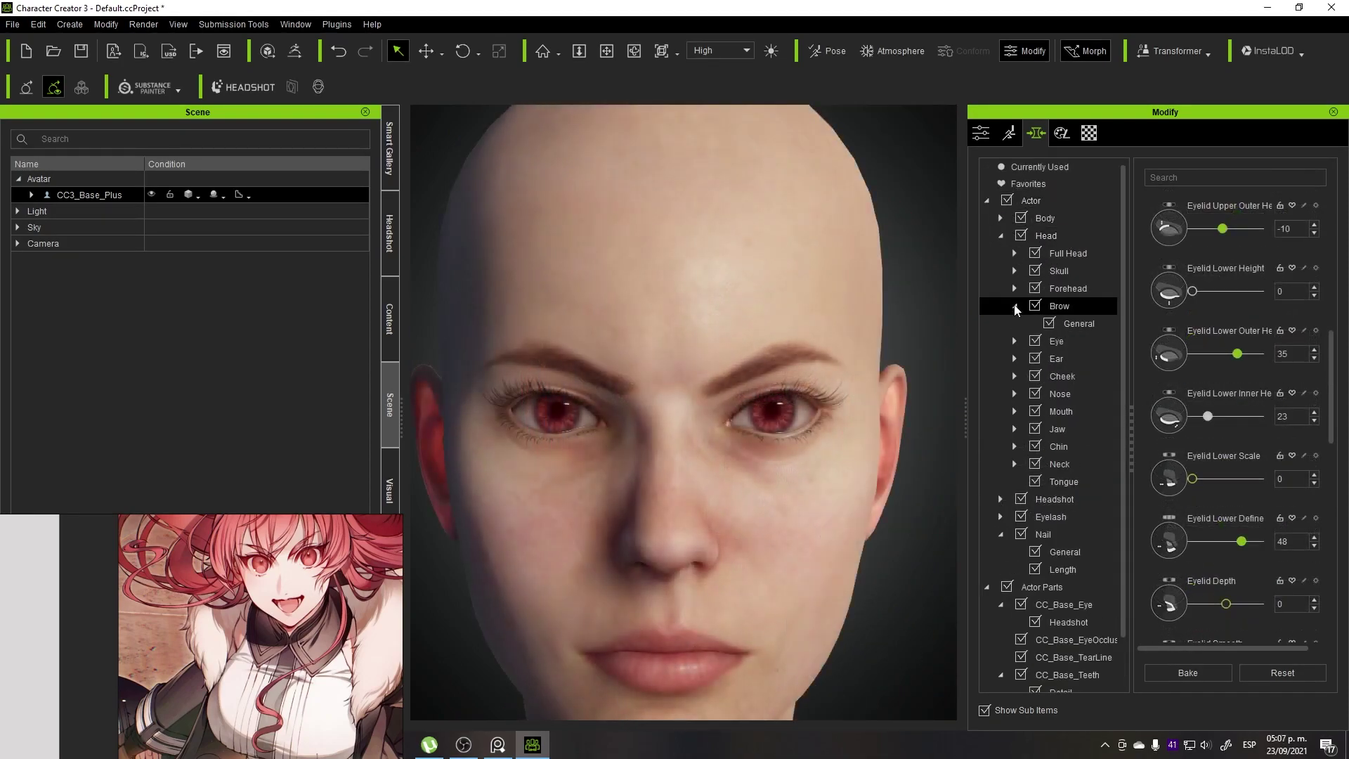
- Set the brow Inner Width to 30 and Outer Width to -83
click(1059, 341)
drag(1225, 419, 1235, 419)
scroll(1223, 531, down, 1)
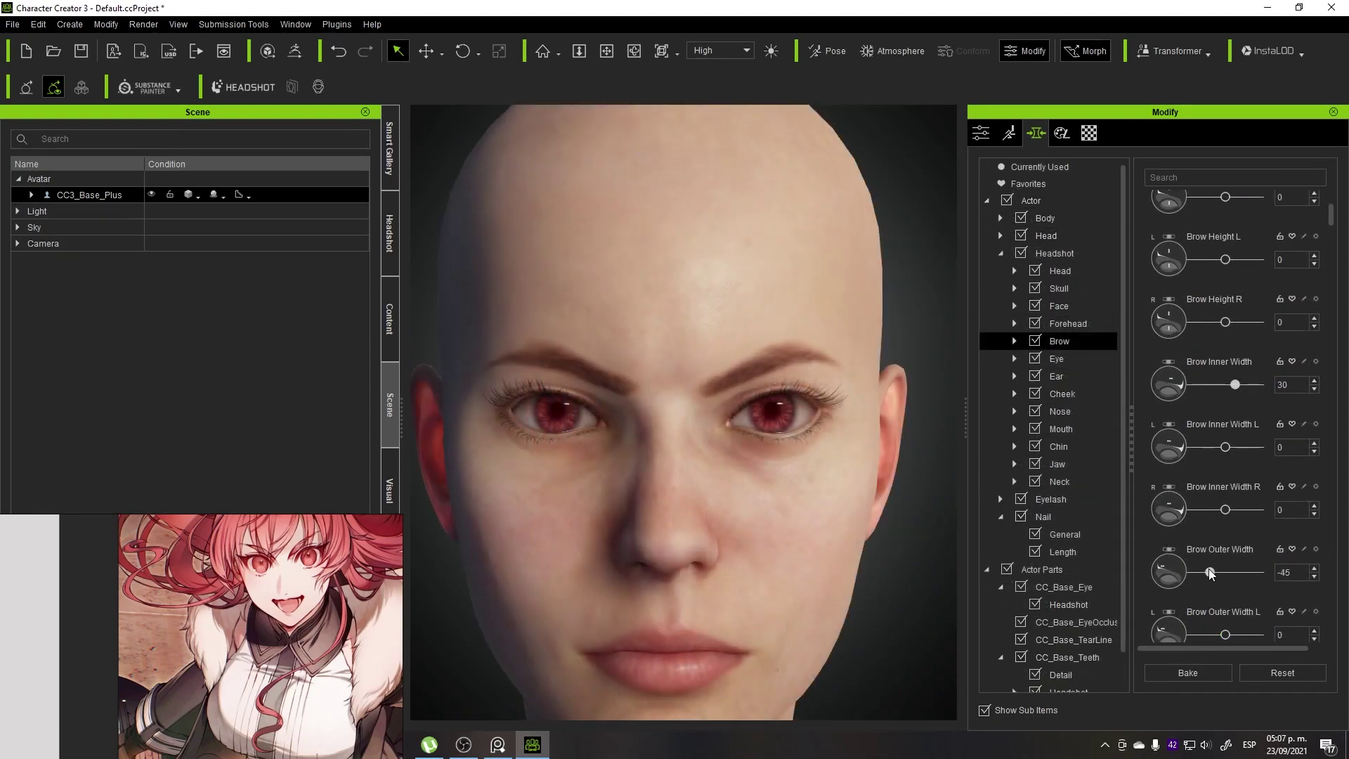
scroll(1222, 590, down, 3)
mouse_move(1208, 572)
mouse_down()
mouse_move(1197, 573)
mouse_move(1235, 553)
mouse_up()
scroll(816, 585, down, 5)
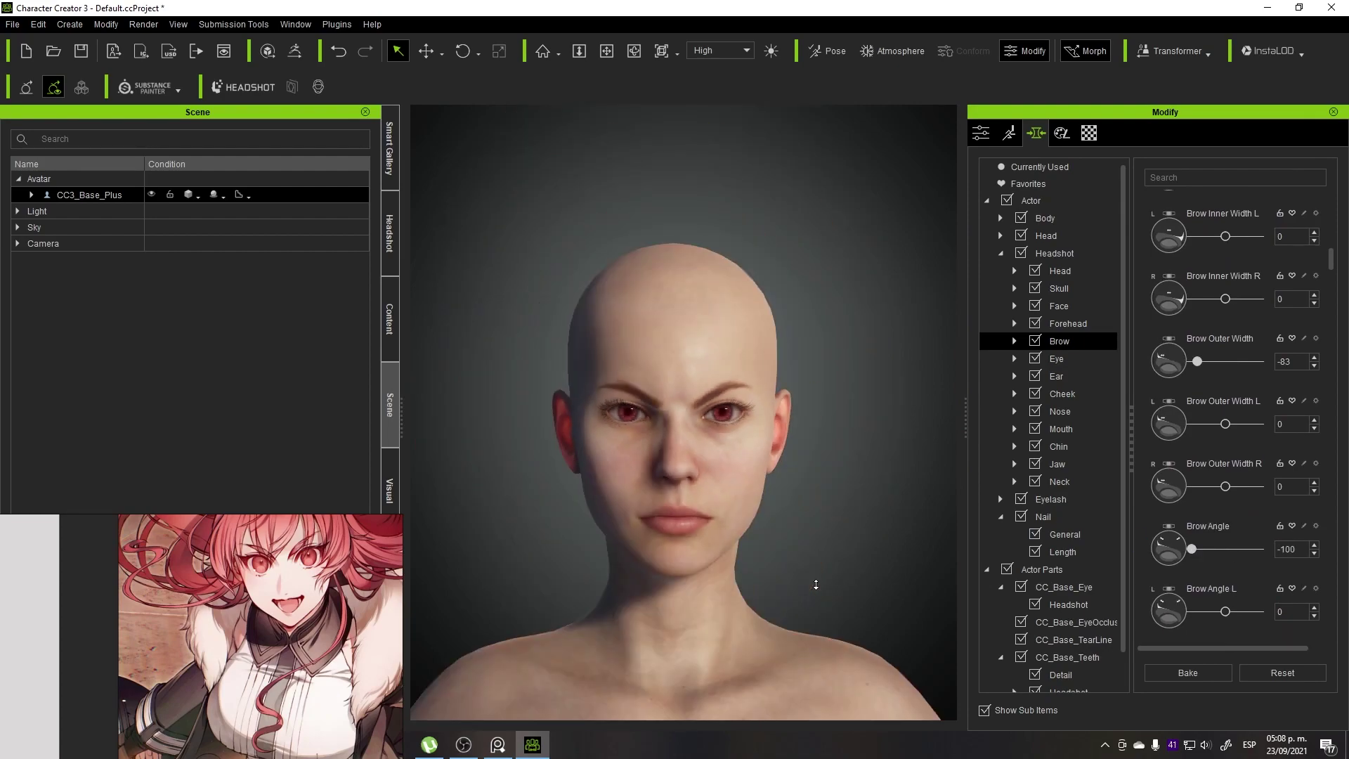
scroll(827, 461, up, 5)
- Raise the inner eye corners to Inner Height 51 and set Outer Height -20
click(912, 469)
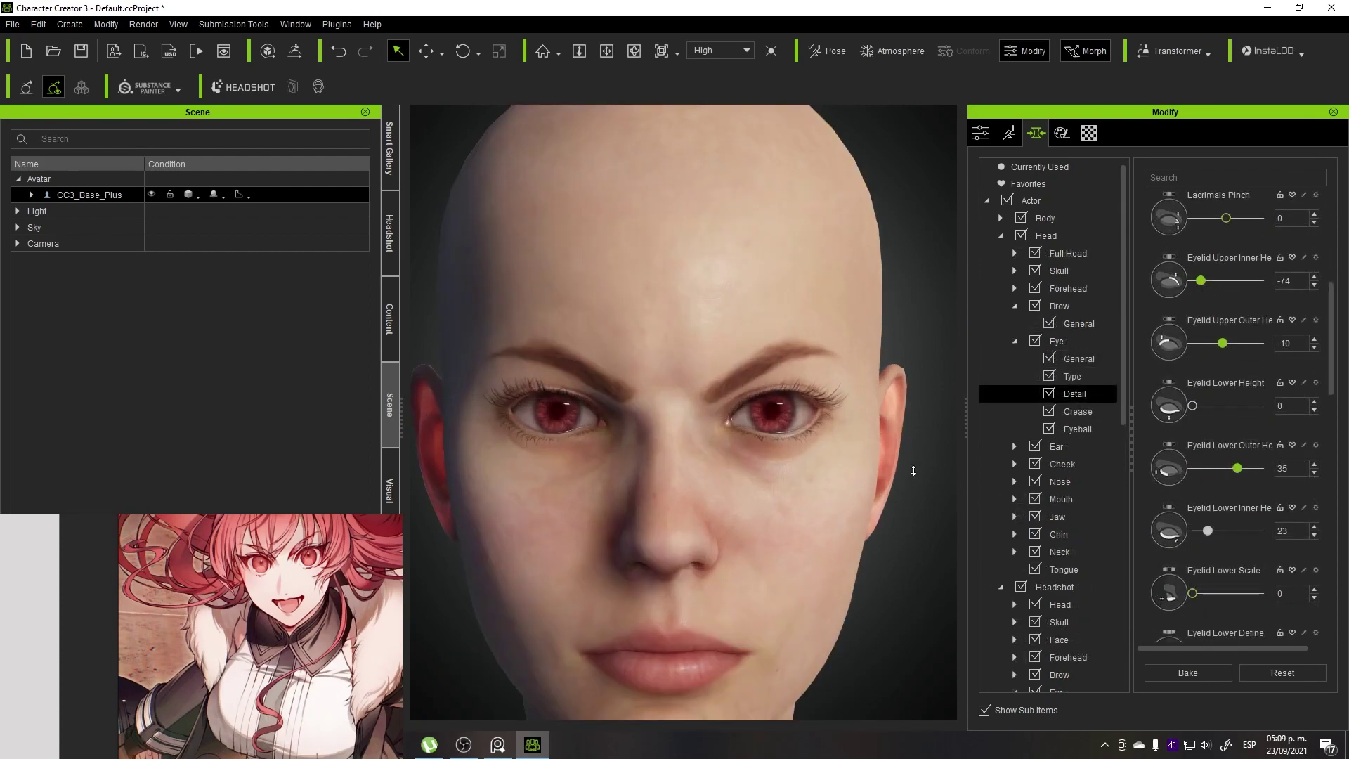
key(ctrl+z)
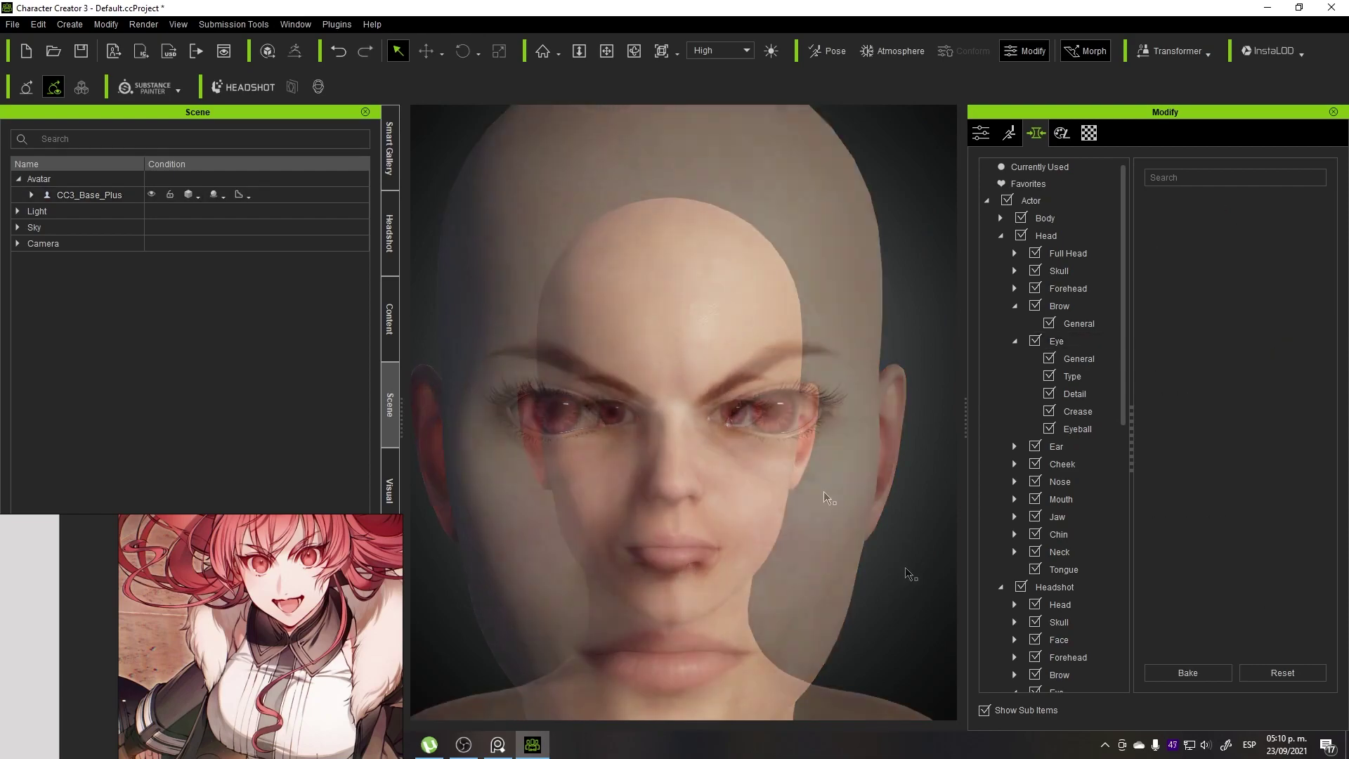
click(608, 391)
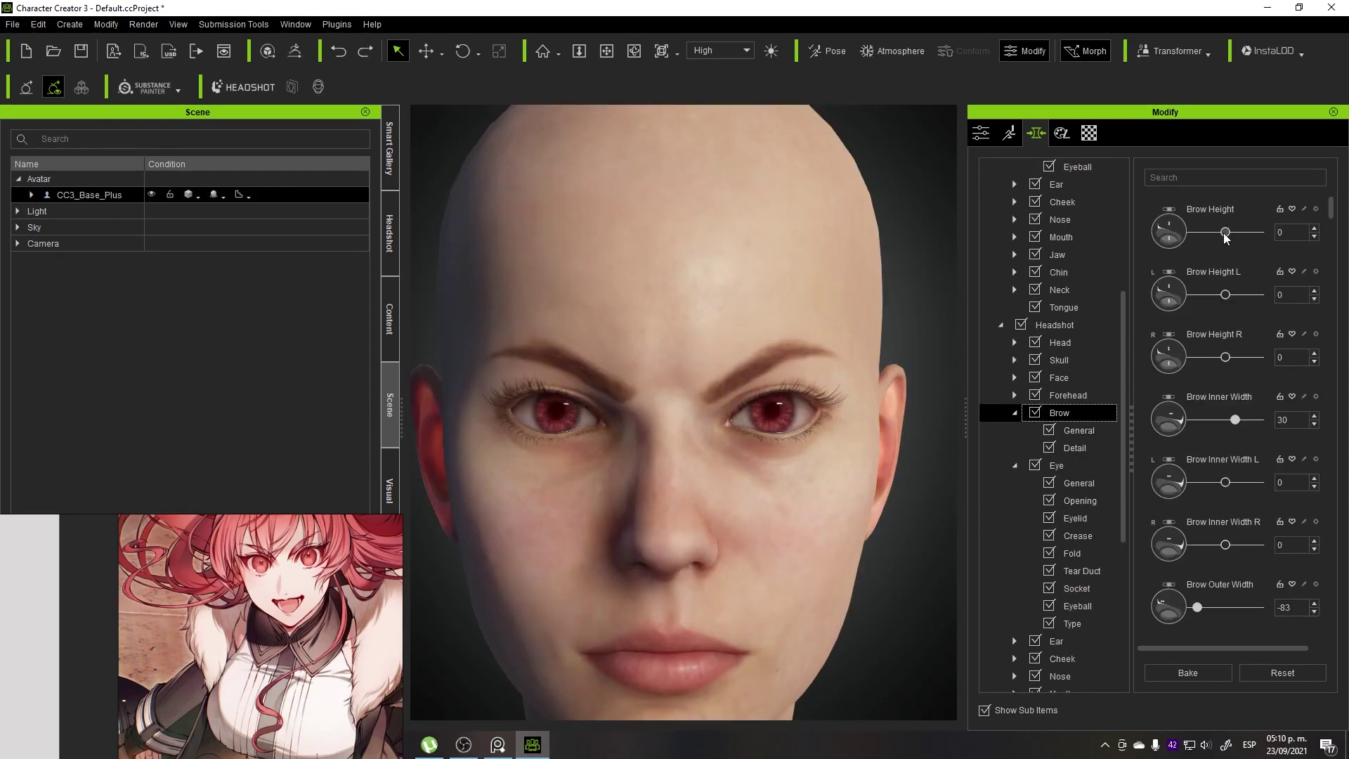
click(700, 420)
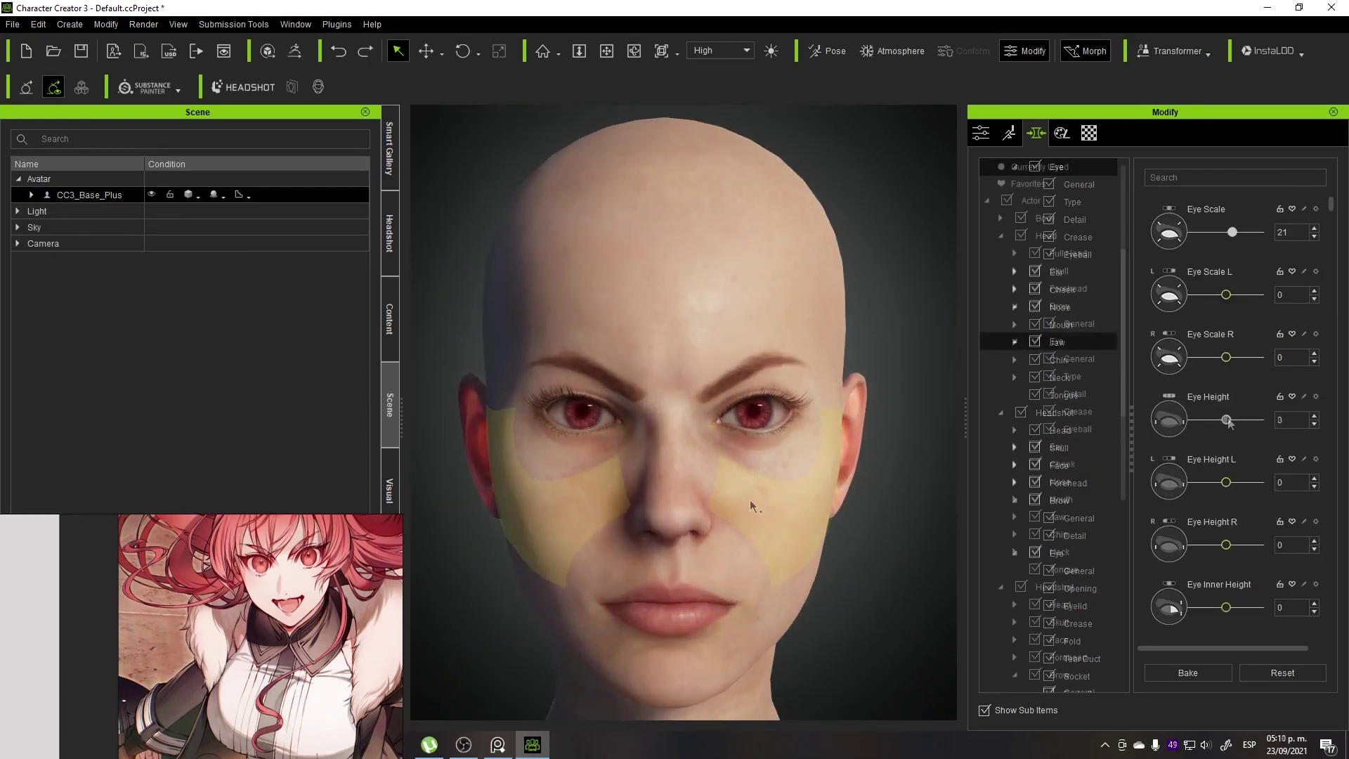
drag(1226, 420, 1225, 420)
drag(1226, 607, 1242, 608)
scroll(1222, 576, down, 2)
scroll(1219, 565, down, 1)
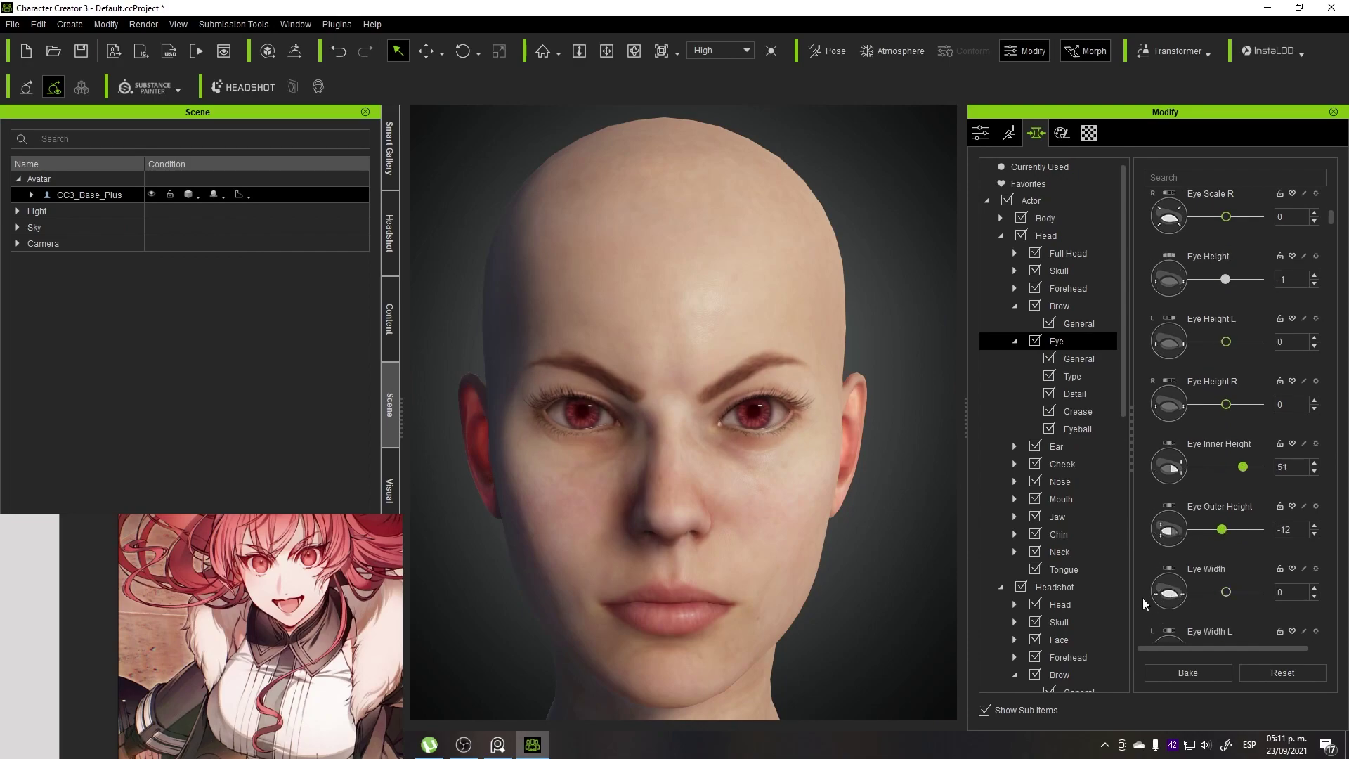
scroll(1216, 560, down, 2)
drag(1213, 562, 1214, 562)
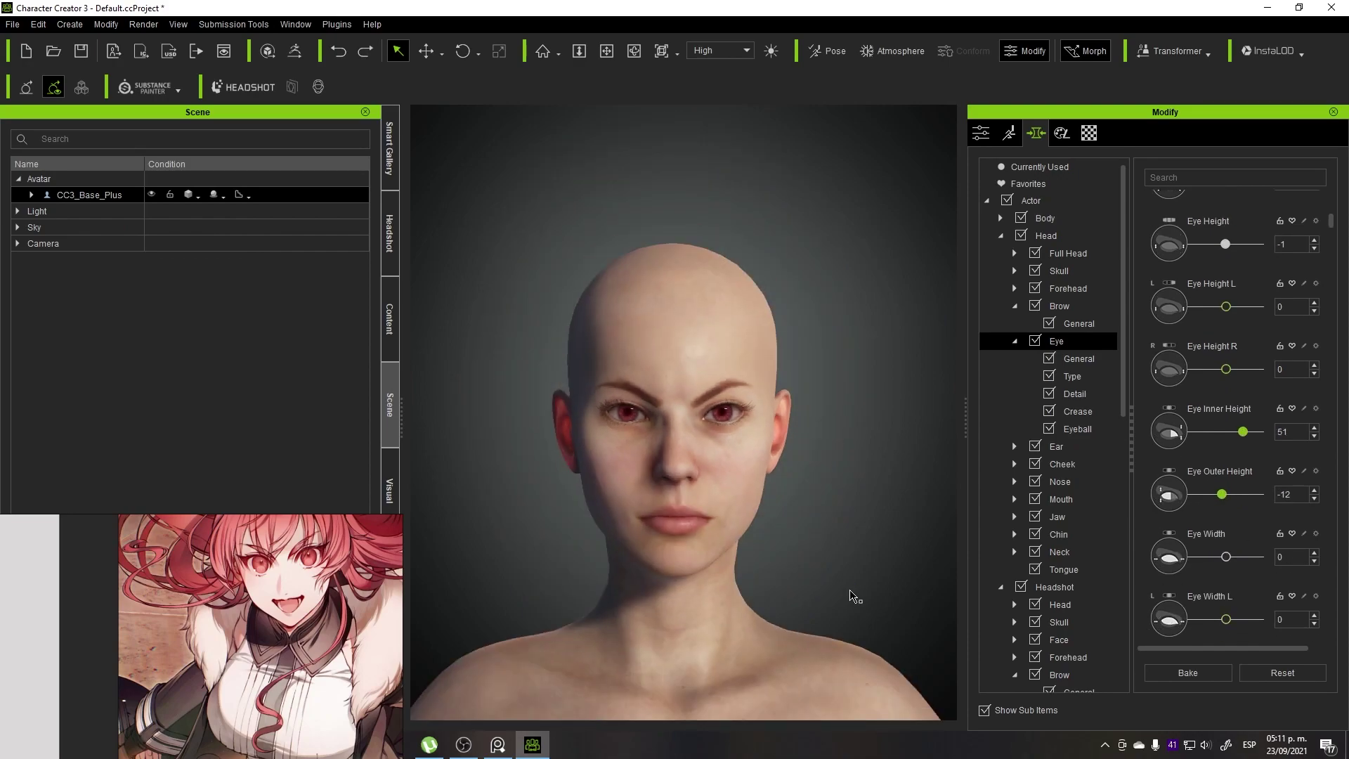
scroll(1254, 573, down, 1)
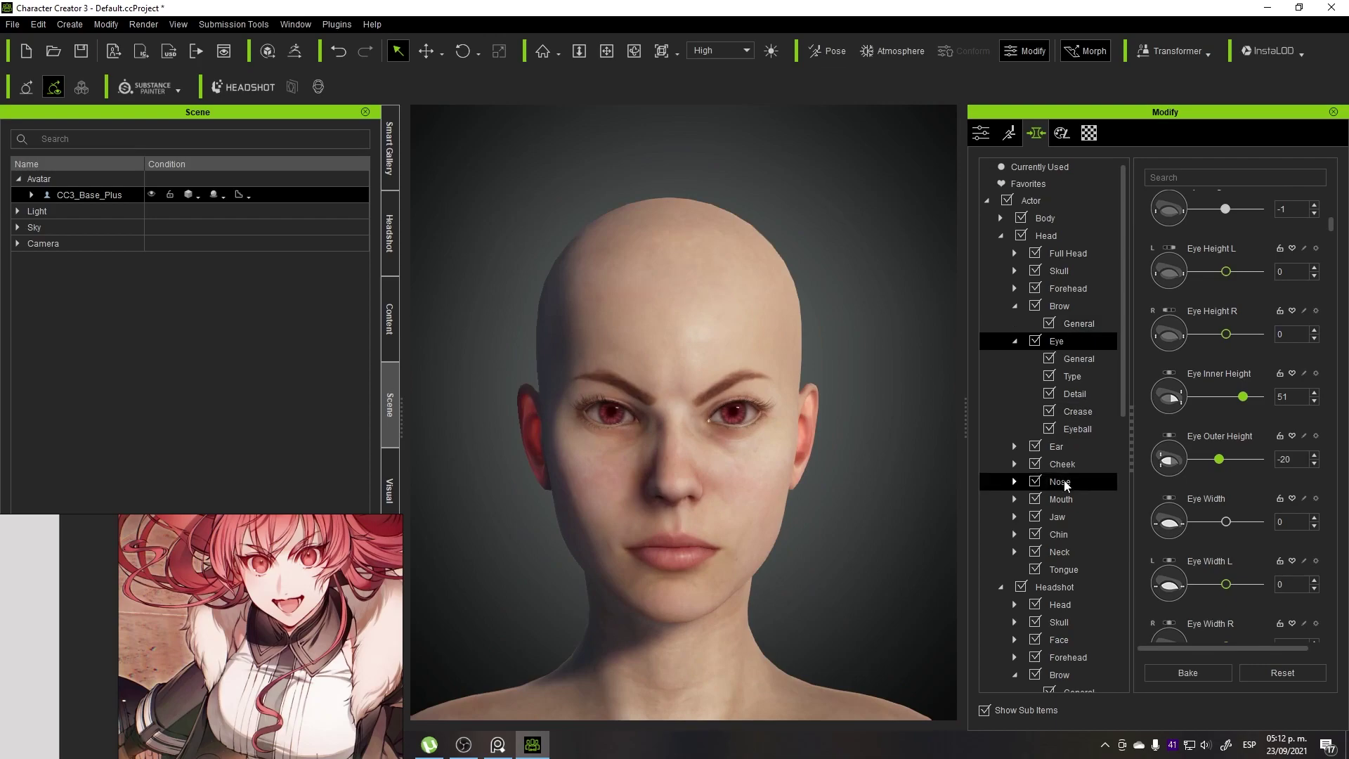
- Set brow Angle -100, Curve -62 and Height 85
click(1059, 306)
scroll(1060, 562, down, 5)
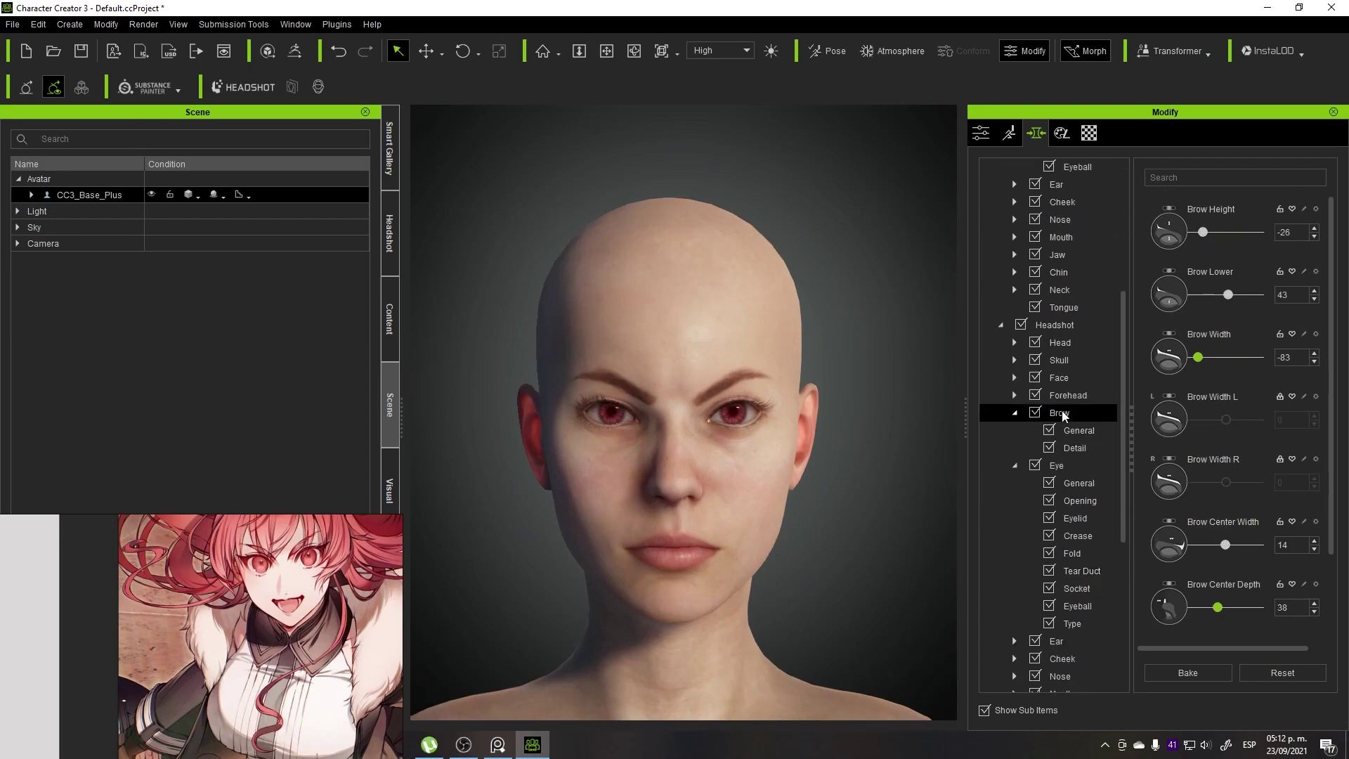
click(1074, 447)
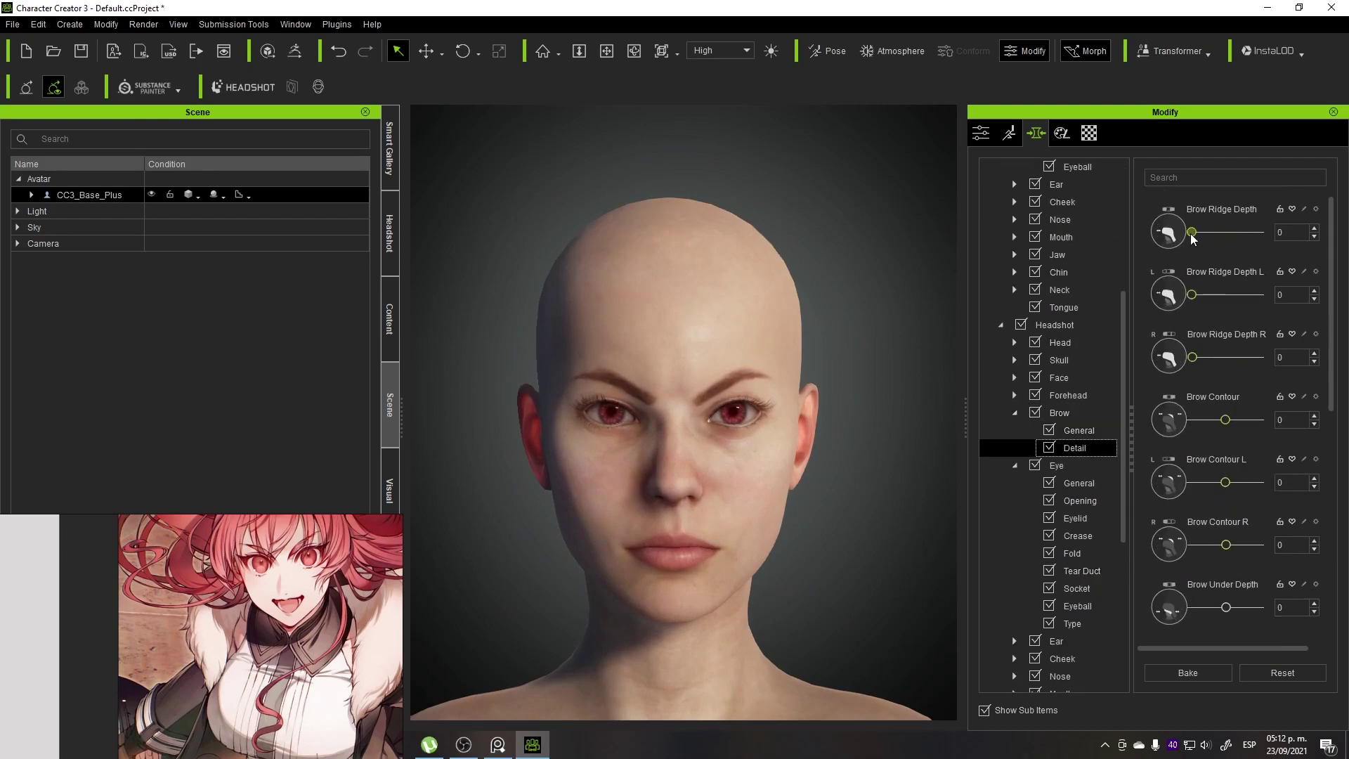
click(622, 588)
click(664, 551)
scroll(1212, 551, down, 3)
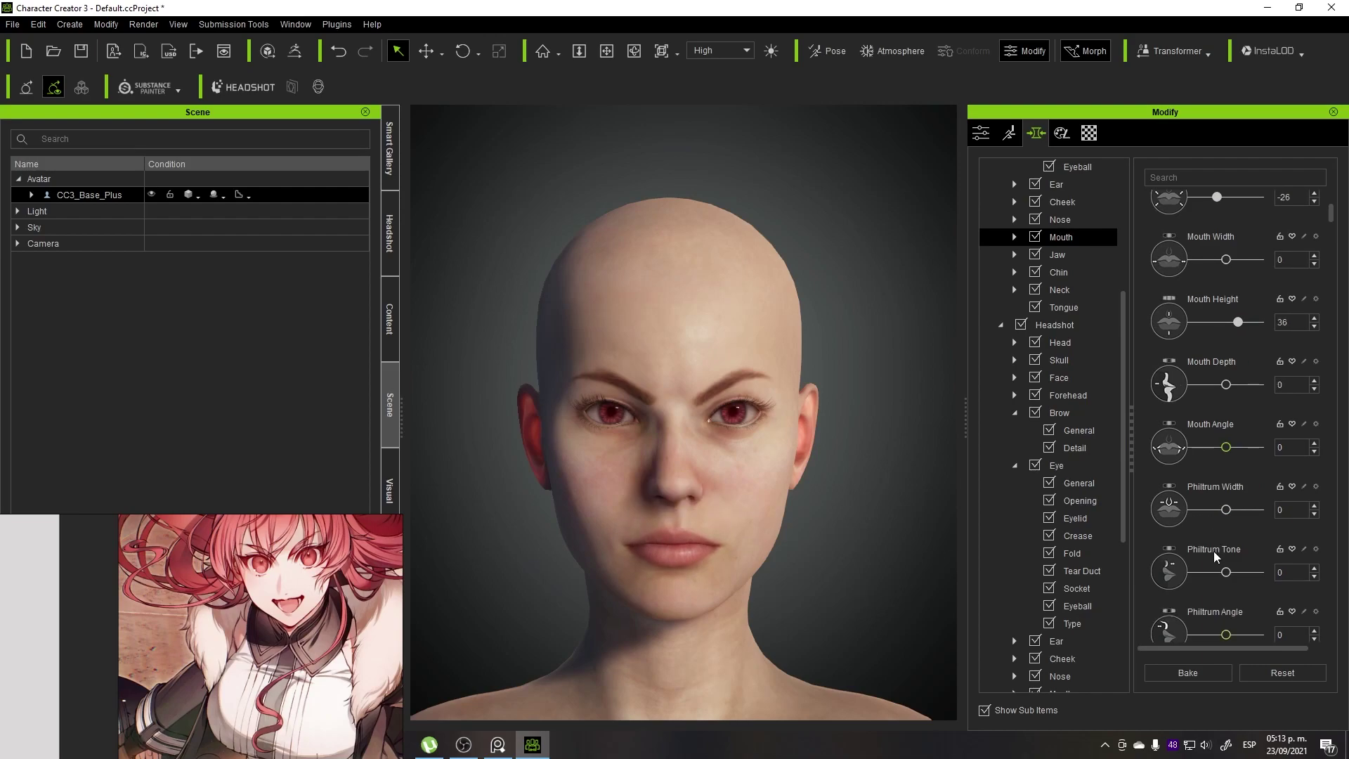
scroll(1199, 559, down, 3)
click(1059, 413)
scroll(1222, 422, down, 5)
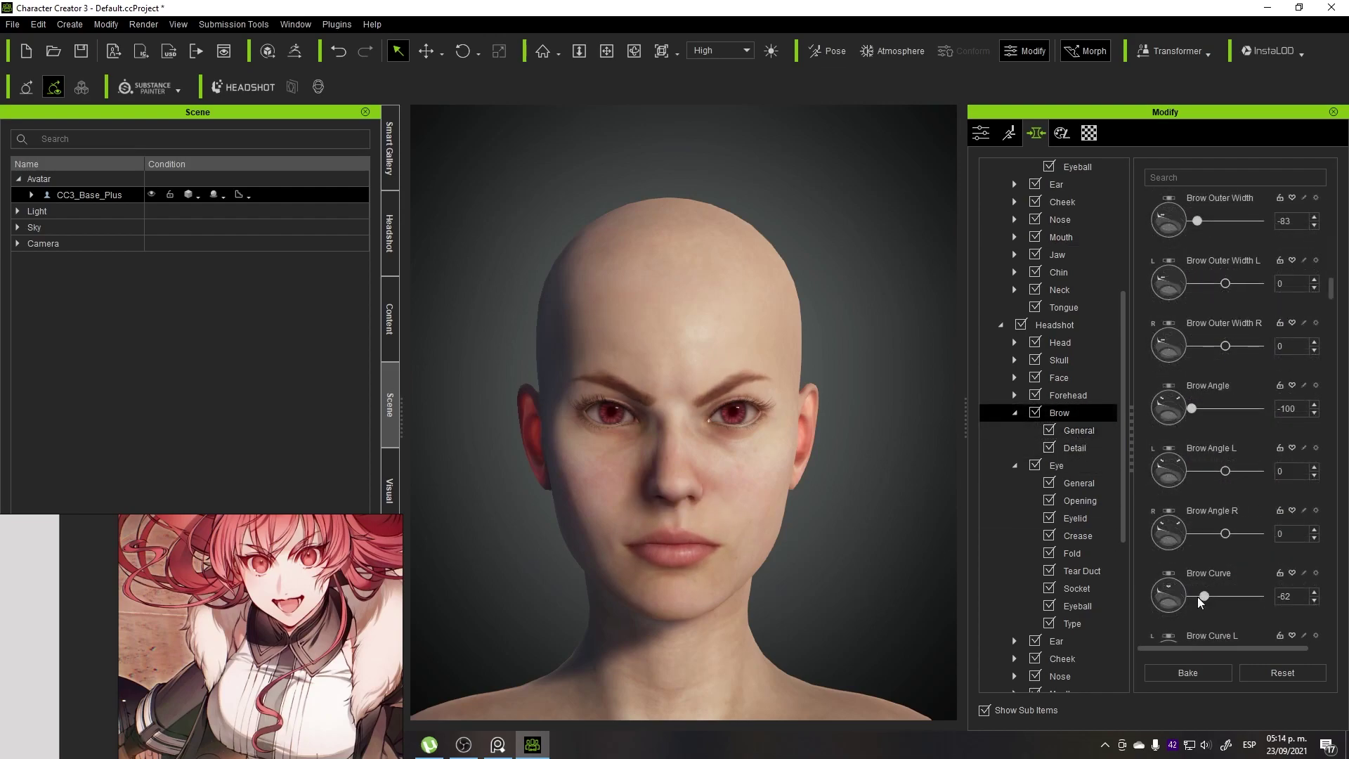
drag(1225, 596, 1178, 594)
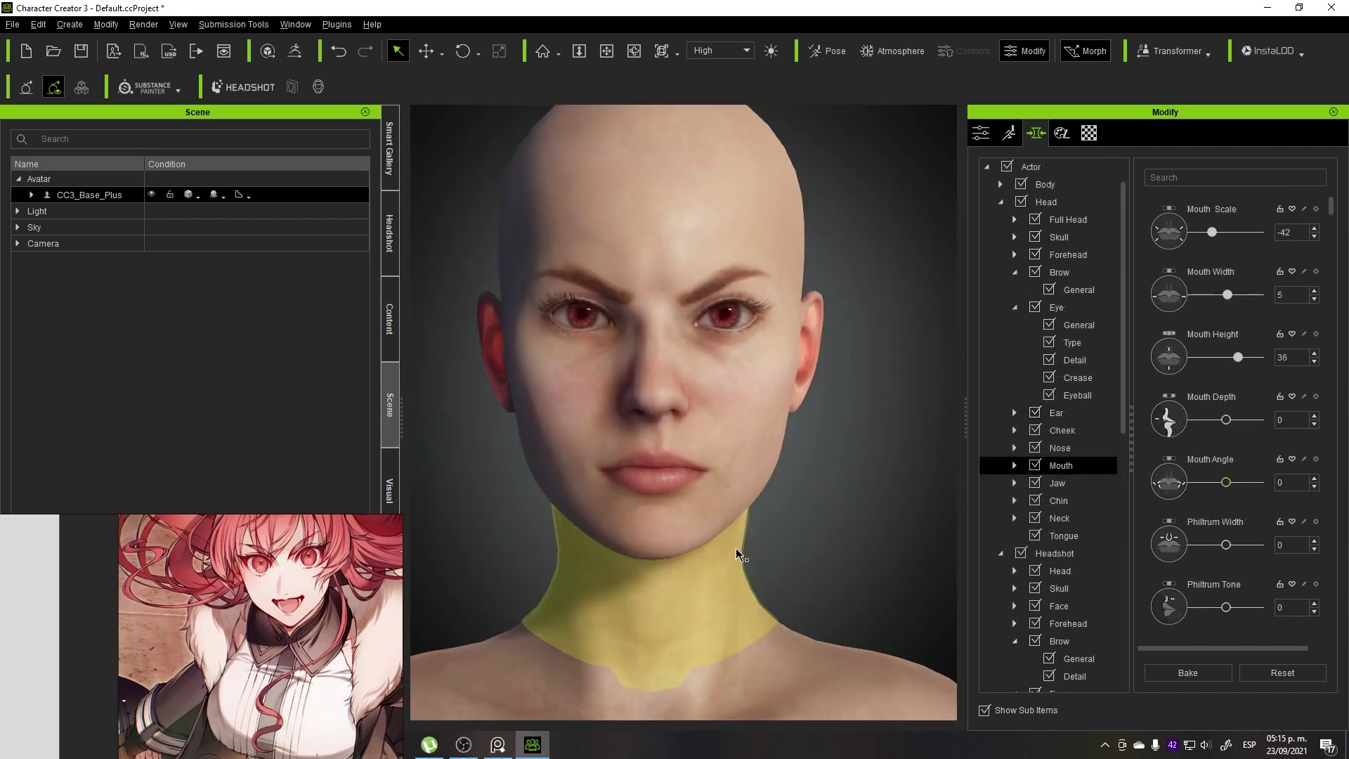
- Set Mouth Depth to 16 and Mouth Height to 23, checking the face from an angle
drag(1222, 420, 1230, 419)
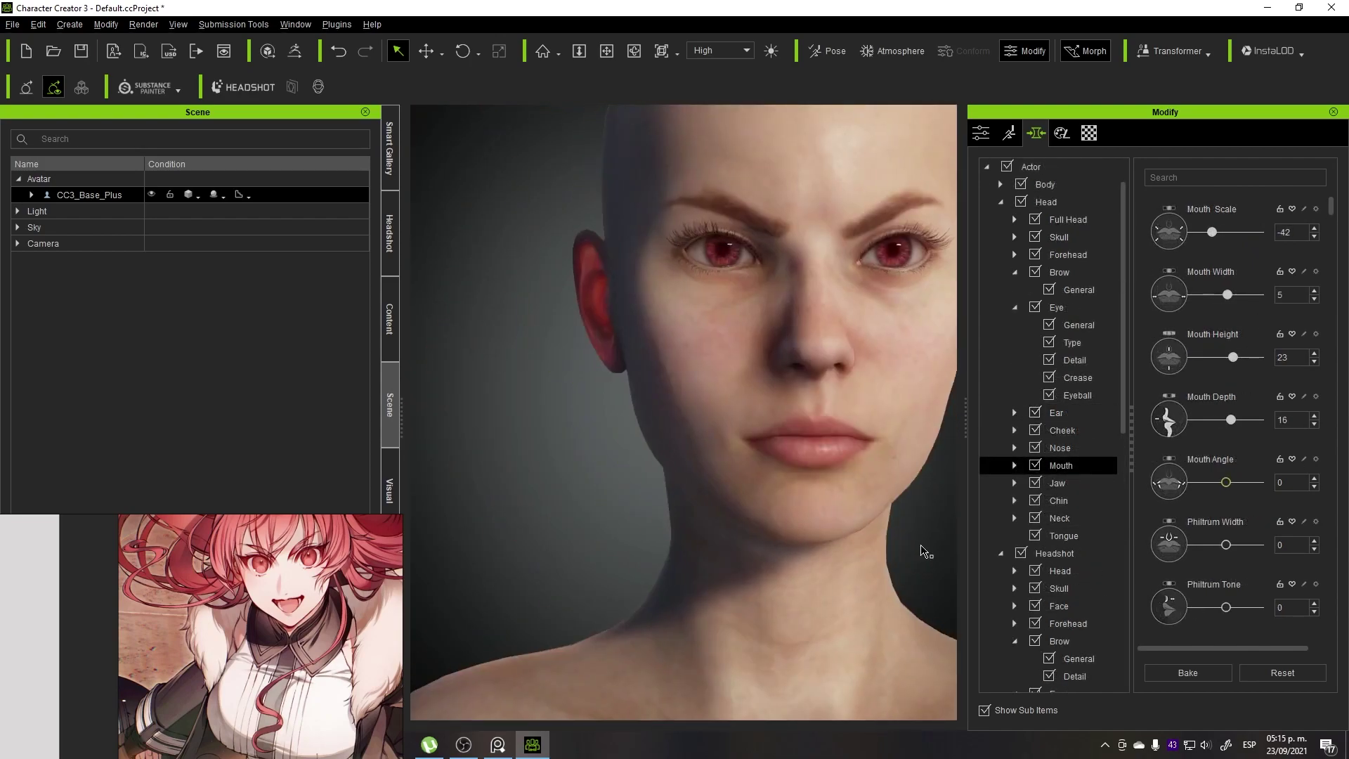
right_drag(958, 518, 910, 486)
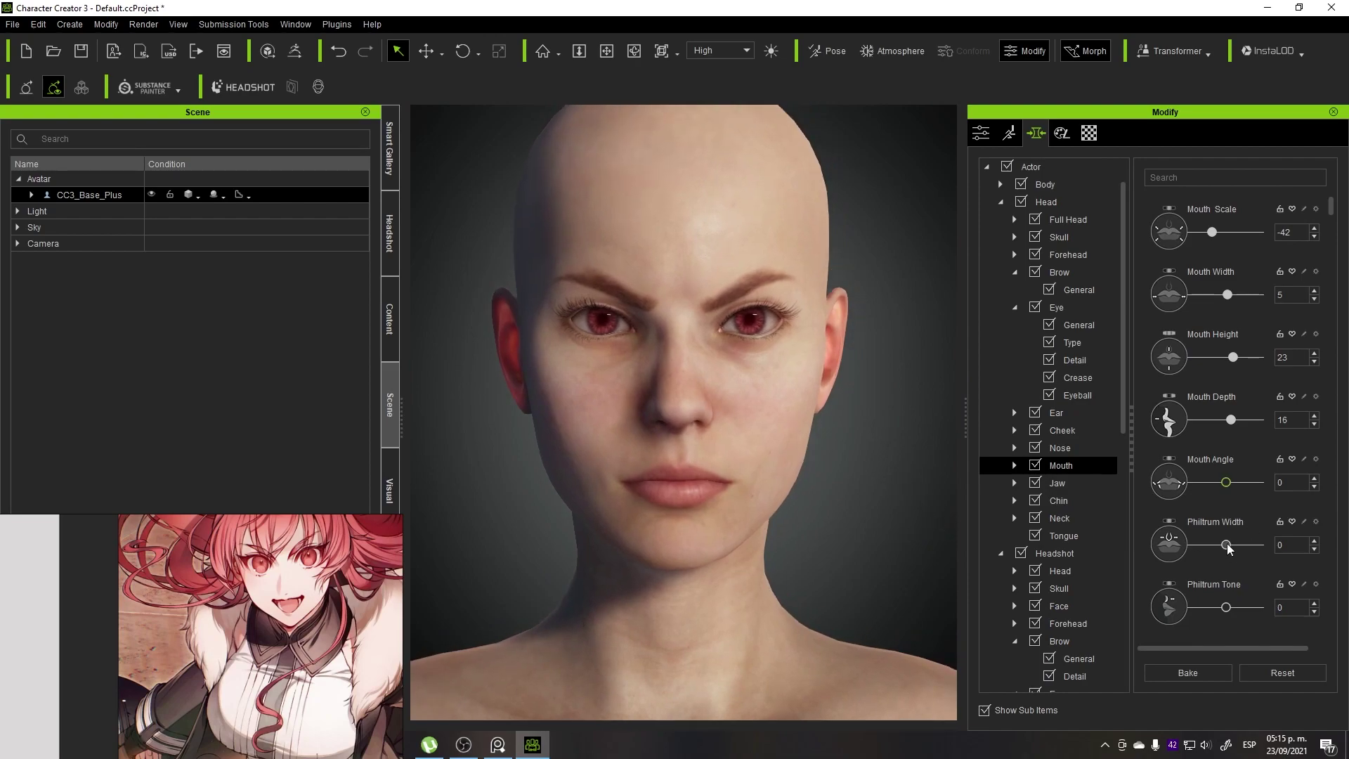
scroll(1244, 373, down, 3)
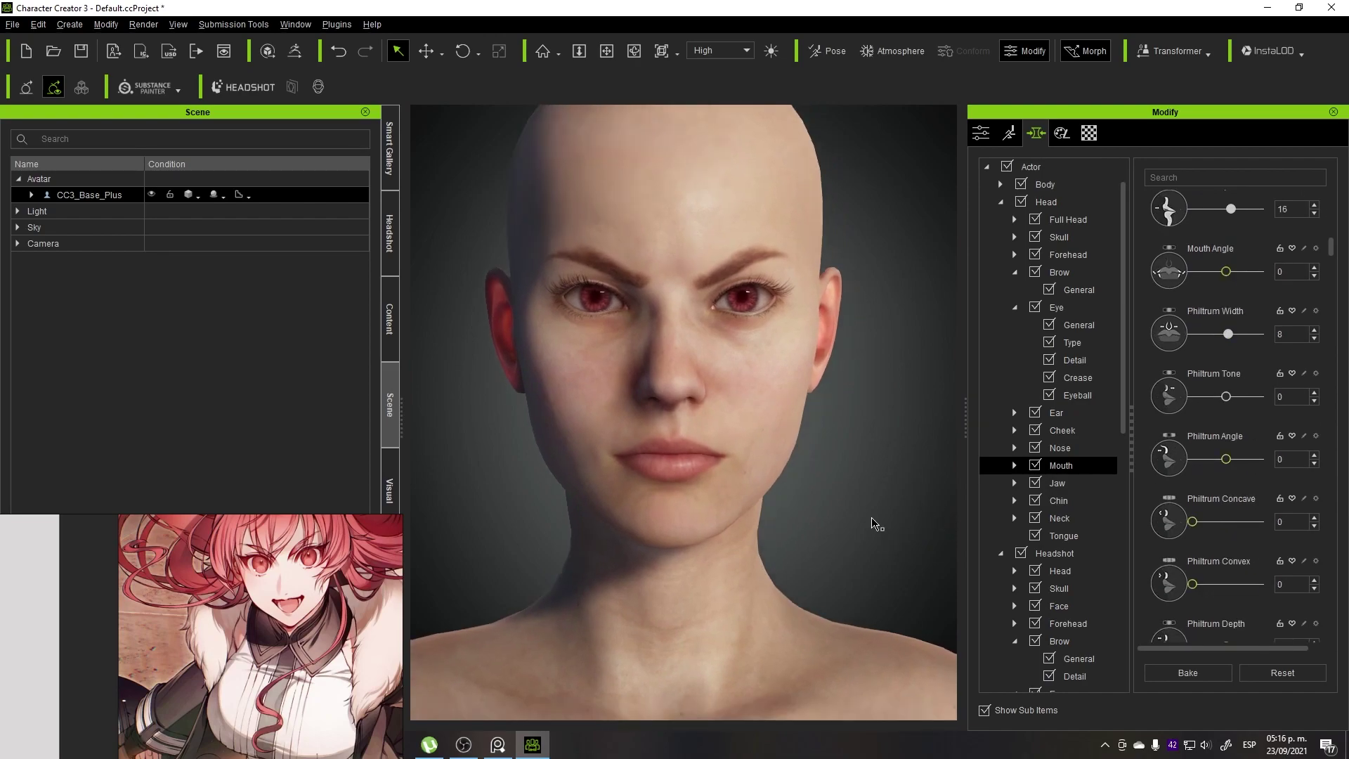
scroll(1223, 599, down, 4)
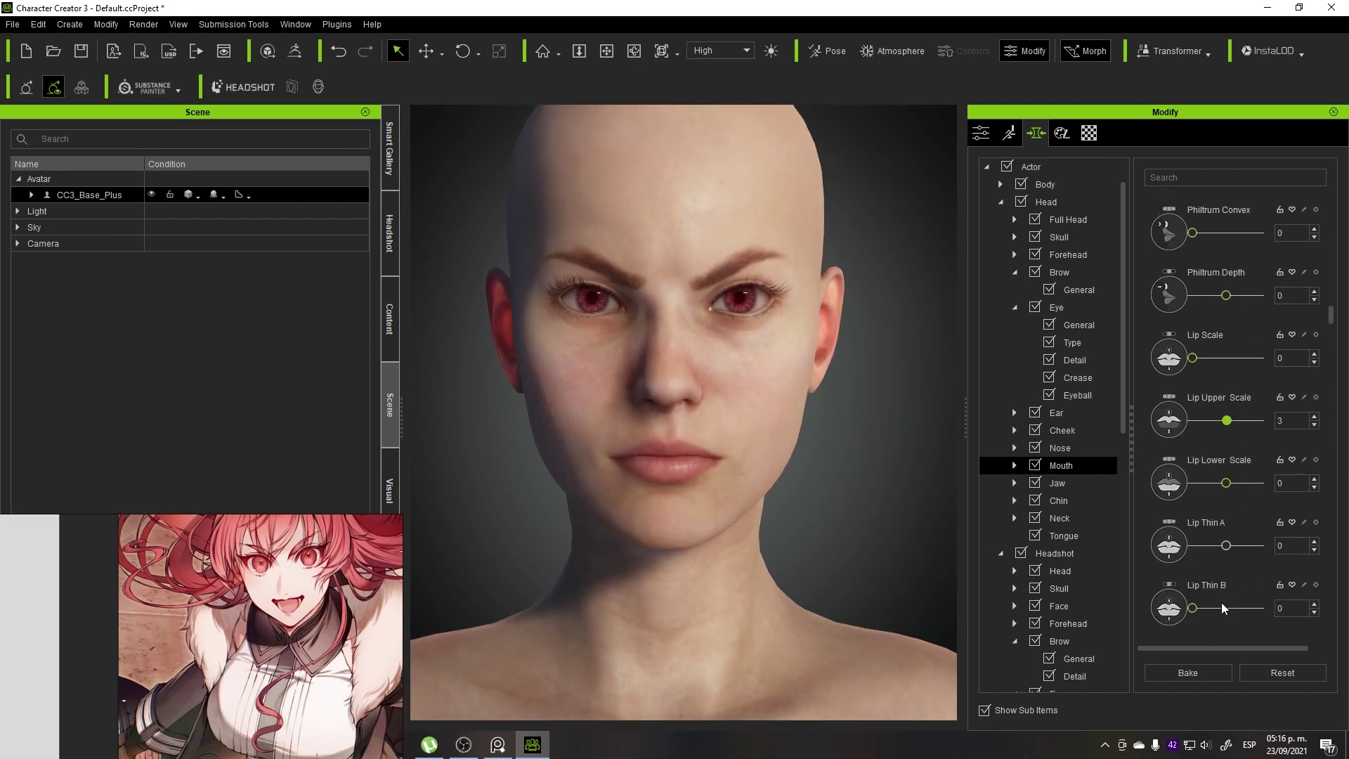
scroll(1191, 614, down, 3)
scroll(930, 546, up, 2)
scroll(1223, 596, down, 2)
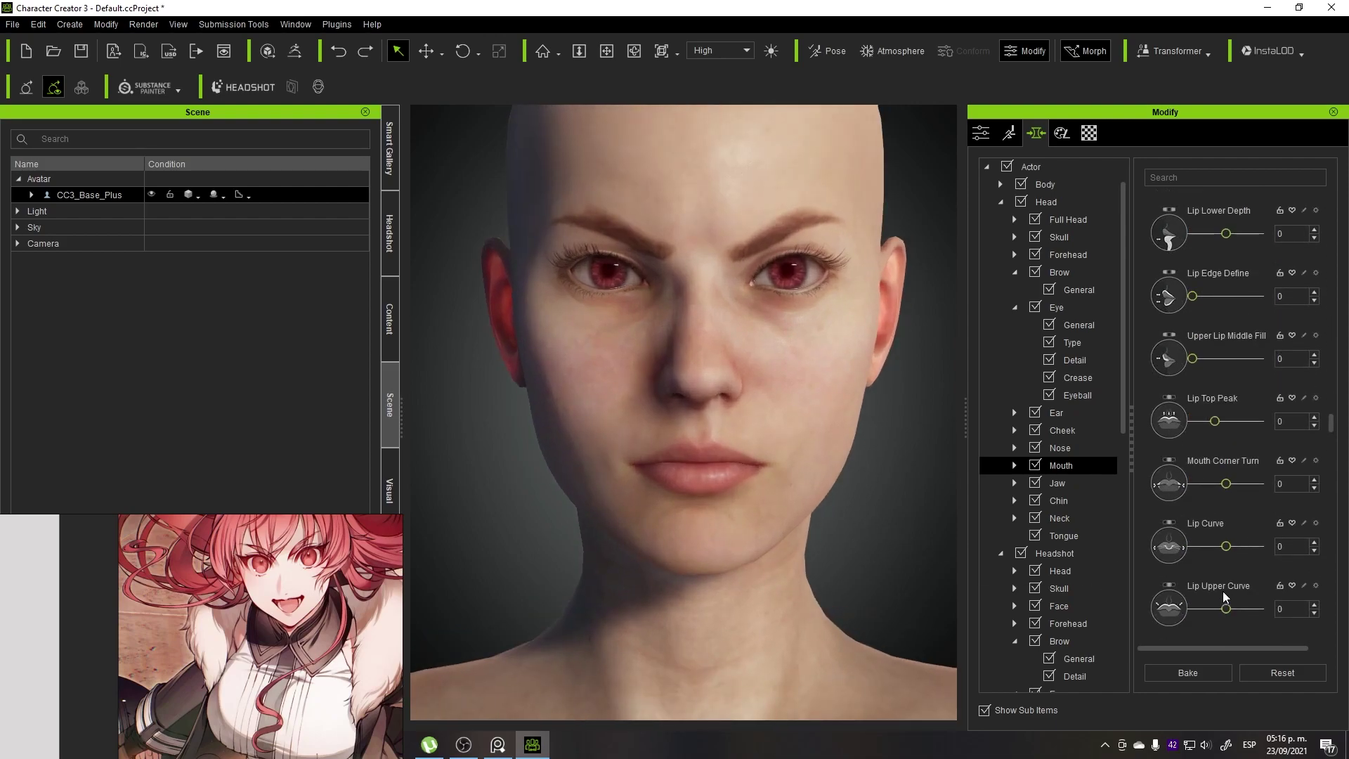
- Set Philtrum Width 8, Lip Curve 27, Upper Lip Middle Fill 70, Lip Lower Depth -23, Corner Turn -29
drag(1213, 614, 1216, 615)
scroll(841, 573, down, 2)
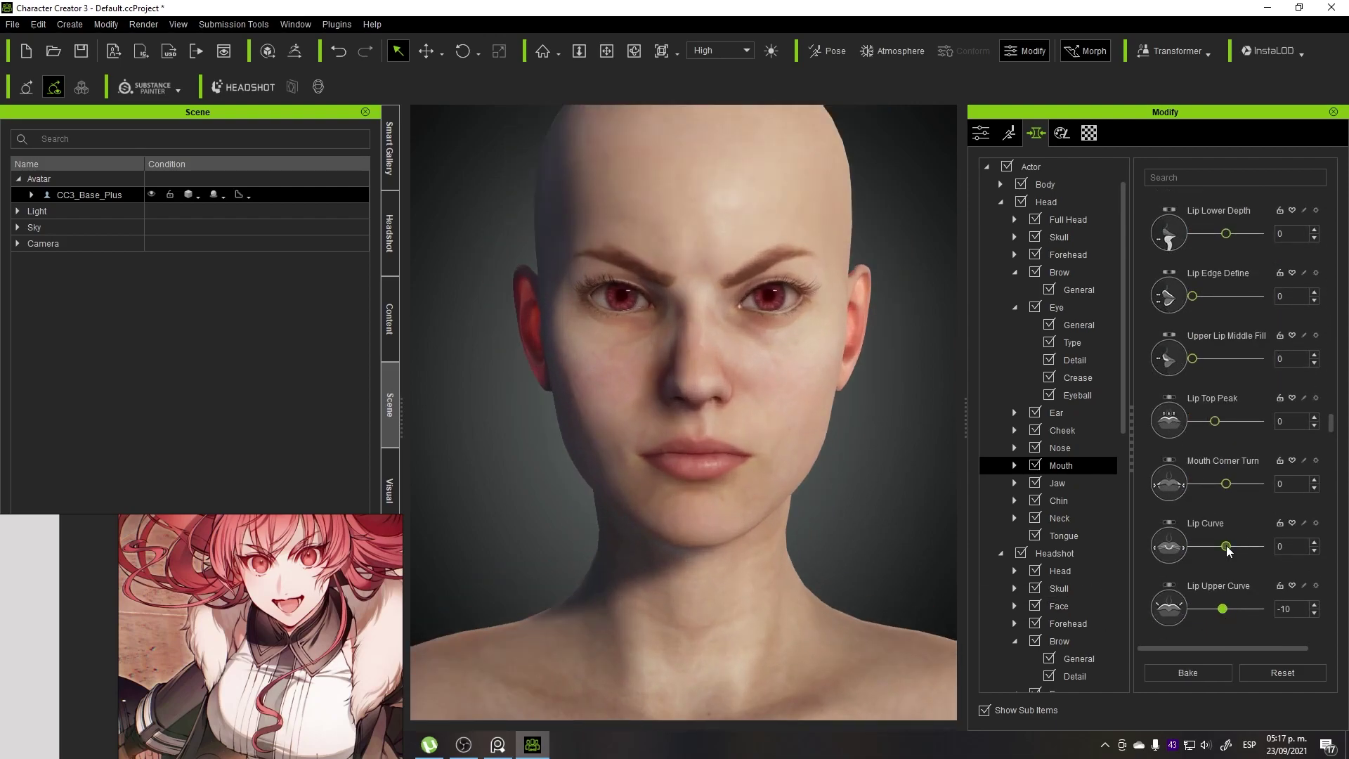
drag(1226, 545, 1234, 545)
drag(1192, 358, 1238, 358)
drag(1226, 233, 1218, 233)
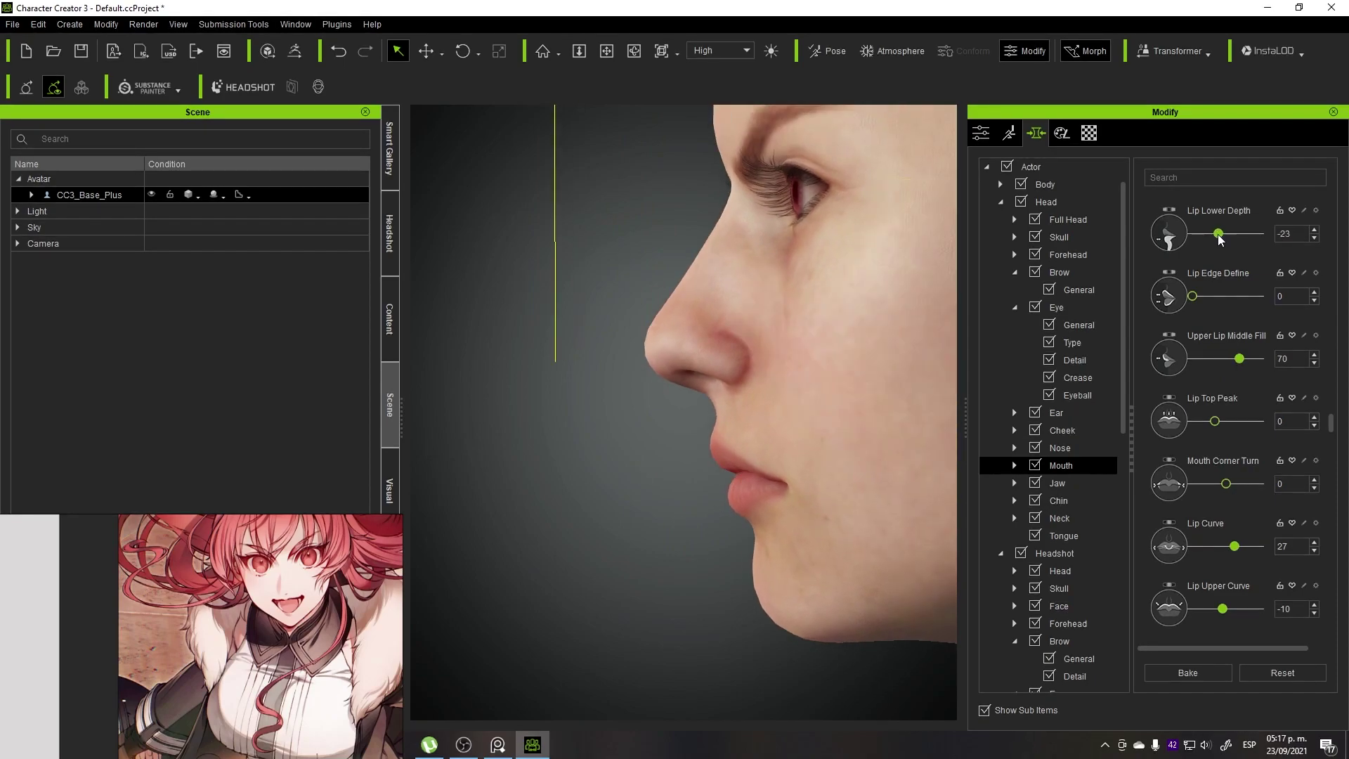
scroll(1222, 281, up, 3)
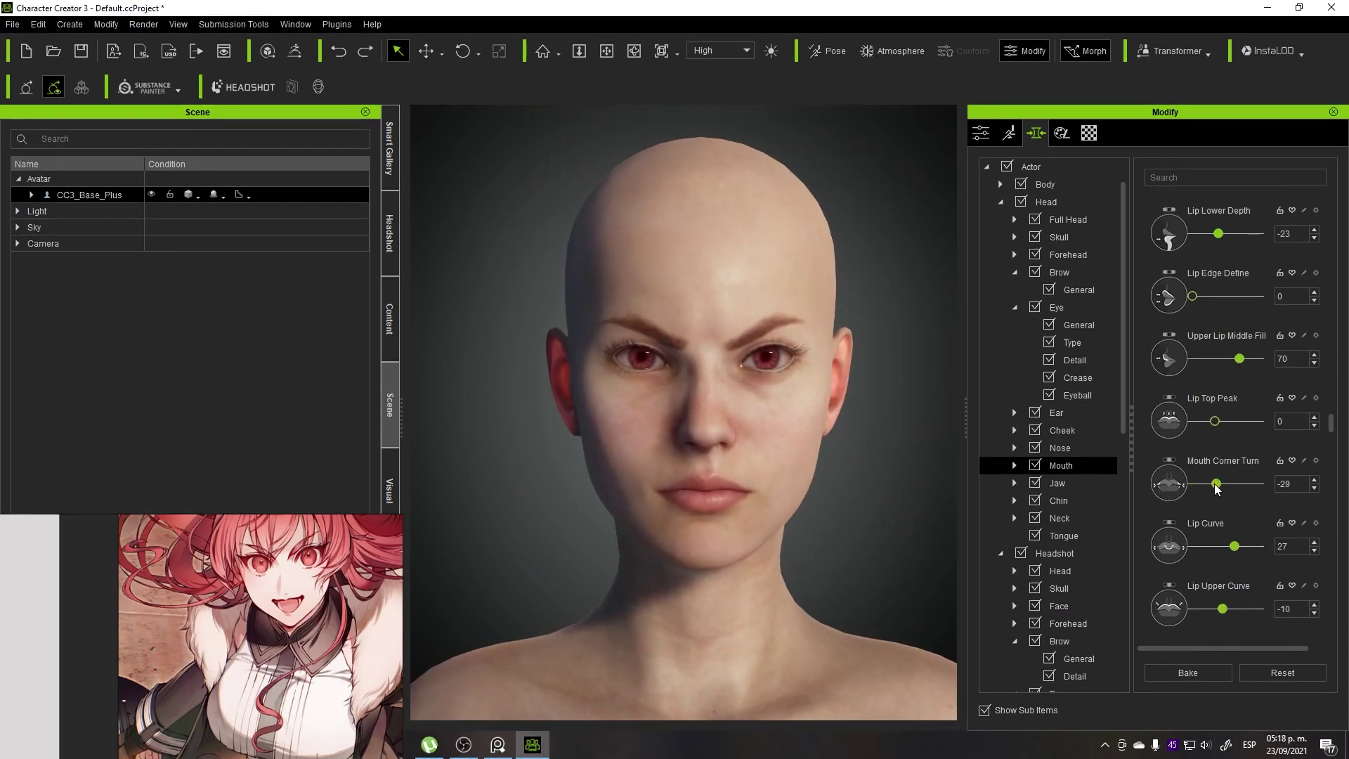
scroll(1054, 492, down, 3)
click(1060, 553)
- Adjust the nostril scale and nose depth, and raise Nose Tip Height to -18
scroll(1222, 422, down, 1)
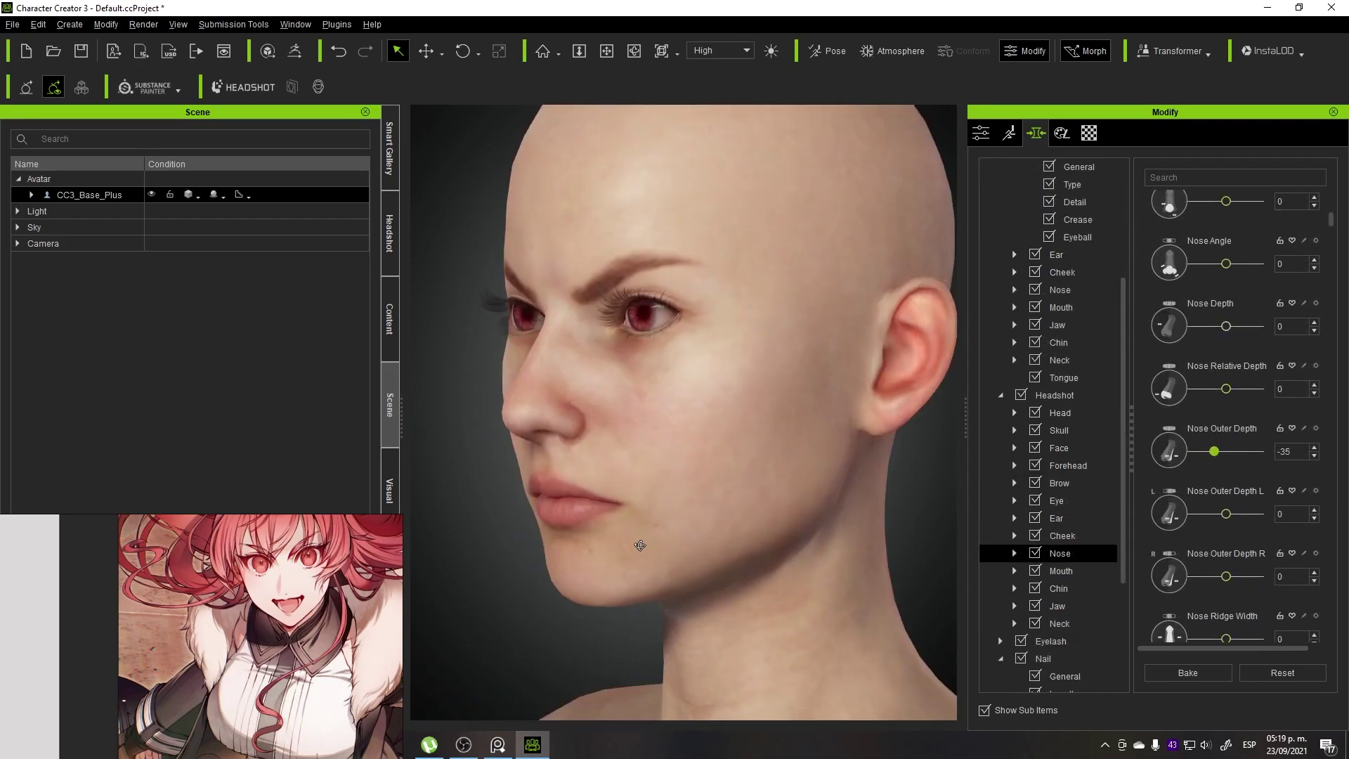
click(1014, 552)
click(1075, 623)
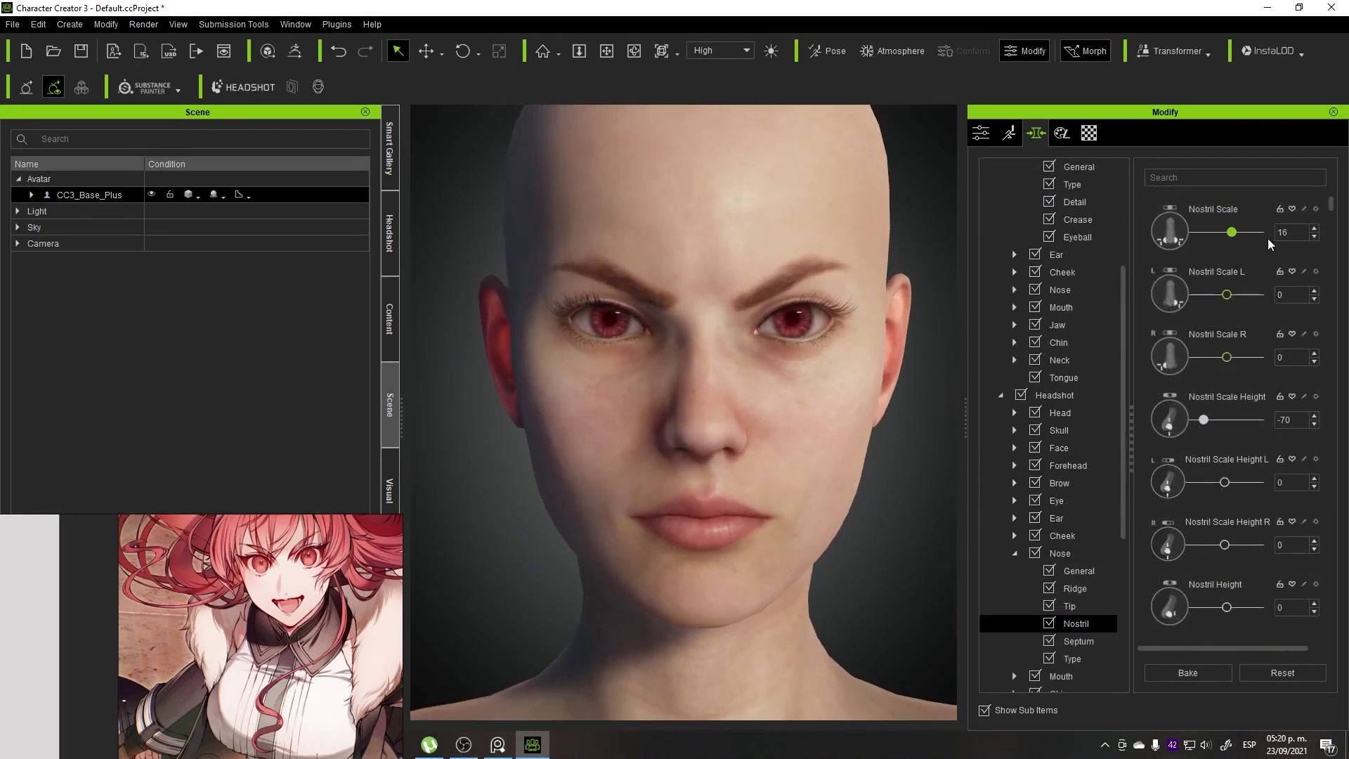
drag(1206, 424, 1215, 424)
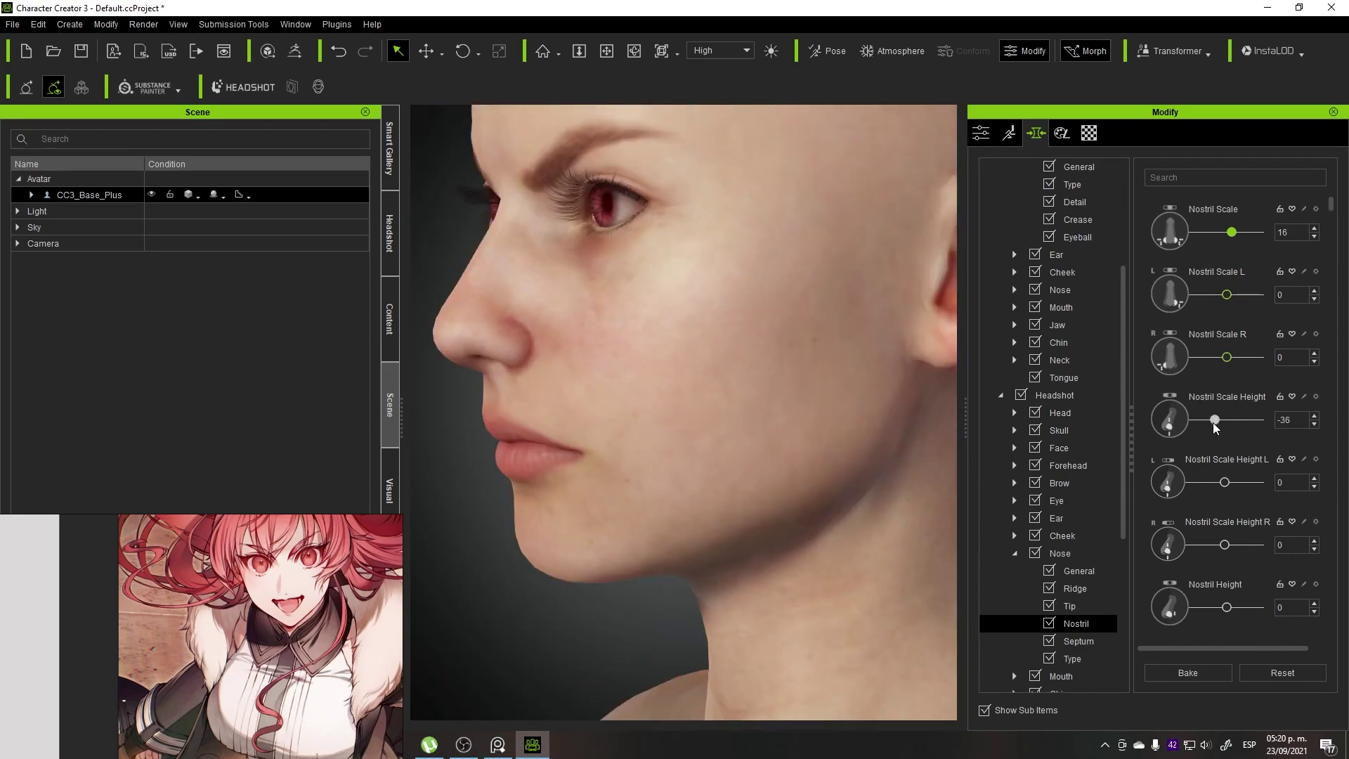
mouse_move(864, 524)
right_down()
mouse_move(651, 468)
mouse_move(827, 471)
right_up()
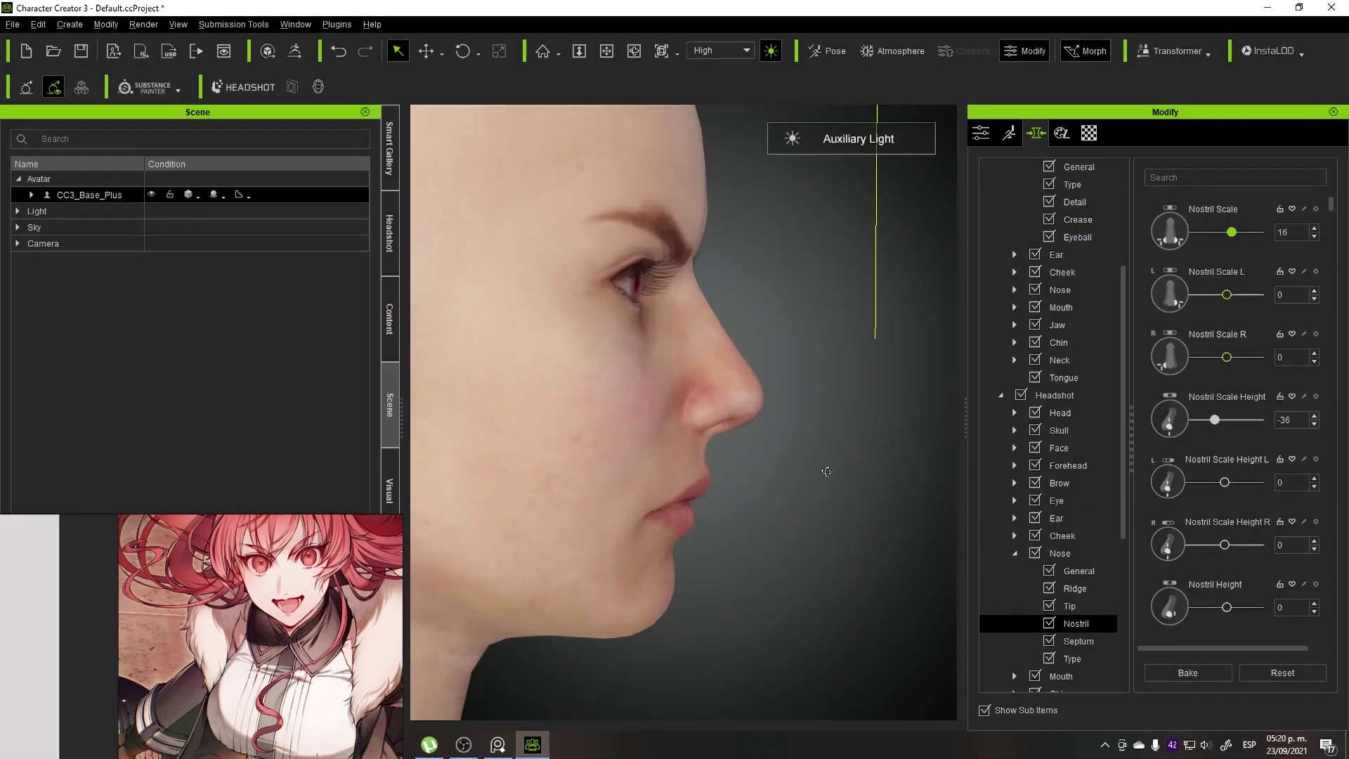
drag(1209, 482, 1212, 482)
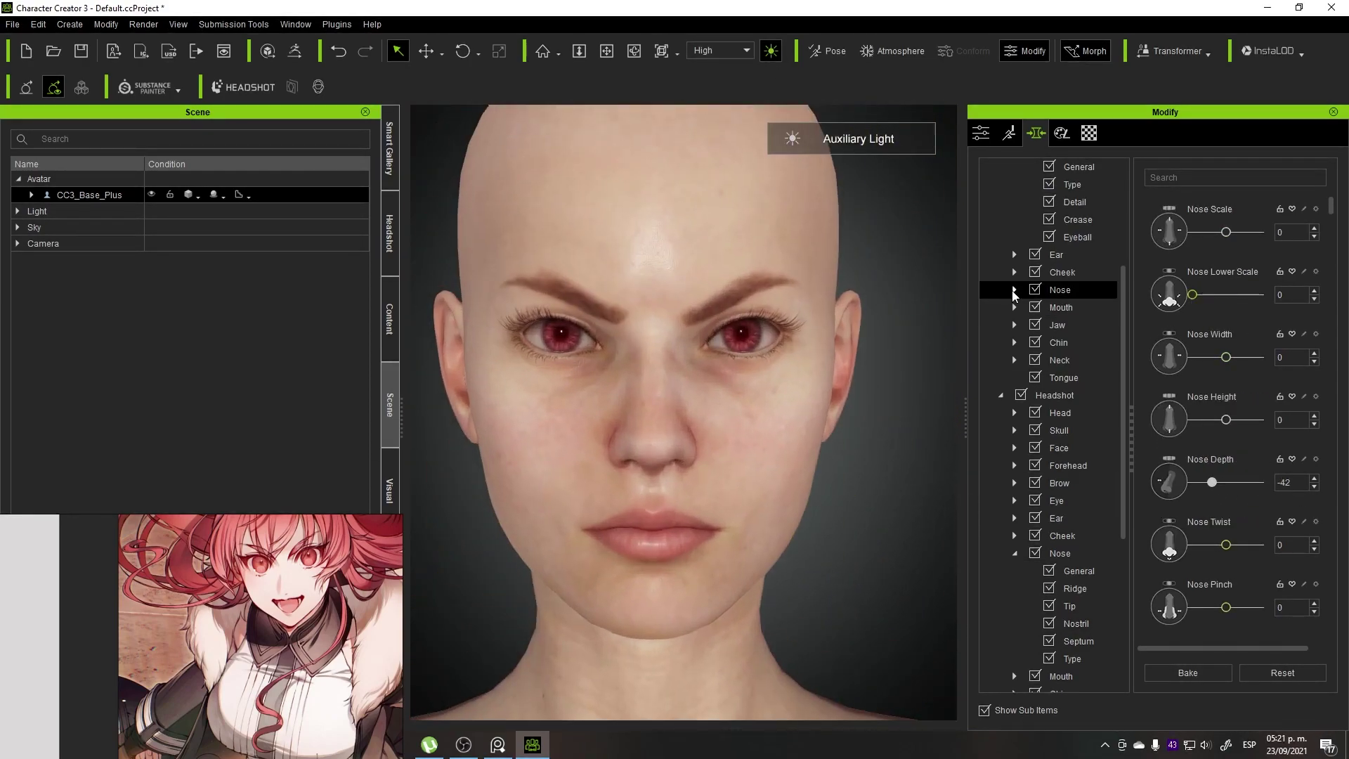
drag(1213, 298, 1220, 295)
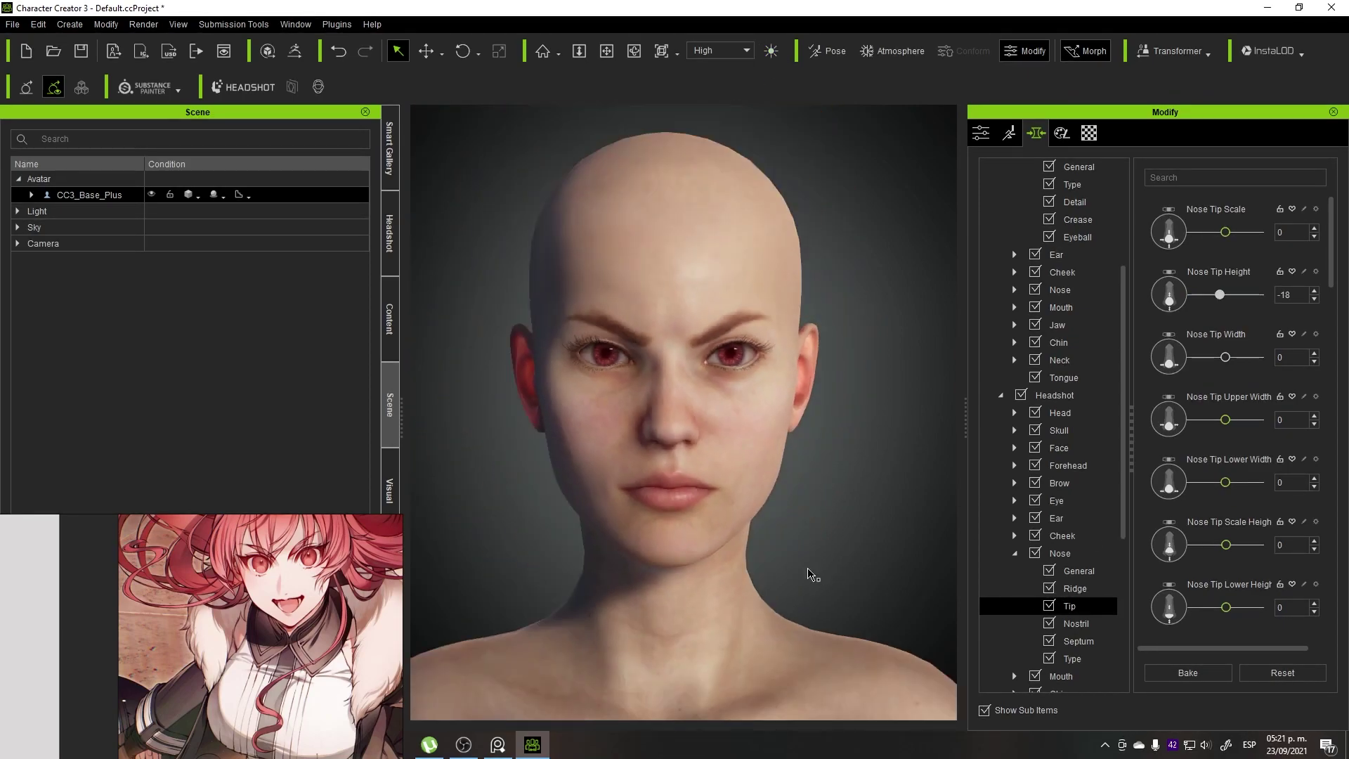
- Set Chin Height to 10 and Chin Side Height to 74
right_drag(866, 533, 686, 492)
click(687, 492)
drag(1226, 232, 1219, 231)
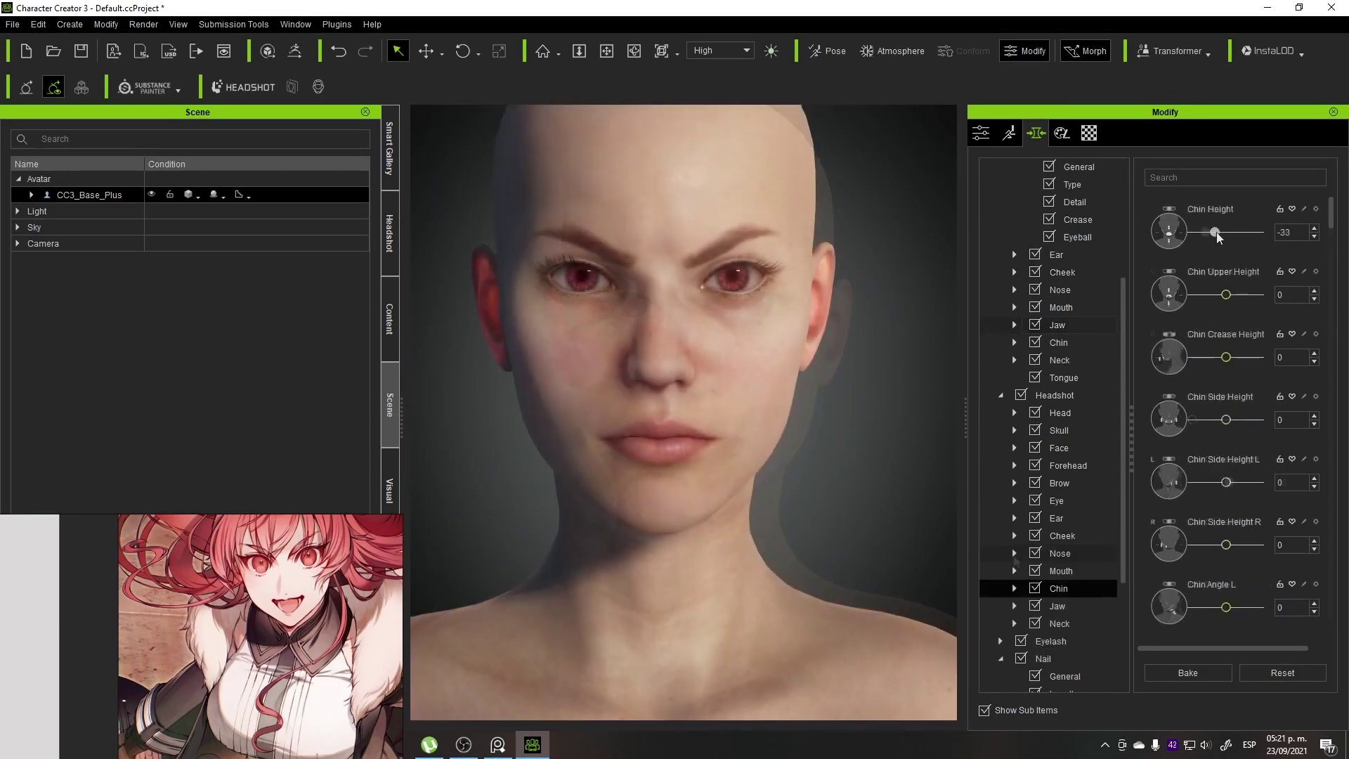
drag(1226, 419, 1253, 420)
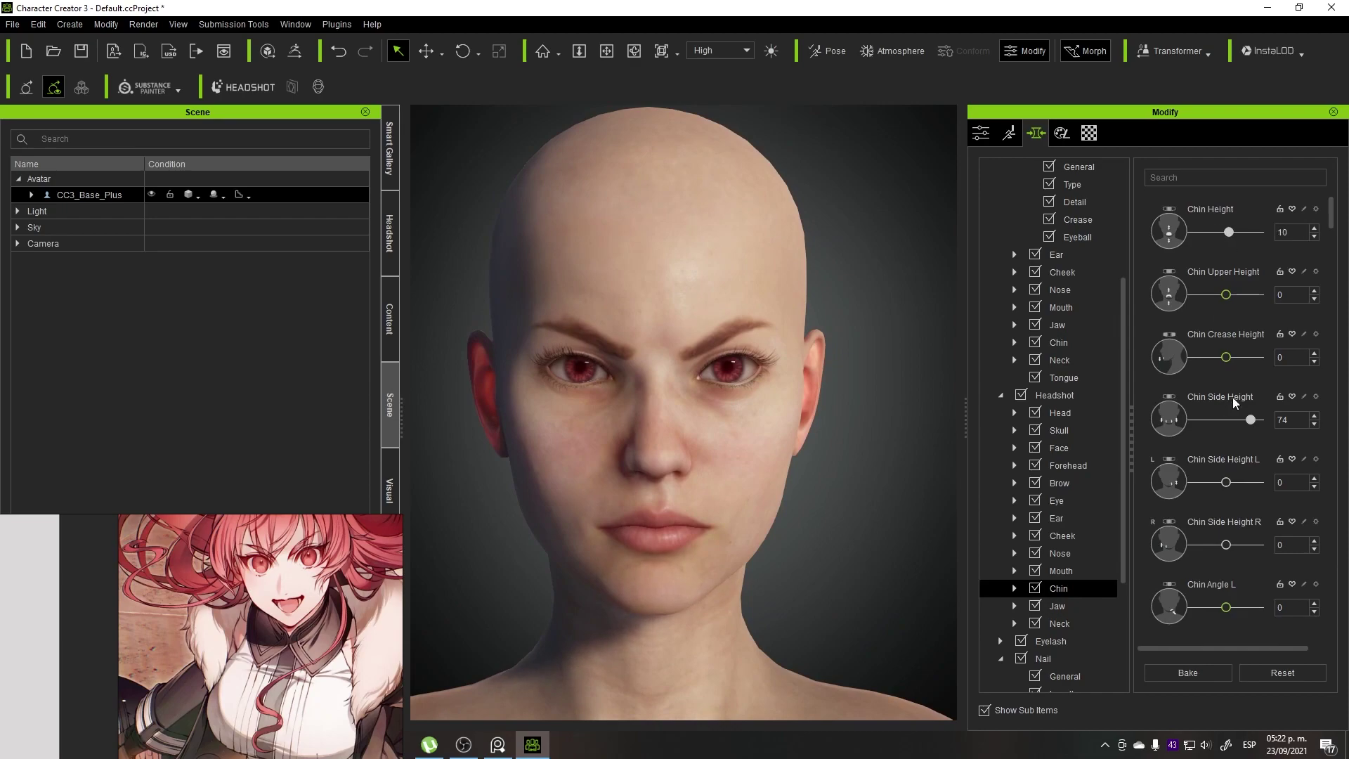
click(1060, 570)
- Save the project as Eris.ccProject inside a newly created CC3 folder
click(12, 24)
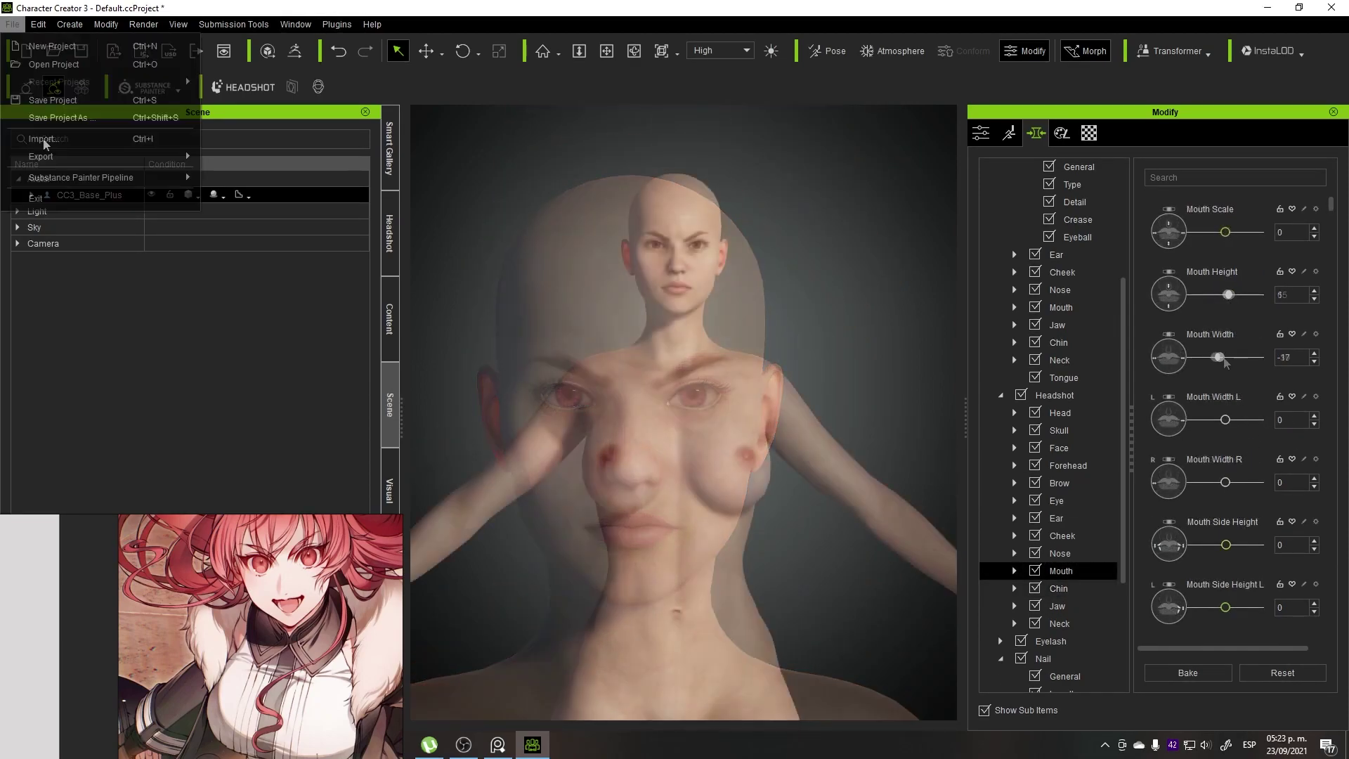
click(49, 113)
right_click(188, 225)
click(411, 377)
text(CC)
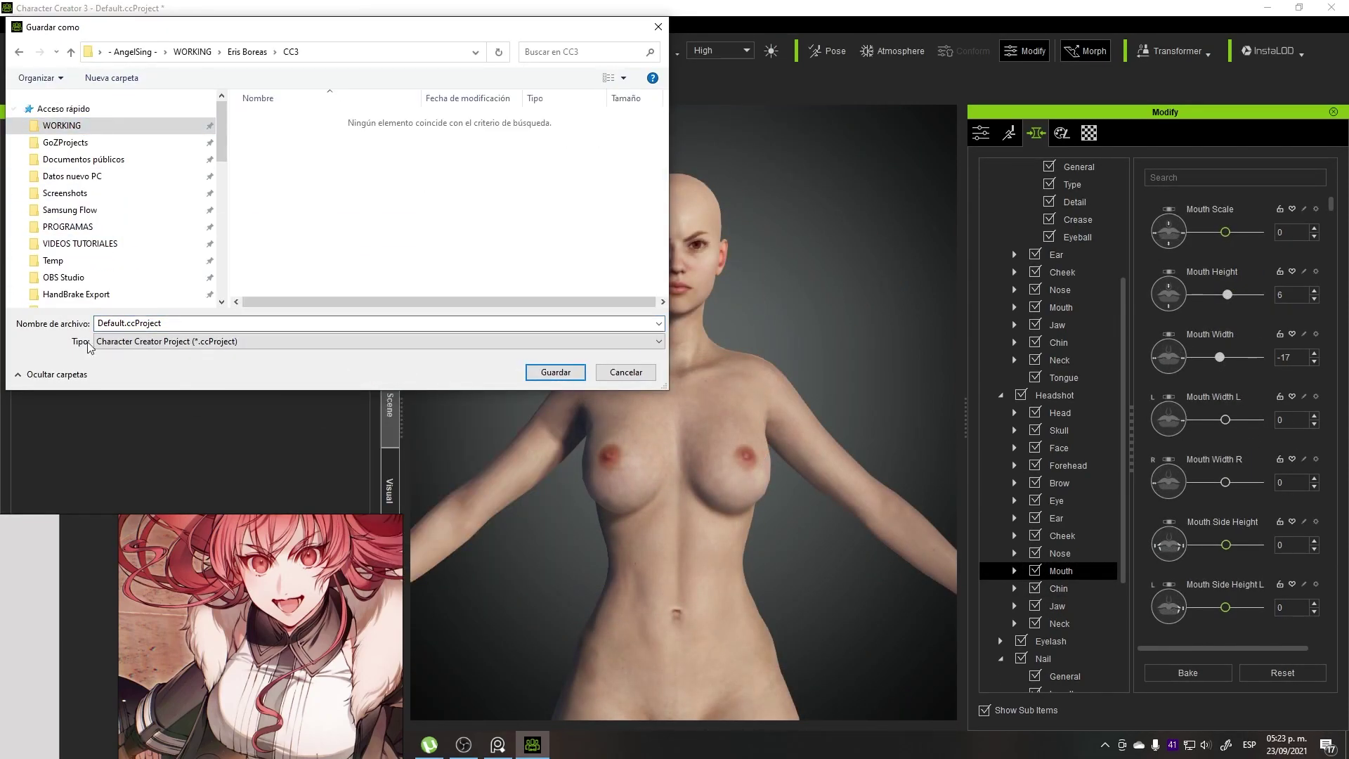
text(Eris)
key(Return)
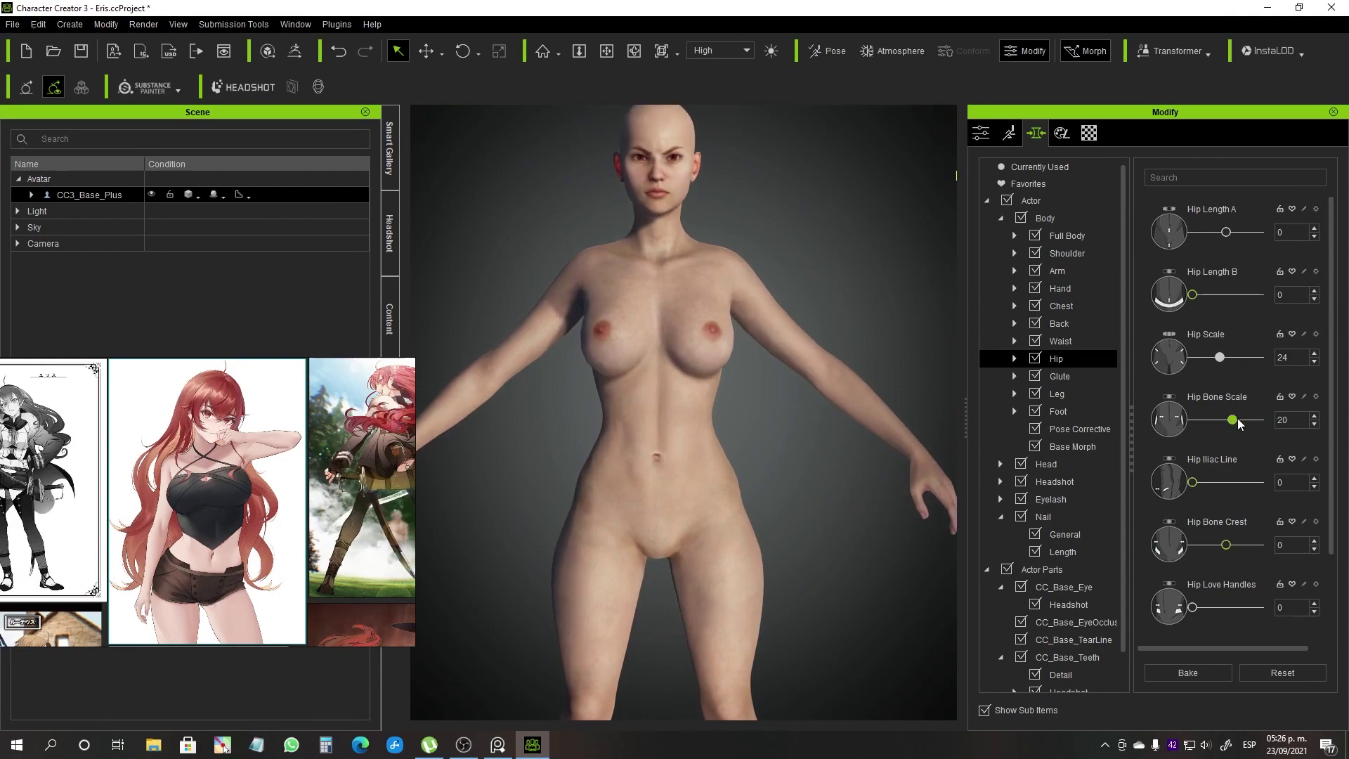
- Undo the last body change, then reshape the breasts (Shape B 40) and shoulders (Width B -19)
key(ctrl+z)
key(ctrl+z)
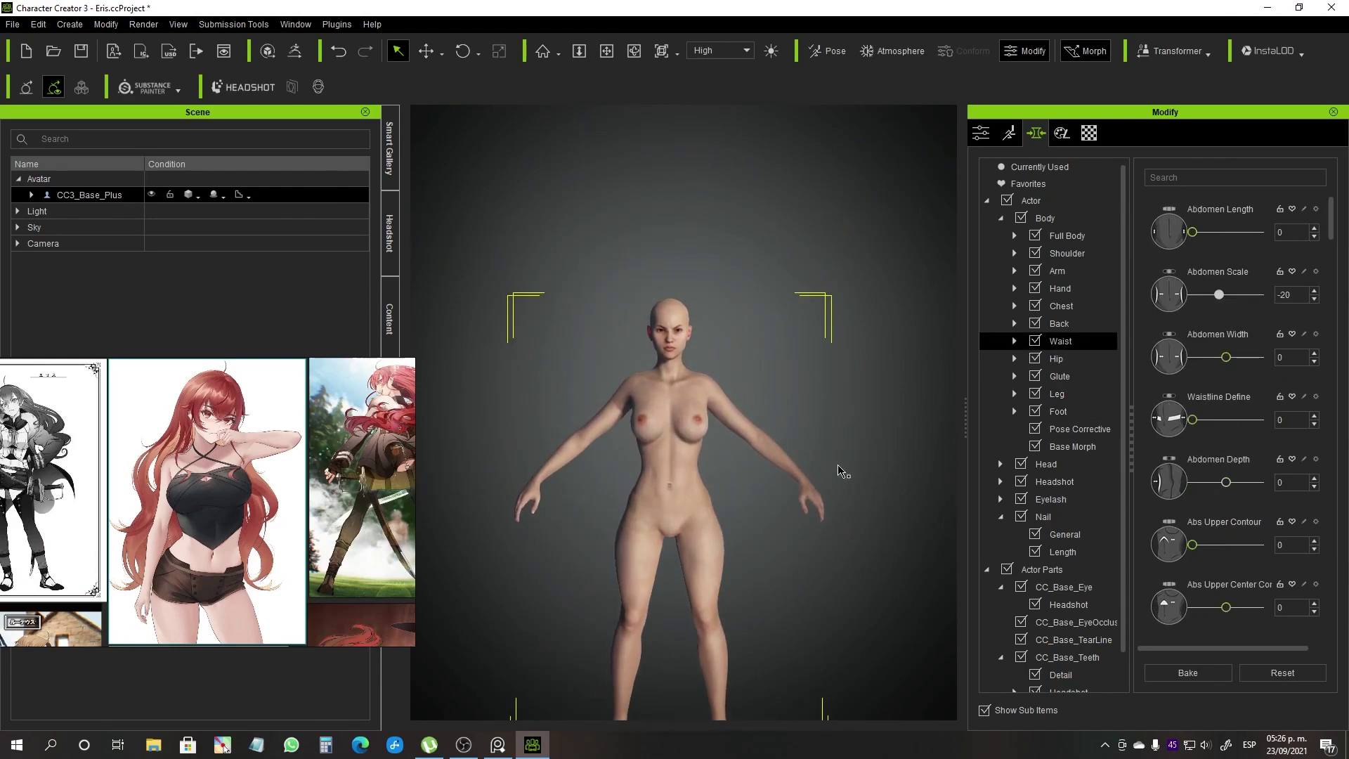
scroll(839, 472, up, 5)
click(1061, 305)
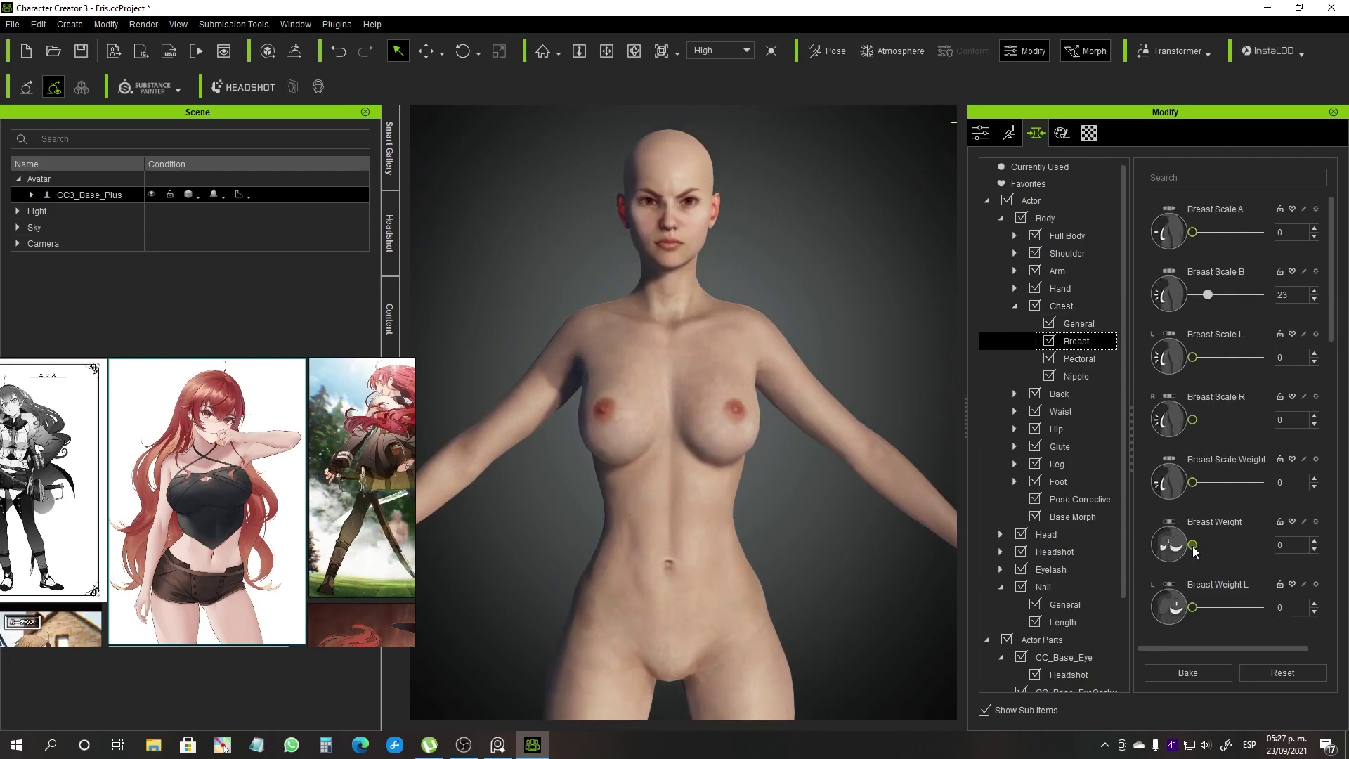
scroll(1192, 552, down, 3)
scroll(1222, 576, down, 2)
scroll(1257, 598, down, 1)
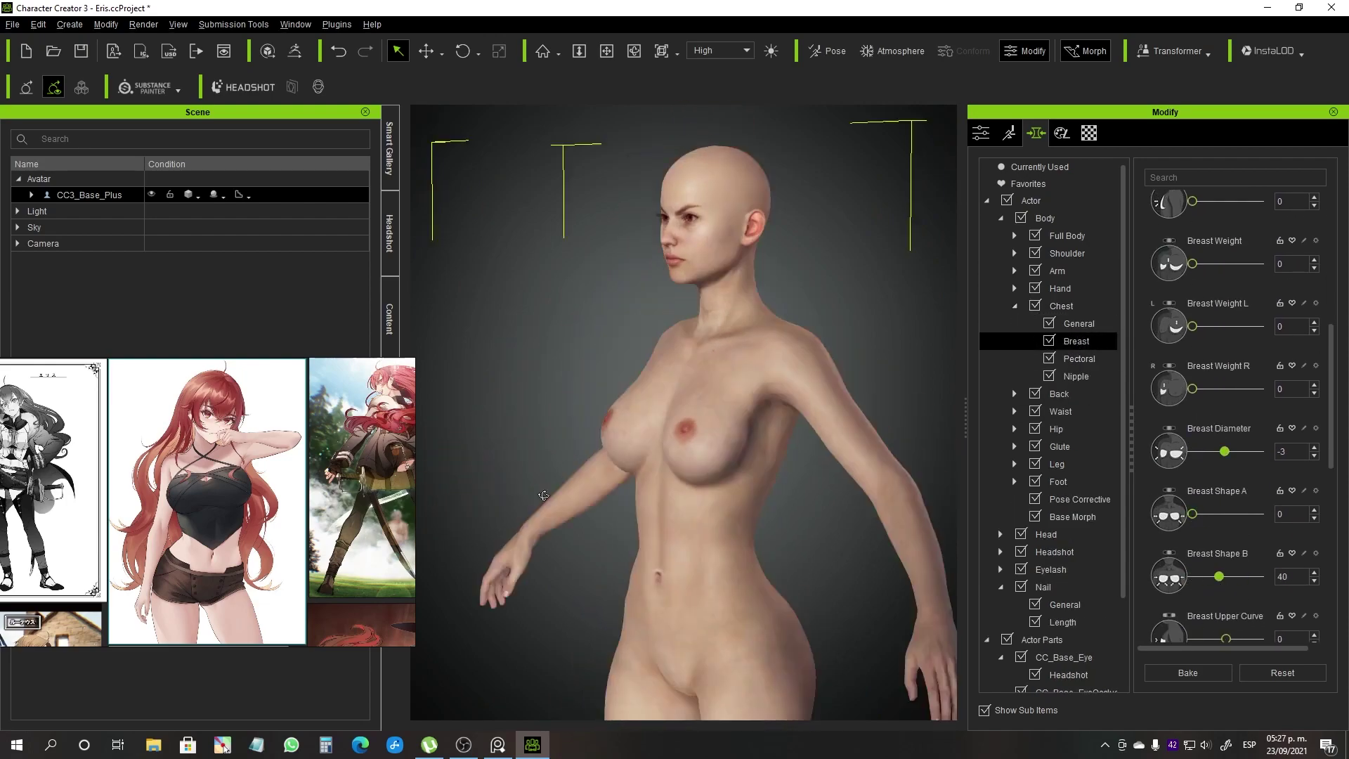
scroll(1236, 600, down, 2)
scroll(1194, 604, down, 1)
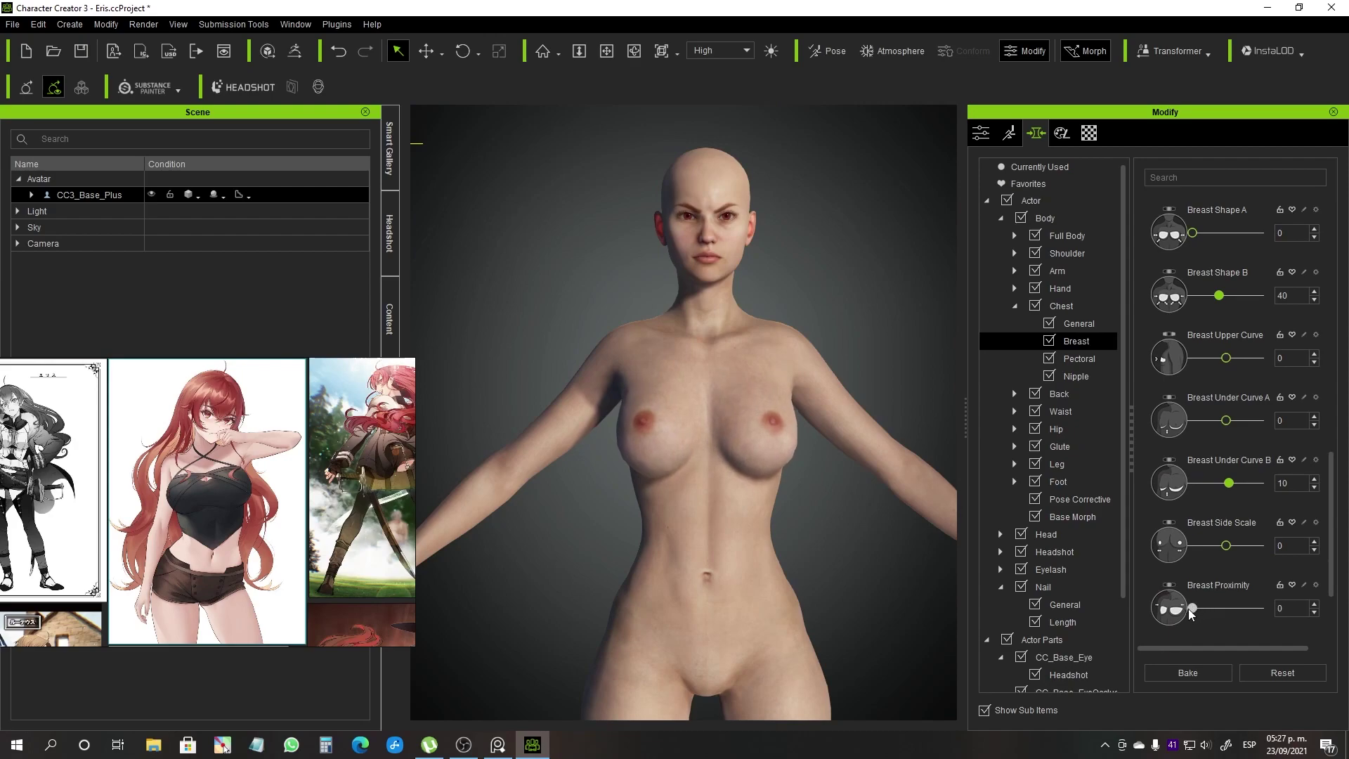
click(1057, 270)
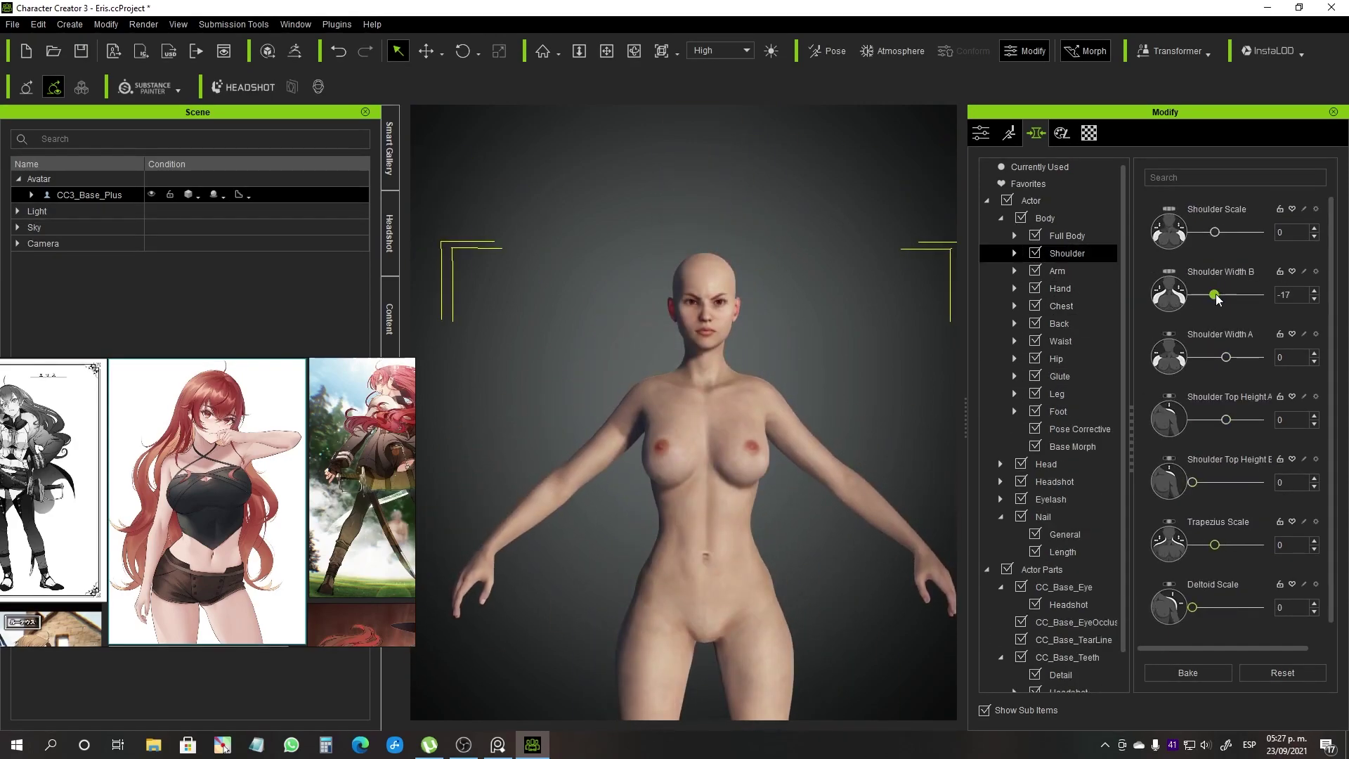
scroll(1201, 512, down, 1)
drag(1214, 475, 1211, 475)
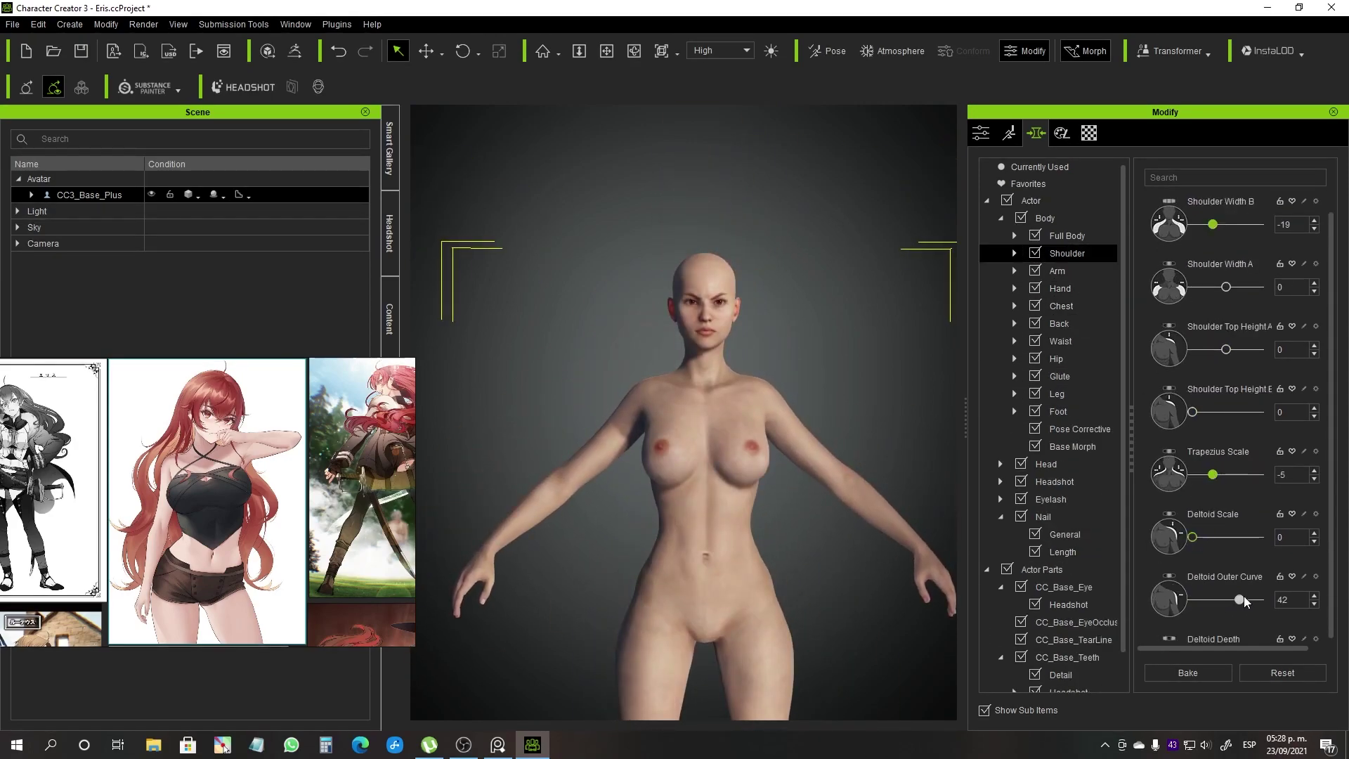
click(1058, 323)
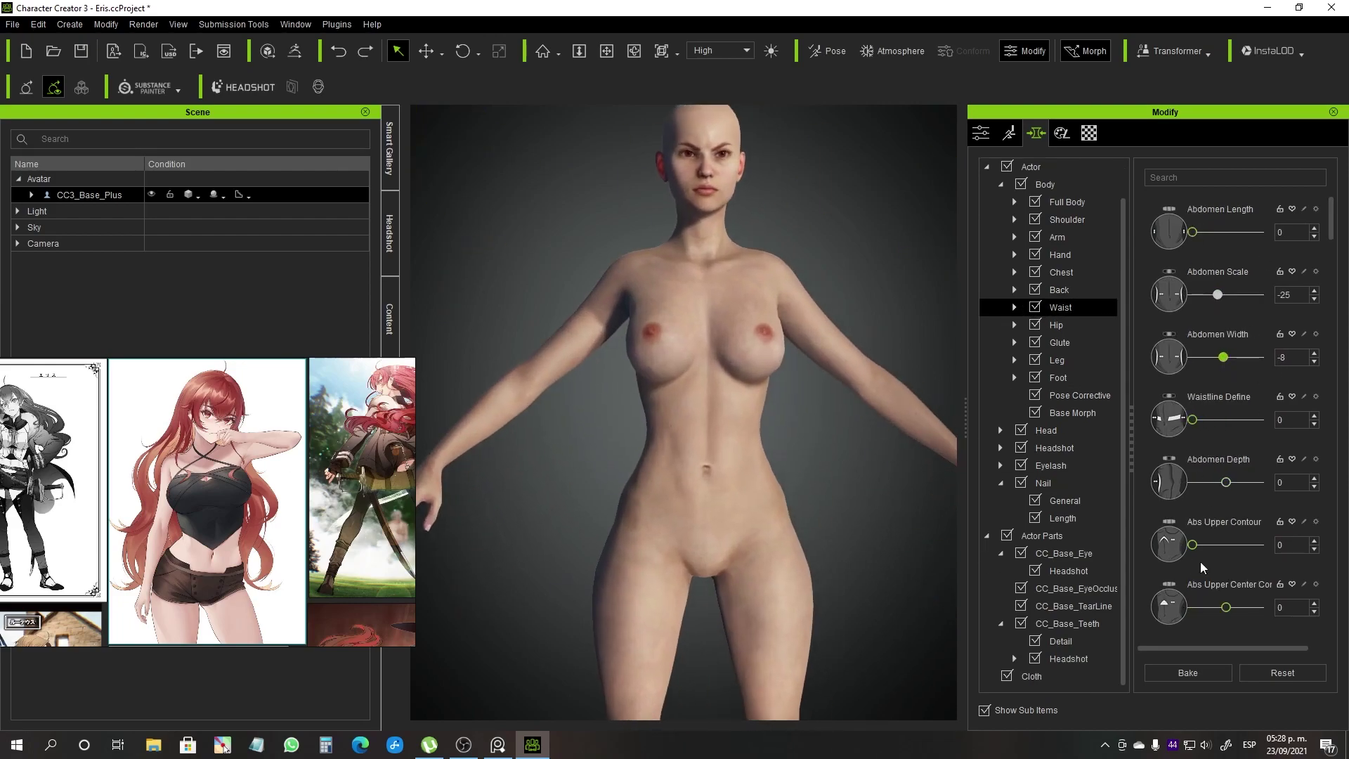
- Set male Abs Tone 60, Abs Muscle 75, female Abs Tone 34, Abs Outer Depth 35, Muffin Top 56
scroll(1222, 421, down, 5)
drag(1192, 525, 1258, 525)
drag(1194, 589, 1241, 588)
drag(1192, 401, 1250, 400)
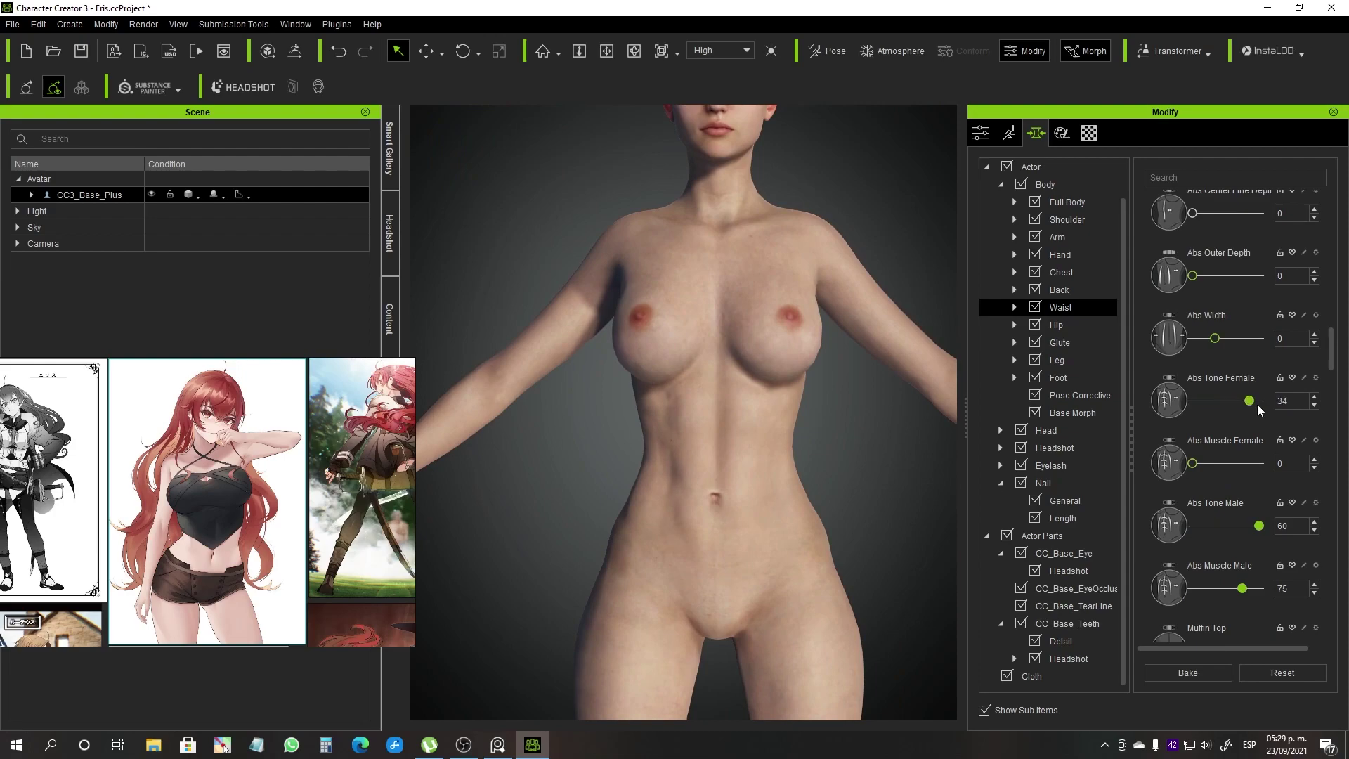
drag(1192, 276, 1215, 276)
scroll(1222, 421, down, 1)
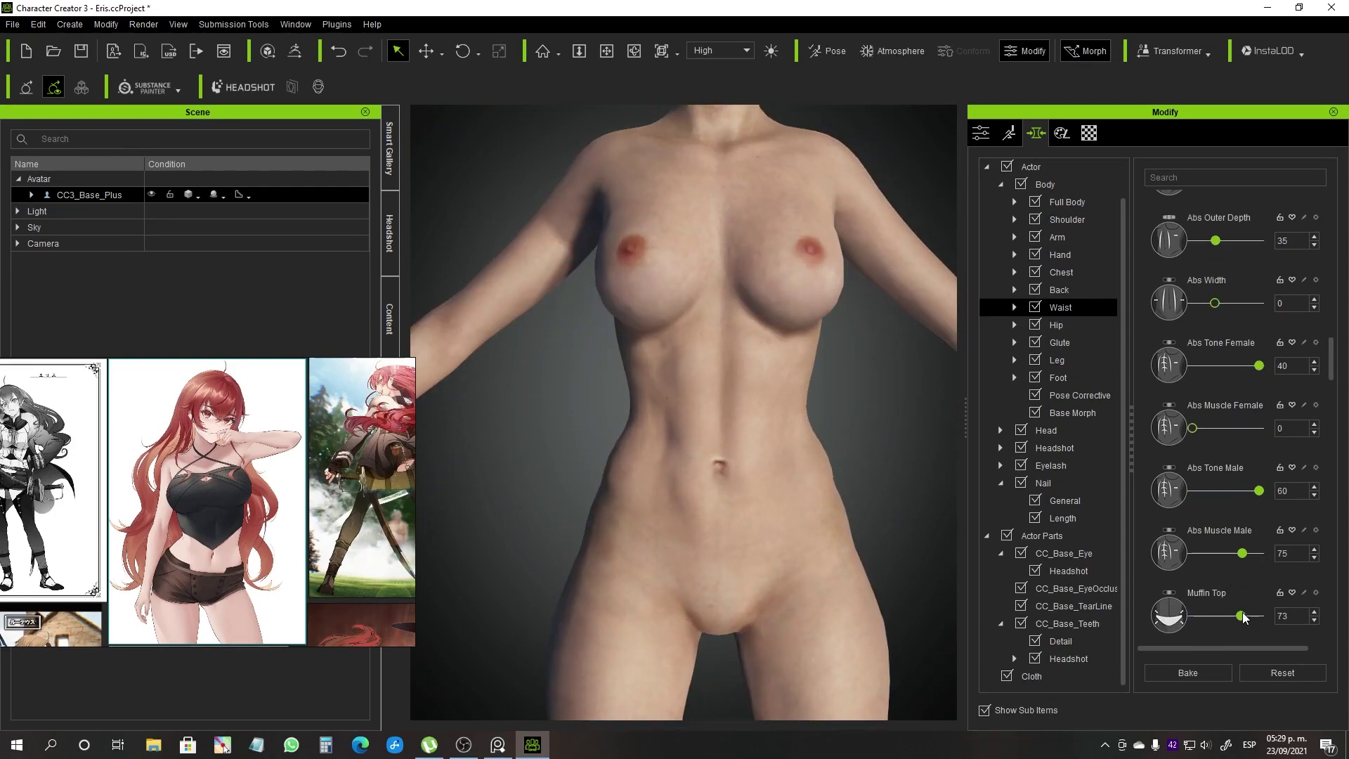
drag(1192, 616, 1229, 615)
- Set Abdomen Width to -5 in the abdomen settings
scroll(1196, 611, down, 3)
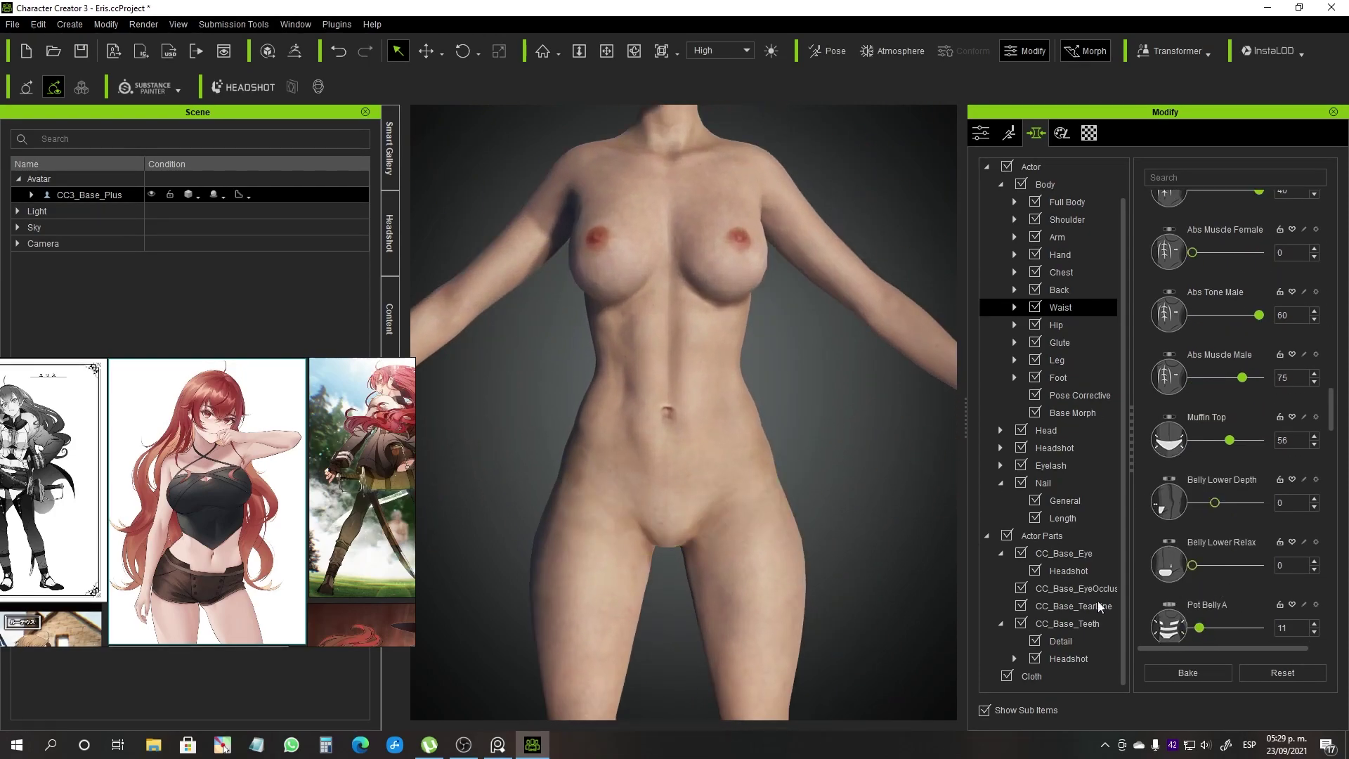
scroll(1198, 550, down, 3)
scroll(1208, 597, down, 3)
scroll(1207, 597, down, 2)
drag(1228, 582, 1222, 583)
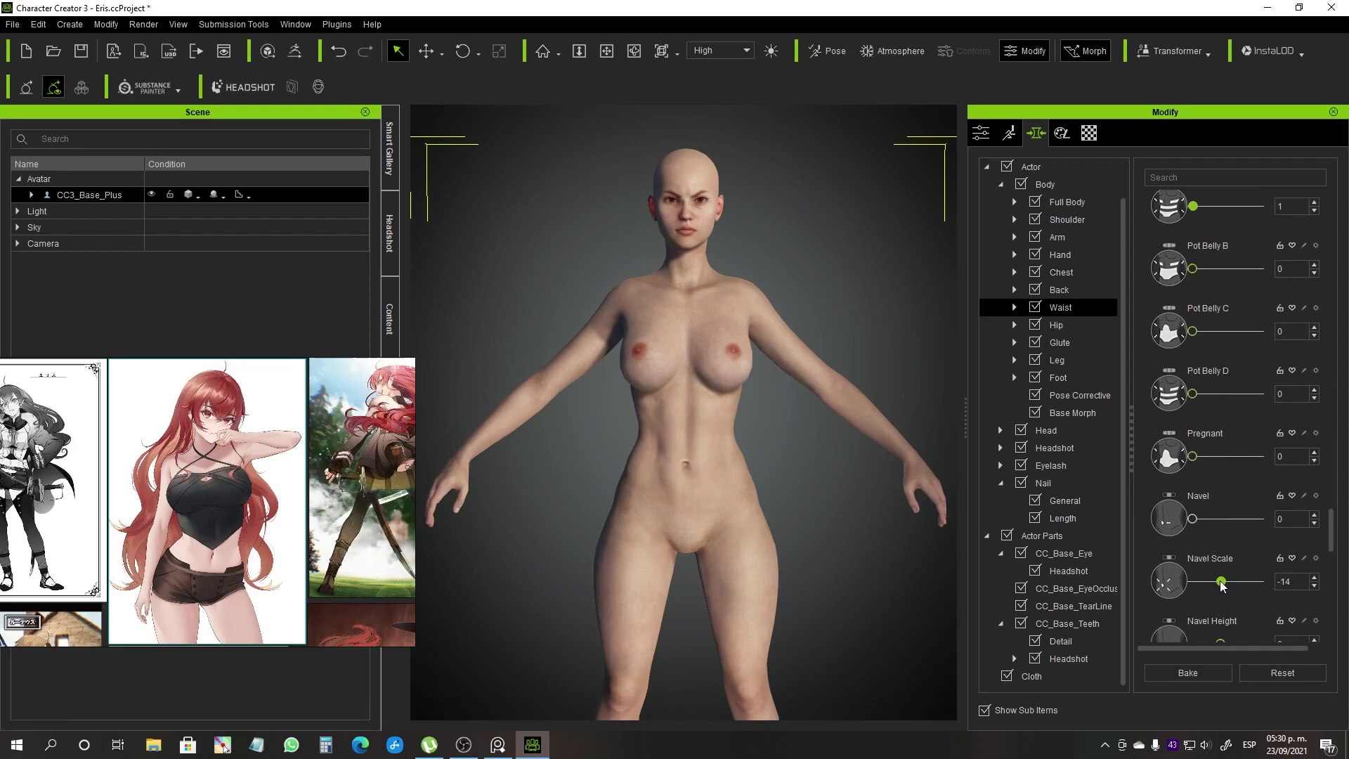
scroll(882, 512, up, 2)
click(930, 511)
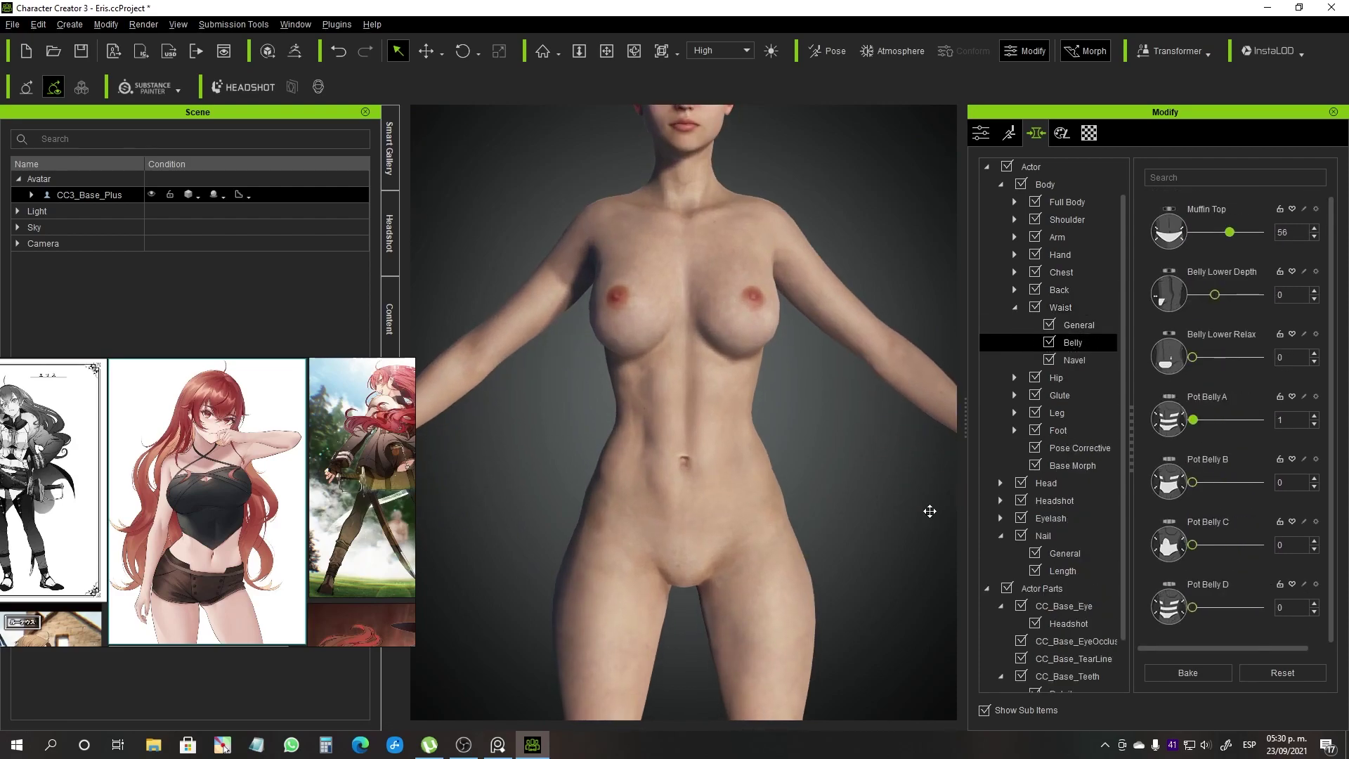
click(793, 484)
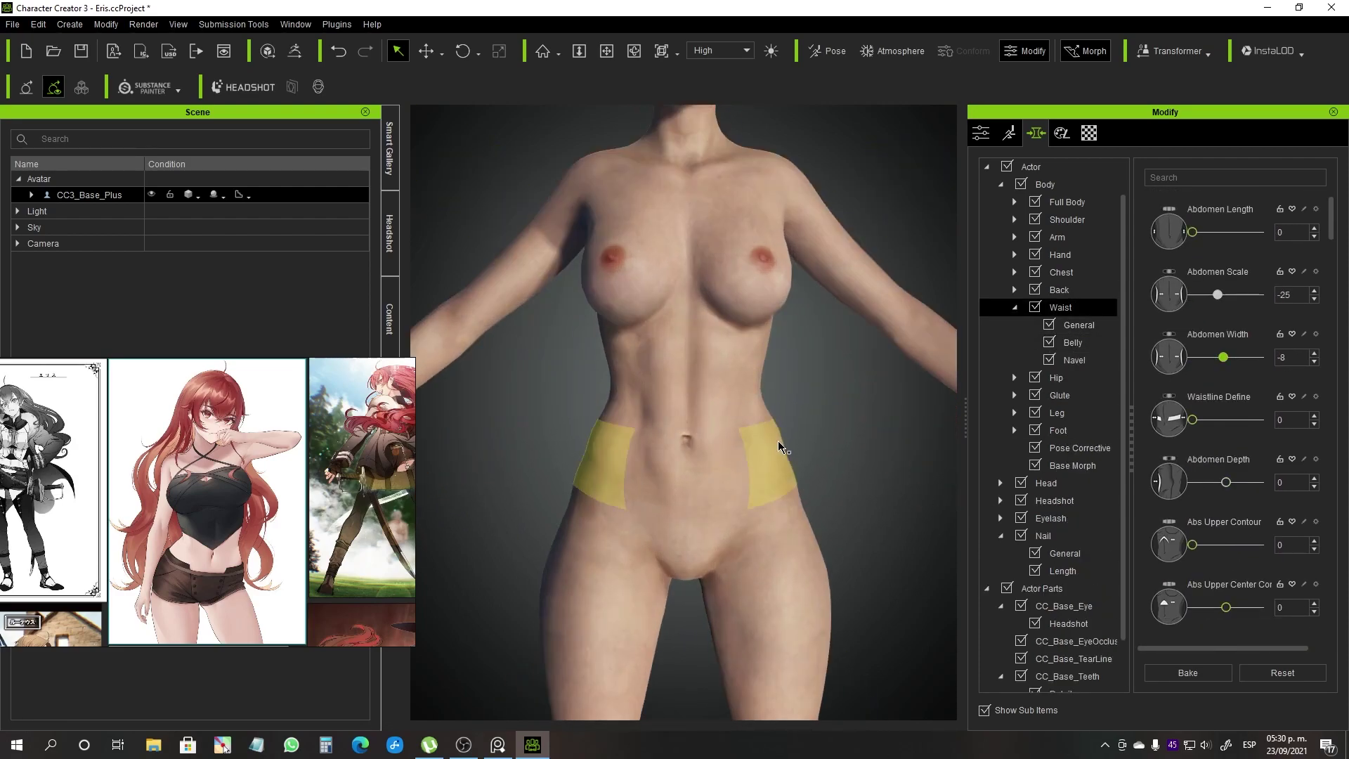
drag(1223, 359, 1224, 358)
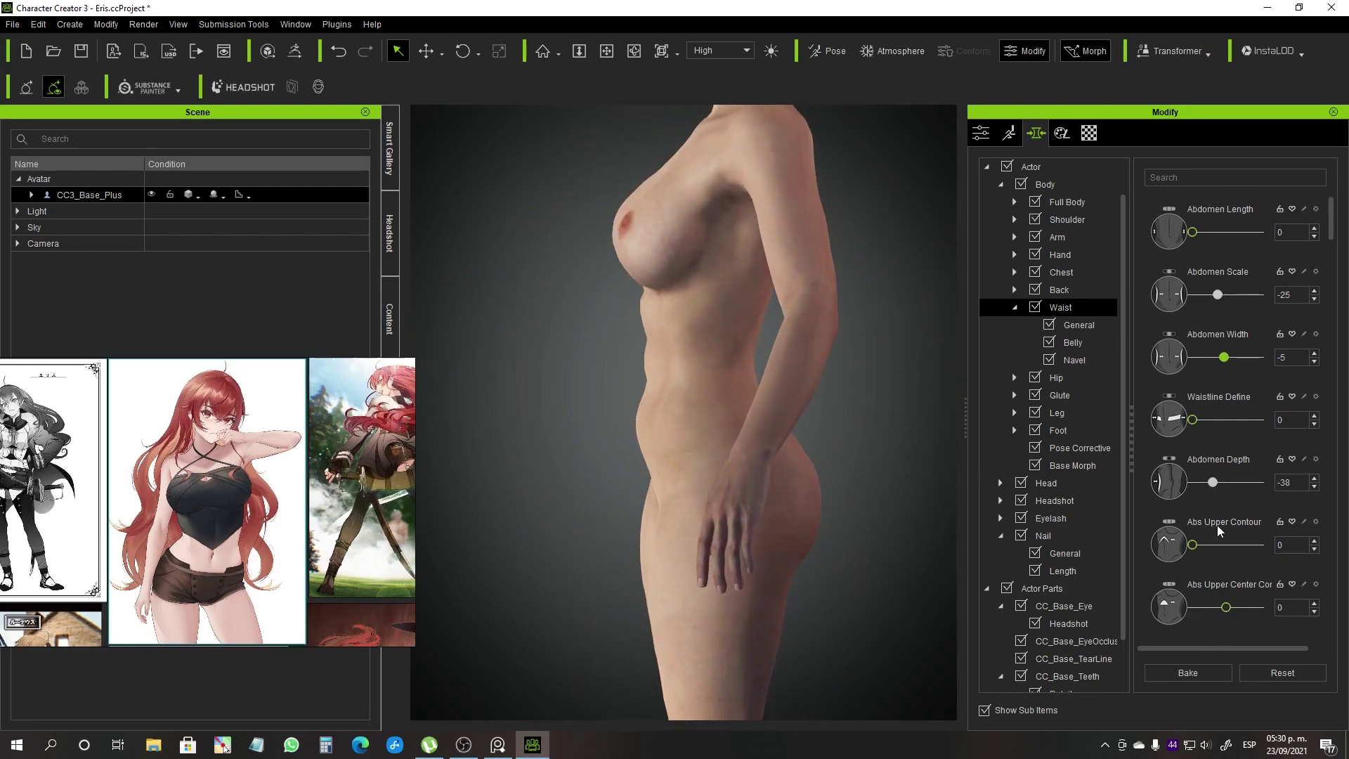
- Rebalance the abs (Muscle 47, female Tone 35, no male Tone) and flatten the lower belly
scroll(1225, 527, down, 3)
scroll(1232, 528, down, 2)
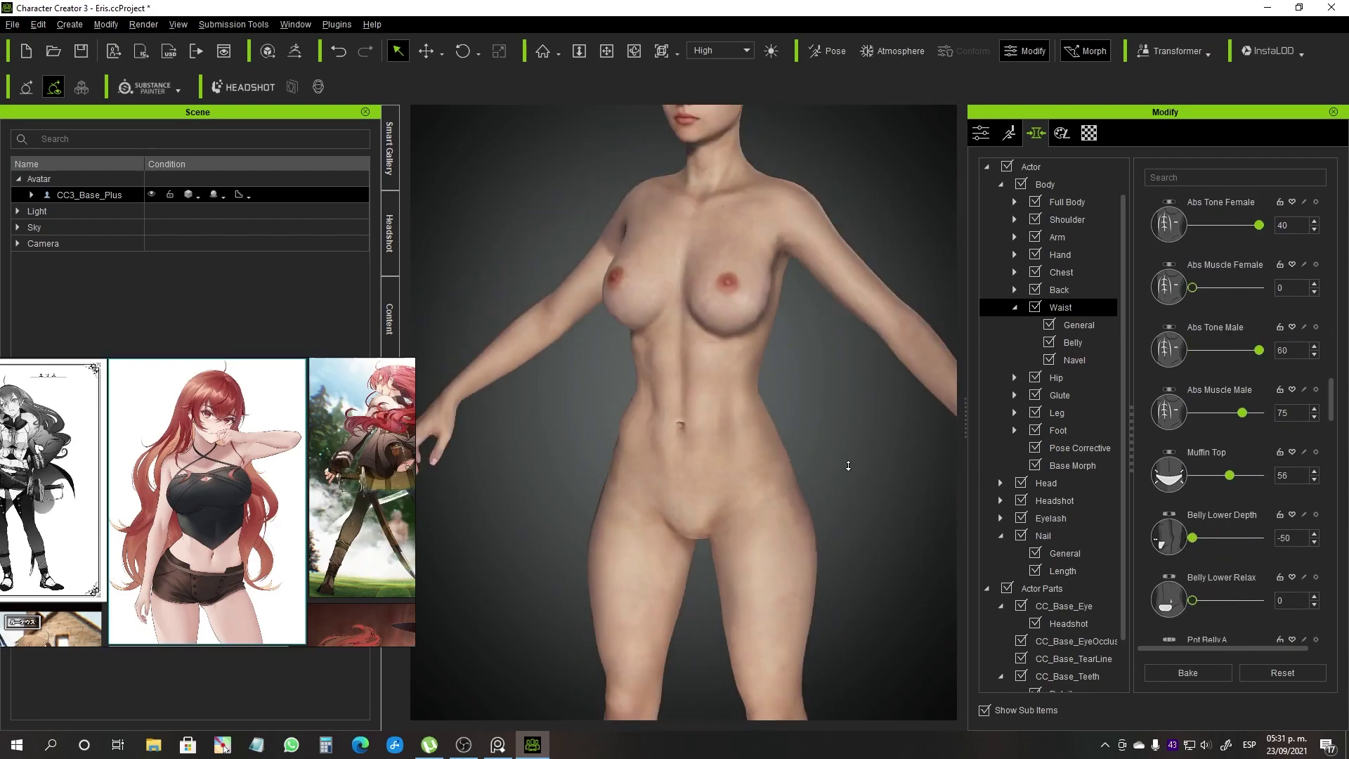
scroll(1236, 492, up, 2)
drag(1258, 525, 1251, 530)
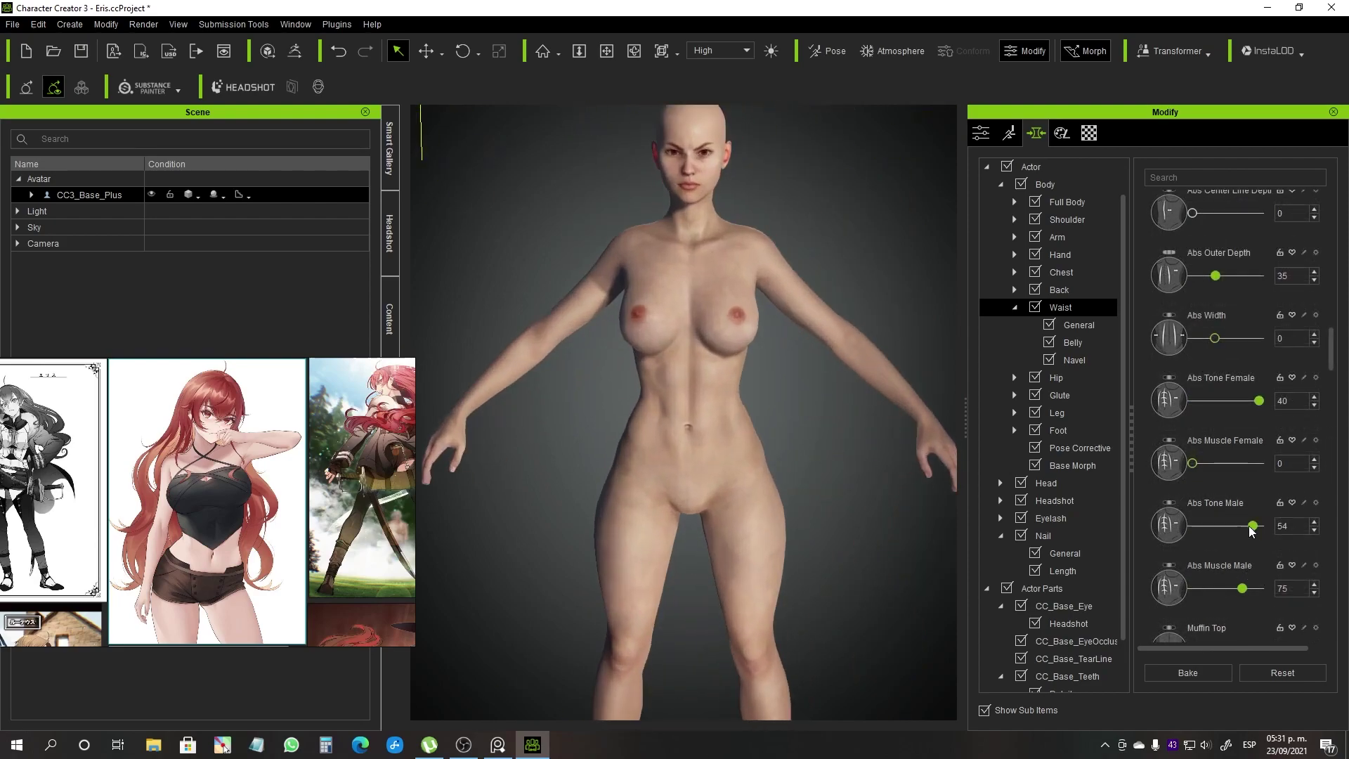
drag(1220, 590, 1224, 590)
drag(1258, 400, 1250, 400)
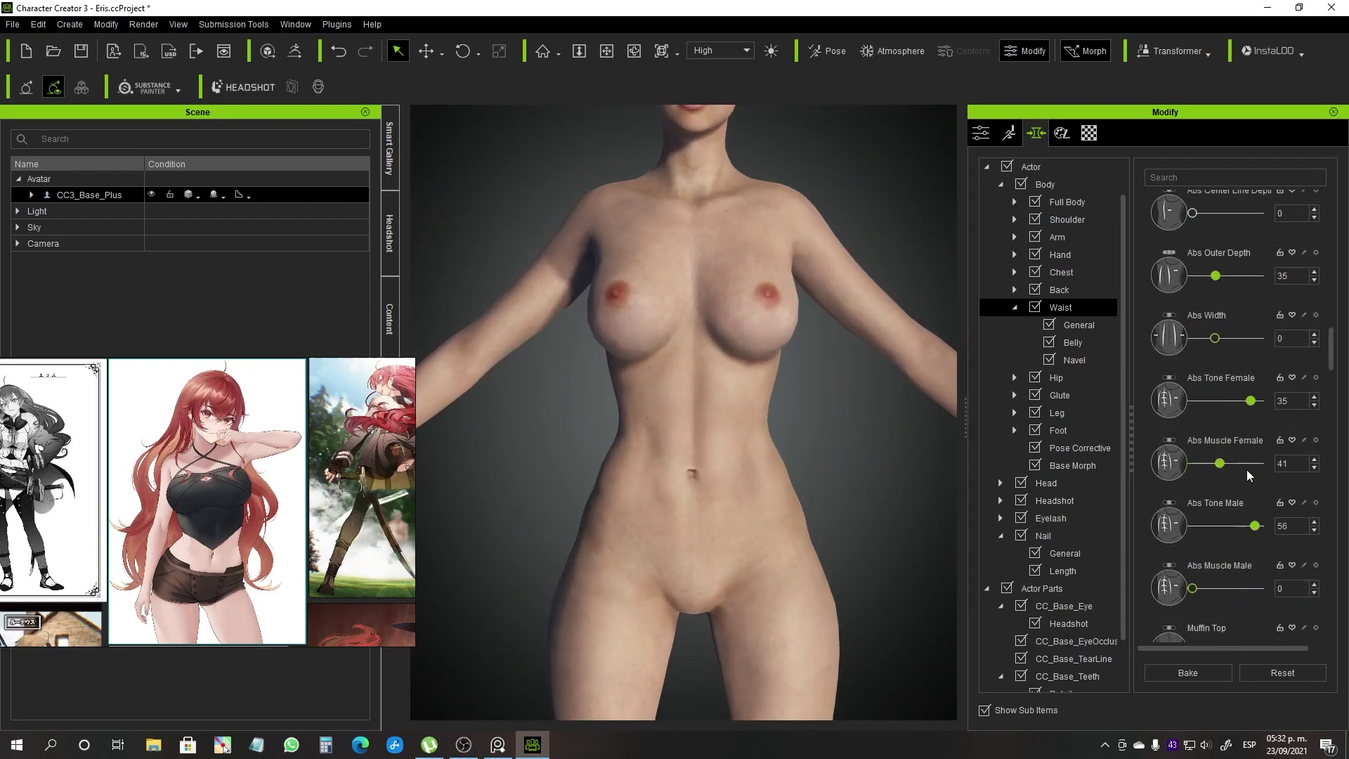
scroll(1192, 593, down, 4)
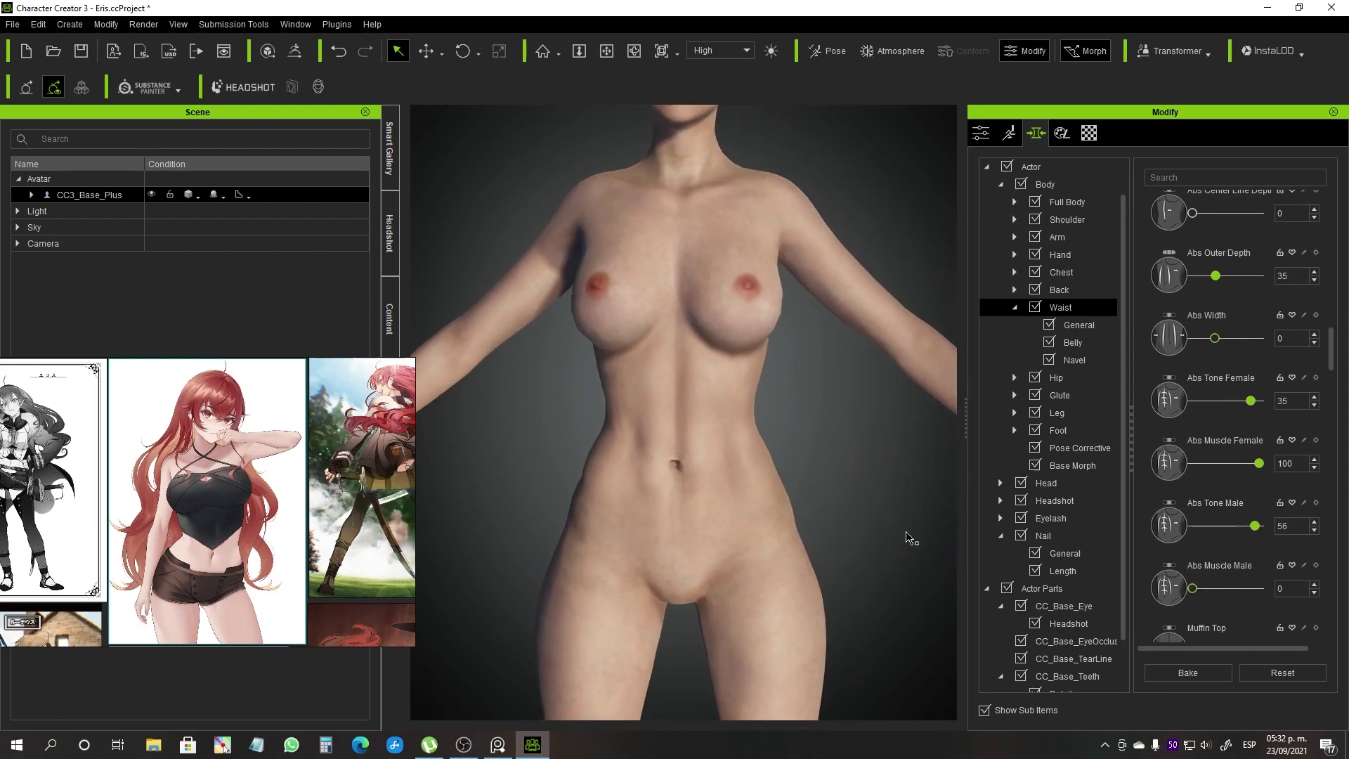
drag(1192, 467, 1203, 467)
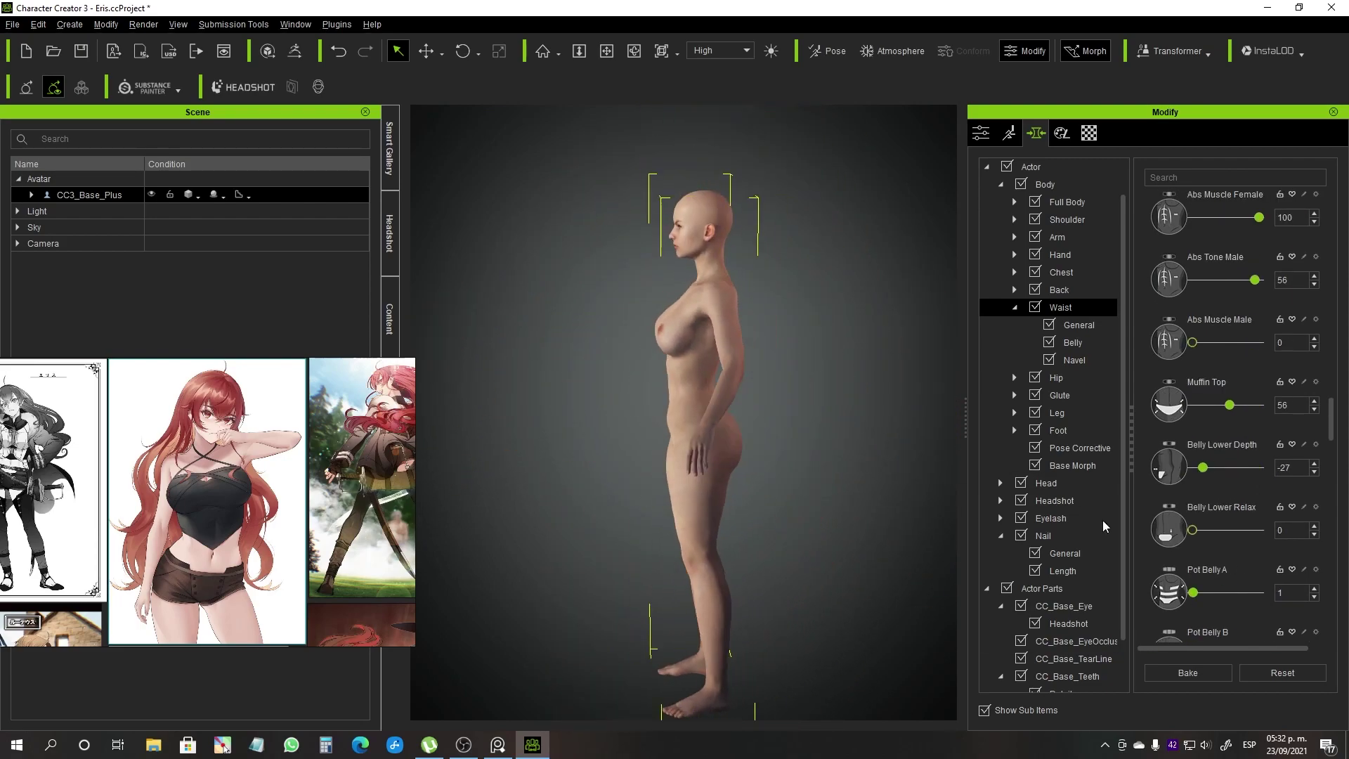
scroll(1213, 259, up, 1)
drag(1259, 252, 1208, 253)
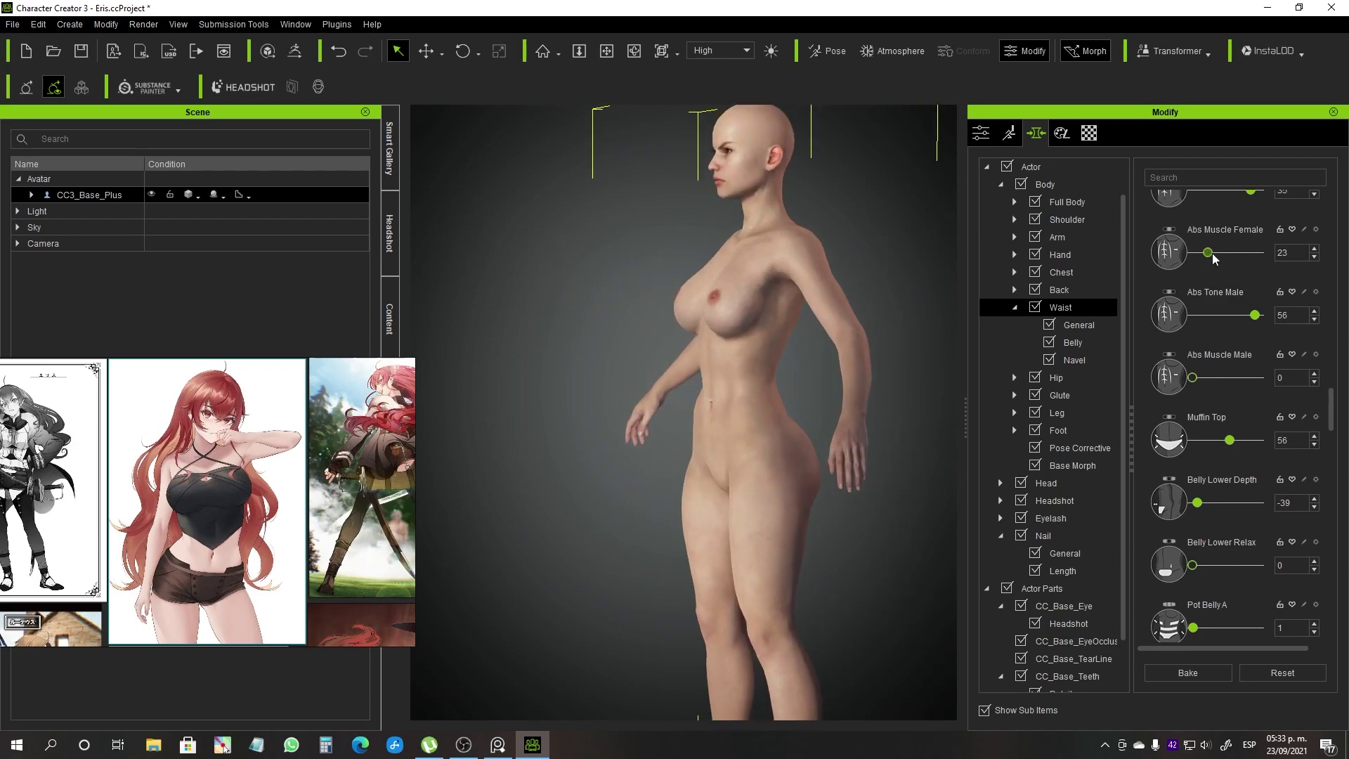
drag(1229, 320, 1192, 320)
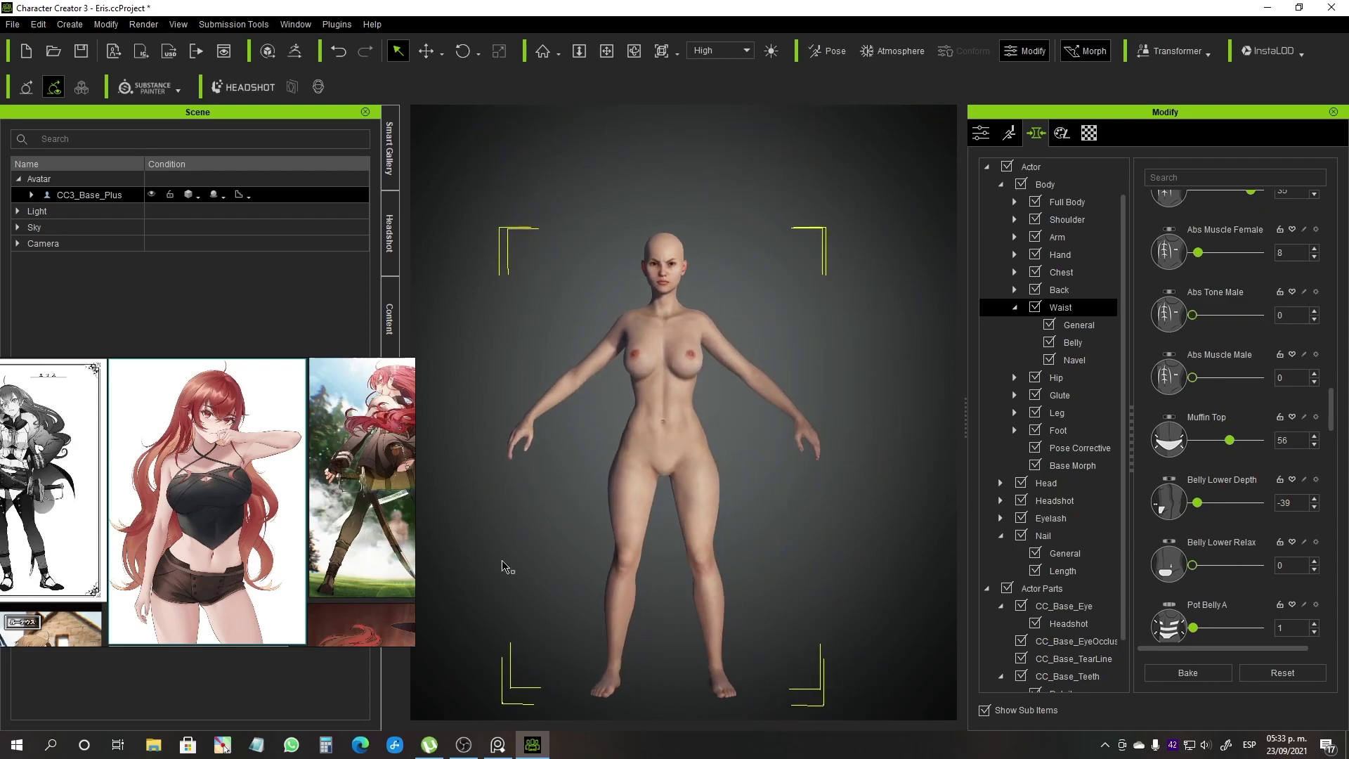
click(724, 520)
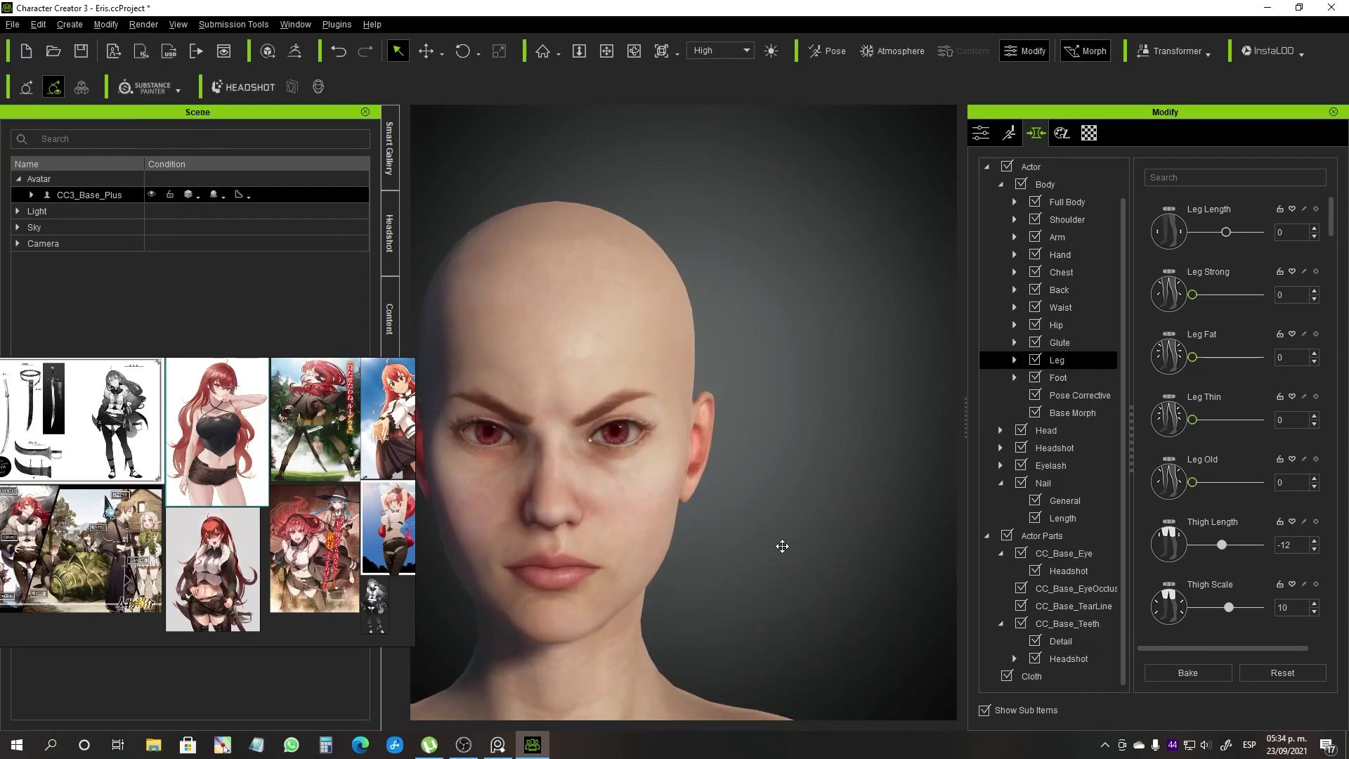
- Zoom and orbit the viewport to review the body's side and back
scroll(782, 546, down, 5)
scroll(813, 526, up, 5)
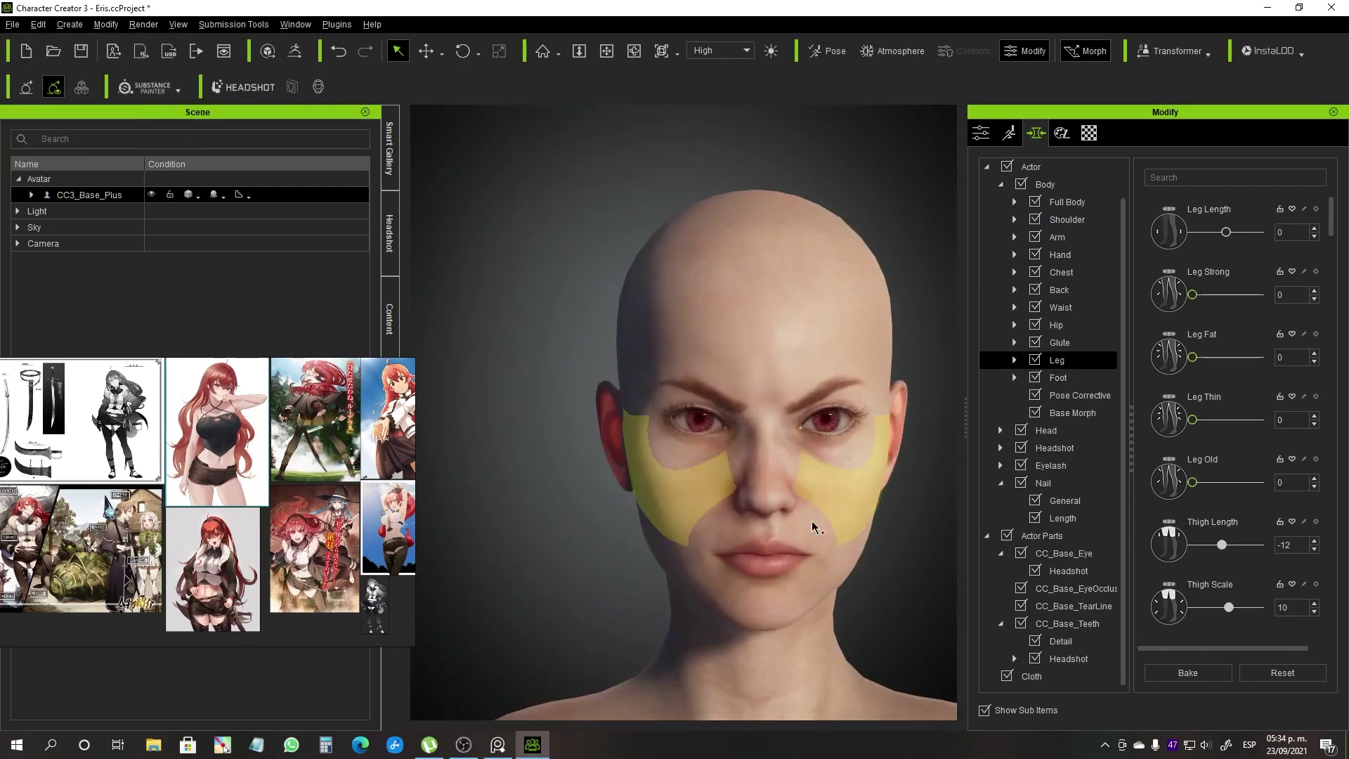
scroll(828, 542, down, 6)
scroll(900, 465, down, 4)
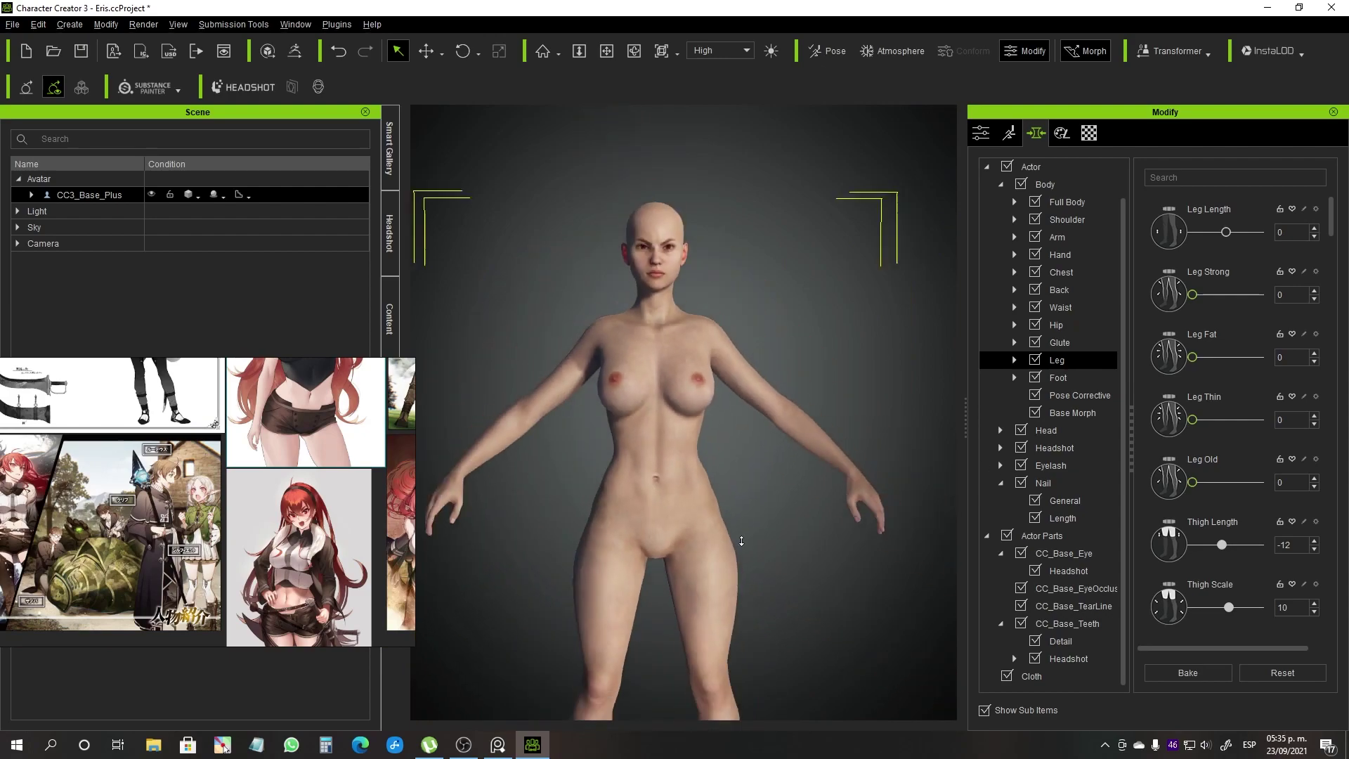
click(703, 431)
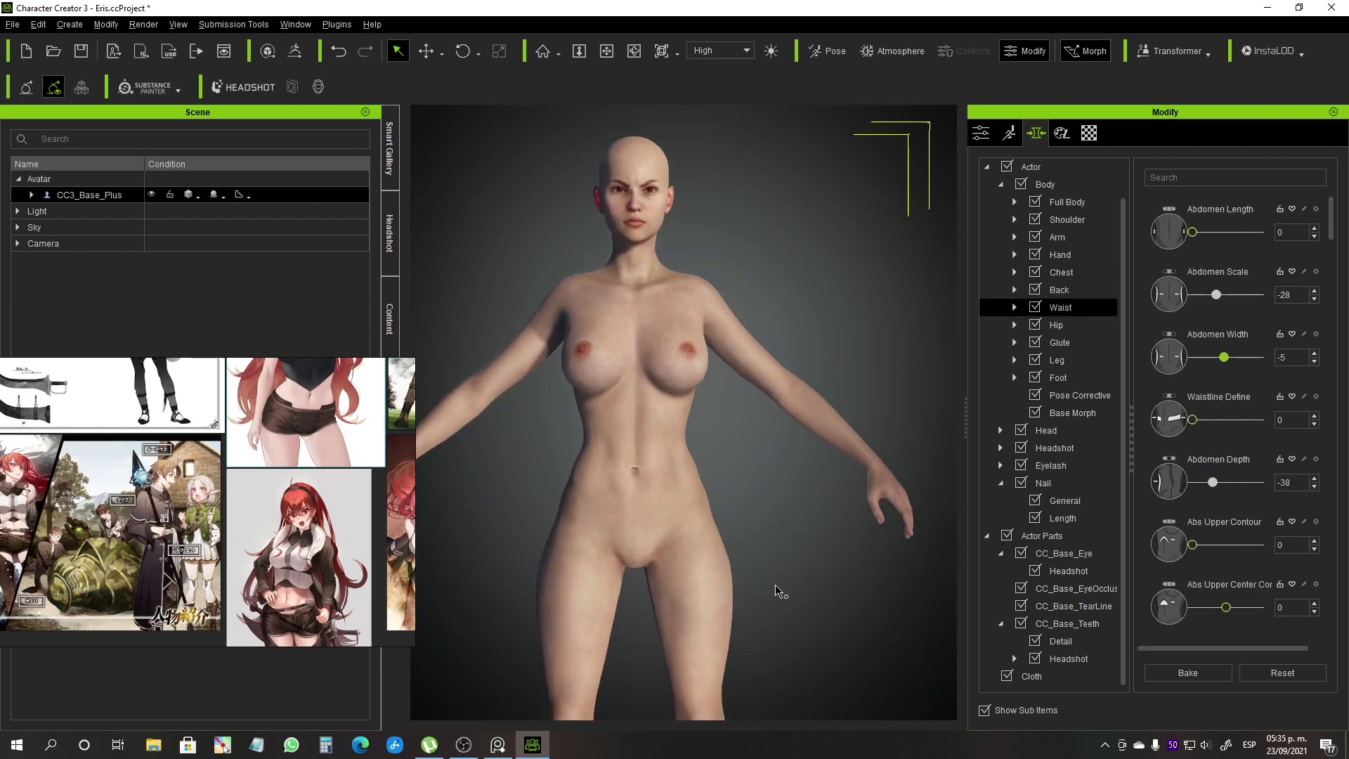
scroll(774, 591, down, 3)
mouse_move(796, 563)
right_down()
mouse_move(819, 482)
mouse_move(598, 450)
right_up()
scroll(598, 450, up, 4)
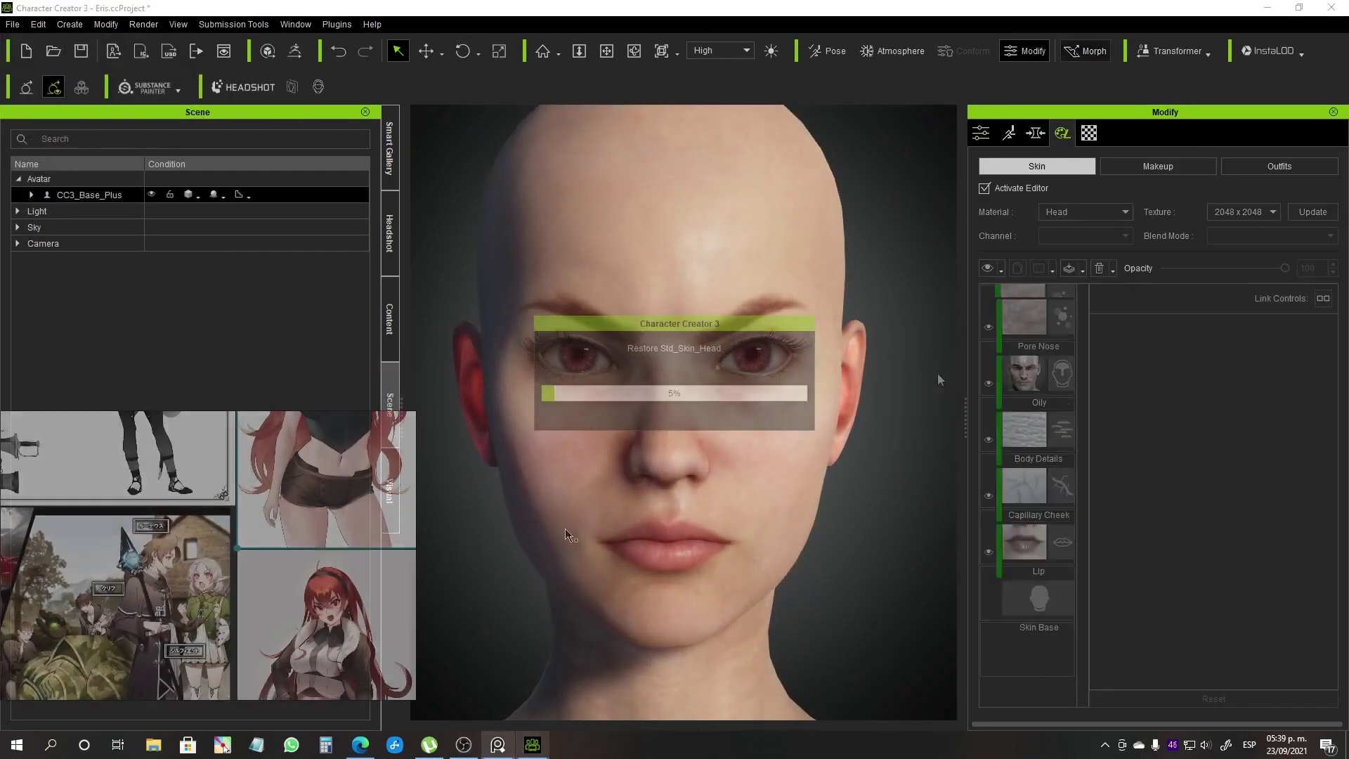
- Apply the female Full Skin base and add a Body Noise layer to the face at reduced opacity
click(1006, 586)
click(389, 319)
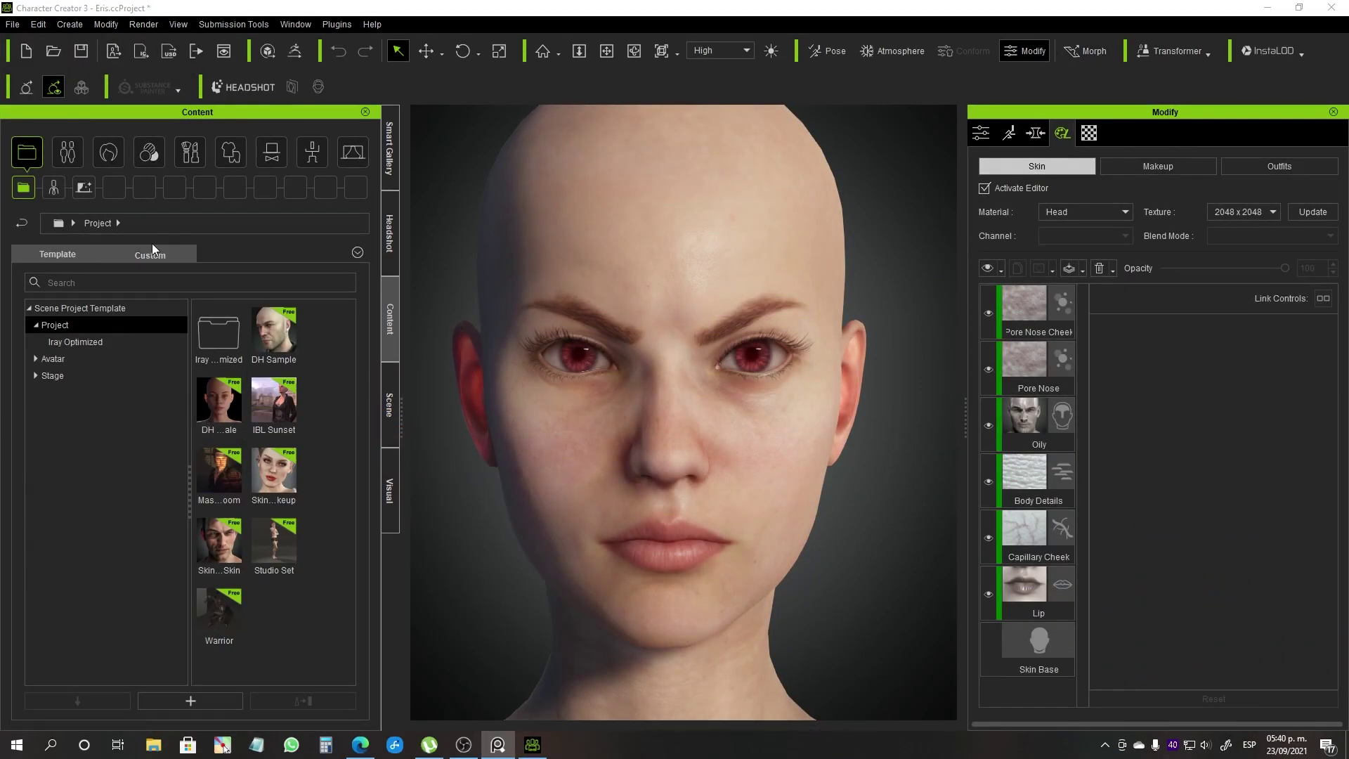
click(148, 151)
click(80, 360)
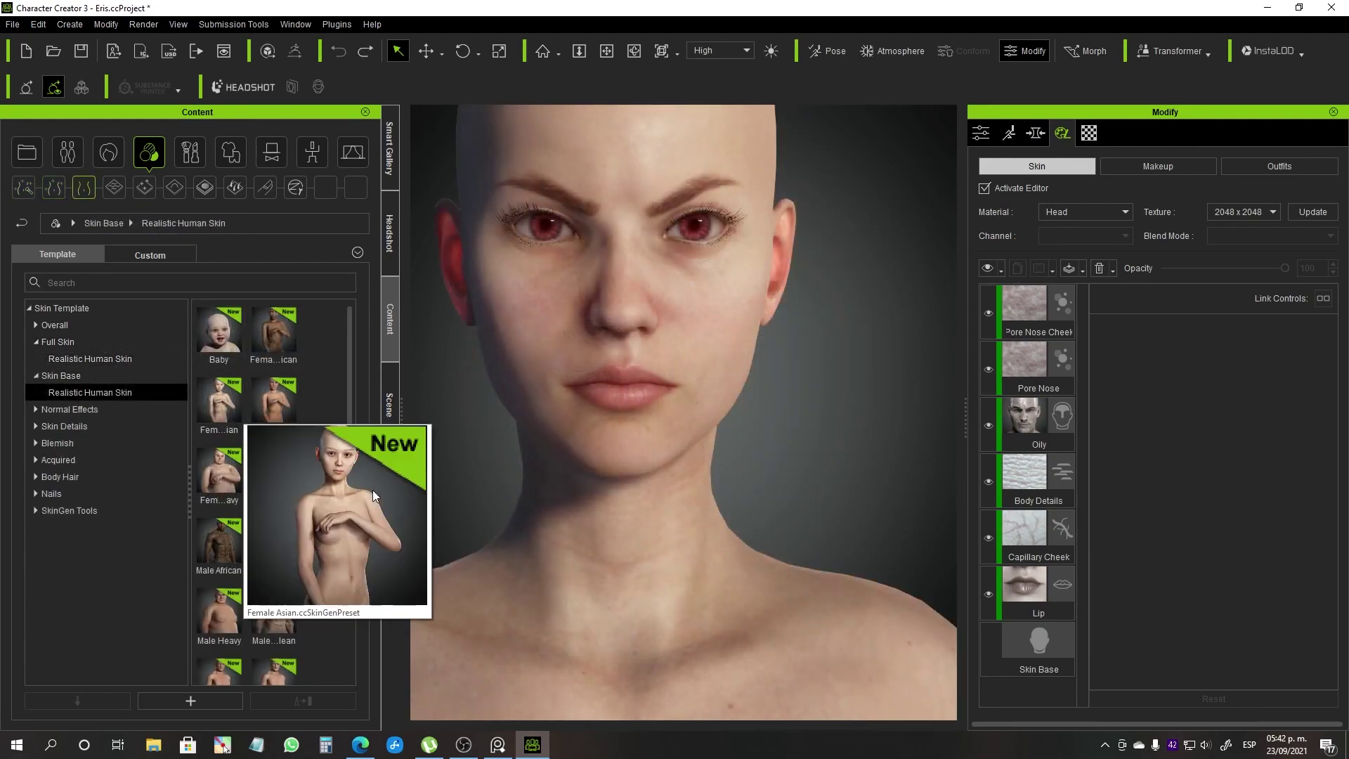
drag(218, 400, 632, 485)
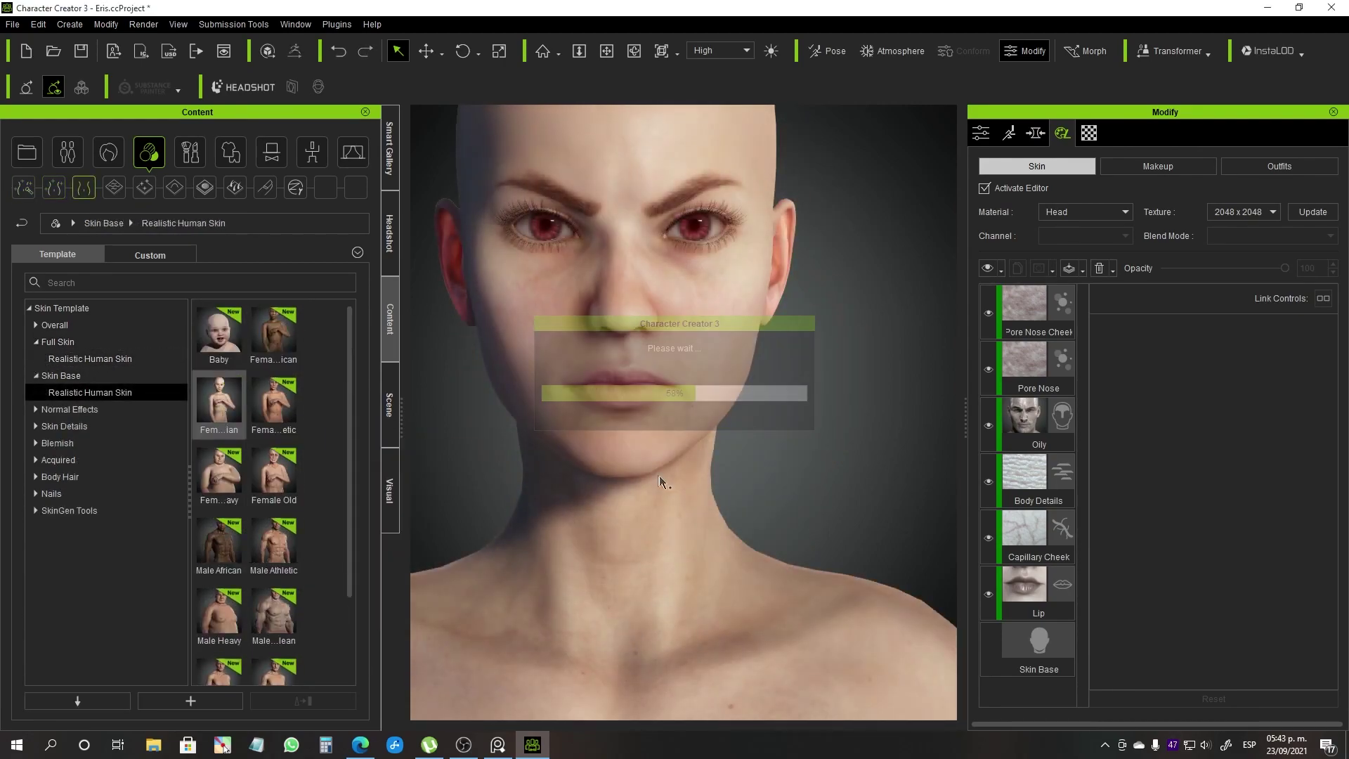
drag(218, 330, 611, 457)
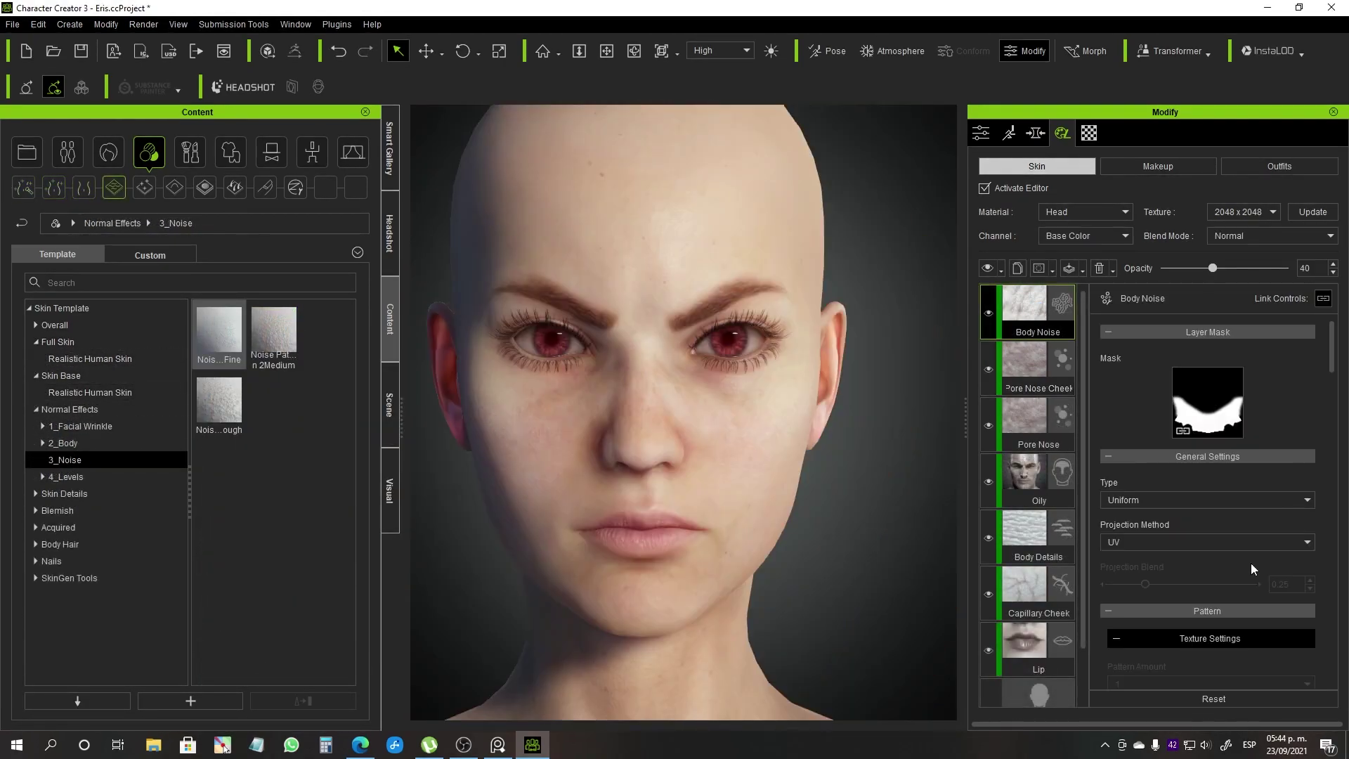
drag(1212, 268, 1185, 288)
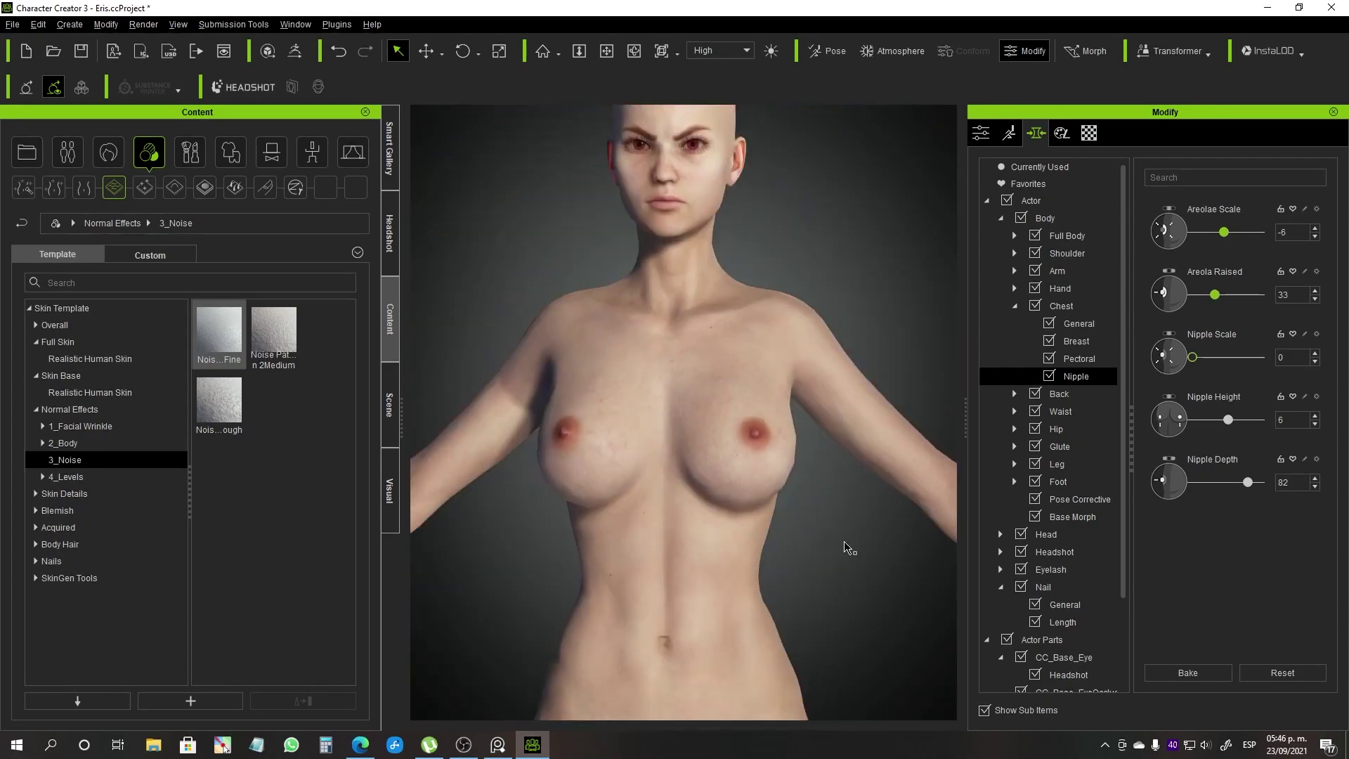
- Apply the 3Micro Normal face detail preset from 4_Levels > 1_Face and review the layer stack
double_click(218, 330)
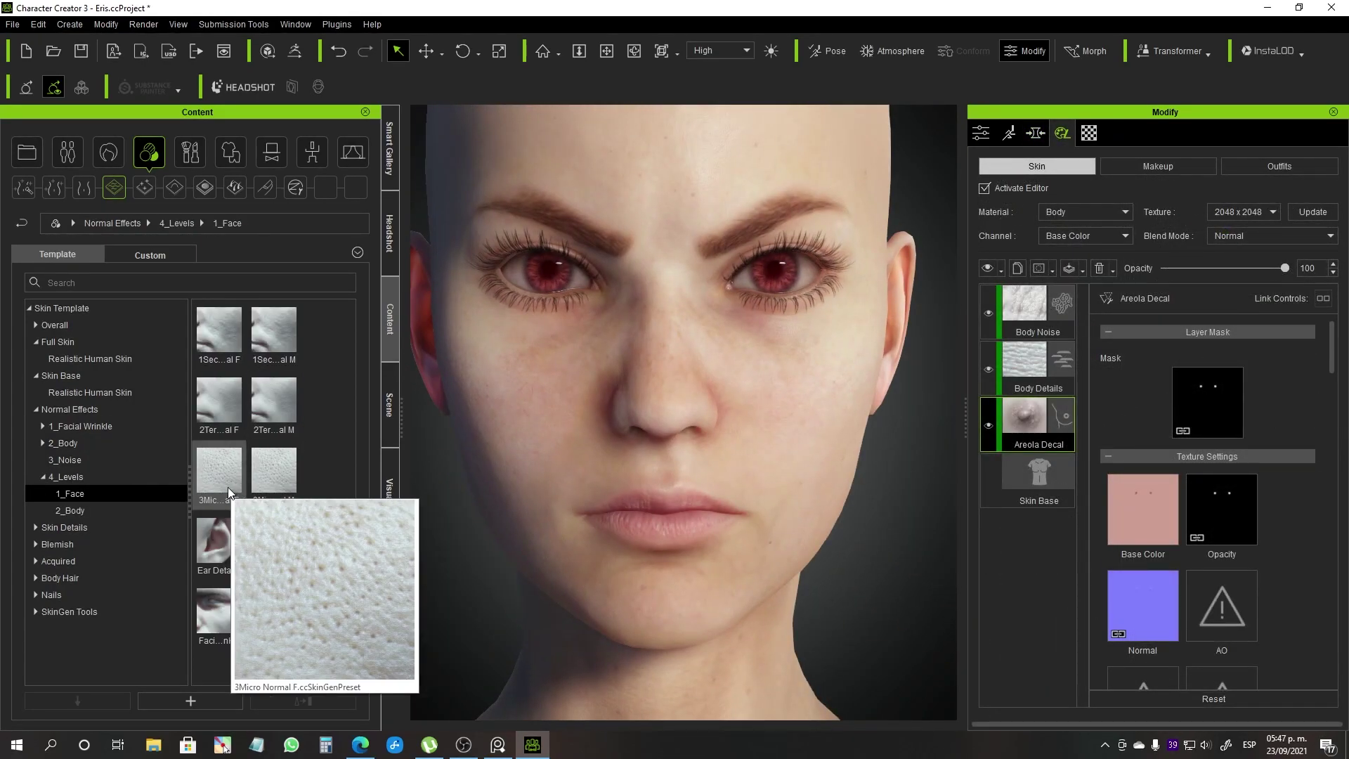
drag(228, 487, 723, 482)
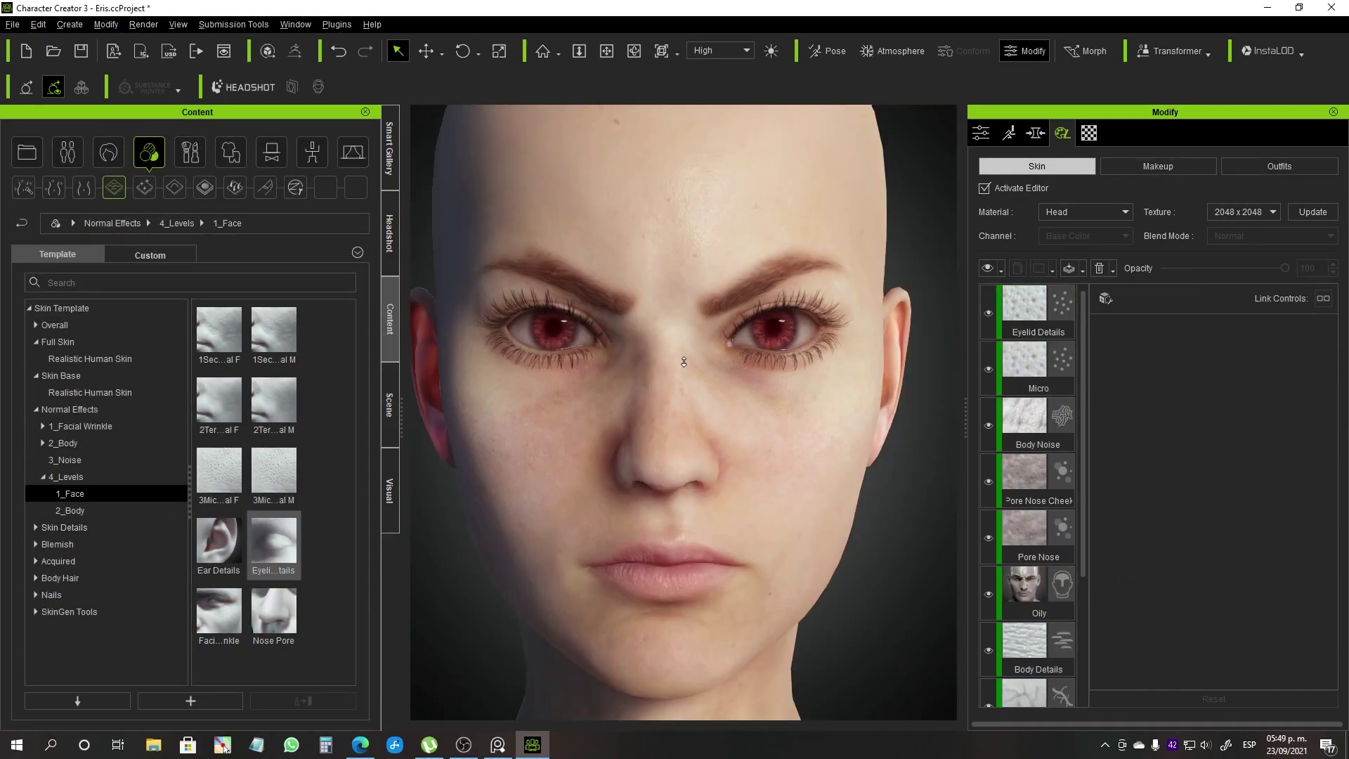
scroll(1180, 512, down, 3)
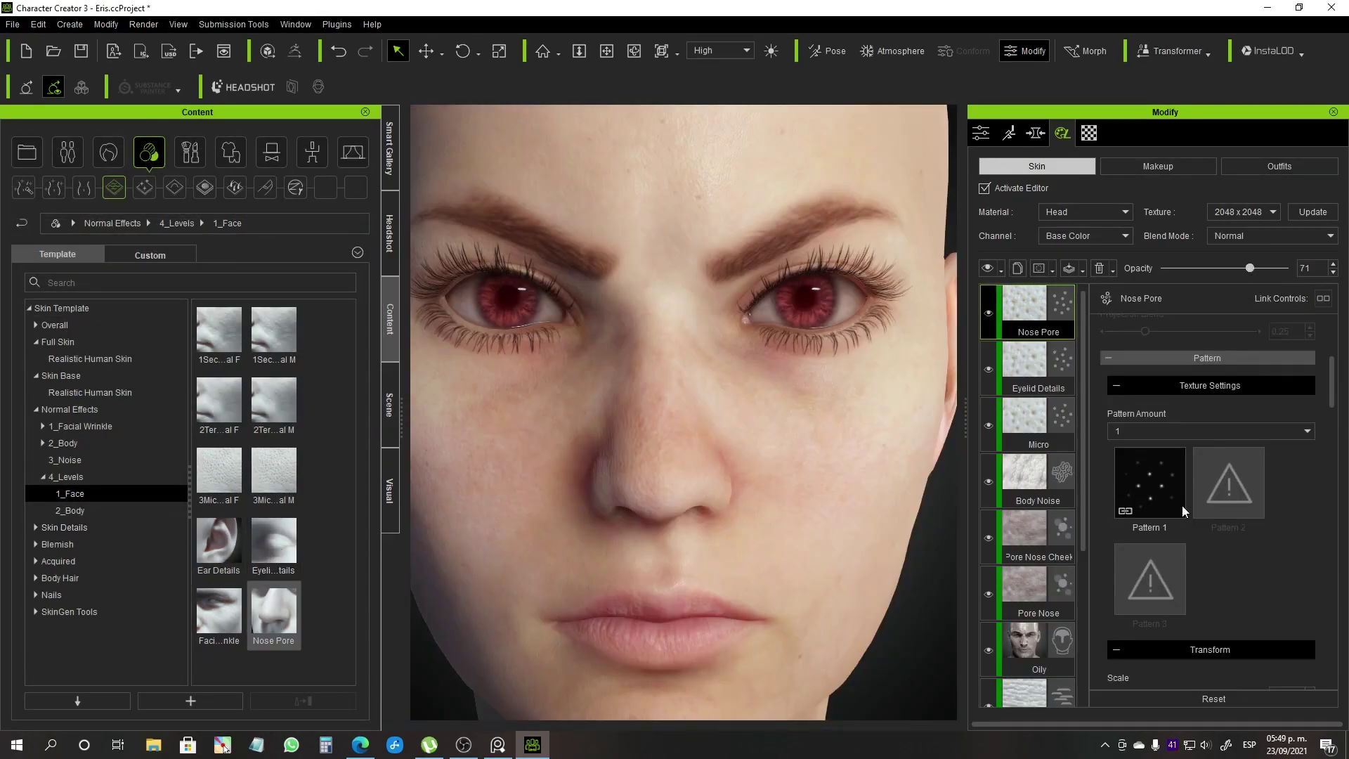
scroll(1150, 557, down, 3)
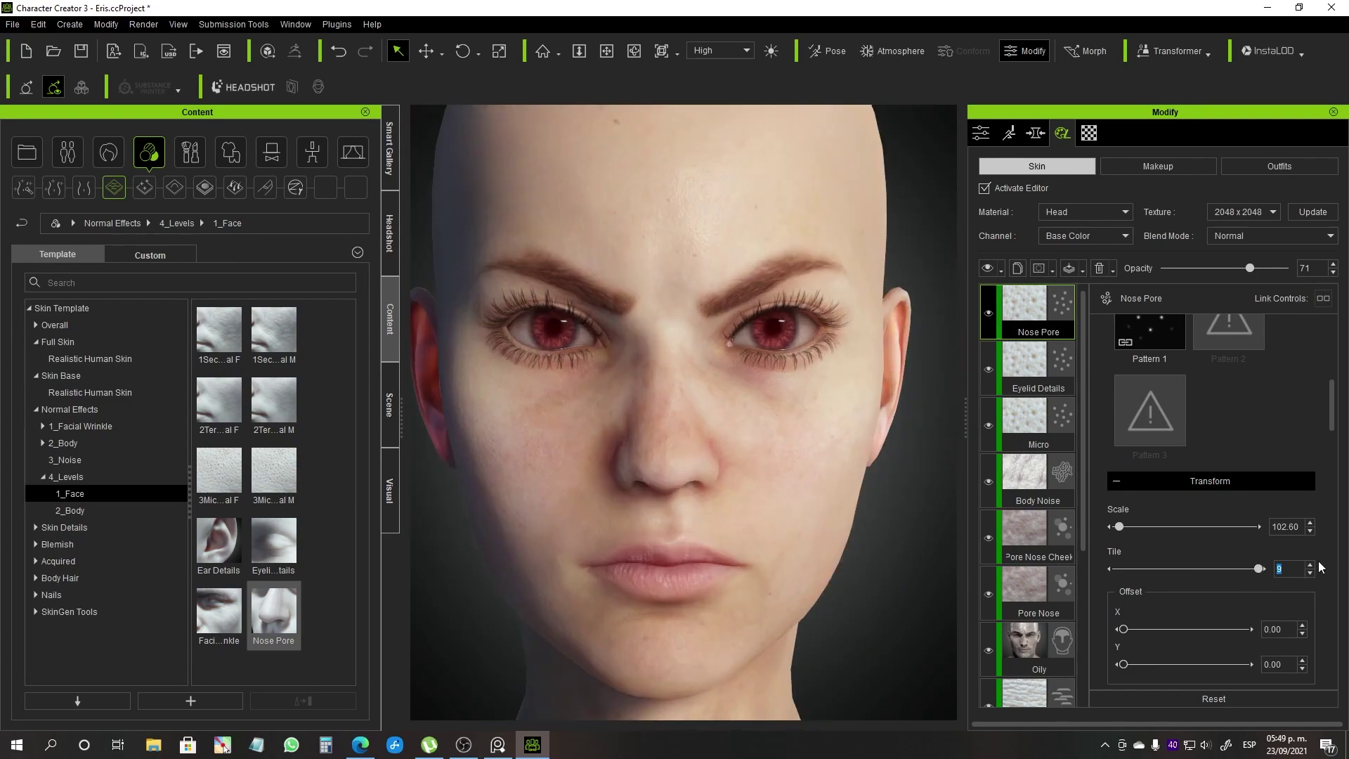
scroll(1202, 618, down, 3)
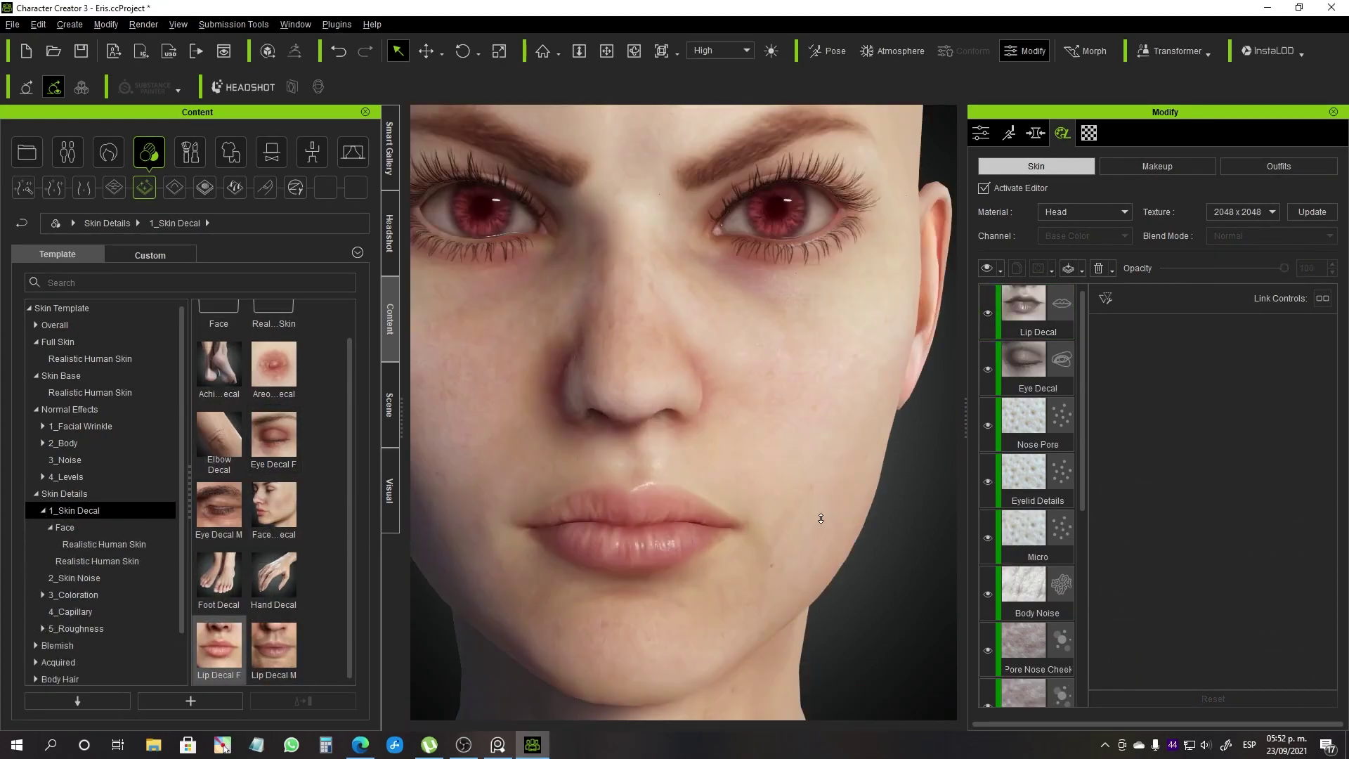
- Apply the Hand Decal layer to the arms, then return to the Head material
click(1030, 325)
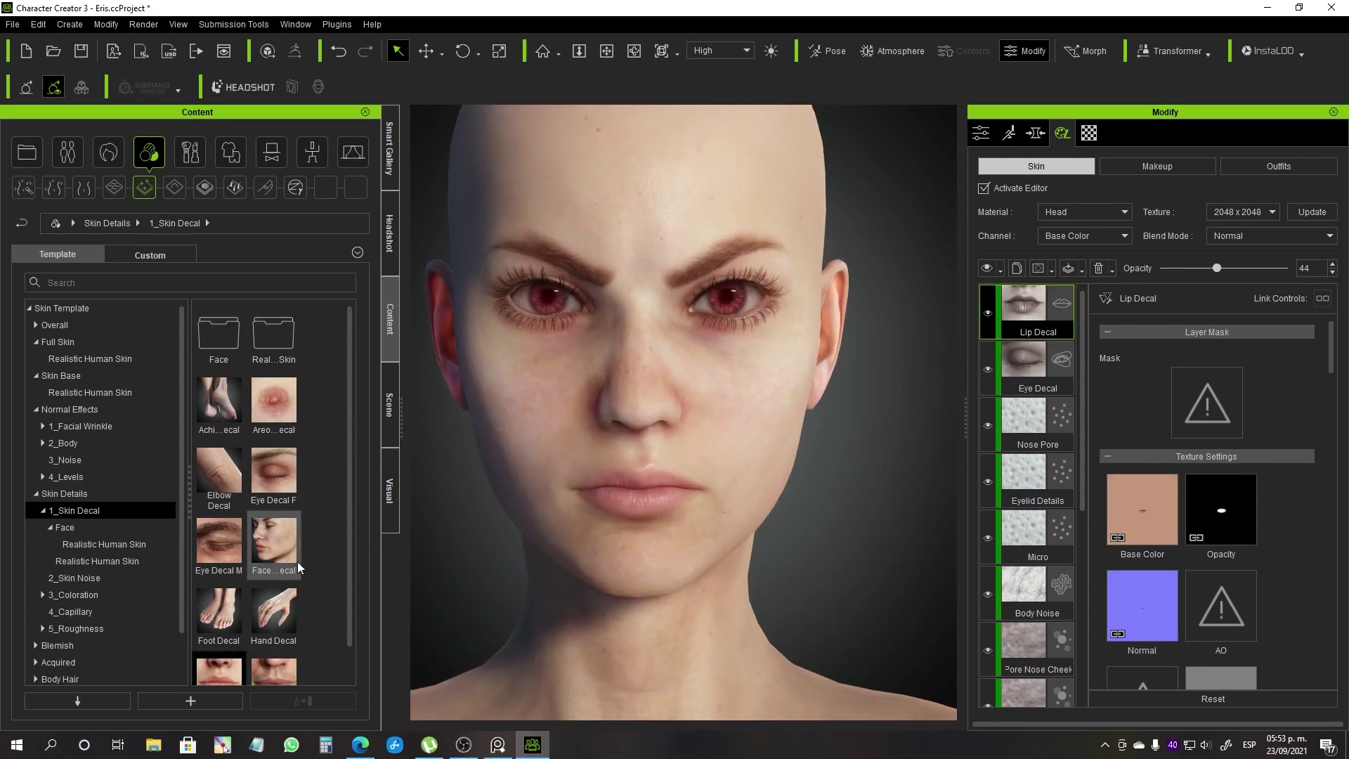
drag(274, 576, 841, 585)
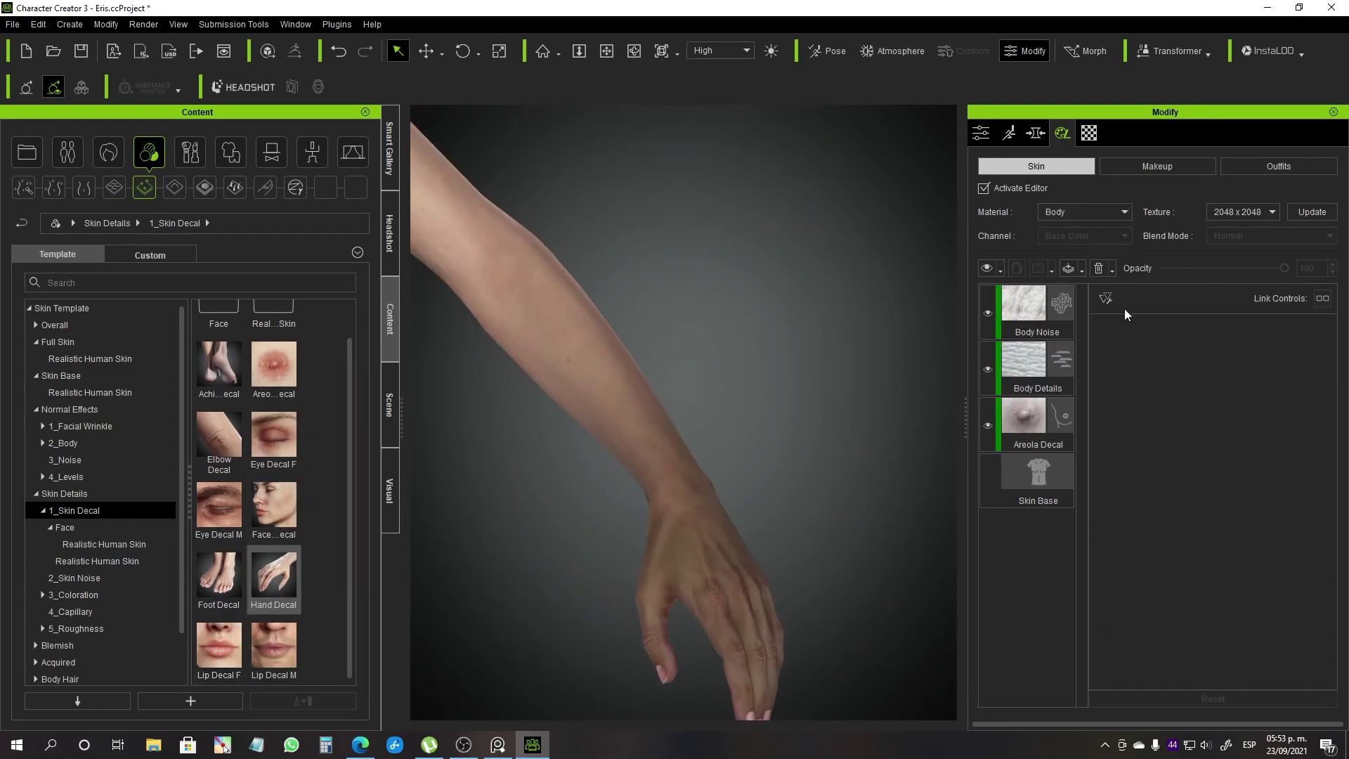
click(989, 319)
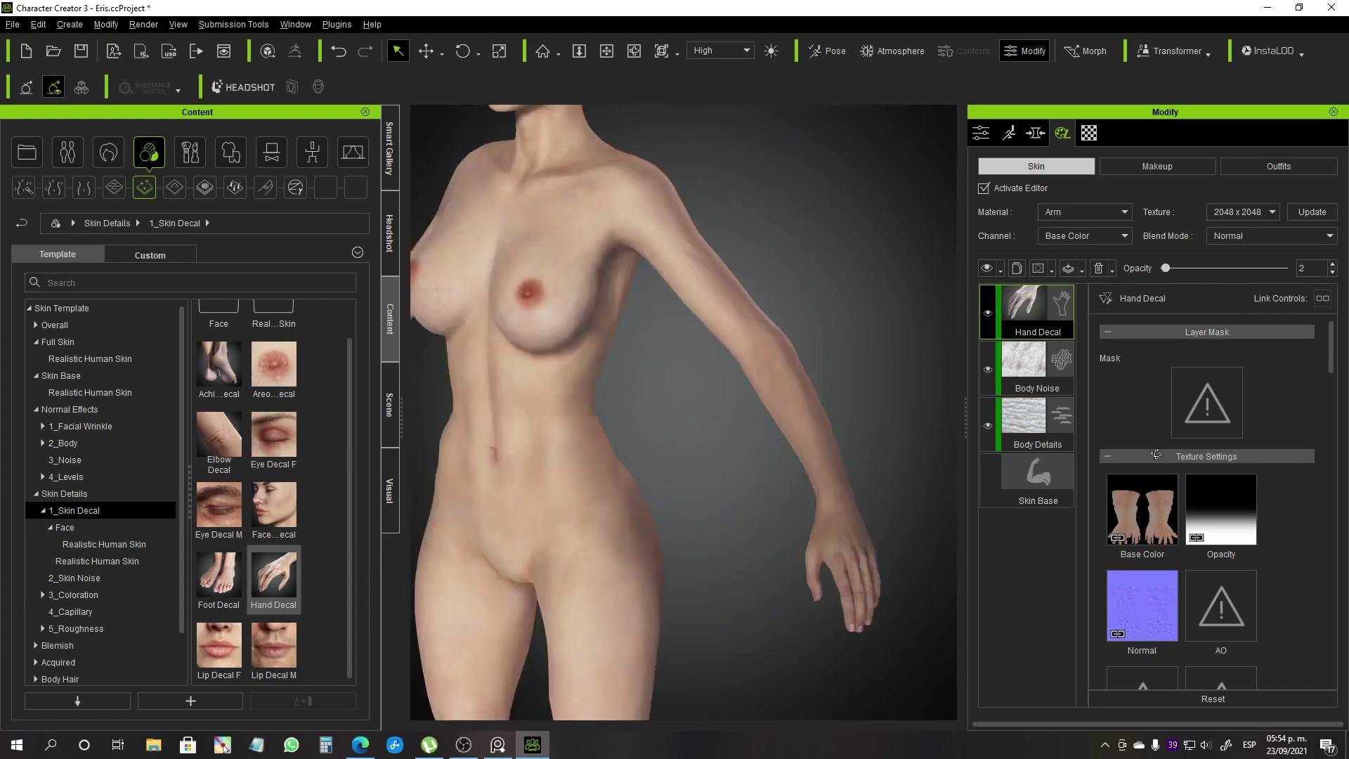
click(767, 577)
- Add the Capillary Cheek Less layer from 4_Capillary to the face at opacity 88
click(70, 611)
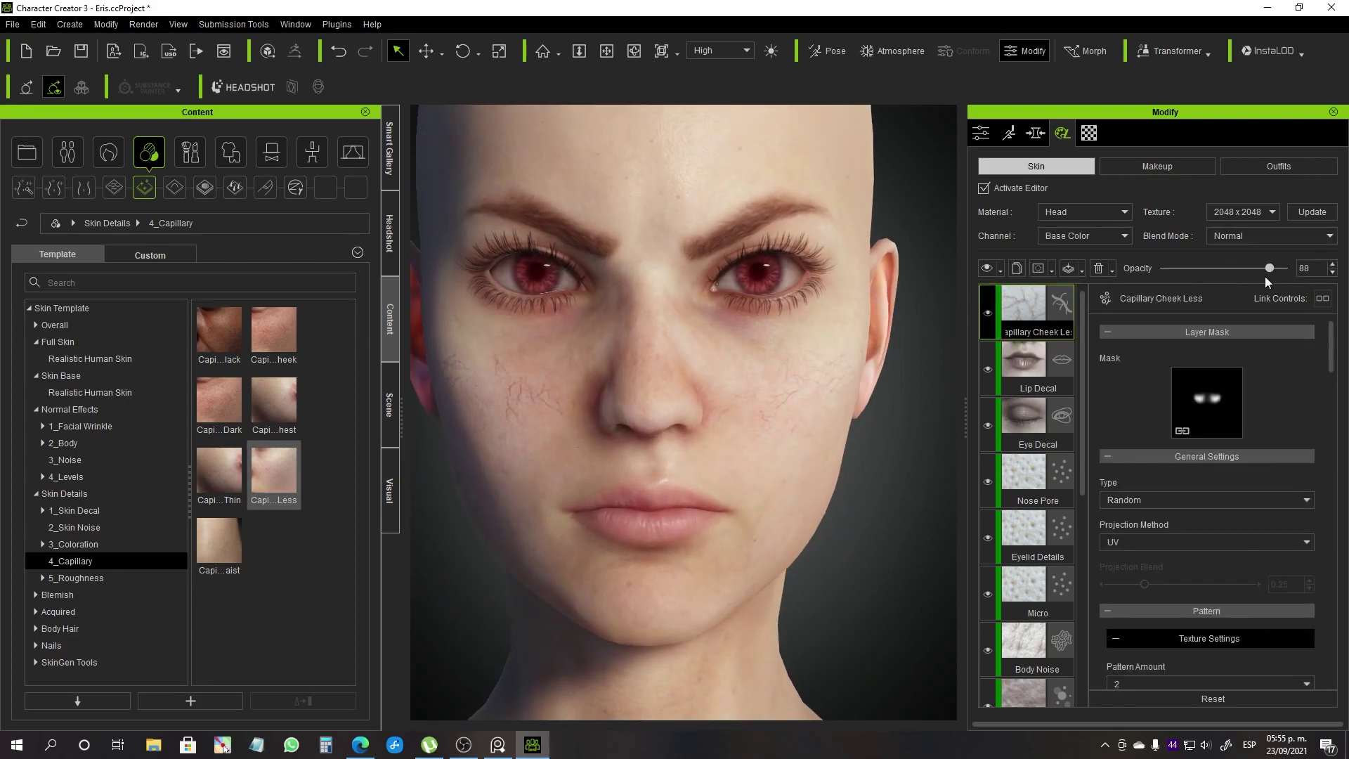
scroll(1199, 538, down, 5)
scroll(1199, 578, down, 3)
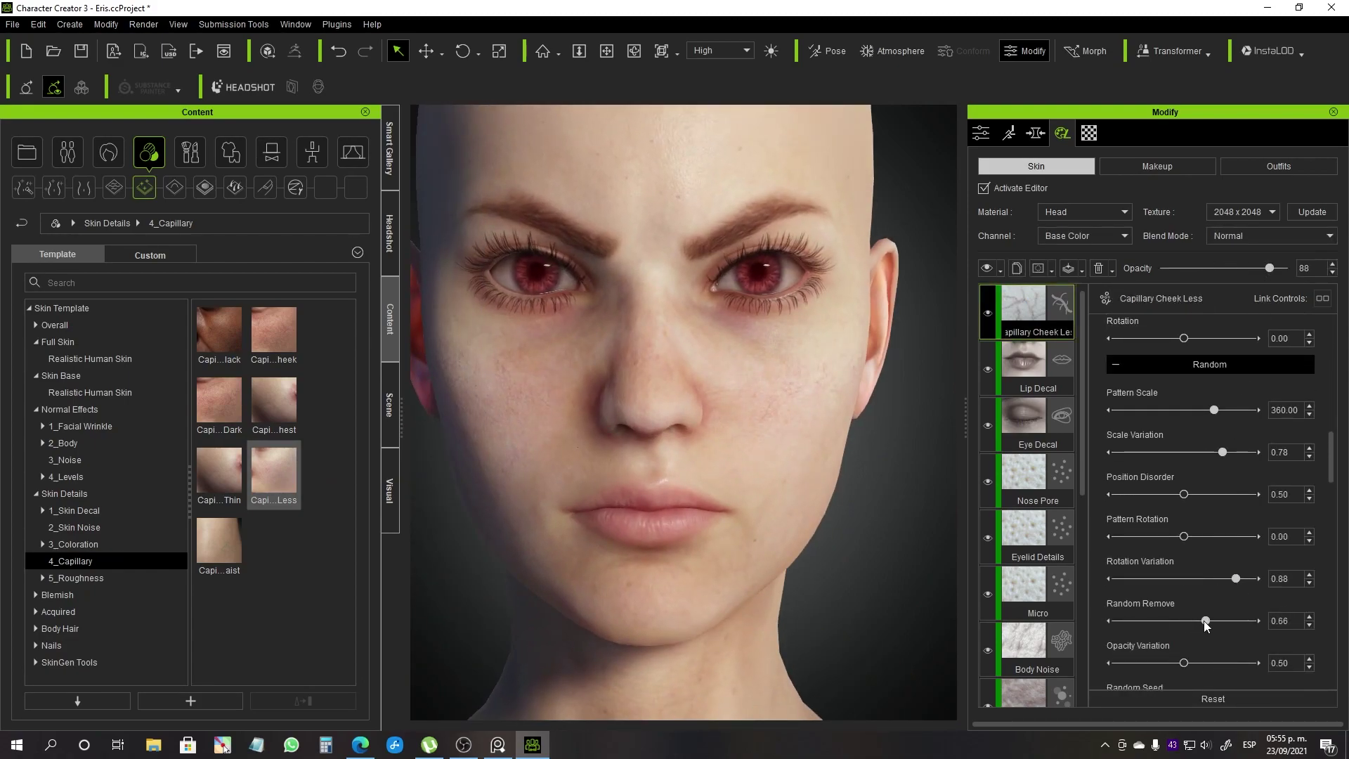
scroll(1185, 580, down, 1)
scroll(1173, 548, down, 6)
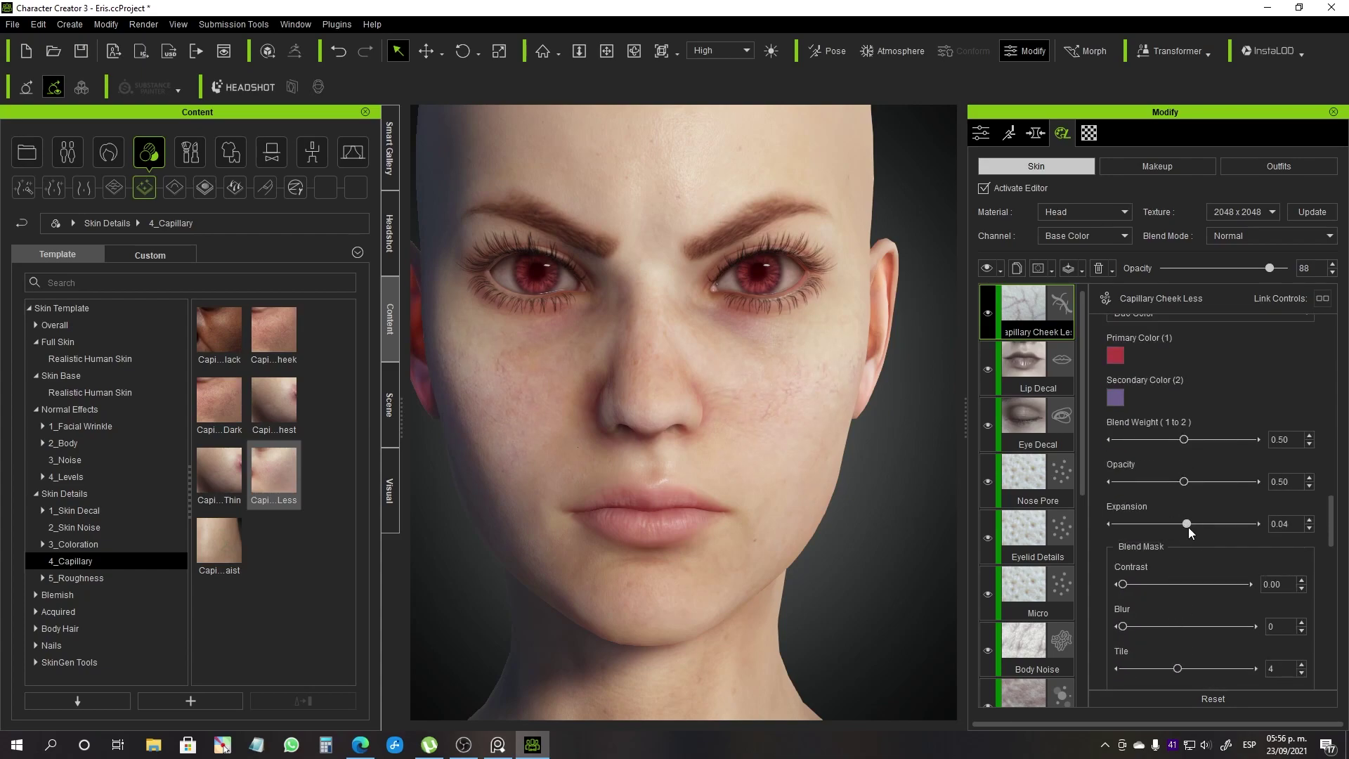
- Morph the cheeks to Cheek Bone Scale -16, Cheek Hollow 25 and Cheek Mouth Scale 3
click(1036, 133)
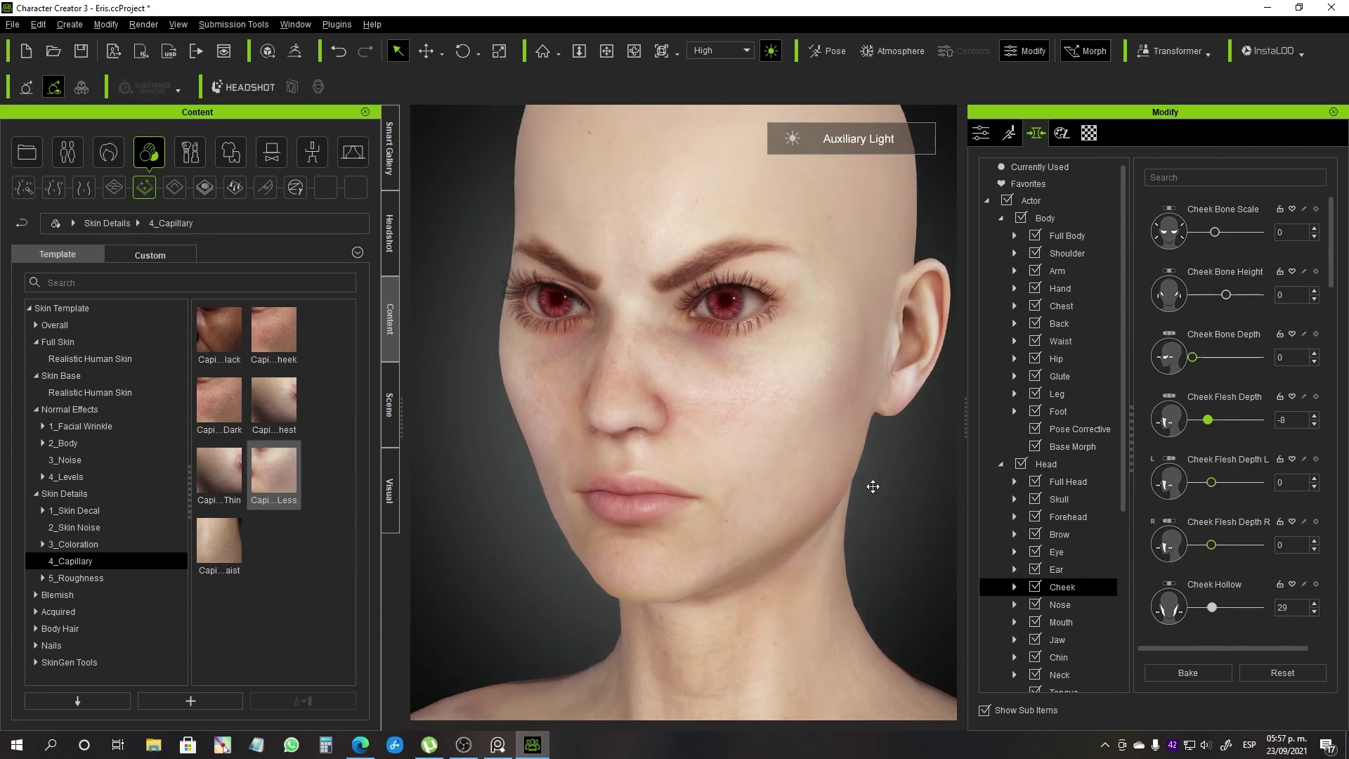
drag(1192, 606, 1208, 607)
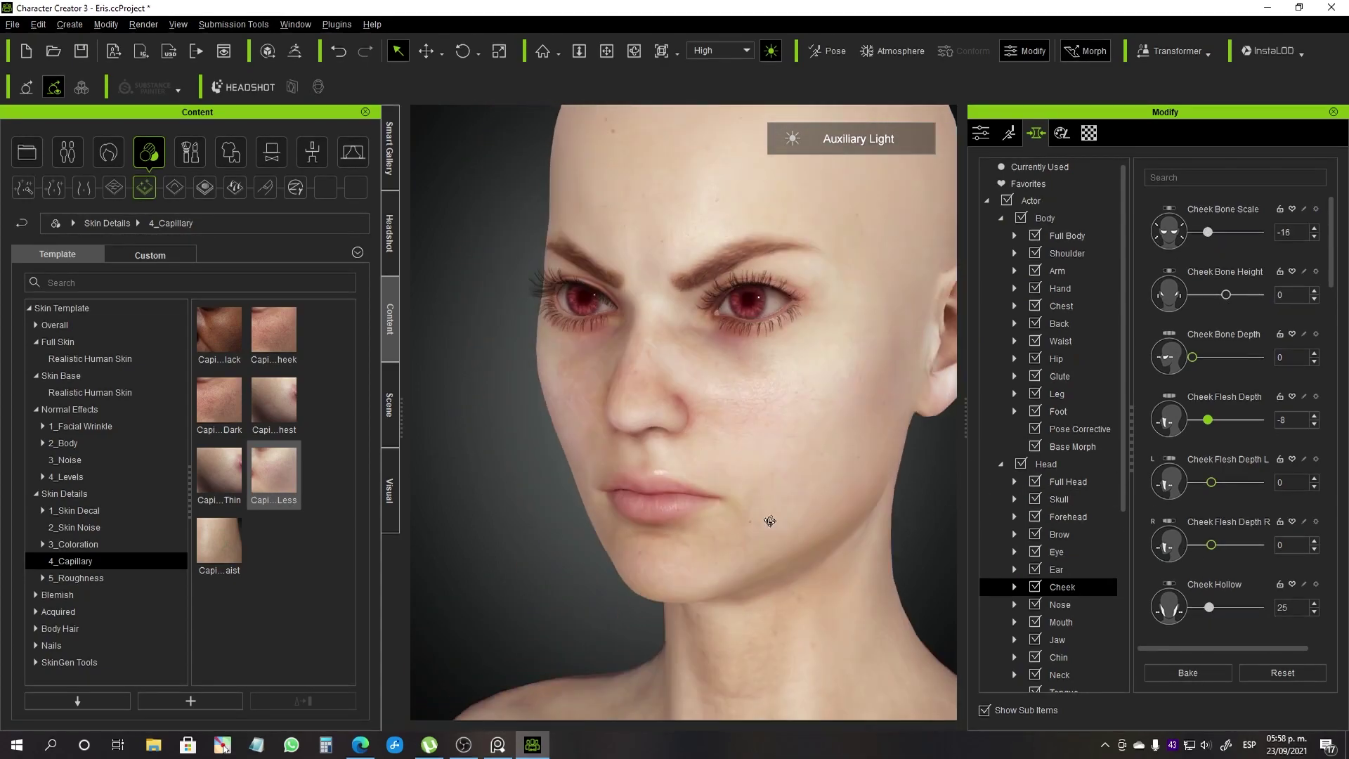
scroll(1203, 559, down, 2)
scroll(1203, 558, down, 4)
scroll(1203, 562, down, 1)
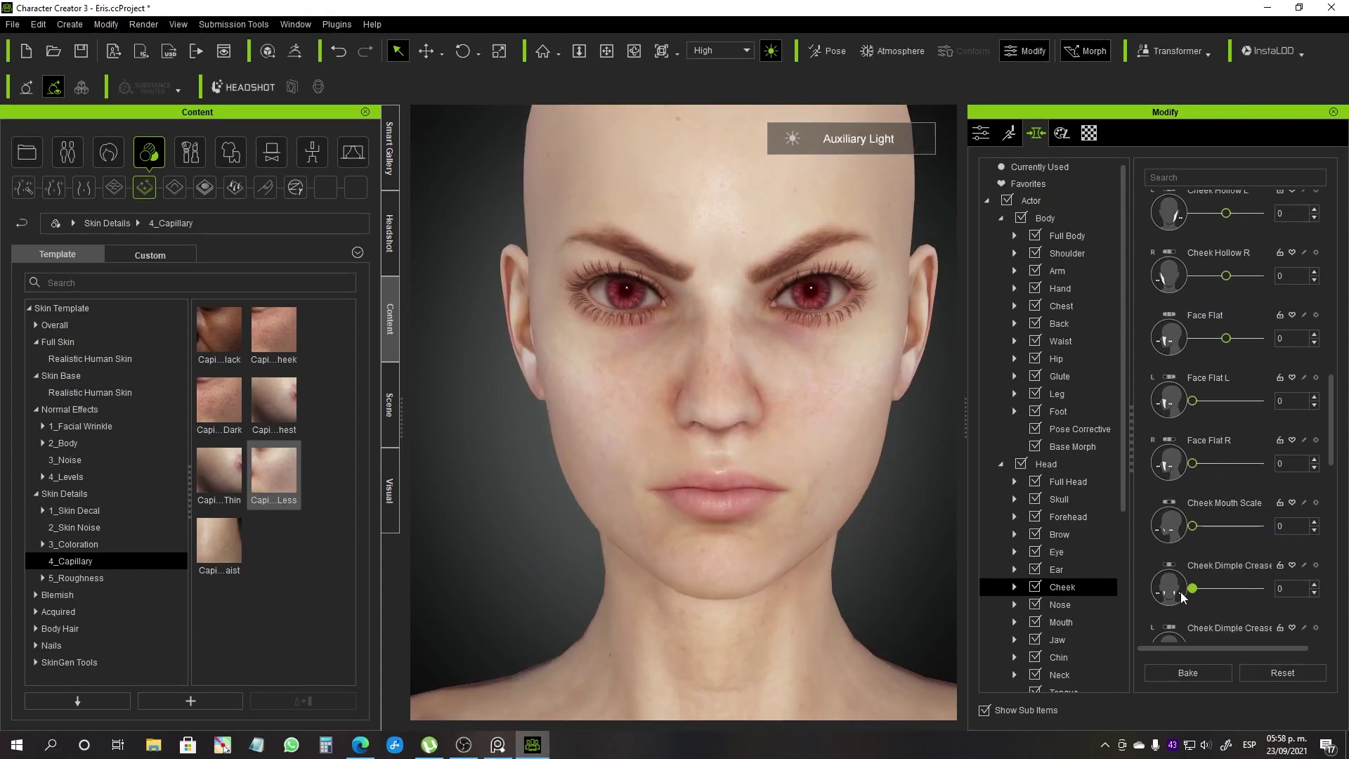
drag(1247, 539, 1194, 526)
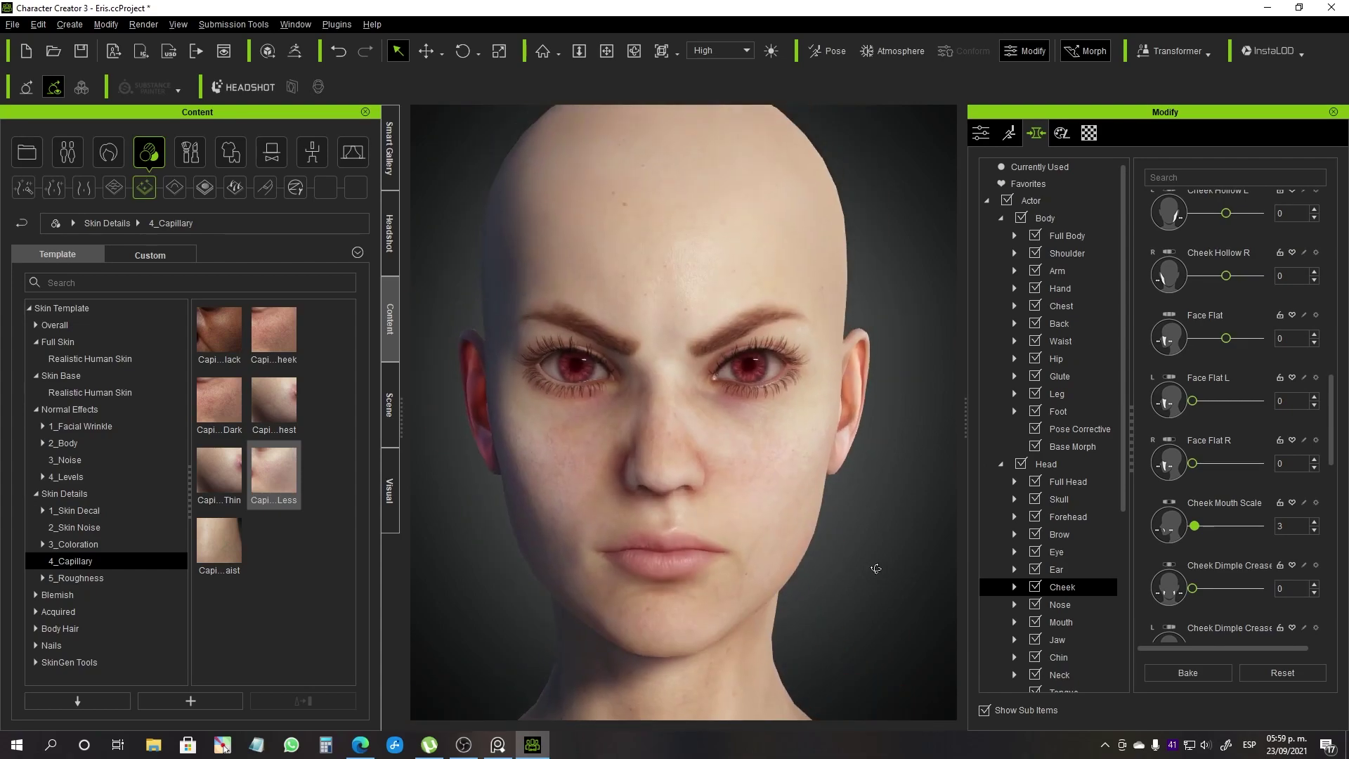
drag(274, 471, 888, 468)
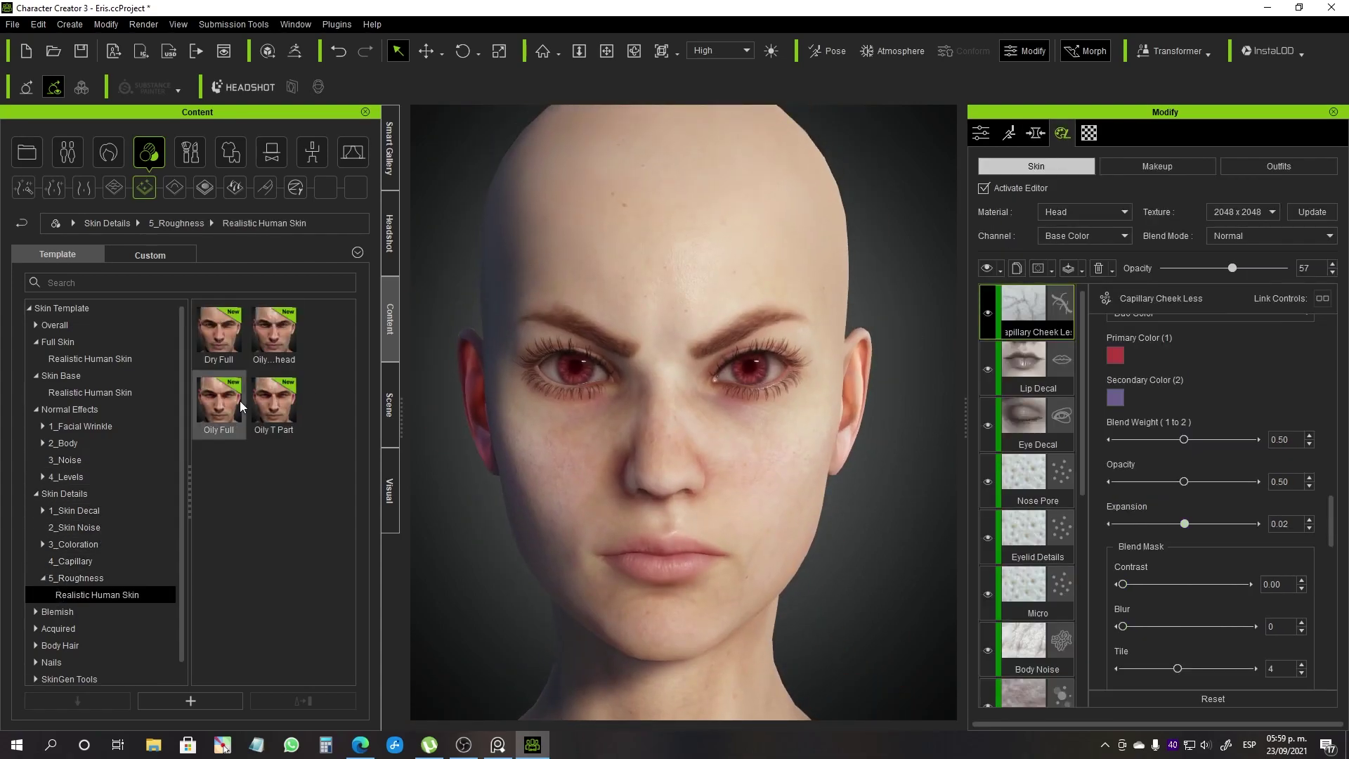
- Apply the Dry Full and Oily Forehead roughness presets to the face and adjust their sliders
drag(218, 330, 518, 482)
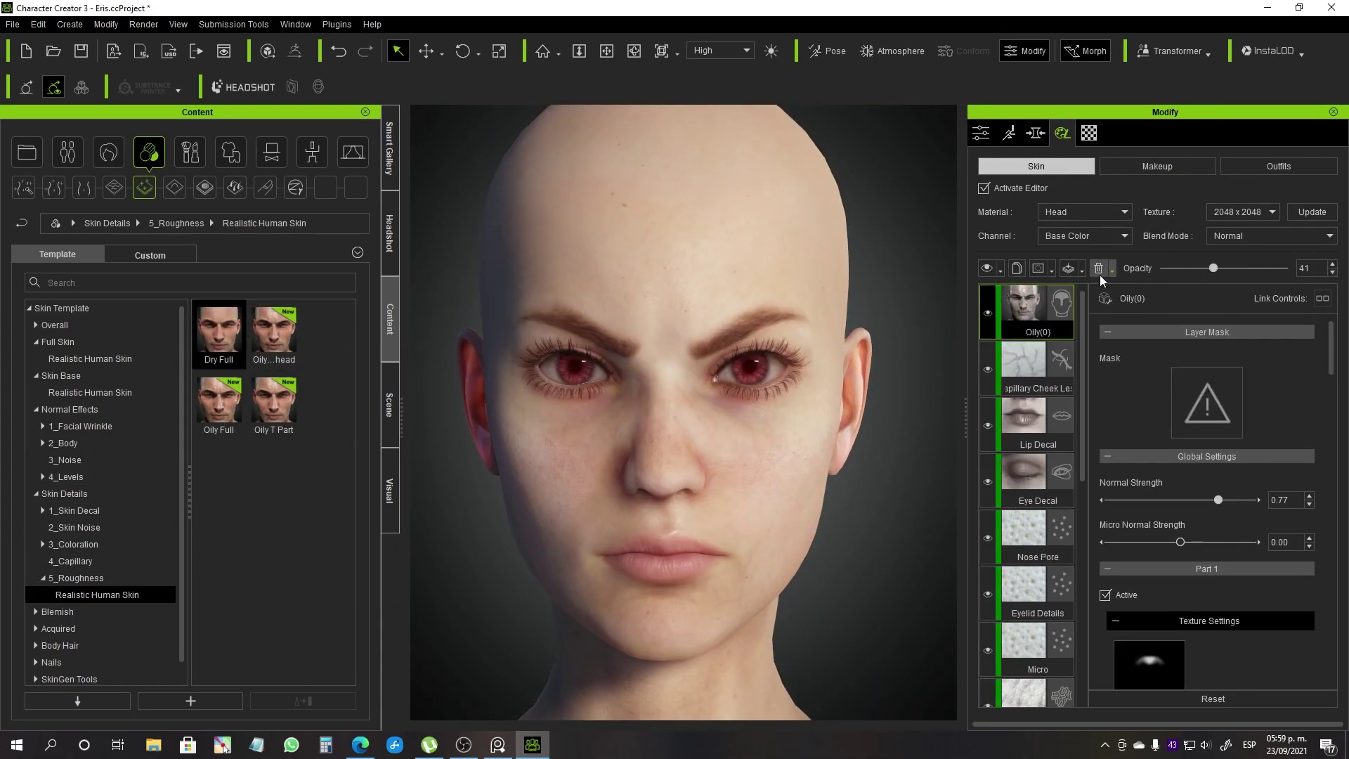
double_click(281, 327)
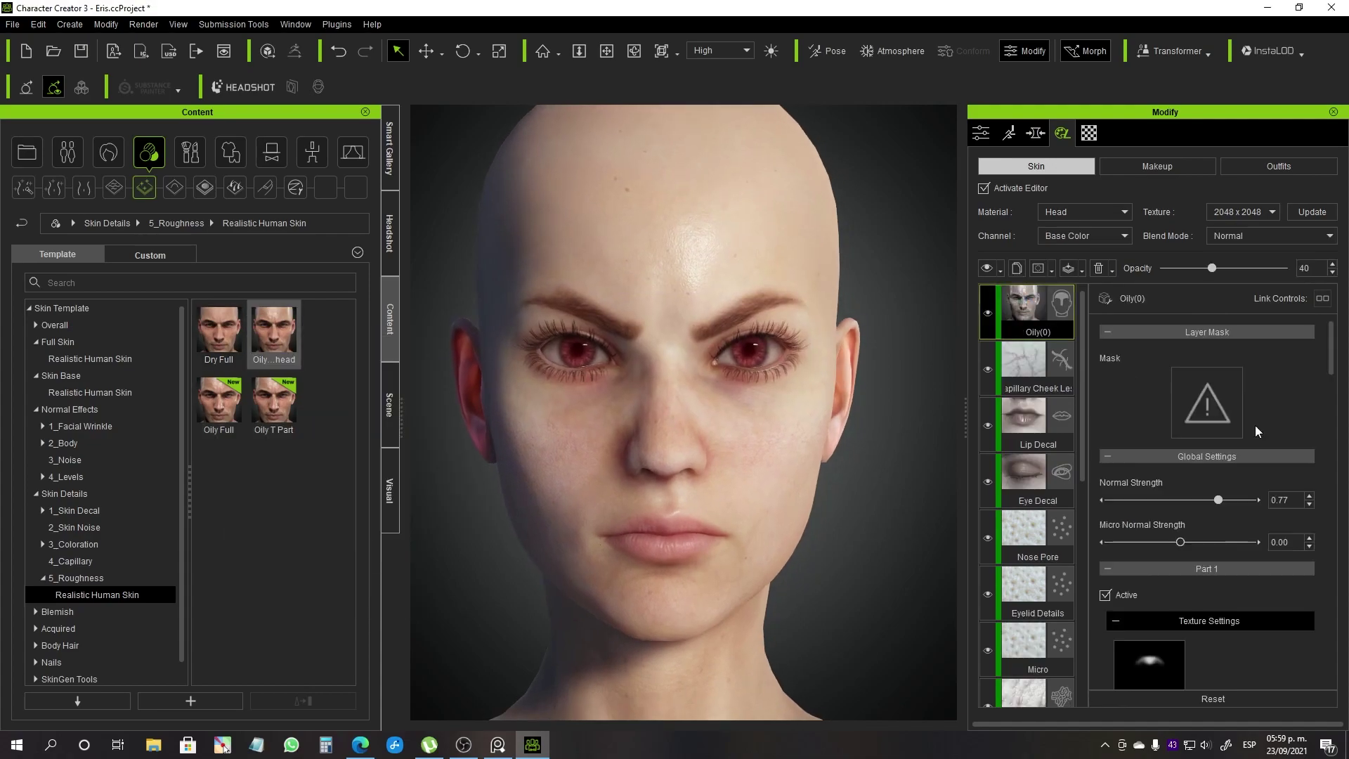
drag(1203, 270, 1194, 270)
scroll(1170, 578, down, 3)
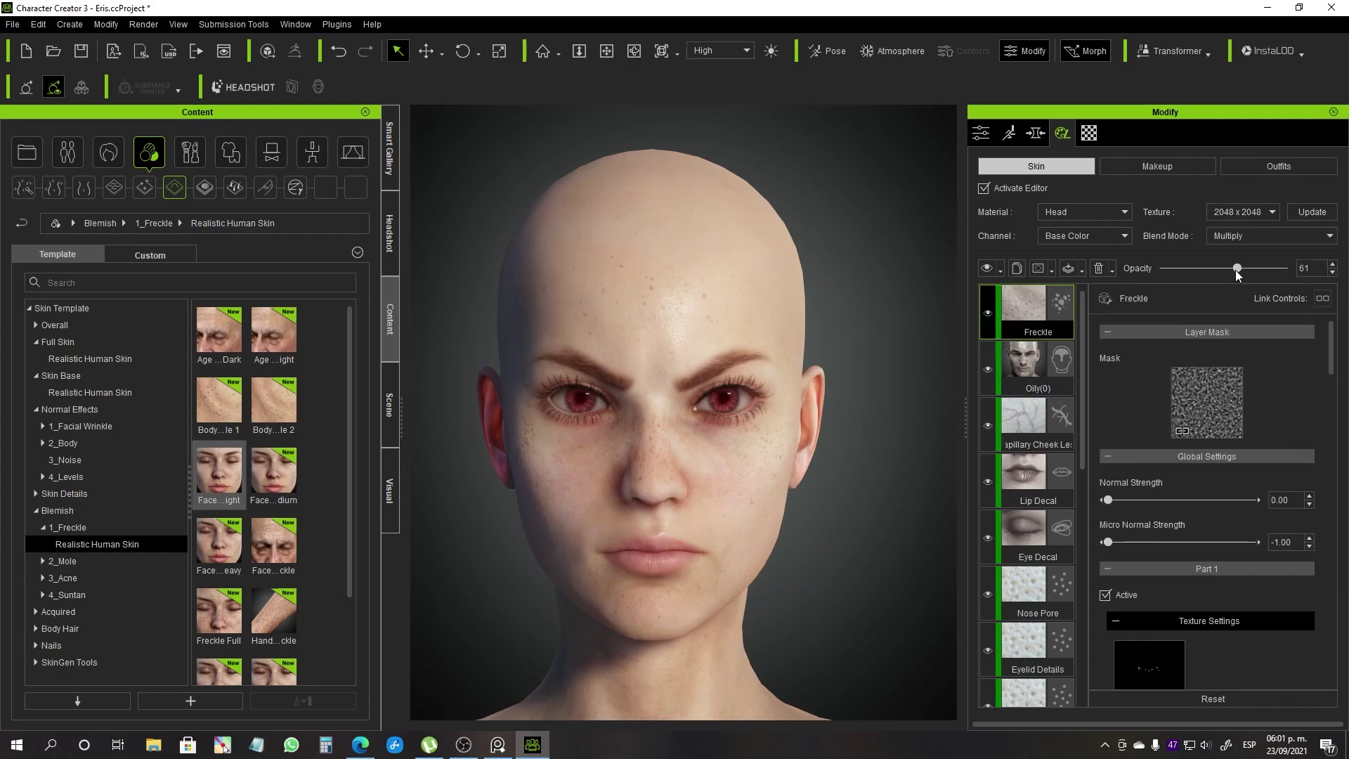
scroll(1256, 545, down, 6)
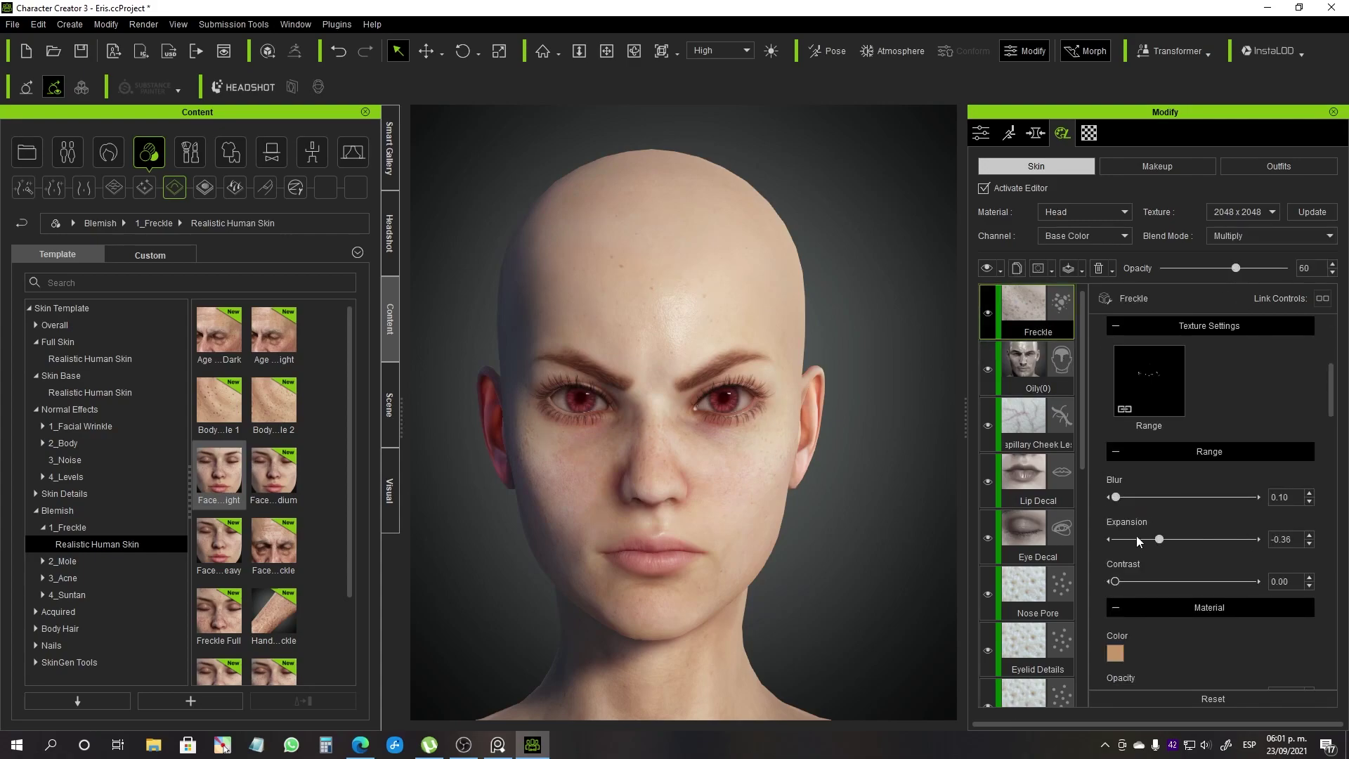
scroll(1152, 562, down, 2)
scroll(1166, 548, down, 3)
scroll(1180, 534, down, 5)
scroll(1192, 522, up, 5)
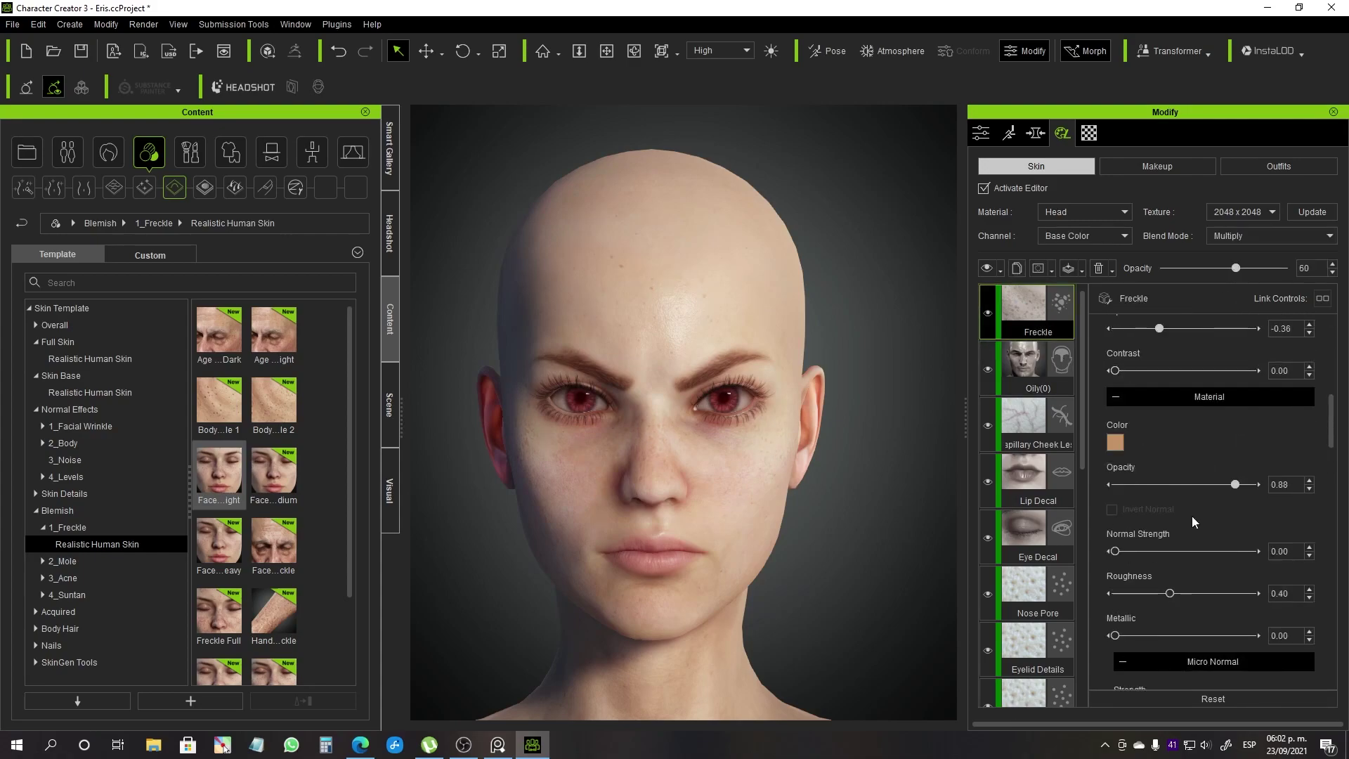
scroll(1180, 491, up, 3)
drag(1159, 455, 1162, 455)
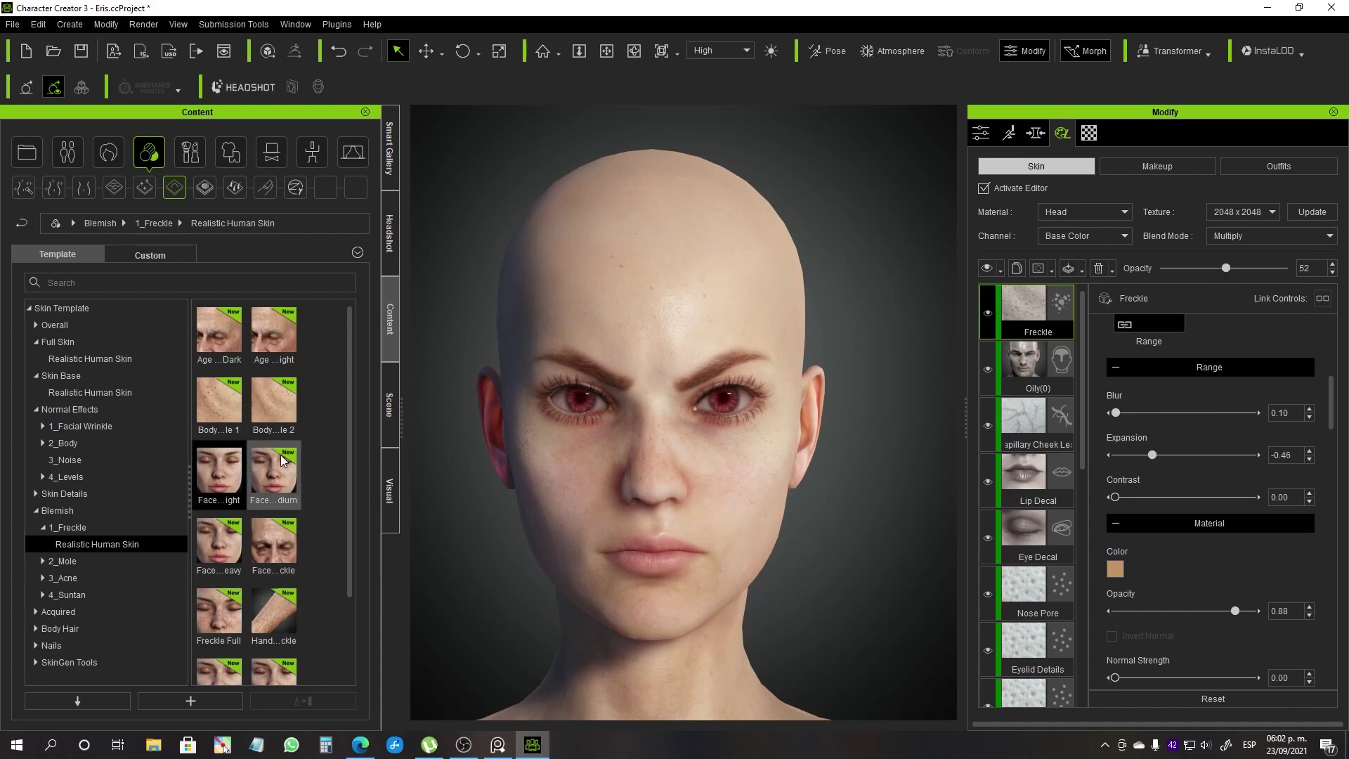
- Add the Freckle 01 preset to the face, accepting the layer-limit warning
click(21, 223)
drag(273, 330, 725, 345)
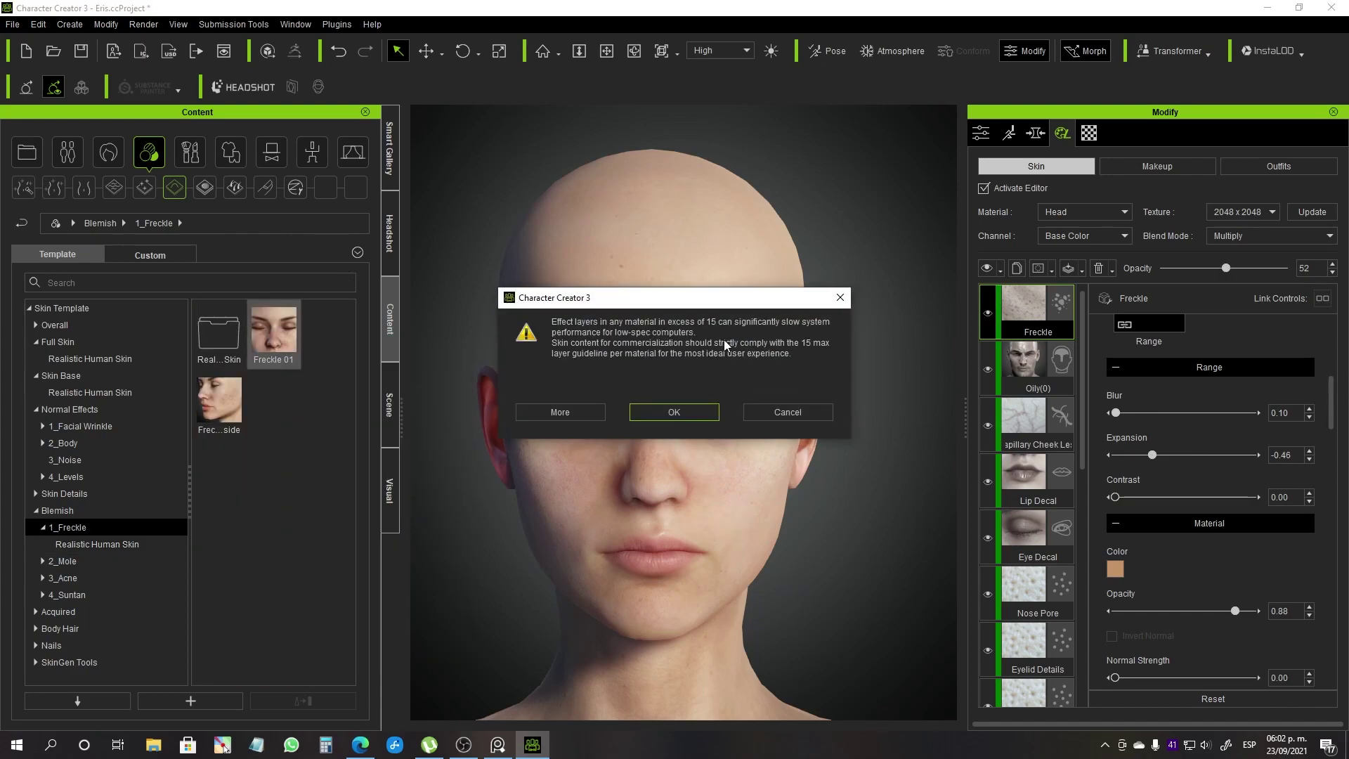
click(712, 413)
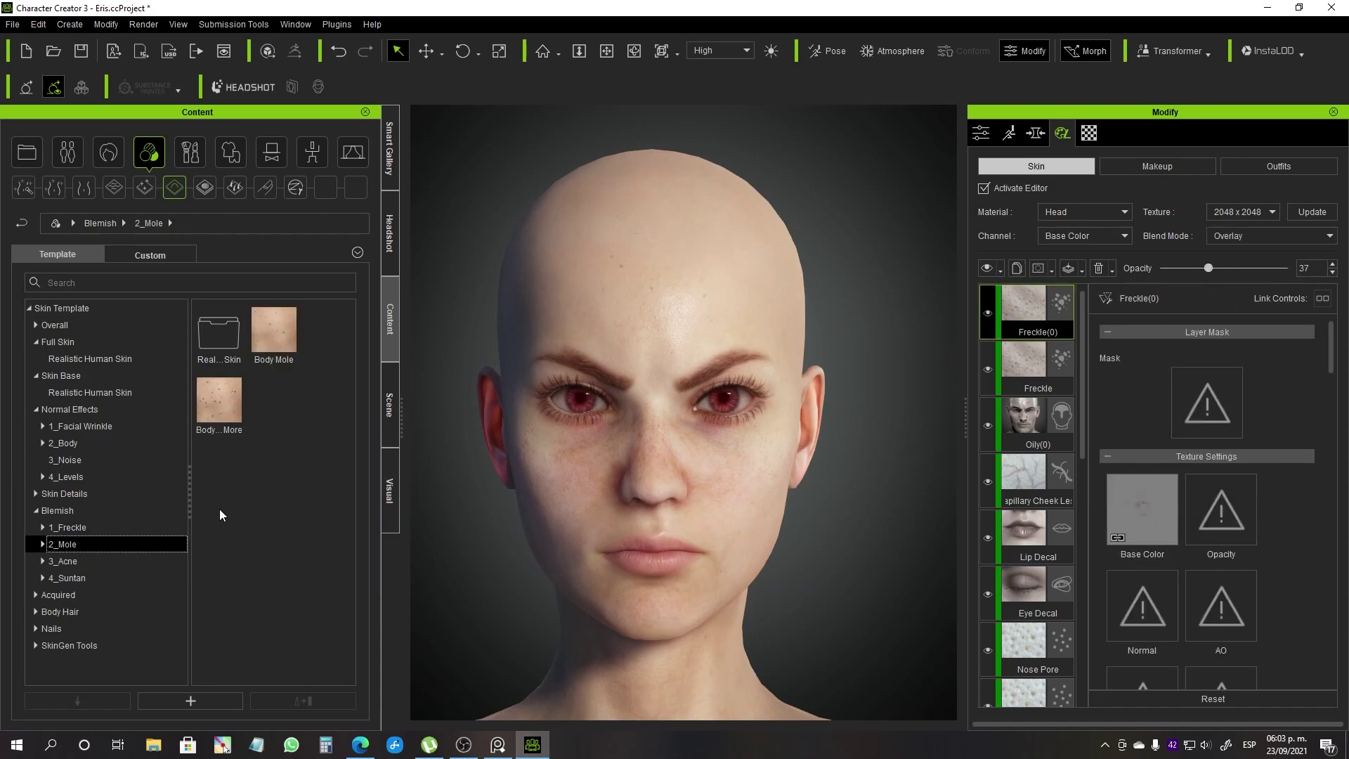
- Apply the Body Mole presets to the body as a new mole layer
drag(274, 330, 681, 352)
double_click(218, 330)
drag(273, 330, 632, 422)
click(560, 404)
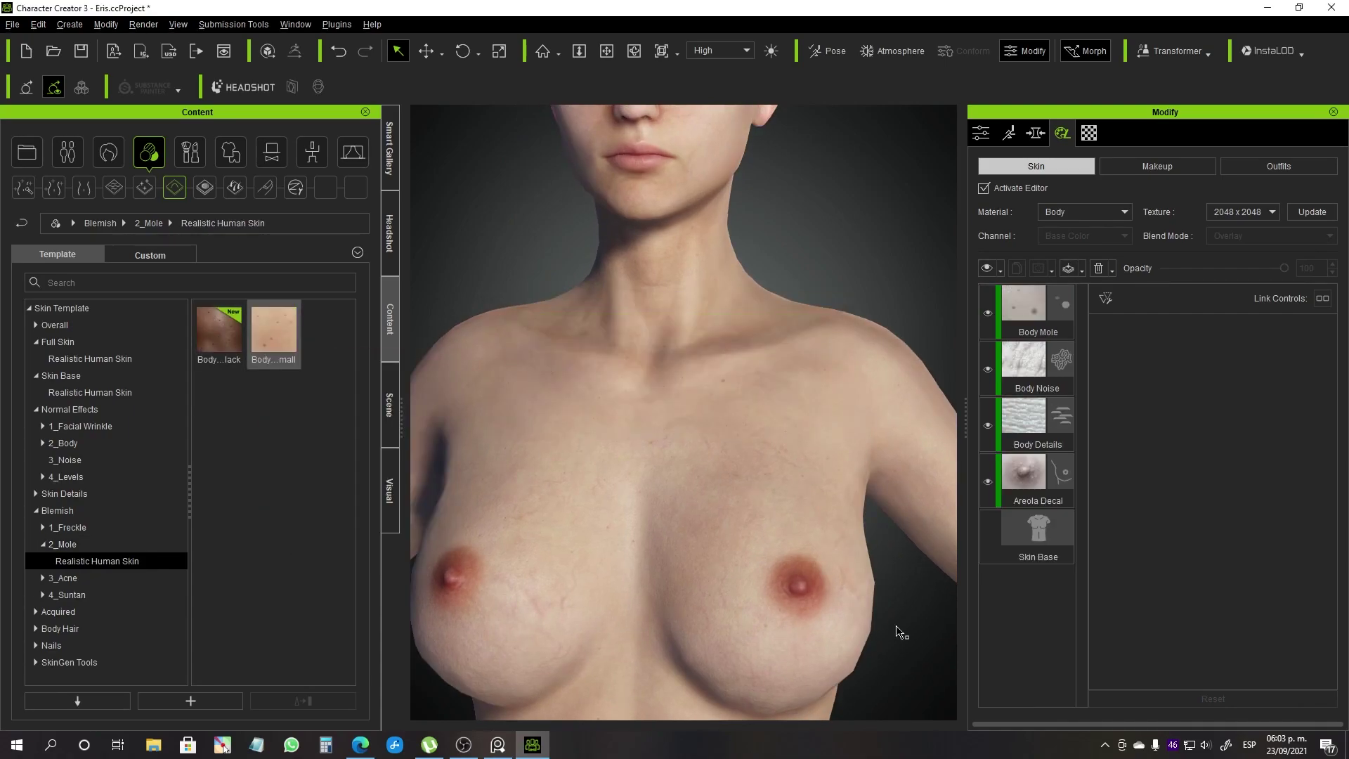
right_drag(899, 632, 711, 443)
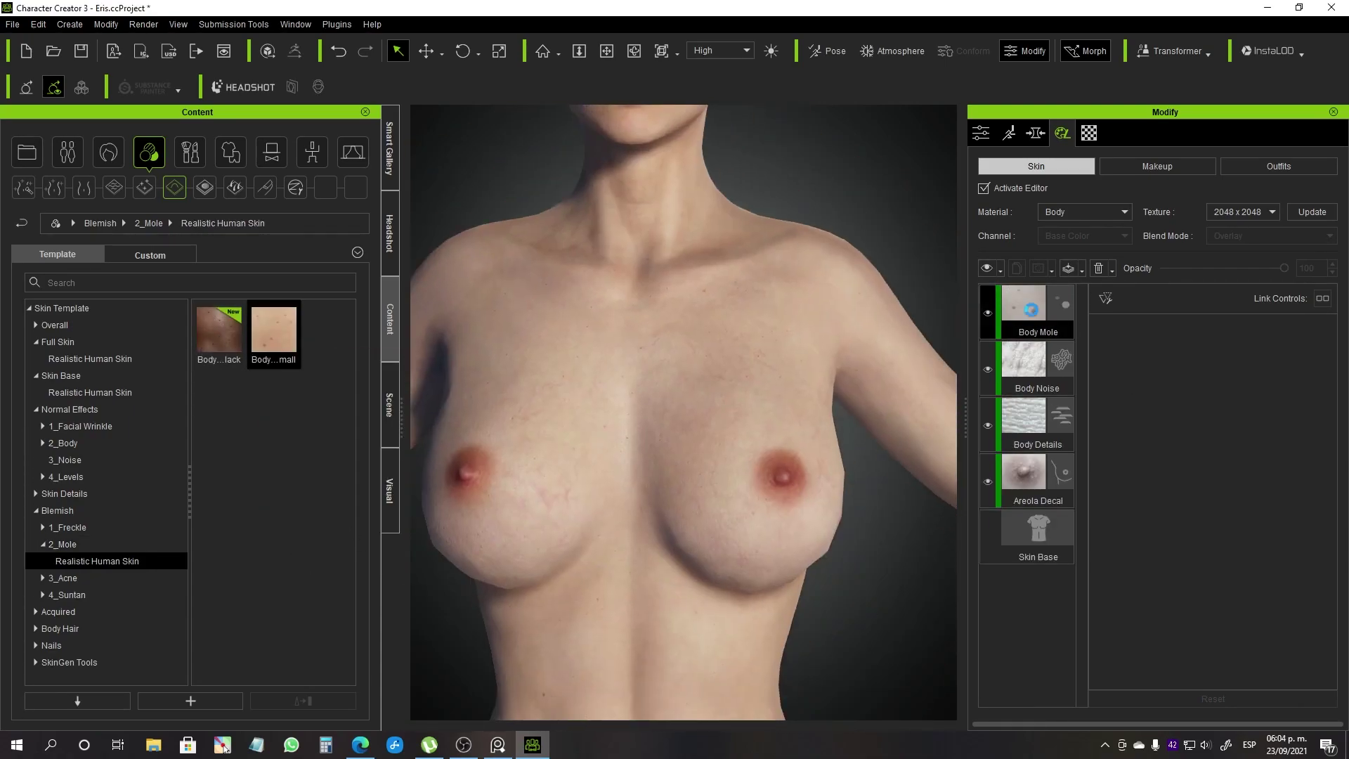
- Set the mole layer to Tile 5, Opacity 68 and Random Remove 0.86
click(1309, 607)
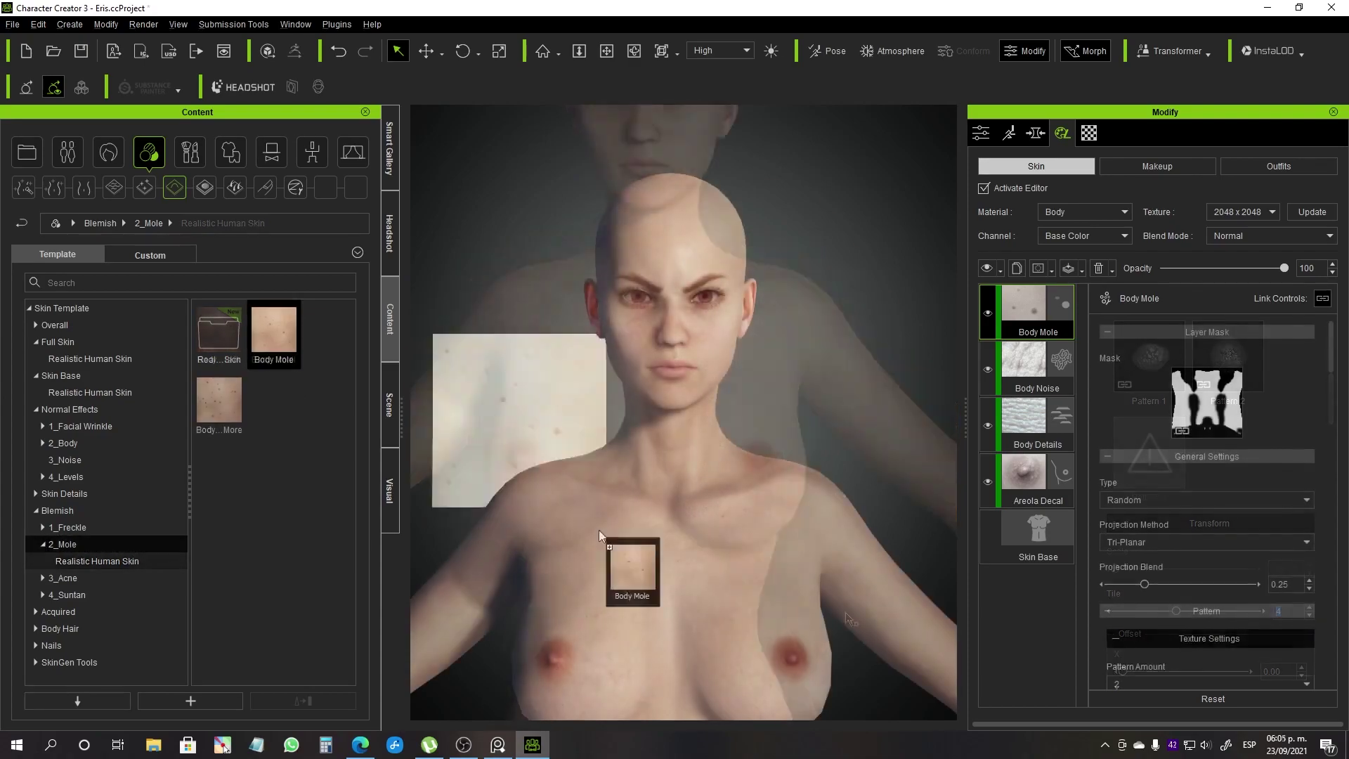
scroll(1192, 550, down, 8)
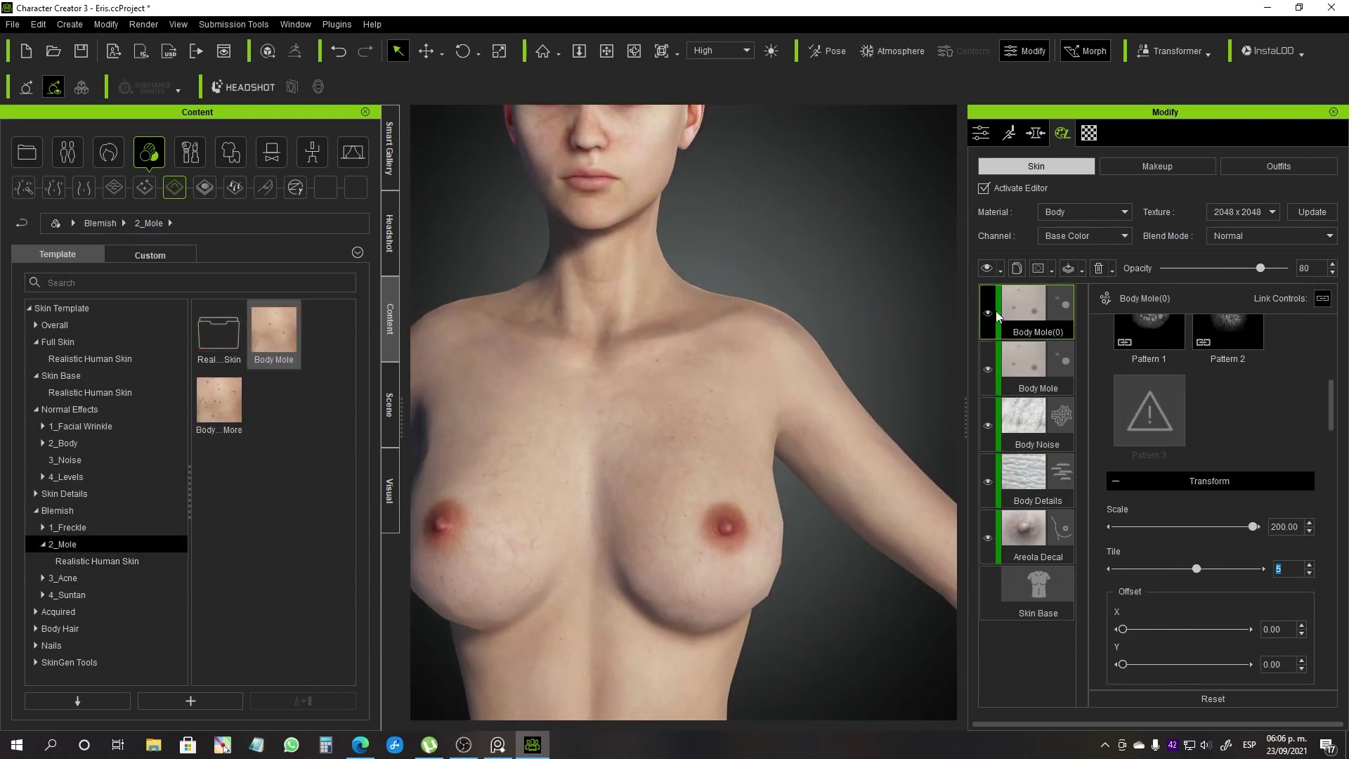
drag(1259, 268, 1245, 269)
scroll(1185, 632, down, 5)
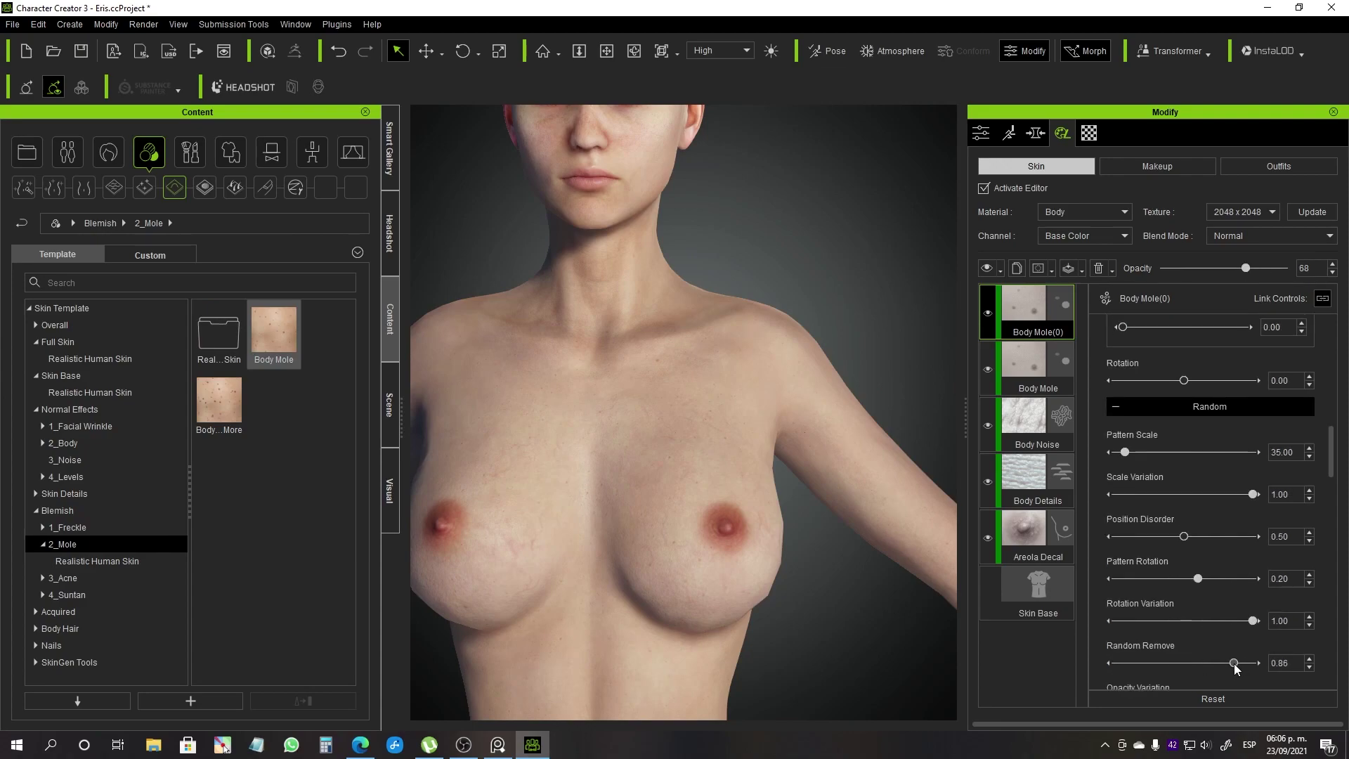
scroll(1234, 668, down, 1)
- Apply the Face Acne template to the head, choose its colour and set rotation variation 0.90
click(76, 581)
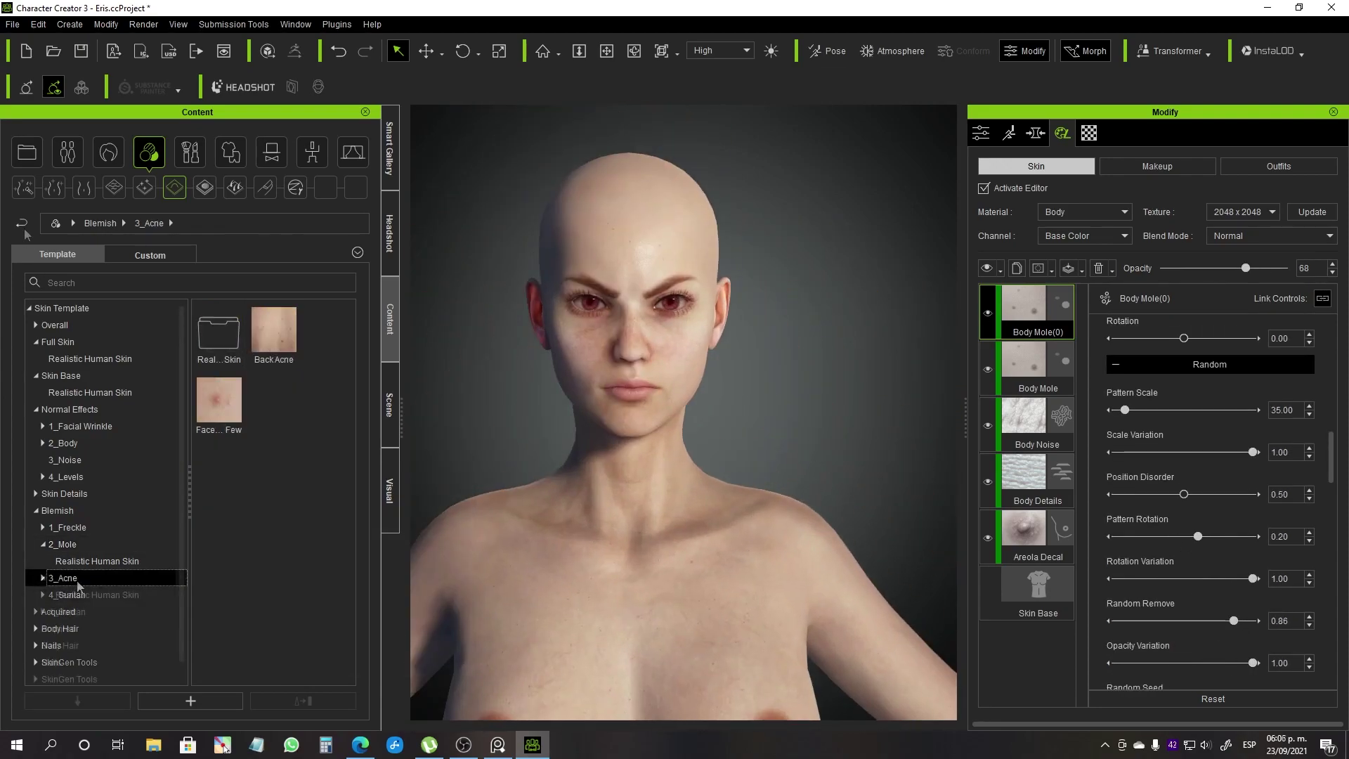
drag(218, 400, 645, 420)
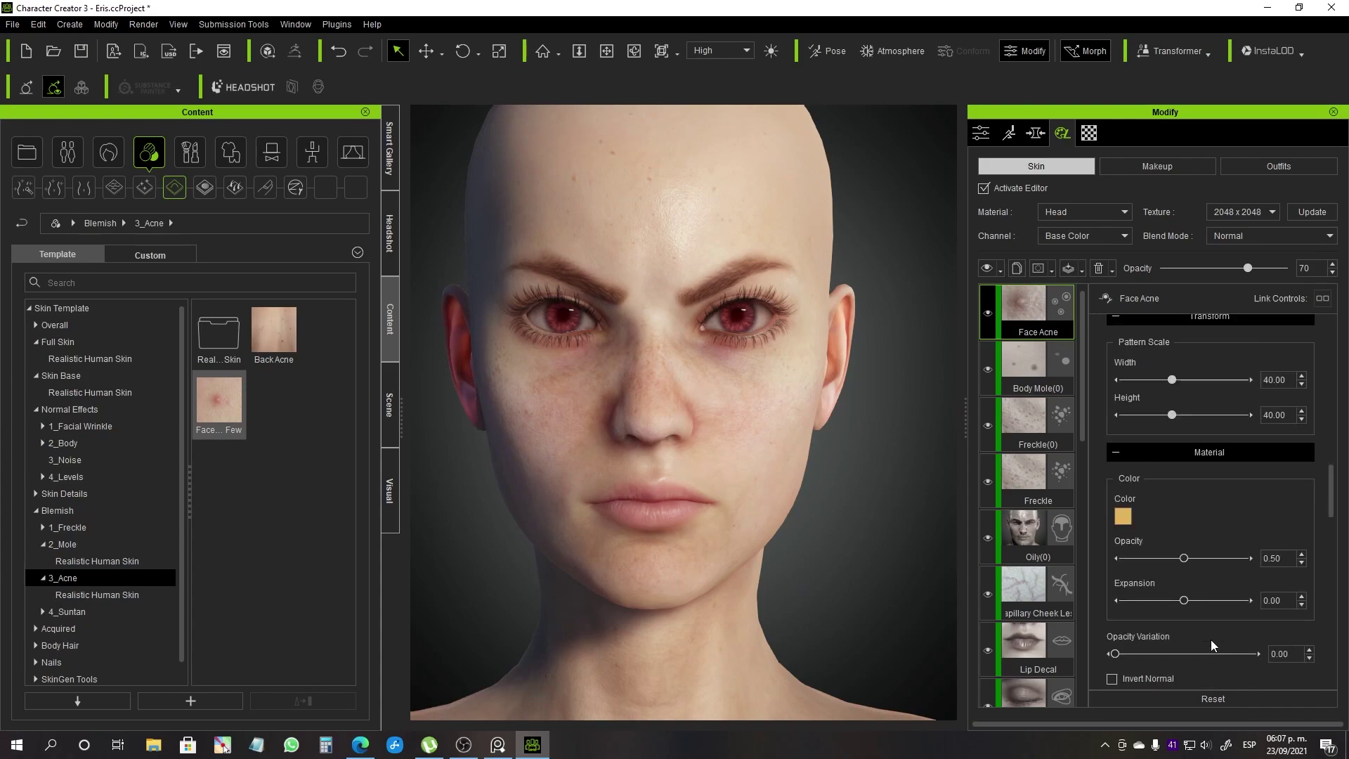
scroll(1209, 622, down, 1)
click(1121, 432)
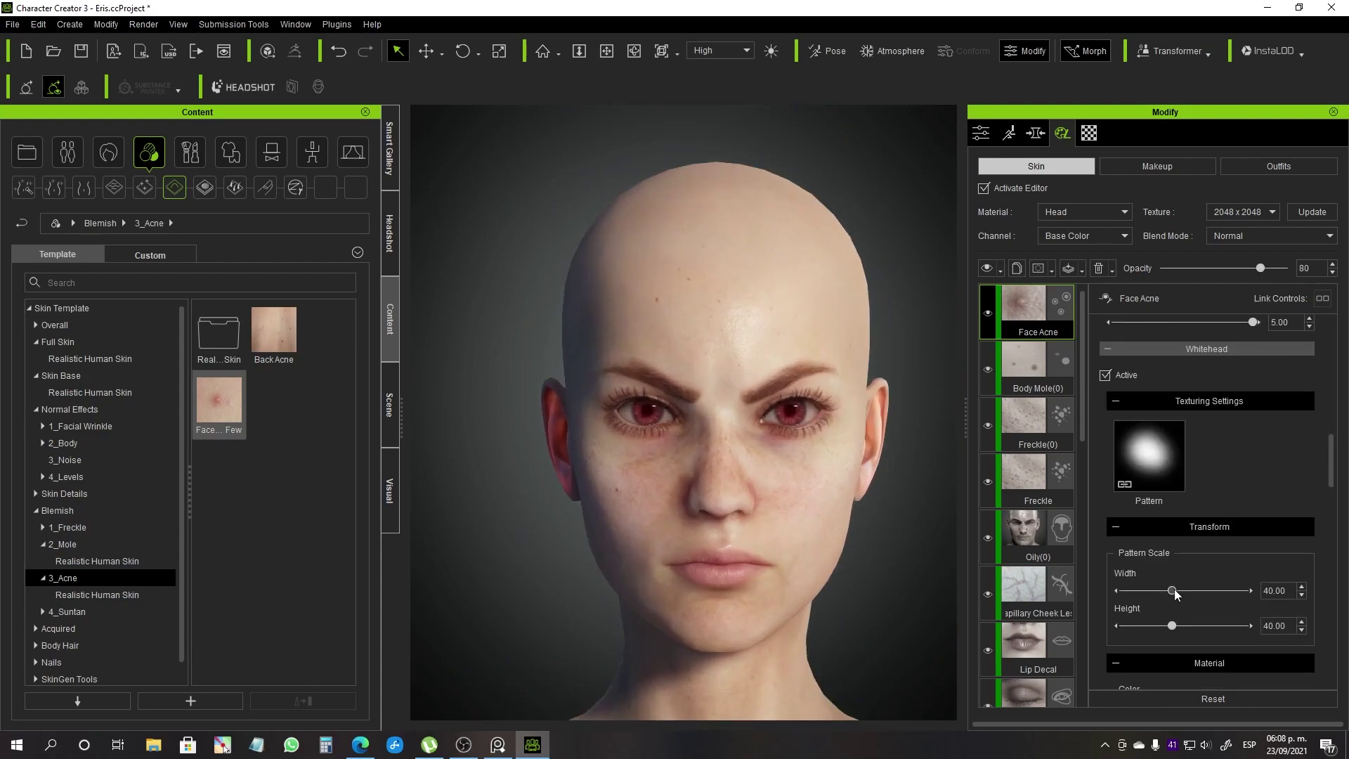
scroll(1229, 637, down, 2)
scroll(1159, 653, down, 2)
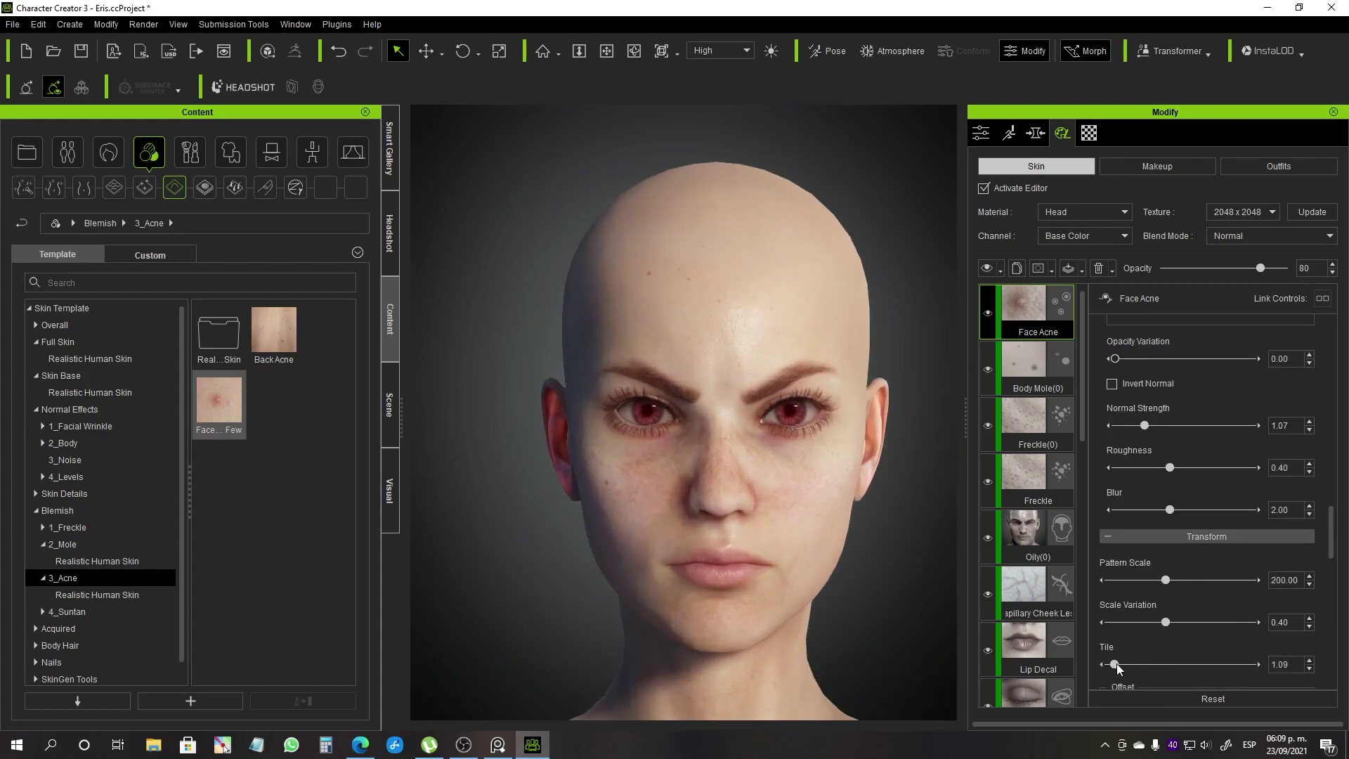
scroll(1165, 625, down, 3)
scroll(1199, 521, down, 2)
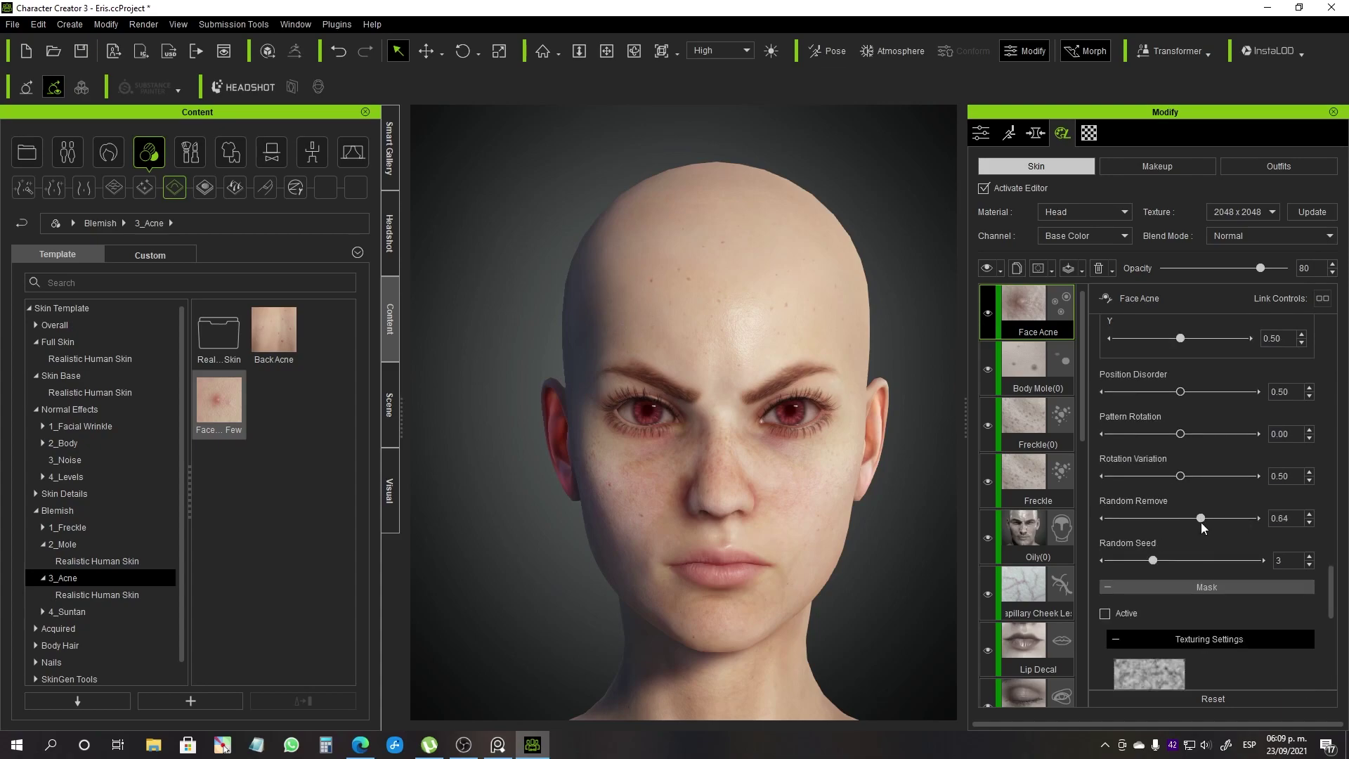
drag(1180, 475, 1229, 477)
scroll(1318, 409, up, 4)
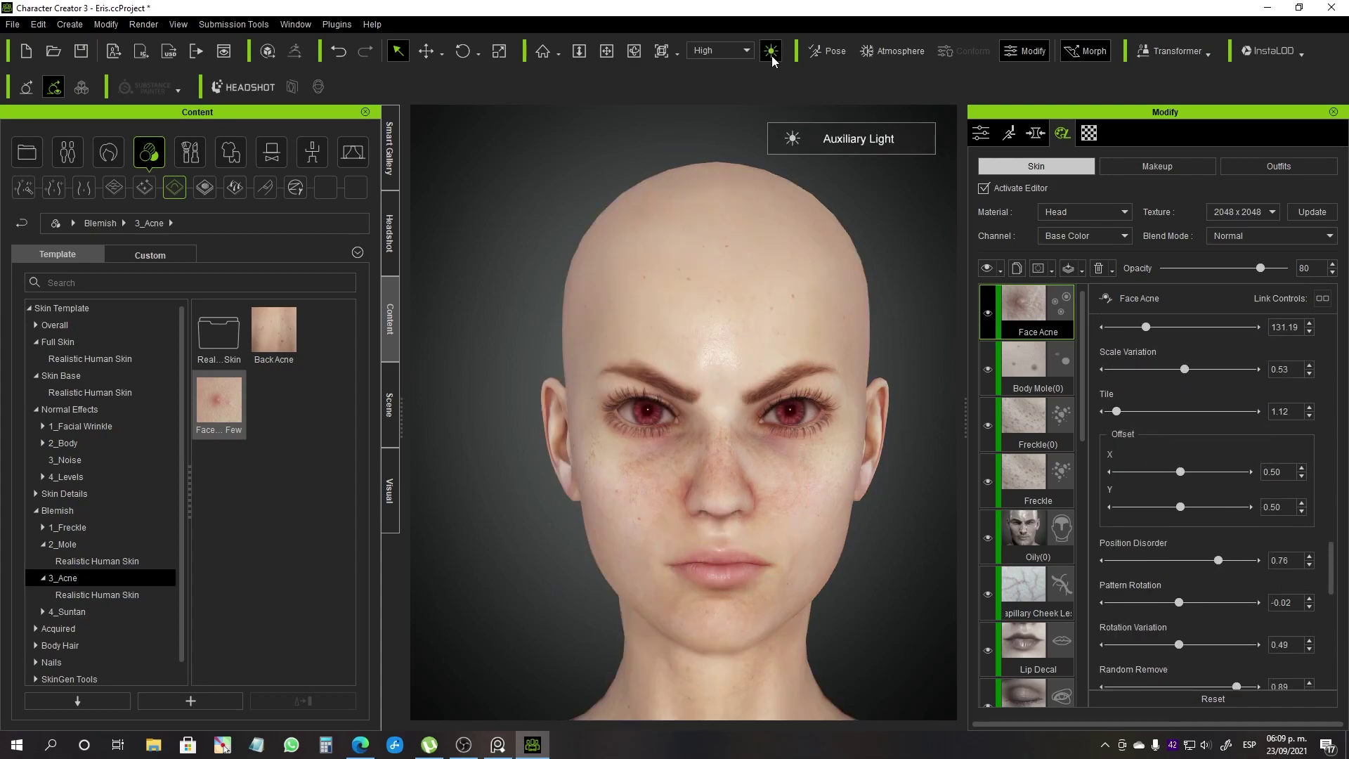
right_drag(808, 491, 847, 569)
scroll(847, 569, up, 2)
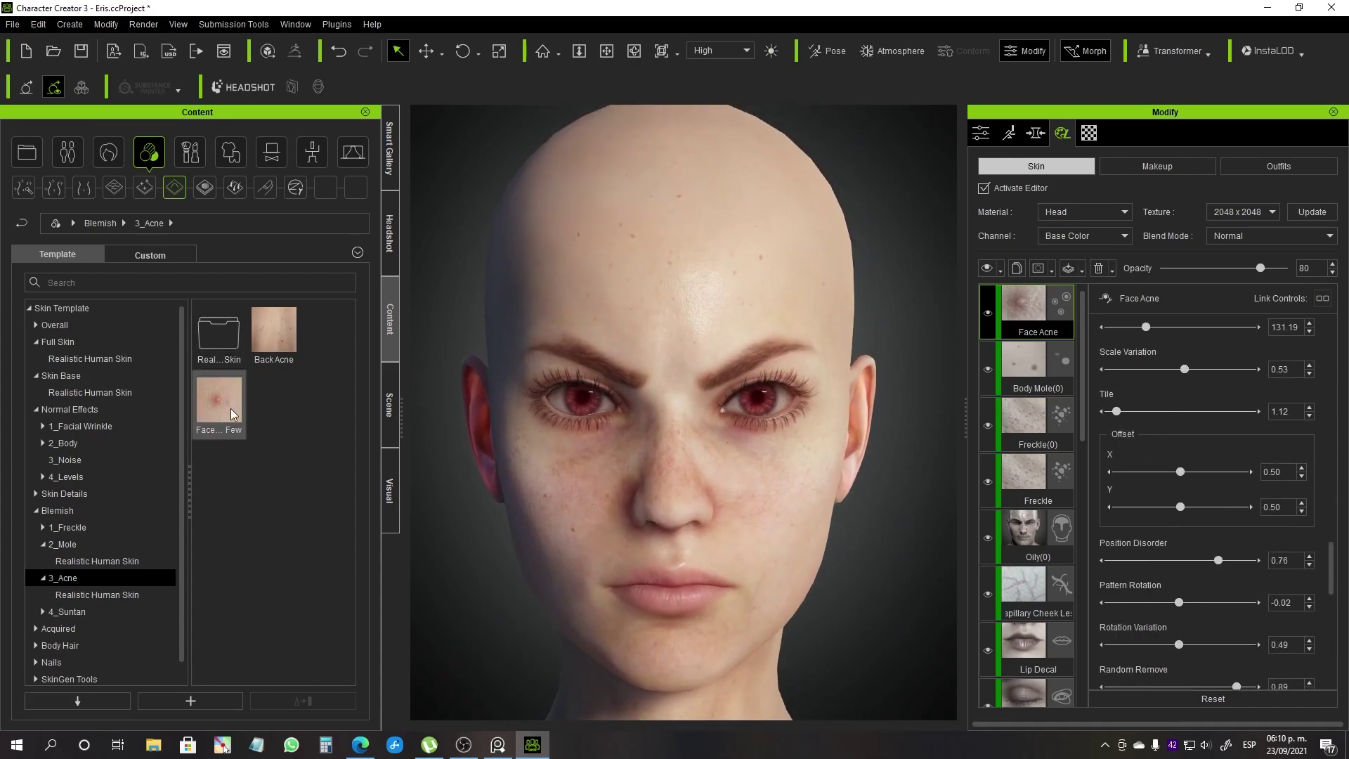
- Add the Face Acne Medium preset and colour its spots red
click(97, 594)
double_click(271, 472)
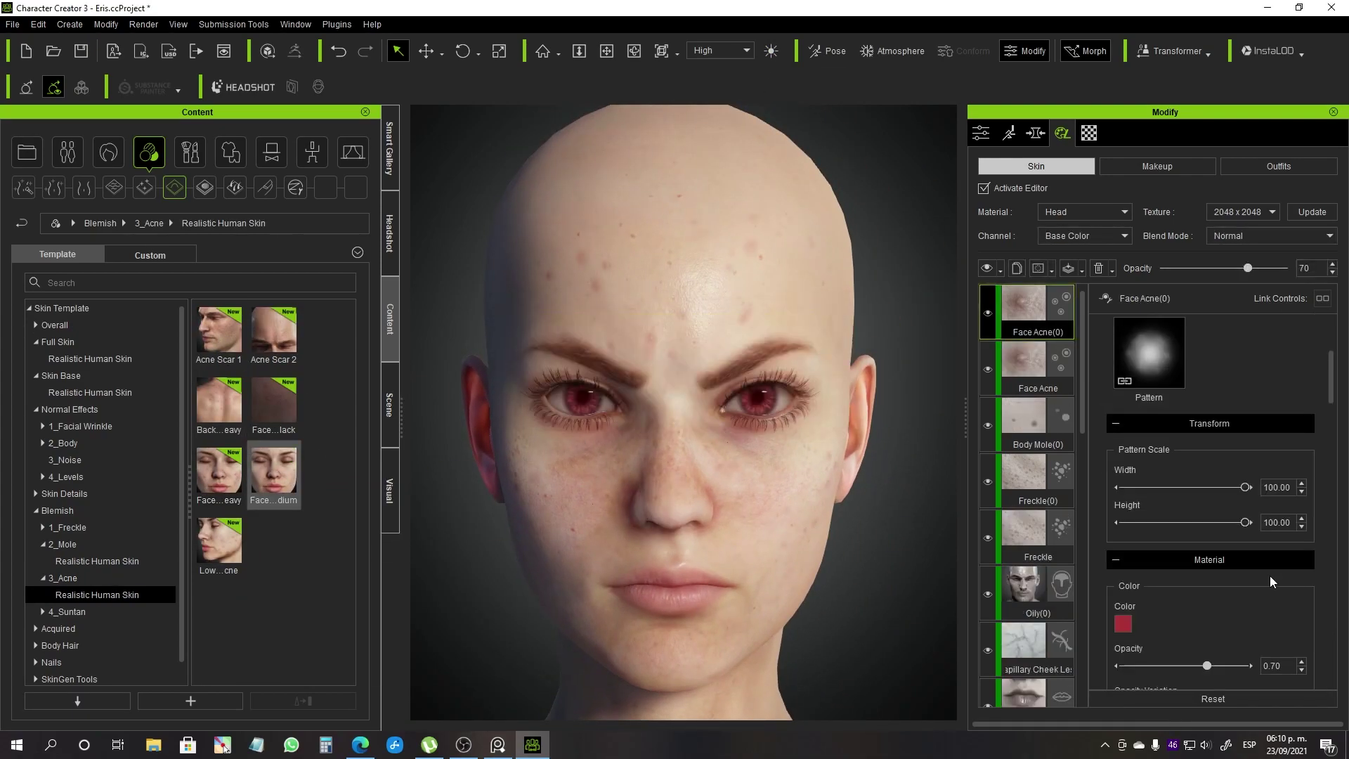
scroll(1207, 548, down, 2)
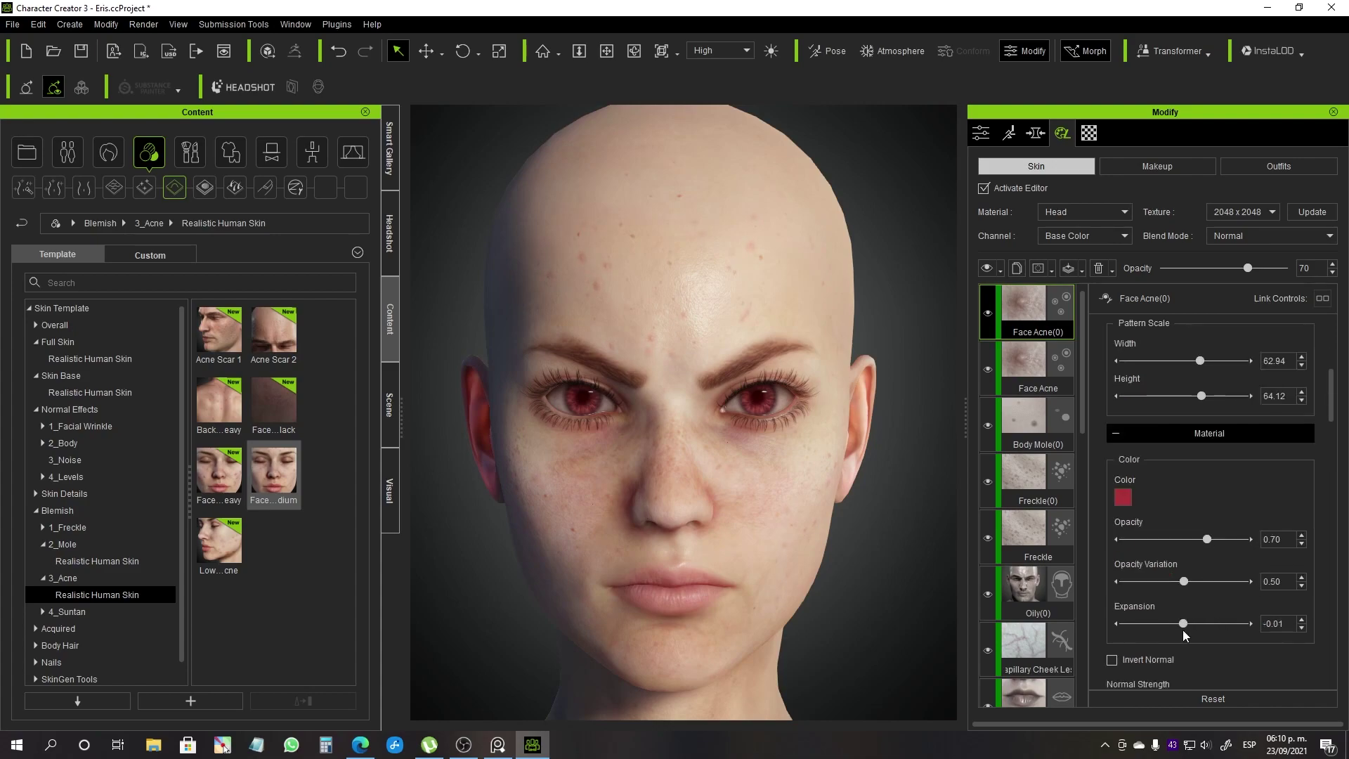
click(1122, 516)
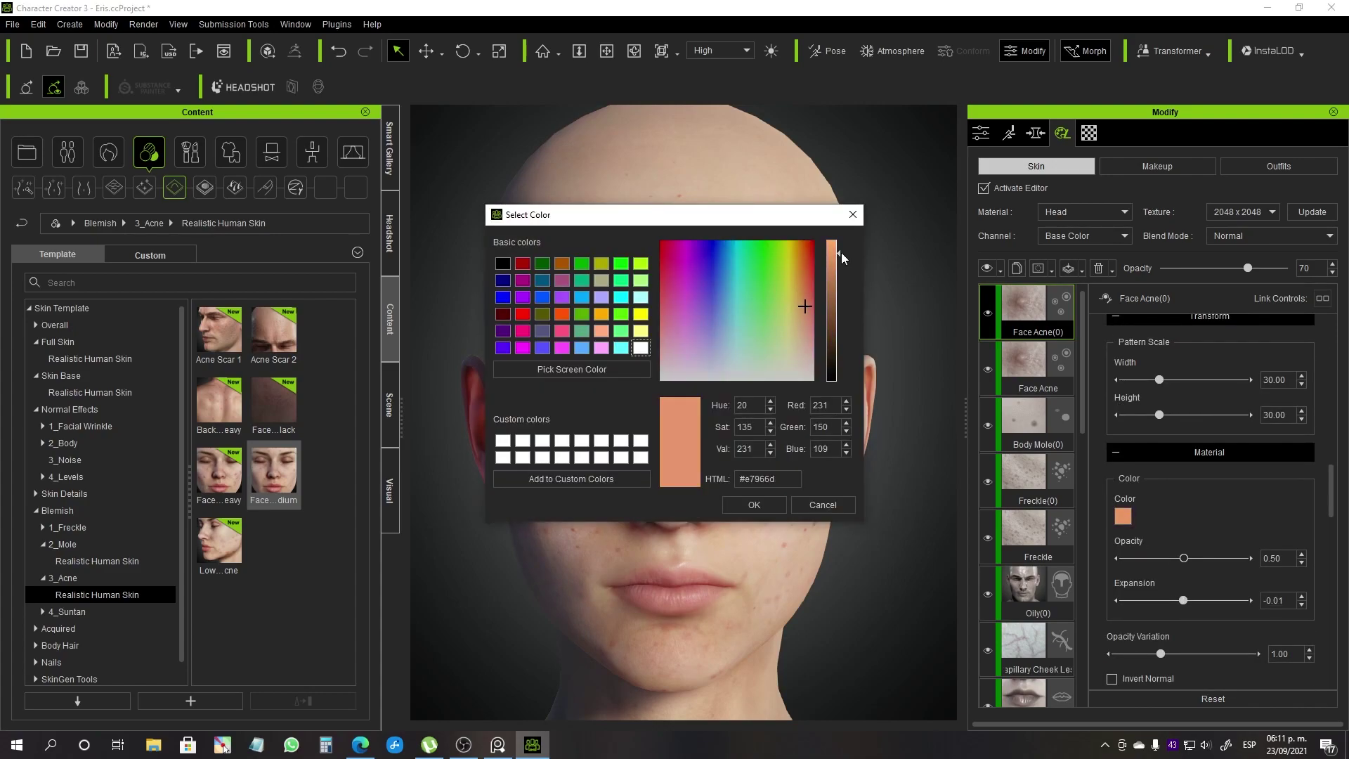
click(754, 504)
scroll(1188, 597, up, 5)
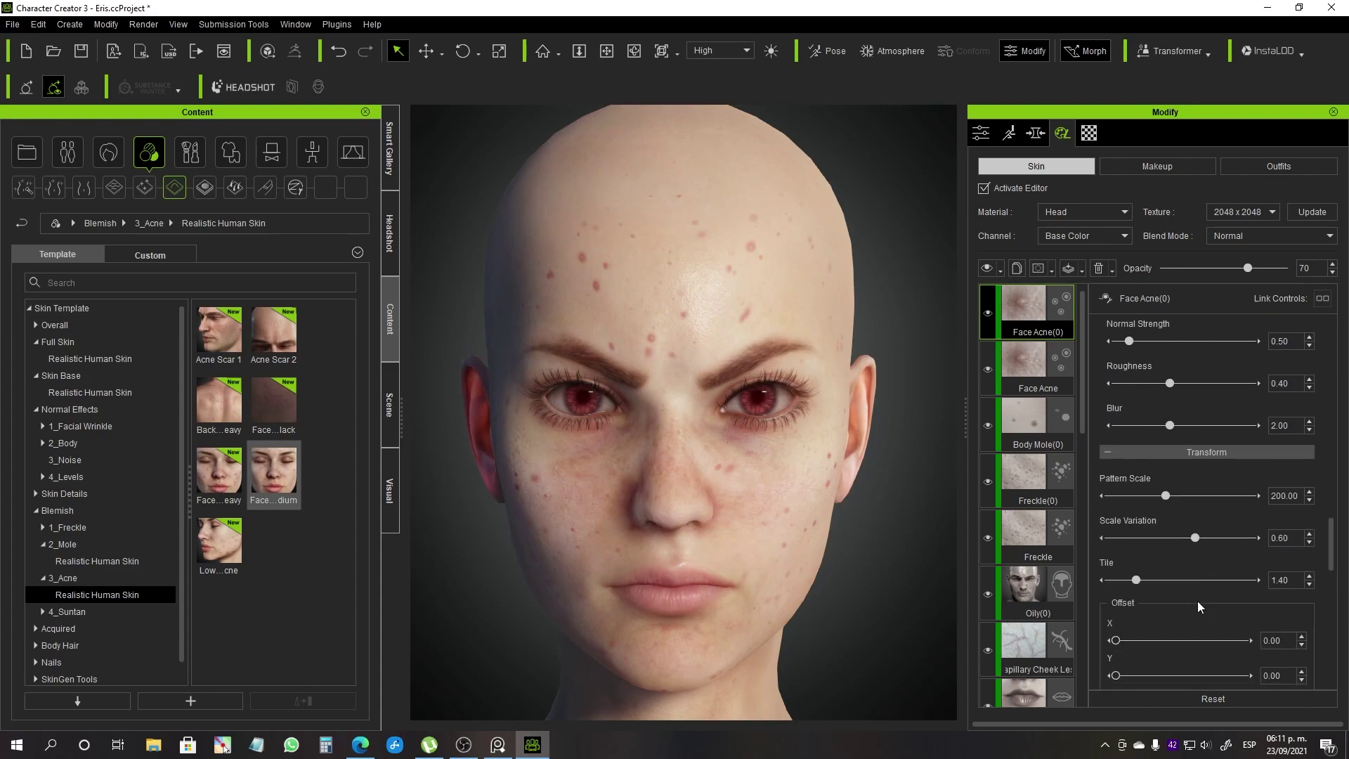
- Set the new acne layer's Pattern Scale to 60 and Opacity to 51
drag(1165, 495, 1145, 499)
scroll(1240, 598, down, 3)
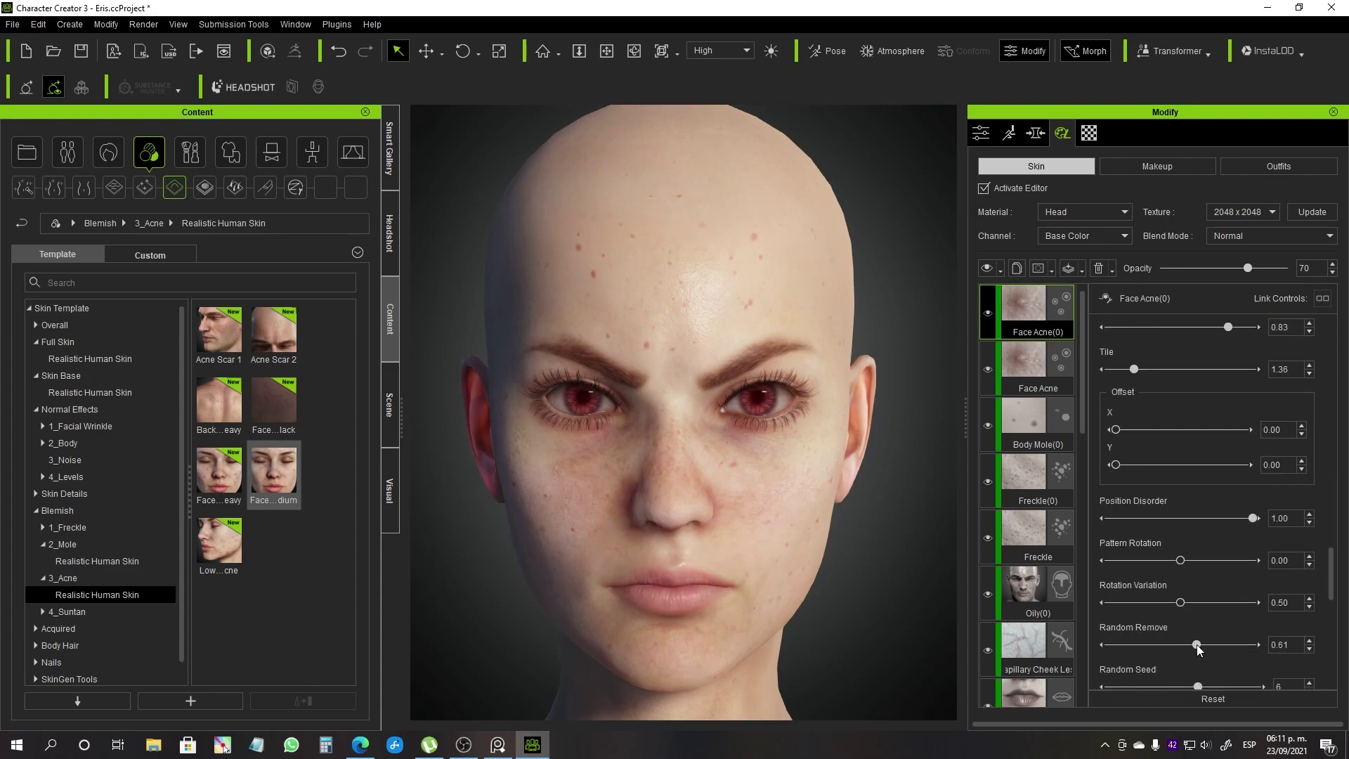
scroll(1178, 625, down, 3)
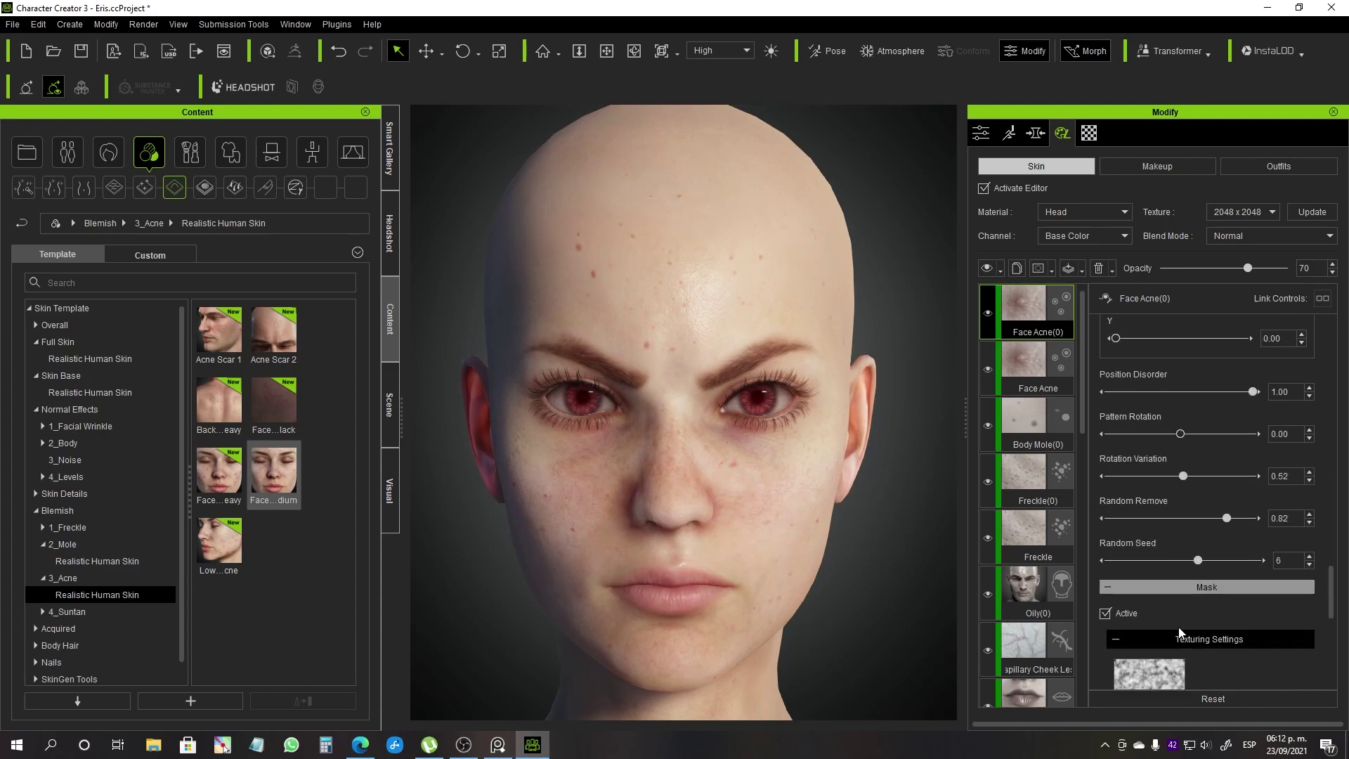
scroll(1174, 625, down, 3)
scroll(1201, 544, down, 3)
scroll(1212, 555, down, 3)
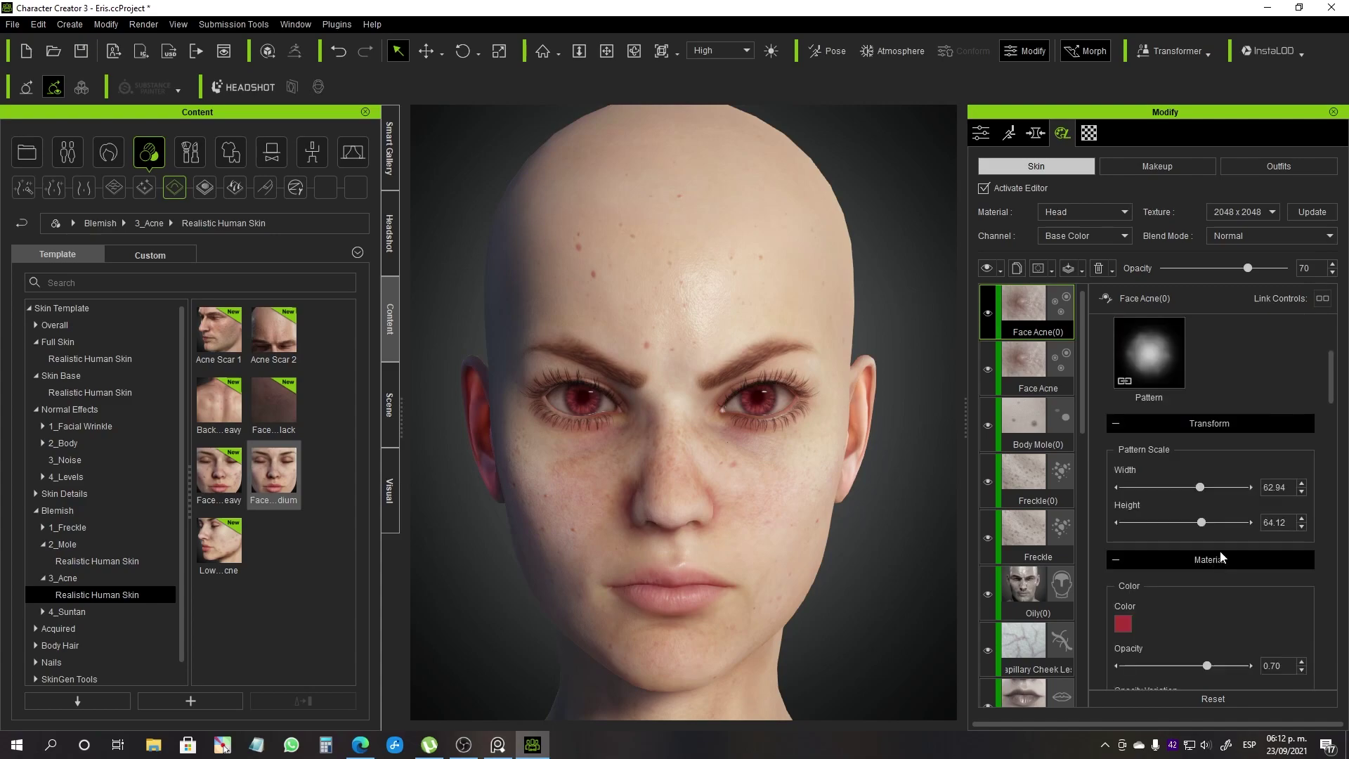
scroll(1176, 550, down, 1)
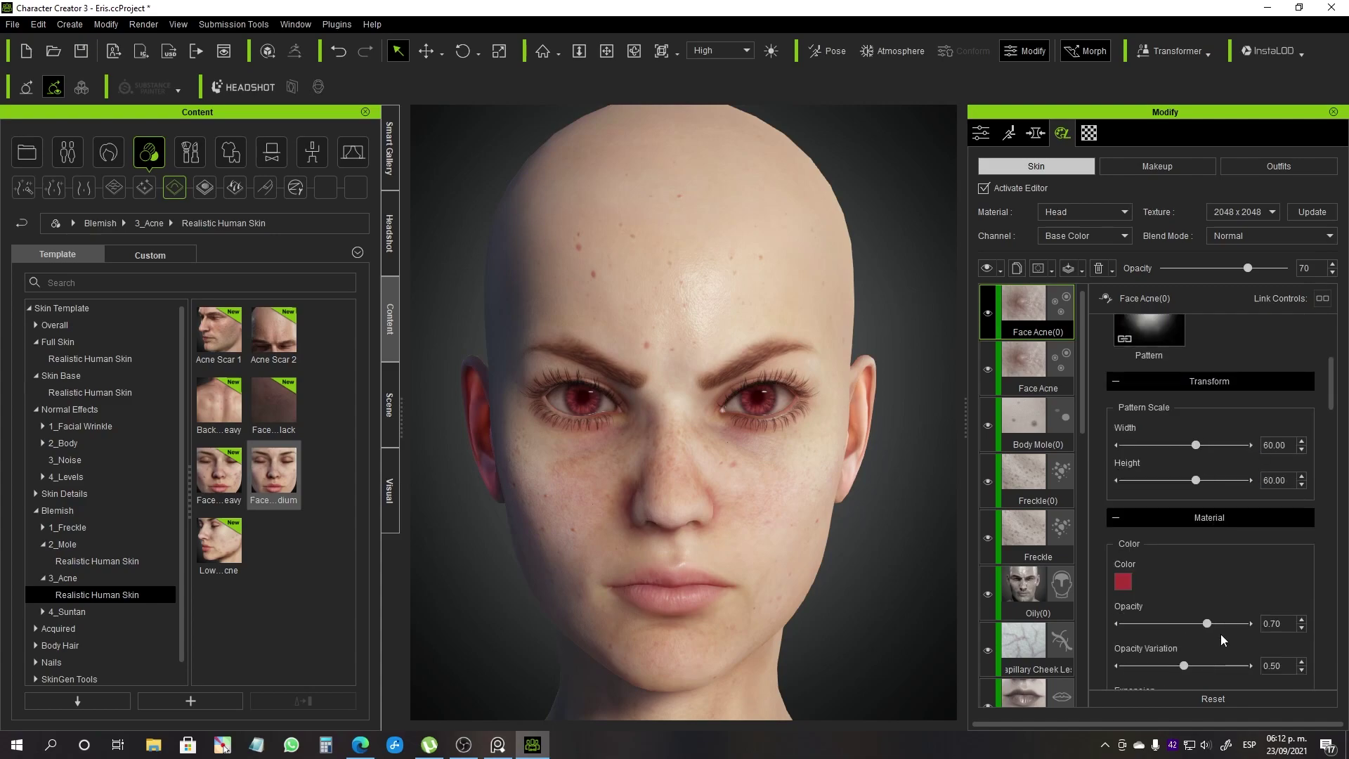
drag(1248, 267, 1210, 268)
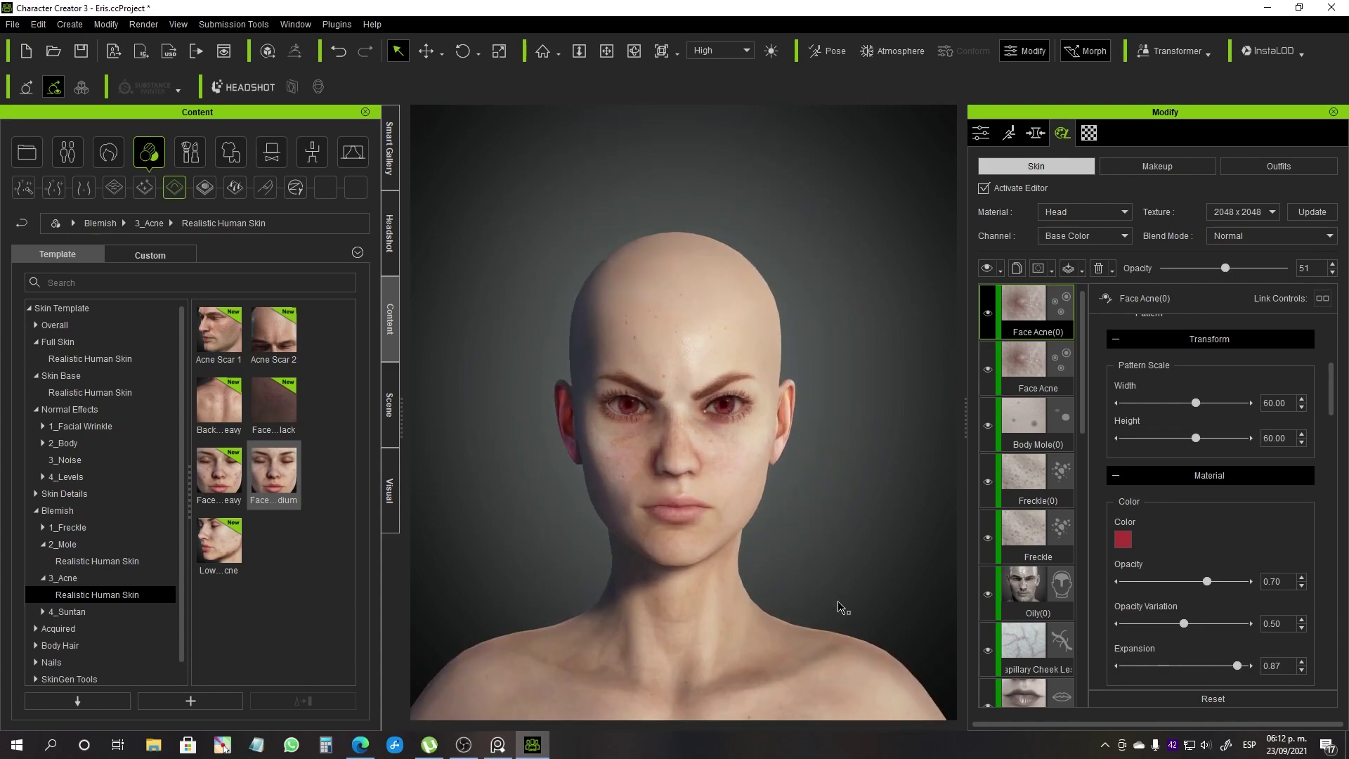
- Apply the light 5_Vascular normal template to the body
click(36, 510)
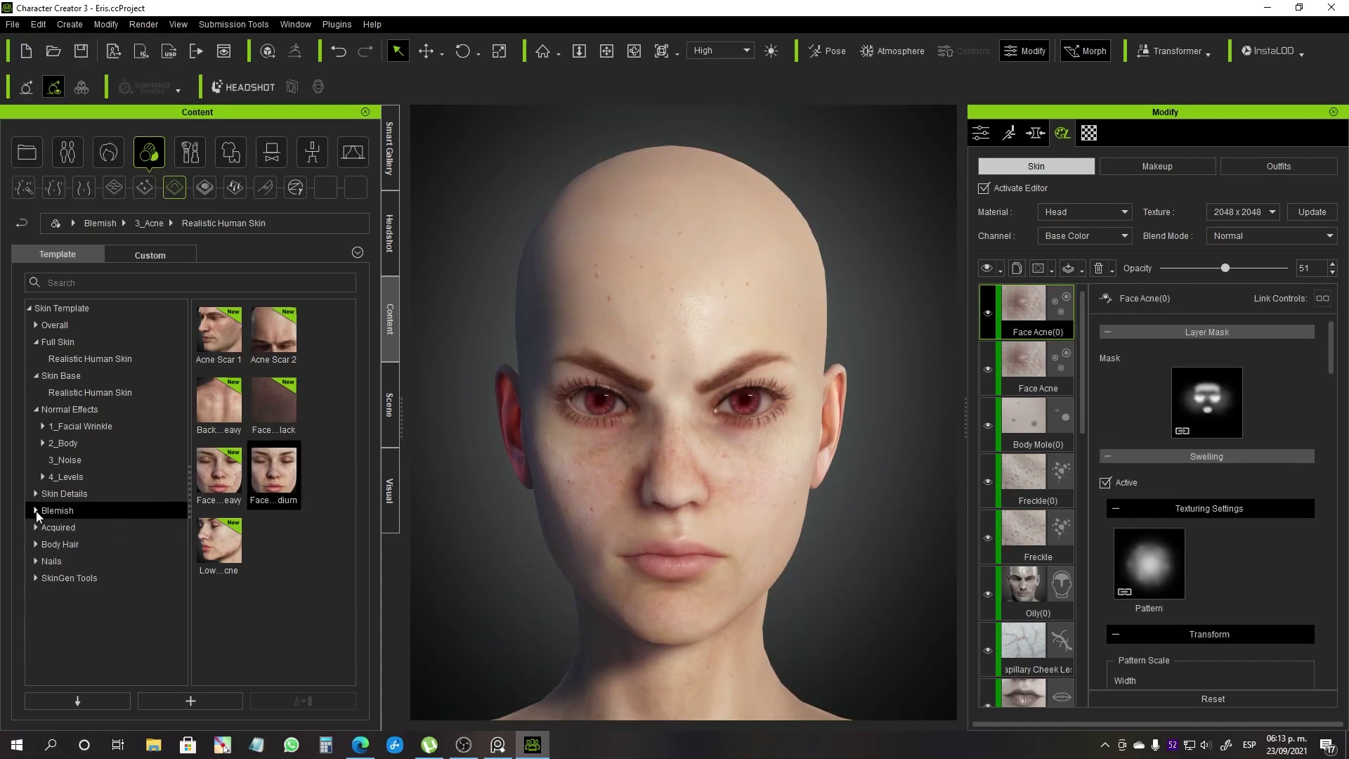
click(36, 375)
click(69, 392)
click(67, 426)
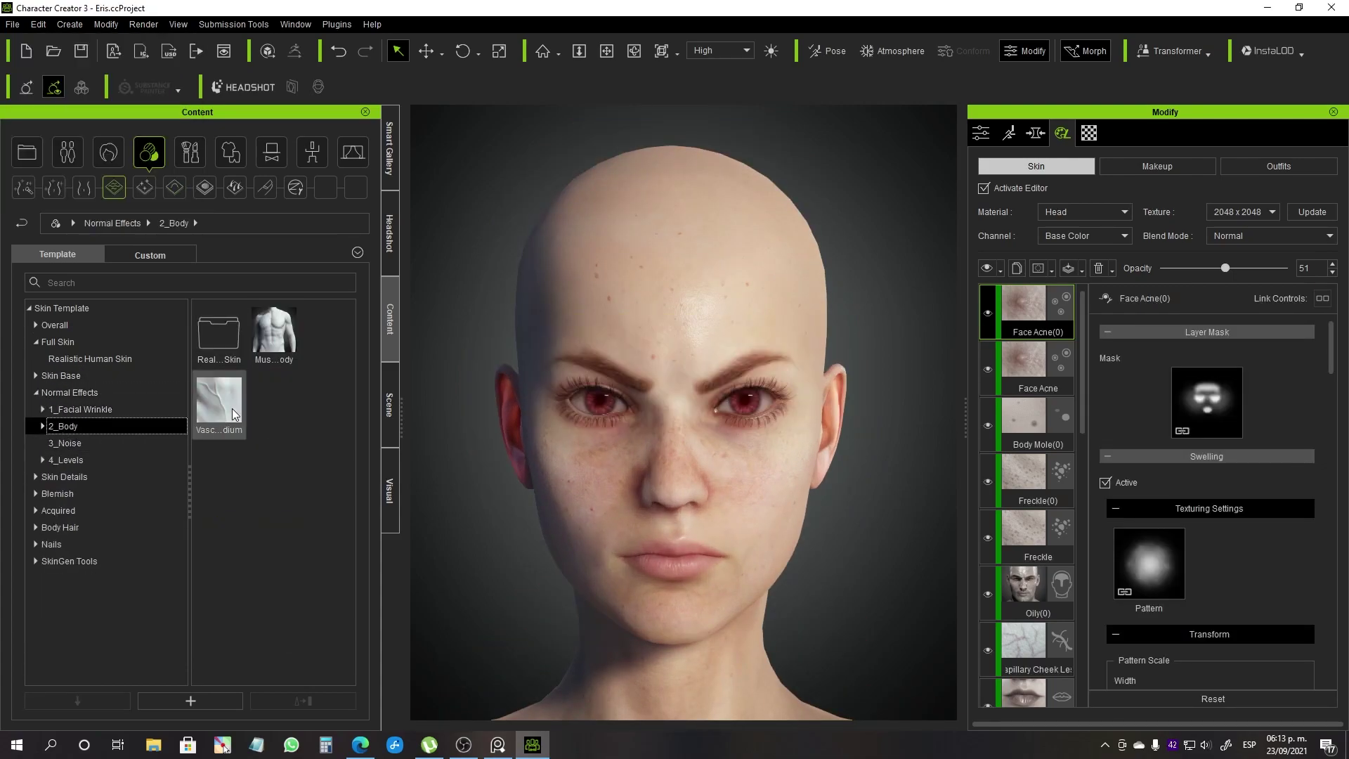
click(97, 442)
click(84, 527)
drag(218, 330, 760, 509)
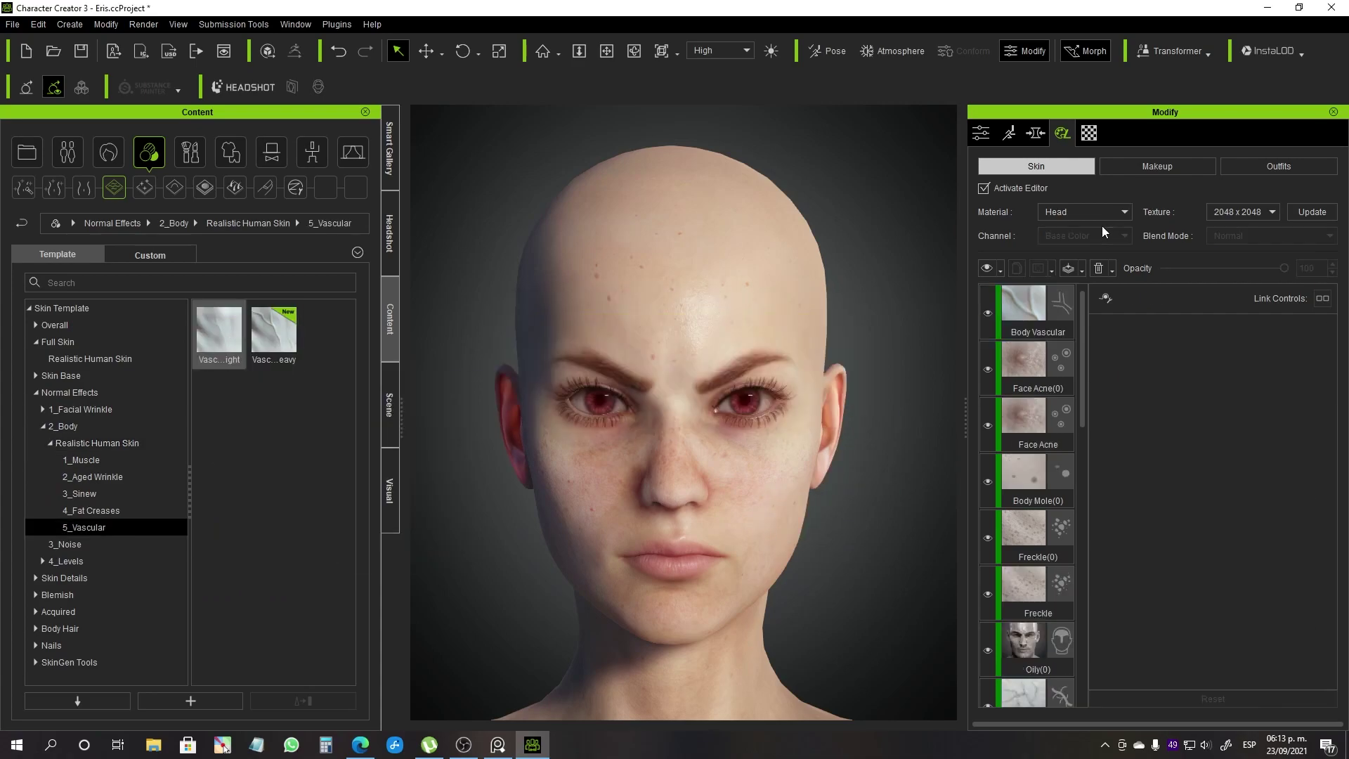
scroll(780, 482, down, 3)
mouse_move(780, 481)
right_down()
mouse_move(467, 496)
mouse_move(703, 586)
mouse_move(562, 533)
right_up()
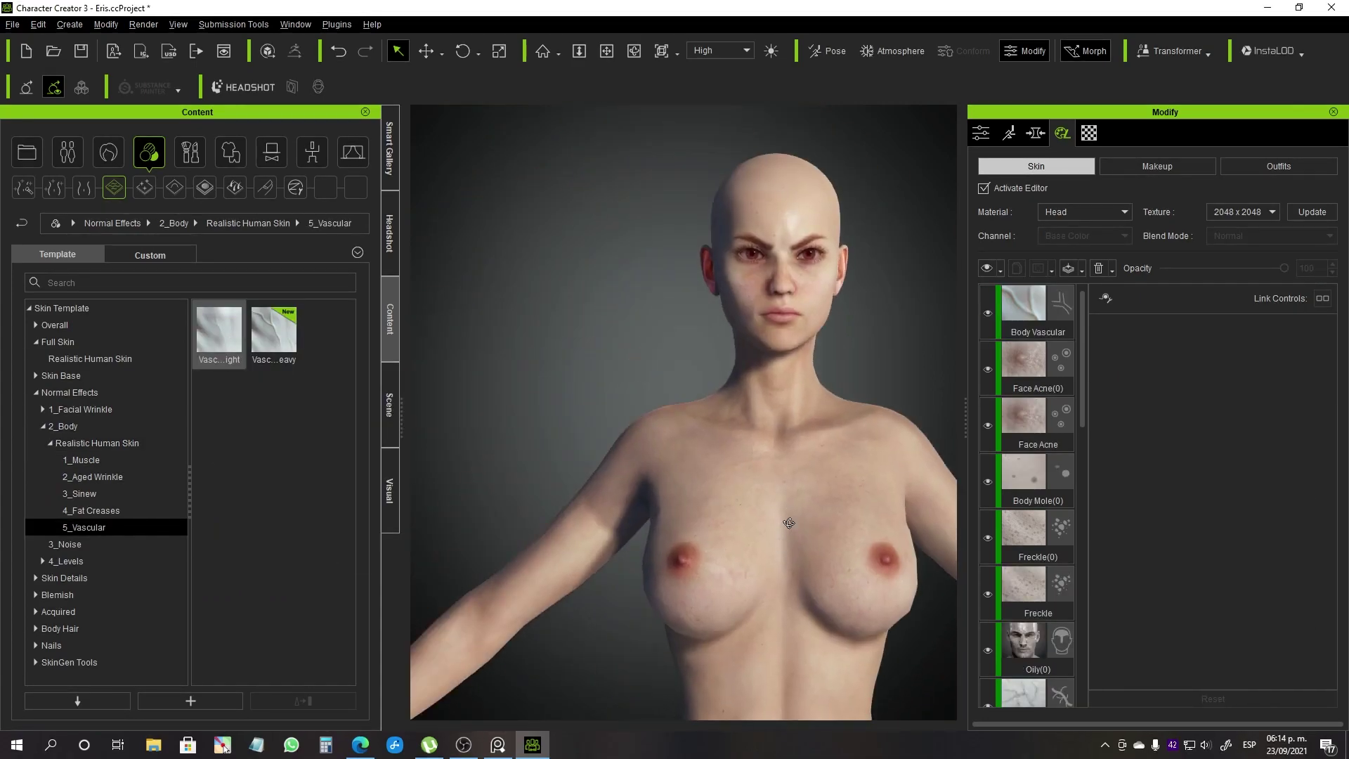
- Add the medium 1_Muscle definition template to the body as a new layer
click(96, 442)
double_click(218, 330)
drag(217, 483, 693, 401)
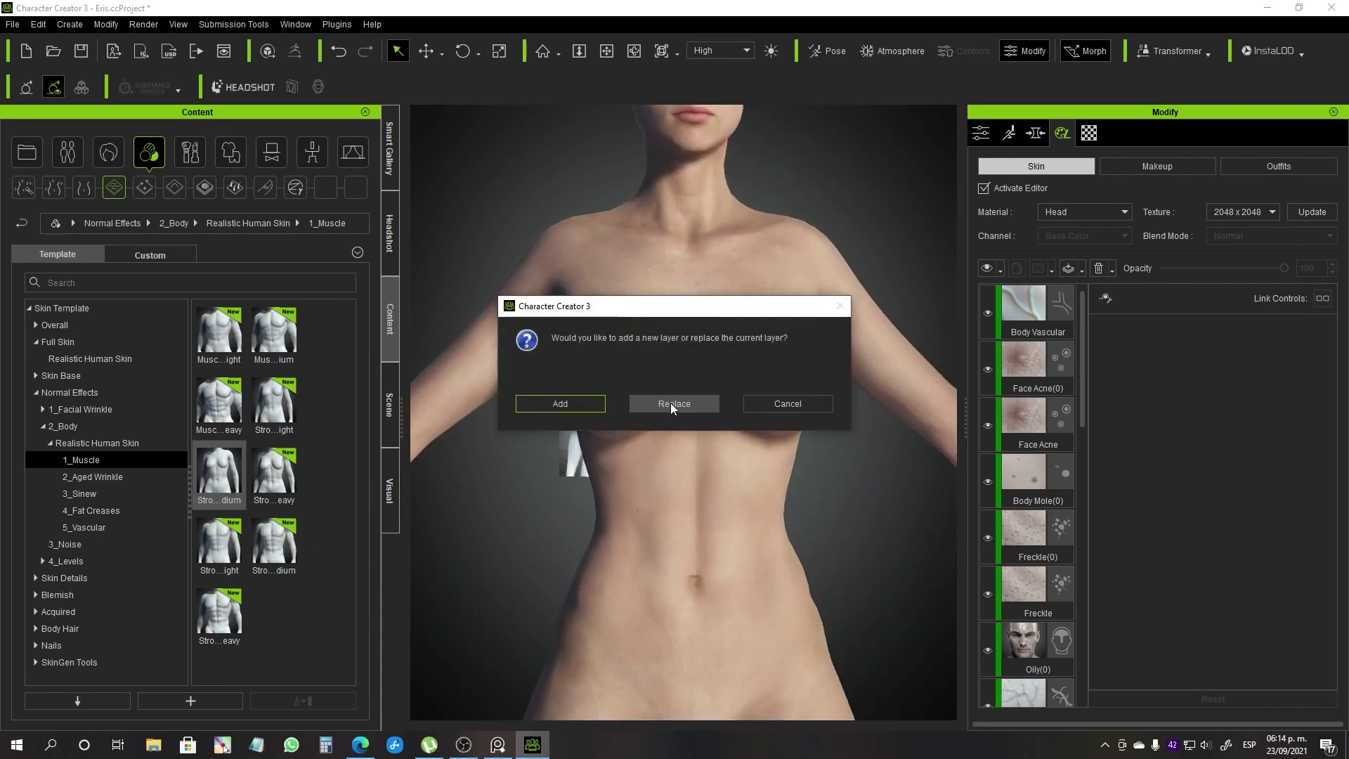
click(693, 400)
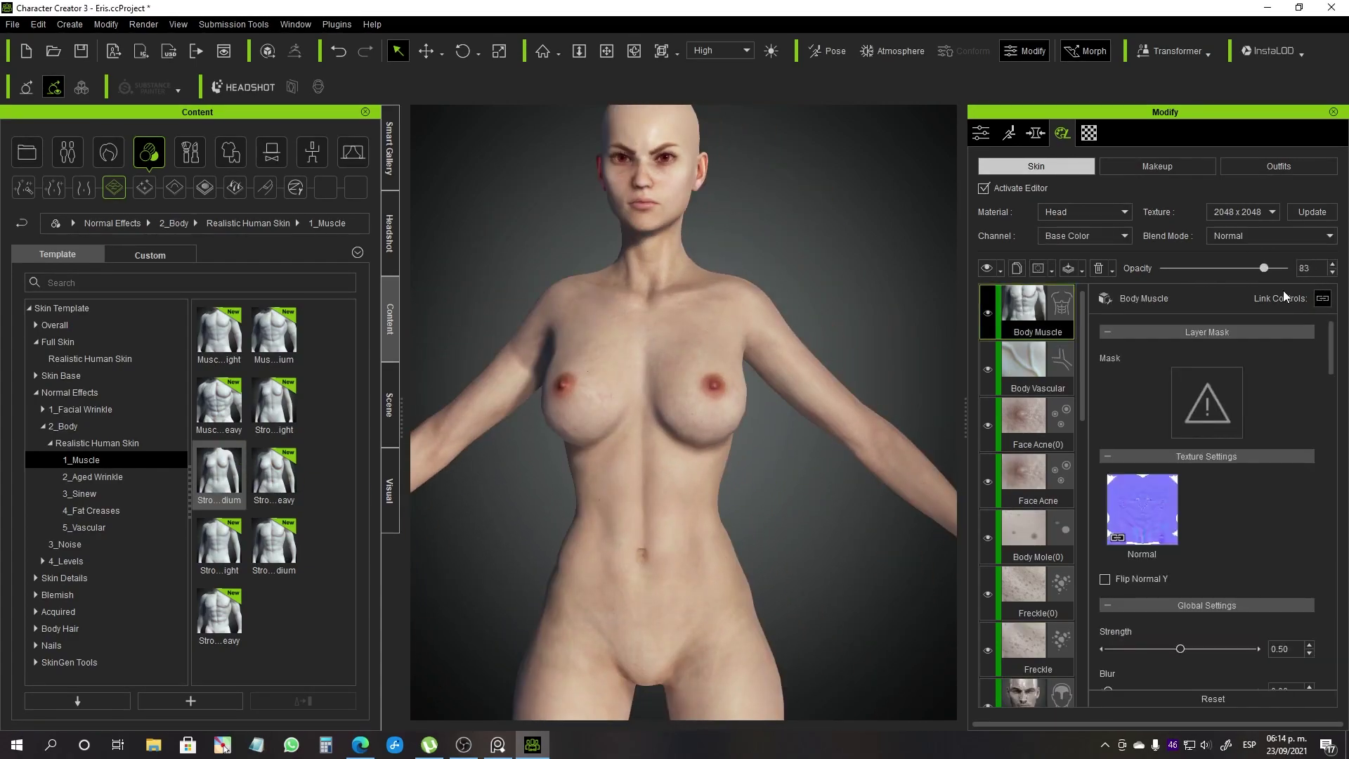
- Lower the vascular roughness opacity to 0.82
scroll(833, 551, down, 3)
scroll(789, 542, up, 5)
scroll(1124, 438, down, 3)
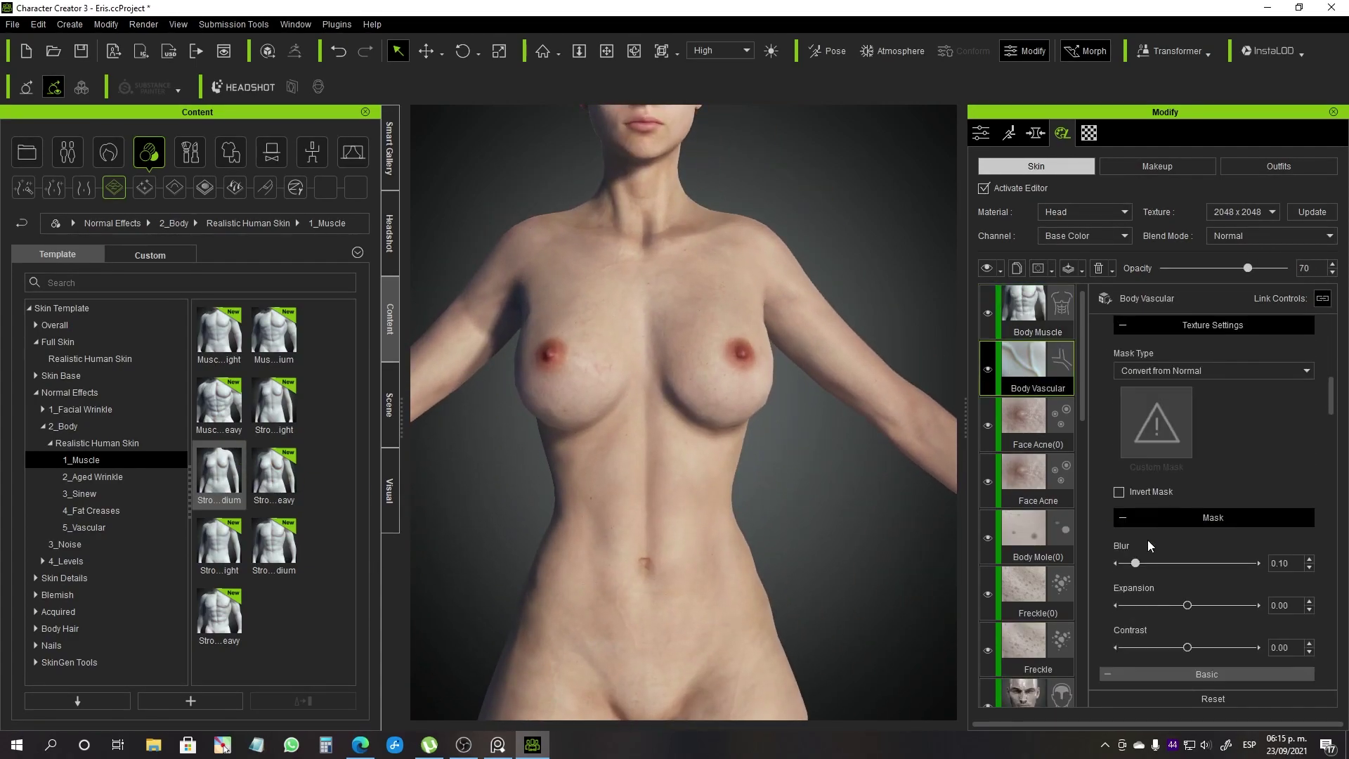
scroll(1145, 544, down, 5)
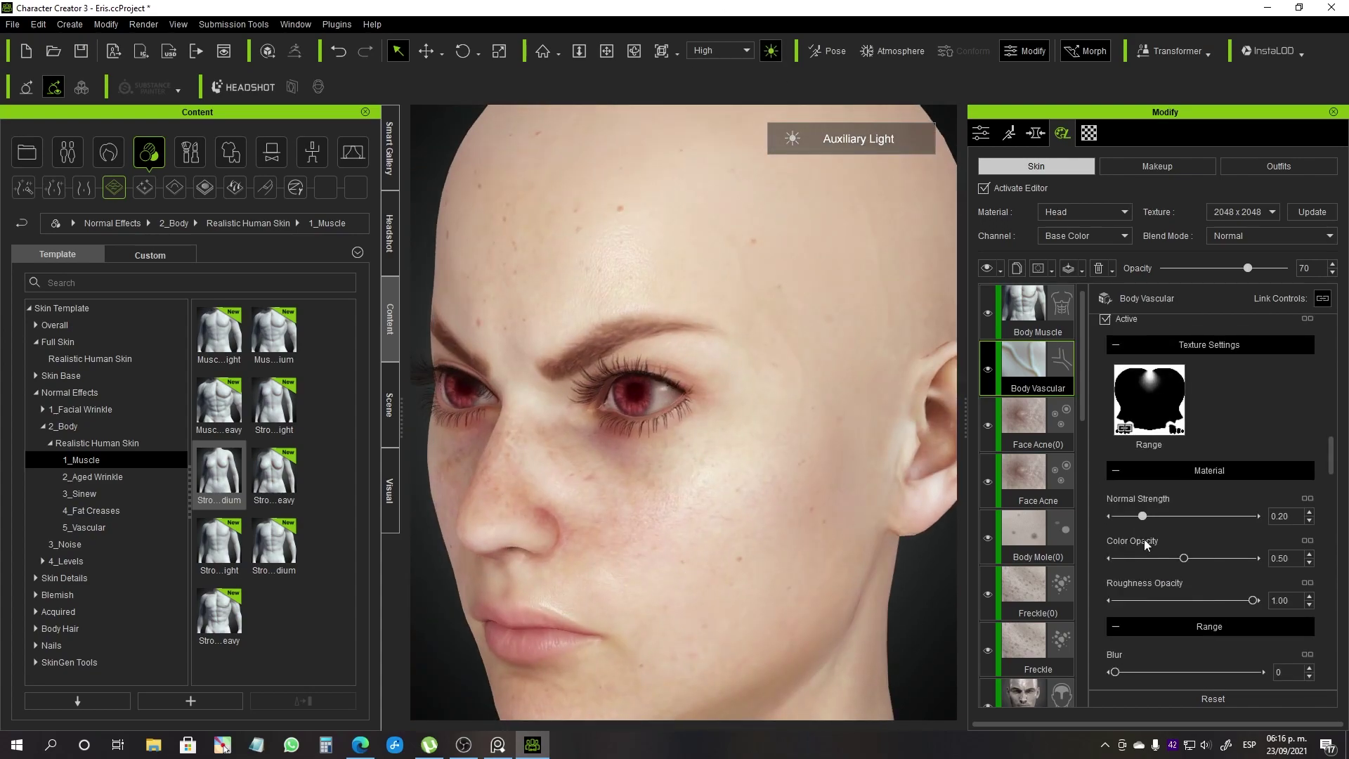
scroll(819, 482, down, 5)
scroll(993, 527, down, 3)
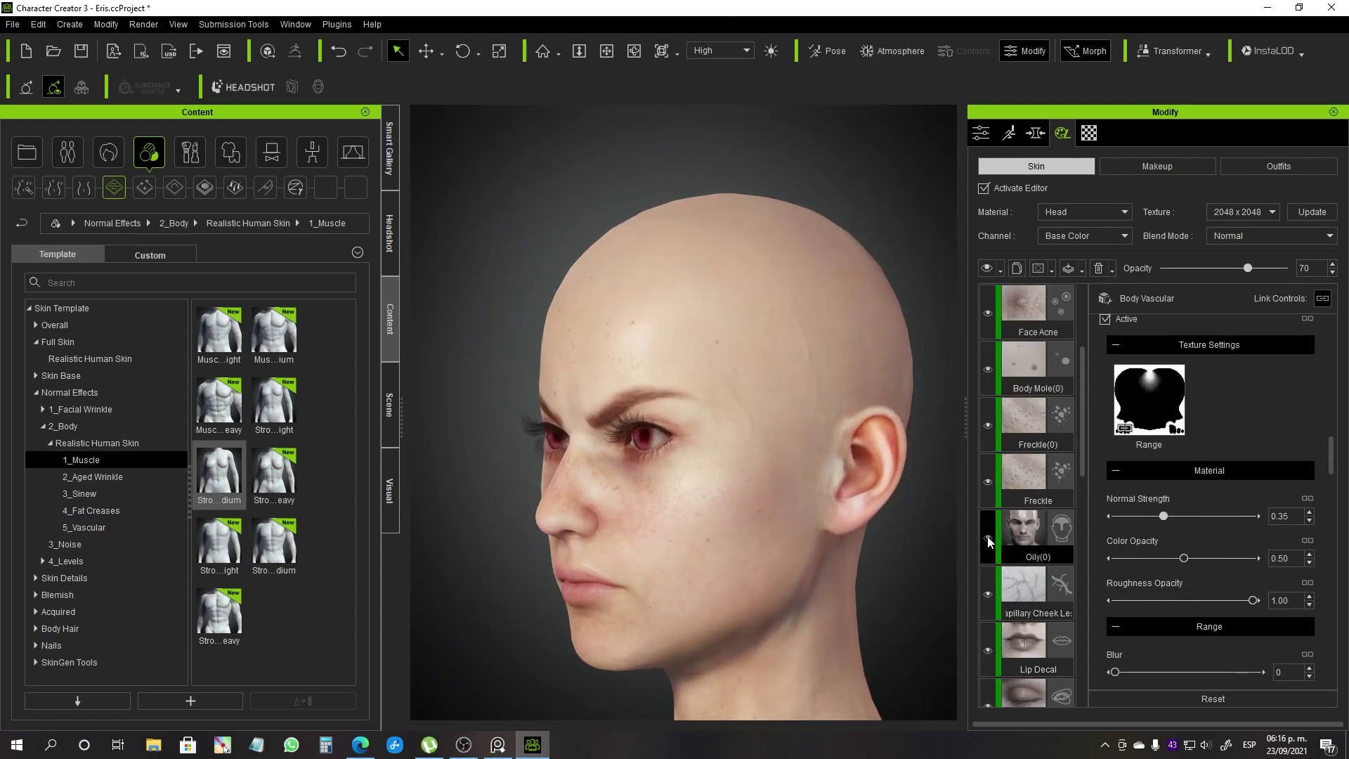
drag(1254, 600, 1228, 601)
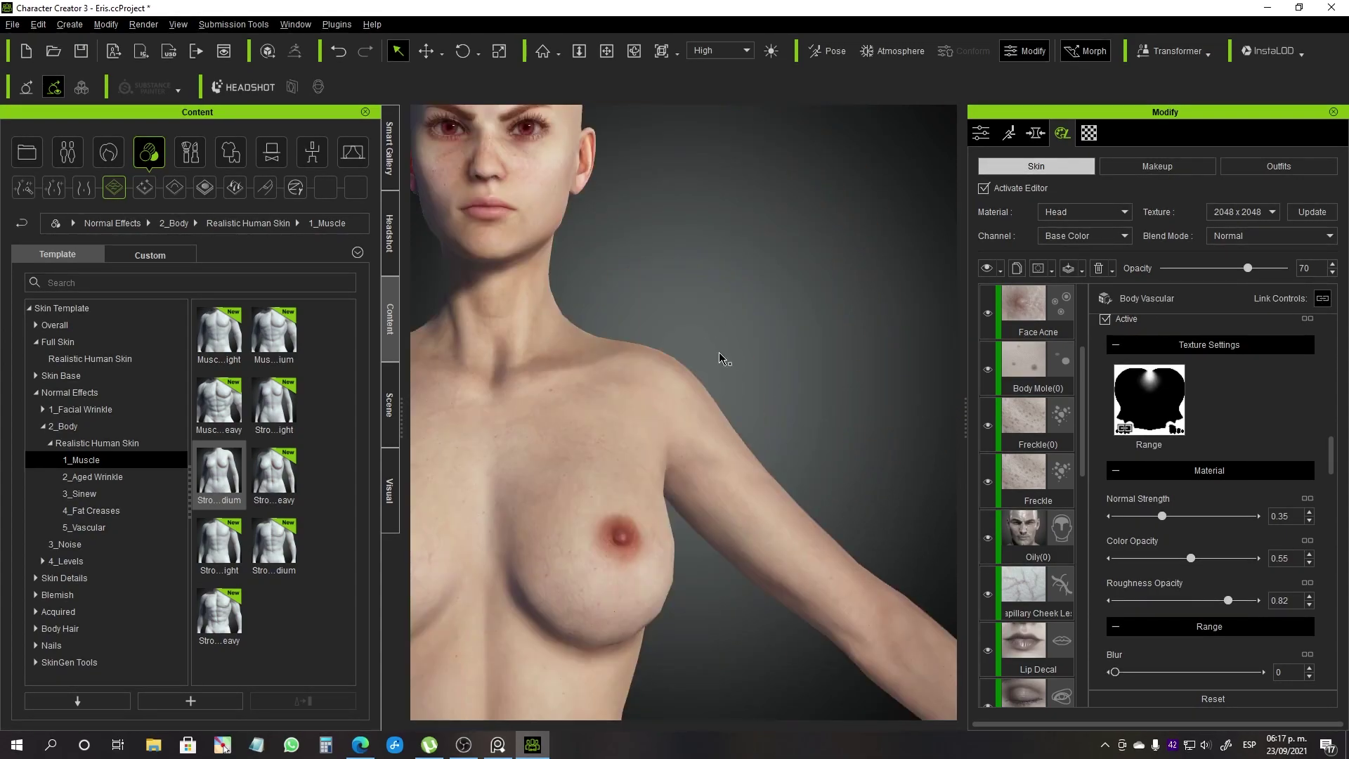
- On the body material, strengthen the Body Vascular normal relief and apply the muscle skin template
click(722, 355)
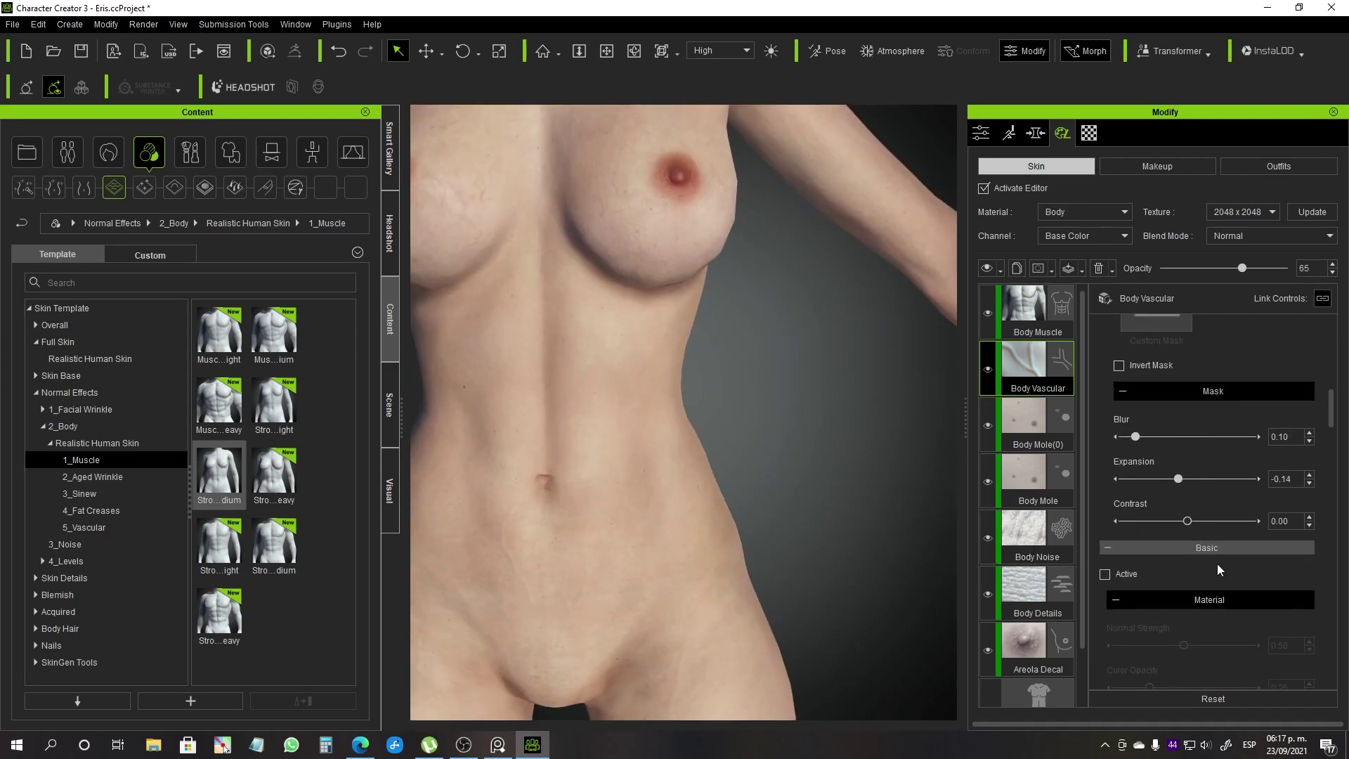
scroll(1217, 563, down, 5)
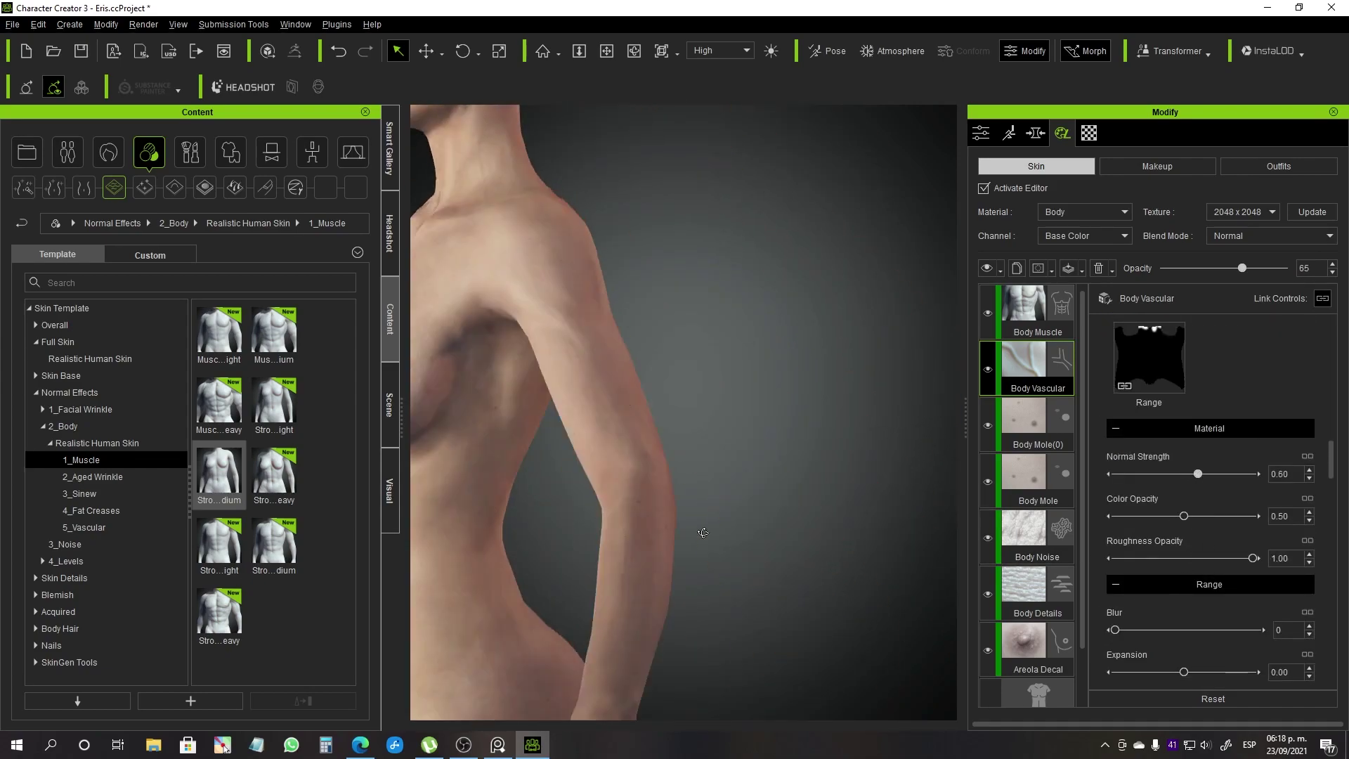
right_drag(873, 629, 697, 496)
scroll(697, 496, up, 3)
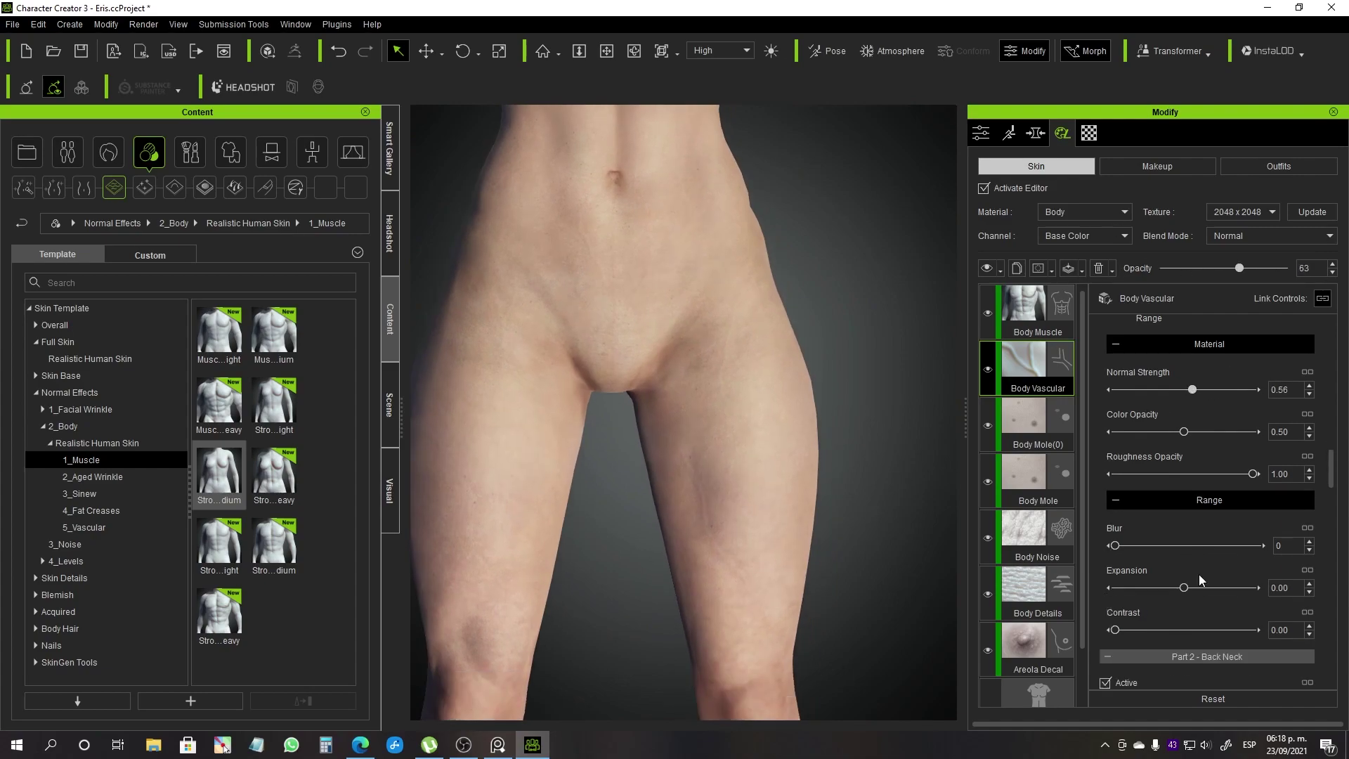
drag(1181, 566, 1223, 566)
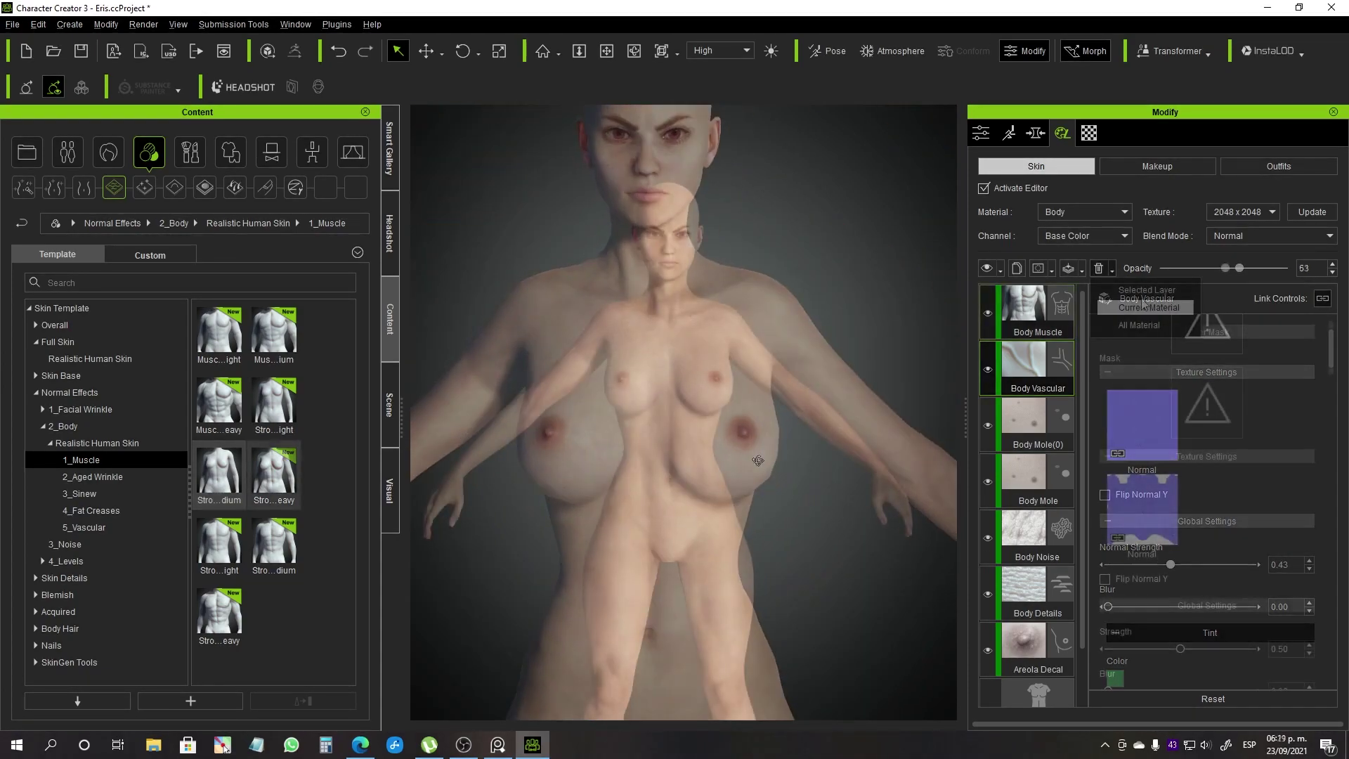
drag(659, 419, 661, 421)
scroll(807, 548, up, 5)
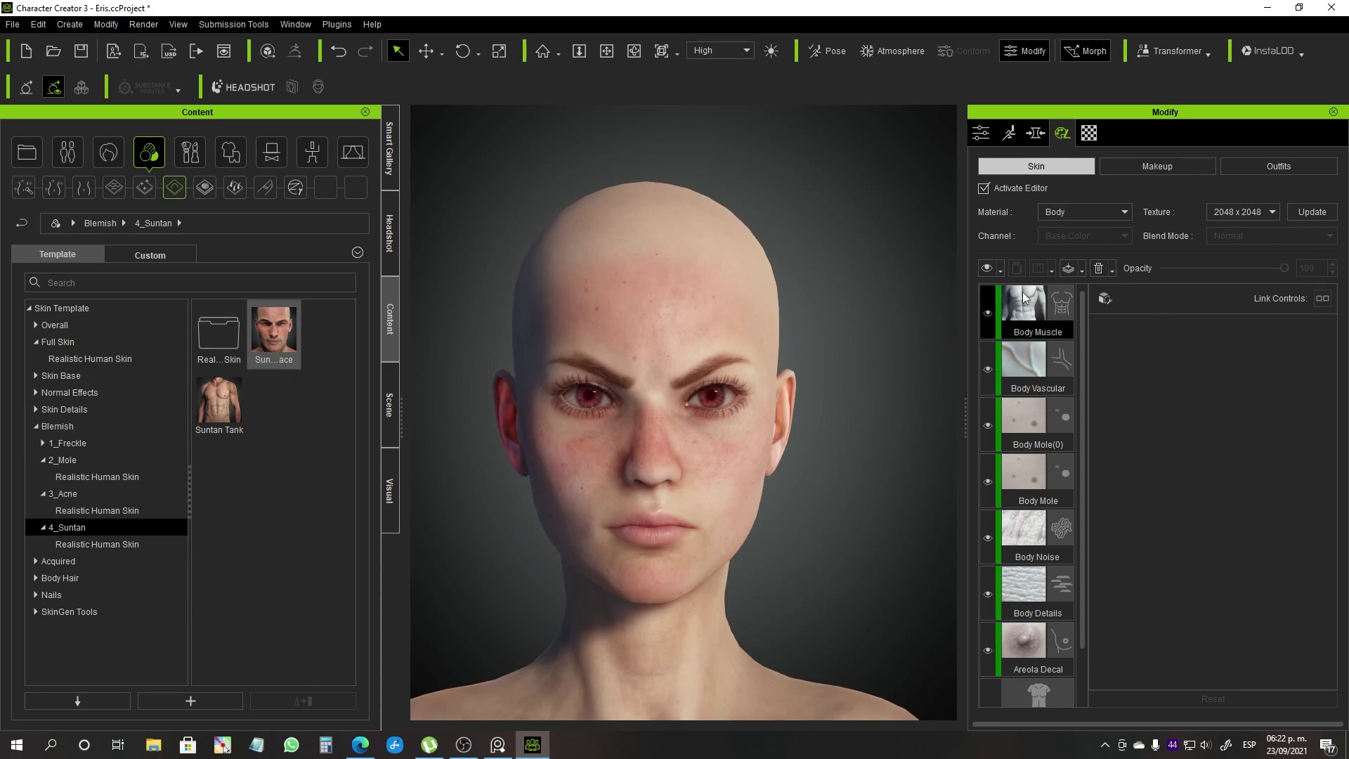
- Raise Sunburn Noise(0) Random Remove and Opacity Variation, and set Sunburn Fullbody opacity to 17
click(1035, 363)
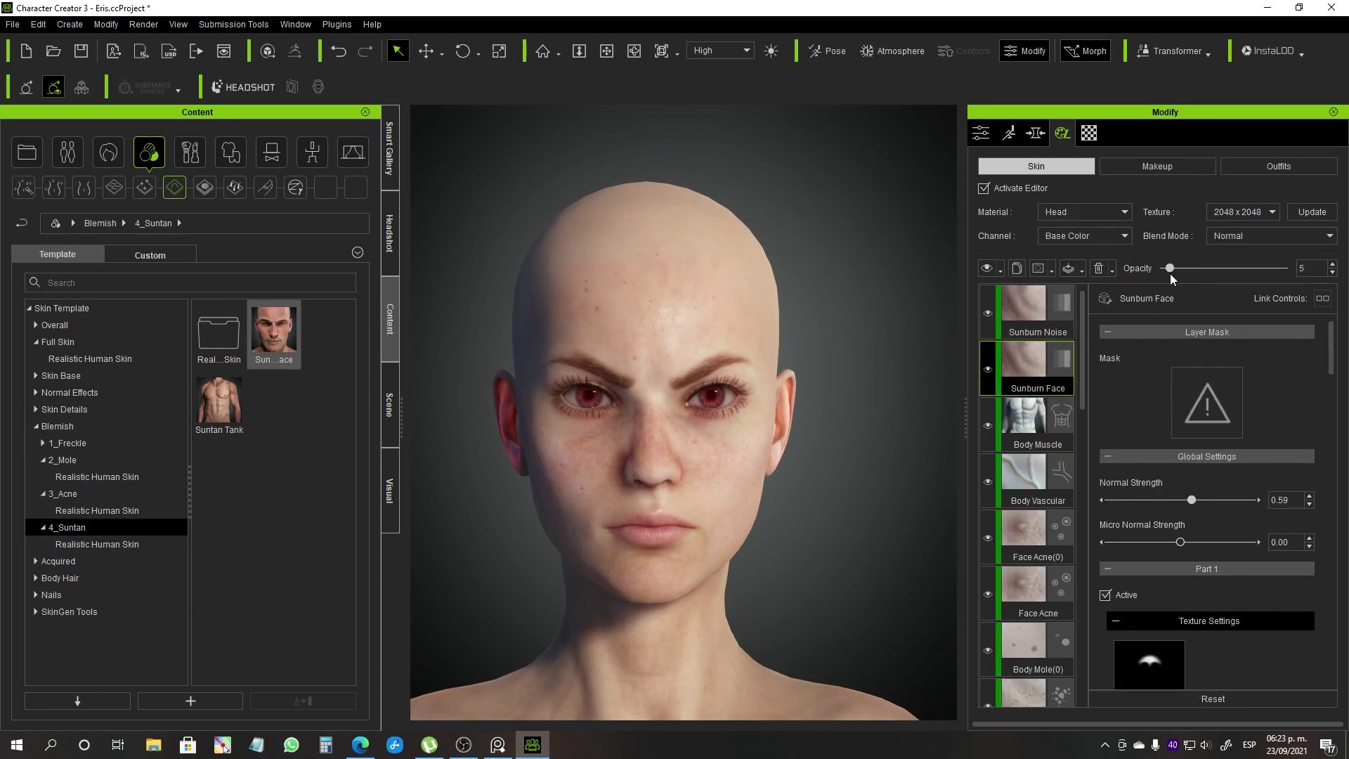
click(989, 319)
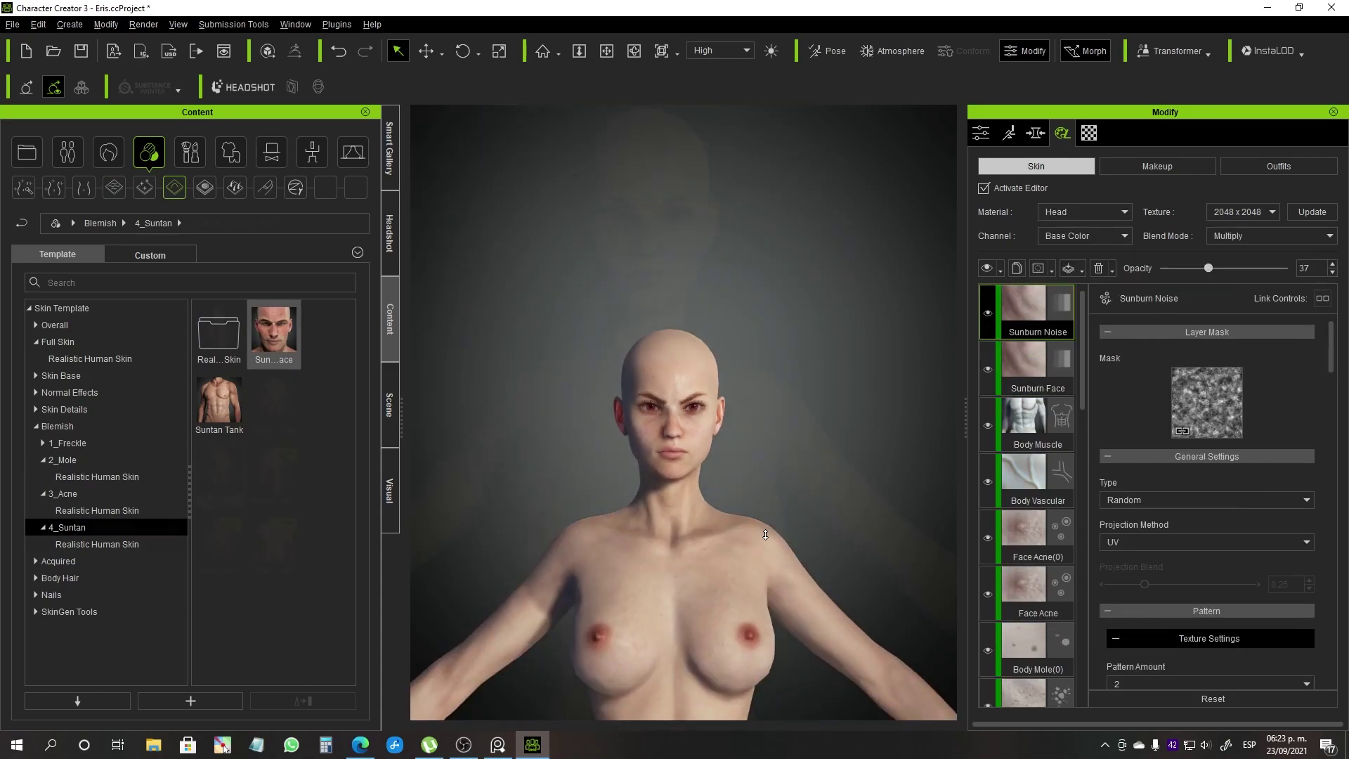
click(1034, 364)
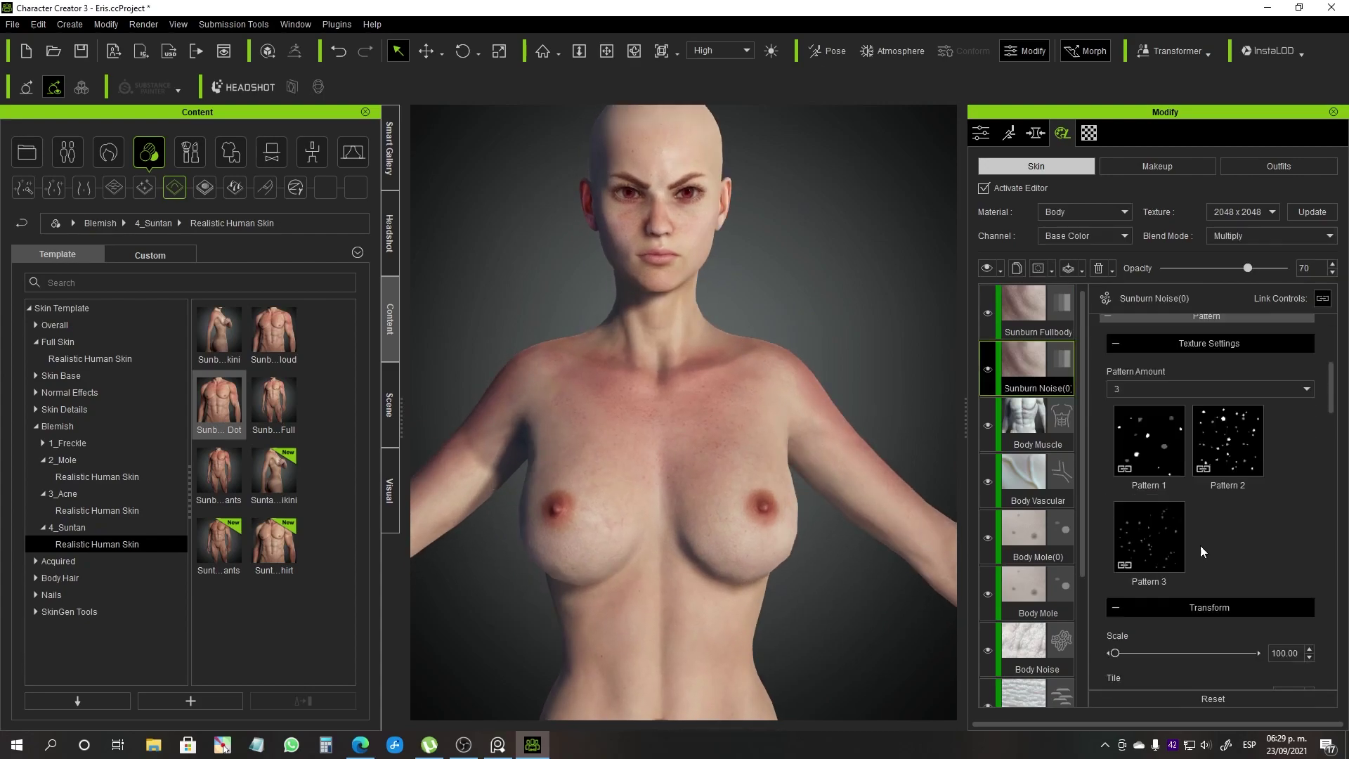
scroll(1199, 545, down, 5)
scroll(1194, 555, down, 2)
scroll(751, 546, up, 5)
scroll(1180, 625, down, 2)
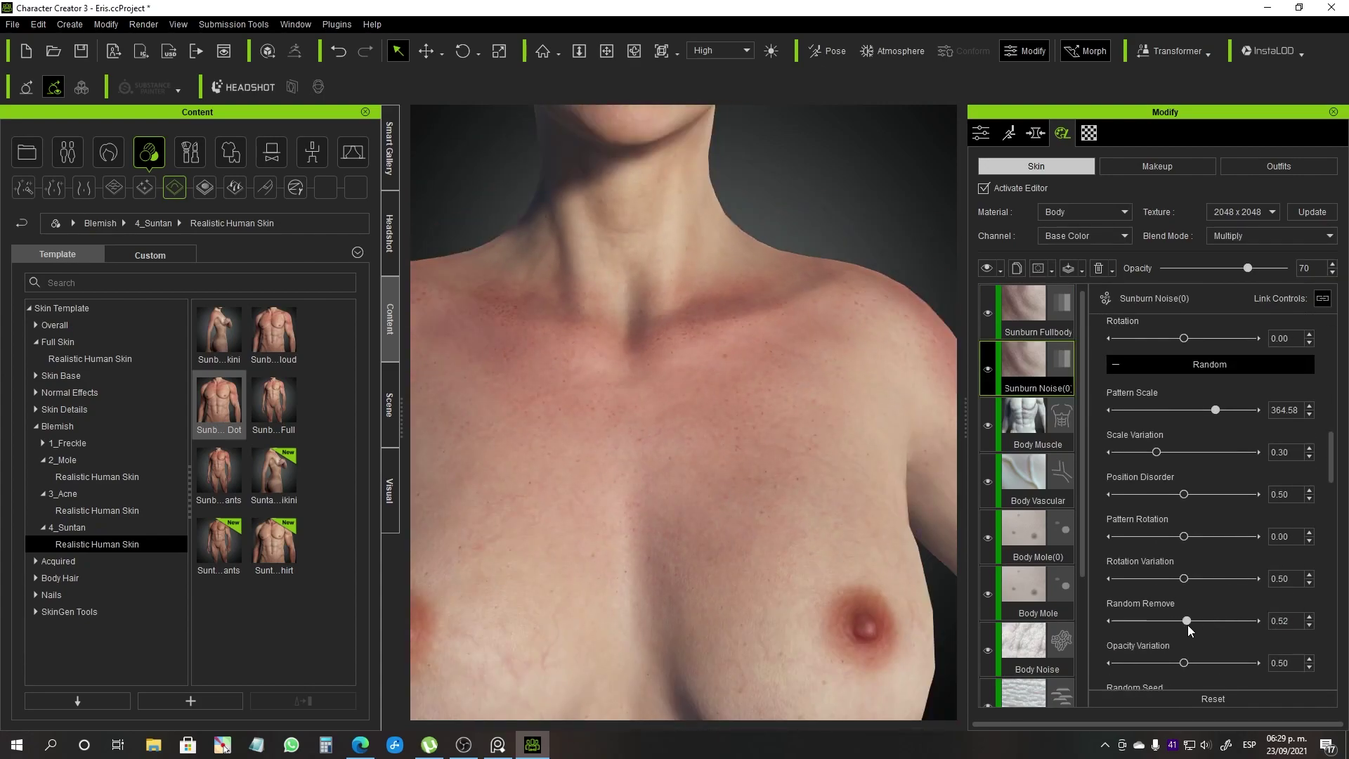
scroll(864, 551, down, 5)
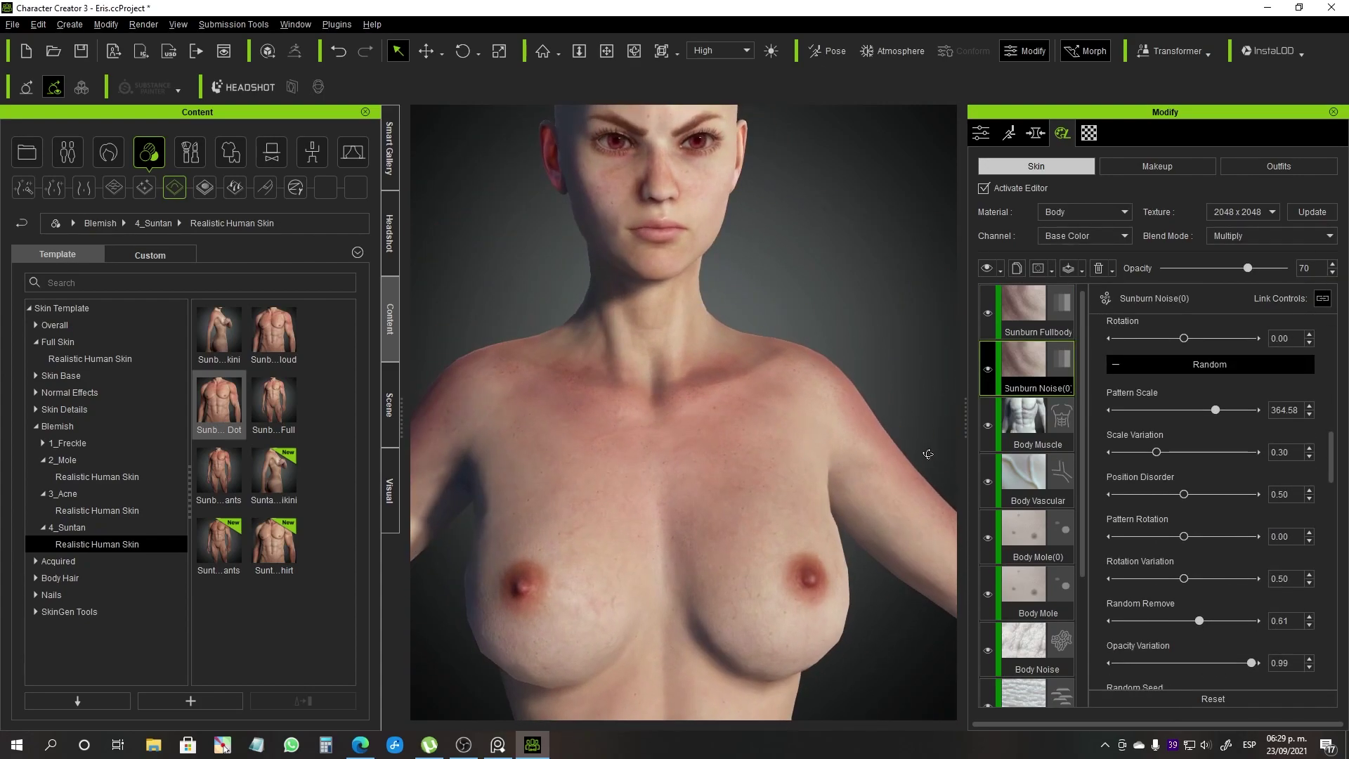
click(1026, 309)
scroll(698, 530, down, 5)
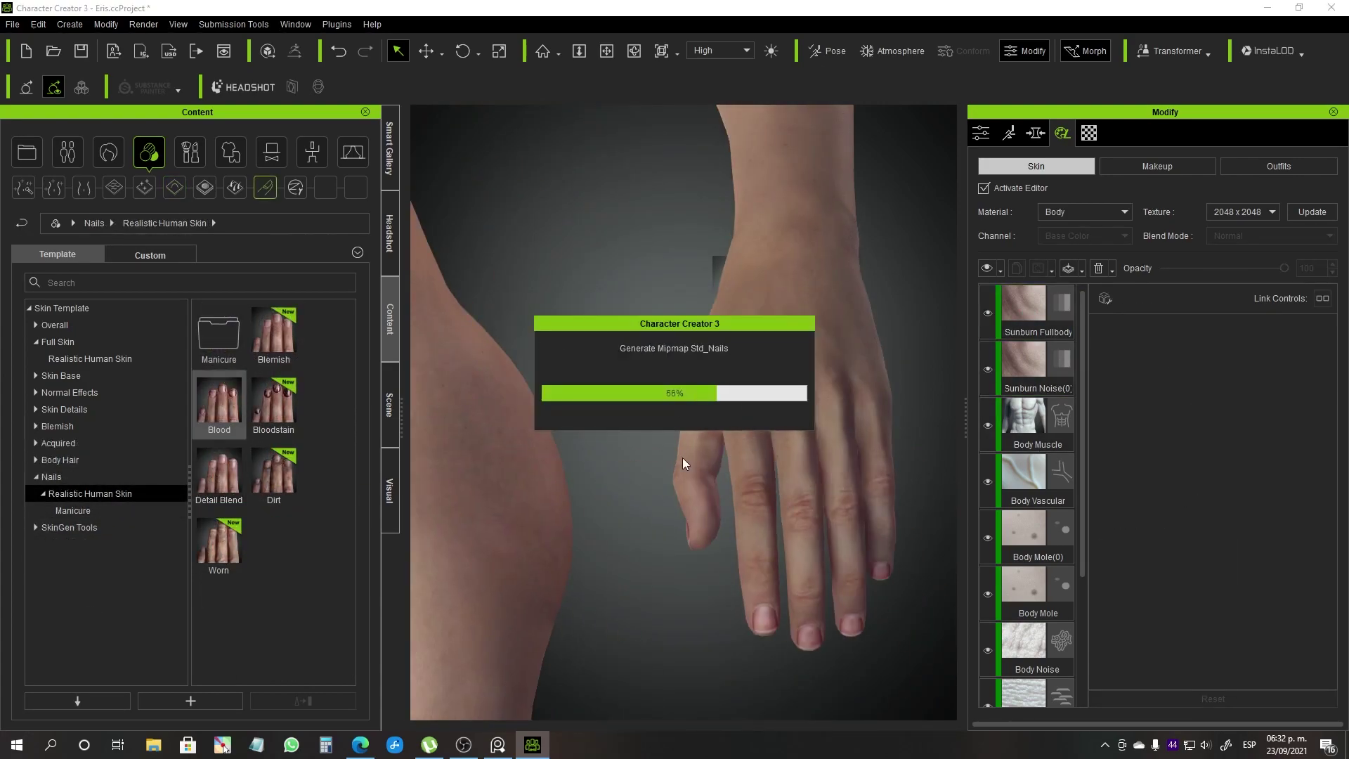
- Set the nails' Blood layer opacity to 58 and confirm its colour
click(1038, 310)
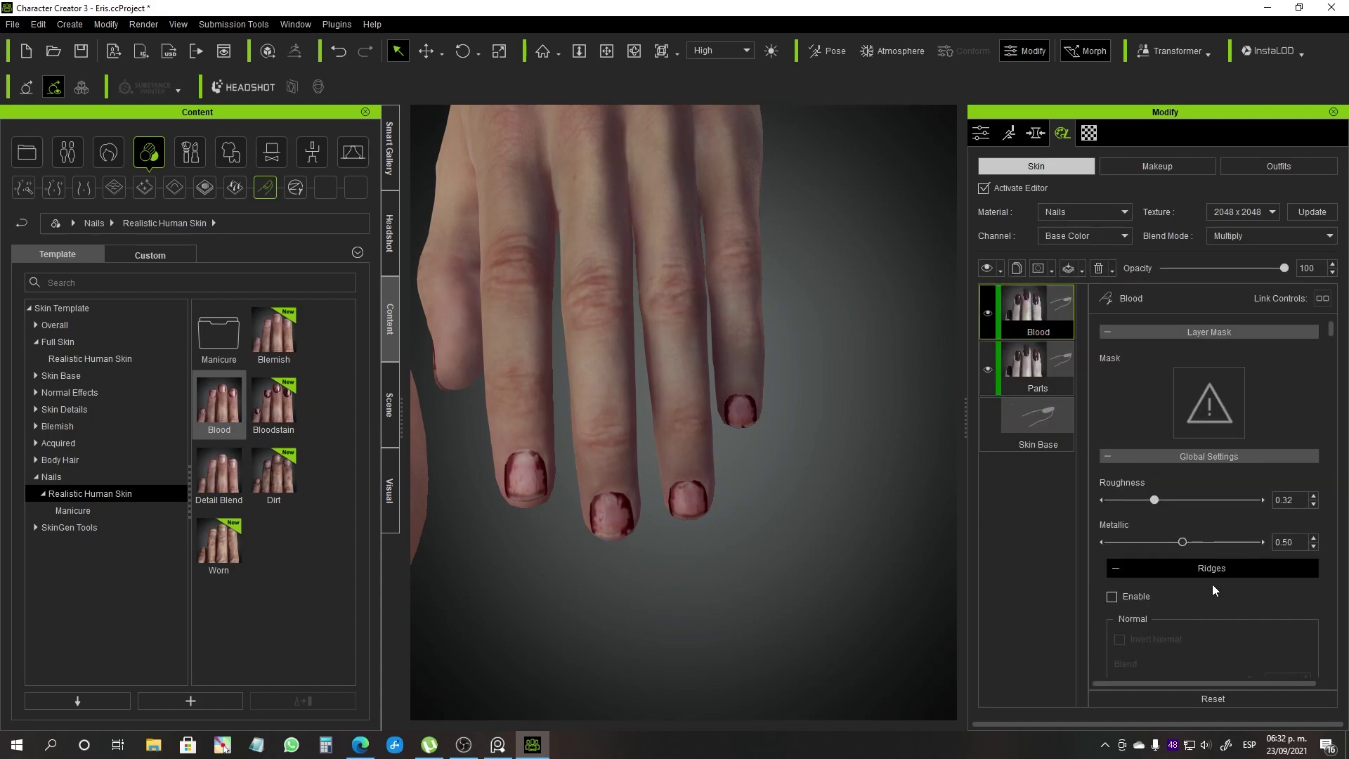
scroll(1212, 584, down, 3)
scroll(1224, 555, down, 3)
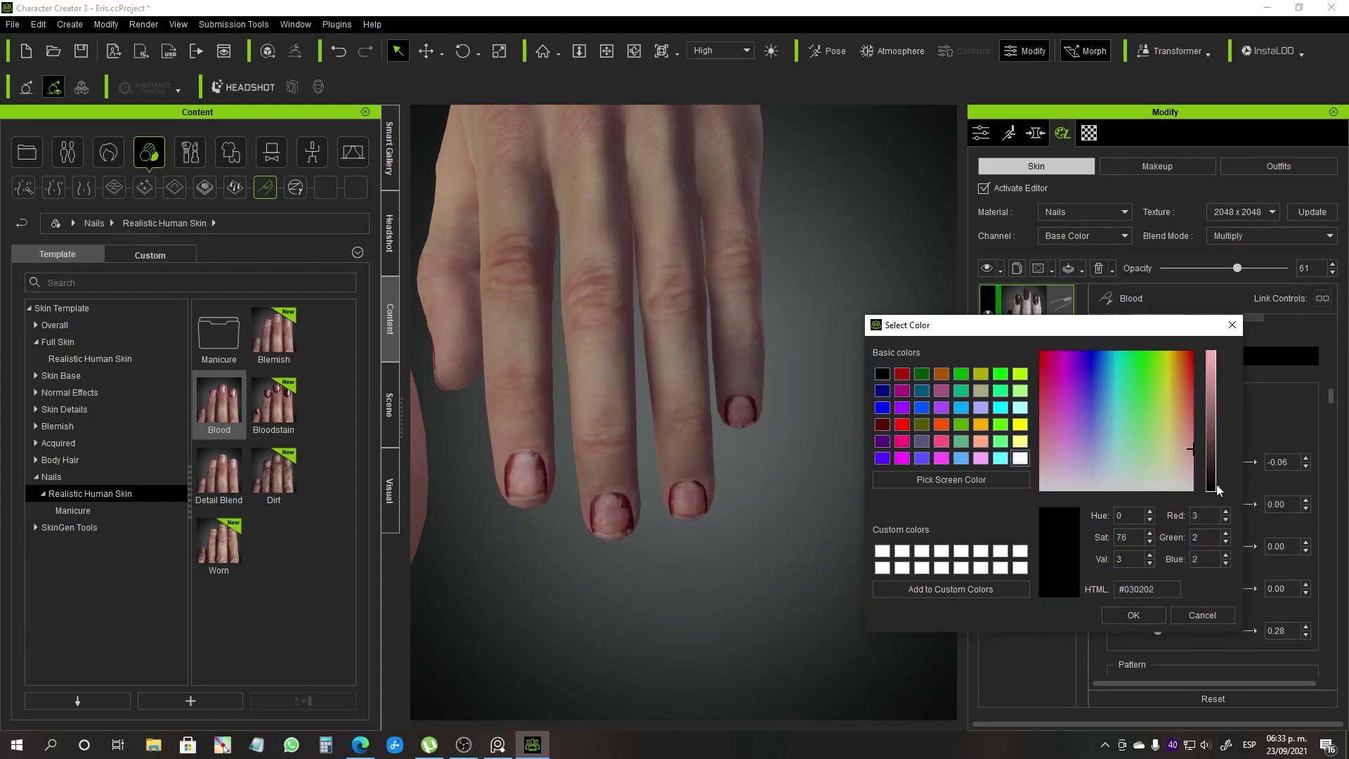
click(1133, 614)
scroll(1187, 572, down, 3)
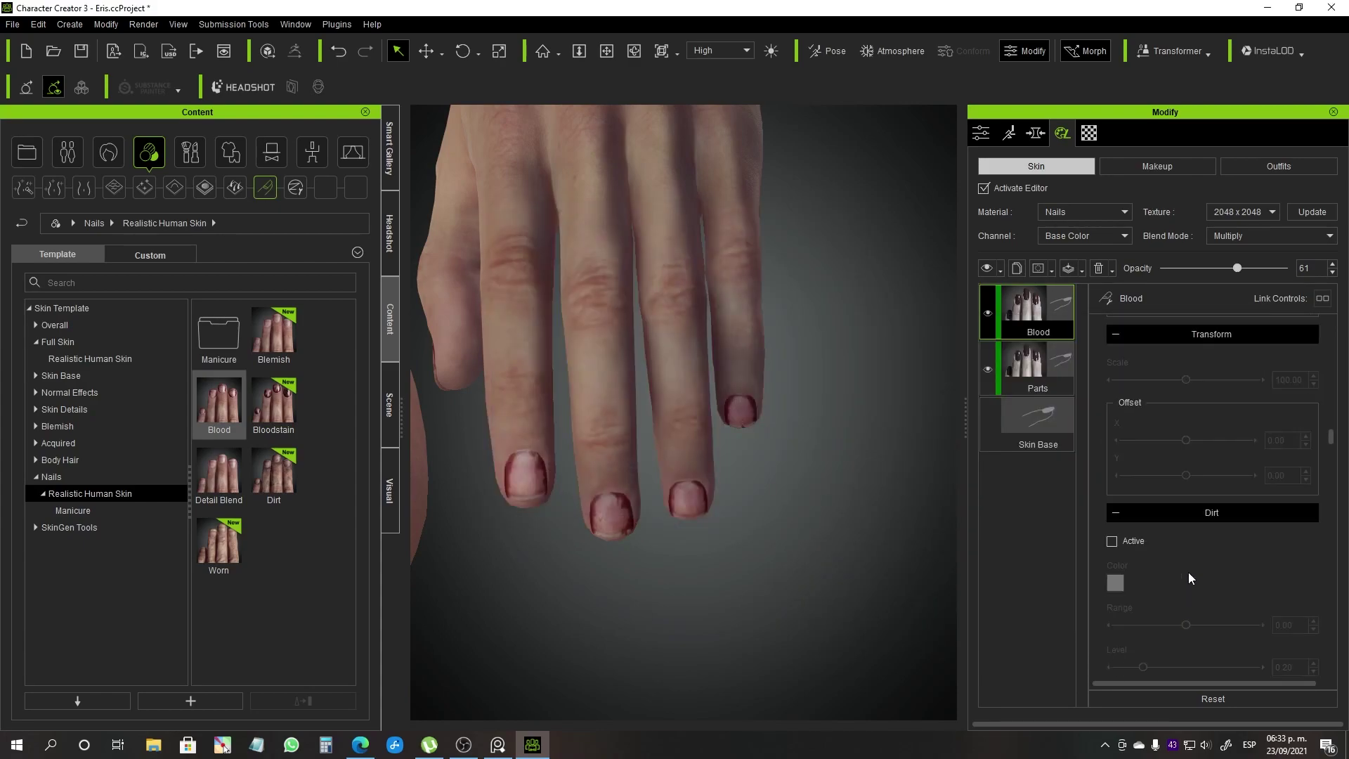
scroll(1187, 571, up, 5)
- Tint the nails' Blood layer a lighter orange
click(1122, 557)
click(1166, 325)
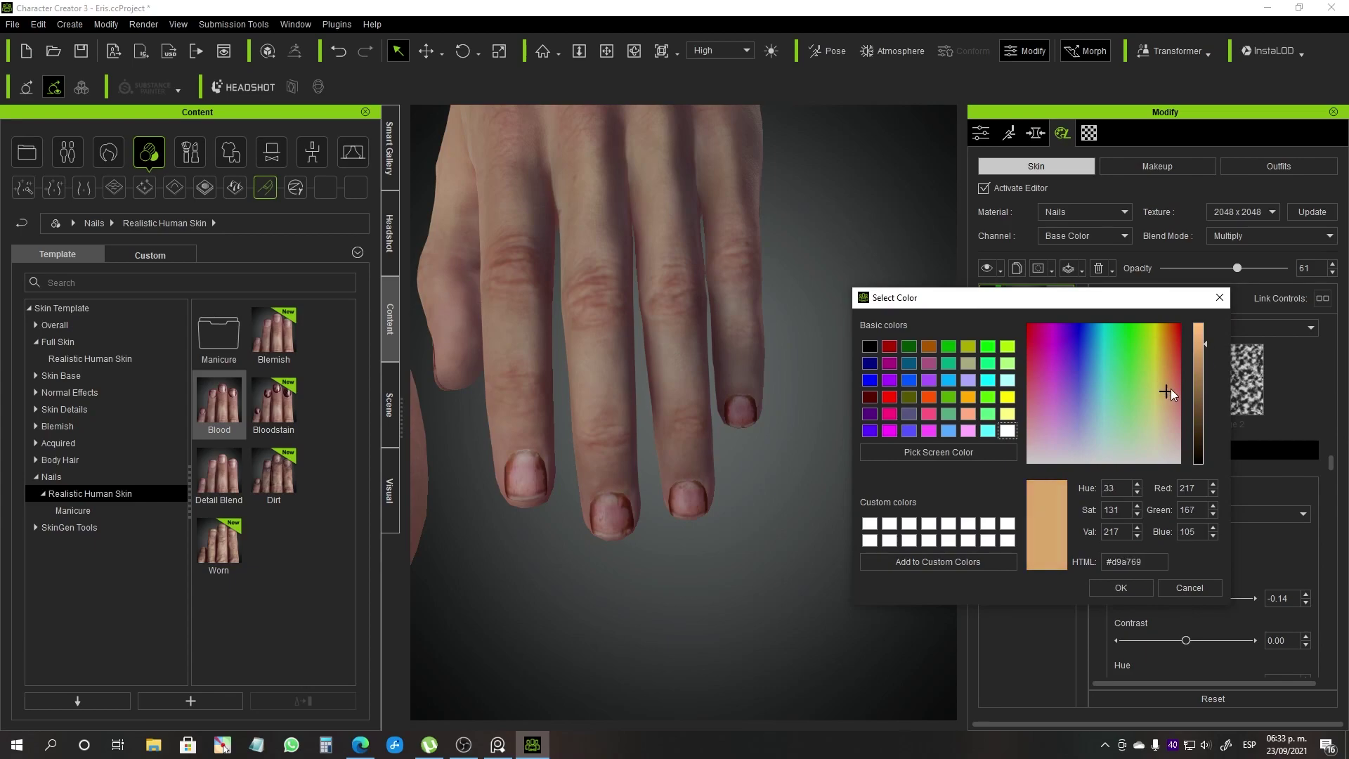
drag(1206, 361, 1210, 322)
click(1189, 587)
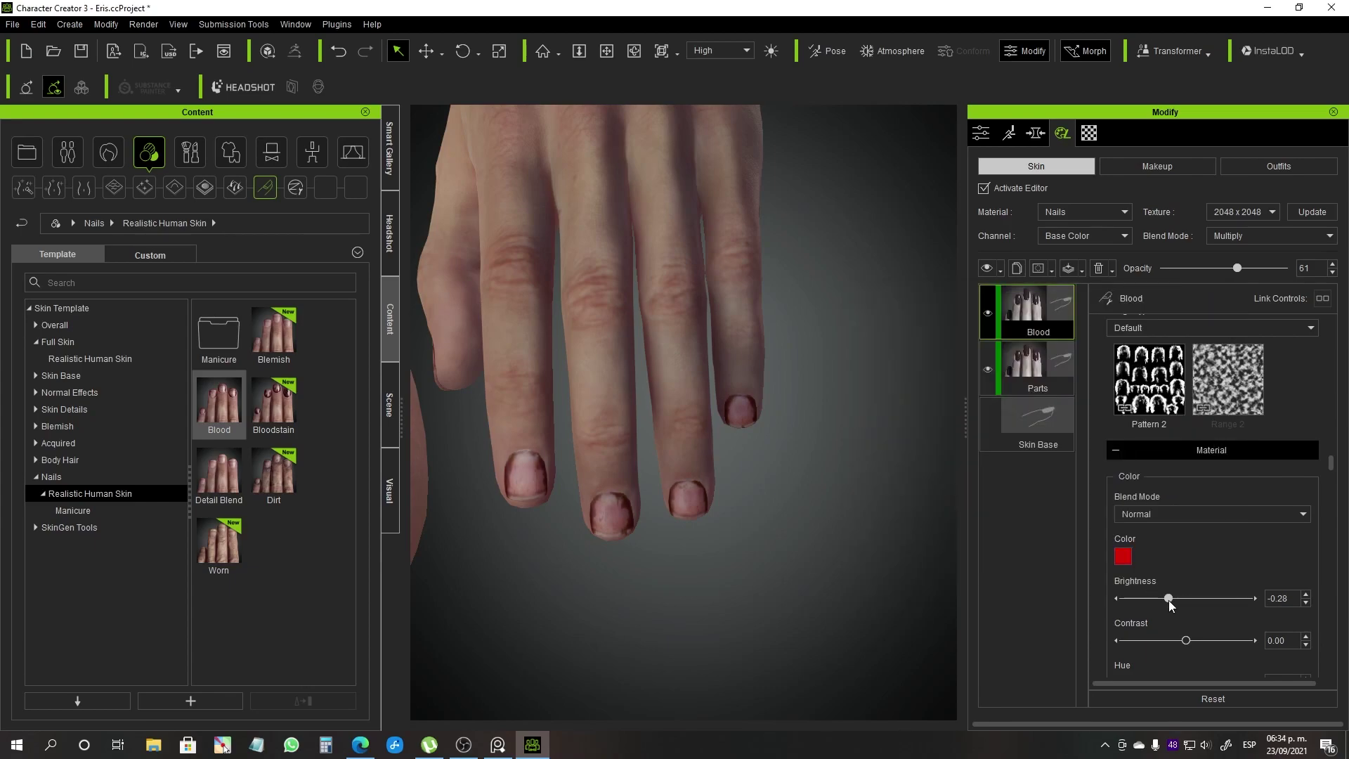
click(1123, 556)
click(802, 246)
click(754, 505)
- Soften the blood pattern with saturation 0.16 plus adjusted blur and expansion
scroll(1194, 580, down, 3)
scroll(780, 557, down, 3)
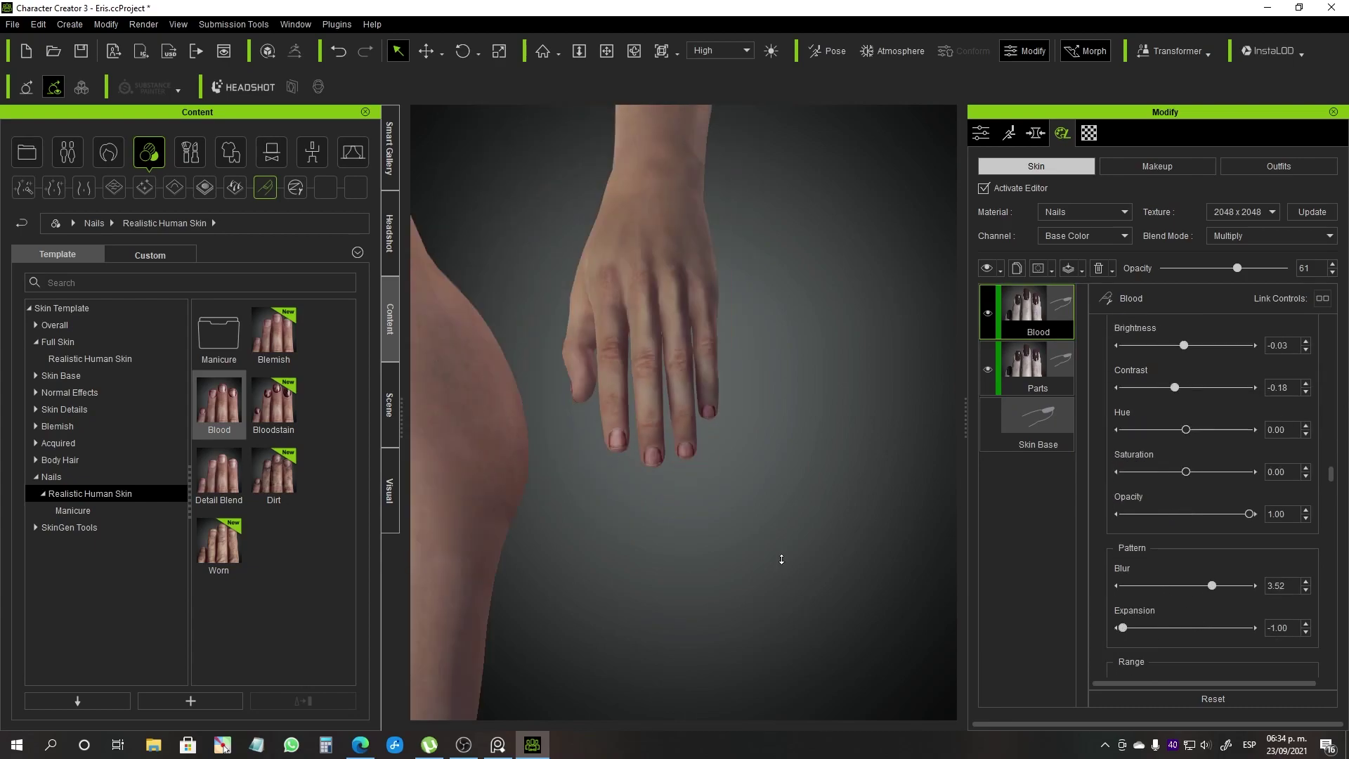
scroll(780, 557, up, 5)
drag(1211, 504, 1229, 503)
scroll(1229, 507, down, 3)
scroll(1170, 590, down, 2)
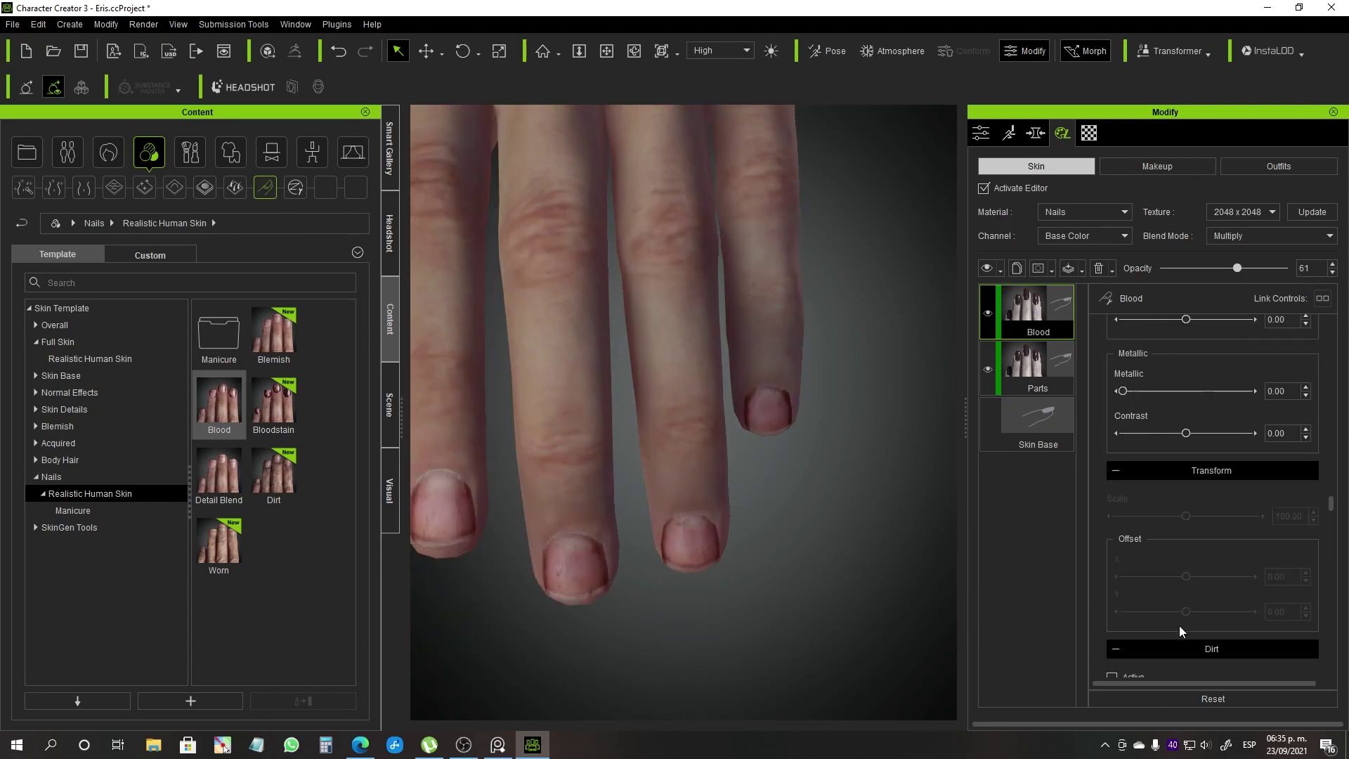
scroll(1179, 625, down, 2)
scroll(1178, 625, down, 2)
scroll(1188, 579, down, 2)
- Try a purple blood colour but close the picker without applying it
click(1122, 459)
click(1036, 415)
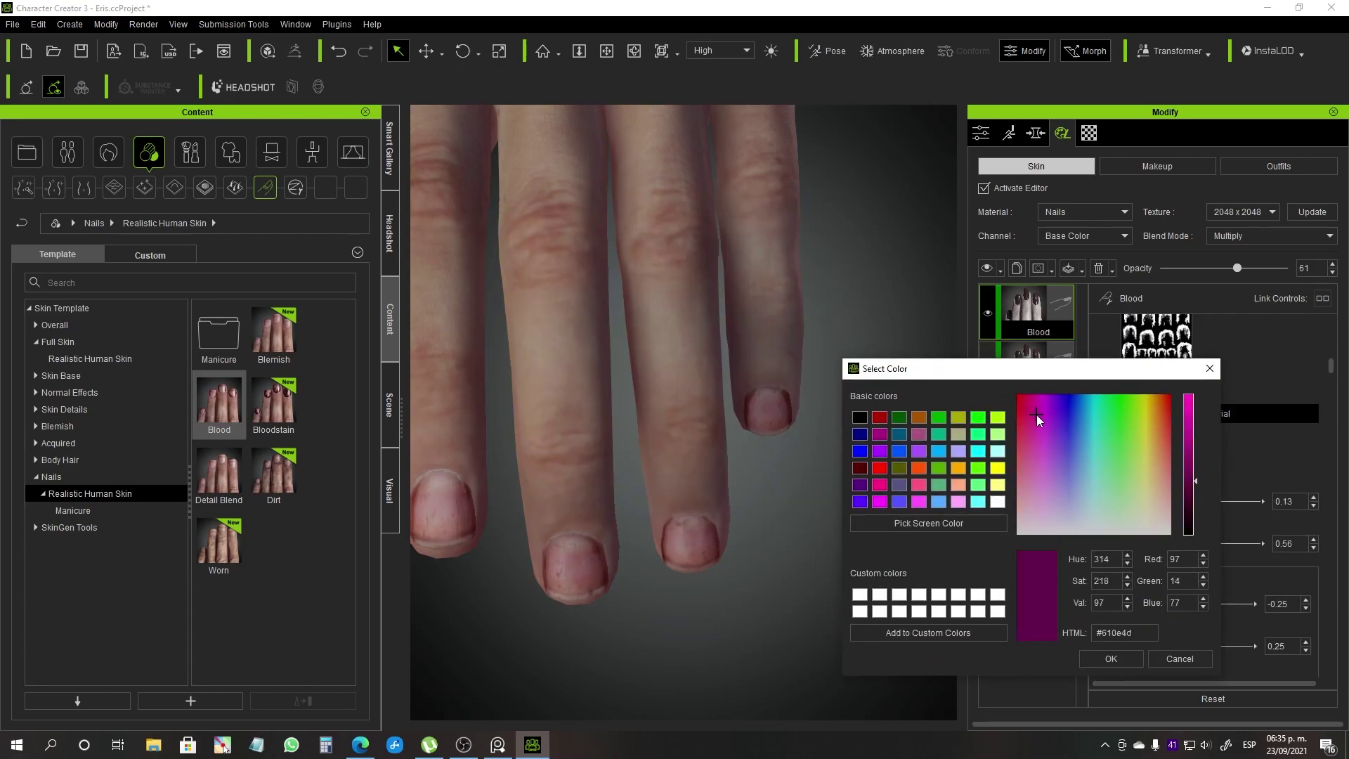
key(Return)
scroll(1283, 339, up, 5)
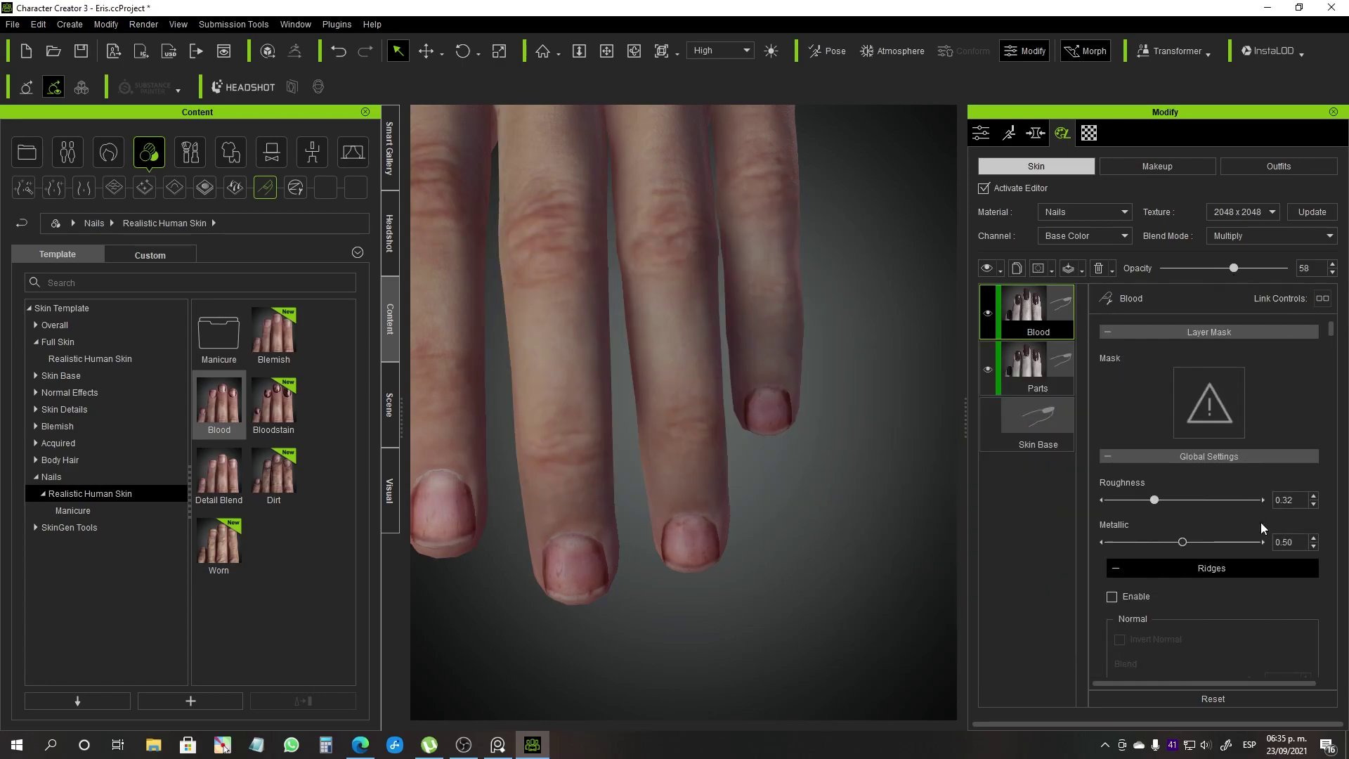
- Apply the Dirt template to the nails
scroll(1257, 555, down, 4)
scroll(1253, 582, down, 1)
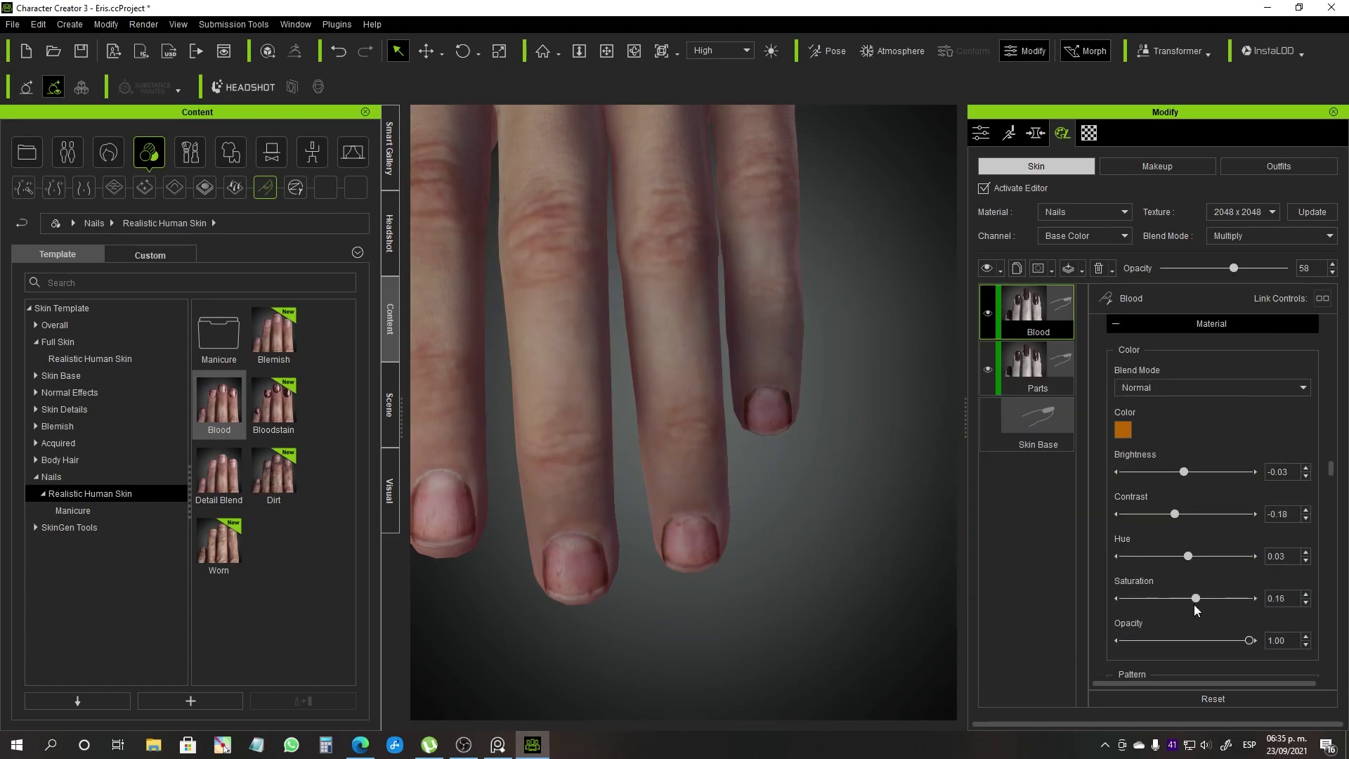
scroll(1134, 617, down, 3)
scroll(1175, 584, down, 2)
scroll(1174, 584, down, 2)
scroll(664, 526, down, 5)
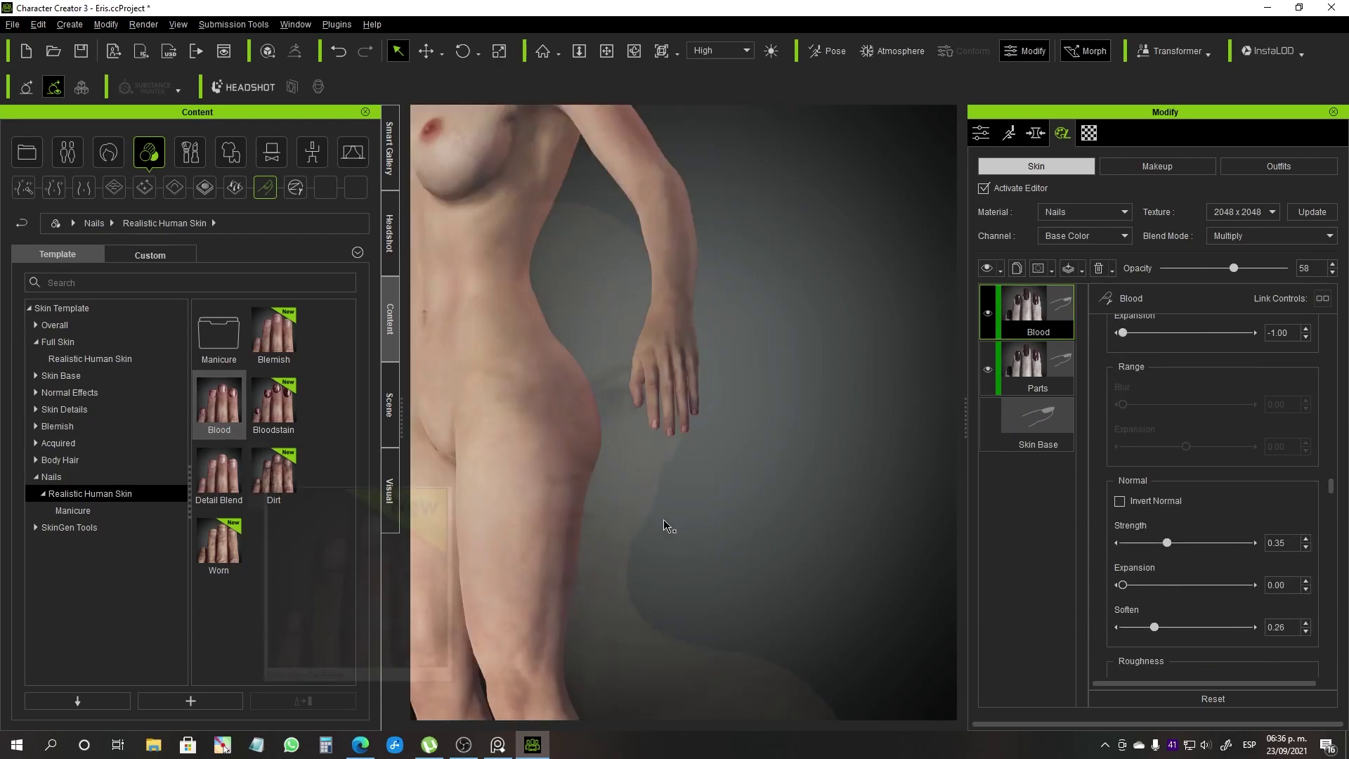
drag(273, 474, 618, 495)
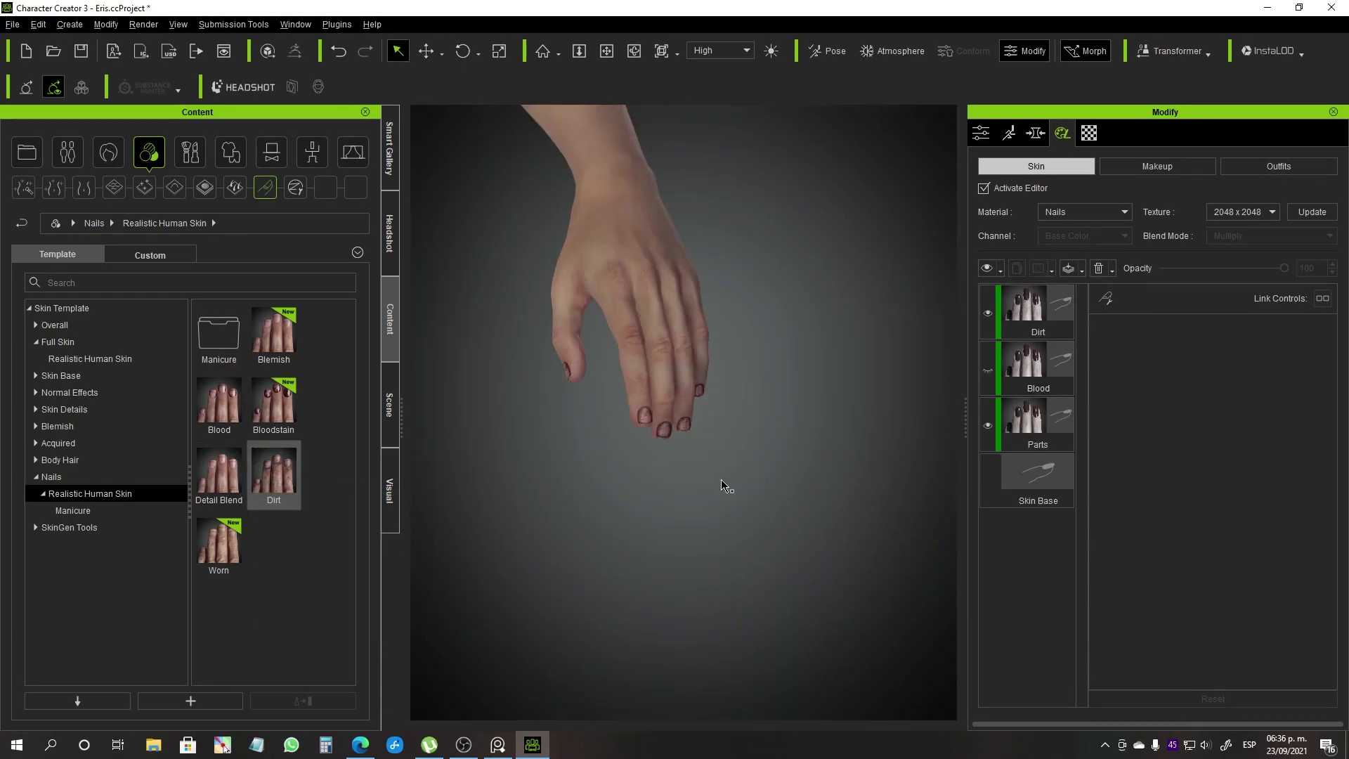
- Tune the nail Dirt layer's Range, Blur, Expansion and Opacity 67 for a faint, softened pattern
scroll(724, 485, up, 5)
scroll(1194, 492, down, 3)
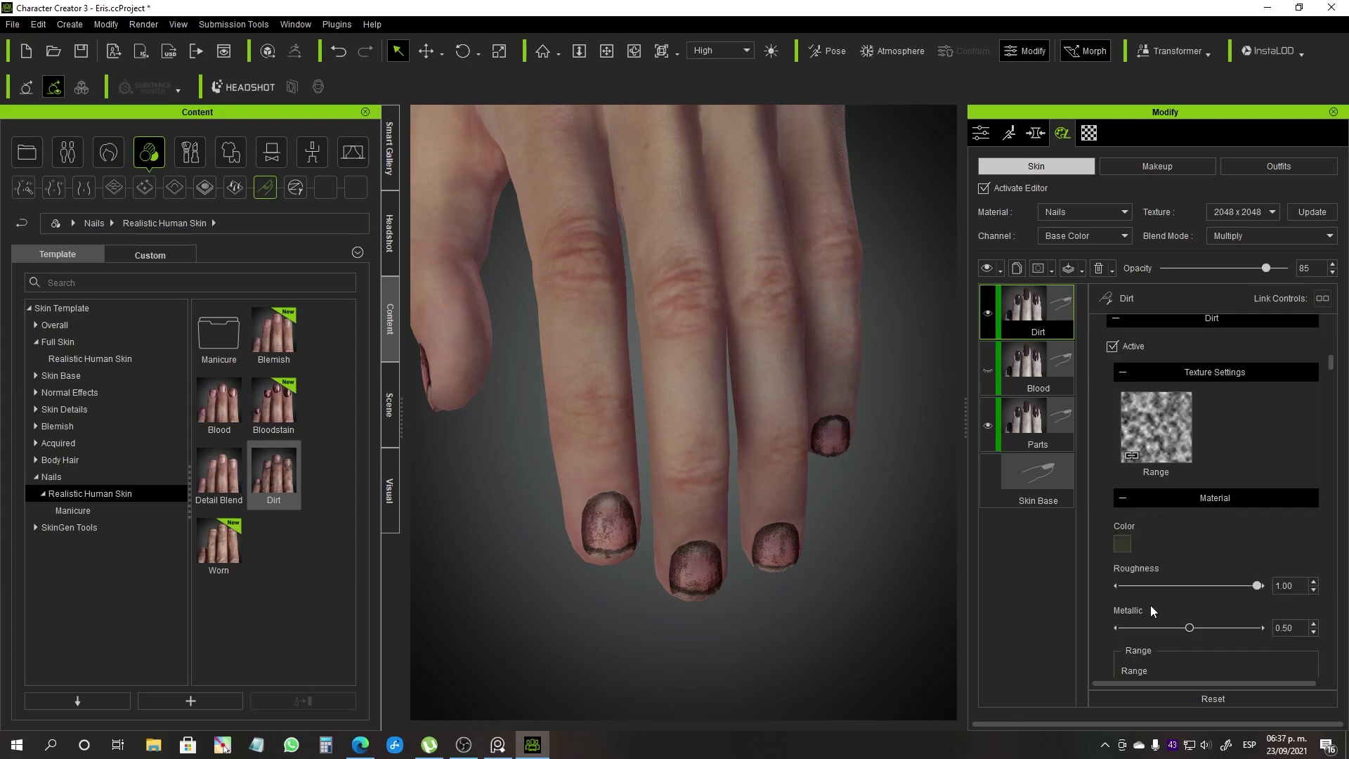
scroll(1149, 605, down, 2)
drag(1249, 561, 1143, 567)
scroll(1167, 647, down, 2)
scroll(1160, 634, down, 2)
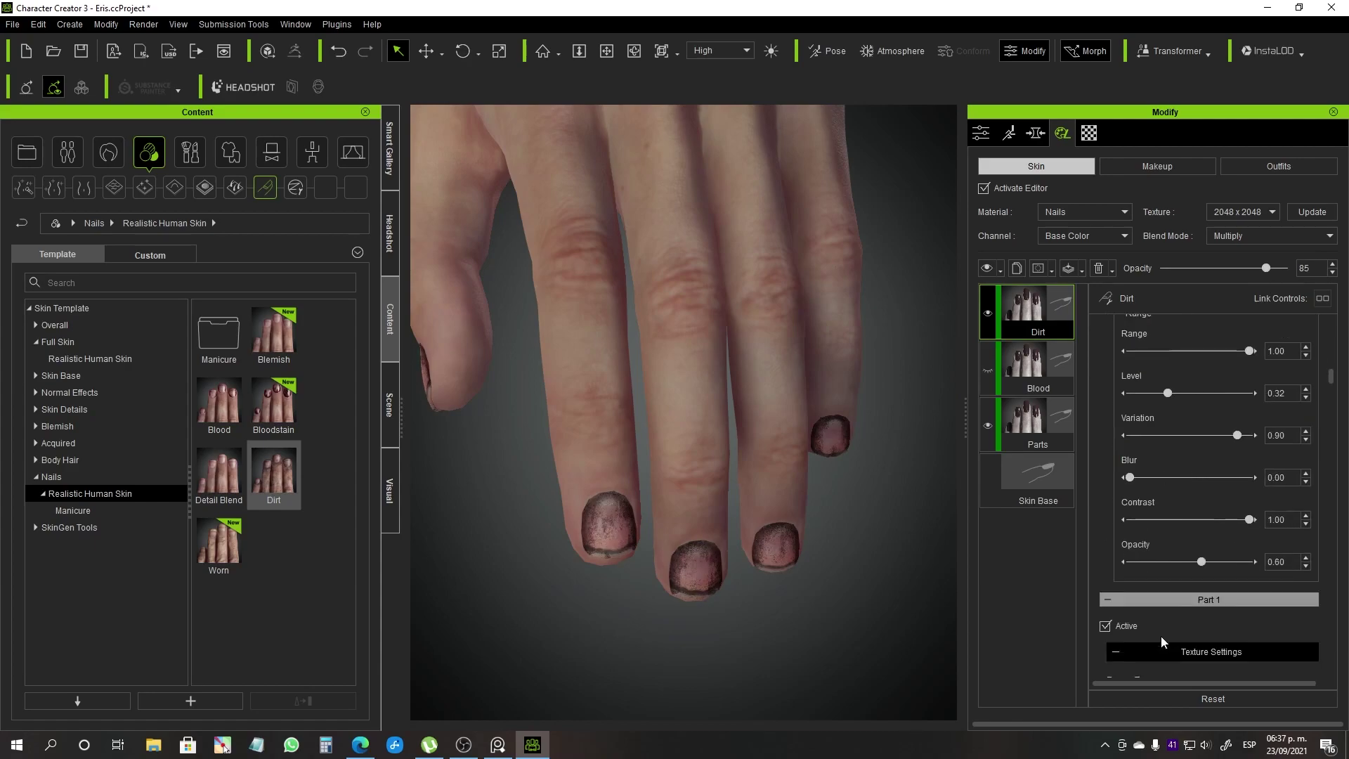
scroll(1164, 637, down, 2)
drag(1166, 660, 1166, 665)
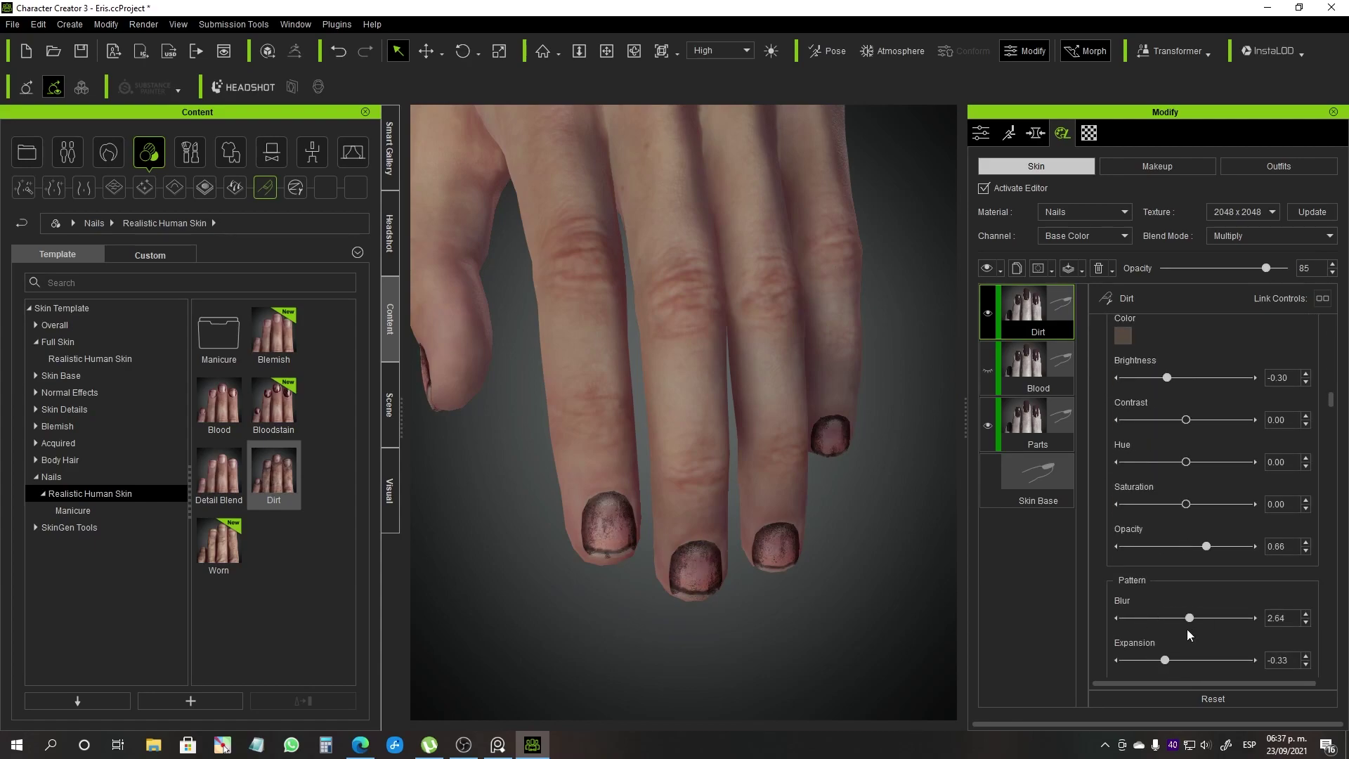
scroll(1206, 583, down, 3)
scroll(1191, 610, down, 2)
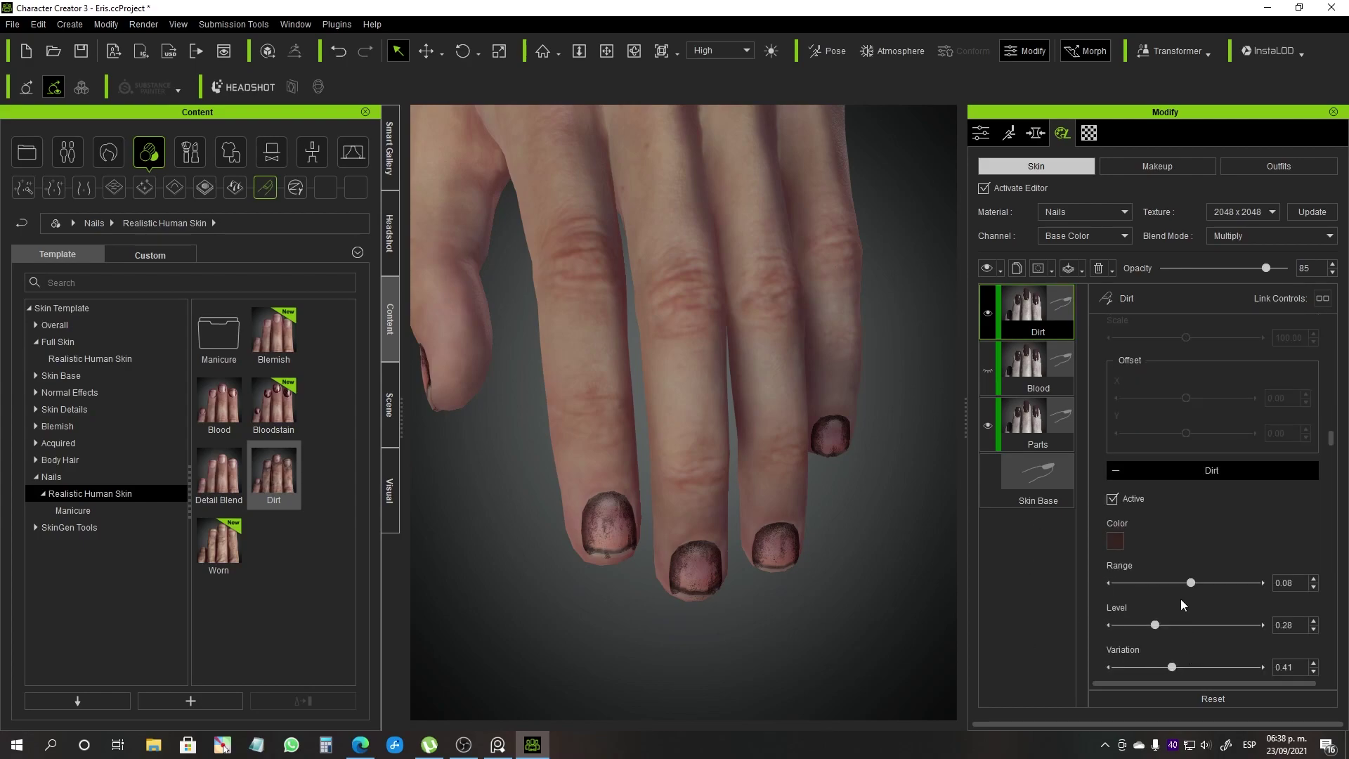
scroll(1138, 554, up, 2)
scroll(1161, 610, up, 3)
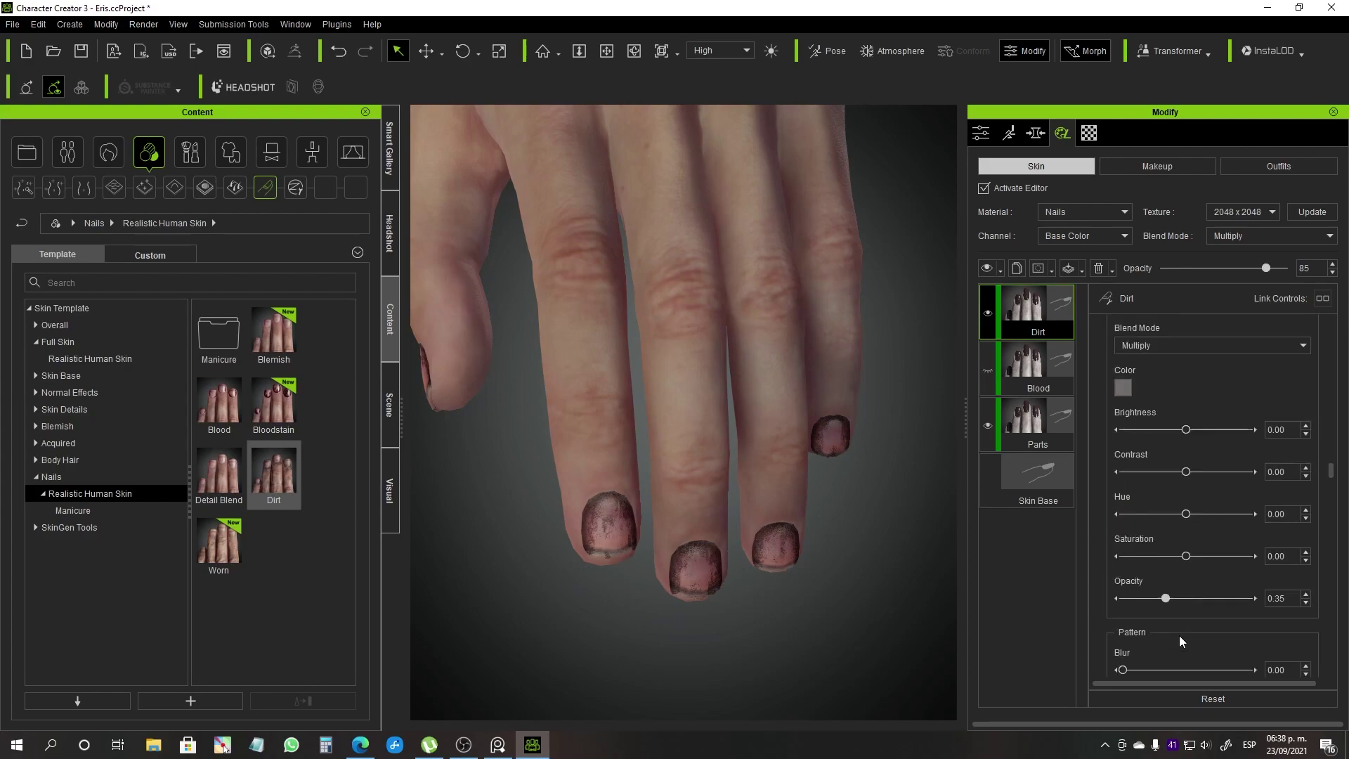
scroll(1178, 635, up, 3)
scroll(1204, 617, down, 2)
scroll(1155, 629, down, 5)
scroll(1173, 584, up, 2)
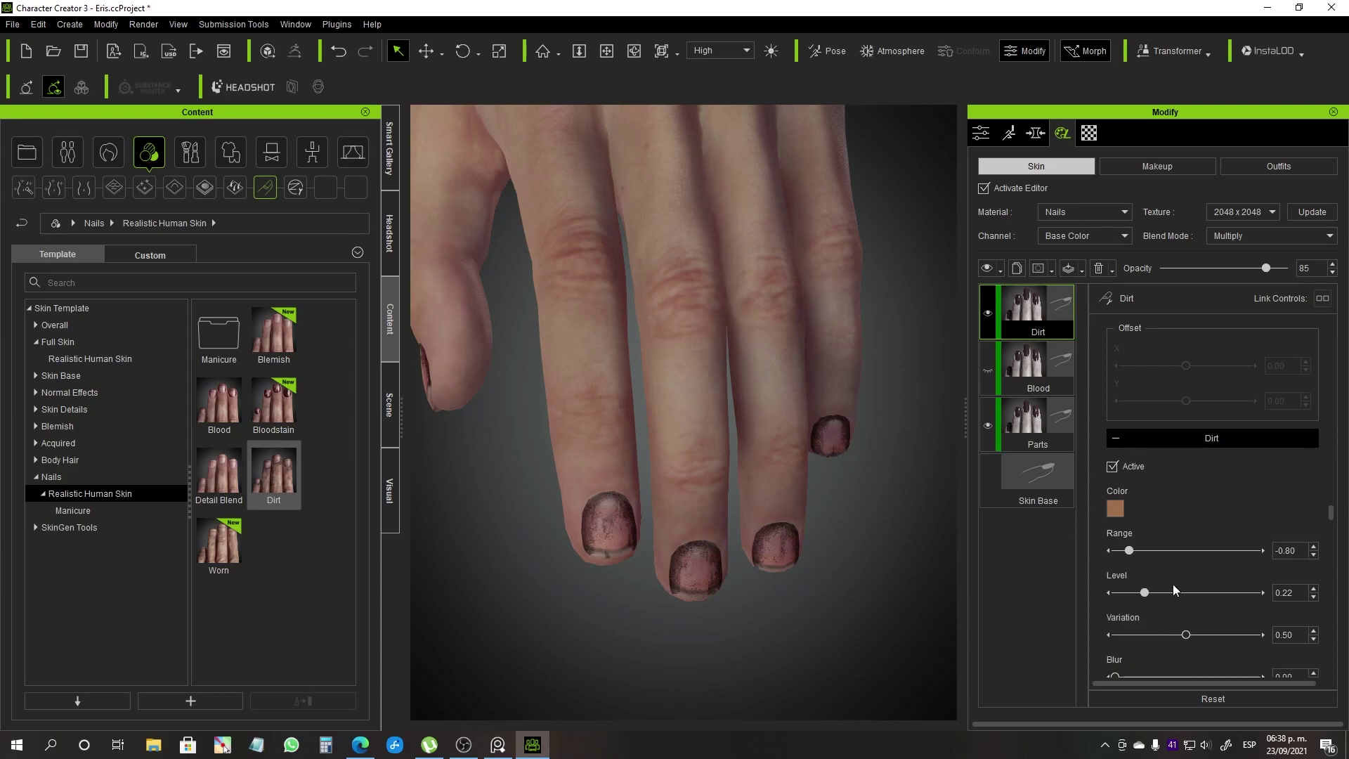
scroll(1182, 634, up, 1)
scroll(1183, 634, down, 2)
scroll(1182, 633, down, 1)
scroll(1110, 533, up, 5)
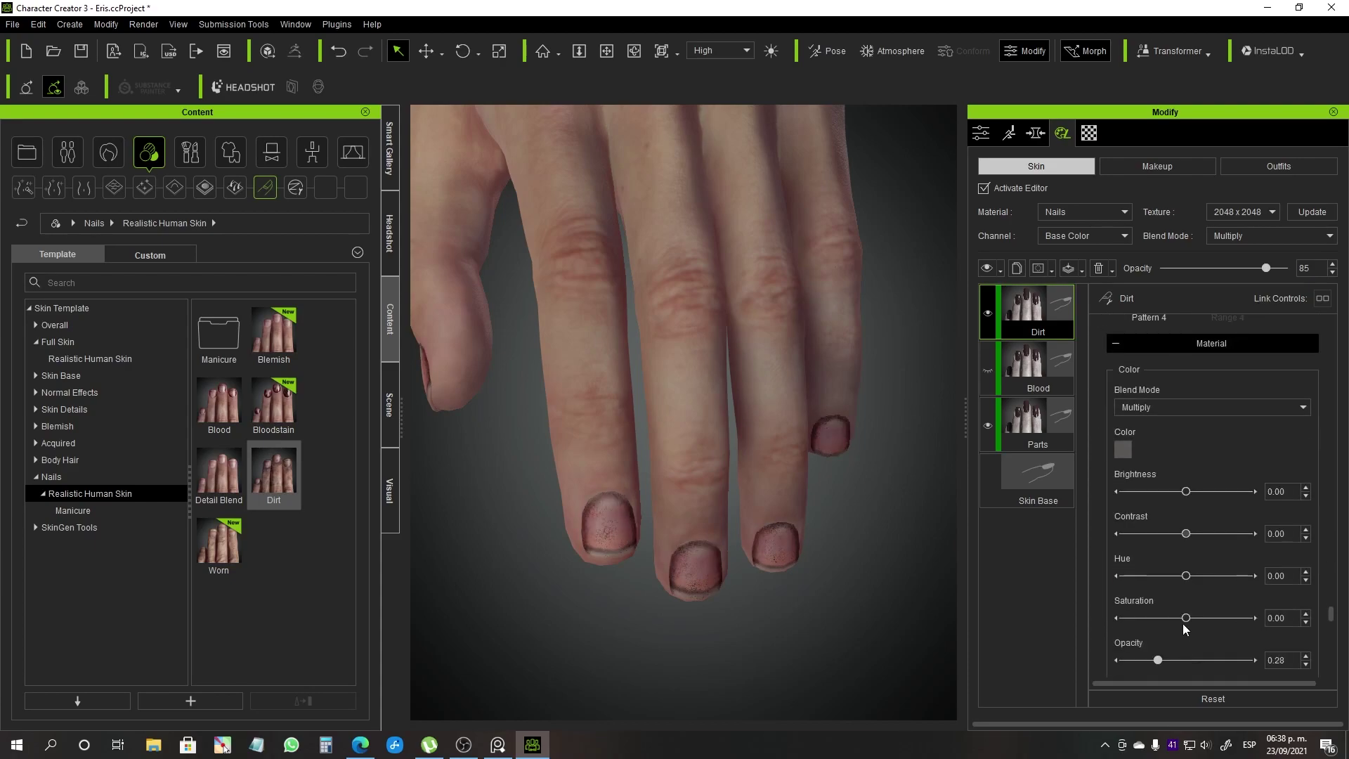
scroll(1182, 622, down, 2)
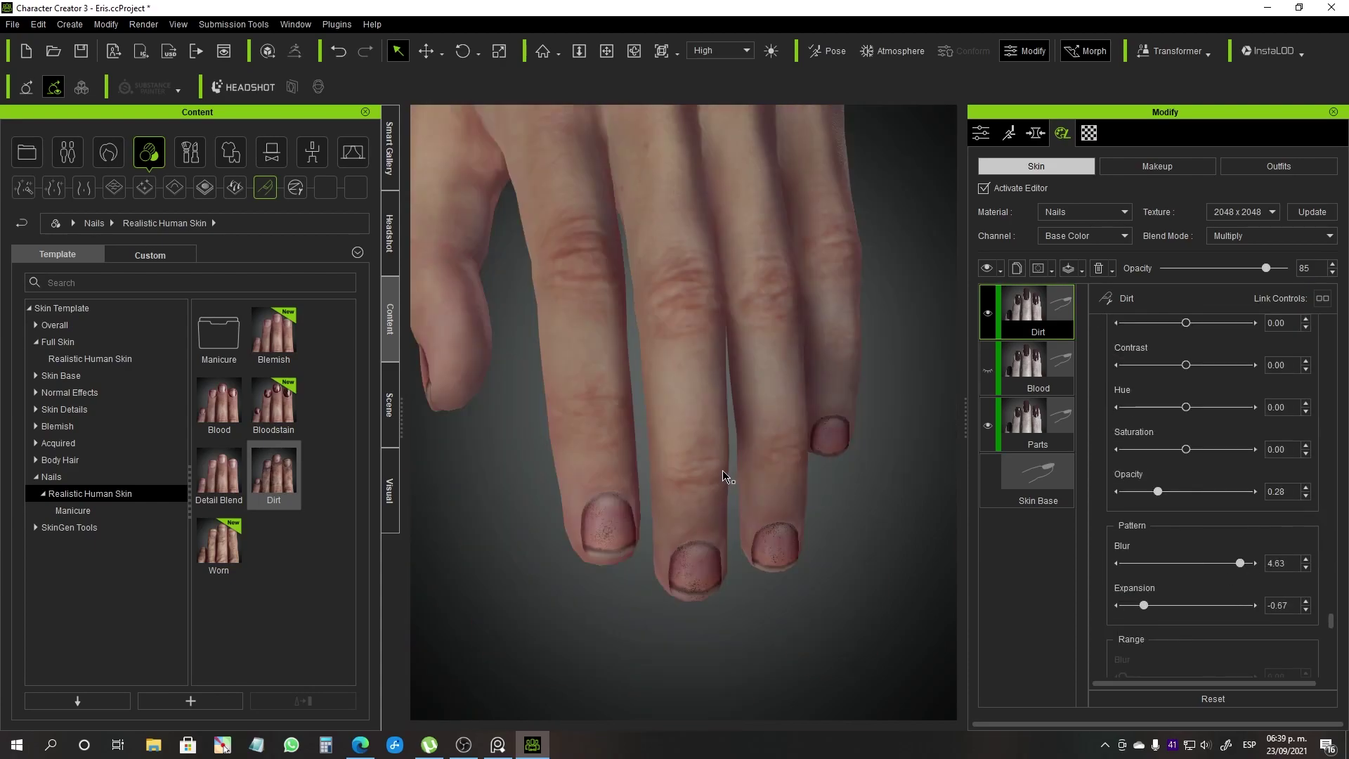
scroll(723, 466, down, 5)
- Turn the Blood nail layer back on with the whole character in view
right_drag(660, 536, 889, 504)
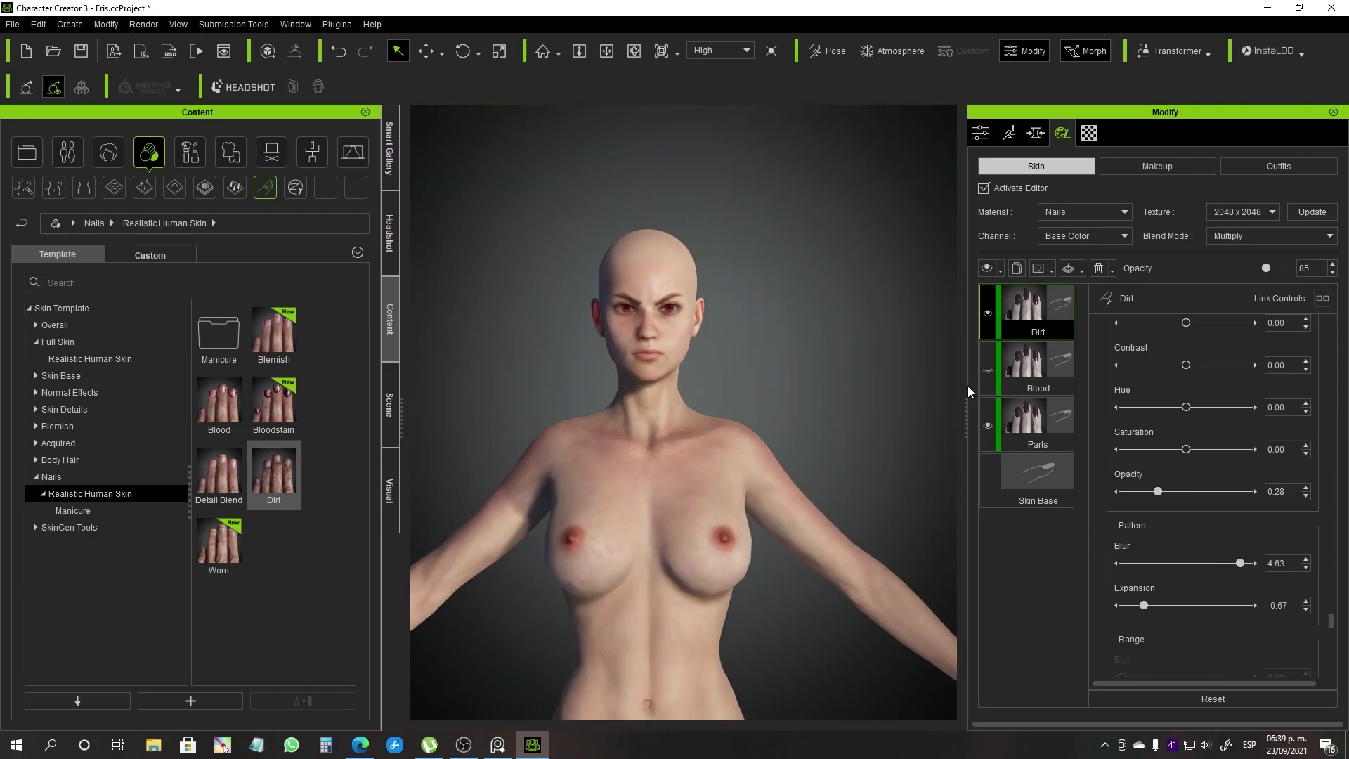
scroll(678, 469, up, 5)
right_drag(678, 468, 722, 506)
click(1025, 365)
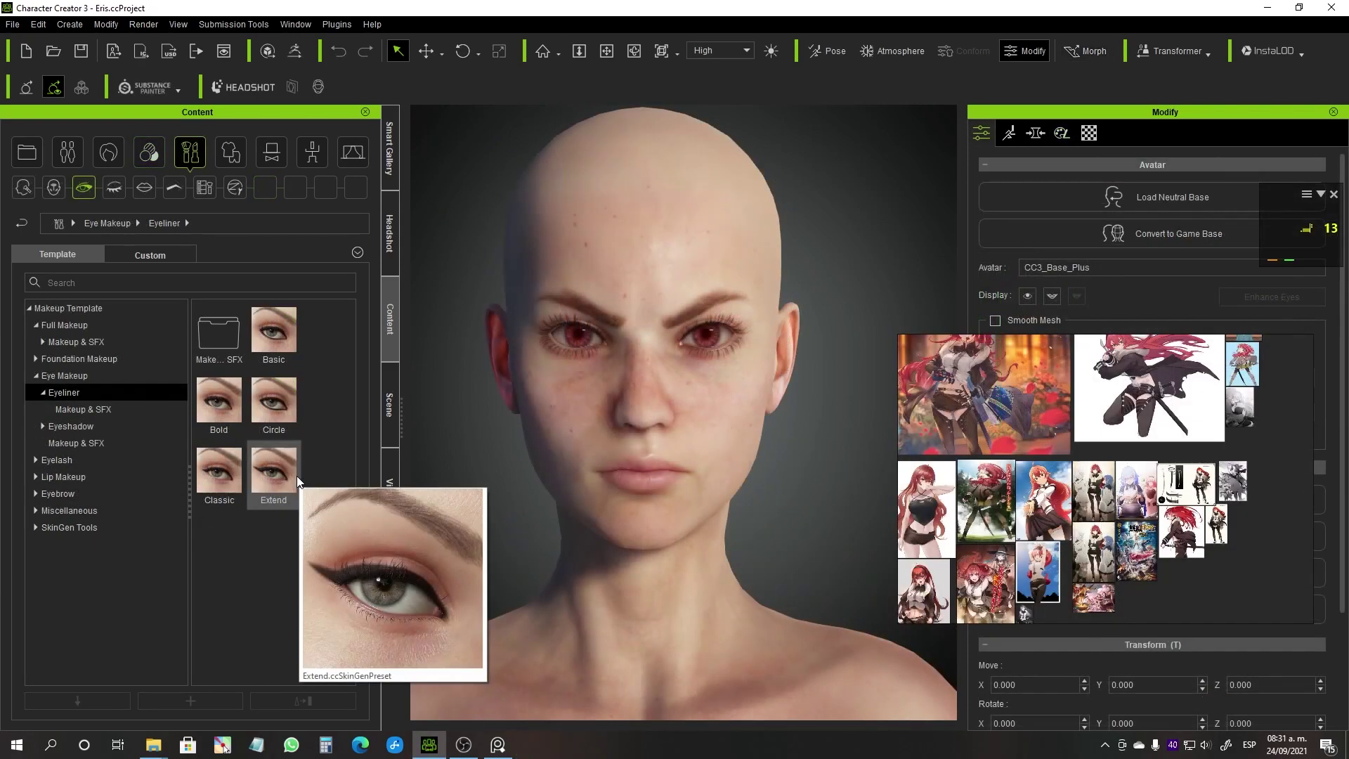
- Apply the Basic eyeliner and raise its Expansion Contrast to 0.14
double_click(273, 330)
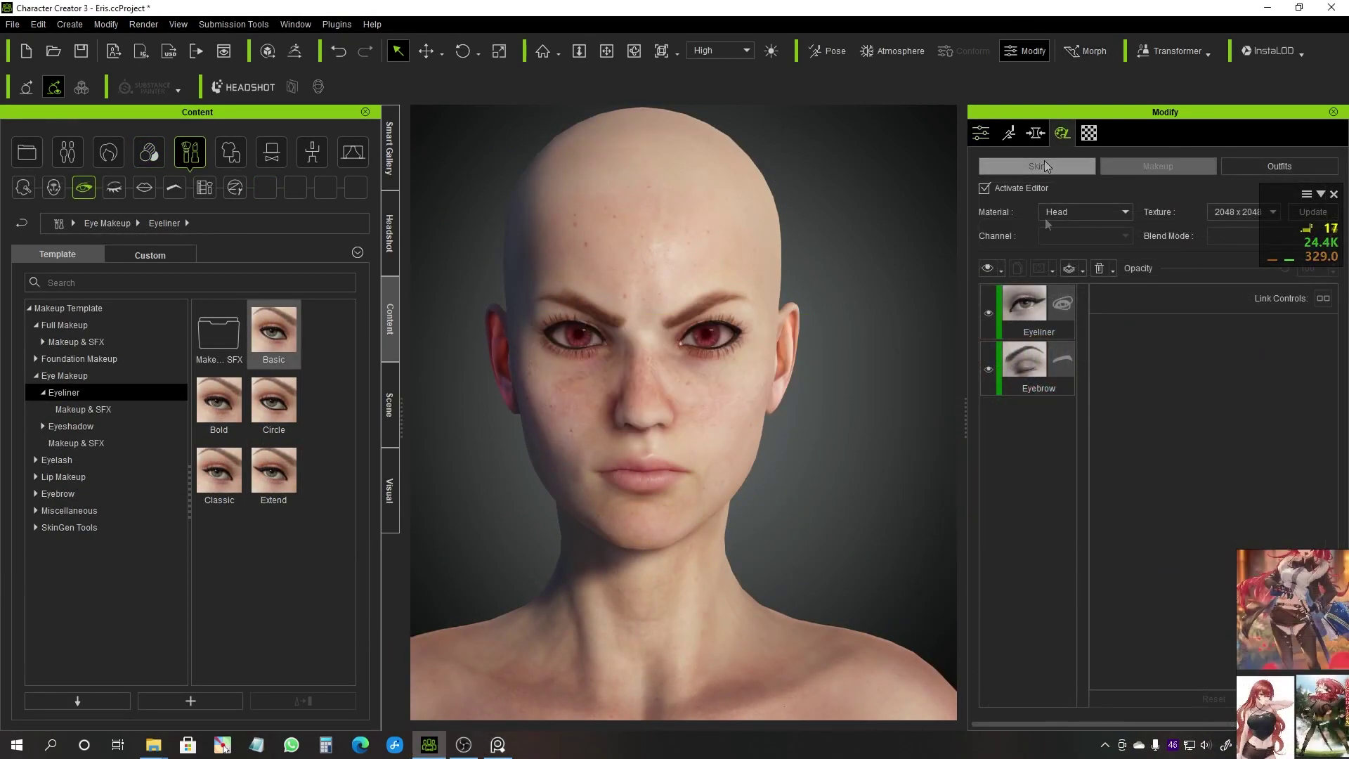
scroll(1161, 438, down, 5)
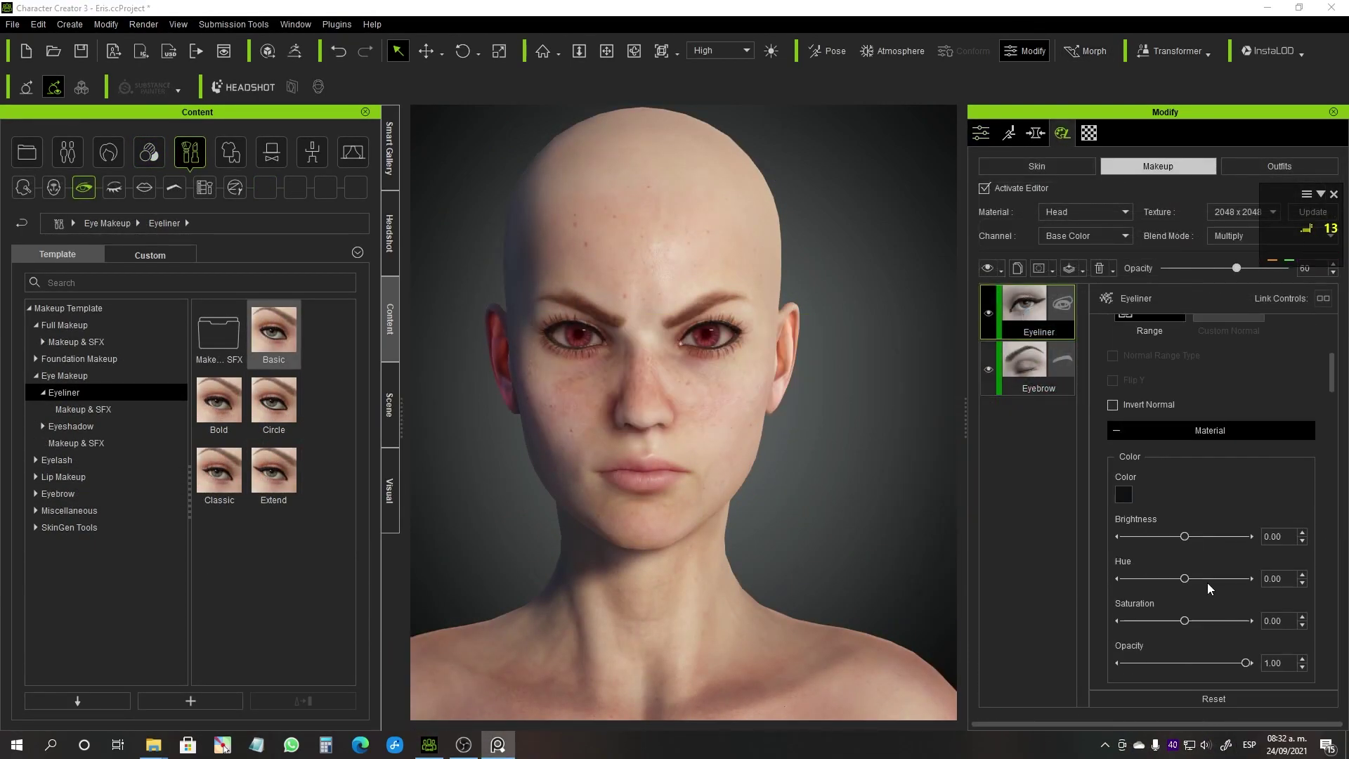
scroll(1186, 542, down, 3)
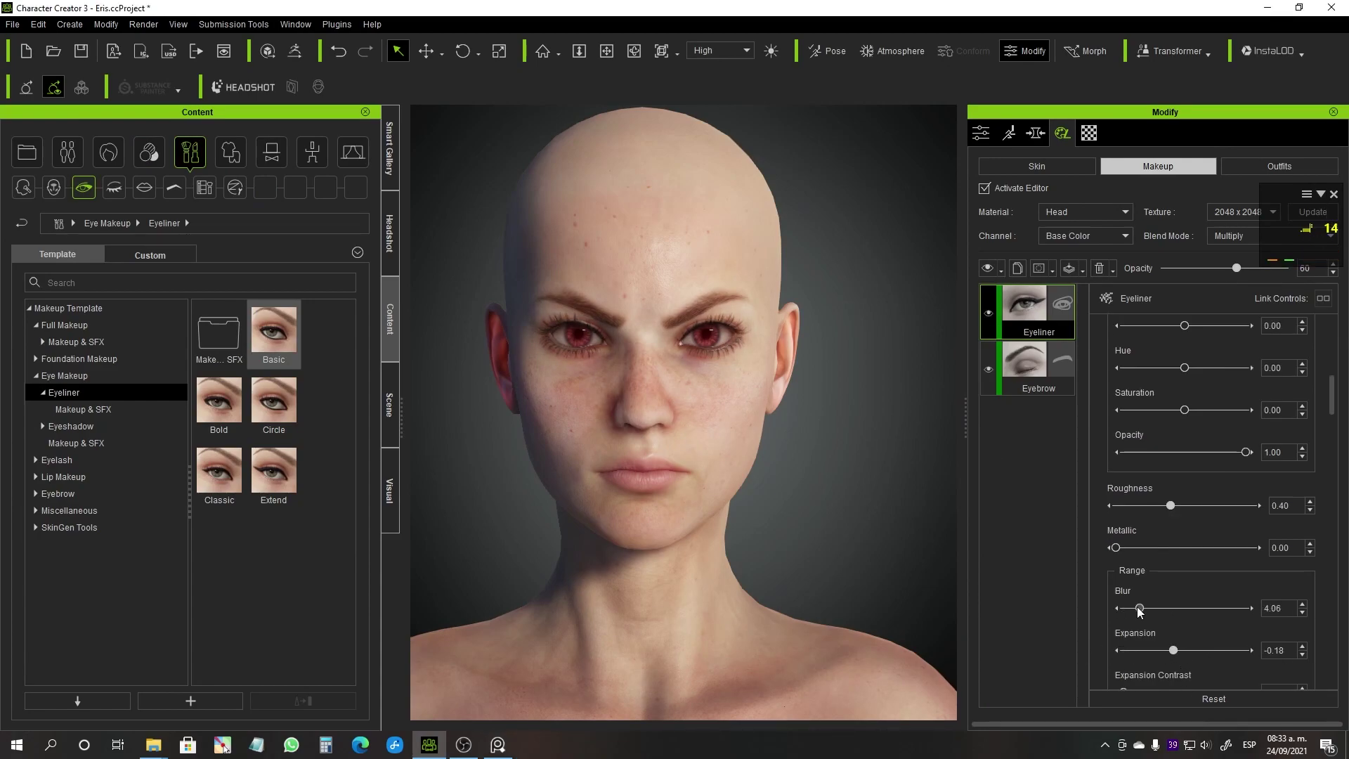
scroll(1138, 652, down, 1)
drag(1137, 651, 1141, 656)
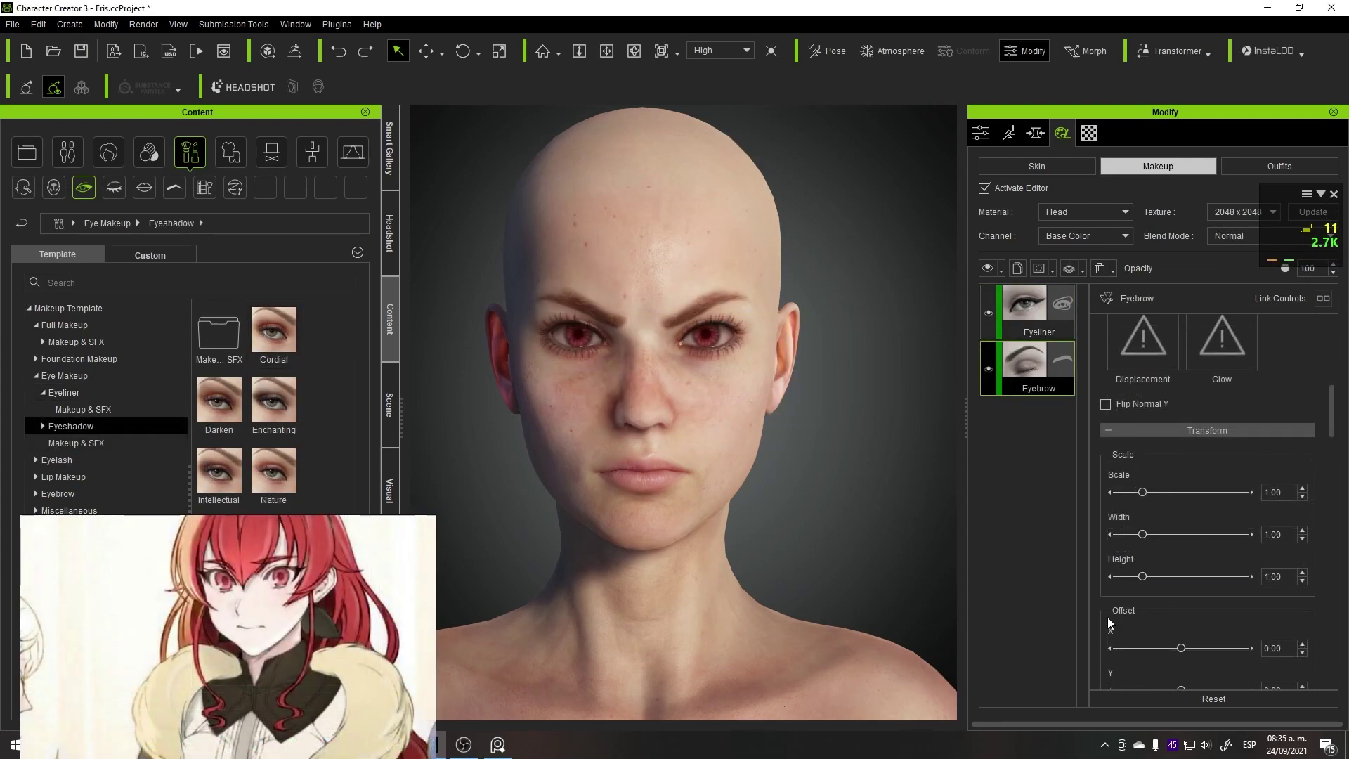
- Lower eyebrow Normal Strength to 0.54 and raise eyebrow Brightness and Contrast
scroll(1185, 527, down, 3)
scroll(1212, 613, down, 2)
scroll(1218, 595, down, 3)
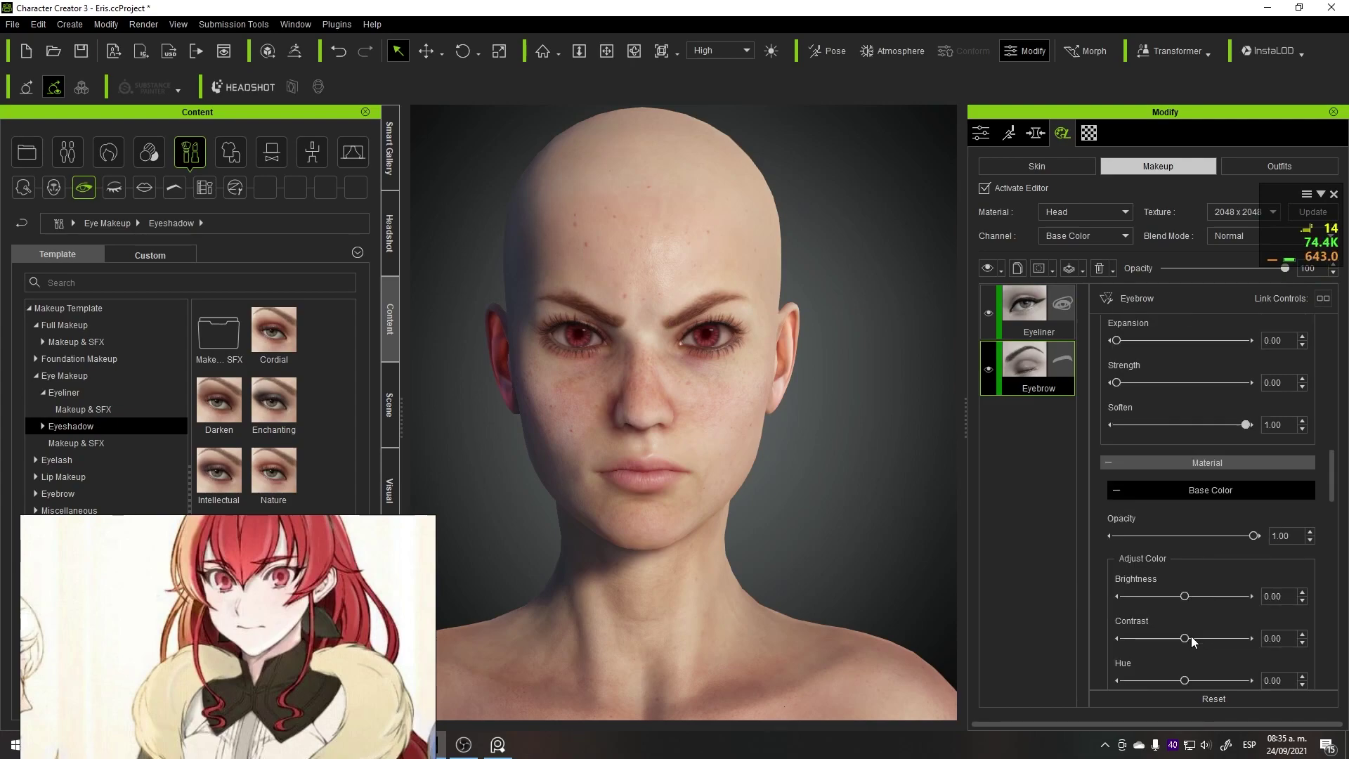
scroll(1187, 562, down, 3)
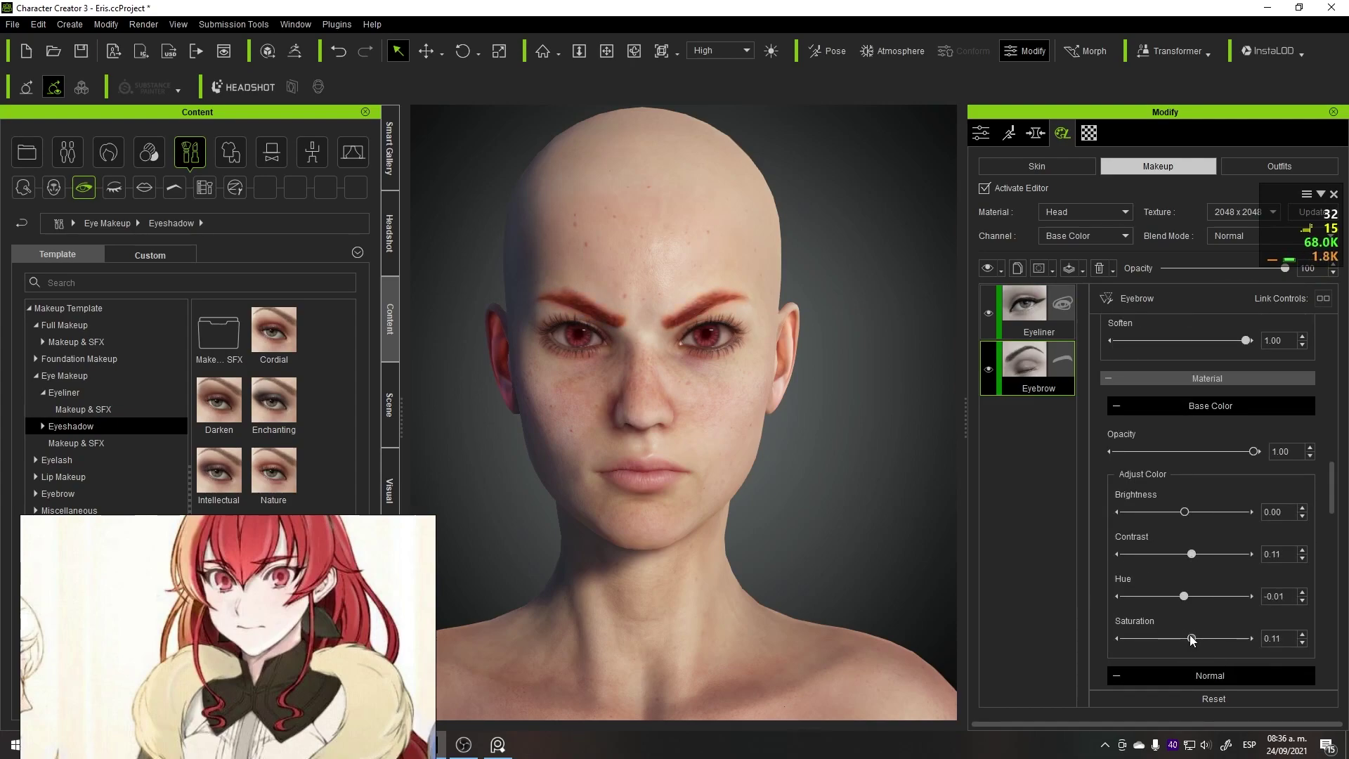
scroll(1185, 536, down, 3)
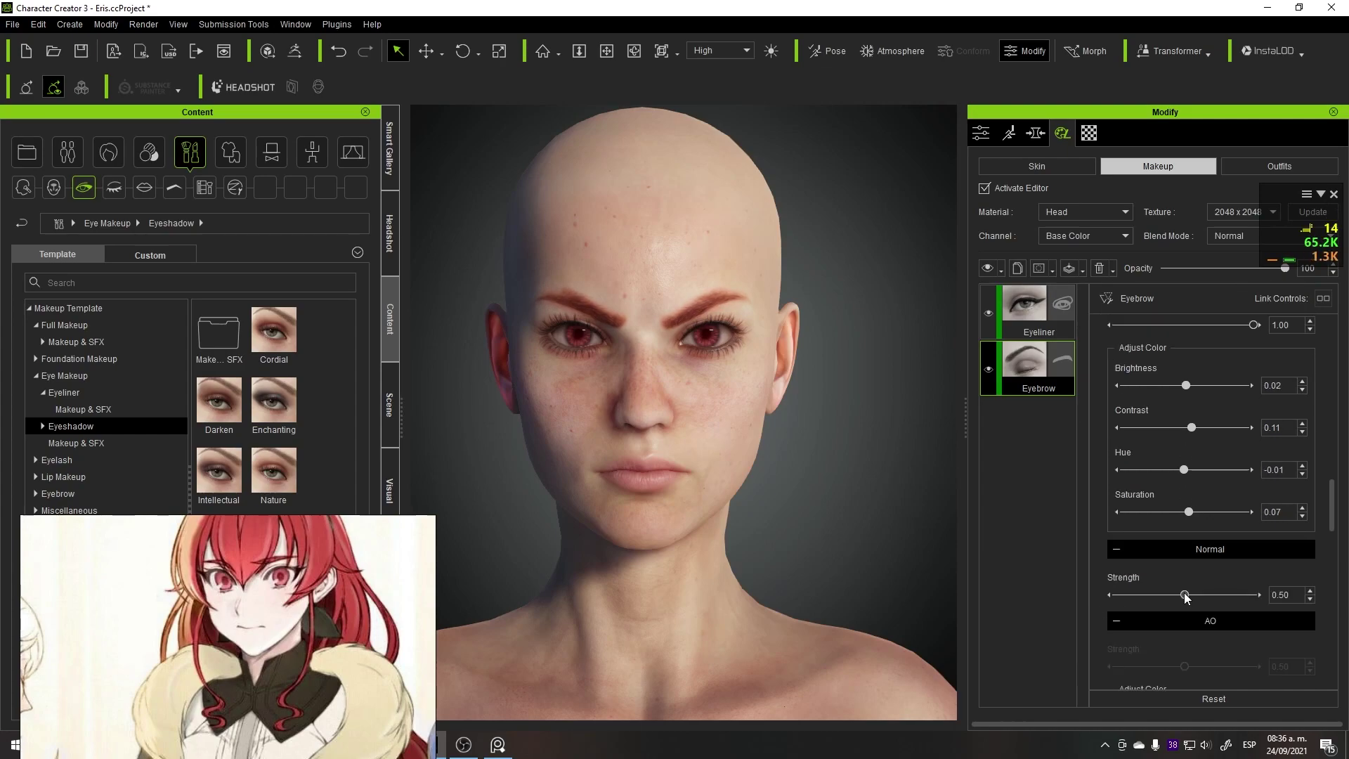
drag(1201, 594, 1191, 596)
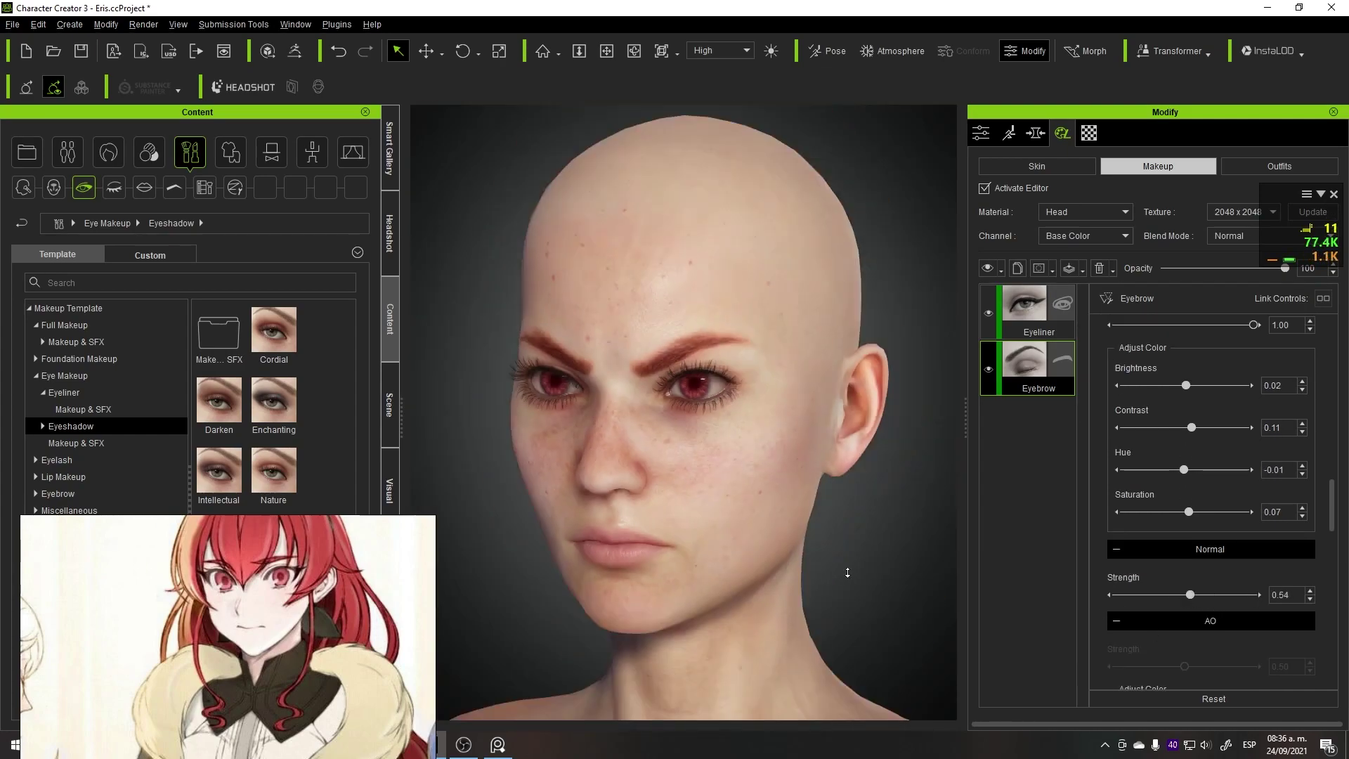
scroll(1229, 632, down, 5)
scroll(1236, 647, down, 4)
scroll(1241, 658, down, 3)
scroll(1240, 661, down, 5)
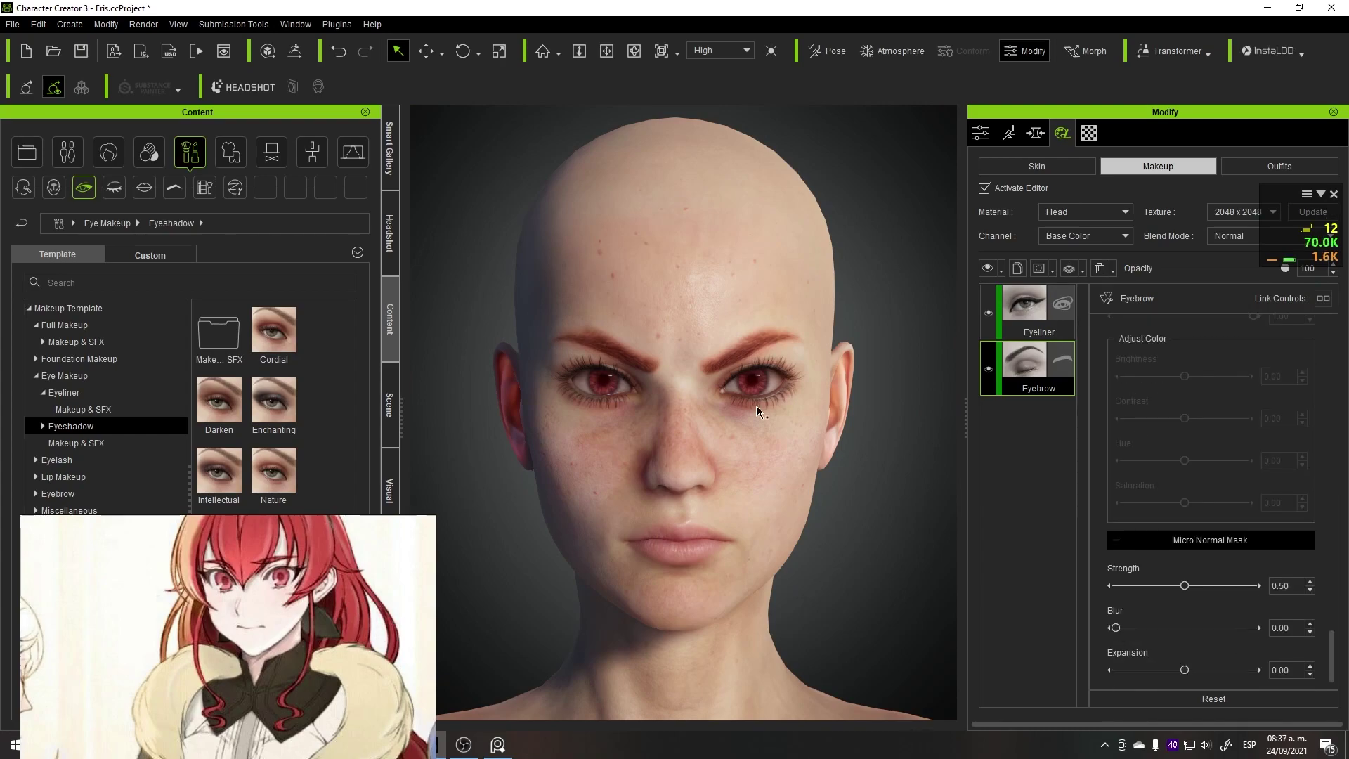
drag(1184, 670, 1180, 671)
scroll(1121, 636, up, 5)
scroll(1180, 647, up, 5)
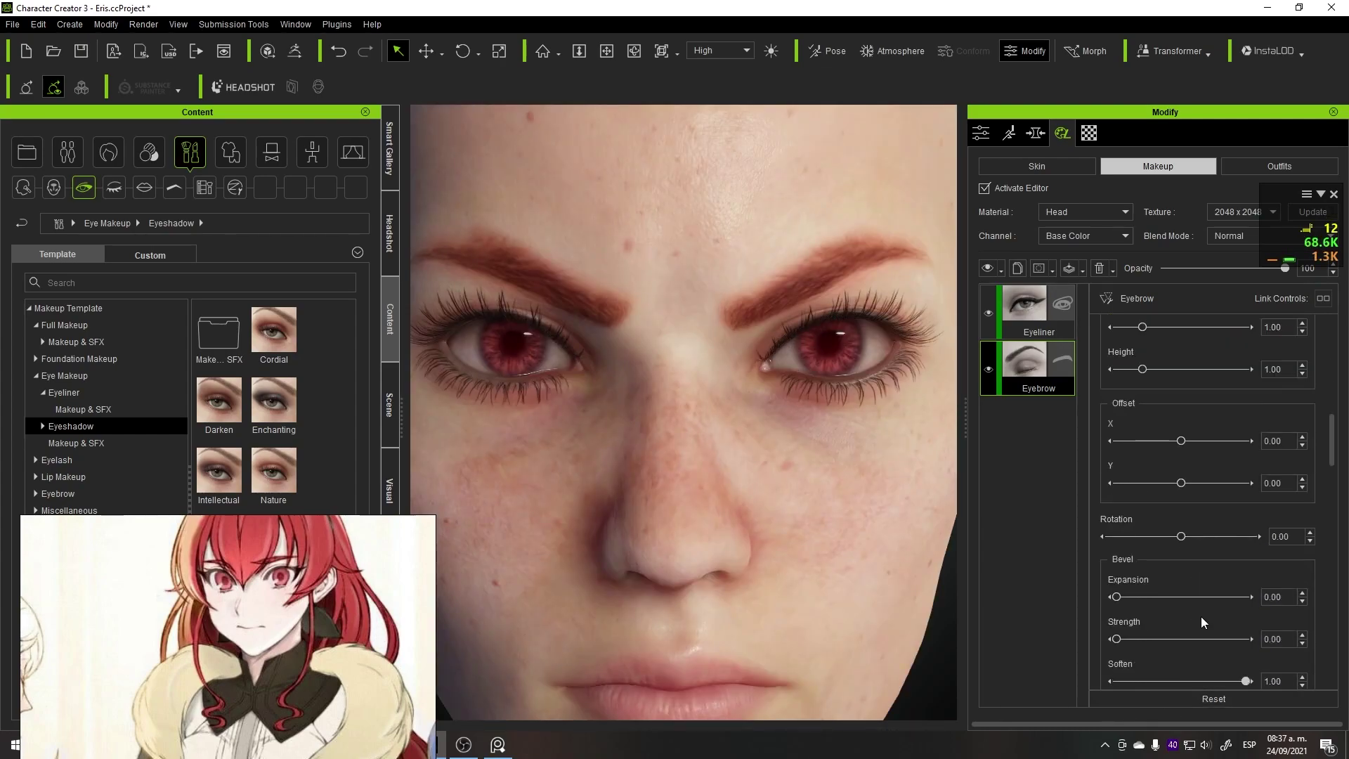
scroll(1204, 623, up, 5)
scroll(1168, 593, up, 4)
scroll(1250, 624, down, 2)
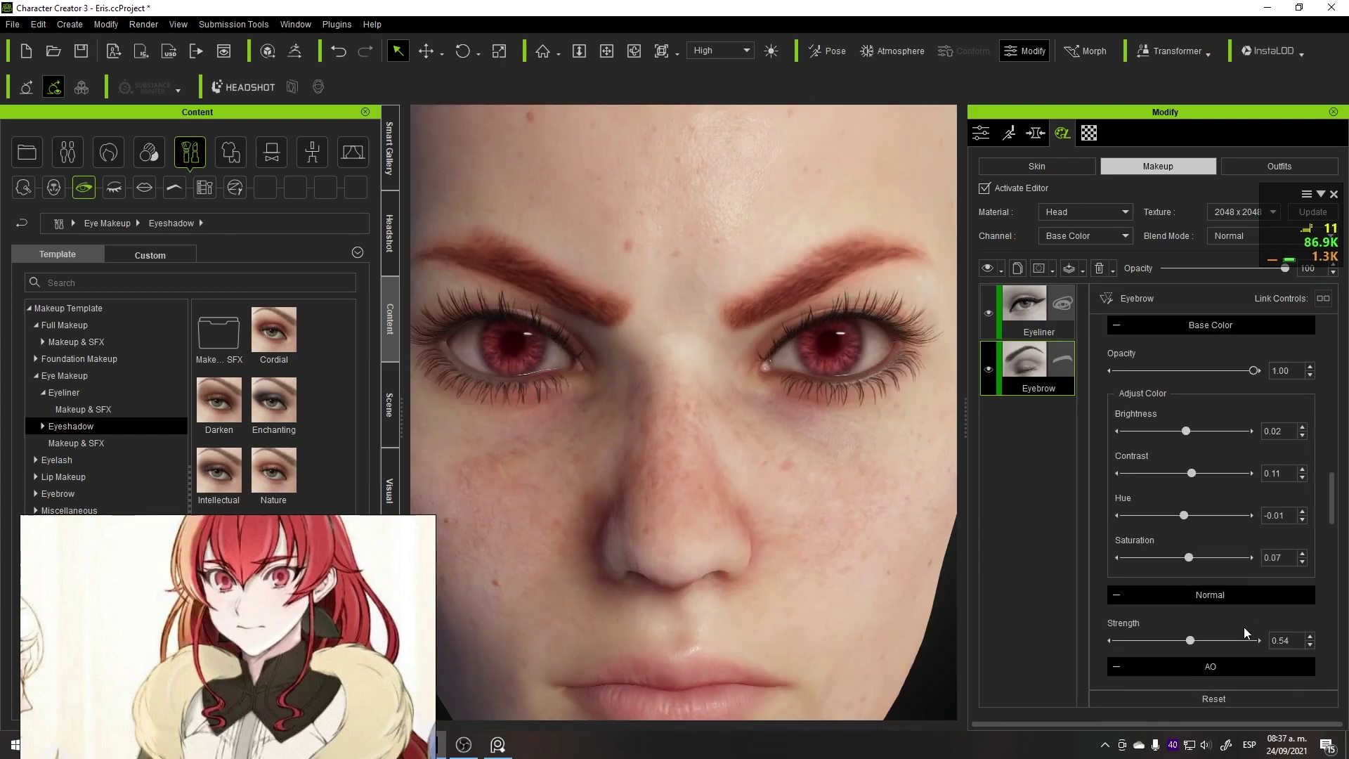
drag(1181, 431, 1195, 473)
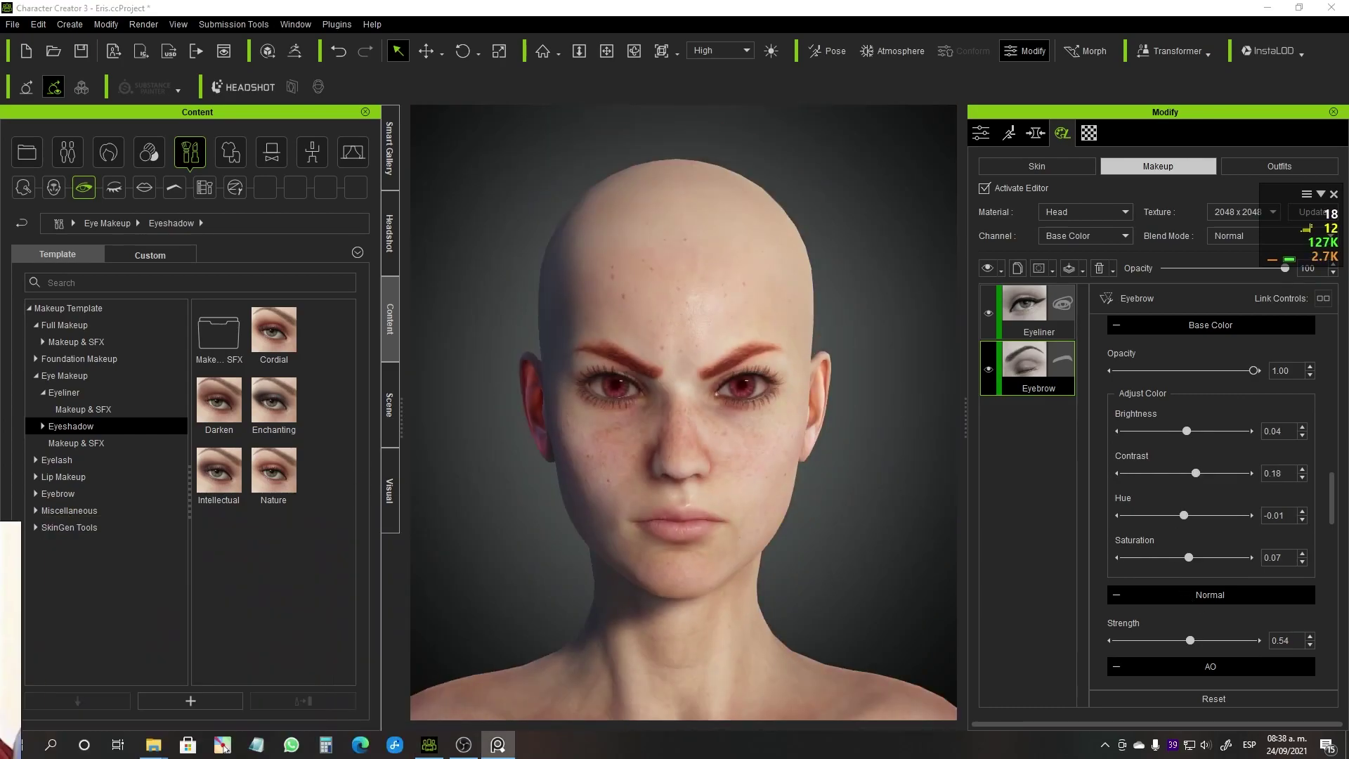
- Apply the Eyelash Makeup_SFX Tail_02 template to the lashes
click(42, 460)
mouse_move(217, 541)
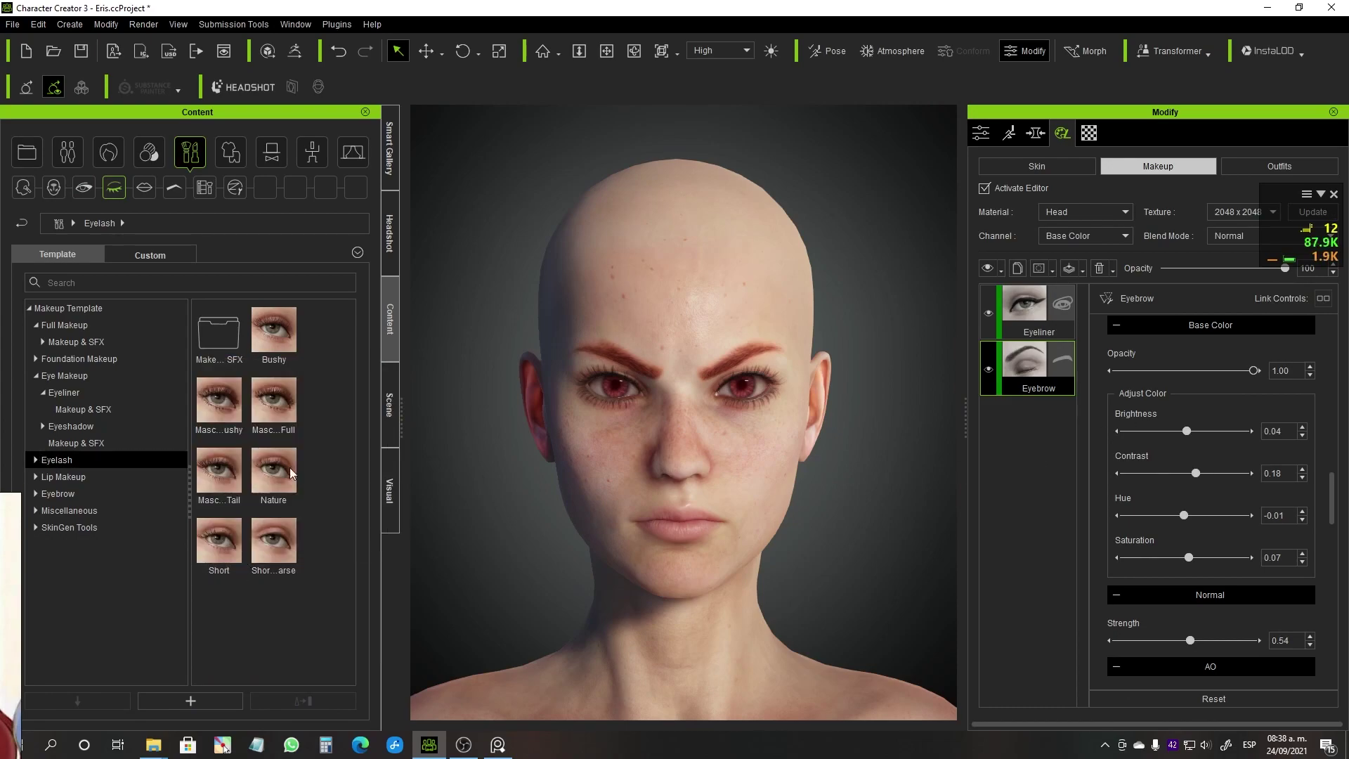
double_click(228, 349)
drag(274, 611, 631, 475)
scroll(633, 475, up, 5)
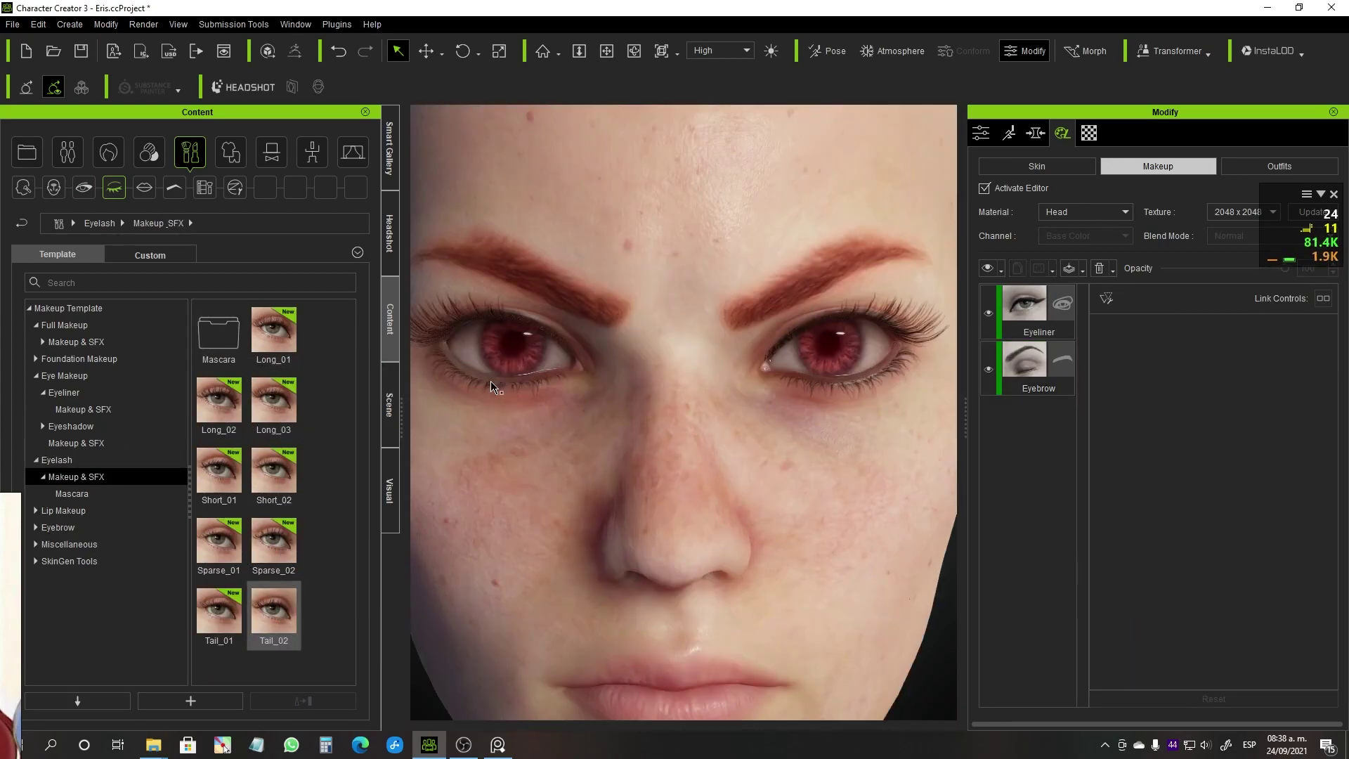
scroll(613, 447, down, 2)
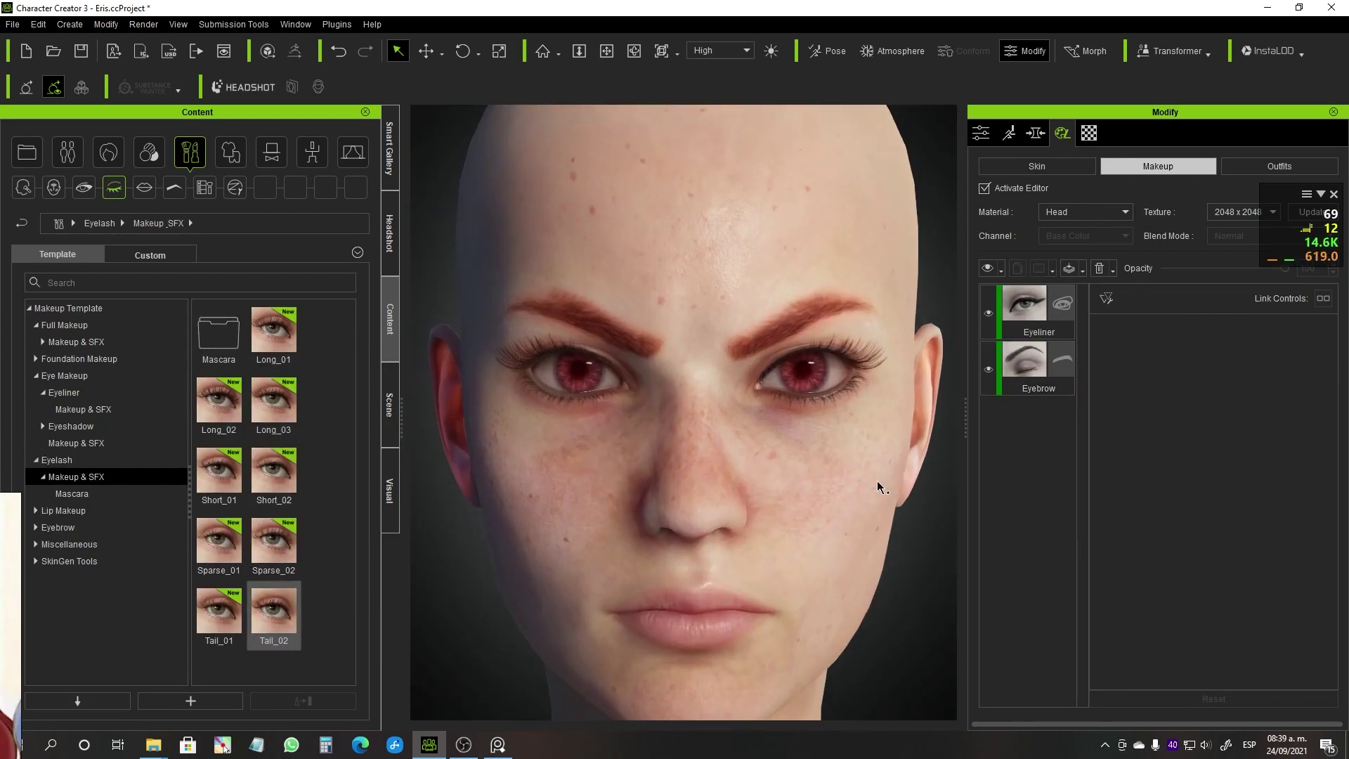
scroll(1292, 562, down, 3)
scroll(1292, 562, down, 3)
scroll(1291, 561, down, 3)
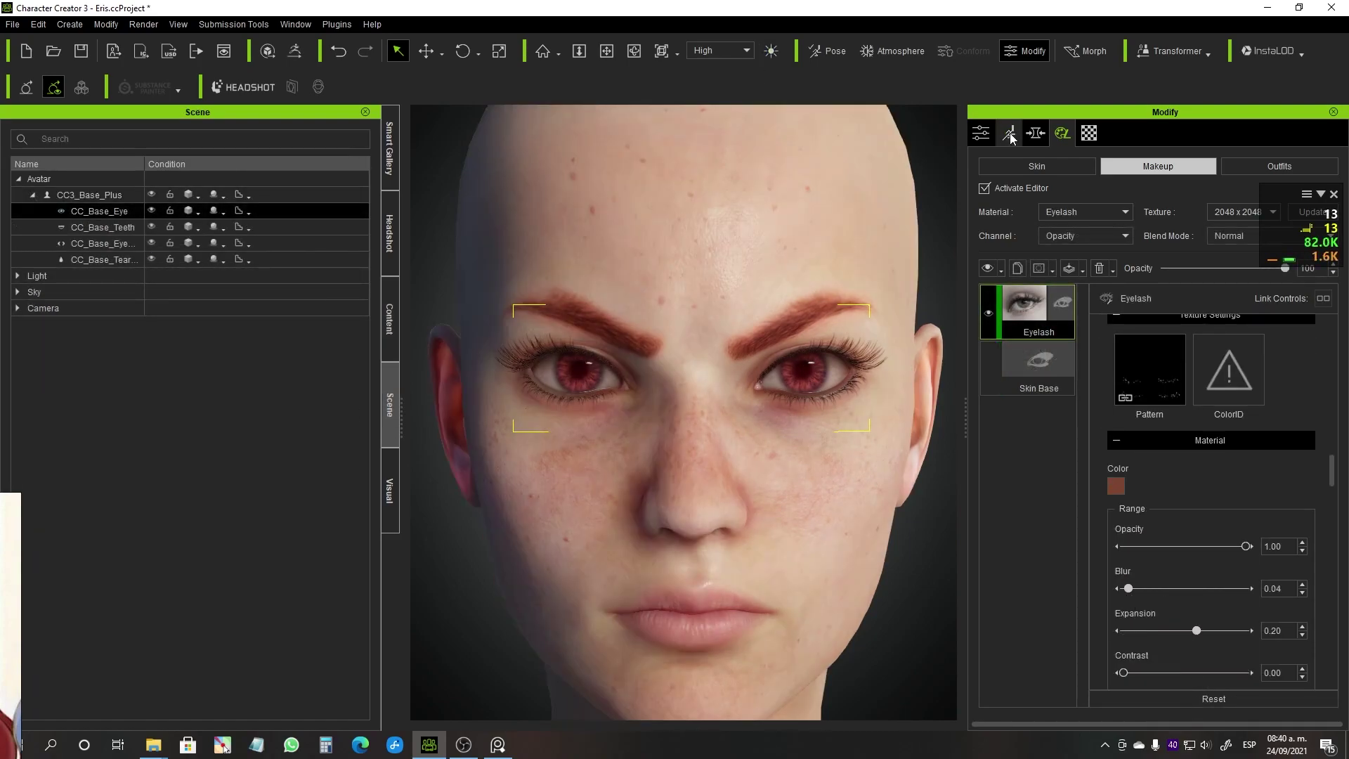
- Show the Eyelash morph sliders and orbit the head to a side profile
click(1096, 500)
scroll(1082, 555, down, 1)
click(1092, 588)
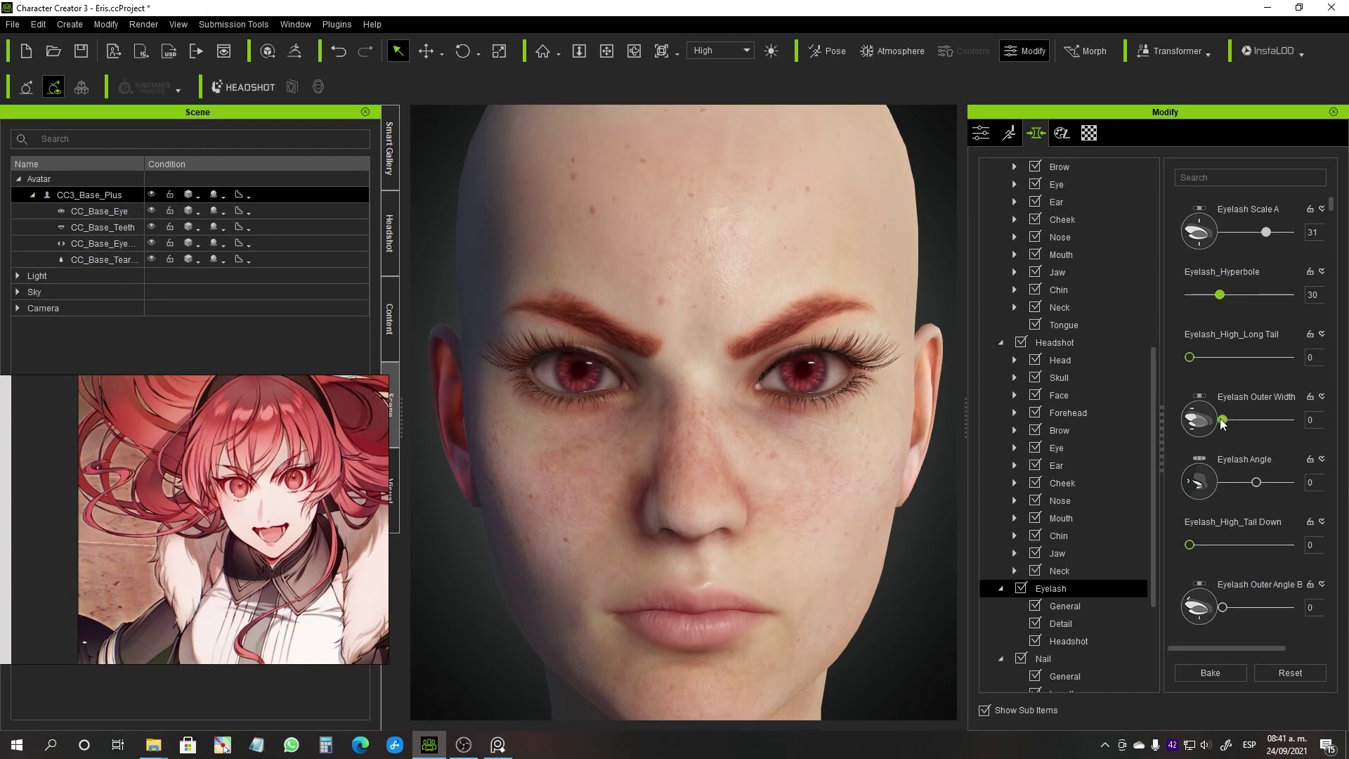
mouse_move(910, 553)
right_down()
mouse_move(807, 593)
mouse_move(959, 574)
right_up()
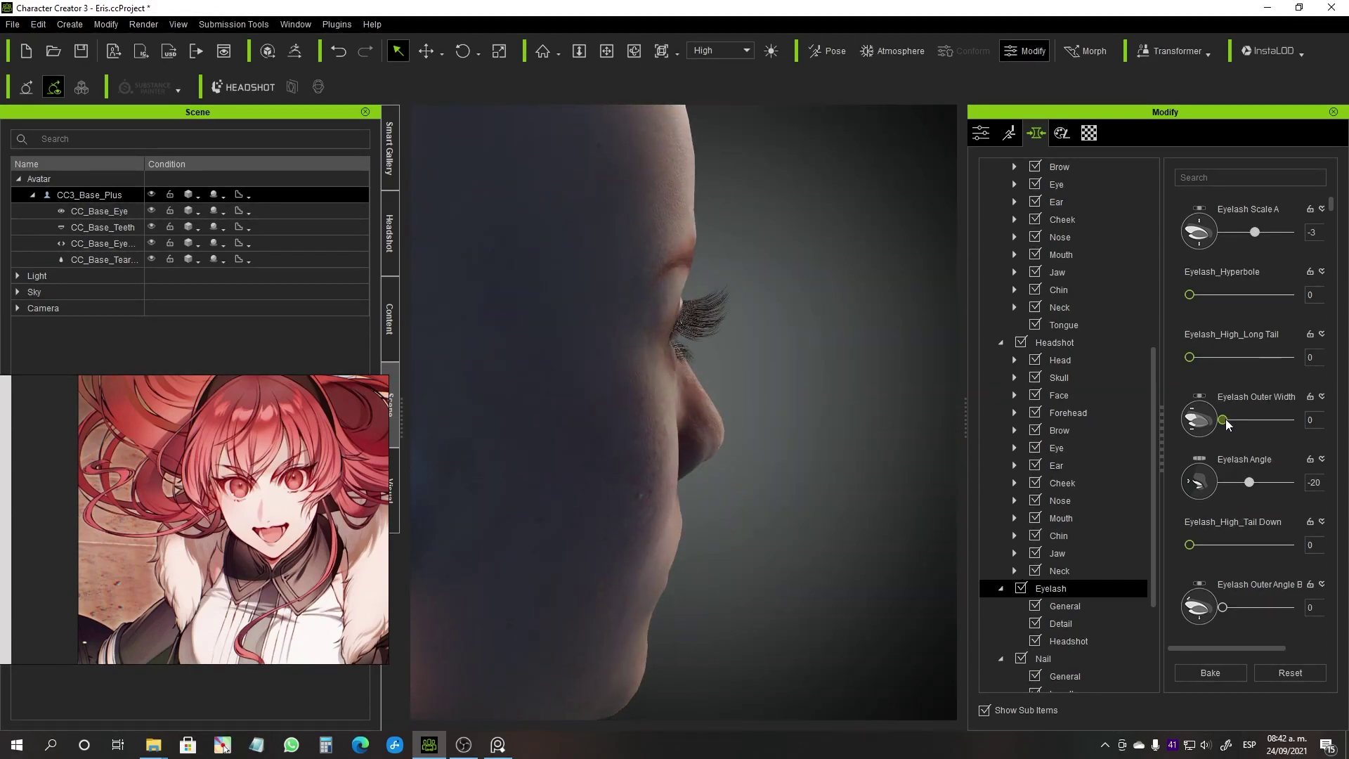
mouse_move(604, 452)
right_down()
mouse_move(735, 491)
mouse_move(913, 499)
right_up()
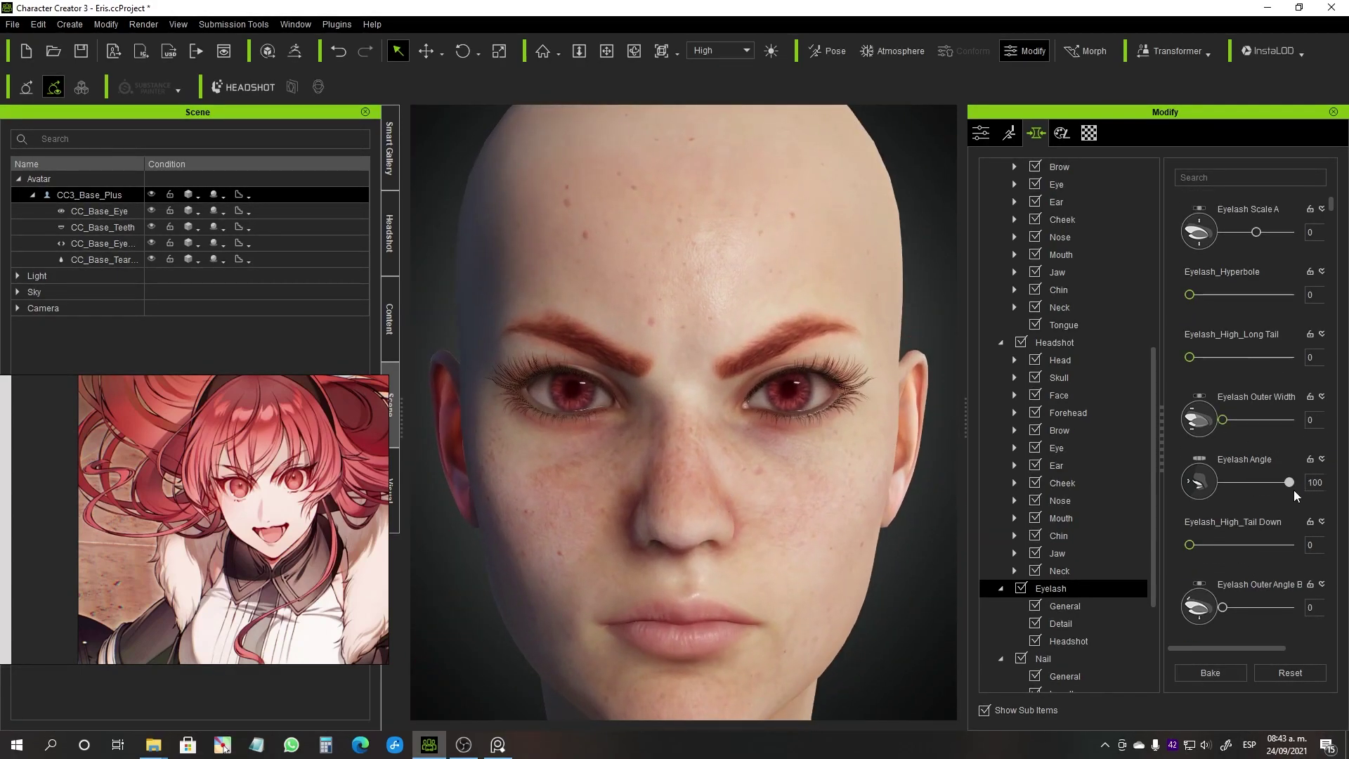
- Droop the Eyelash_High_Tail slightly and raise Upper Height to 27
drag(1189, 544, 1201, 547)
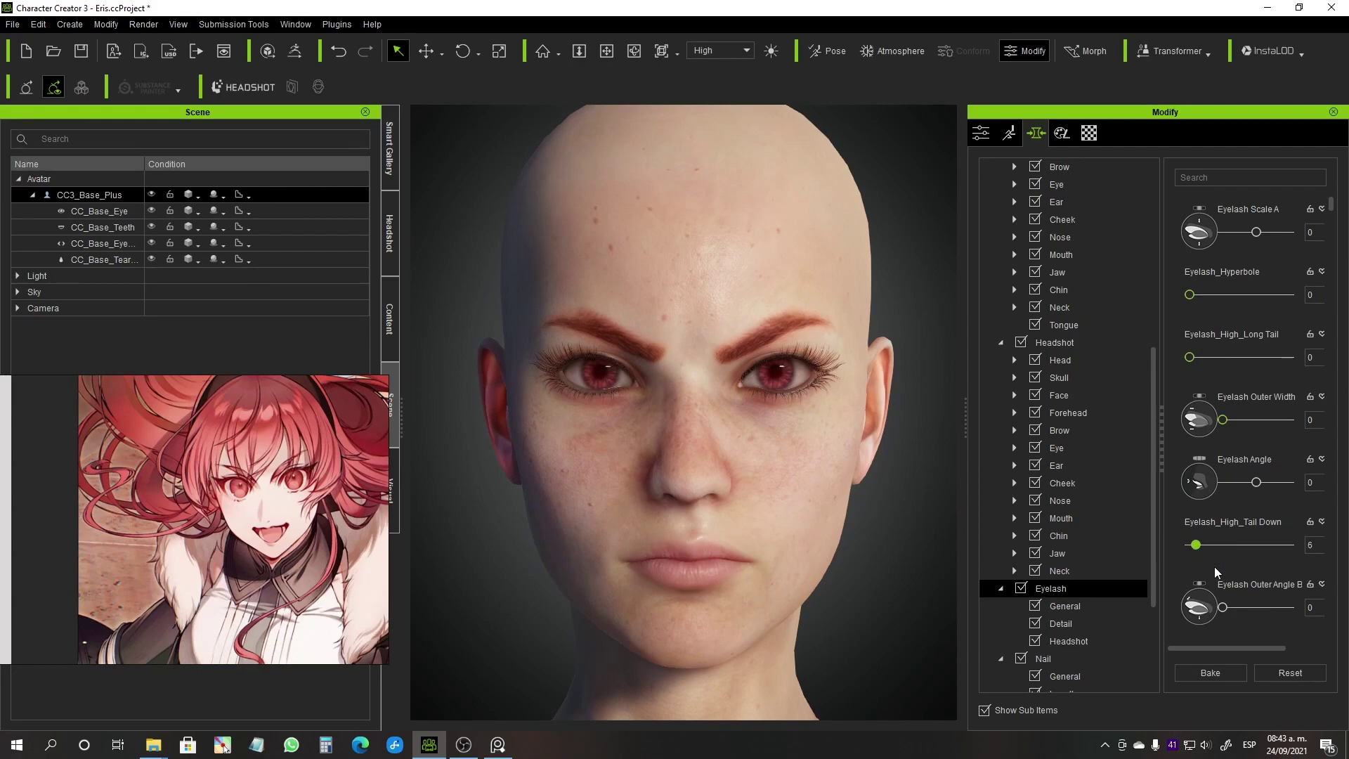
drag(1262, 624, 1269, 624)
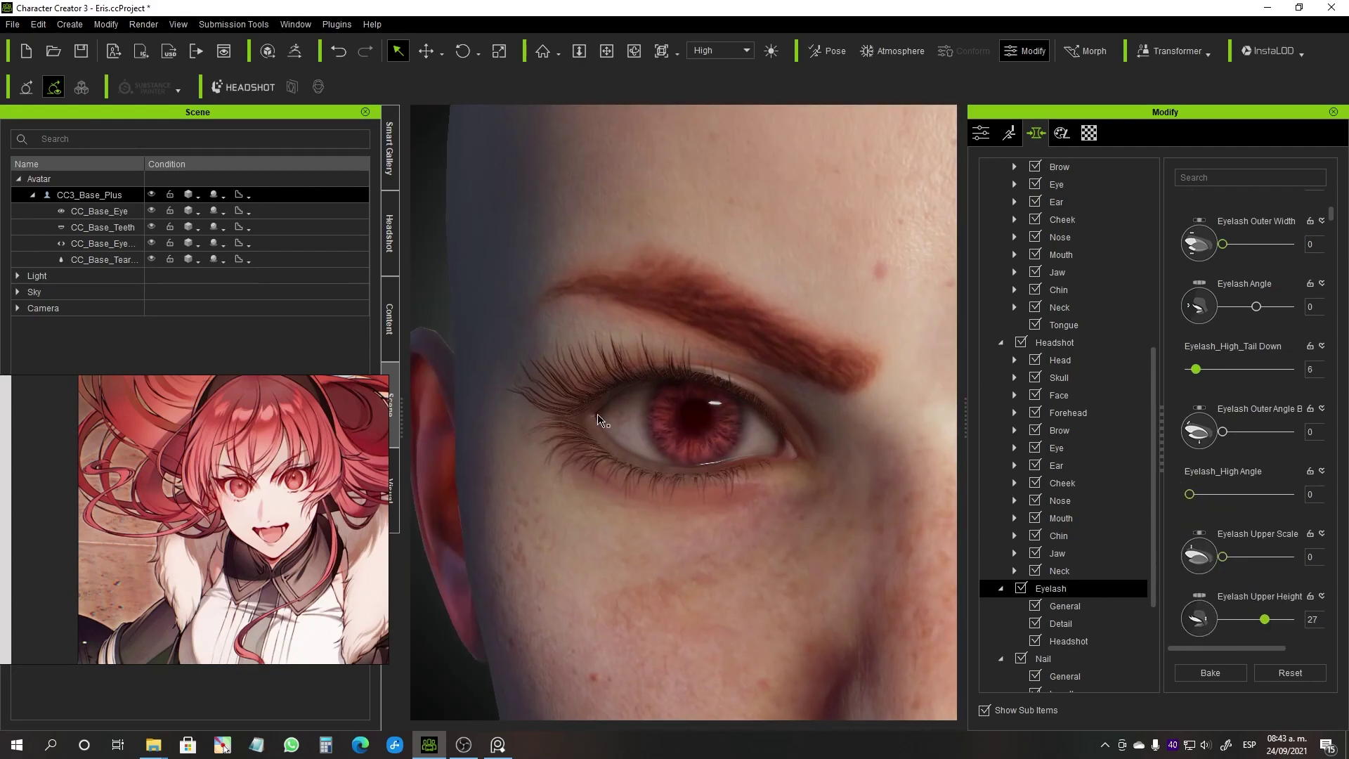
click(981, 133)
click(1036, 133)
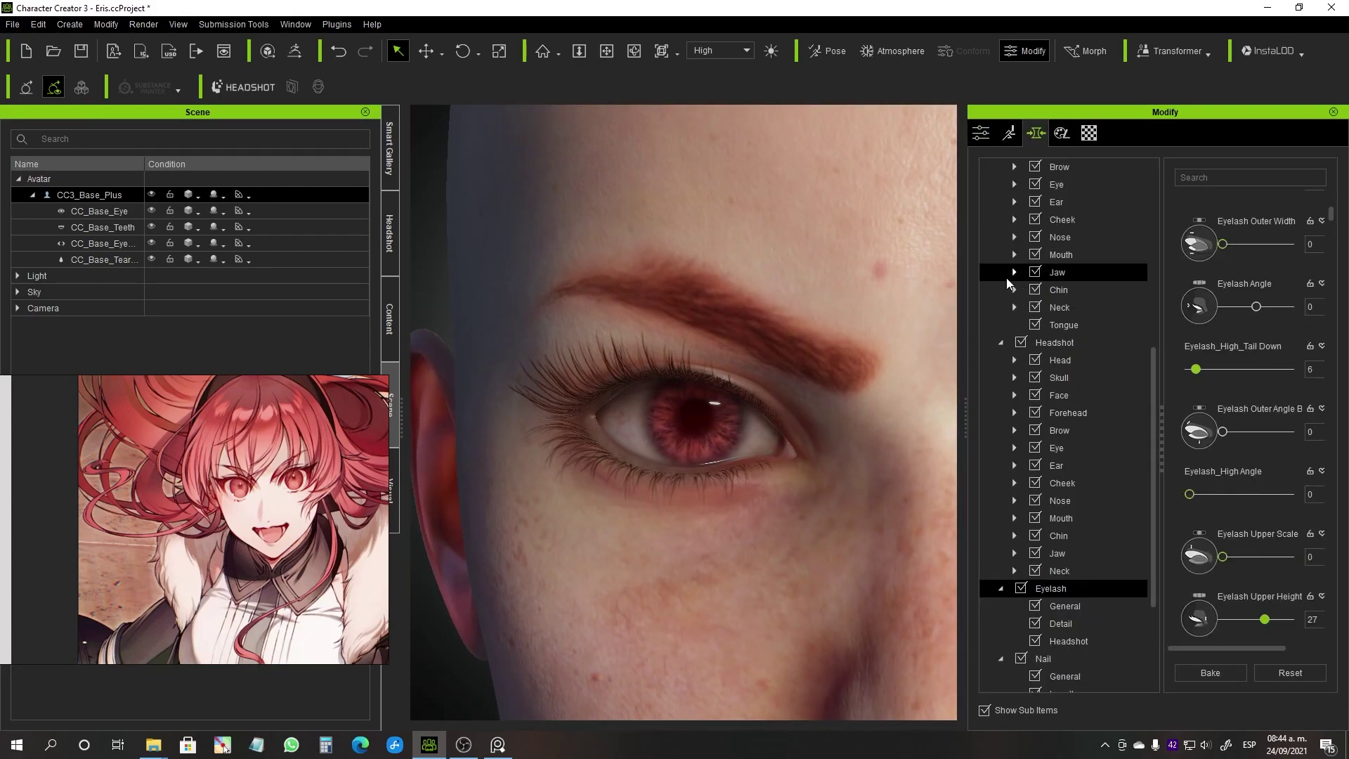
scroll(1236, 583, down, 2)
scroll(1249, 599, down, 3)
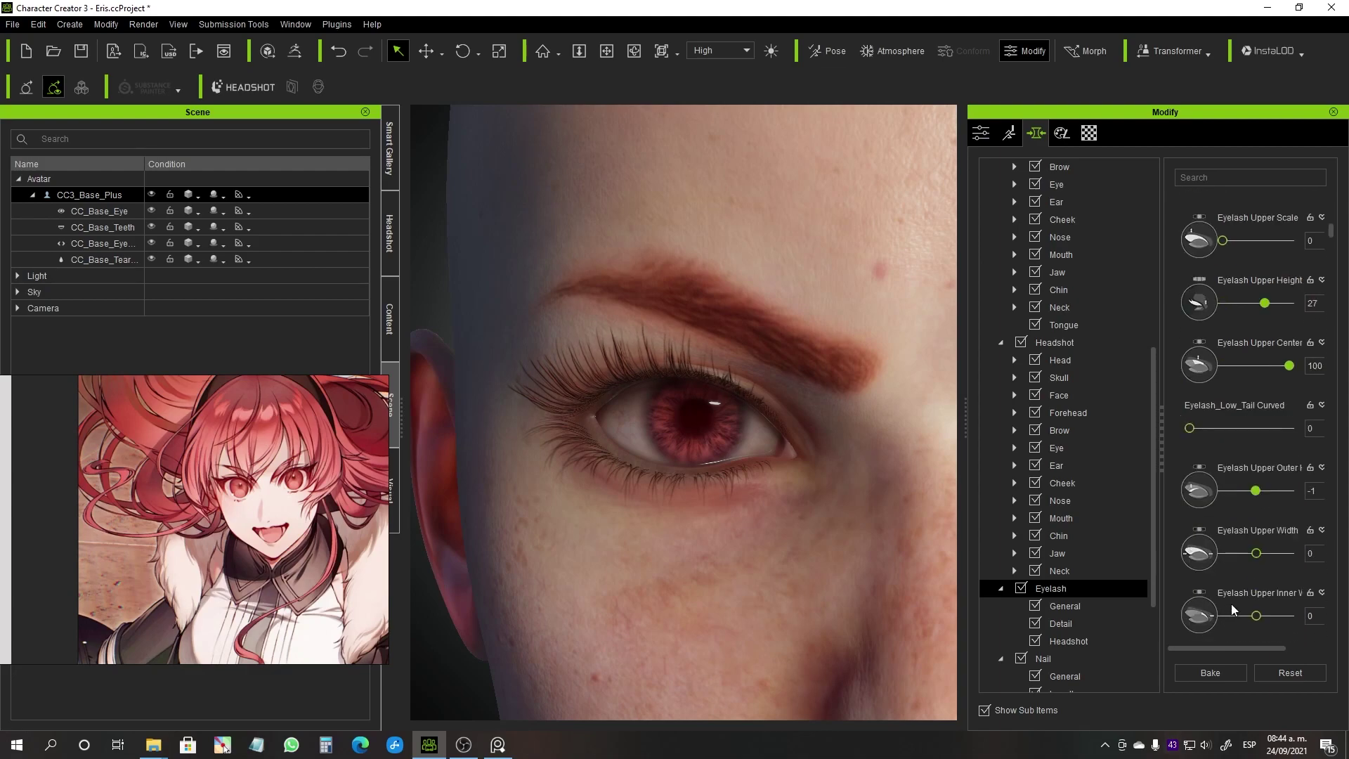
scroll(1248, 599, down, 3)
scroll(623, 518, down, 5)
- Set Upper Center to 100 and Upper Inner to 35, and adjust the Upper Outer curve
right_drag(623, 518, 813, 512)
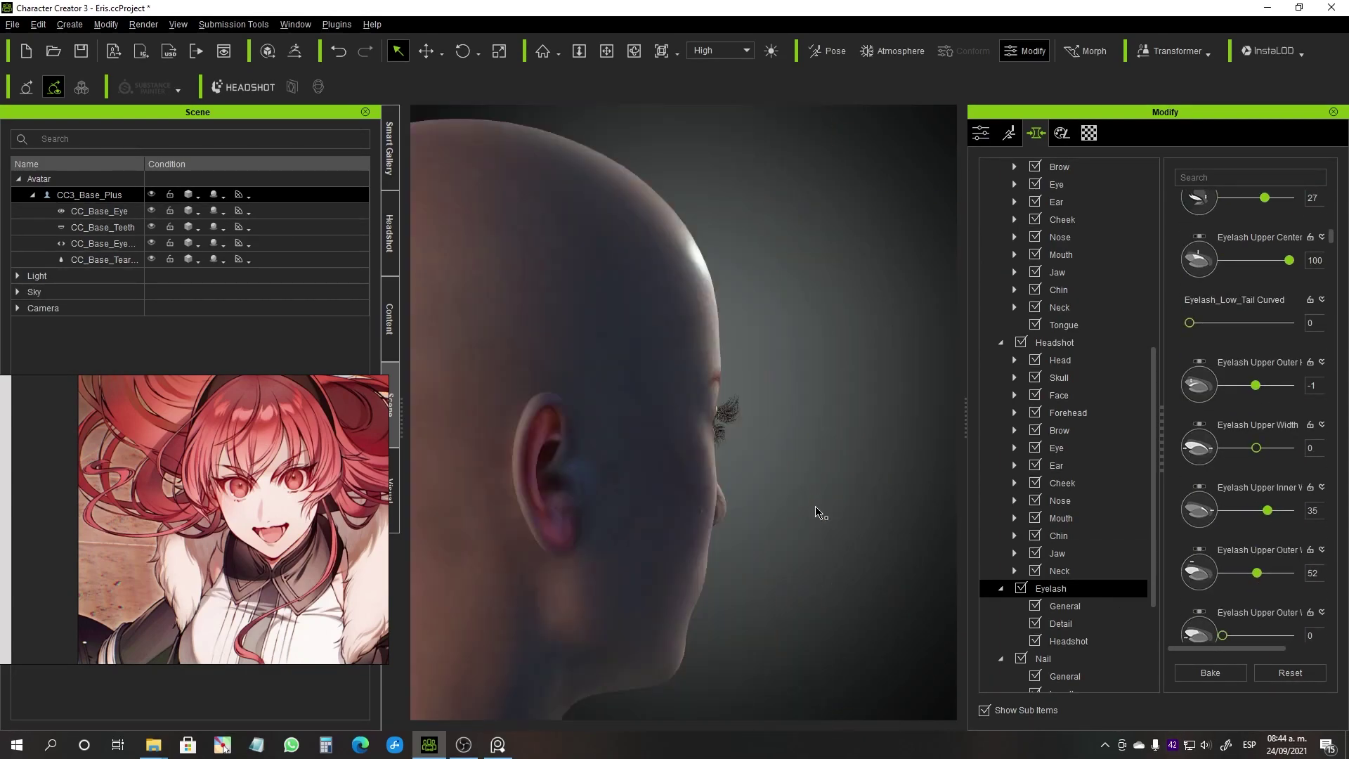
scroll(761, 518, up, 5)
scroll(1226, 607, down, 1)
scroll(1242, 611, down, 2)
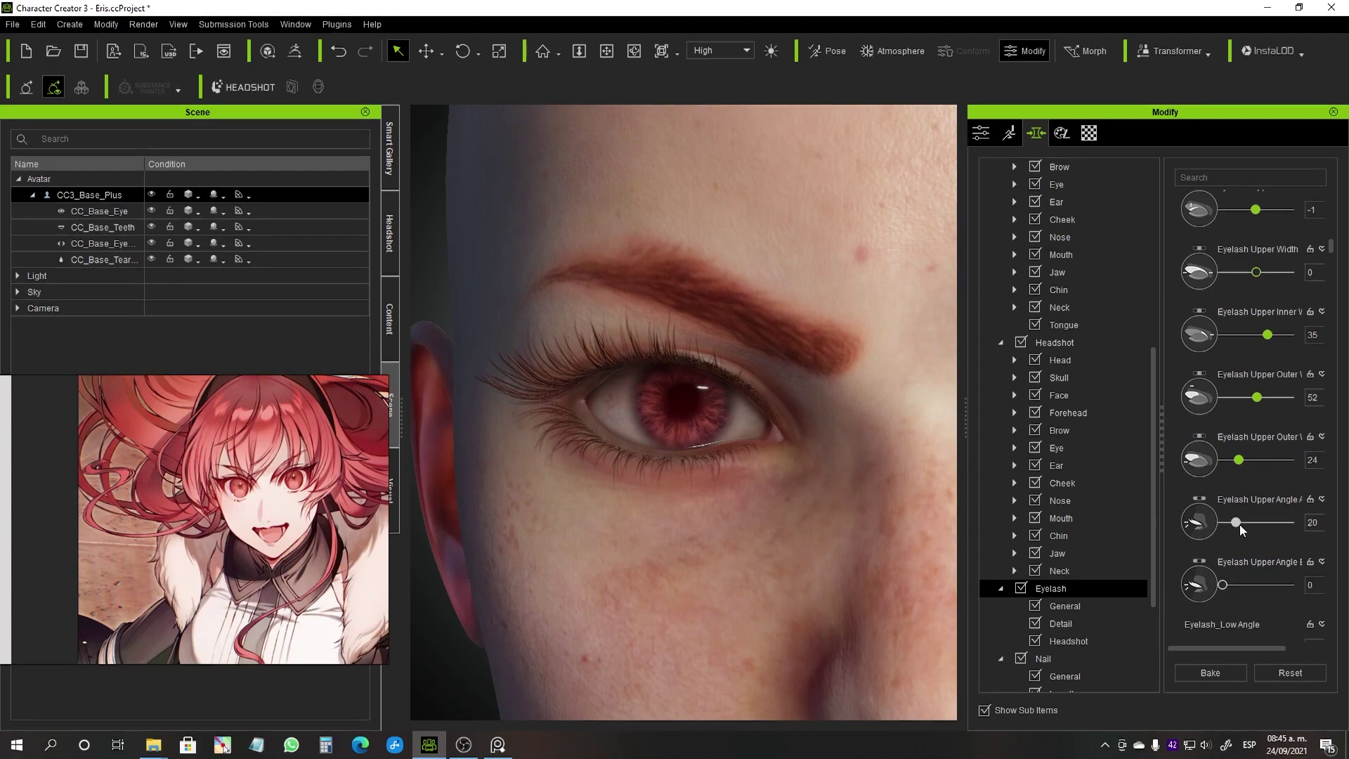
scroll(1203, 568, down, 4)
scroll(1242, 615, down, 1)
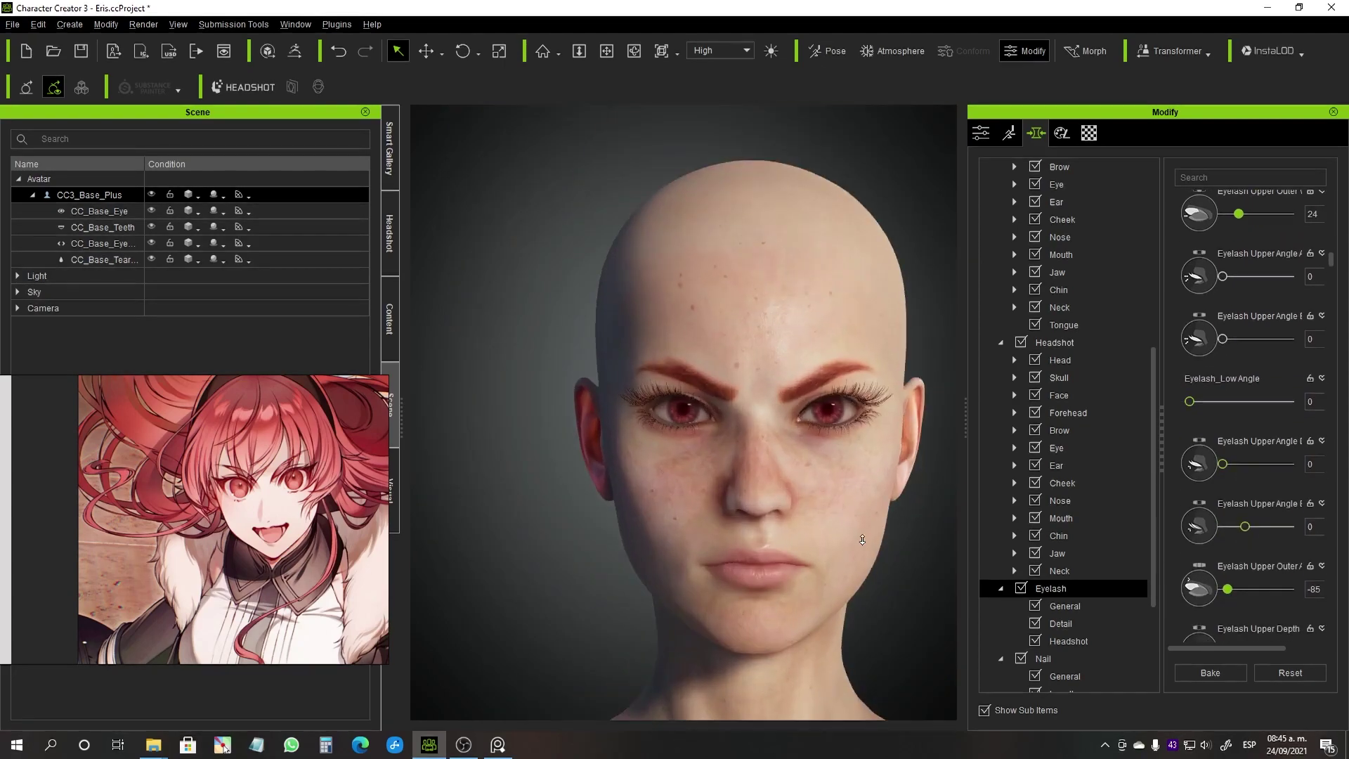
scroll(717, 500, up, 3)
scroll(717, 500, up, 2)
scroll(716, 500, down, 3)
- Set eyelash morphs Upper Layer 14, Upper Outer -33, Lower Inner -33 and Lower Outer -44
scroll(1275, 592, down, 3)
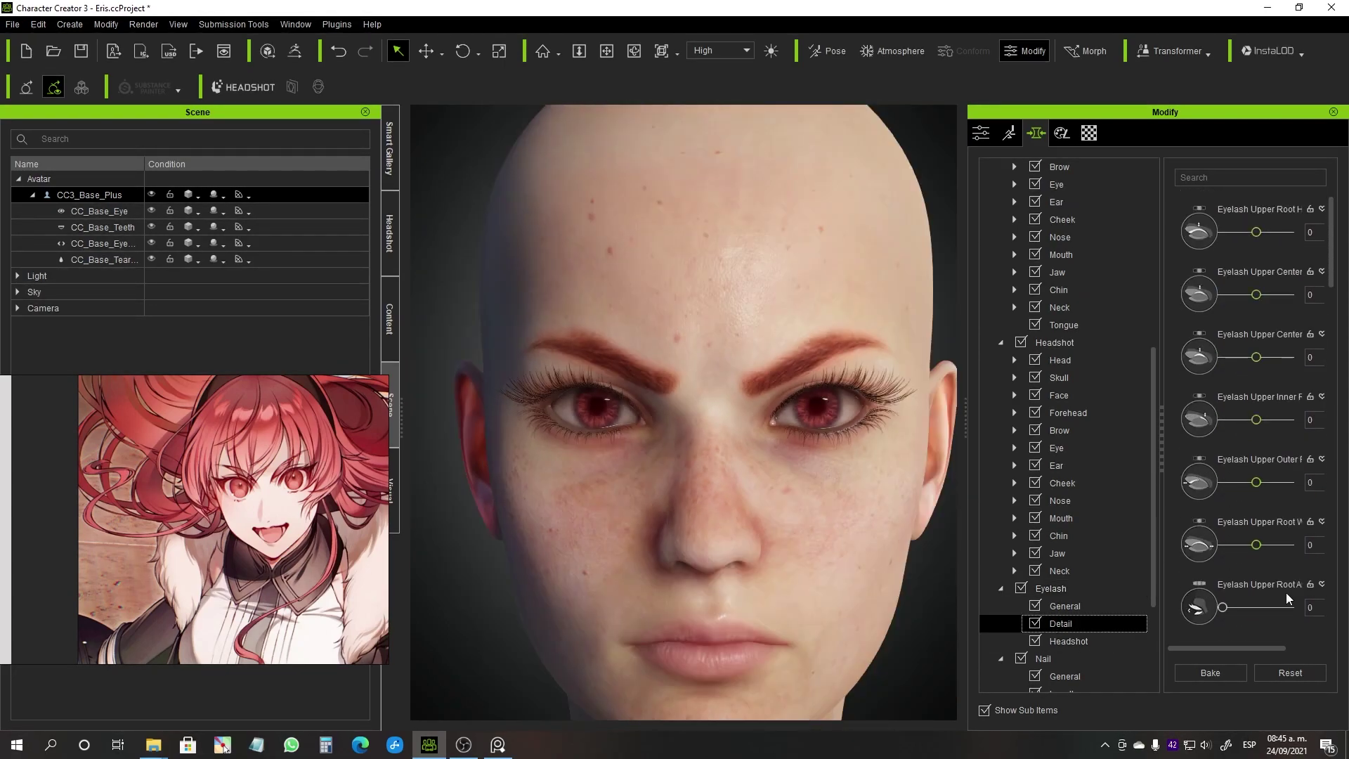
scroll(1260, 498, down, 5)
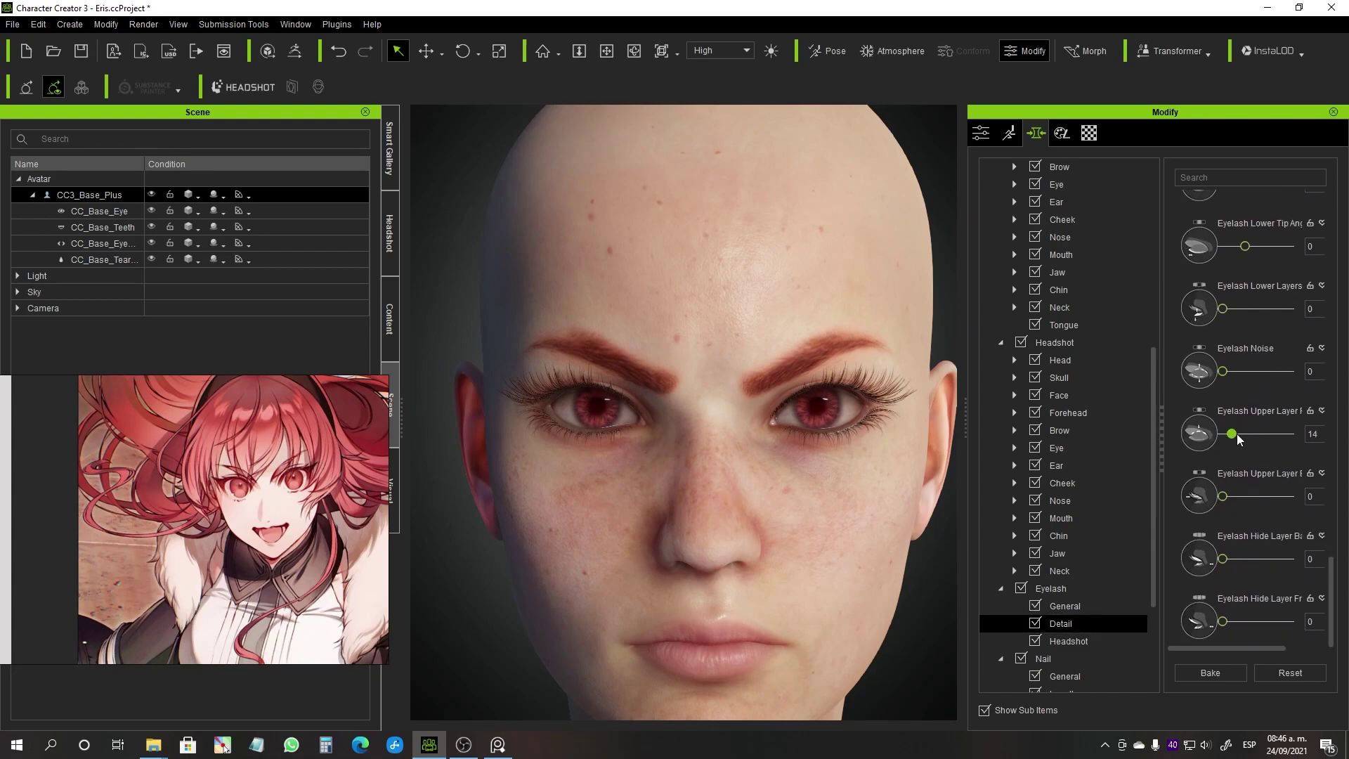
scroll(1204, 585, down, 5)
scroll(1258, 527, down, 1)
drag(1233, 520, 1242, 521)
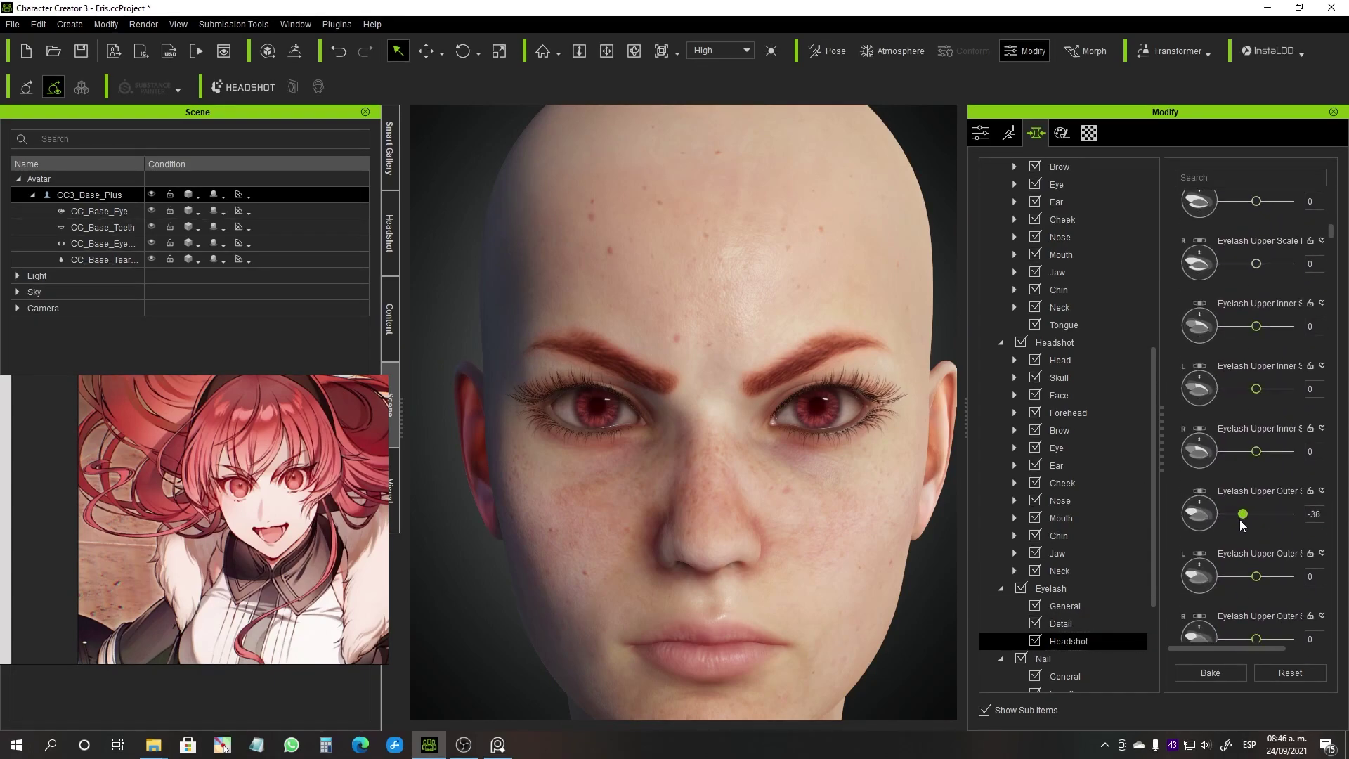
scroll(1271, 590, down, 5)
drag(1256, 572, 1244, 572)
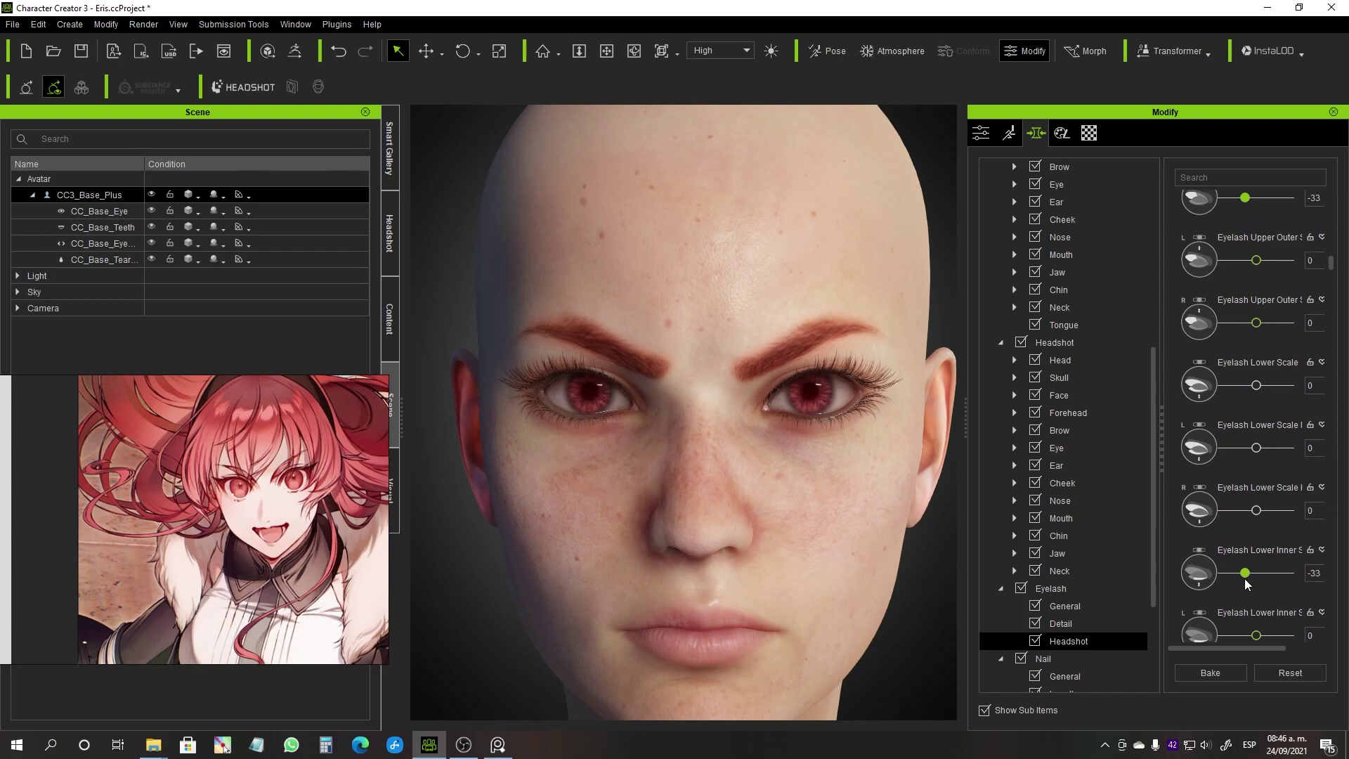
scroll(1244, 578, down, 2)
scroll(1170, 623, down, 1)
drag(1255, 619, 1238, 620)
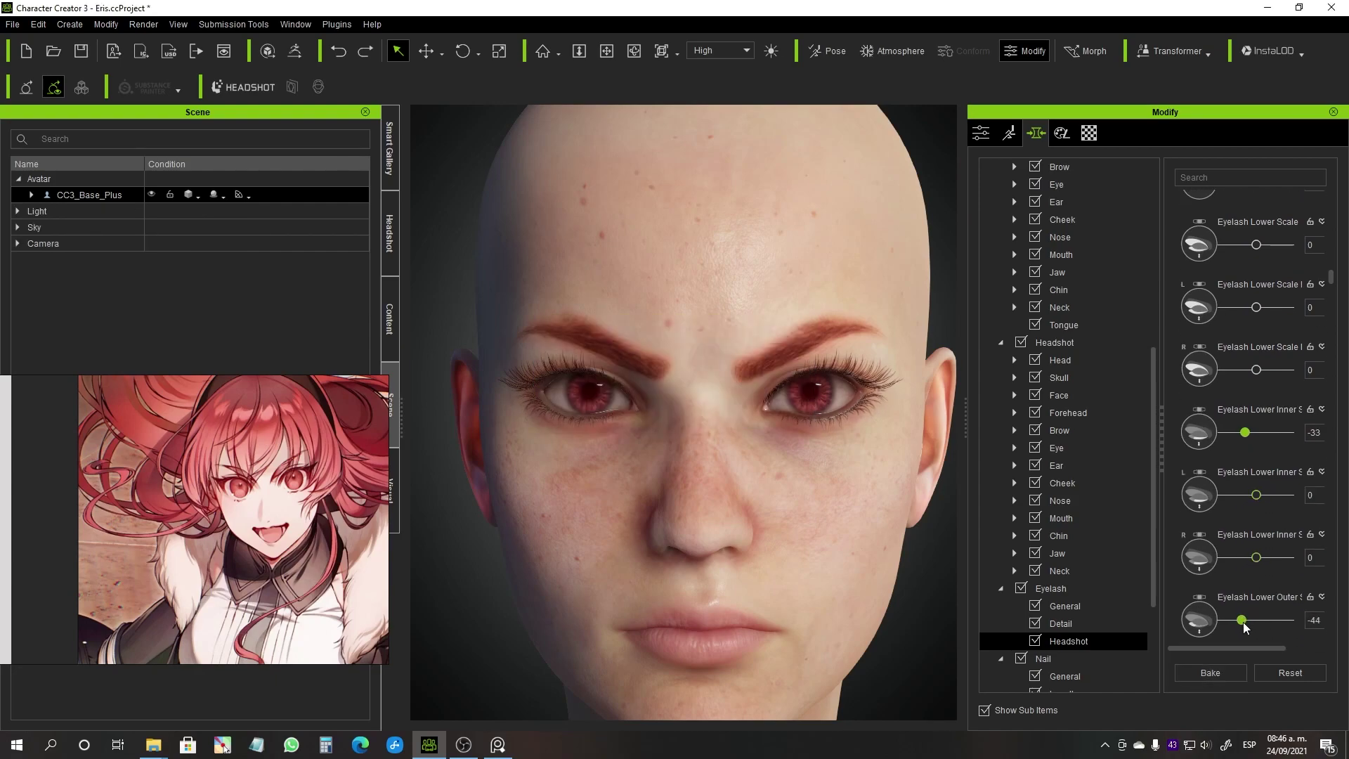
scroll(772, 505, down, 3)
- Apply Cordial lipstick at opacity 34 and adjust its roughness and metallic sheen
click(387, 337)
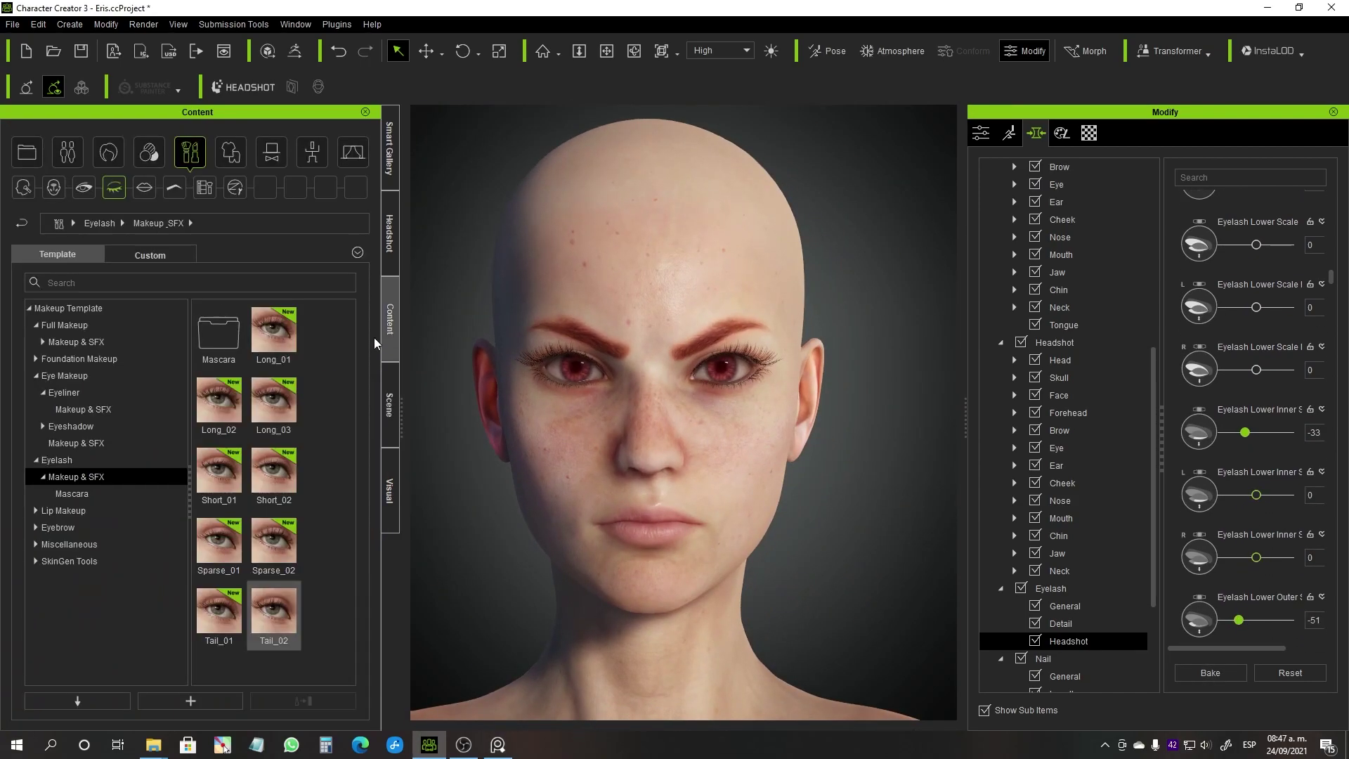
click(76, 511)
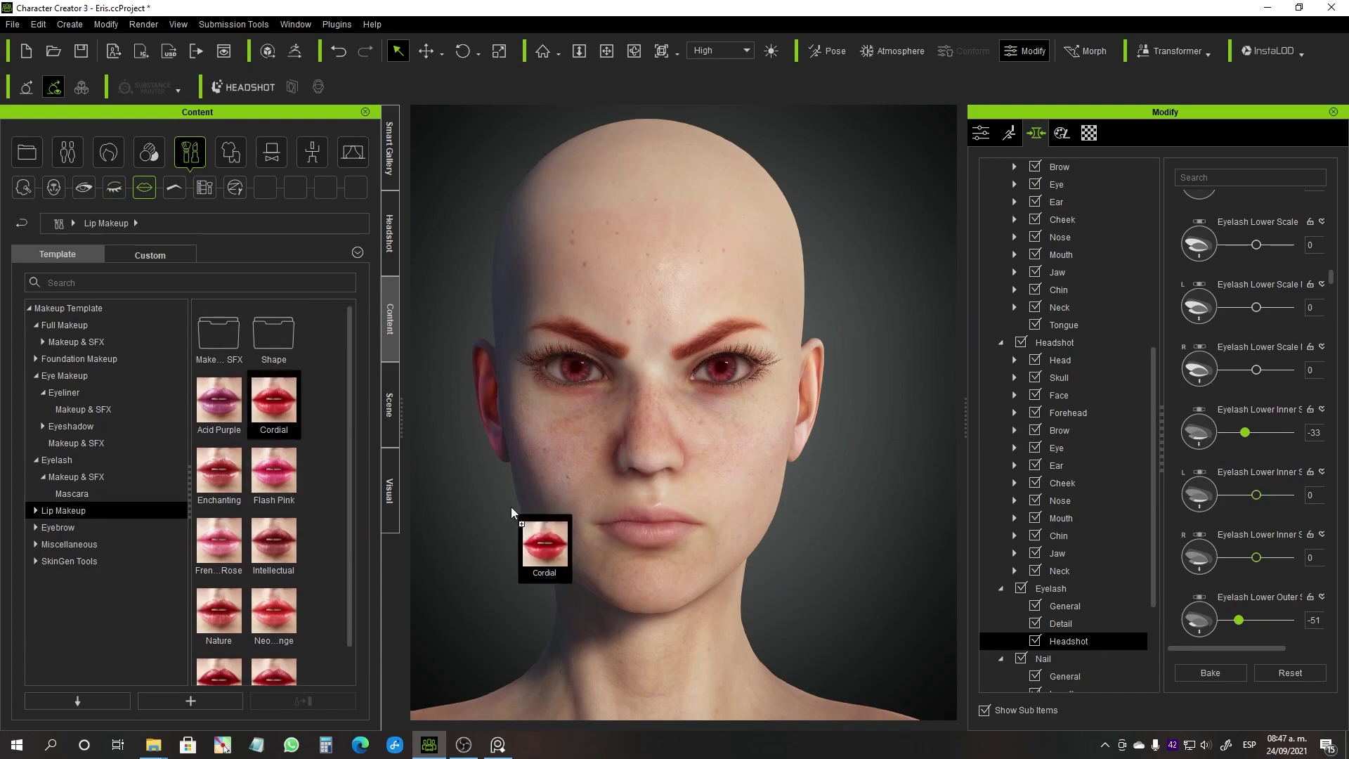
drag(511, 512, 513, 514)
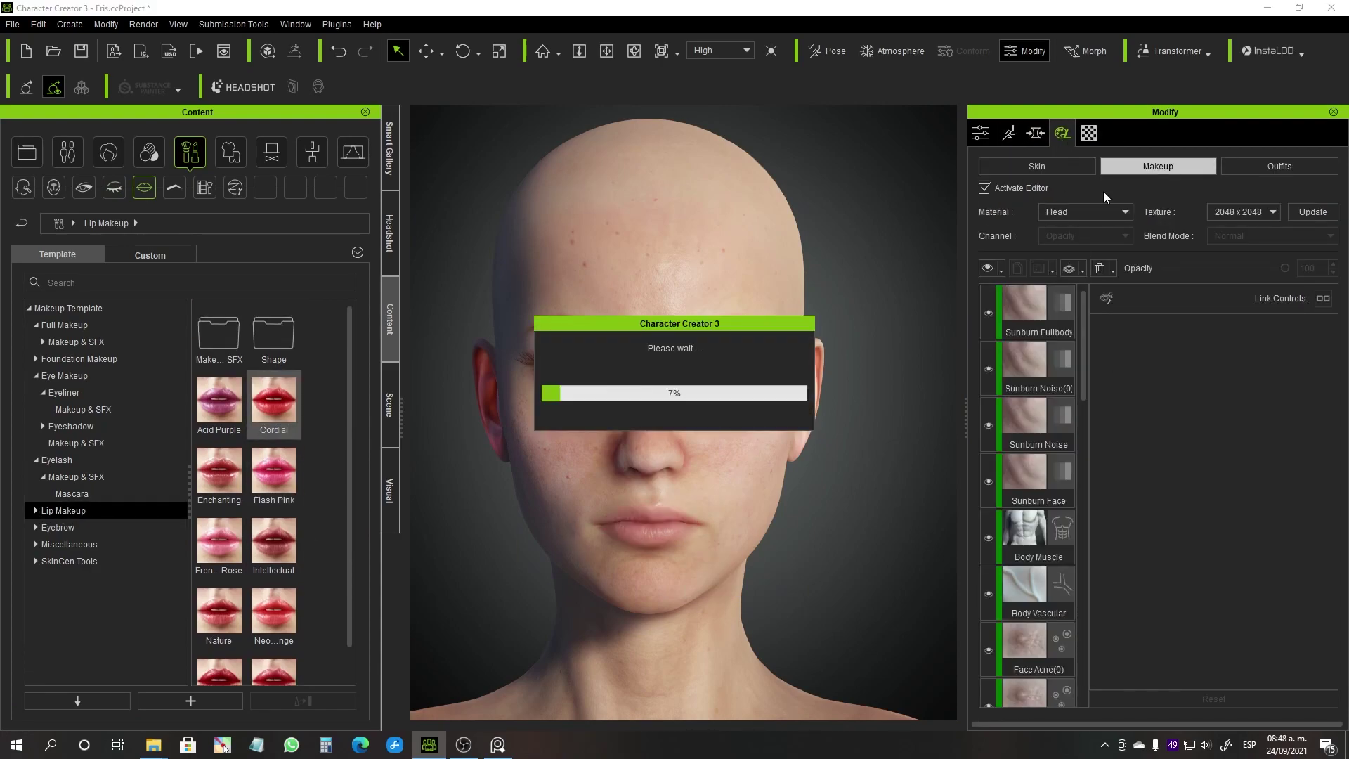
click(1192, 269)
drag(1194, 274, 1204, 269)
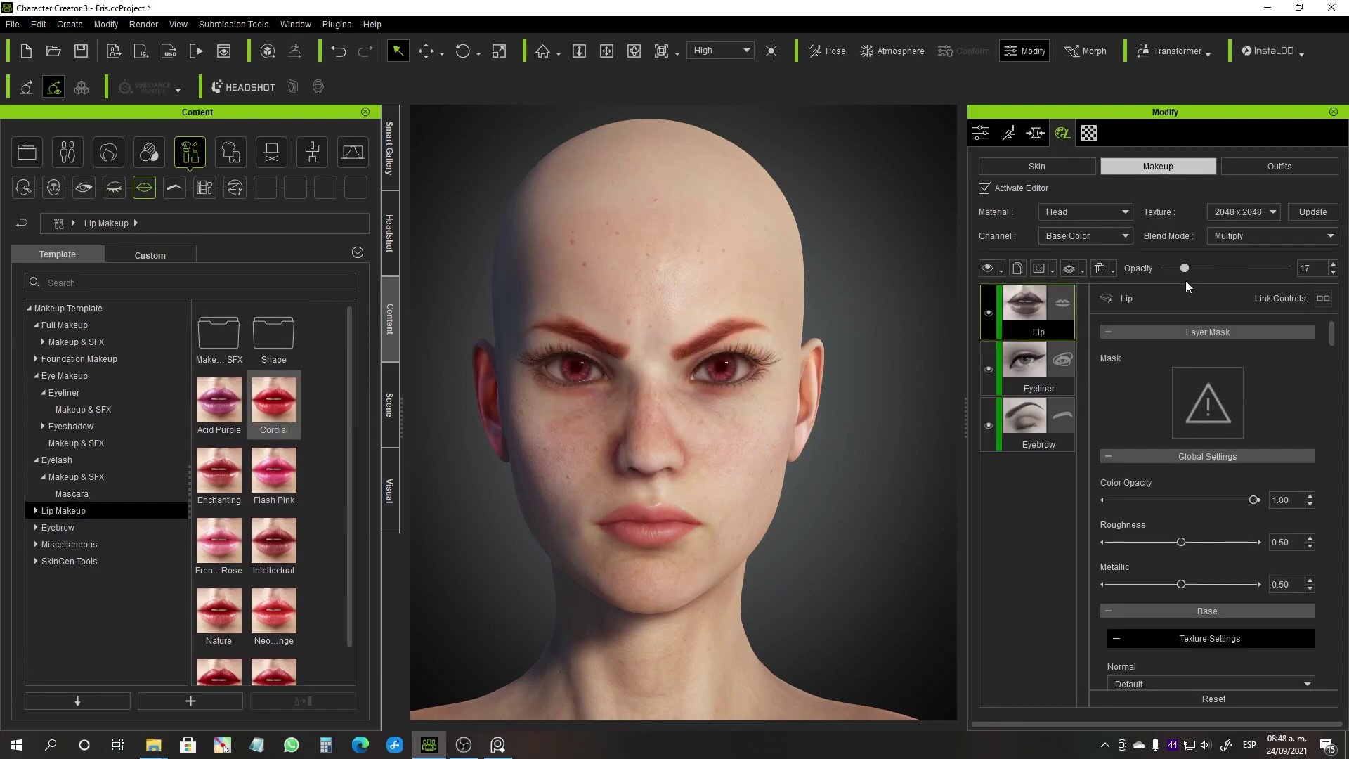
drag(1181, 542, 1156, 546)
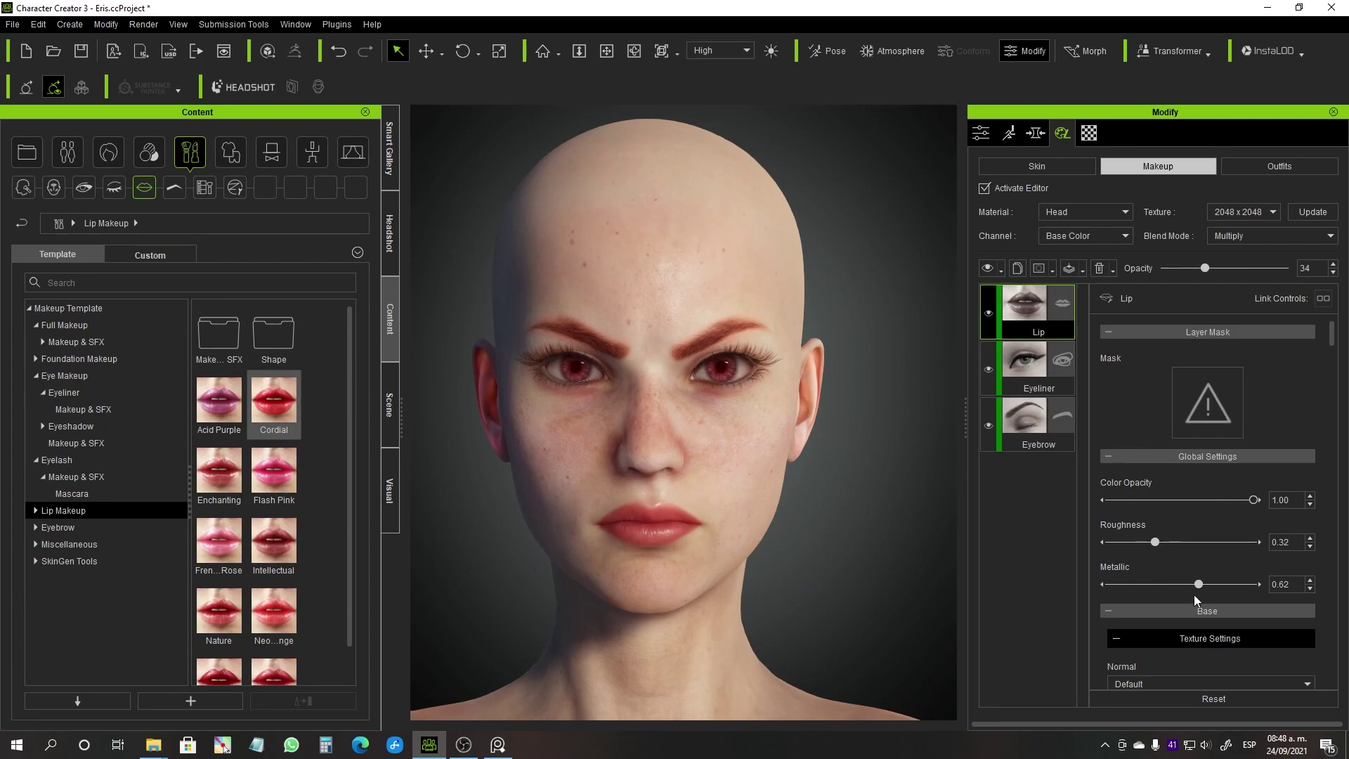
- Tint the lip layer a peach-orange colour with slightly lower brightness
drag(687, 217, 1087, 252)
click(1202, 292)
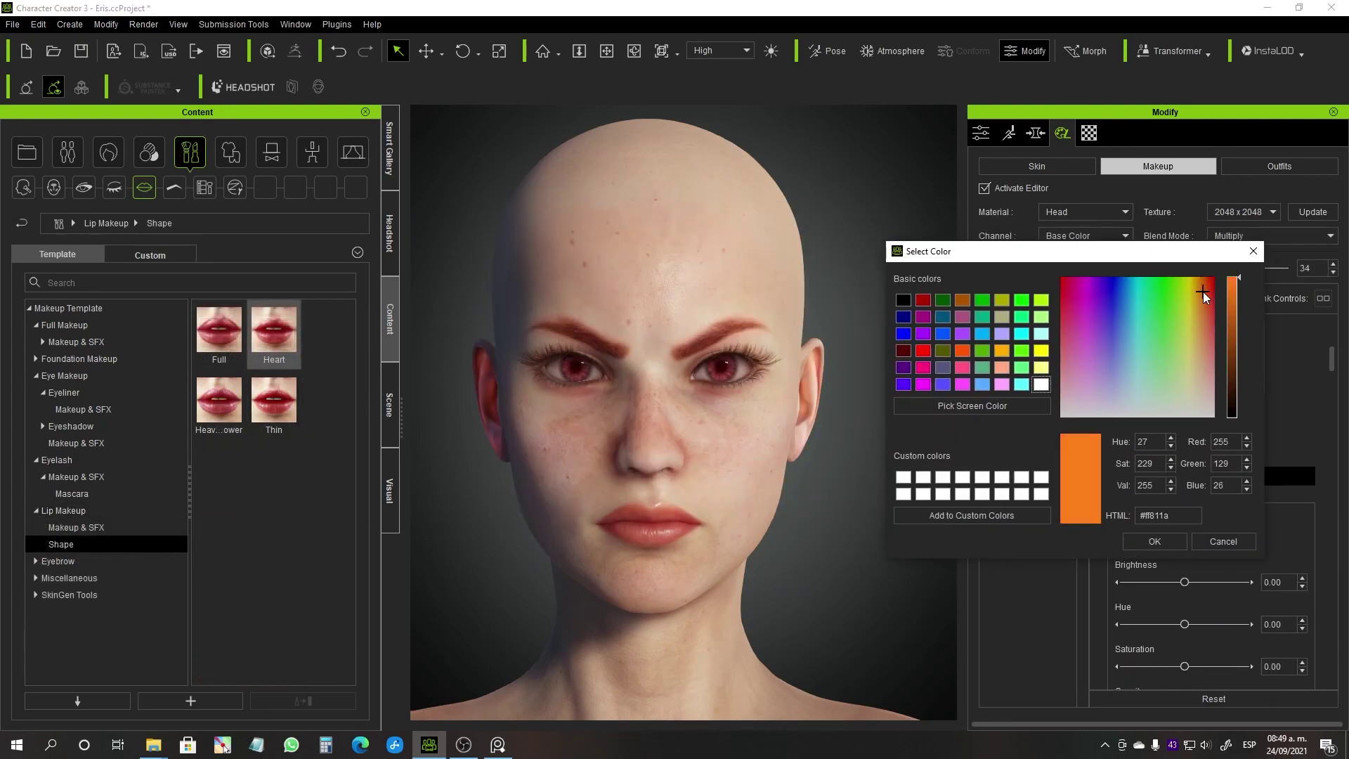
click(1207, 347)
click(1154, 541)
scroll(1219, 645, down, 1)
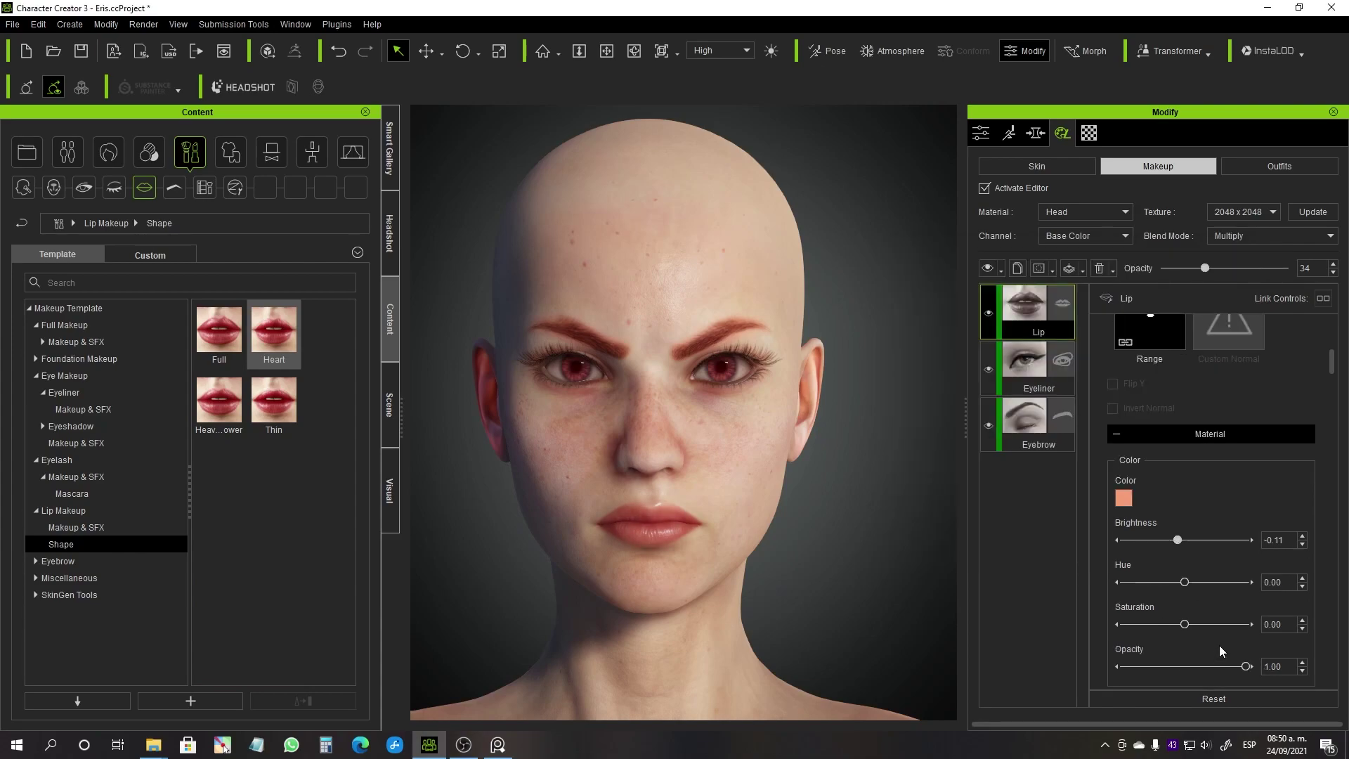
scroll(750, 563, up, 3)
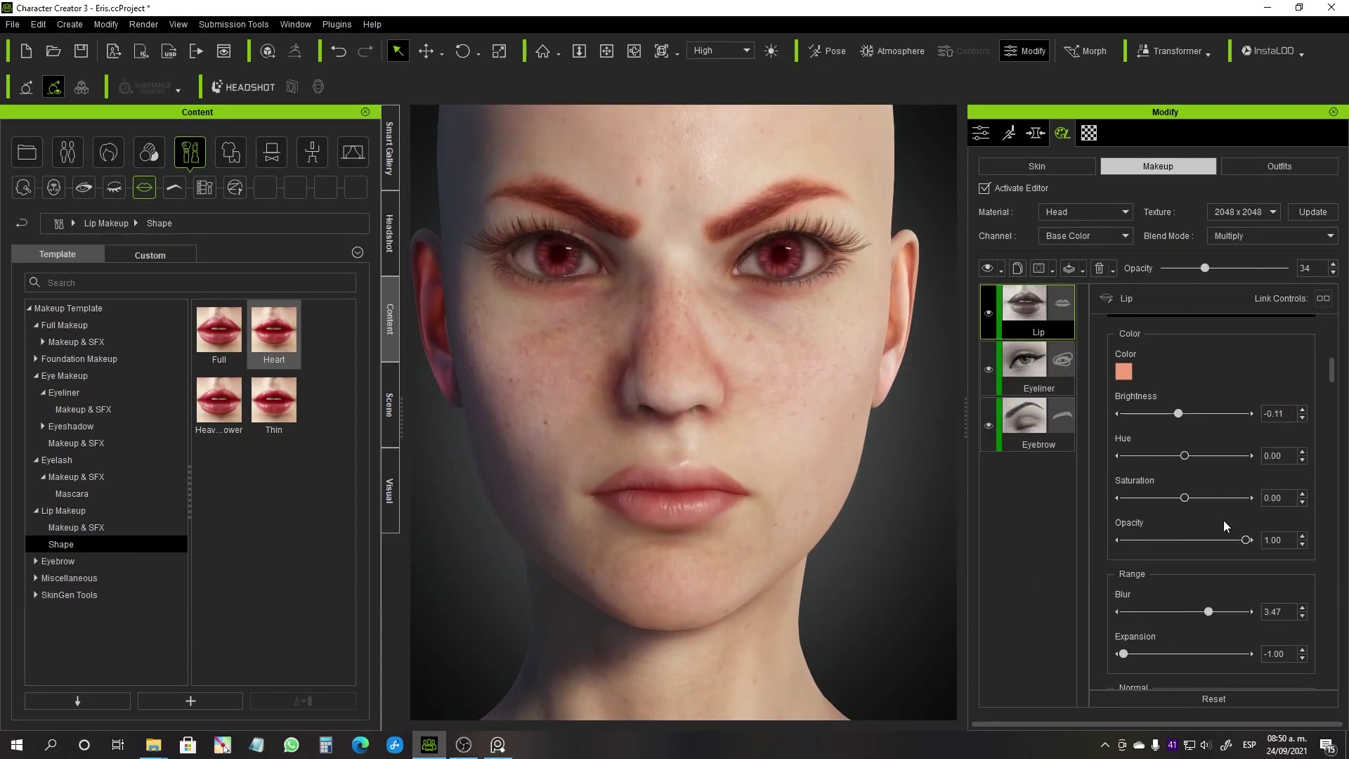
scroll(1223, 520, down, 5)
scroll(1223, 520, down, 5)
scroll(1237, 532, down, 5)
scroll(1187, 542, up, 5)
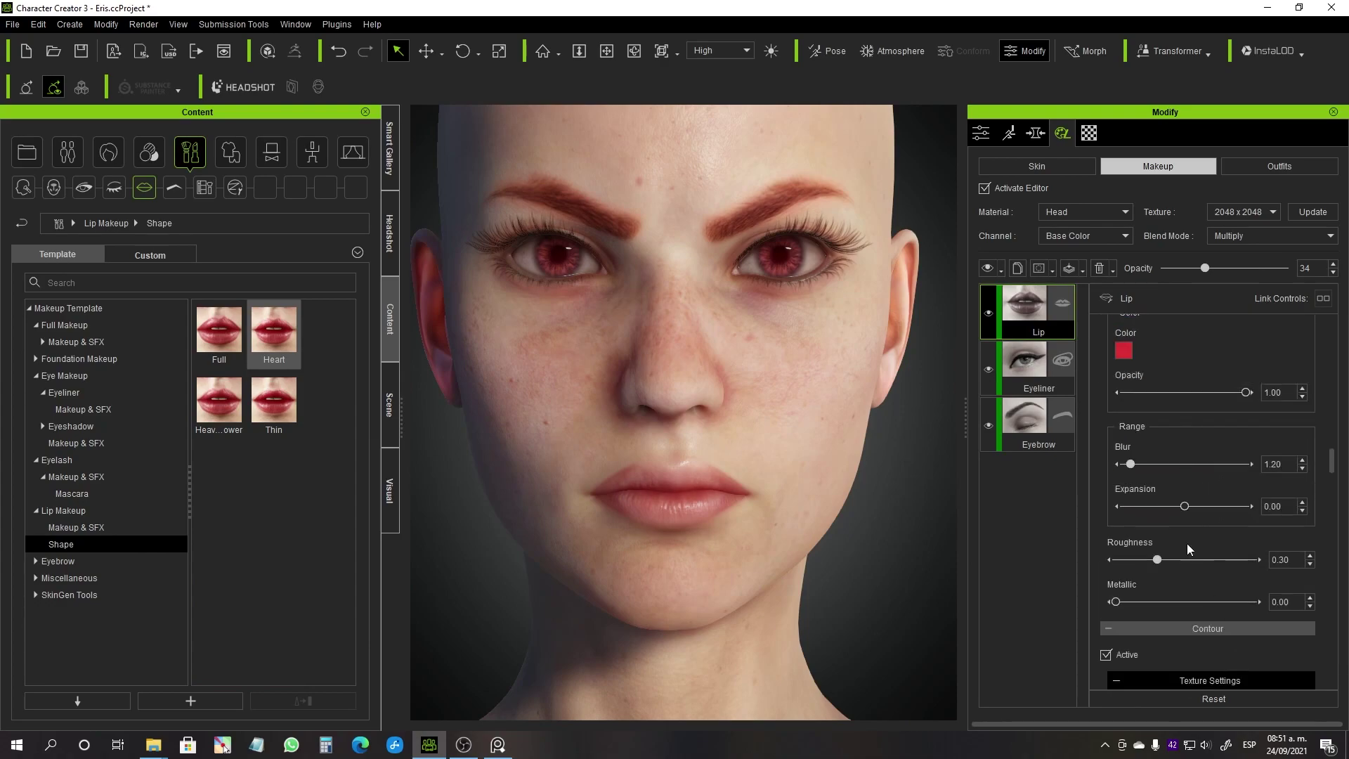
scroll(1187, 542, down, 3)
scroll(1238, 629, down, 3)
- Set the lip contour colour to a dark red
click(1123, 529)
click(668, 499)
scroll(1146, 612, down, 1)
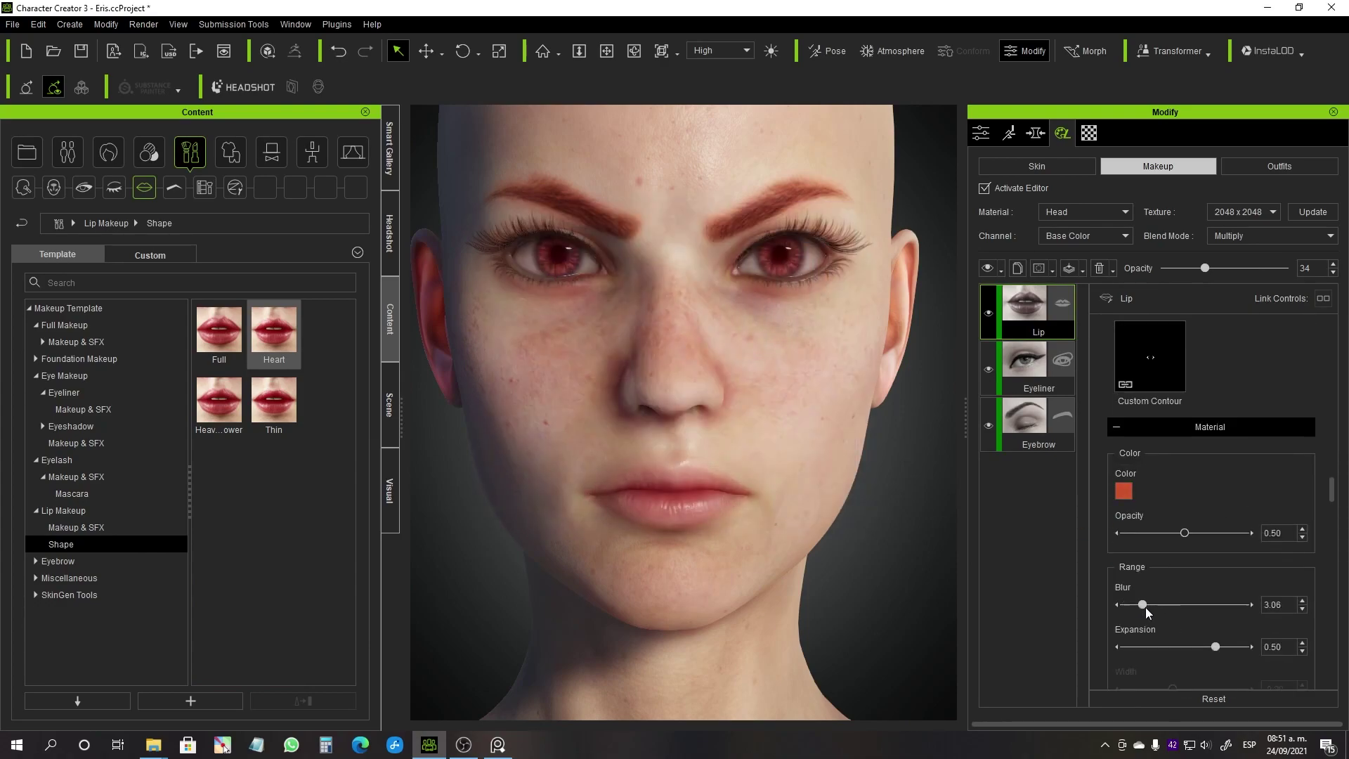
click(1124, 491)
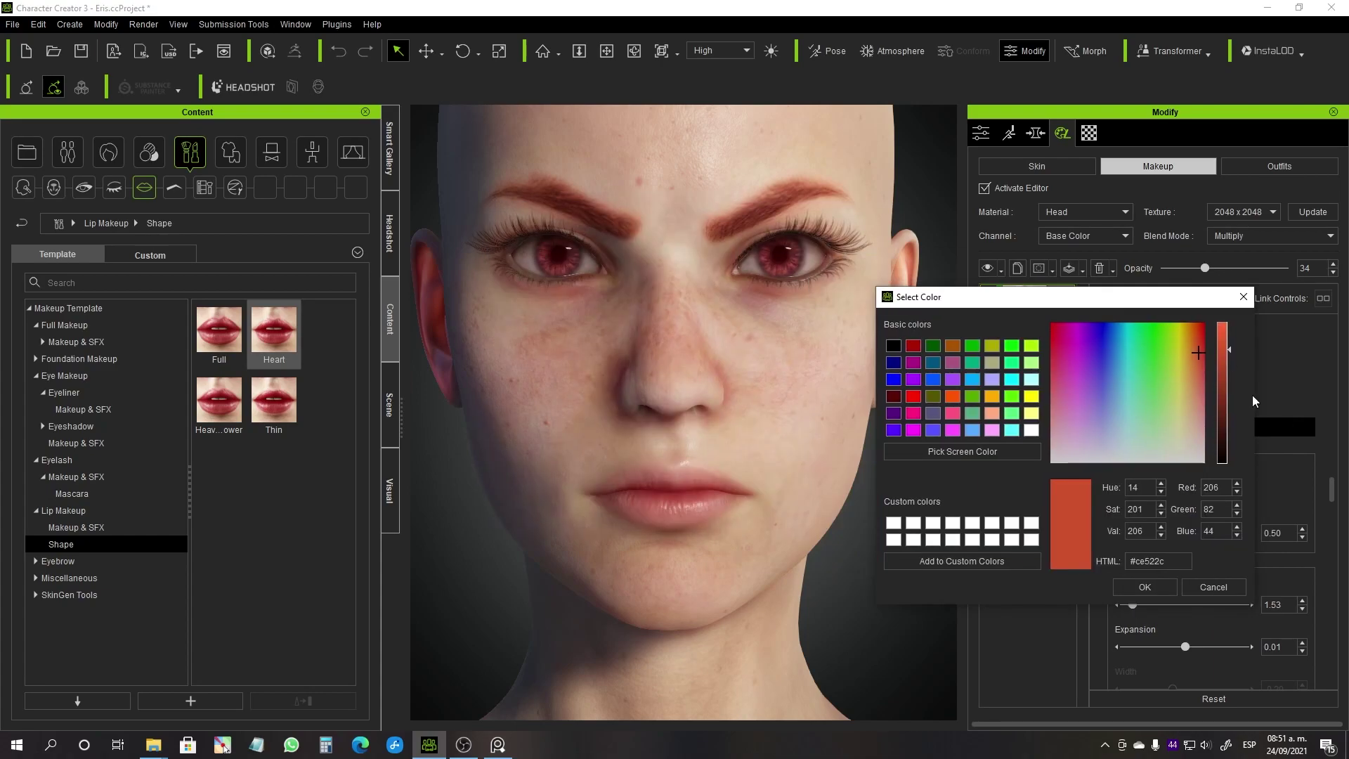
click(1145, 585)
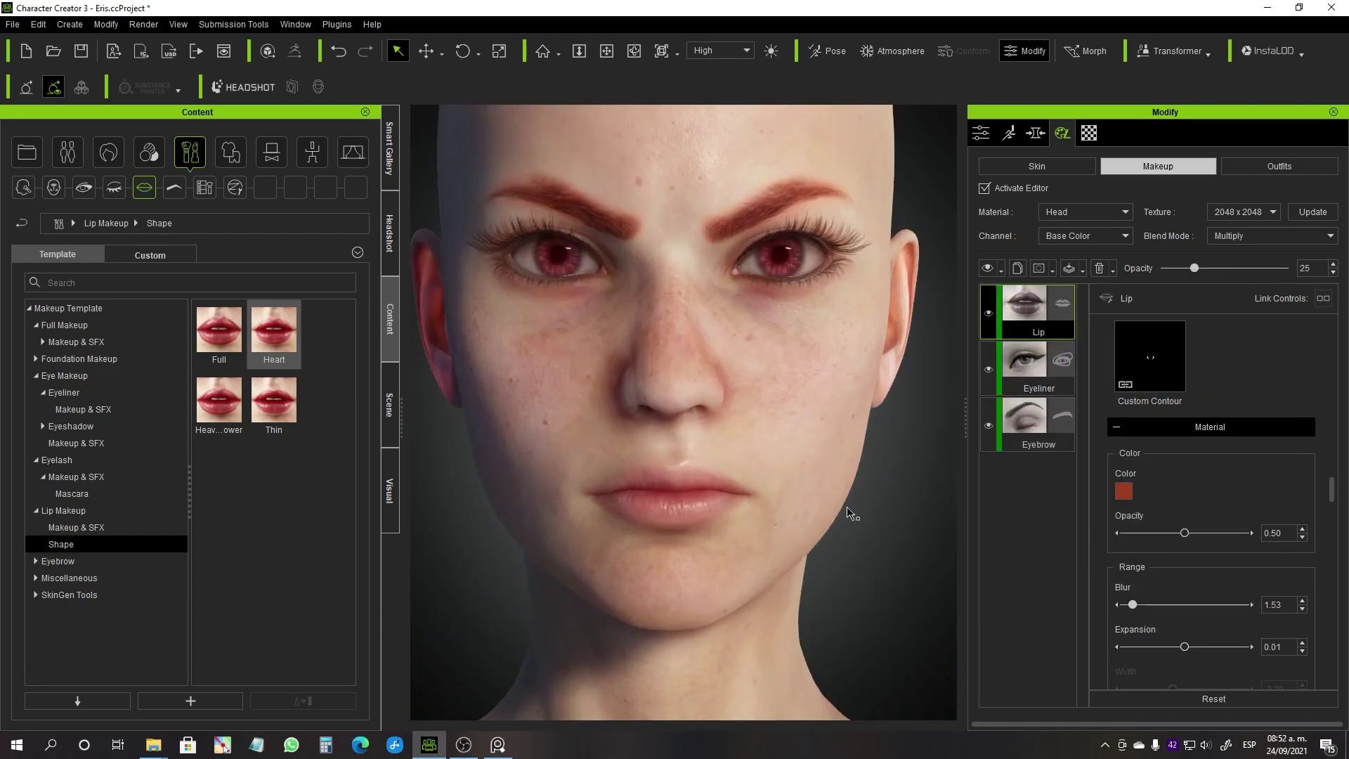
- Layer the Enchanting lip makeup on top at opacity 29, slightly brightened
click(67, 511)
scroll(326, 482, down, 1)
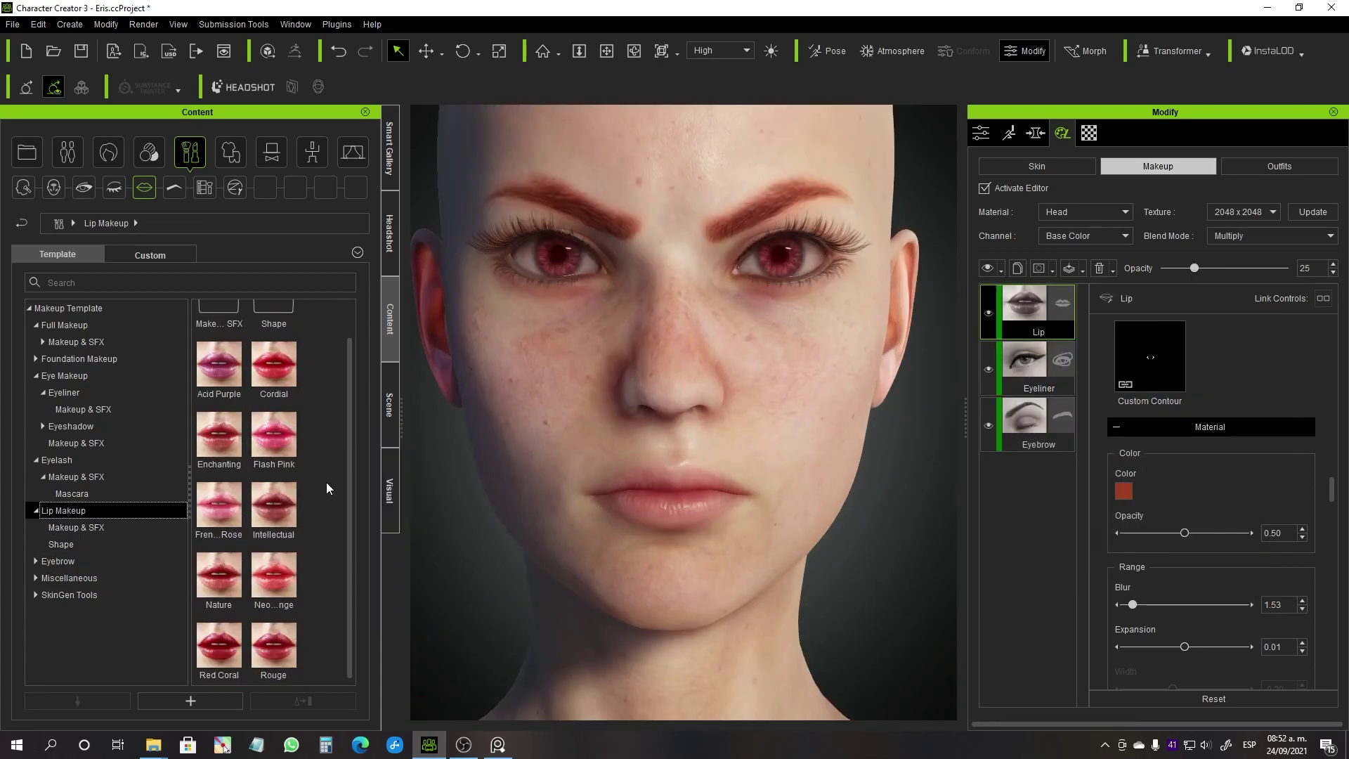
drag(671, 478, 673, 483)
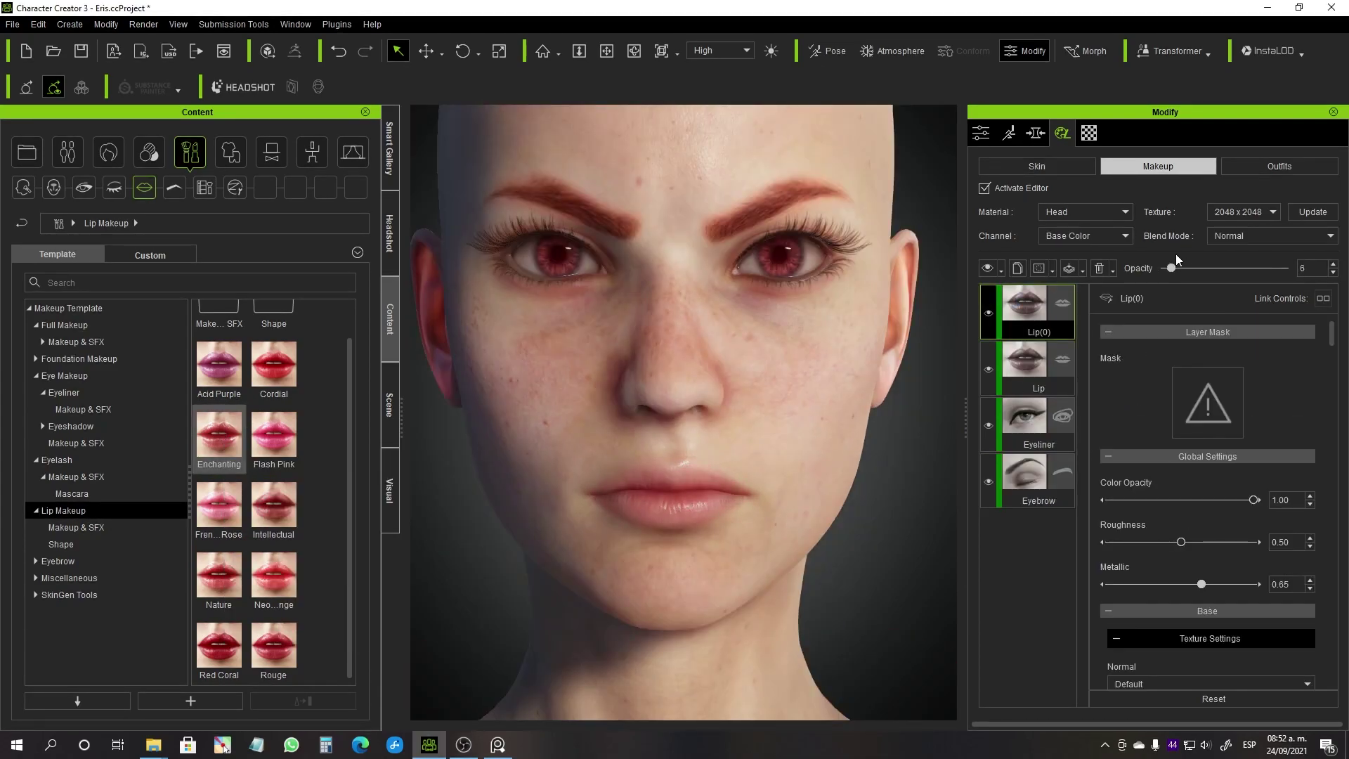
drag(1172, 268, 1199, 267)
scroll(1228, 547, down, 5)
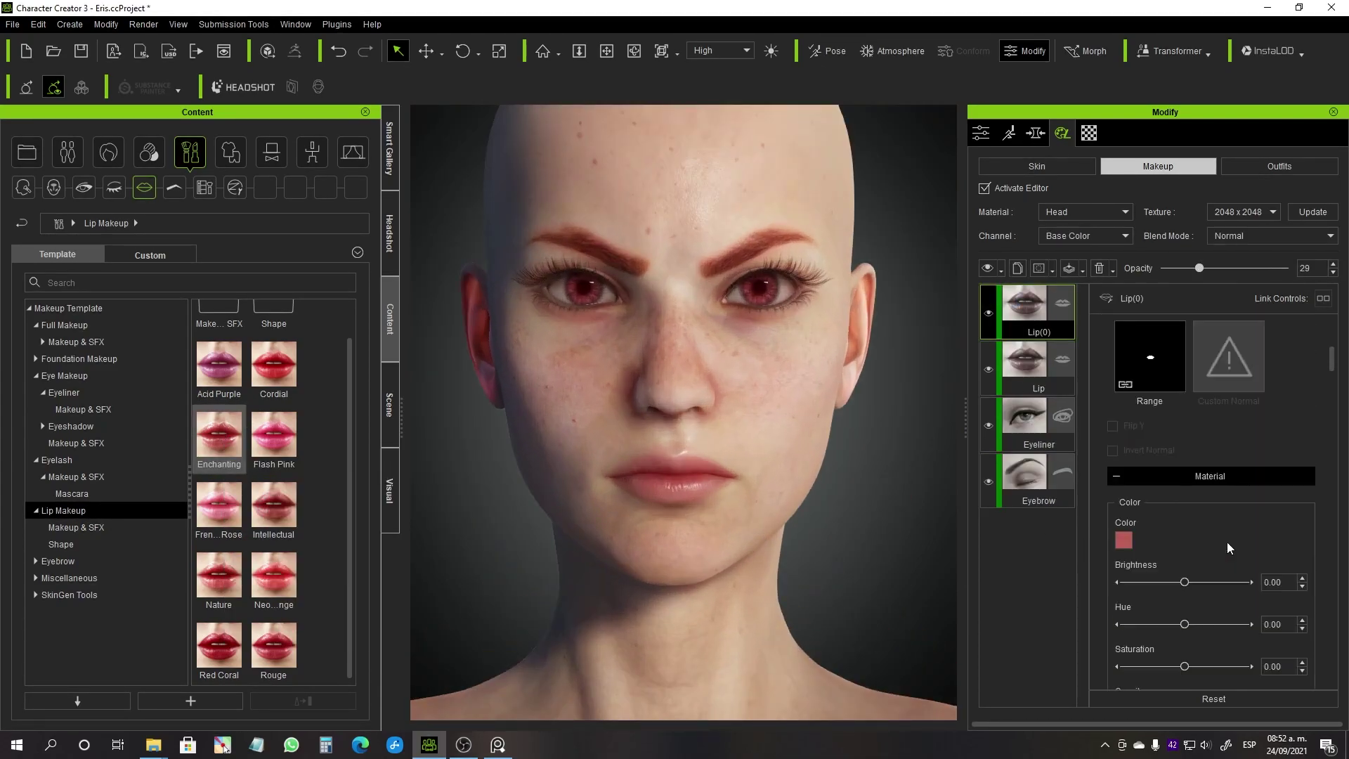
scroll(1228, 547, down, 1)
drag(1182, 501, 1184, 500)
scroll(834, 547, down, 3)
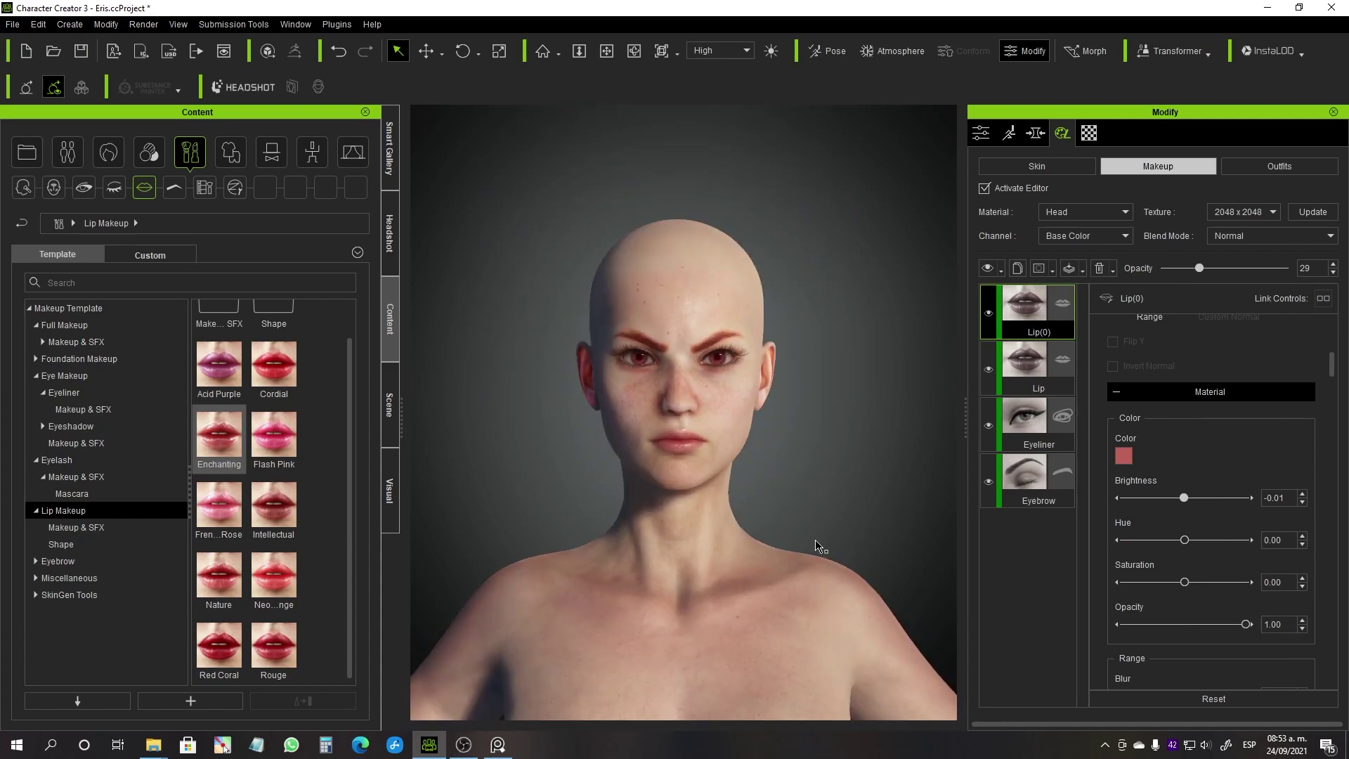
scroll(762, 443, up, 3)
click(31, 560)
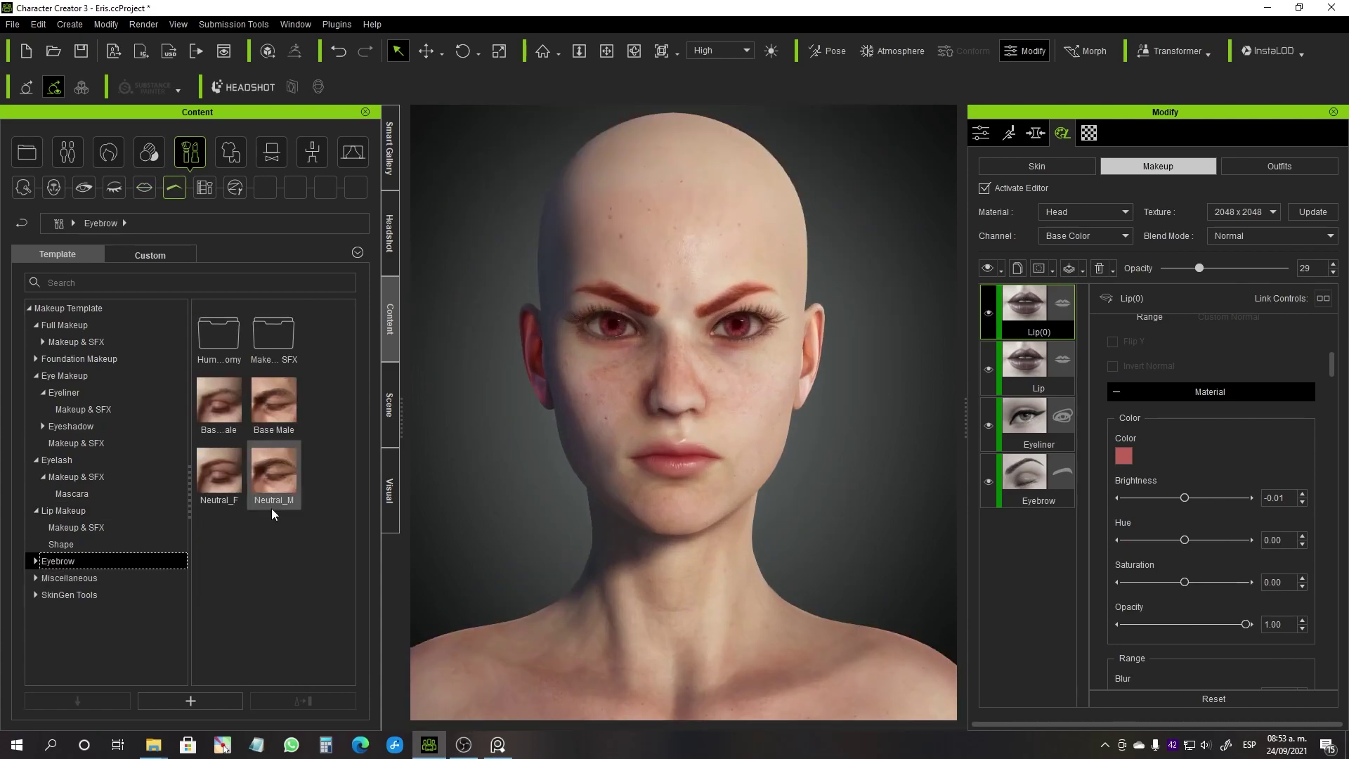
- Try a Human Anatomy and the Angled_Bushy eyebrow preset, undoing each with Ctrl+Z
double_click(218, 332)
drag(274, 330, 732, 448)
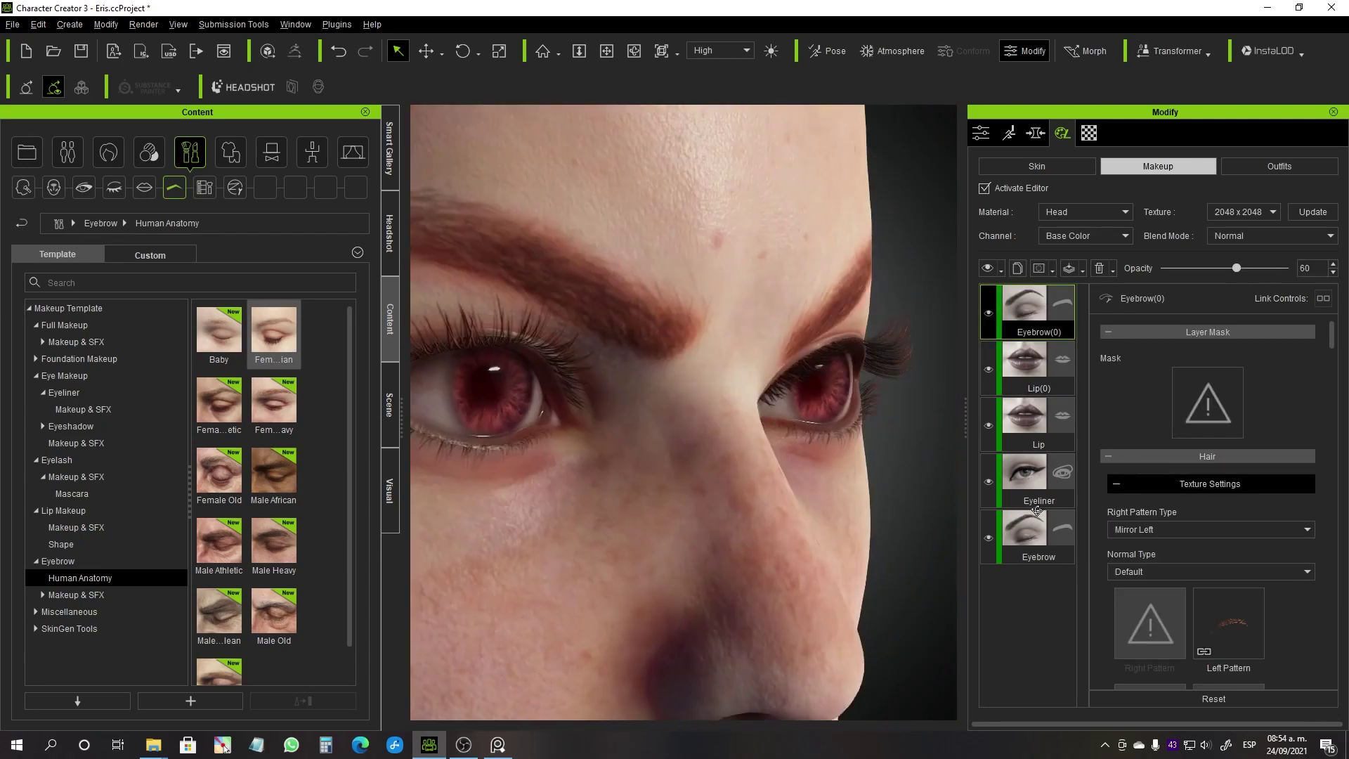
key(ctrl+z)
click(53, 595)
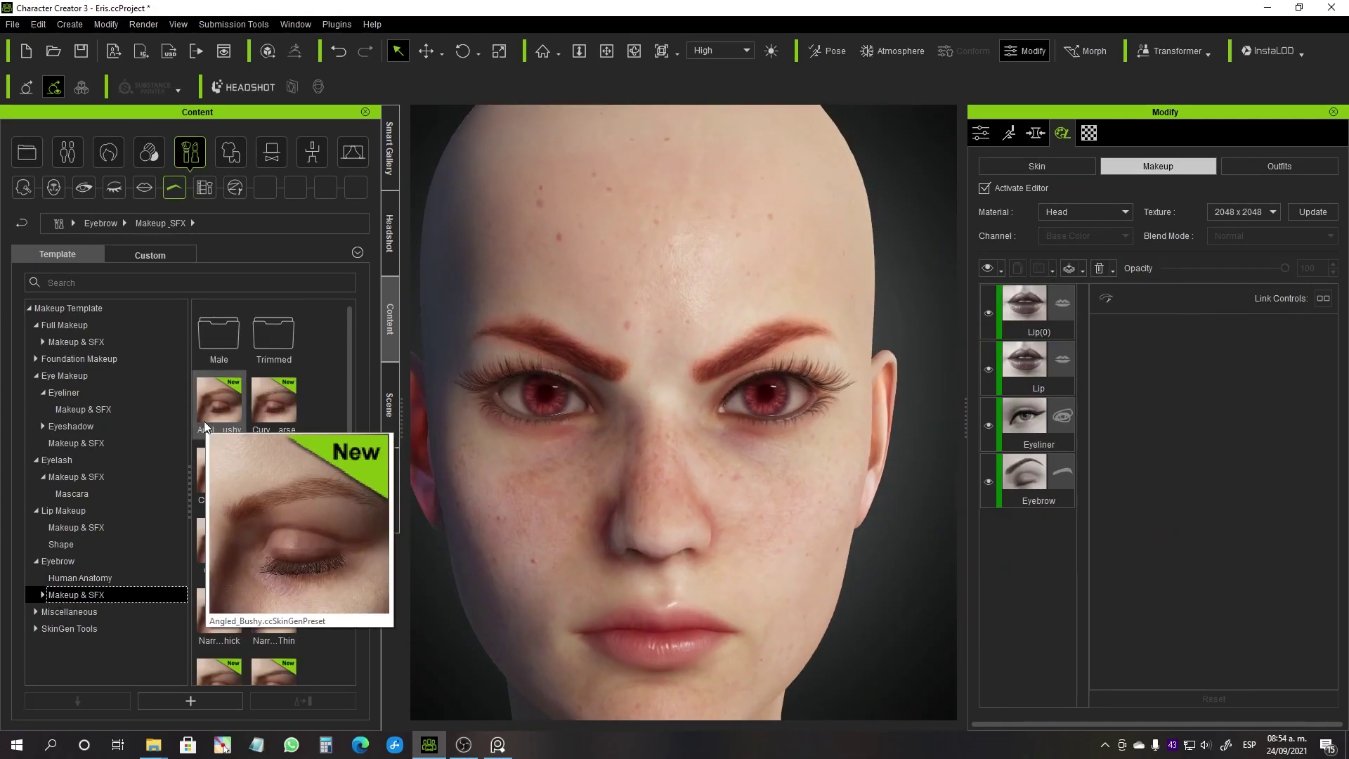
drag(205, 426, 575, 436)
key(ctrl+z)
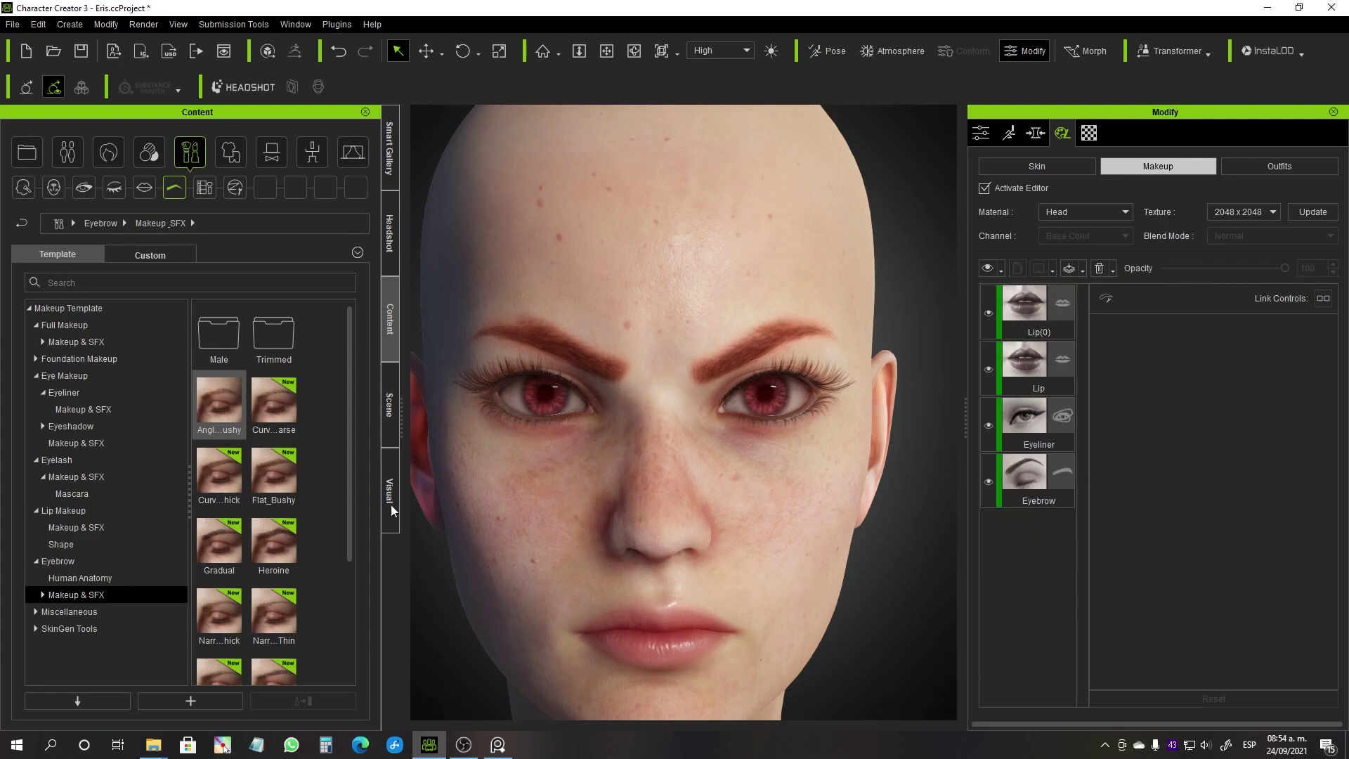
- Browse the Miscellaneous scar and tribe-paint presets, return to SkinGen, and recentre the face
click(69, 611)
click(64, 662)
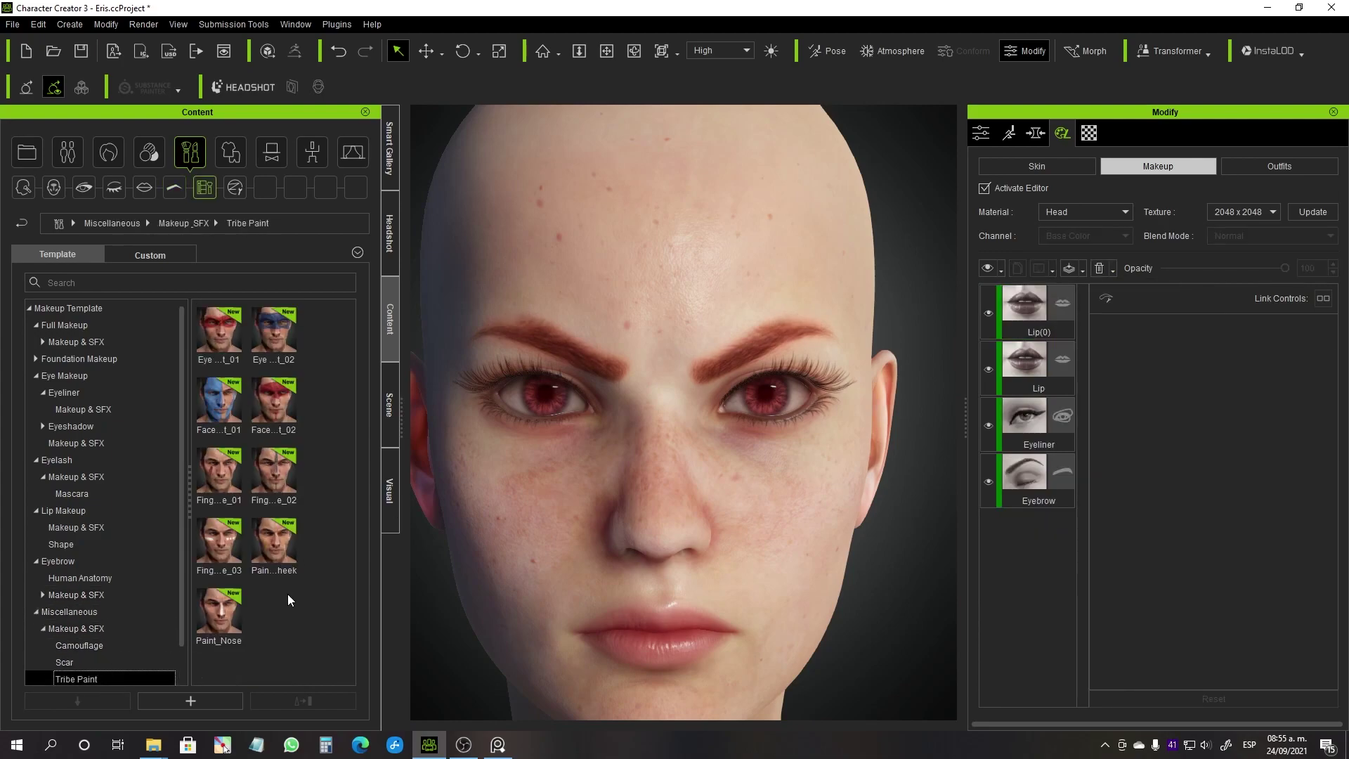
click(235, 187)
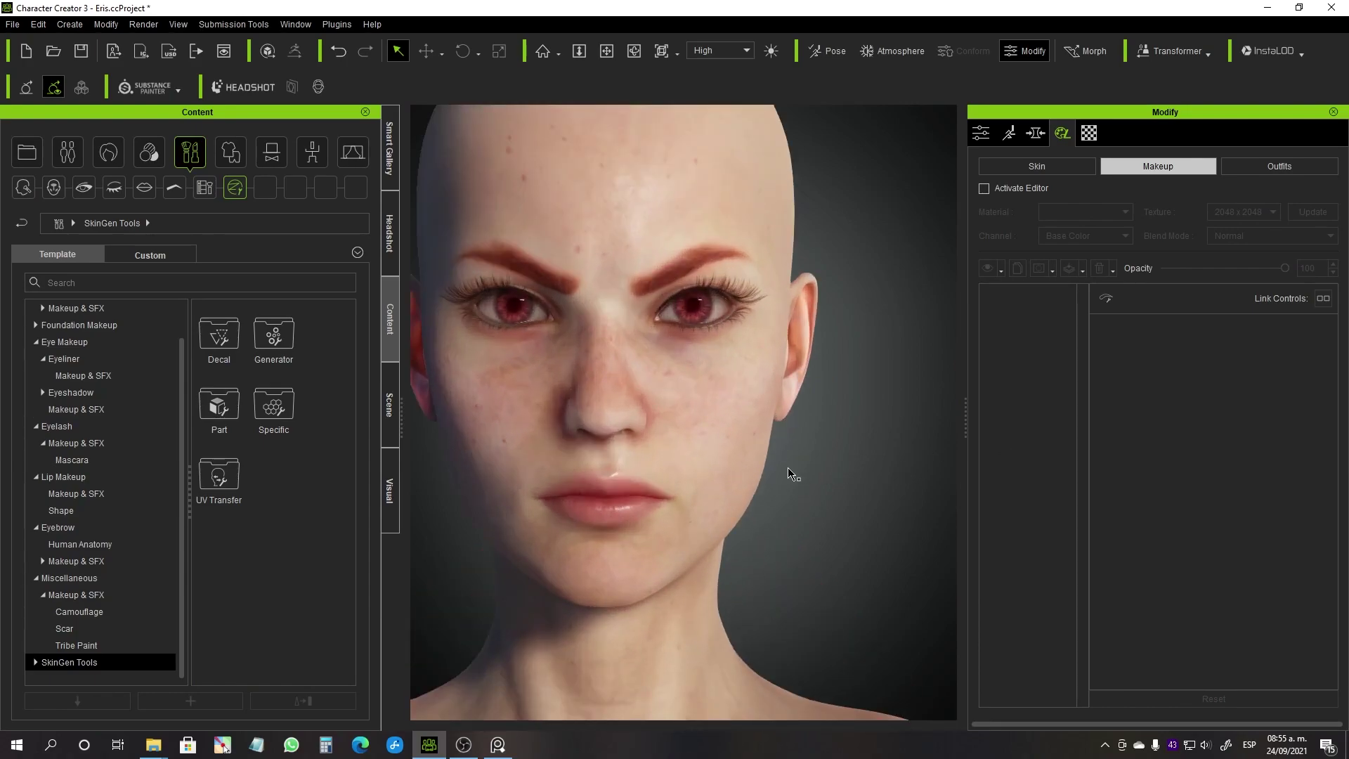
middle_drag(788, 474, 888, 485)
- Send CC3_Base_Plus to ZBrush via GoZ in A-Pose with Eye Sockets included
click(389, 404)
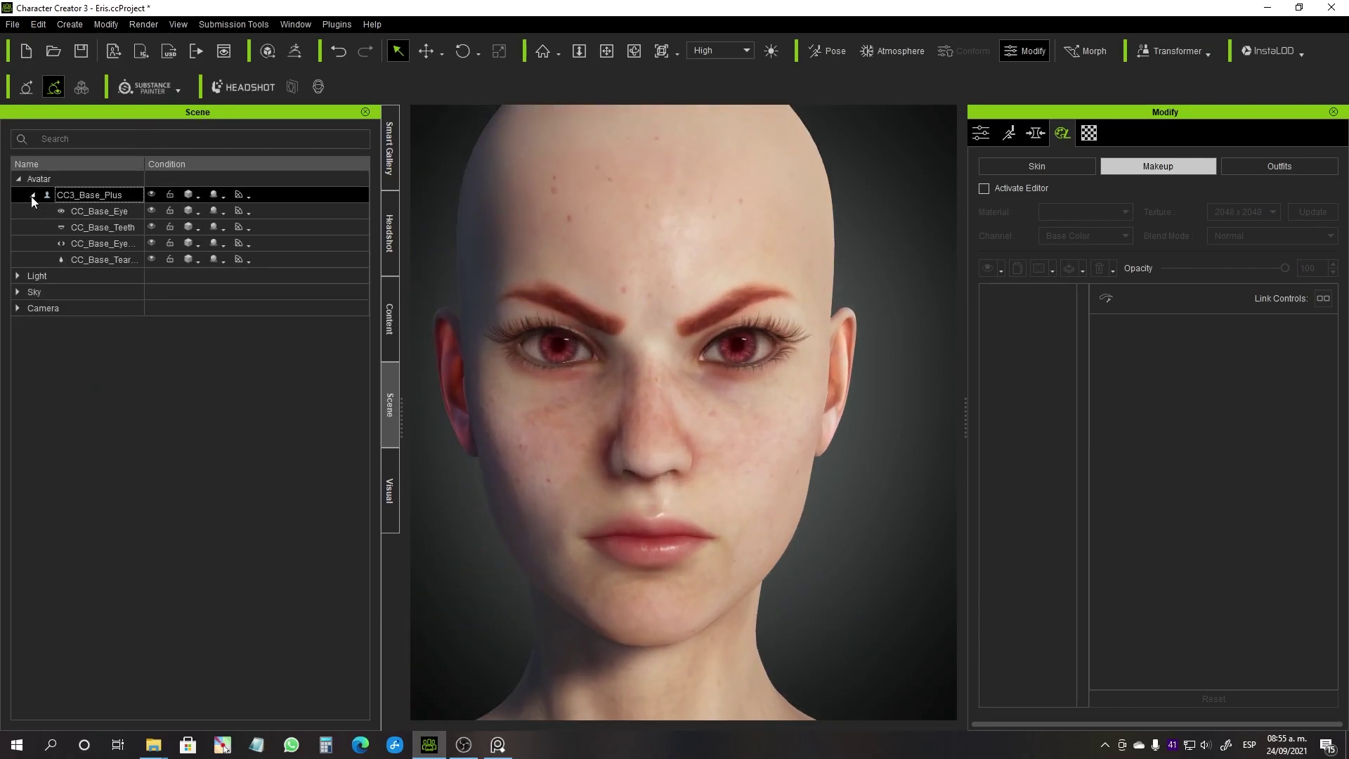
click(578, 419)
click(520, 565)
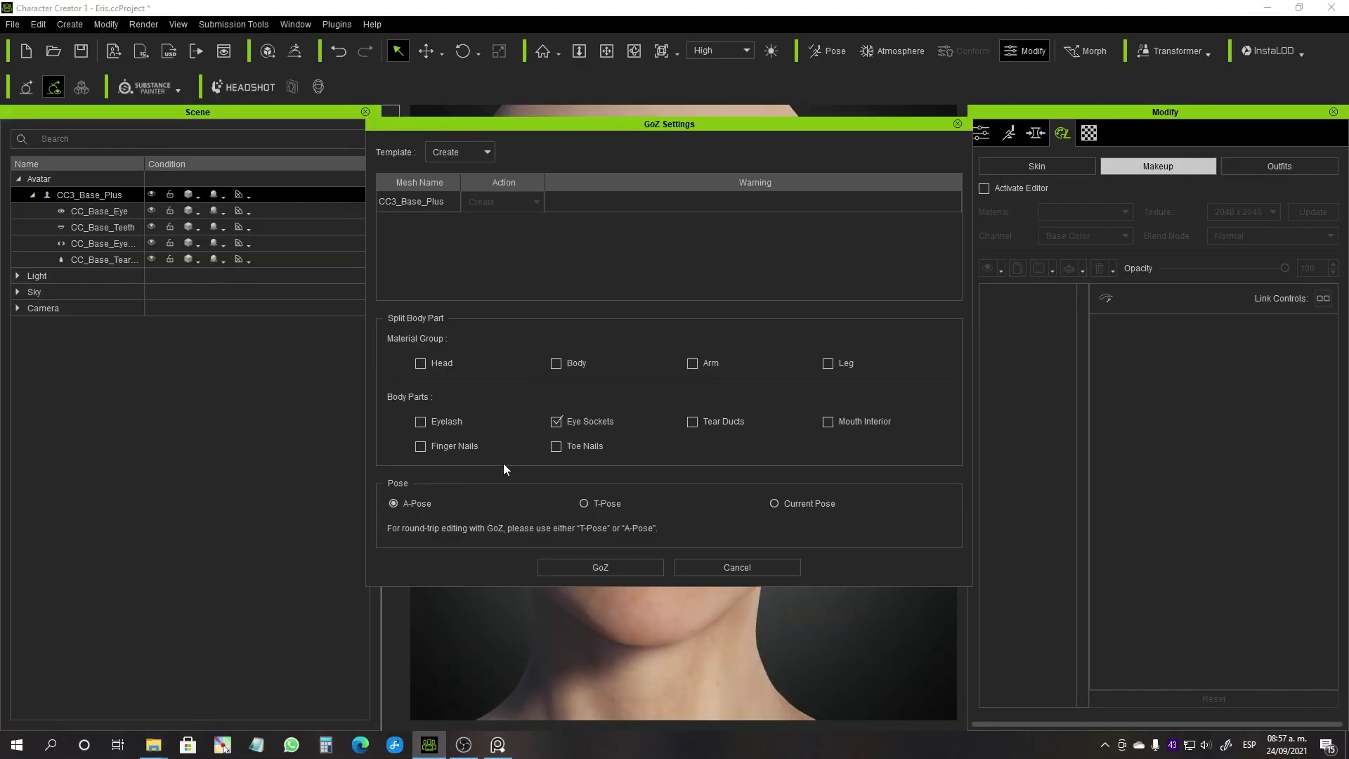
click(600, 567)
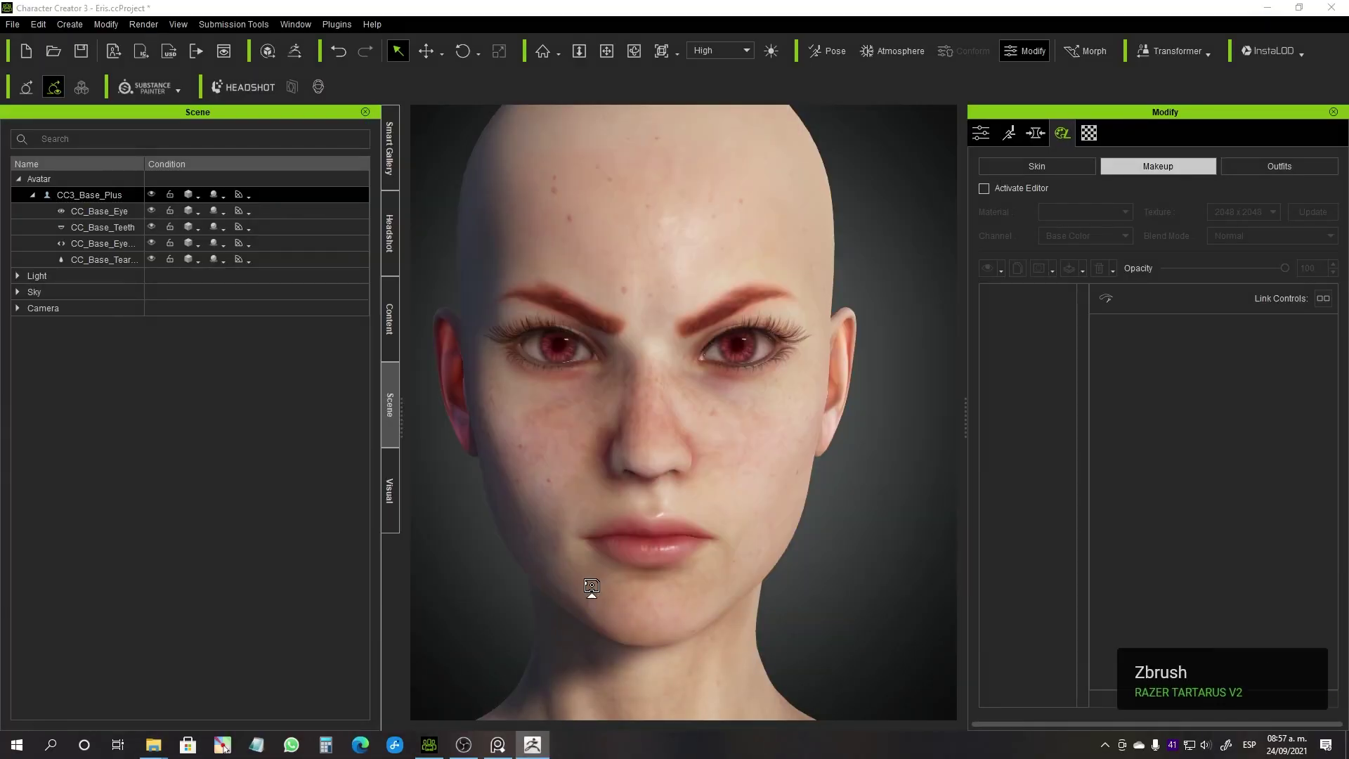
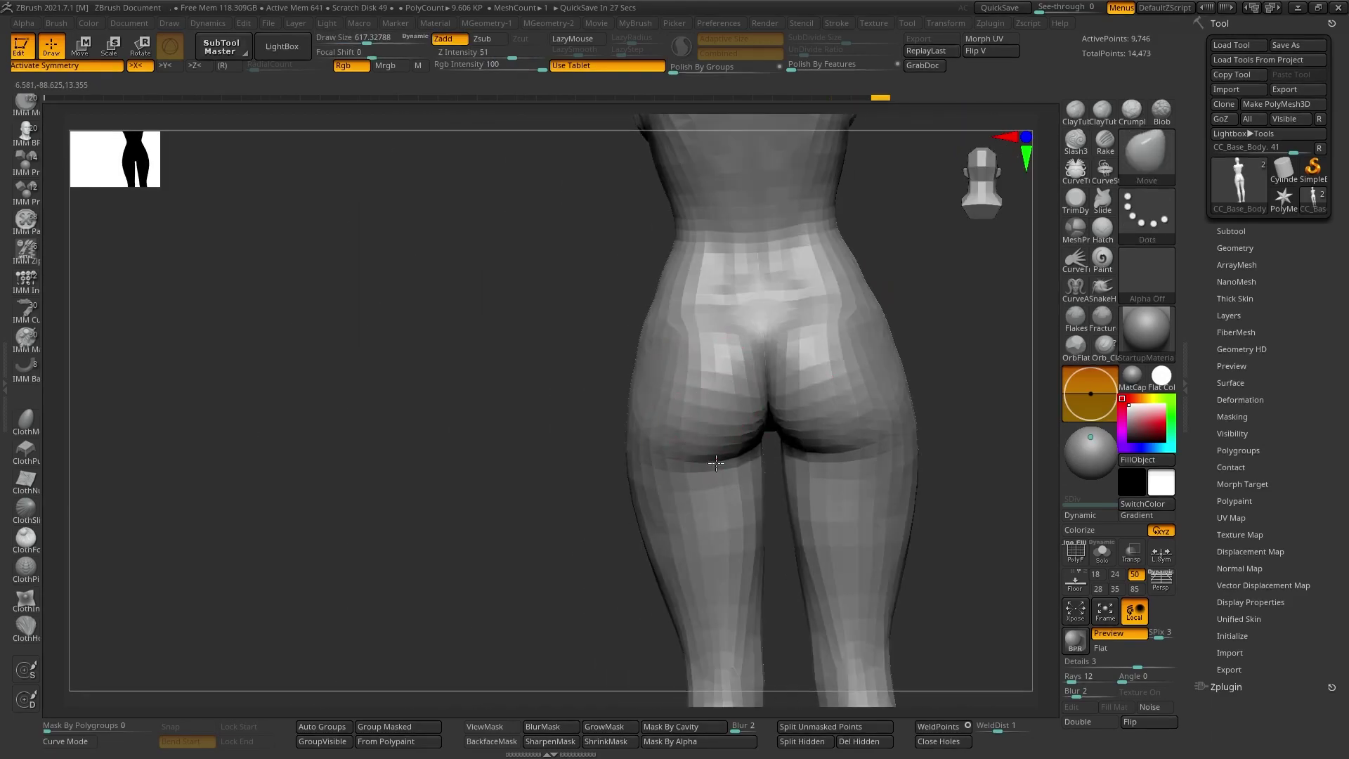
- Divide the head mesh one more level through Tool > Geometry
right_drag(716, 462, 758, 415)
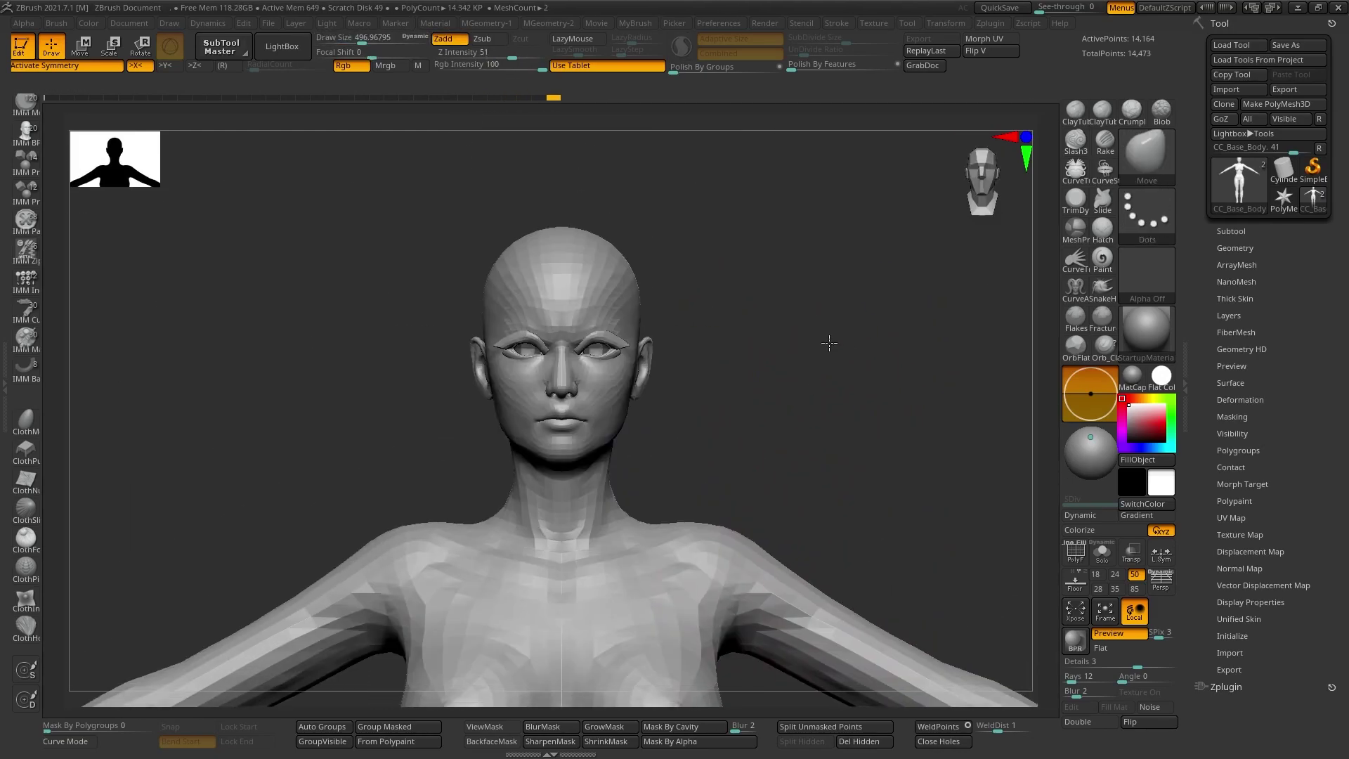
key(space)
click(771, 417)
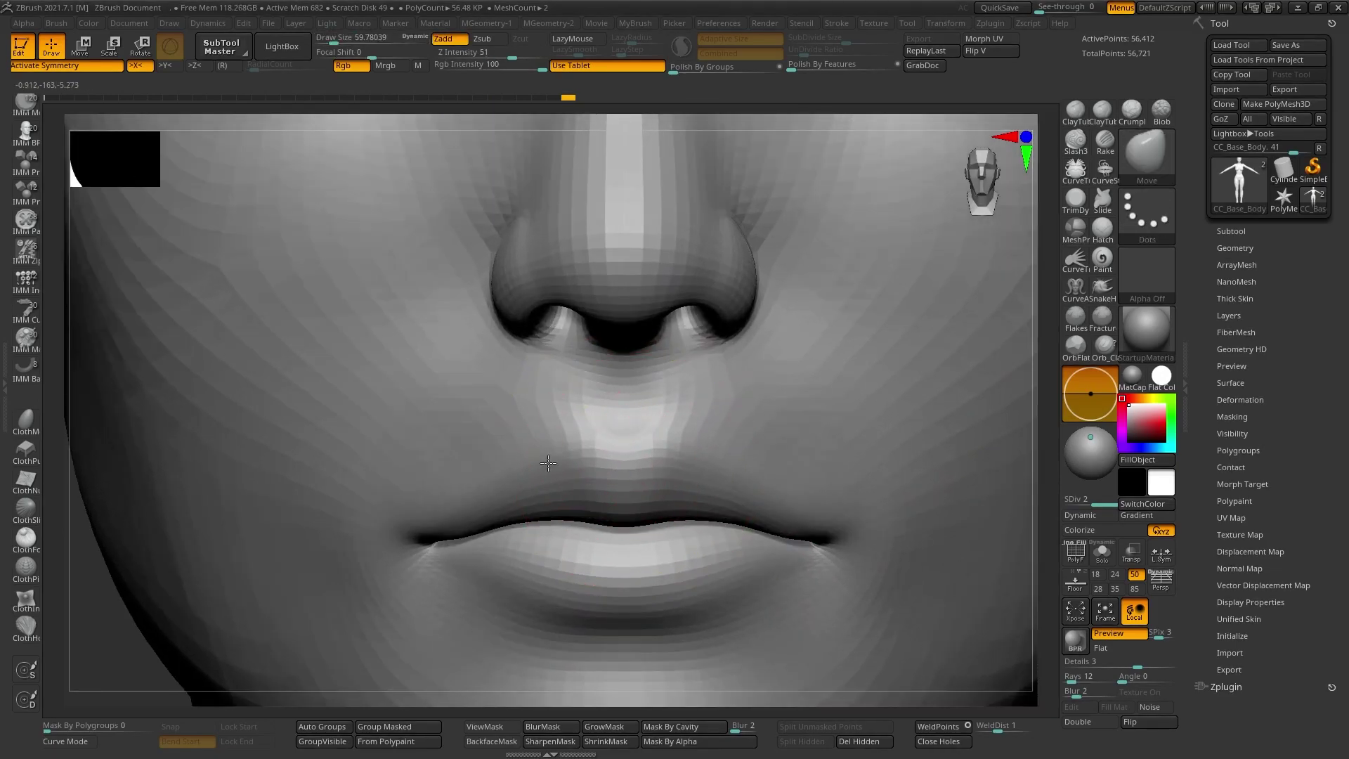
- Carve a deeper lip line with the DamStandard brush
key(b)
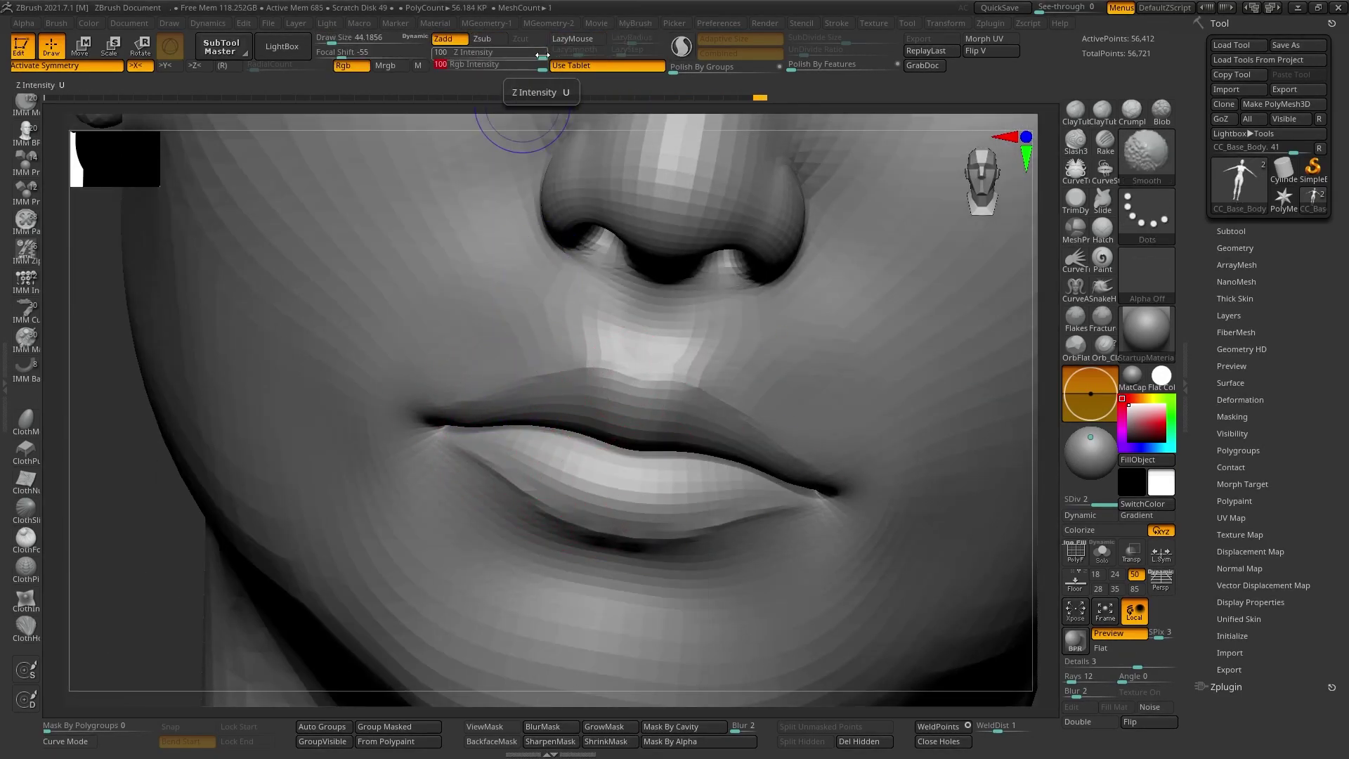
key(b)
key(d)
key(s)
shift+drag(676, 547, 547, 517)
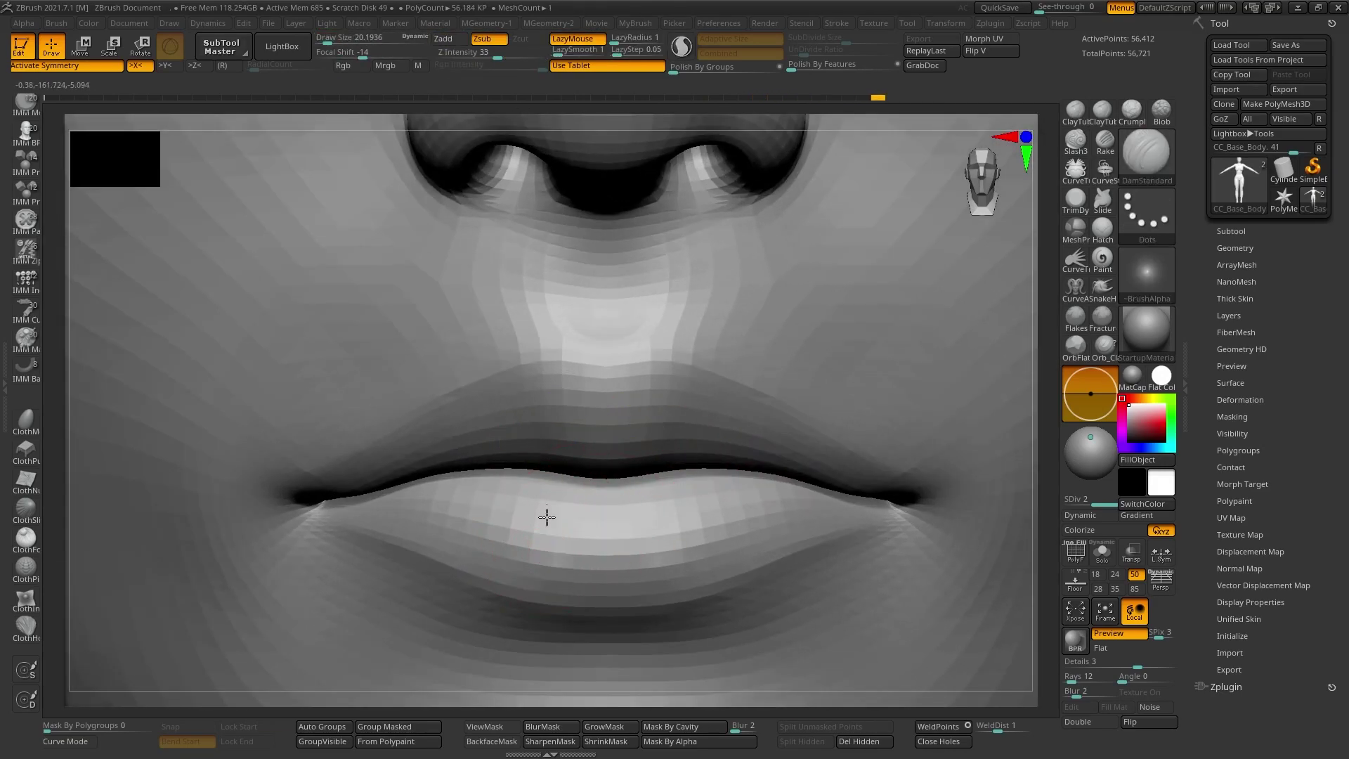
mouse_move(484, 508)
right_down()
mouse_move(1013, 410)
mouse_move(789, 361)
mouse_move(542, 445)
right_up()
- Hide the eyelash and brow polygroups and refine the inner eye corner under a mask
key(shift+f)
ctrl+shift+click(789, 361)
key(shift+f)
mouse_move(547, 504)
alt+right_down()
mouse_move(550, 385)
mouse_move(577, 547)
alt+right_up()
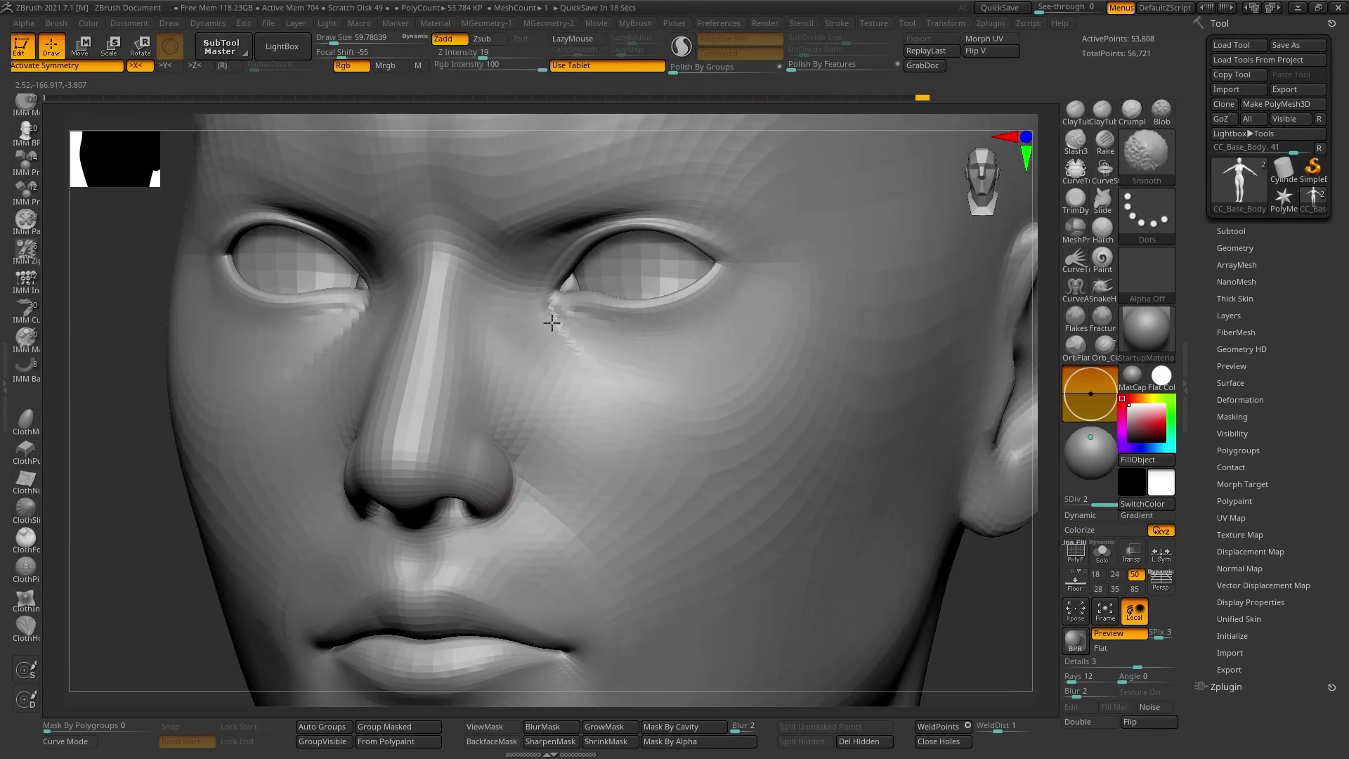
alt+right_drag(552, 322, 611, 566)
key(f)
mouse_move(768, 527)
alt+right_down()
mouse_move(536, 452)
mouse_move(653, 416)
mouse_move(641, 407)
mouse_move(715, 420)
mouse_move(657, 355)
mouse_move(671, 360)
alt+right_up()
key(f)
- Resize the Standard brush and sculpt the ear folds, then check the lips close up
key(b)
key(s)
key(t)
key(s)
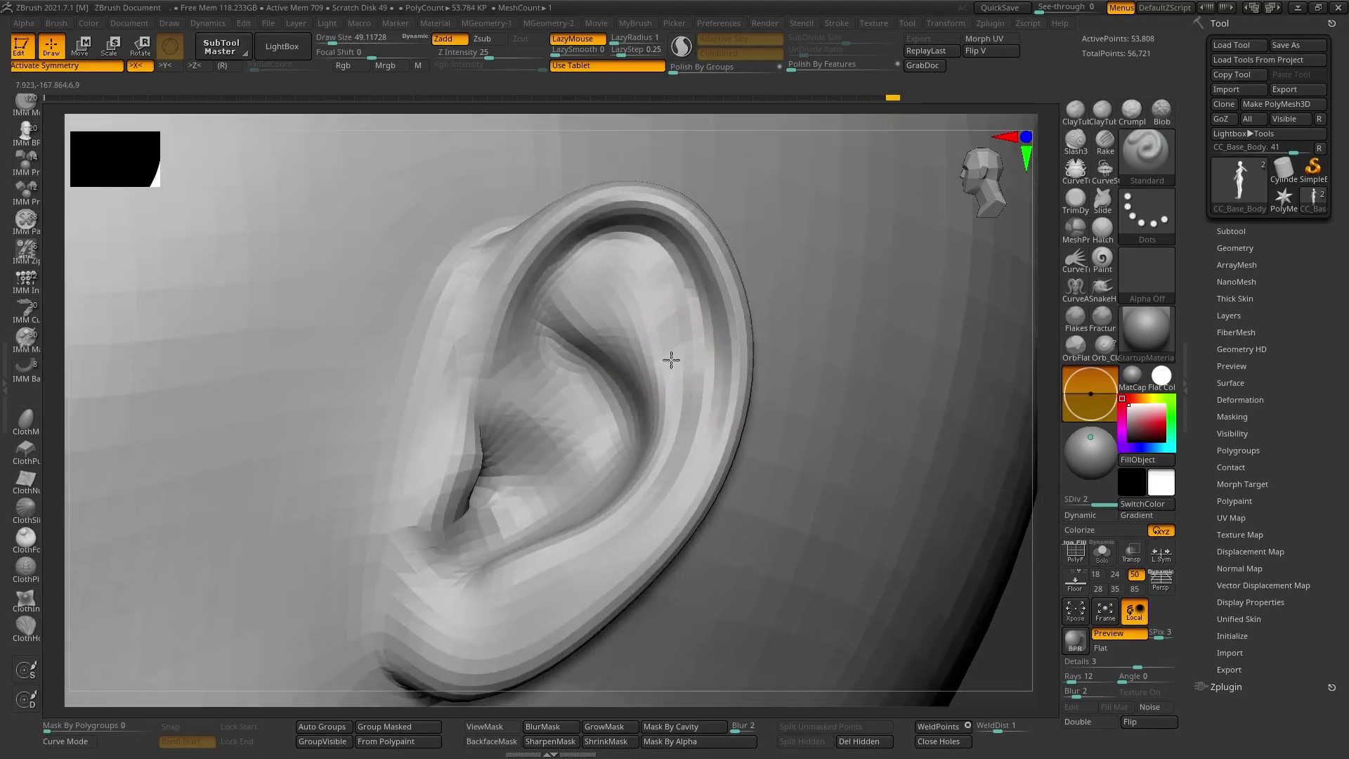
mouse_move(567, 361)
right_down()
mouse_move(617, 482)
mouse_move(596, 518)
mouse_move(649, 388)
mouse_move(660, 421)
right_up()
key(f)
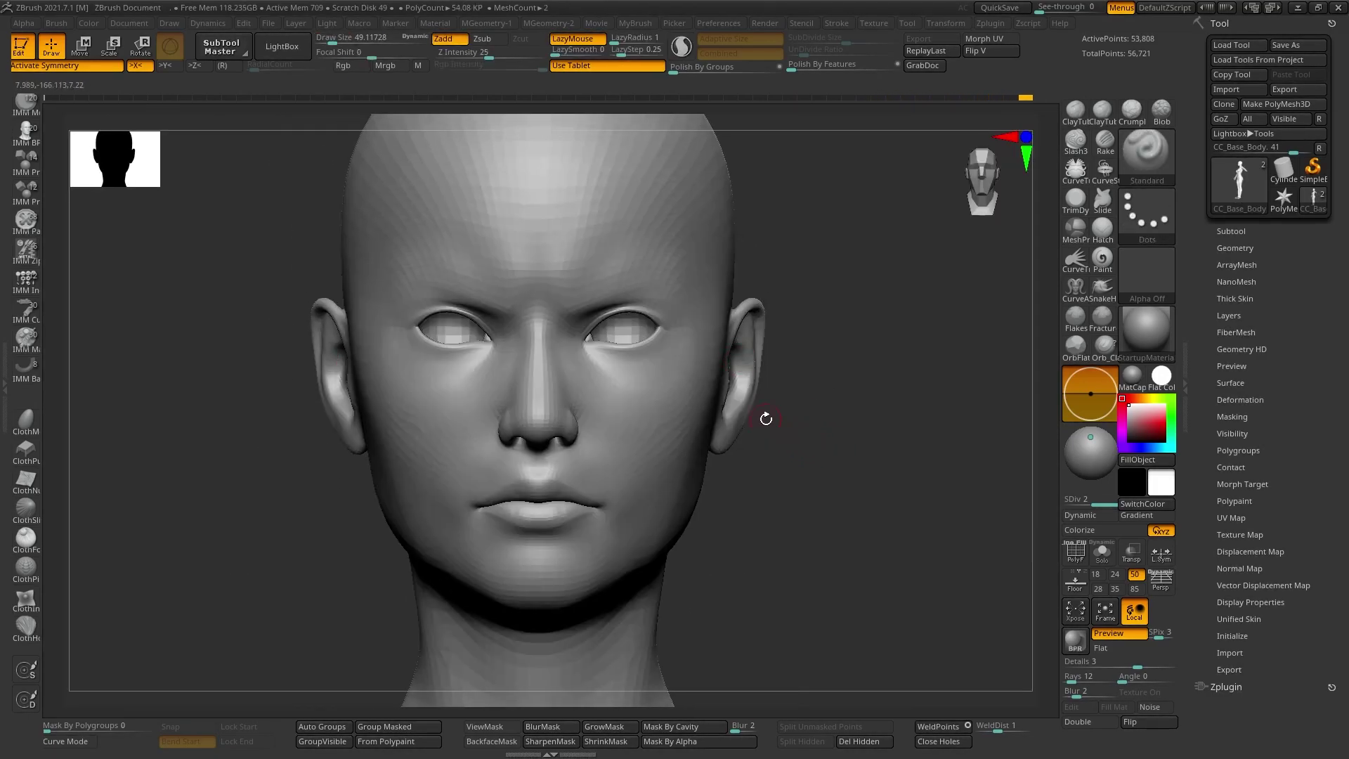
mouse_move(764, 417)
ctrl+right_down()
mouse_move(697, 402)
mouse_move(482, 557)
mouse_move(742, 457)
ctrl+right_up()
- Switch to the Move brush and dismiss the subdivision-history warning
key(b)
key(m)
key(v)
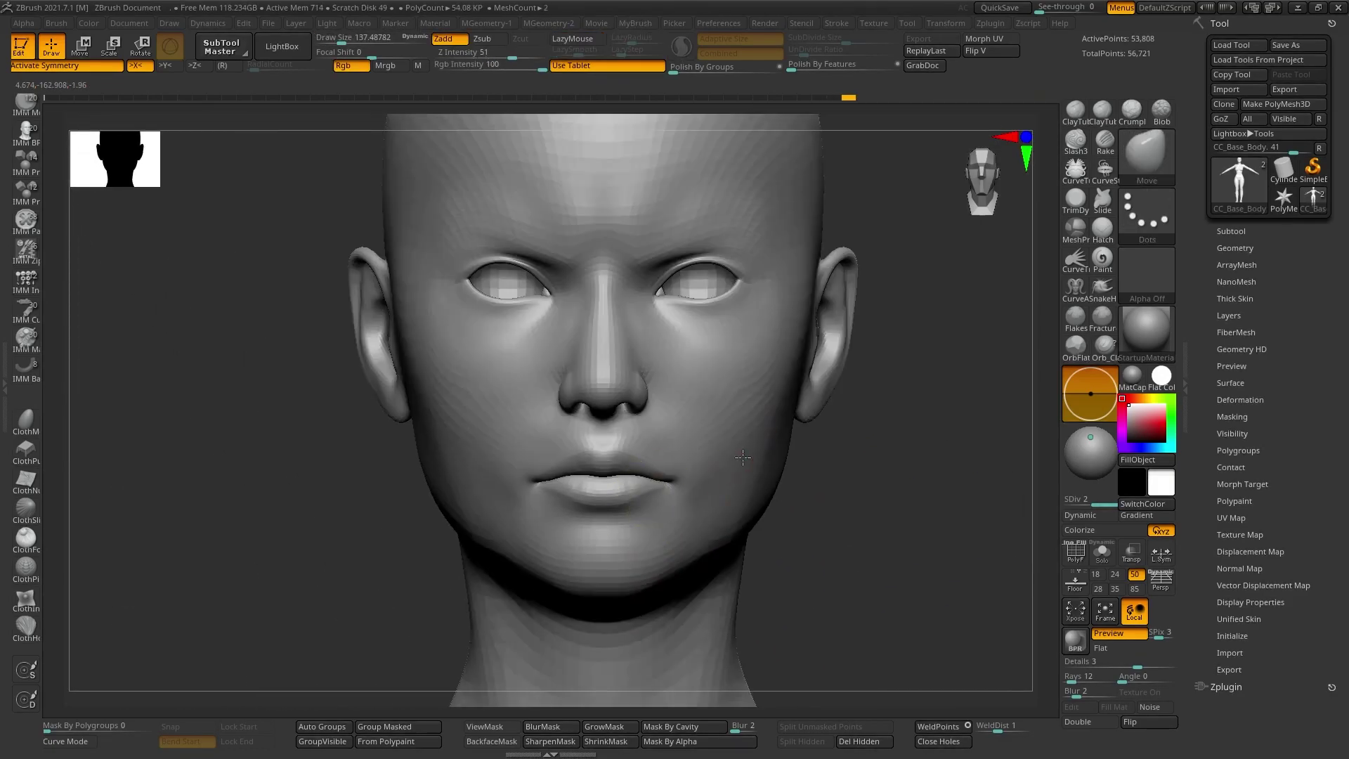
mouse_move(827, 424)
ctrl+right_down()
mouse_move(702, 457)
mouse_move(698, 473)
mouse_move(637, 431)
mouse_move(744, 319)
mouse_move(999, 438)
ctrl+right_up()
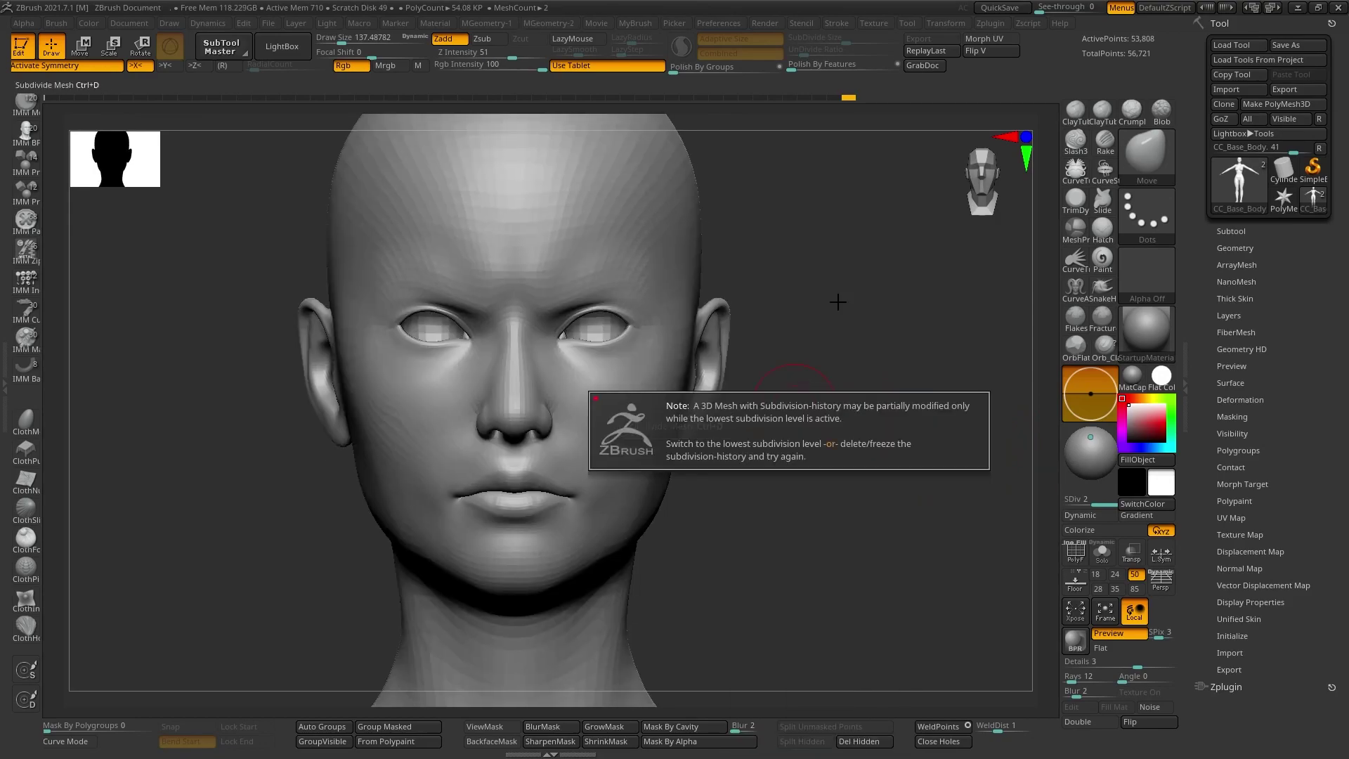
key(d)
mouse_move(791, 356)
right_down()
mouse_move(614, 368)
mouse_move(698, 385)
mouse_move(641, 396)
mouse_move(737, 425)
mouse_move(565, 415)
right_up()
- Raise the head to SDiv 3 and carve crisper eyelid rims with DamStandard
key(b)
key(d)
key(s)
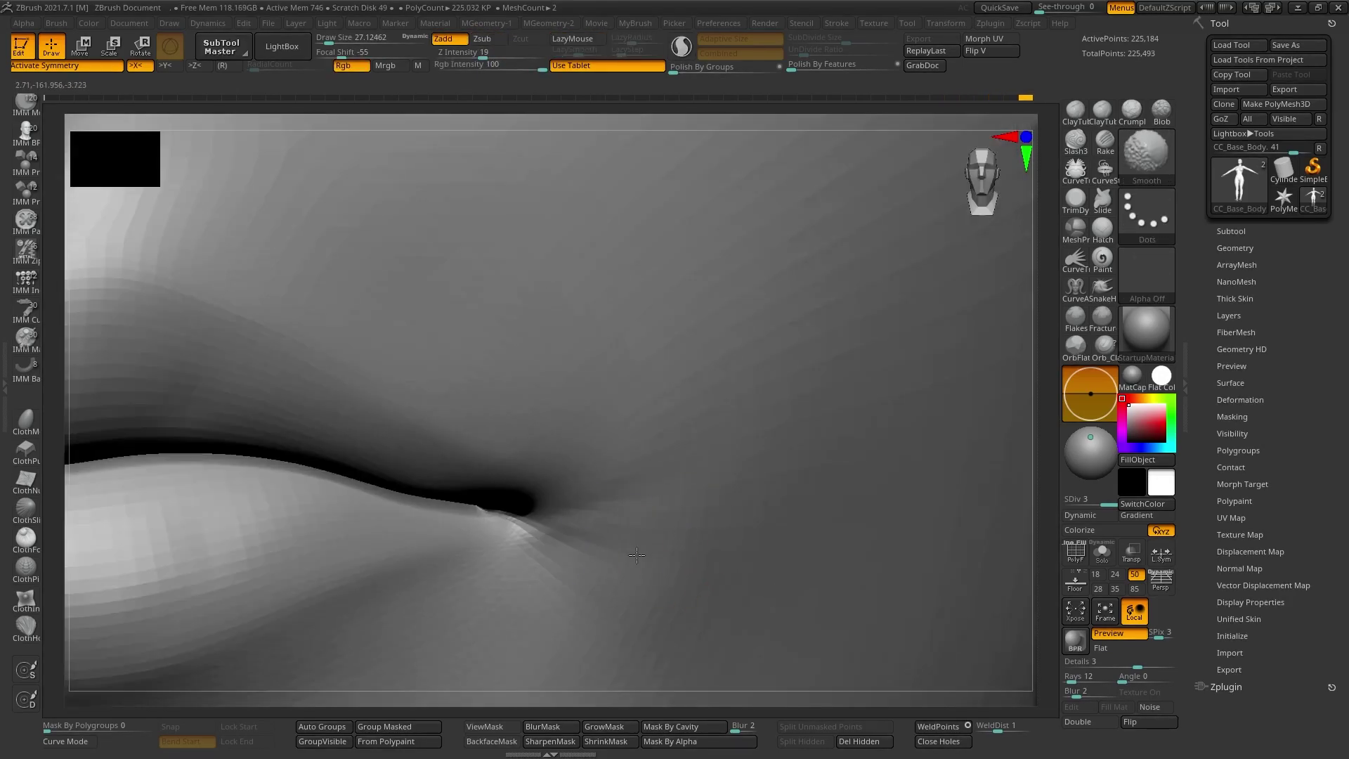
mouse_move(663, 357)
right_down()
mouse_move(675, 459)
mouse_move(602, 382)
mouse_move(632, 393)
mouse_move(661, 372)
right_up()
ctrl+shift+drag(896, 409, 924, 356)
ctrl+shift+click(923, 356)
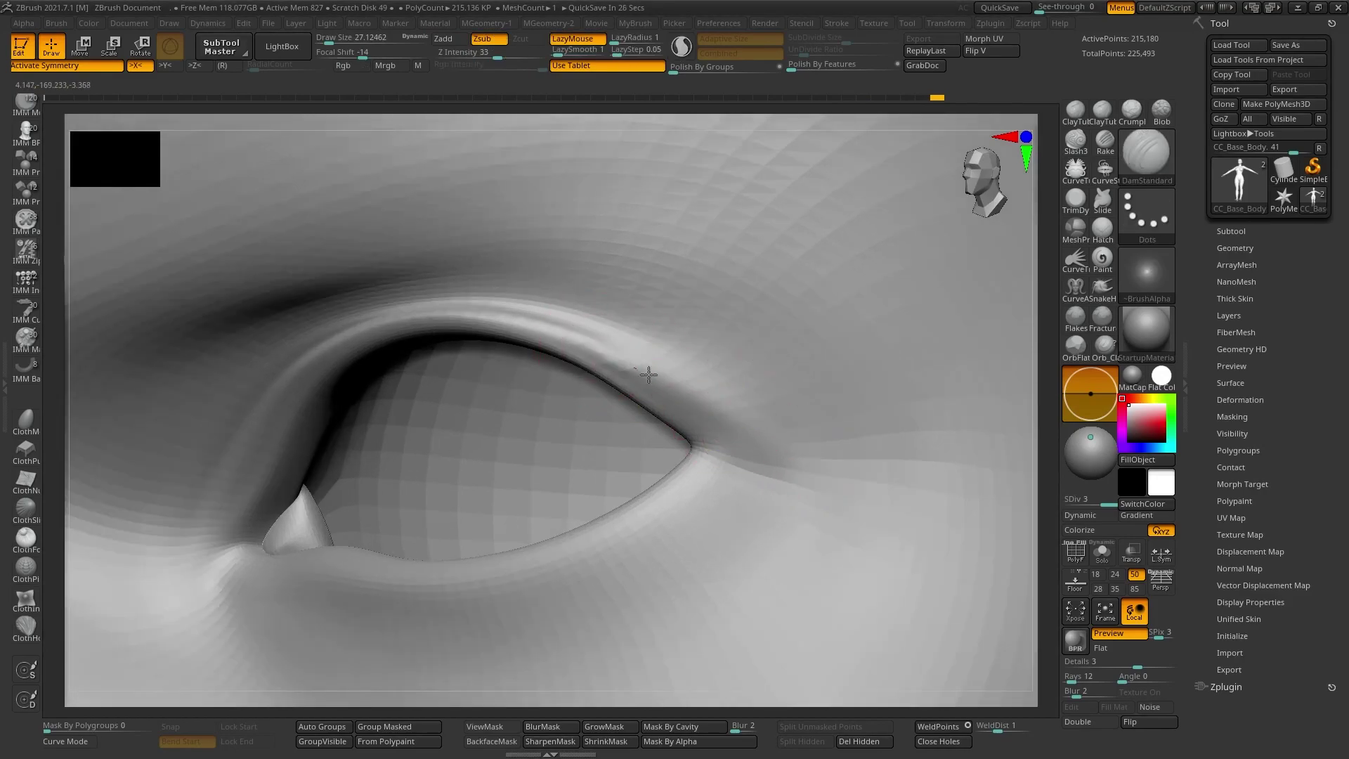
mouse_move(655, 374)
right_down()
mouse_move(683, 383)
mouse_move(629, 430)
mouse_move(616, 373)
right_up()
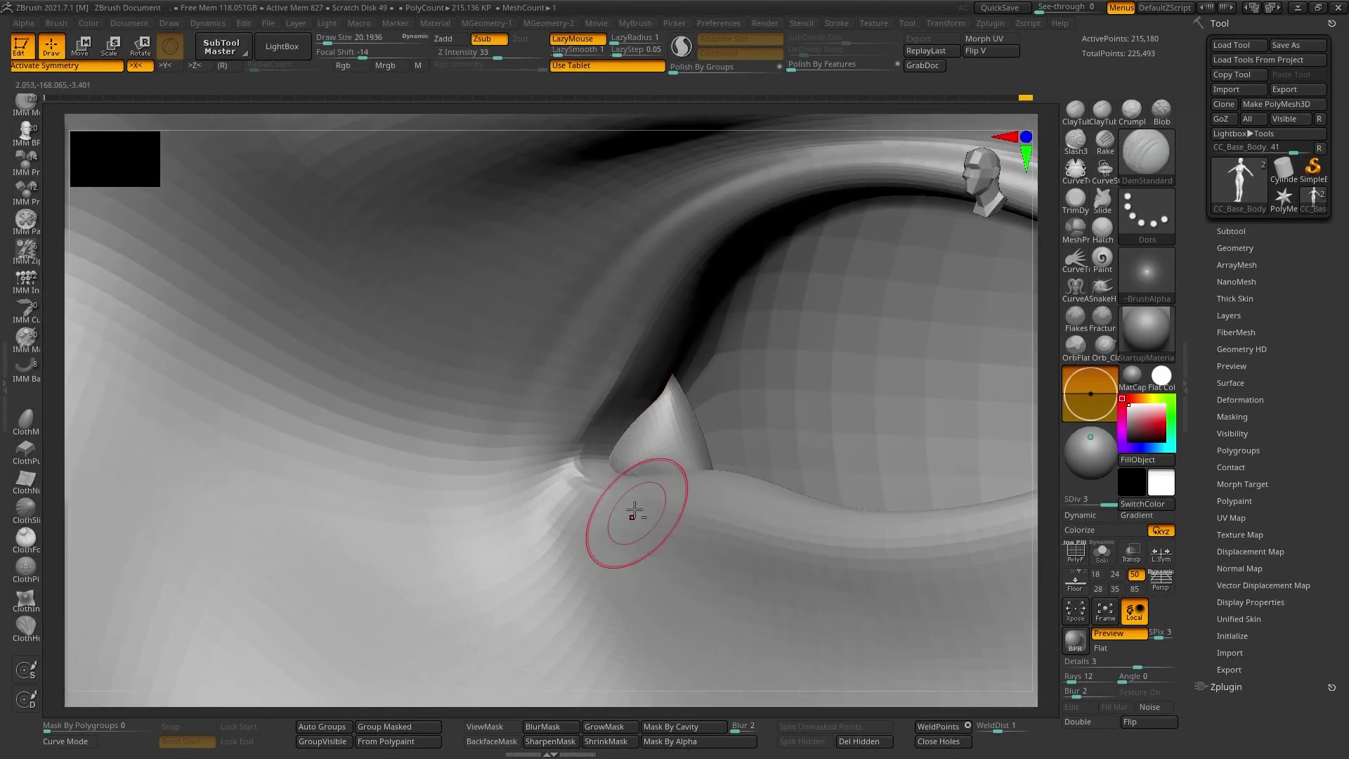
ctrl+right_drag(634, 510, 499, 448)
mouse_move(654, 513)
right_down()
mouse_move(731, 391)
mouse_move(576, 517)
right_up()
mouse_move(785, 455)
ctrl+right_down()
mouse_move(768, 491)
mouse_move(487, 466)
mouse_move(707, 445)
mouse_move(311, 401)
ctrl+right_up()
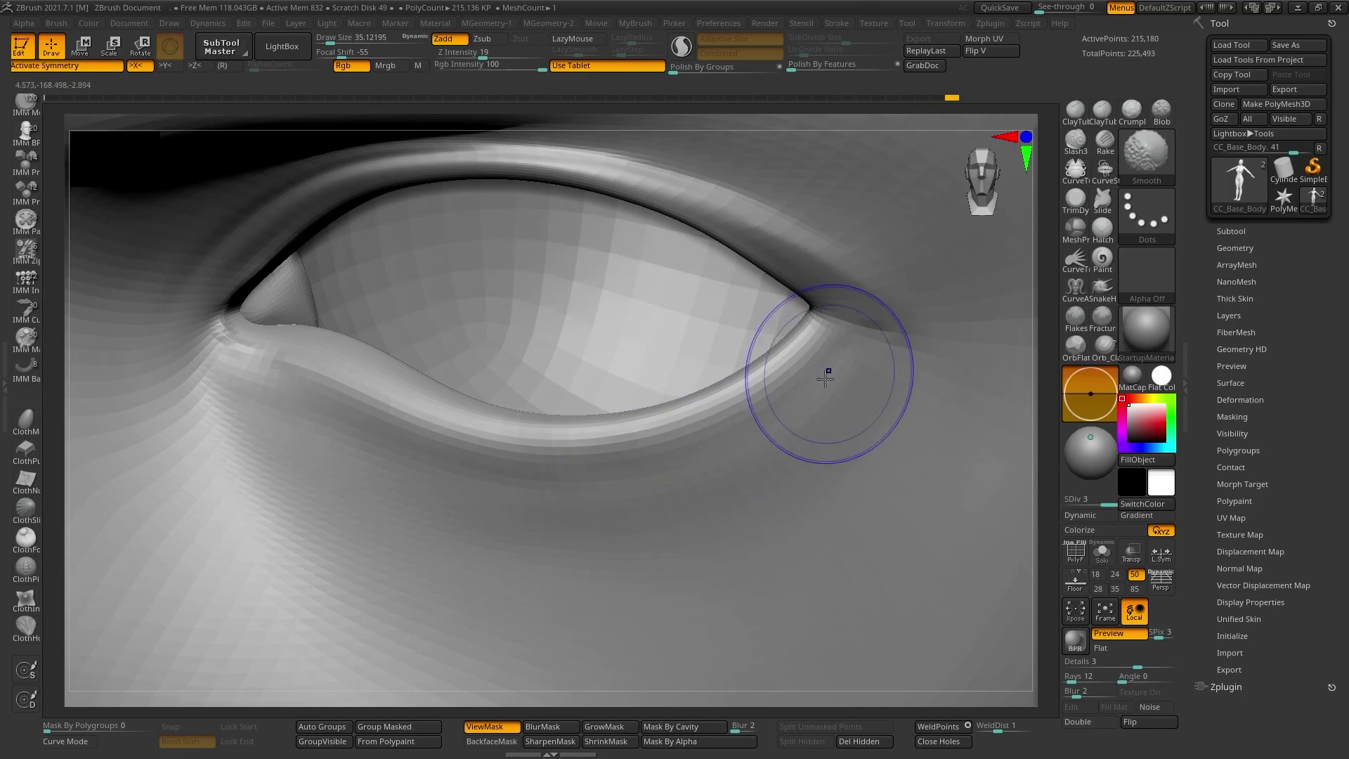
- Polish the eye corners and smooth the lip line with the Polish brush
key(b)
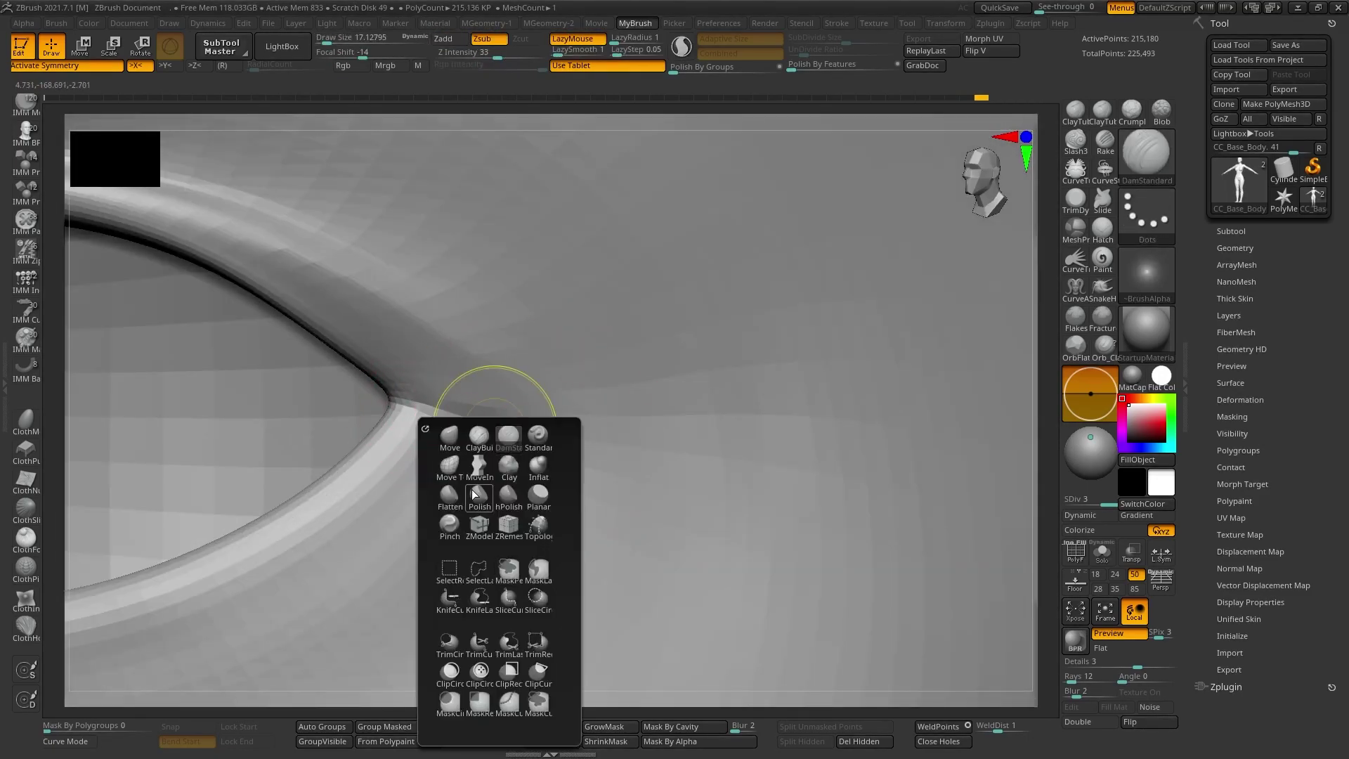
click(472, 494)
alt+right_drag(527, 449, 512, 458)
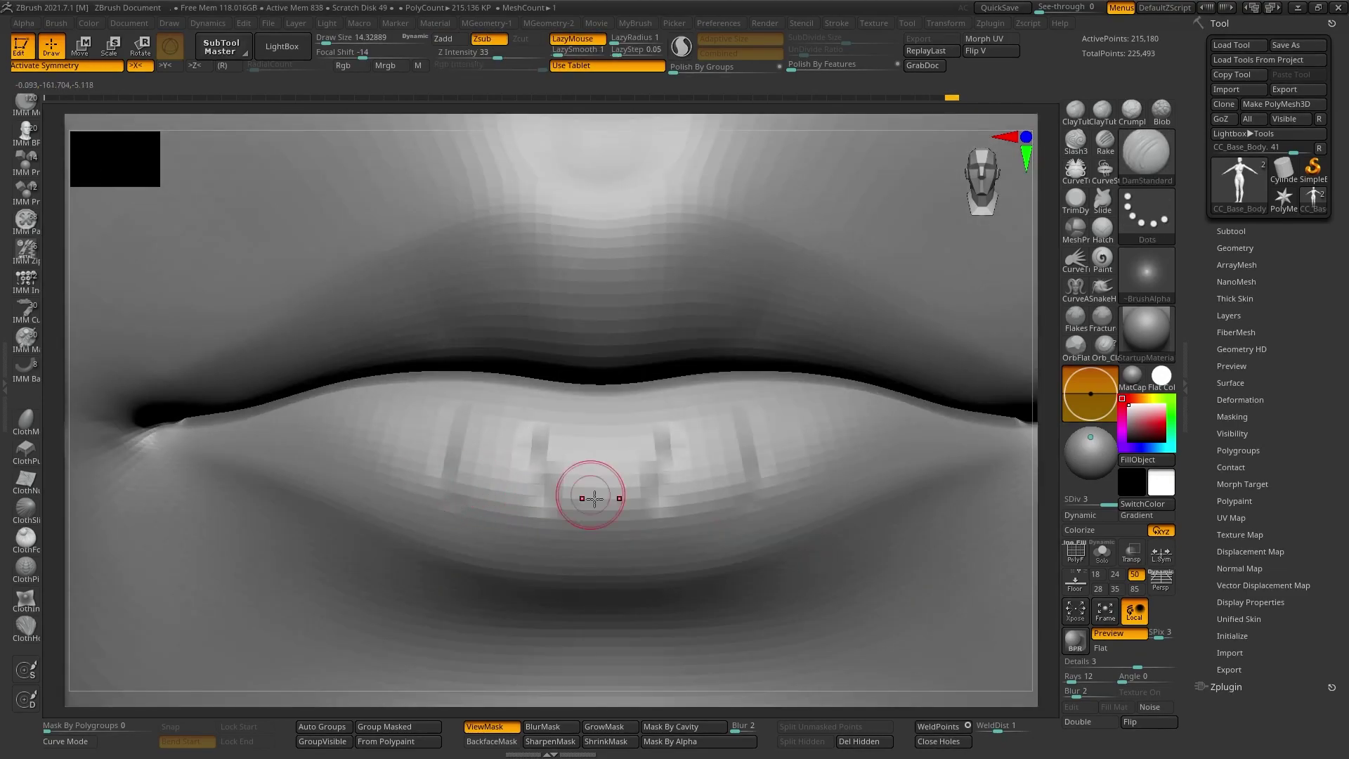
right_drag(404, 443, 615, 383)
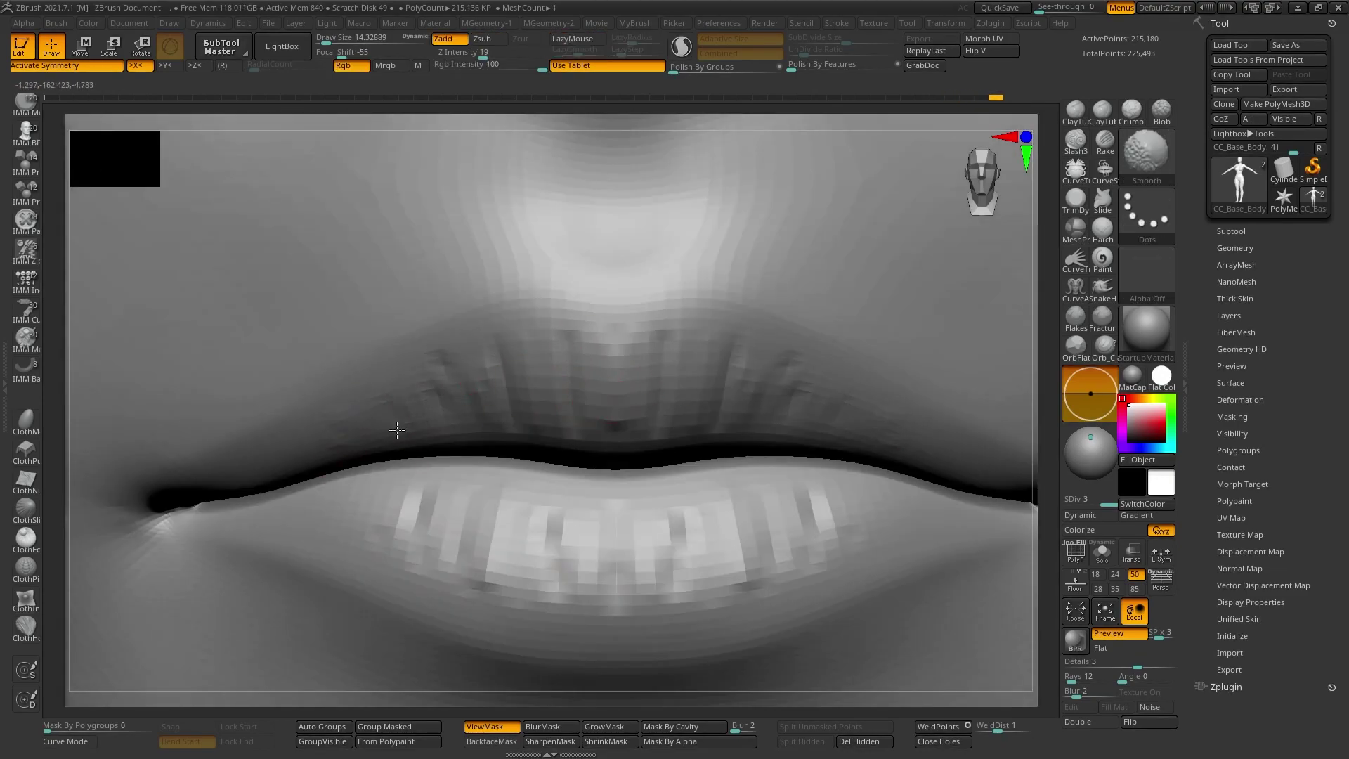
shift+right_drag(663, 443, 489, 486)
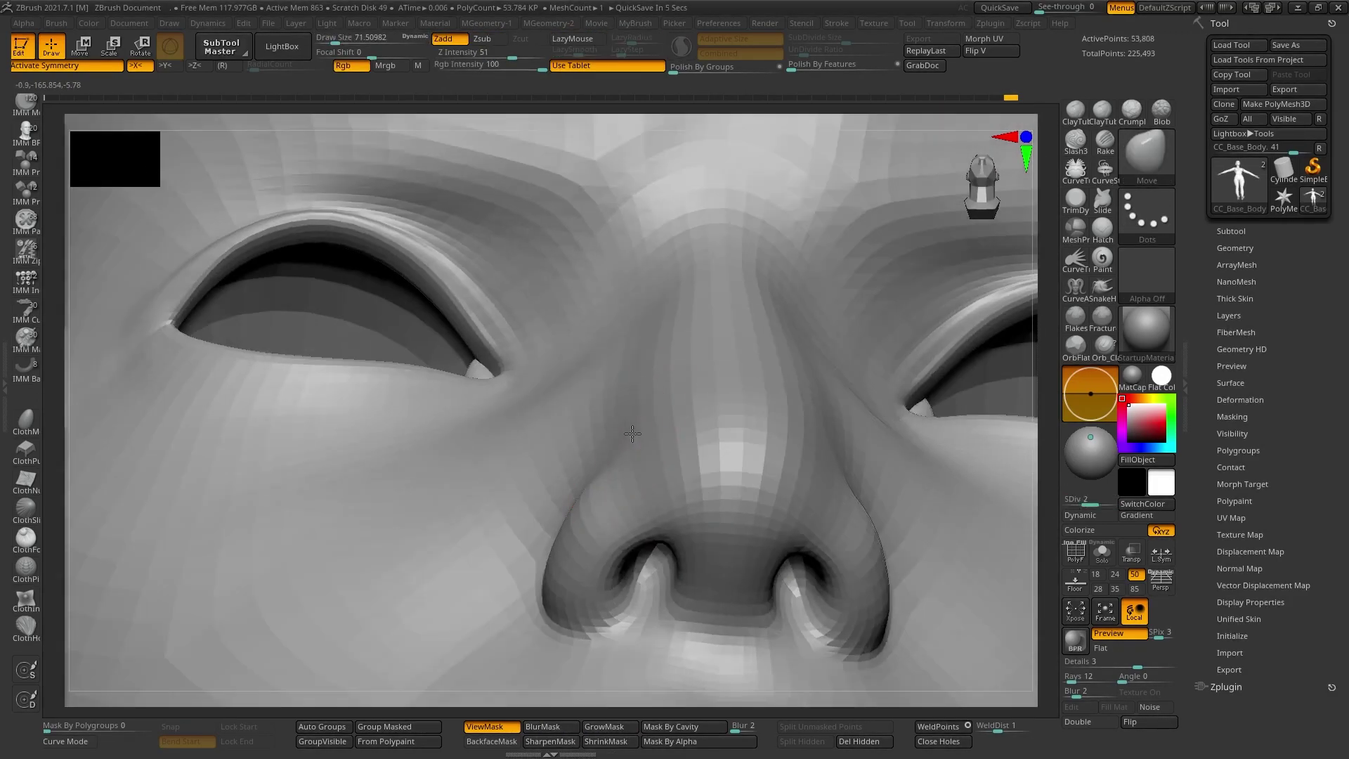
- Review the head, set Z Intensity, and GoZ it back to Character Creator
right_drag(819, 475, 724, 467)
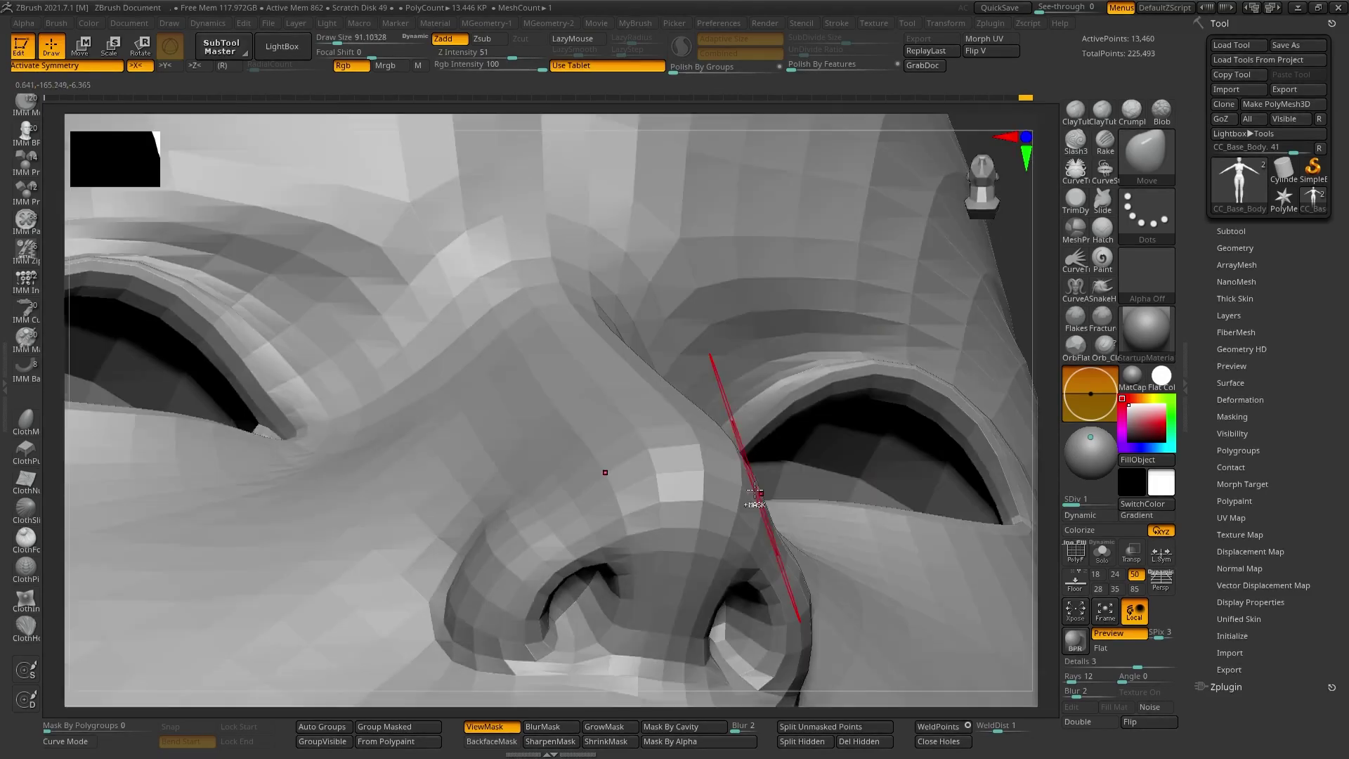
right_drag(780, 349, 676, 456)
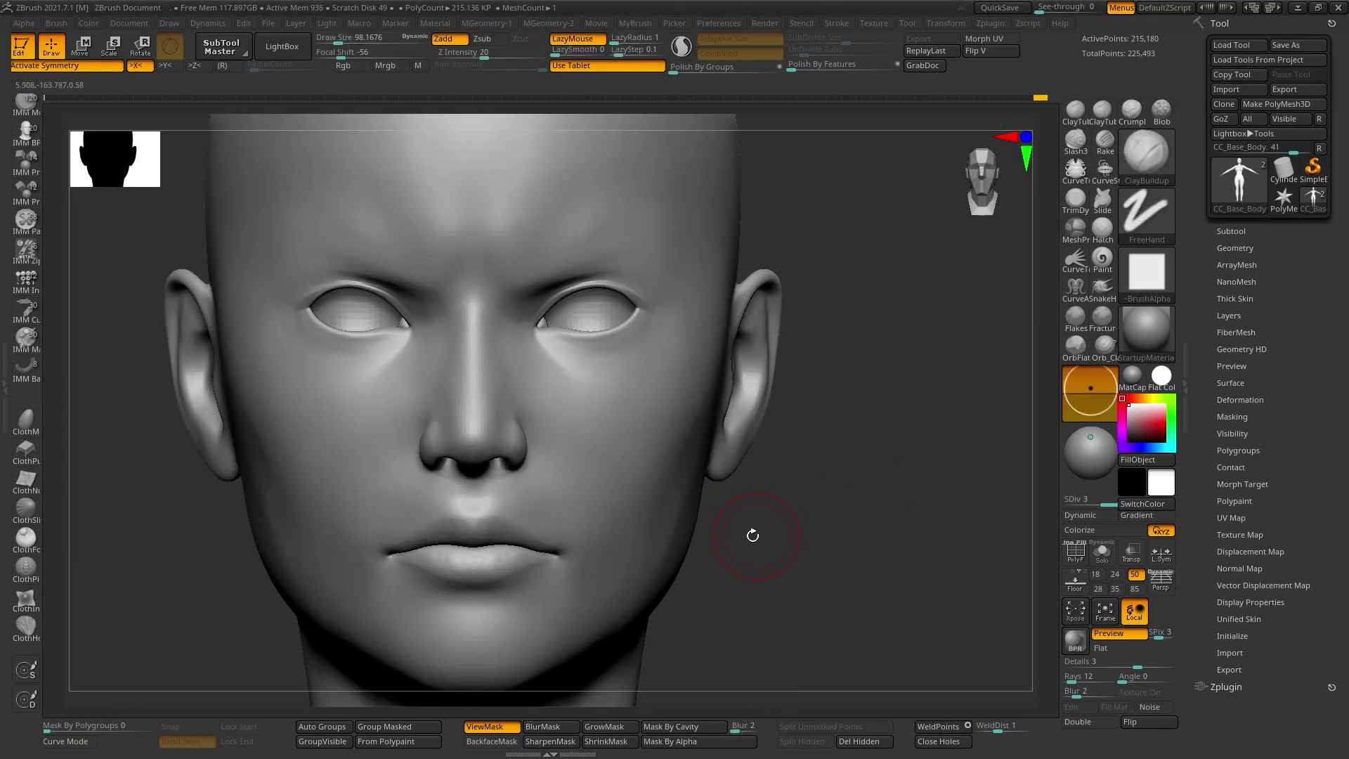
click(484, 55)
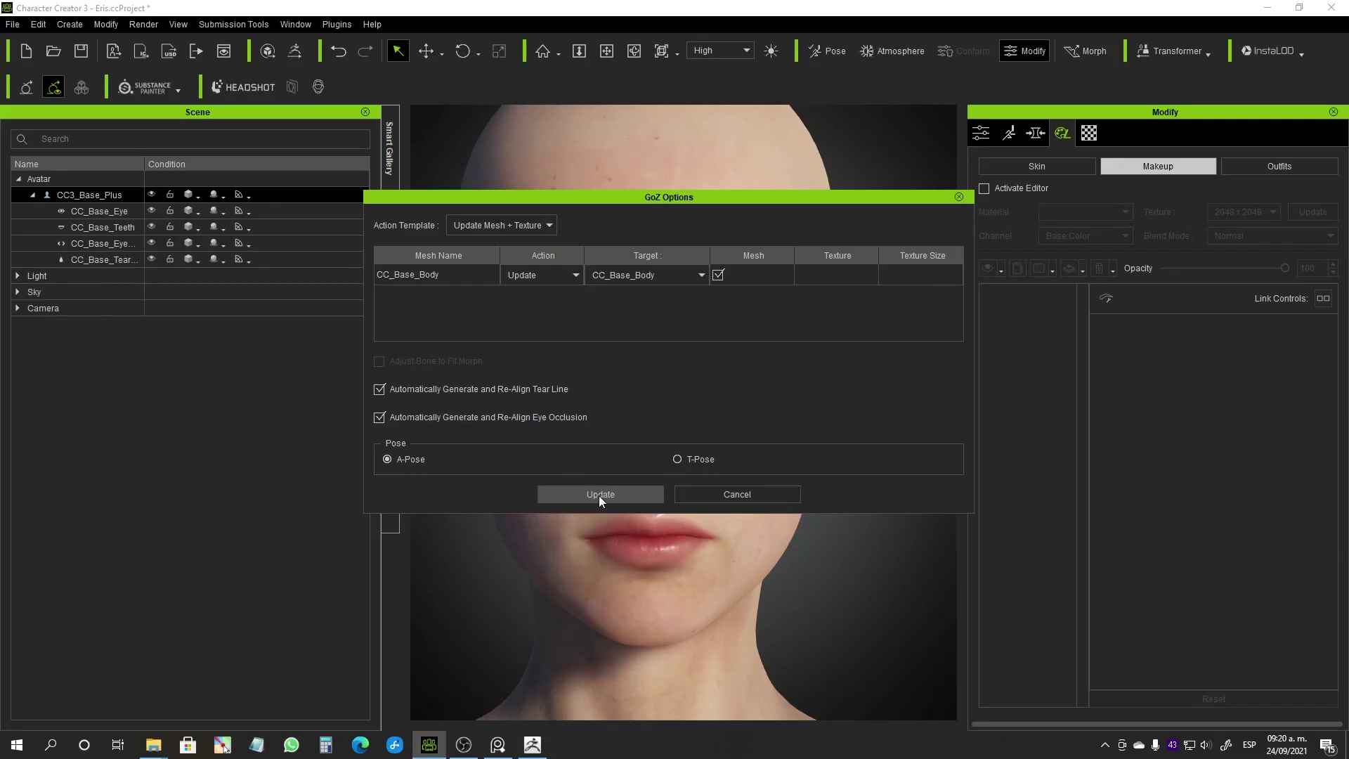
click(599, 495)
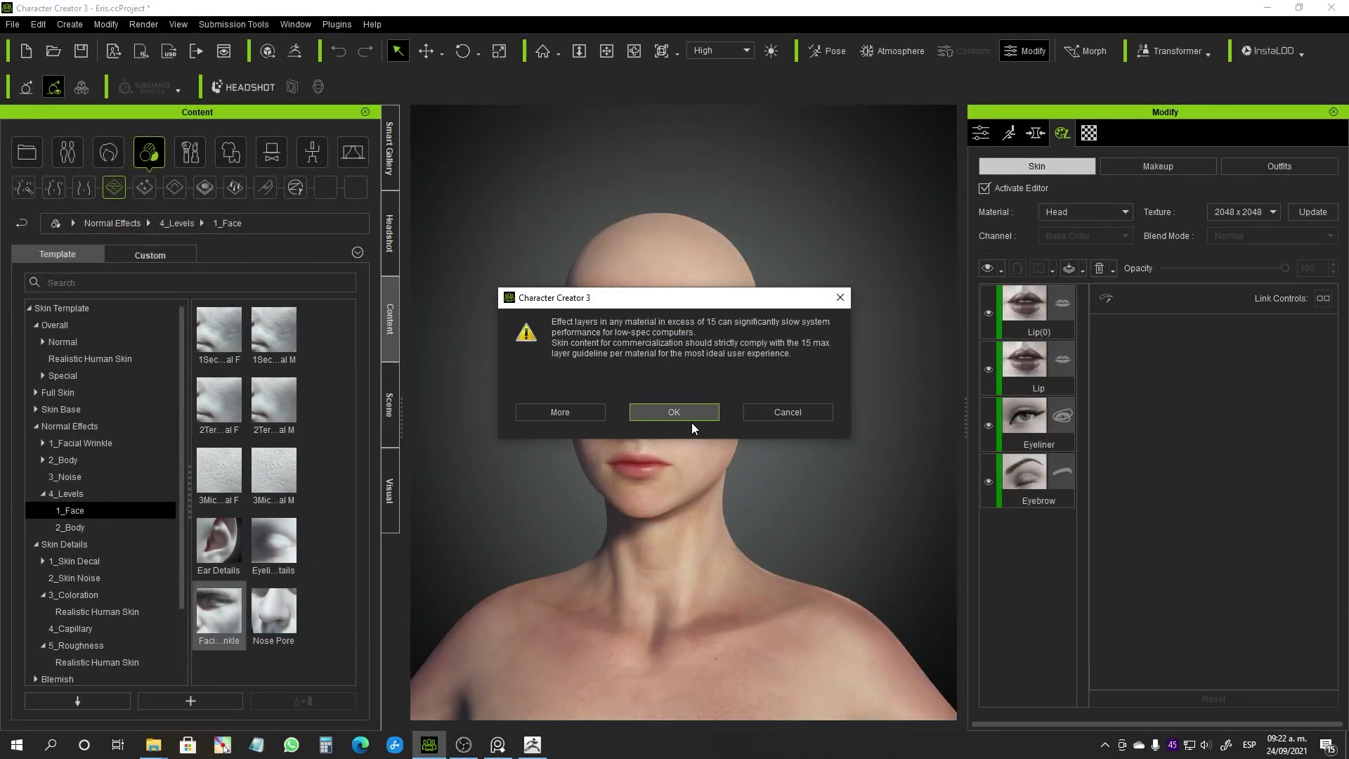
- Accept the skin layer warning and scroll down to the Facial Wrinkle layer settings
click(687, 416)
scroll(847, 464, up, 5)
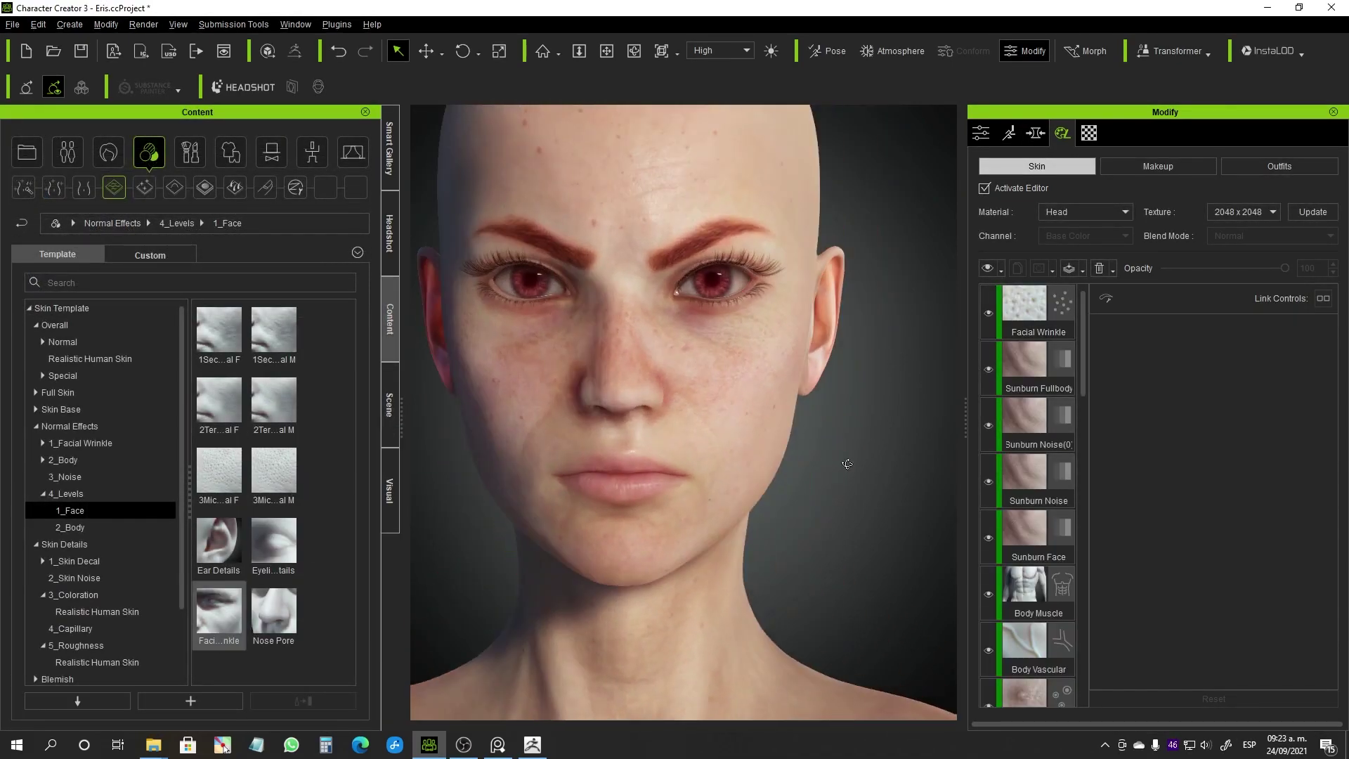
right_drag(847, 463, 859, 462)
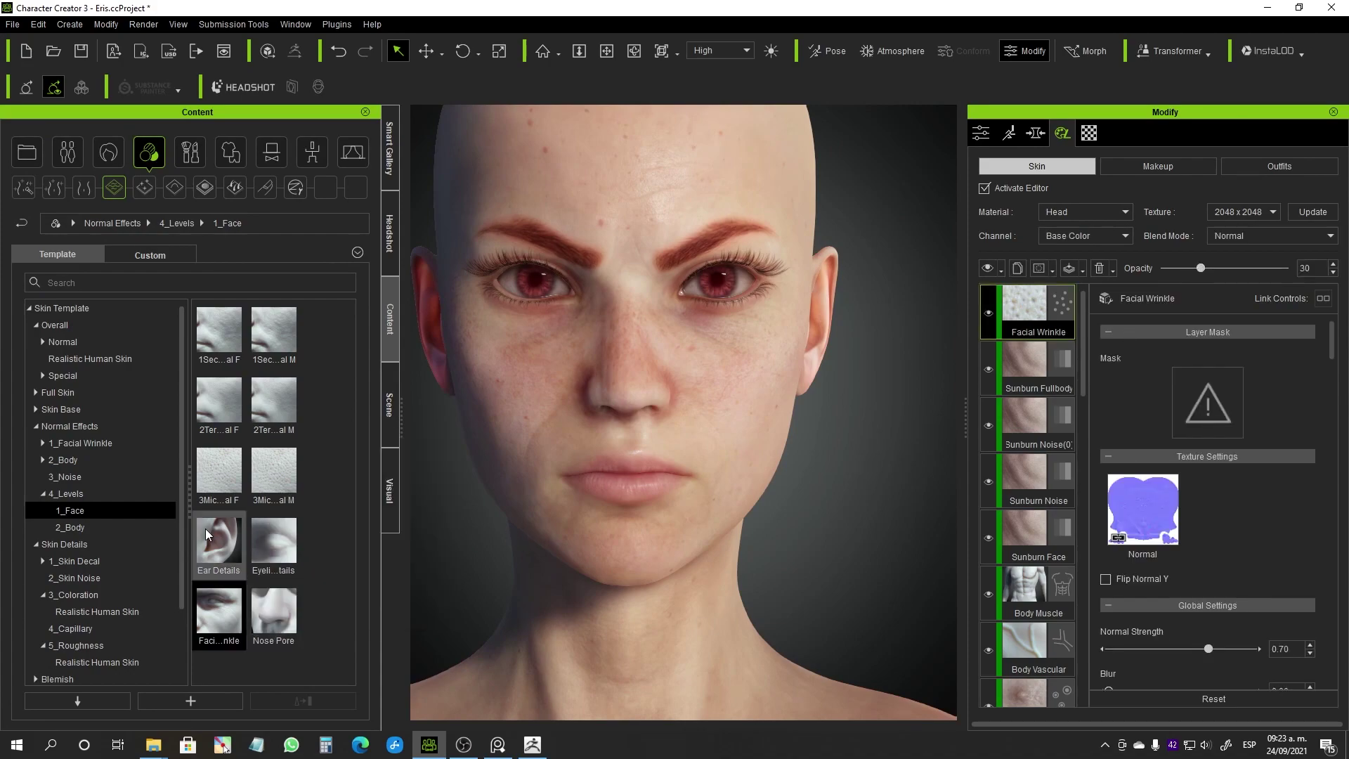
scroll(1201, 487, down, 5)
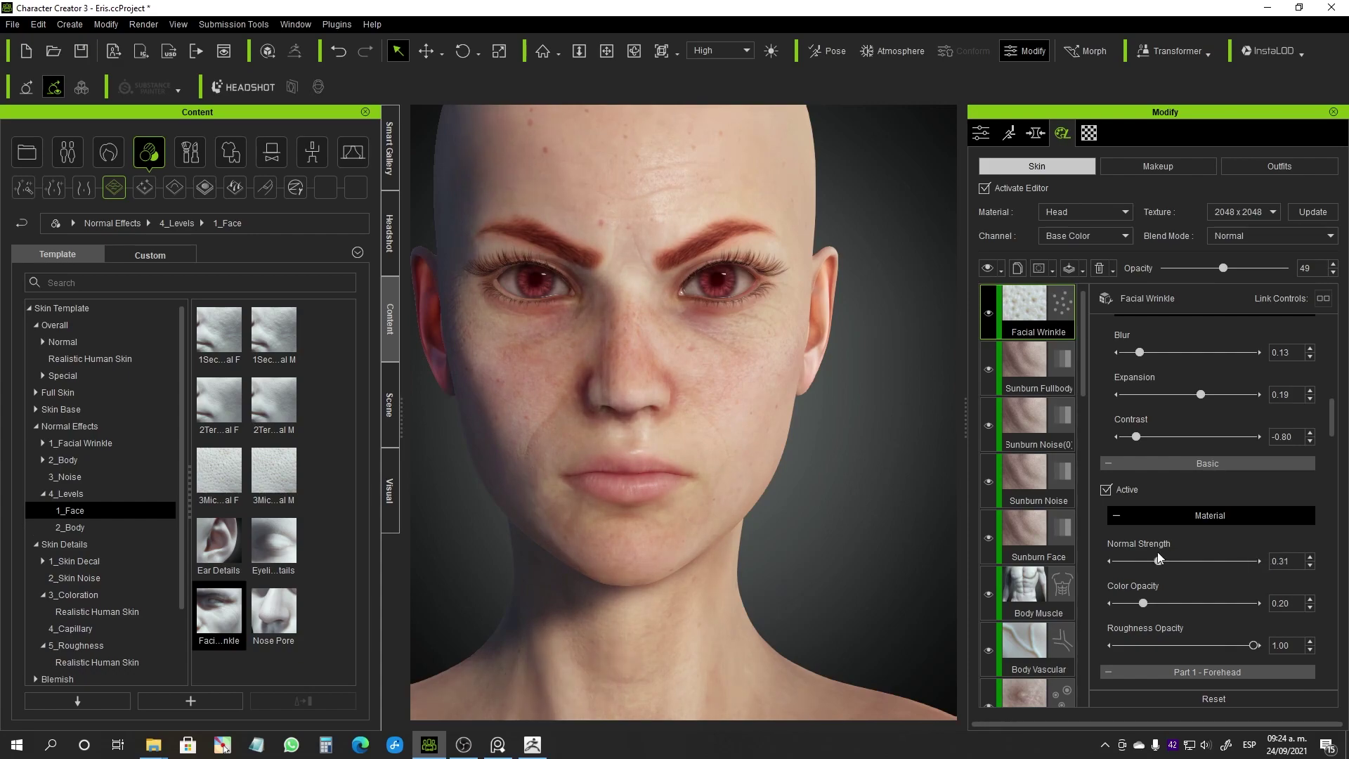
scroll(1194, 606, down, 4)
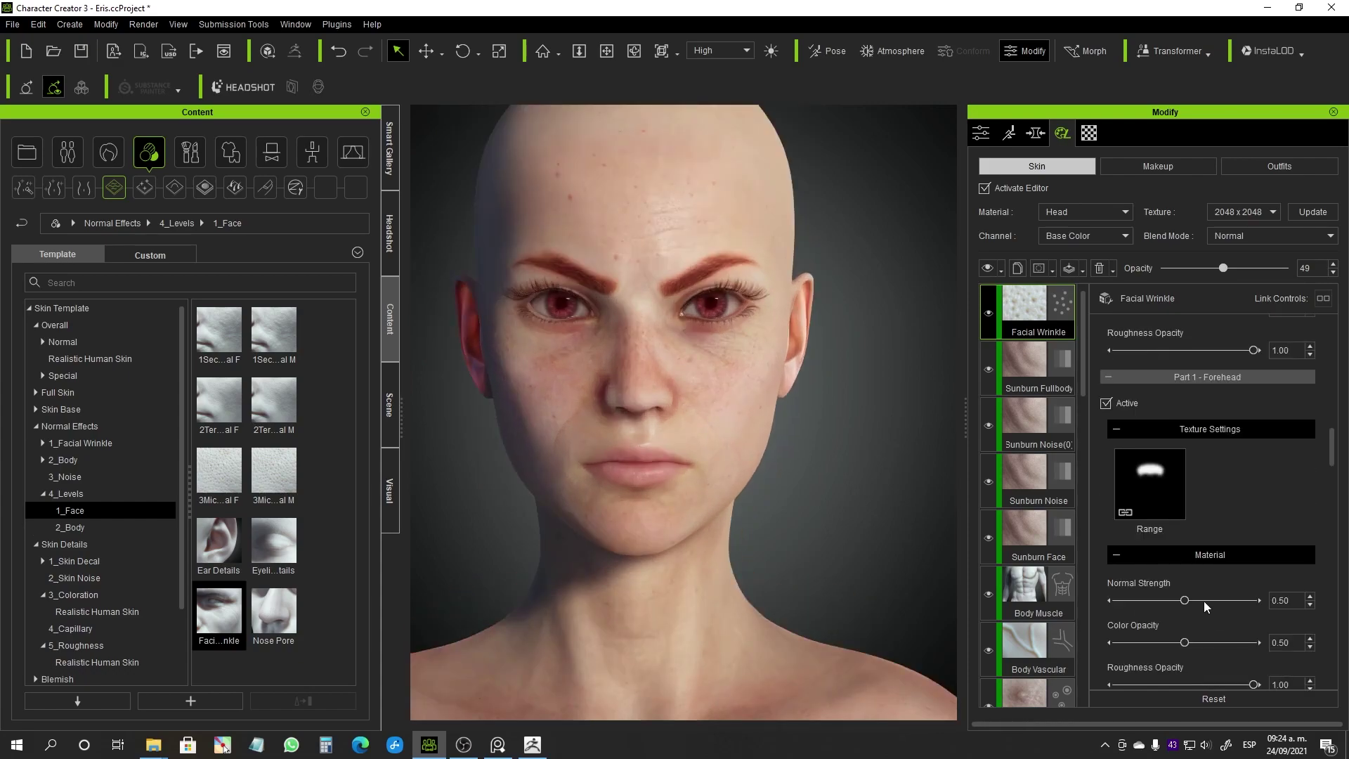
scroll(1238, 625, down, 5)
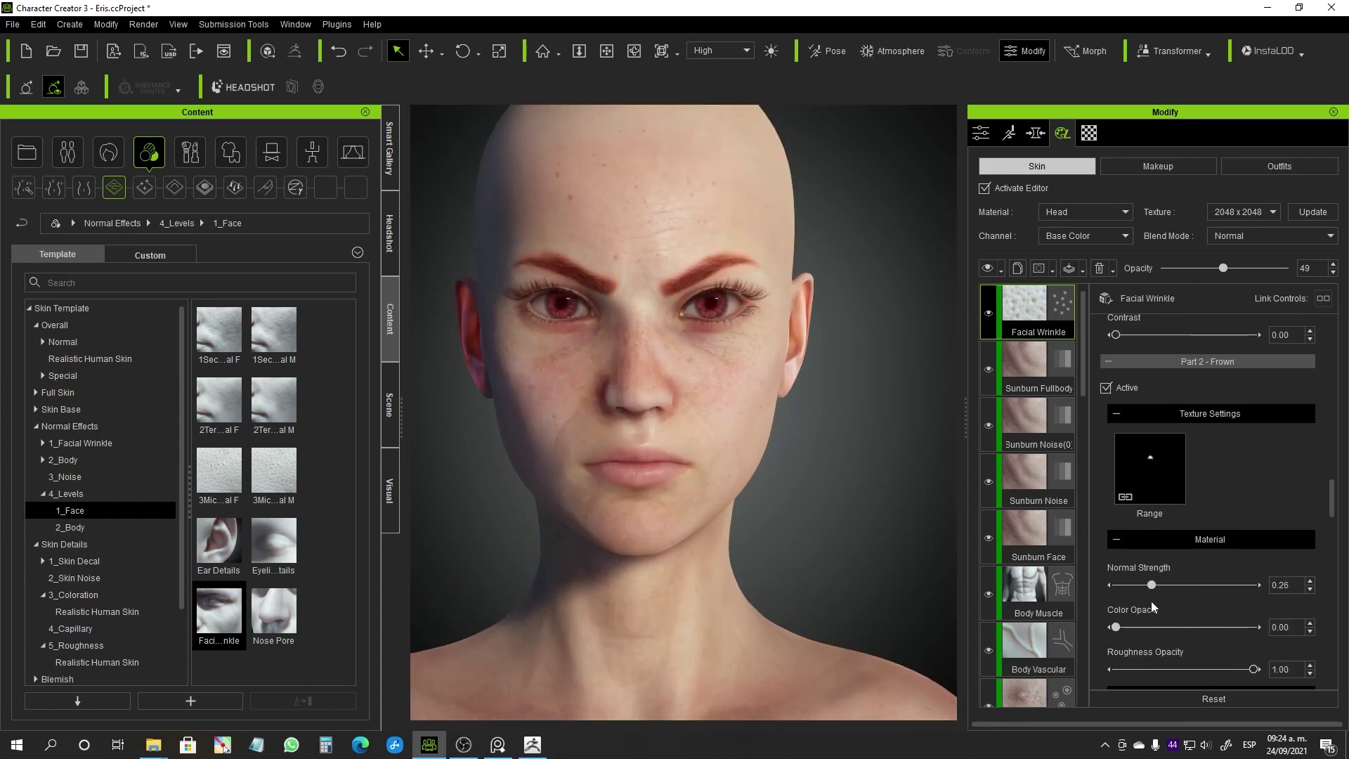
scroll(1156, 610, down, 2)
scroll(1166, 618, down, 1)
scroll(1194, 635, down, 2)
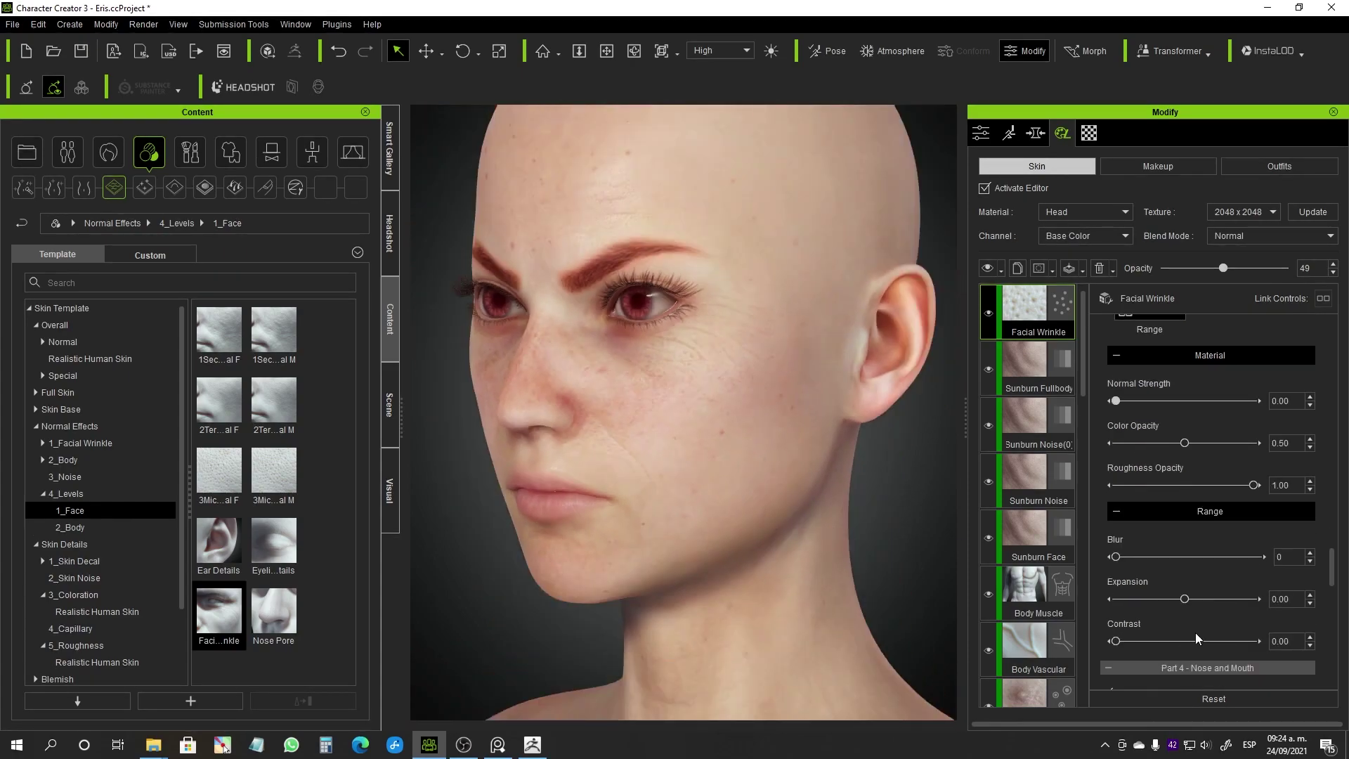
scroll(1197, 637, down, 3)
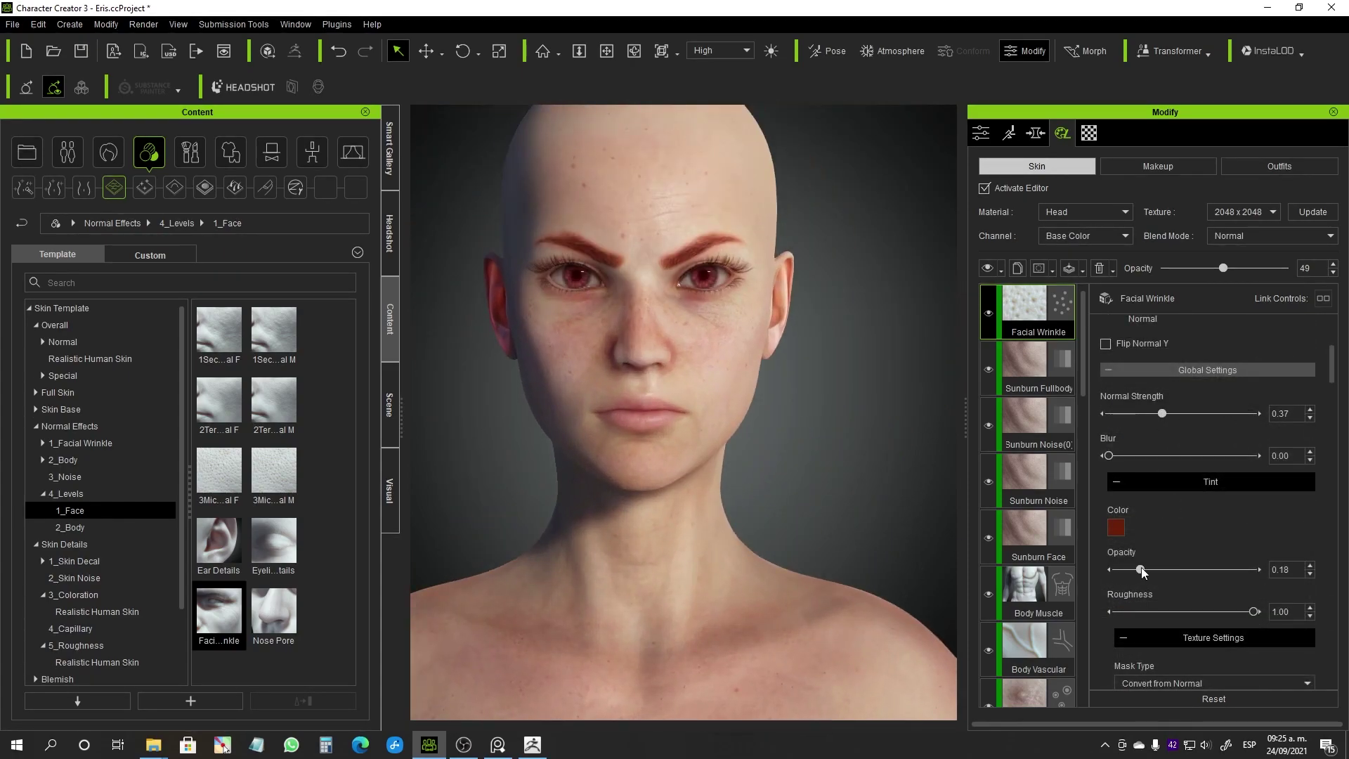
- Lower the wrinkle tint opacity, set roughness 0.59, and allow embedding for external editing
drag(1140, 570, 1133, 570)
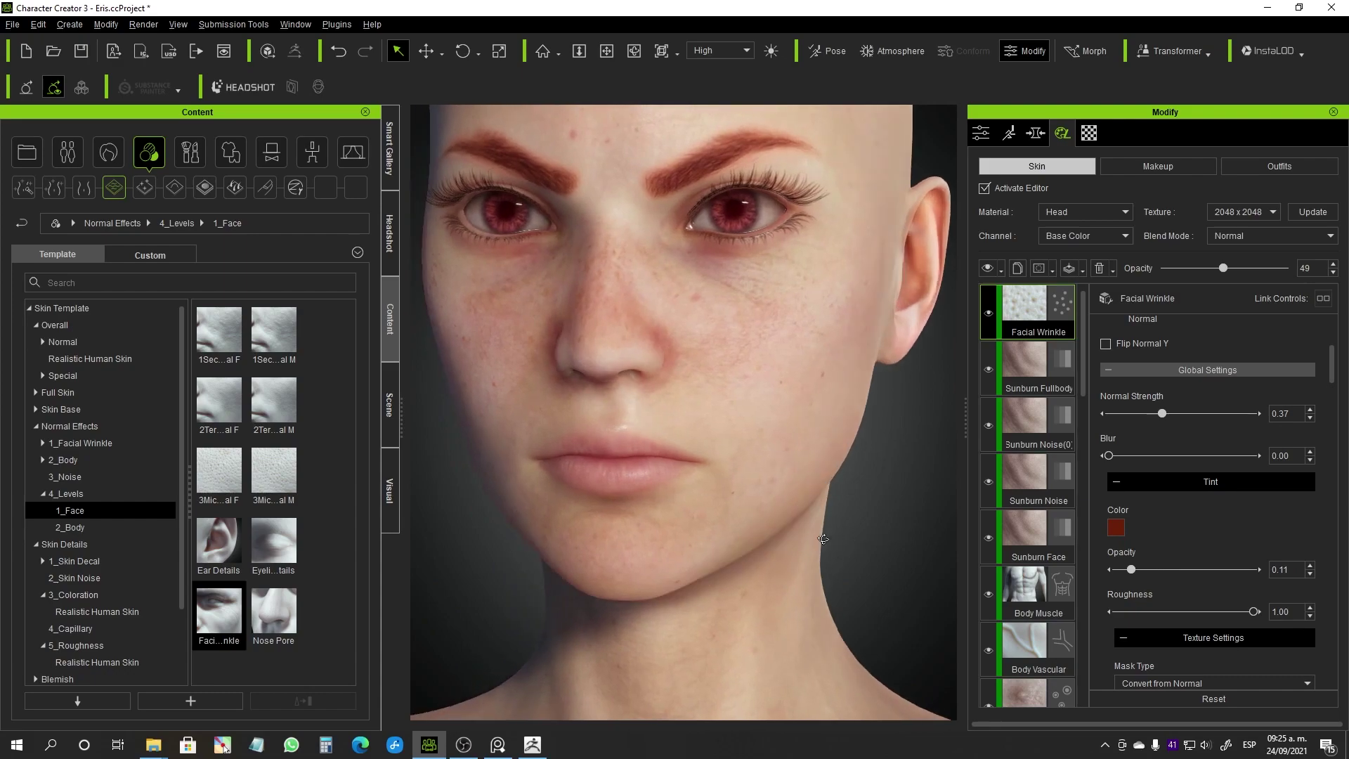
drag(1202, 625, 1197, 626)
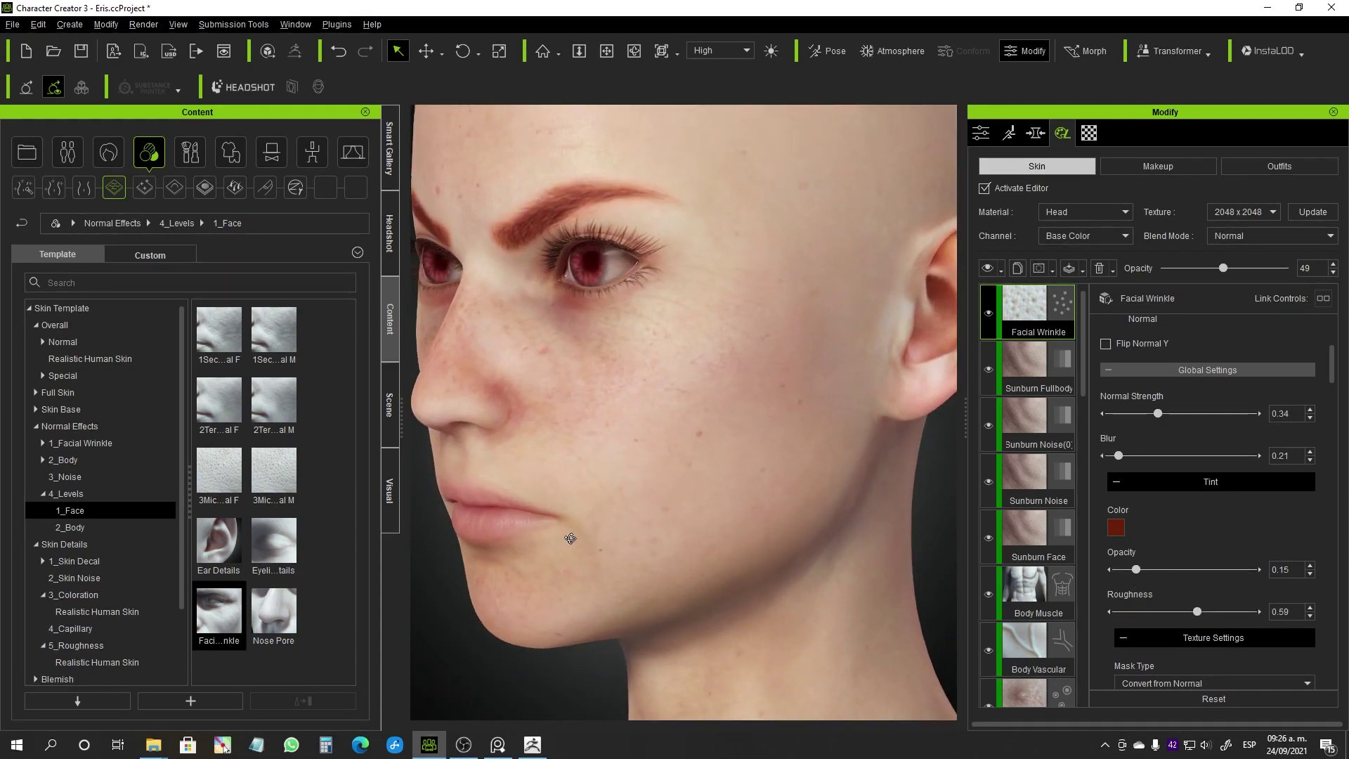
scroll(1159, 562, down, 10)
scroll(1171, 664, down, 3)
scroll(1208, 632, down, 3)
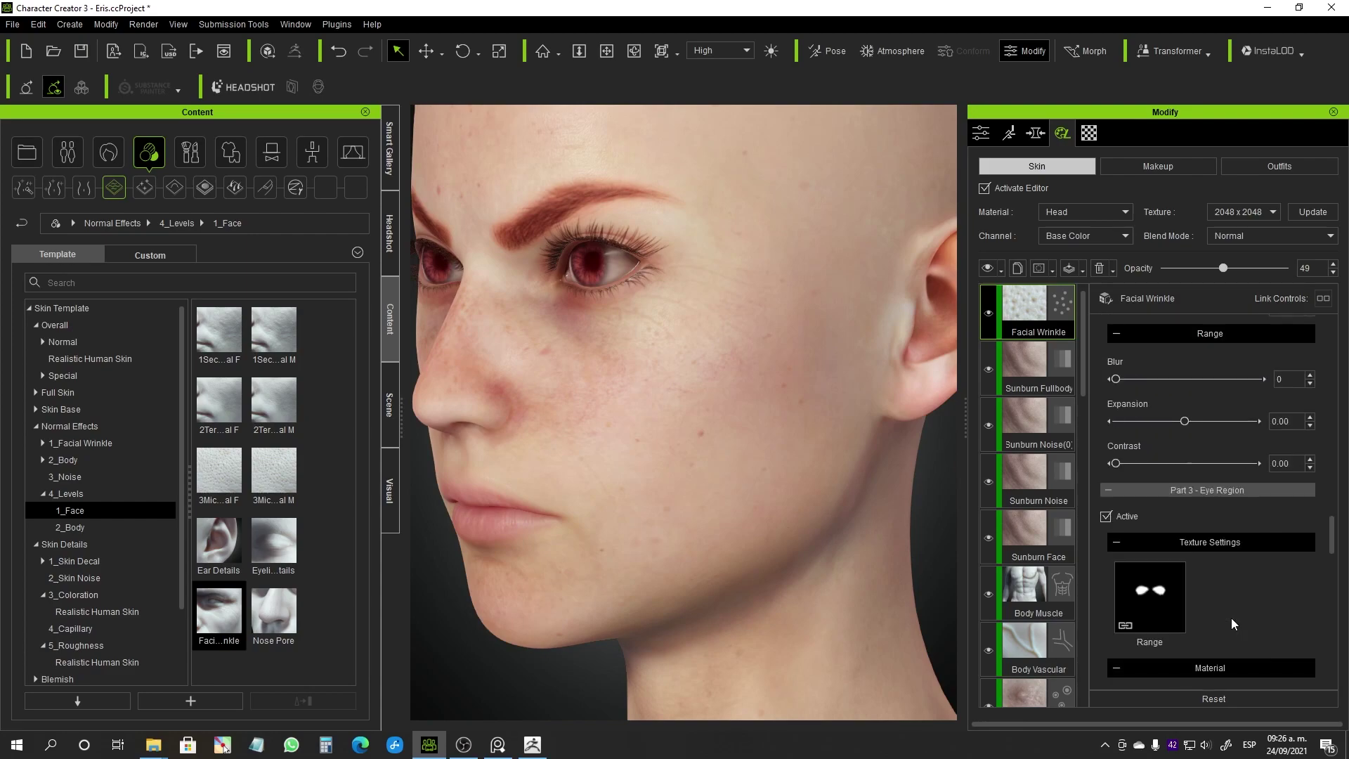
scroll(1250, 597, down, 3)
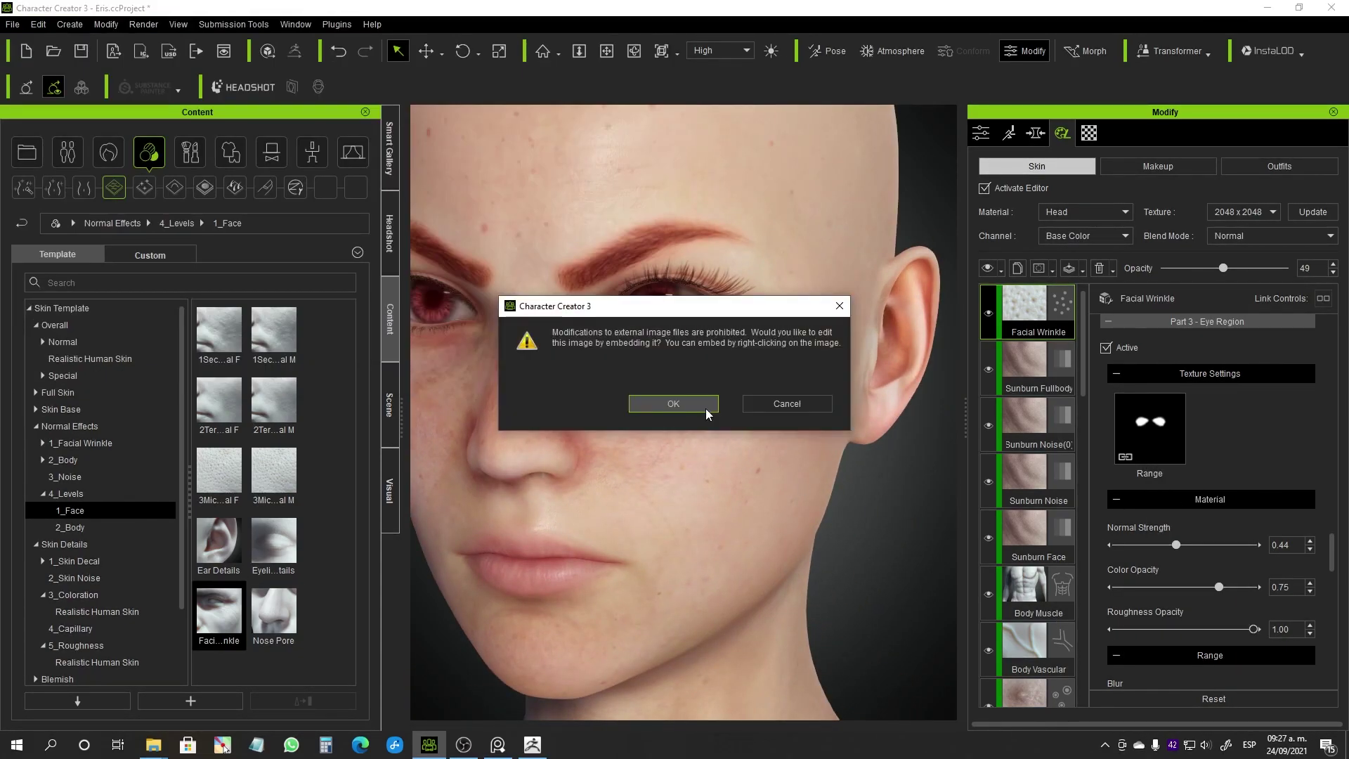
click(708, 413)
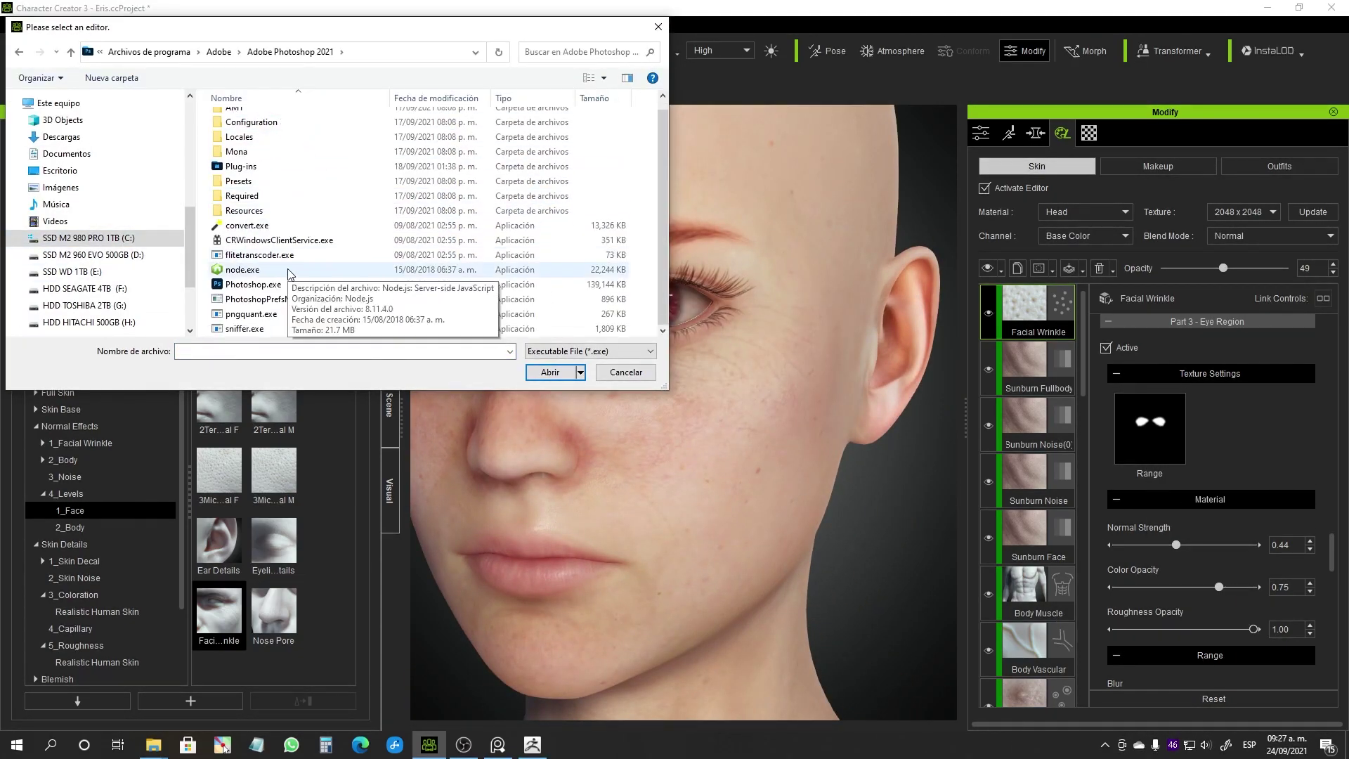
- Choose Photoshop.exe as the editor and overlay the UV wireframe at low opacity
double_click(450, 275)
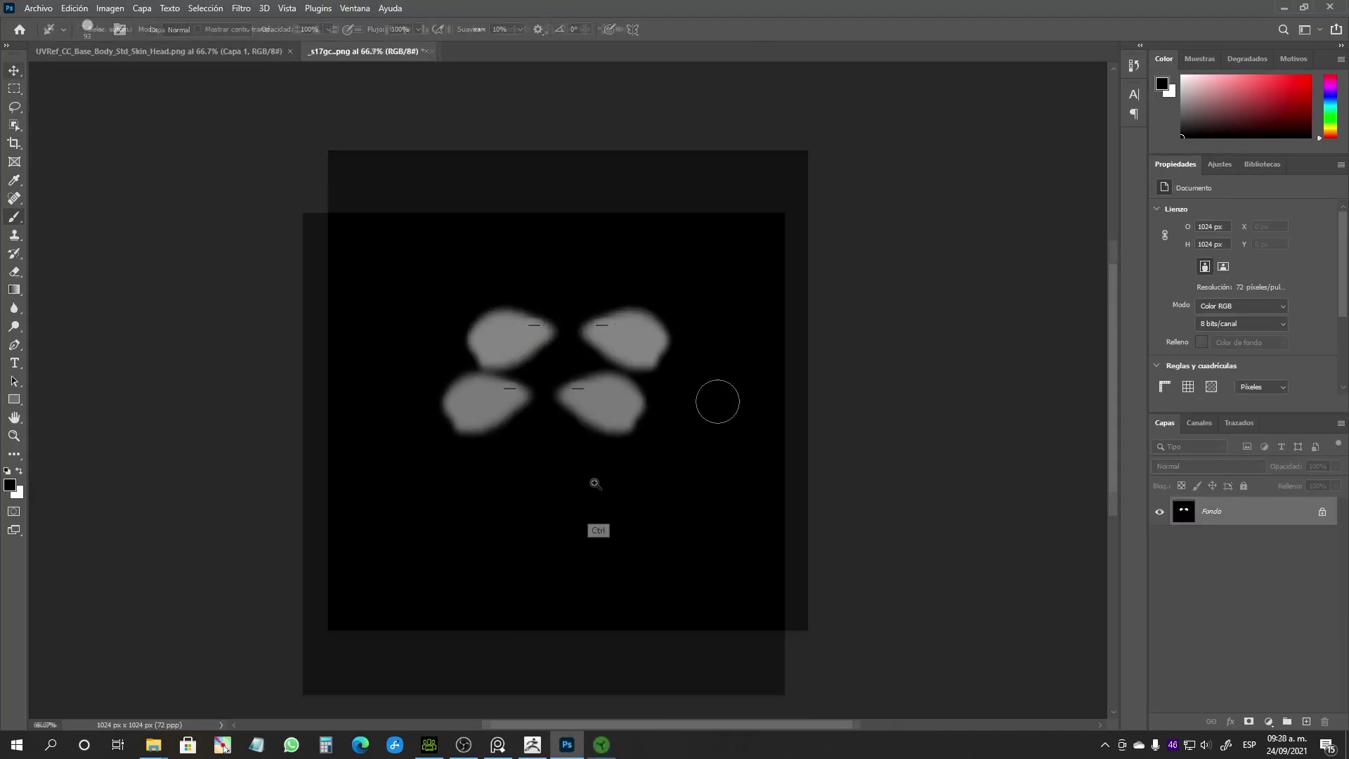
drag(364, 68, 549, 495)
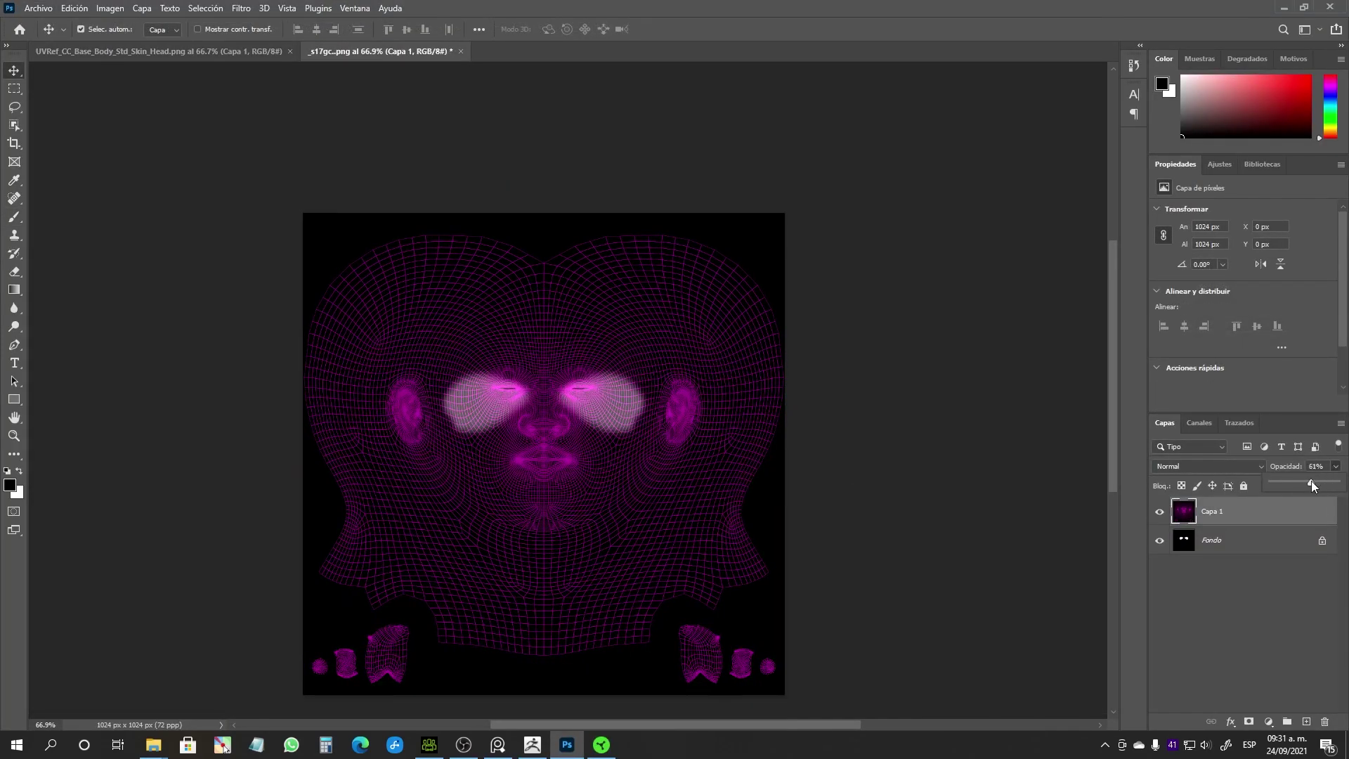
ctrl+drag(634, 408, 679, 222)
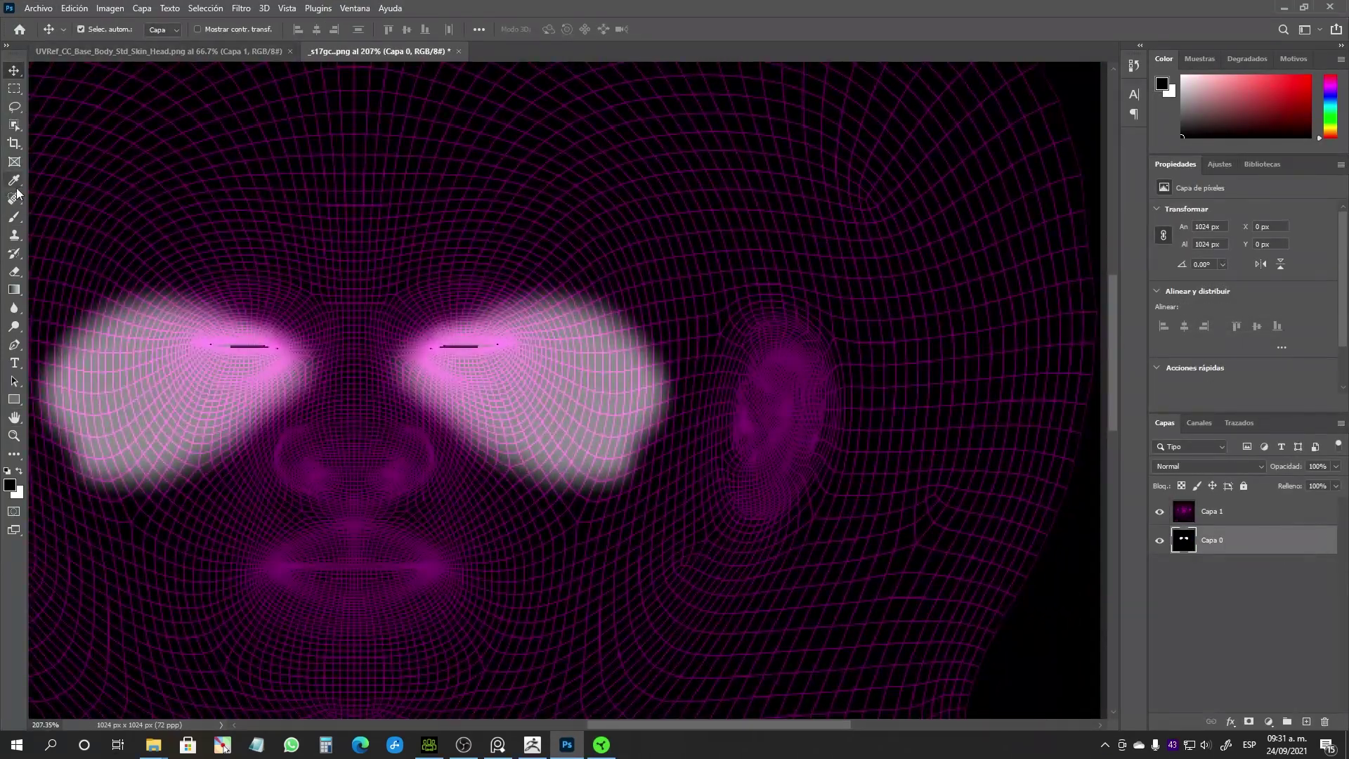
click(1246, 516)
drag(1335, 466, 1282, 482)
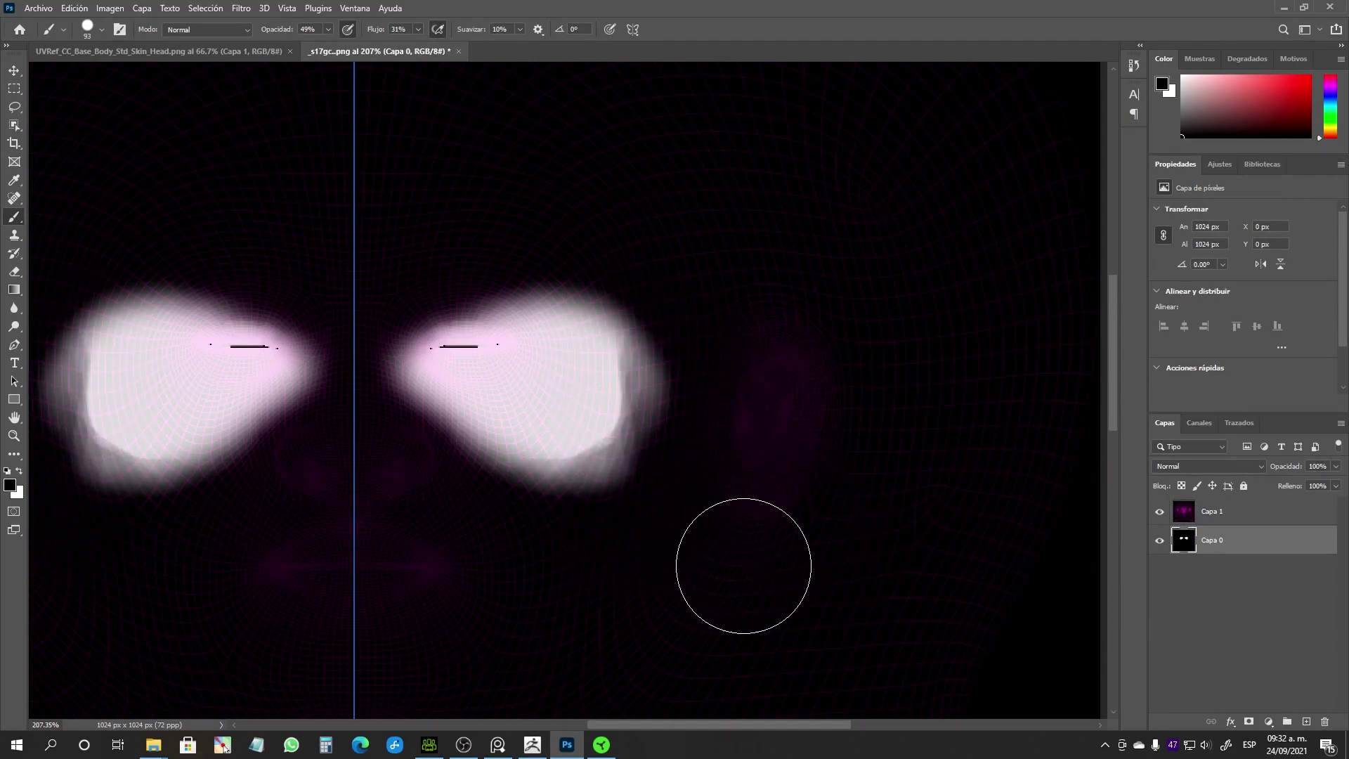
- Enlarge the white eye-region patches with a soft round brush and trim their lower edges in black
right_click(517, 302)
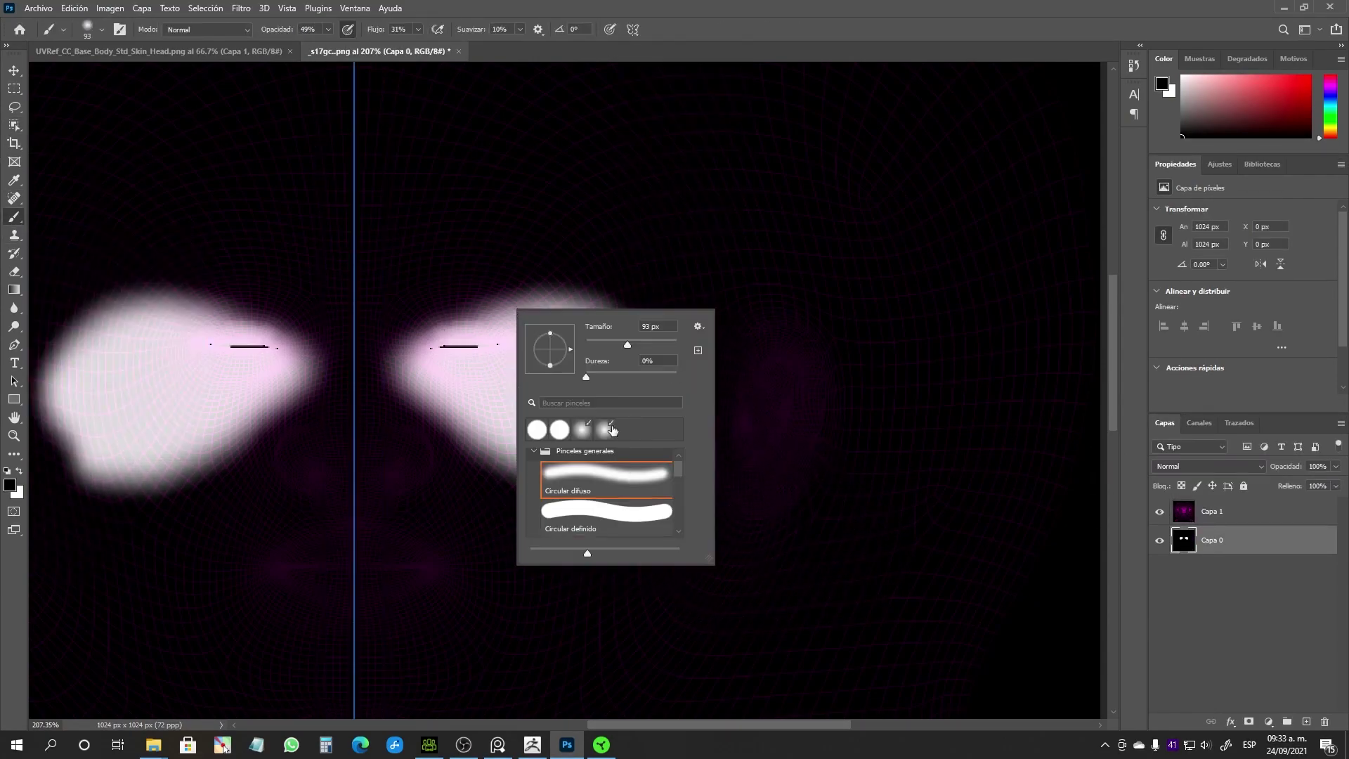
double_click(562, 431)
drag(788, 498, 792, 501)
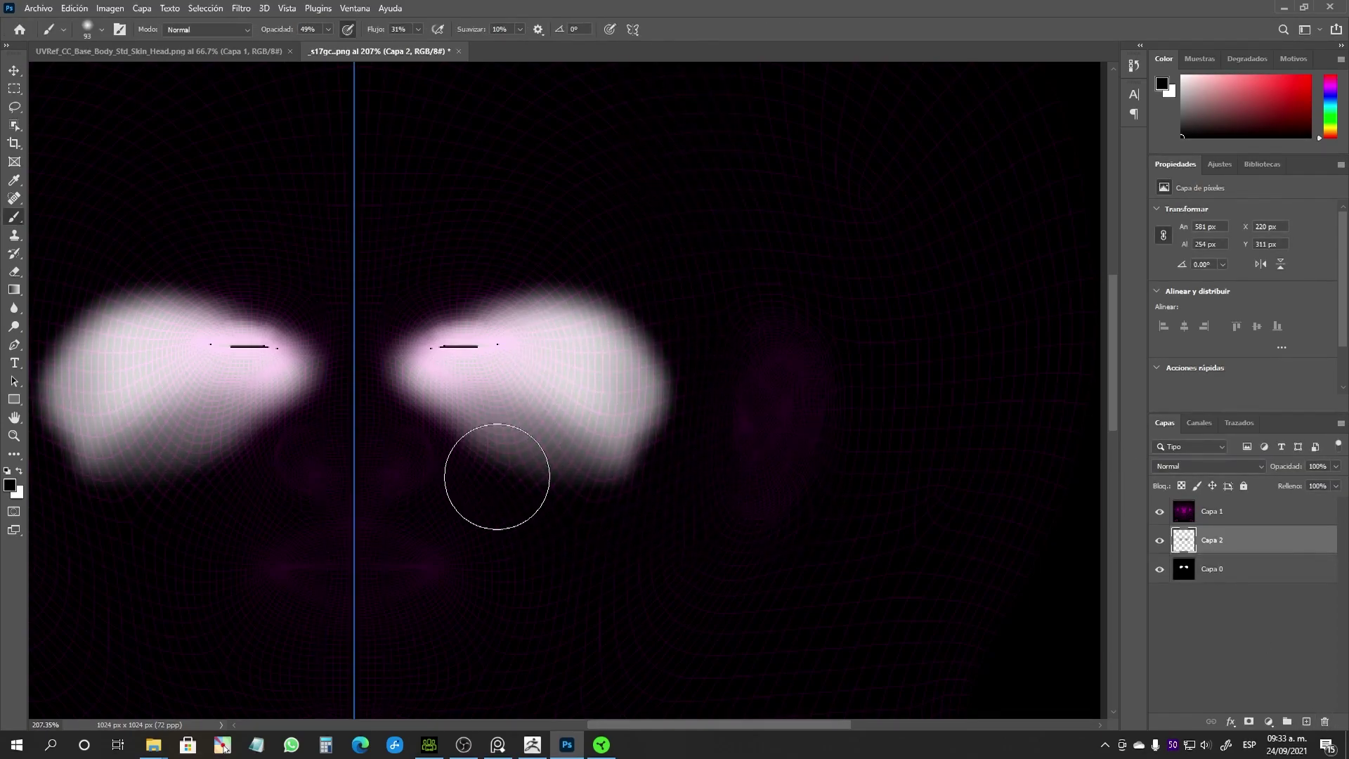
click(1159, 510)
alt+scroll(647, 496, up, 2)
drag(647, 496, 827, 532)
drag(830, 450, 656, 588)
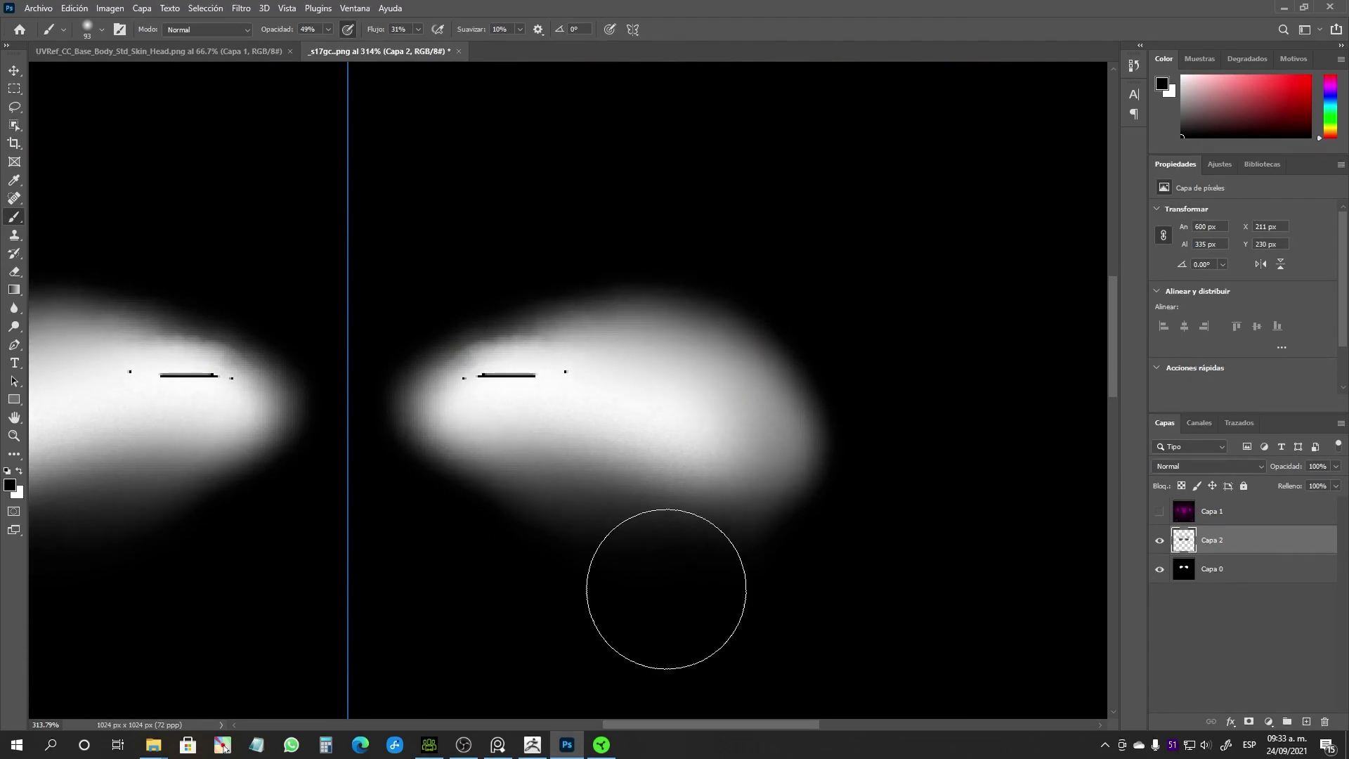
alt+scroll(656, 587, up, 1)
mouse_move(866, 446)
mouse_down()
mouse_move(710, 255)
mouse_move(733, 569)
mouse_up()
alt+scroll(180, 120, down, 2)
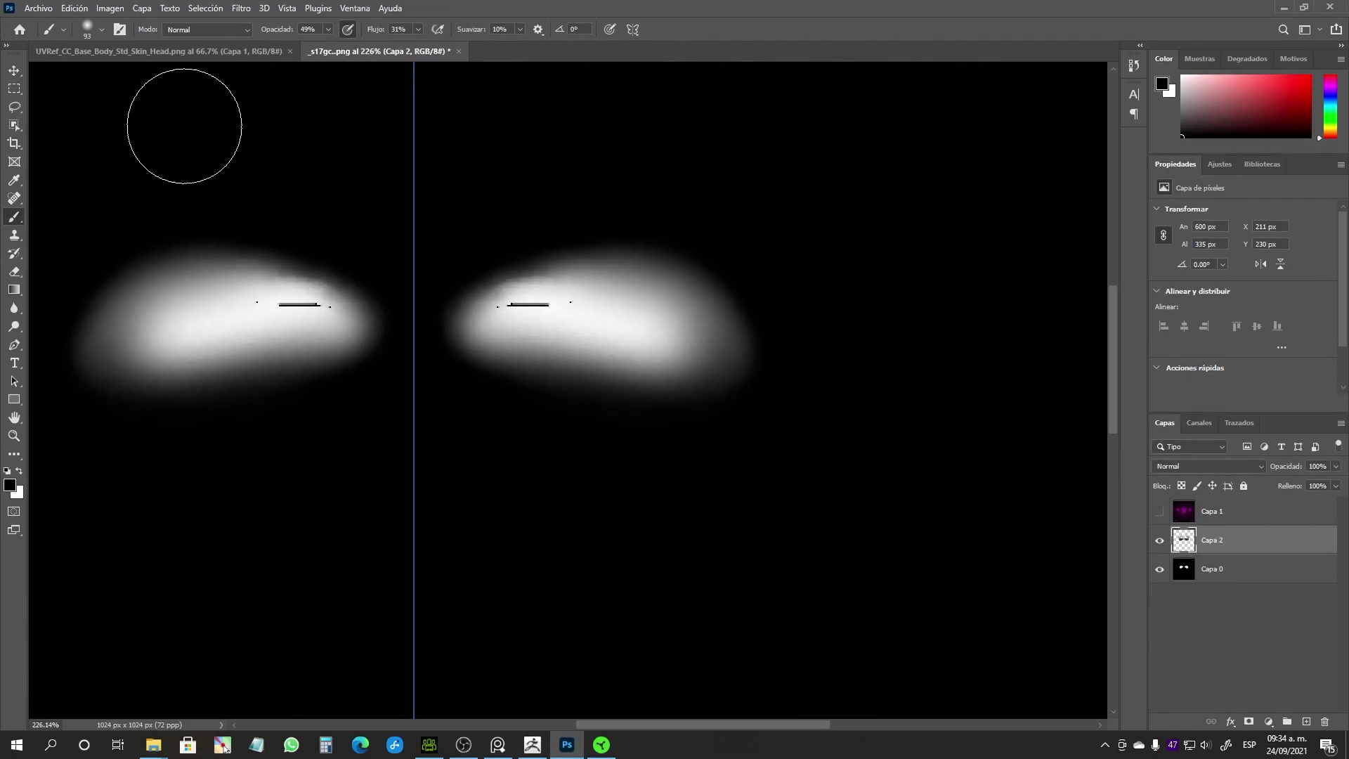
alt+scroll(647, 427, down, 2)
alt+scroll(747, 210, up, 3)
- Save the mask as a PNG and return to Character Creator 3
key(ctrl+s)
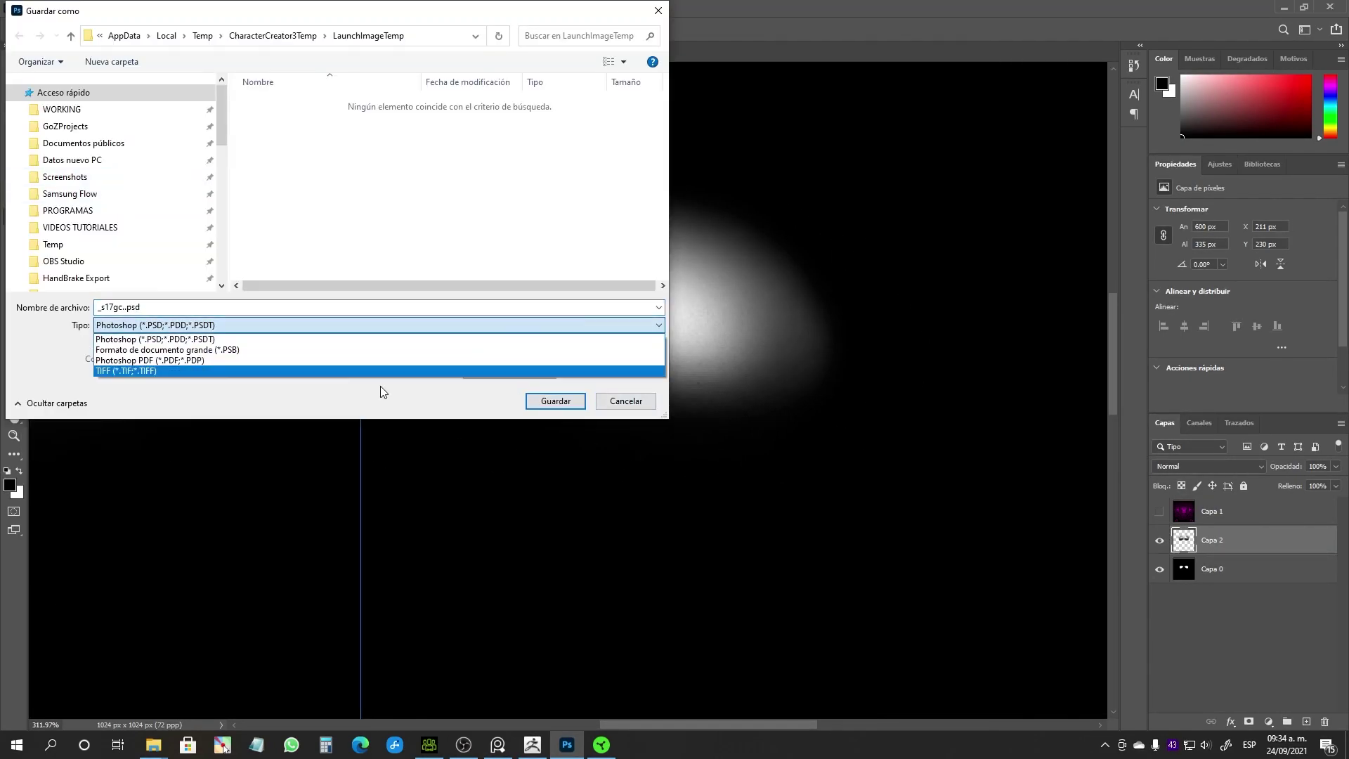
key(Escape)
key(Escape)
click(38, 8)
click(88, 162)
click(514, 402)
click(745, 205)
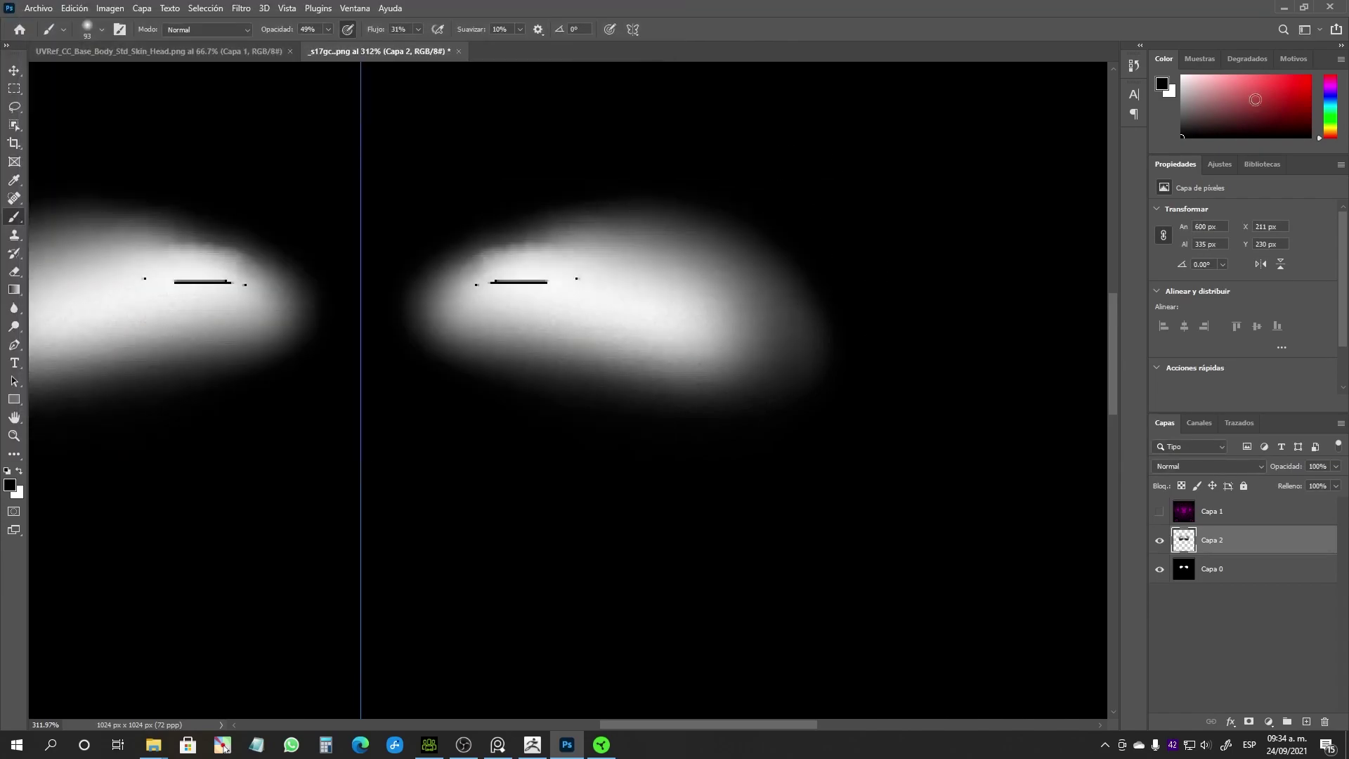
key(alt+Tab)
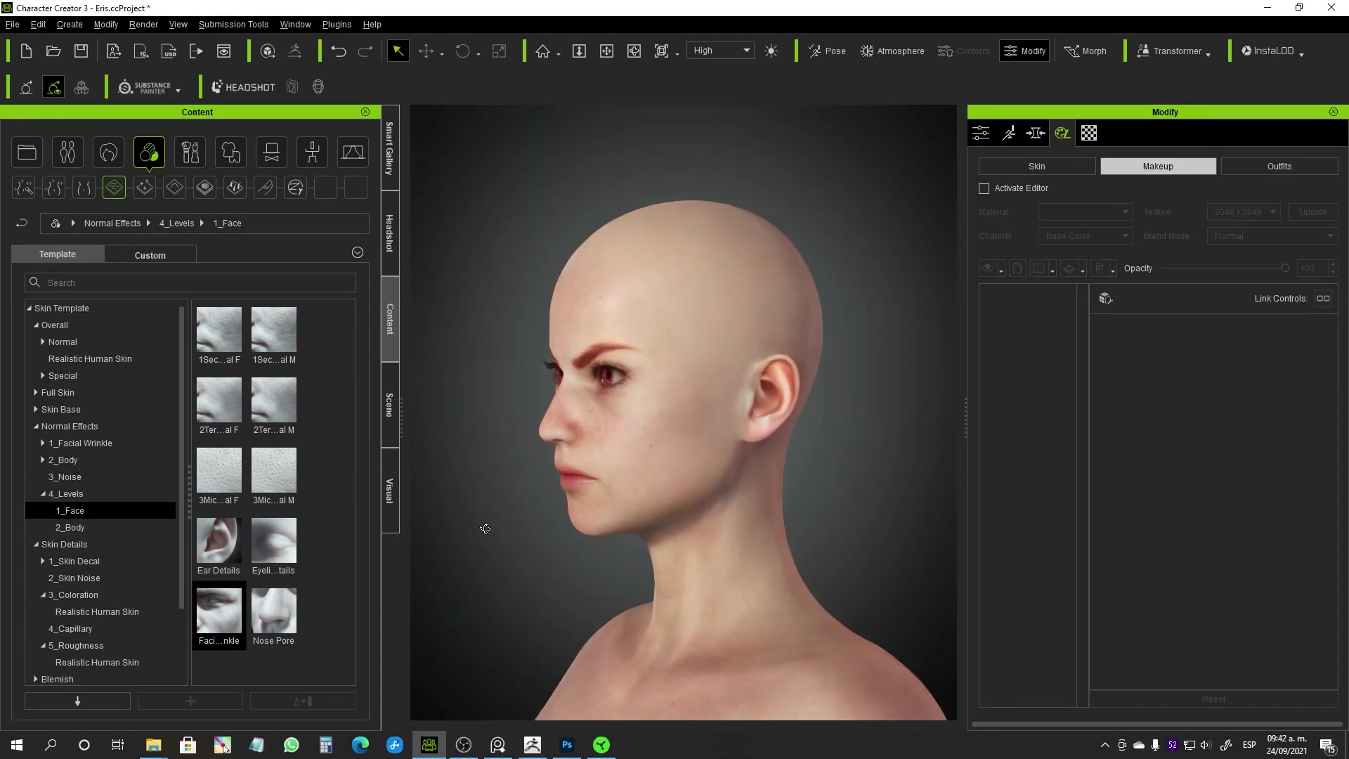
- Save the project and GoZ the avatar with its Messy high hair to ZBrush
click(13, 23)
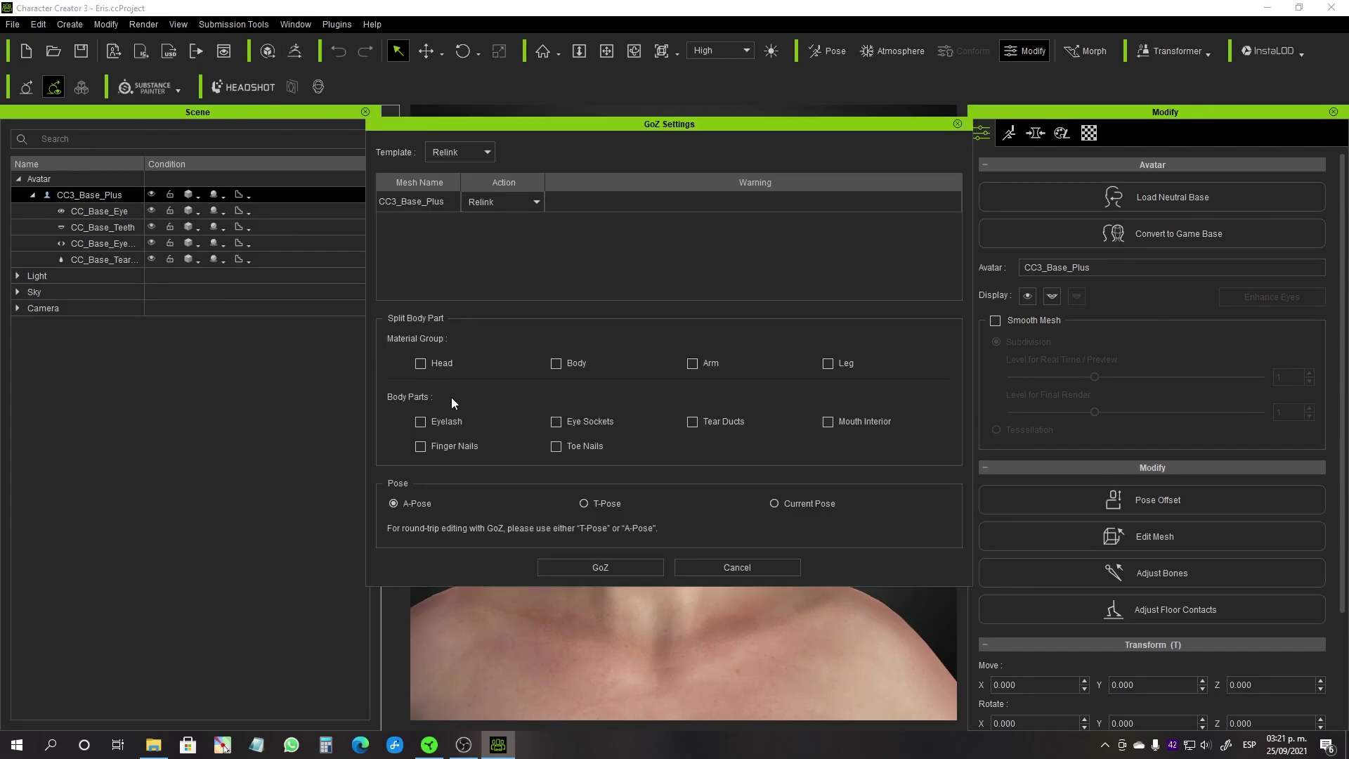
click(562, 567)
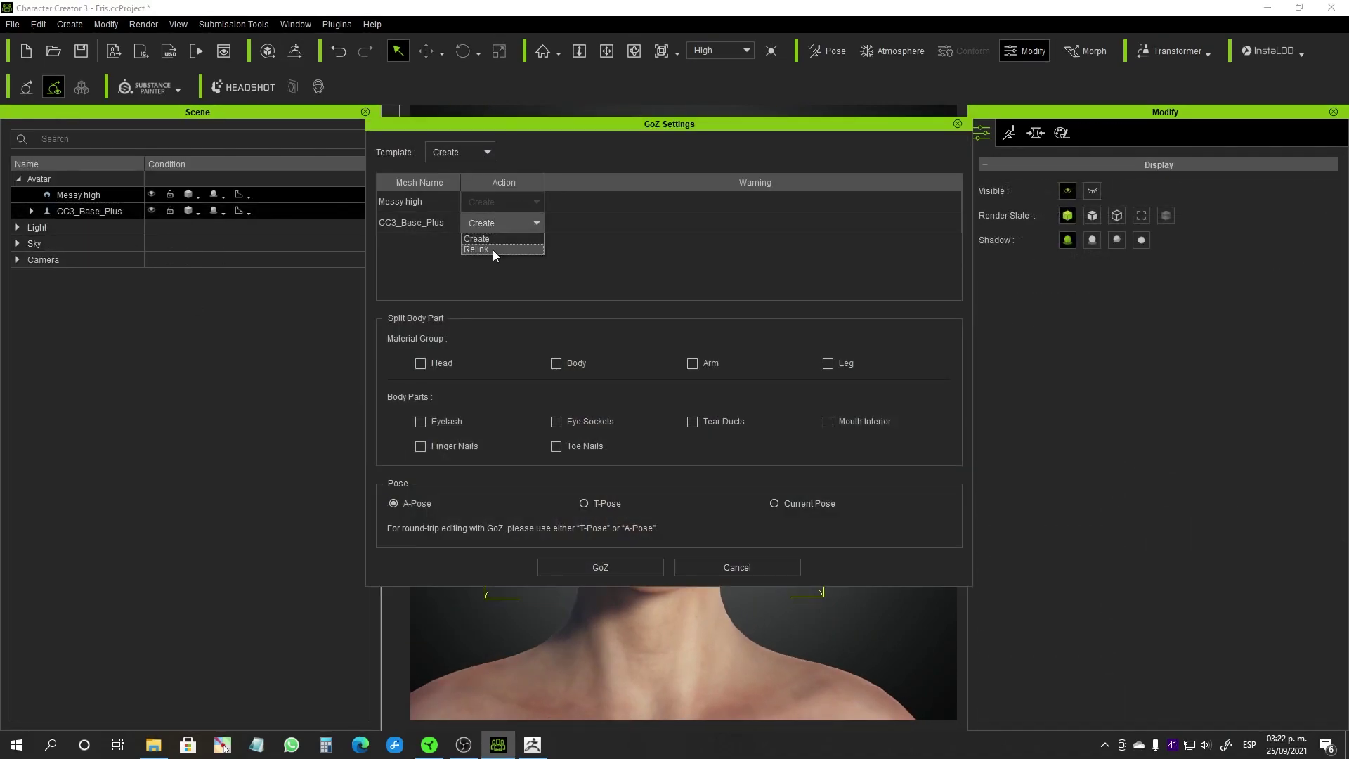
click(570, 575)
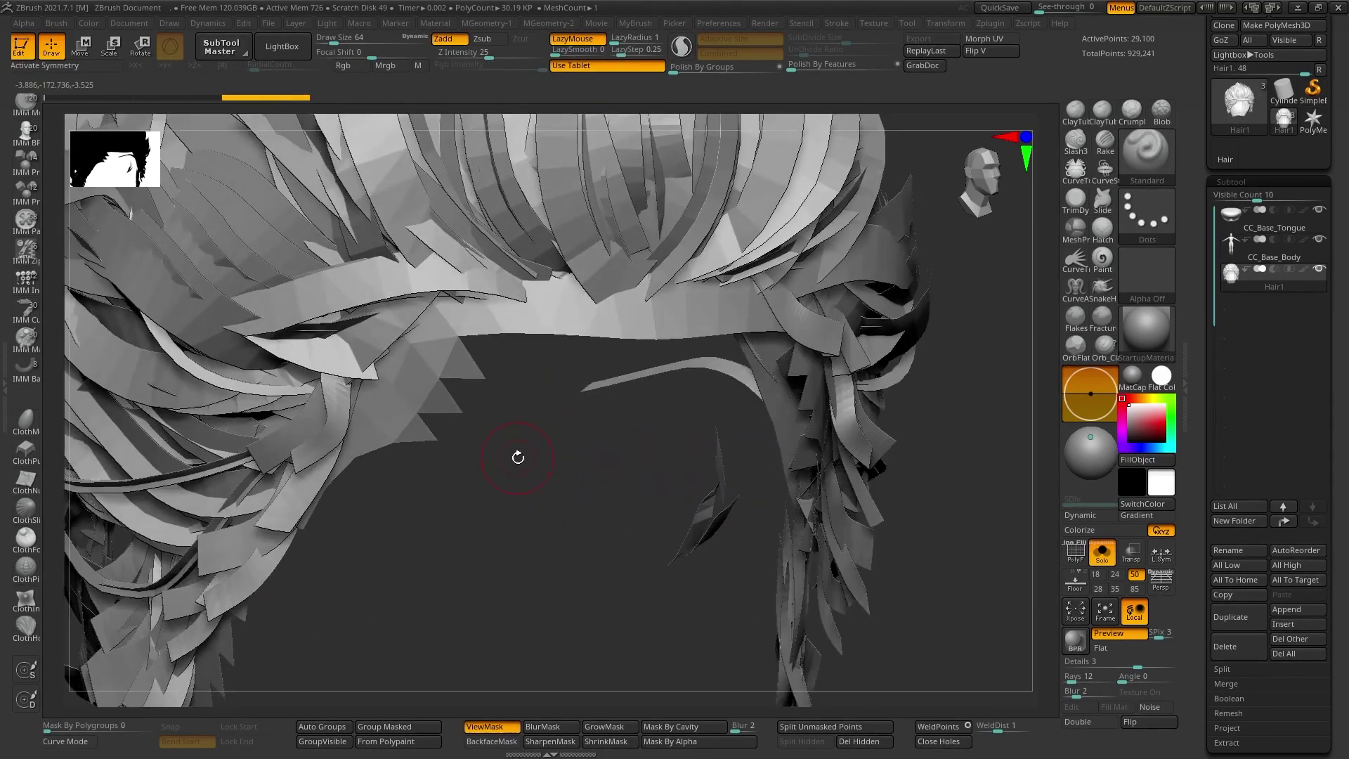
alt+right_drag(518, 457, 559, 699)
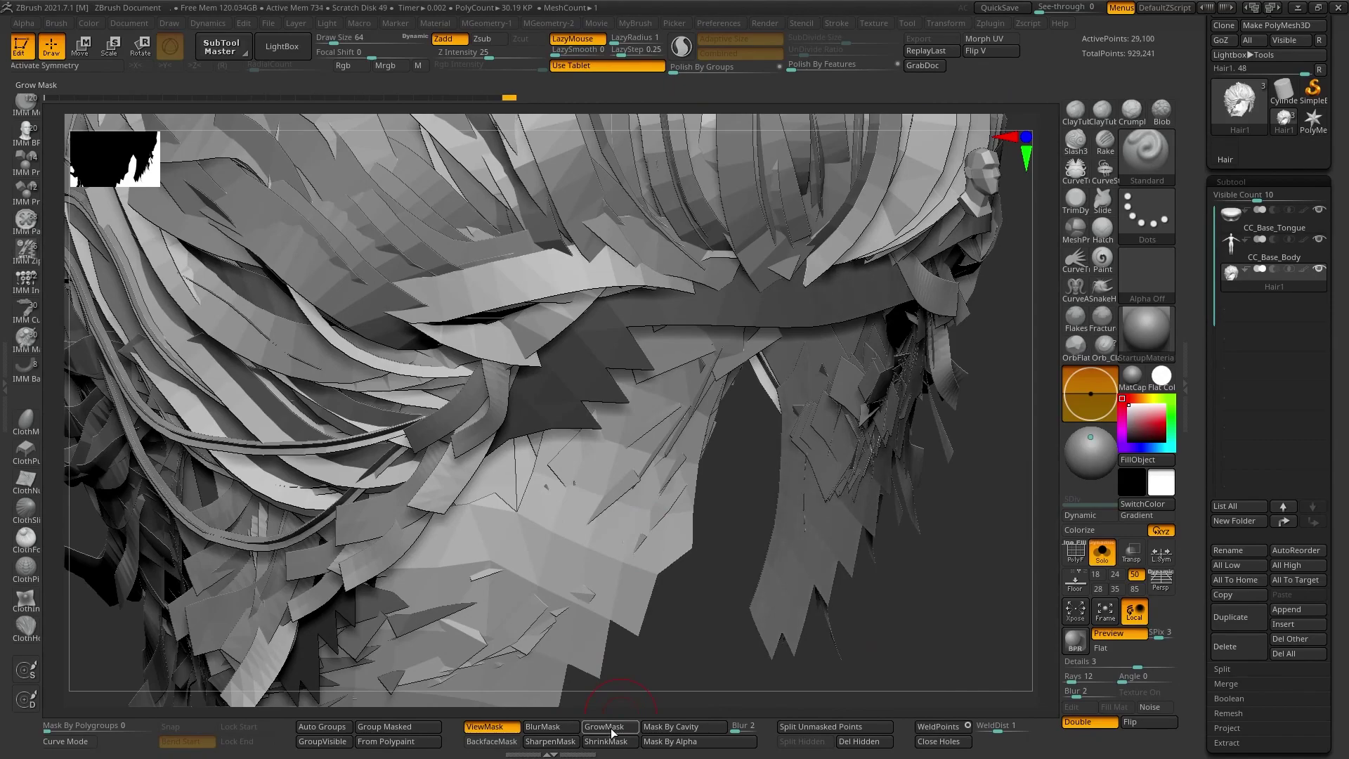
mouse_move(655, 584)
right_down()
mouse_move(626, 476)
mouse_move(786, 517)
mouse_move(600, 689)
right_up()
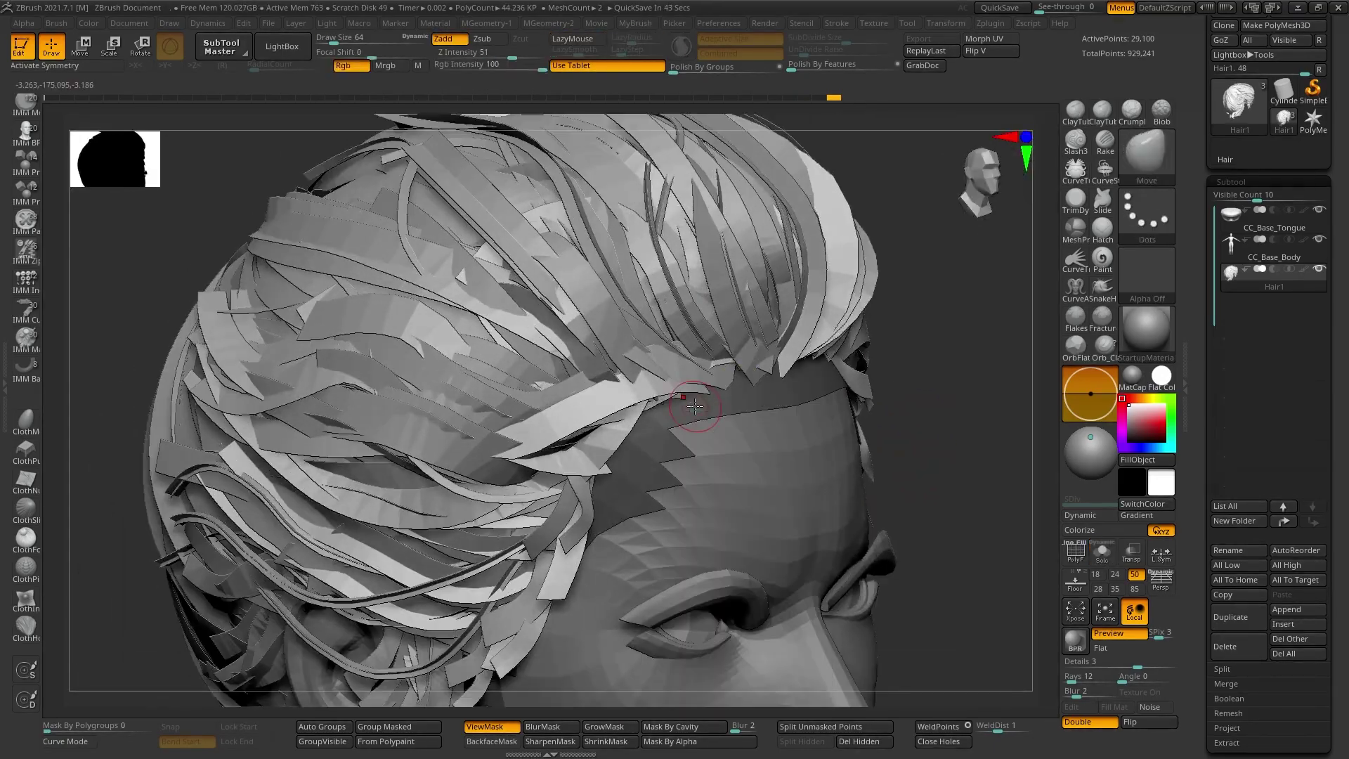
alt+right_drag(694, 406, 702, 456)
- Turn on X symmetry, adjust the brush size, and orbit around the hair
scroll(1264, 491, down, 5)
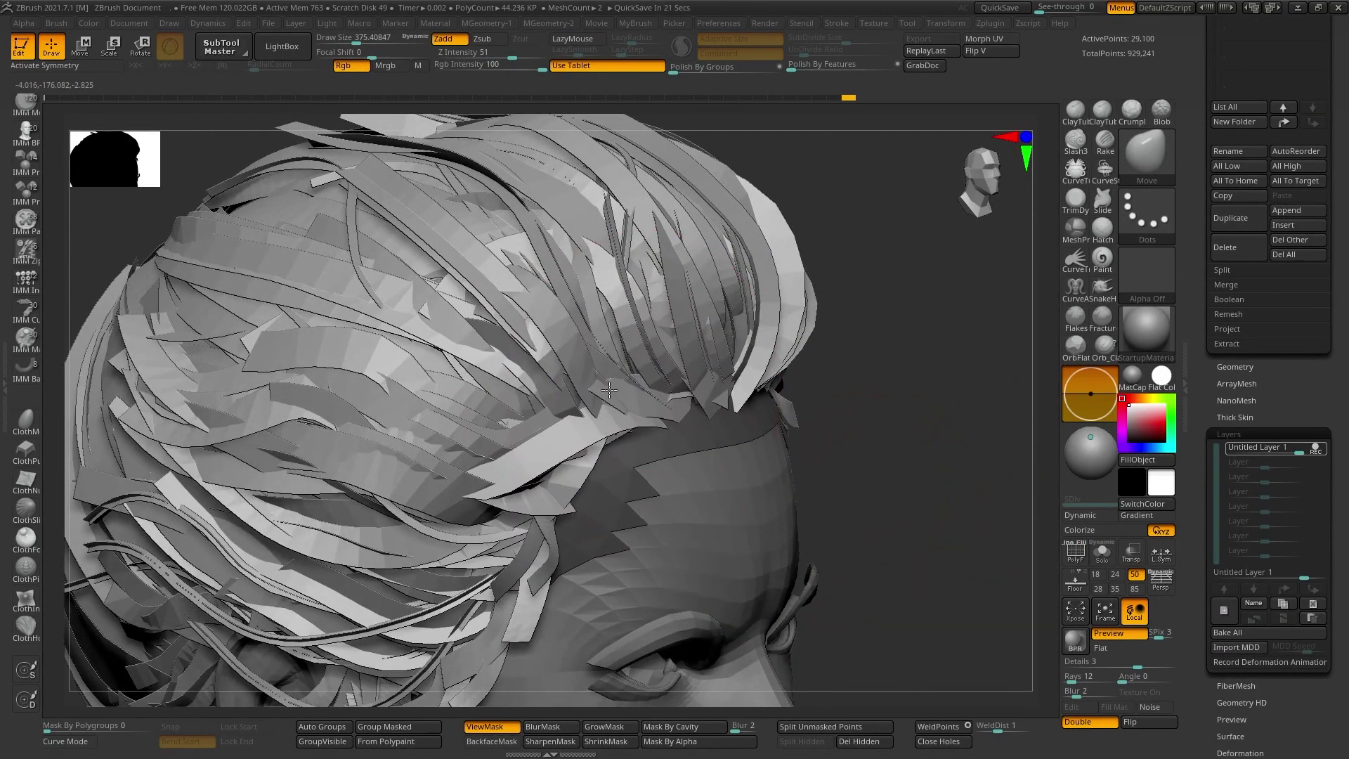
right_drag(854, 493, 618, 183)
key(x)
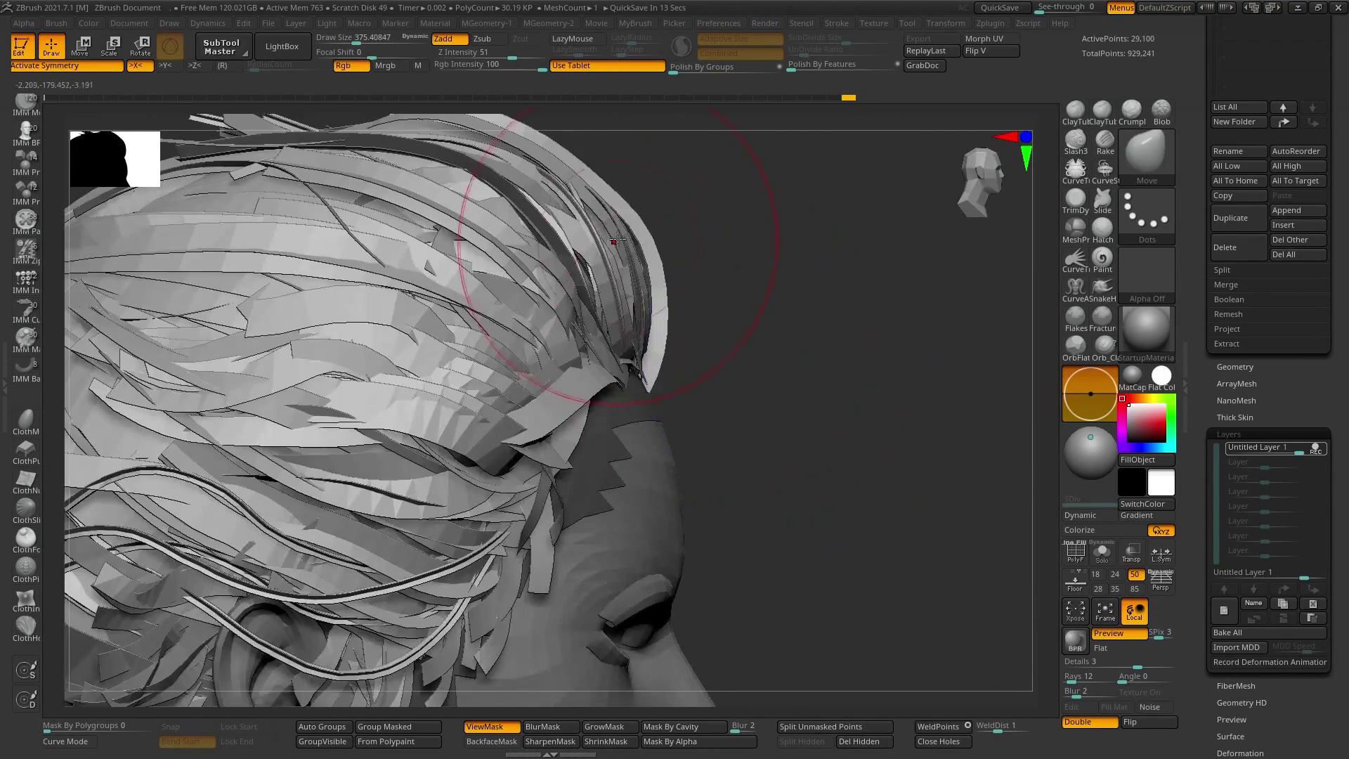
alt+right_drag(625, 288, 505, 265)
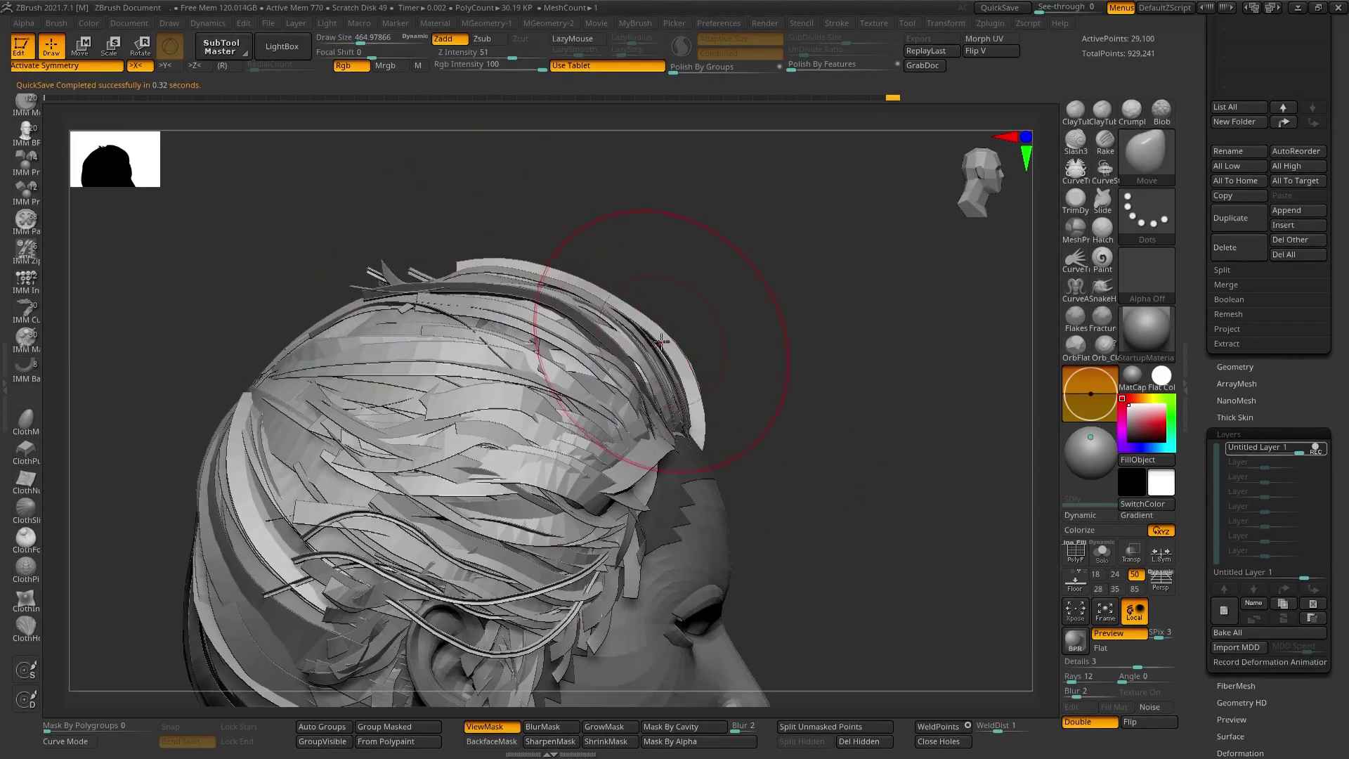
mouse_move(661, 341)
right_down()
mouse_move(618, 330)
mouse_move(570, 359)
mouse_move(615, 320)
right_up()
right_drag(698, 414, 644, 314)
key(s)
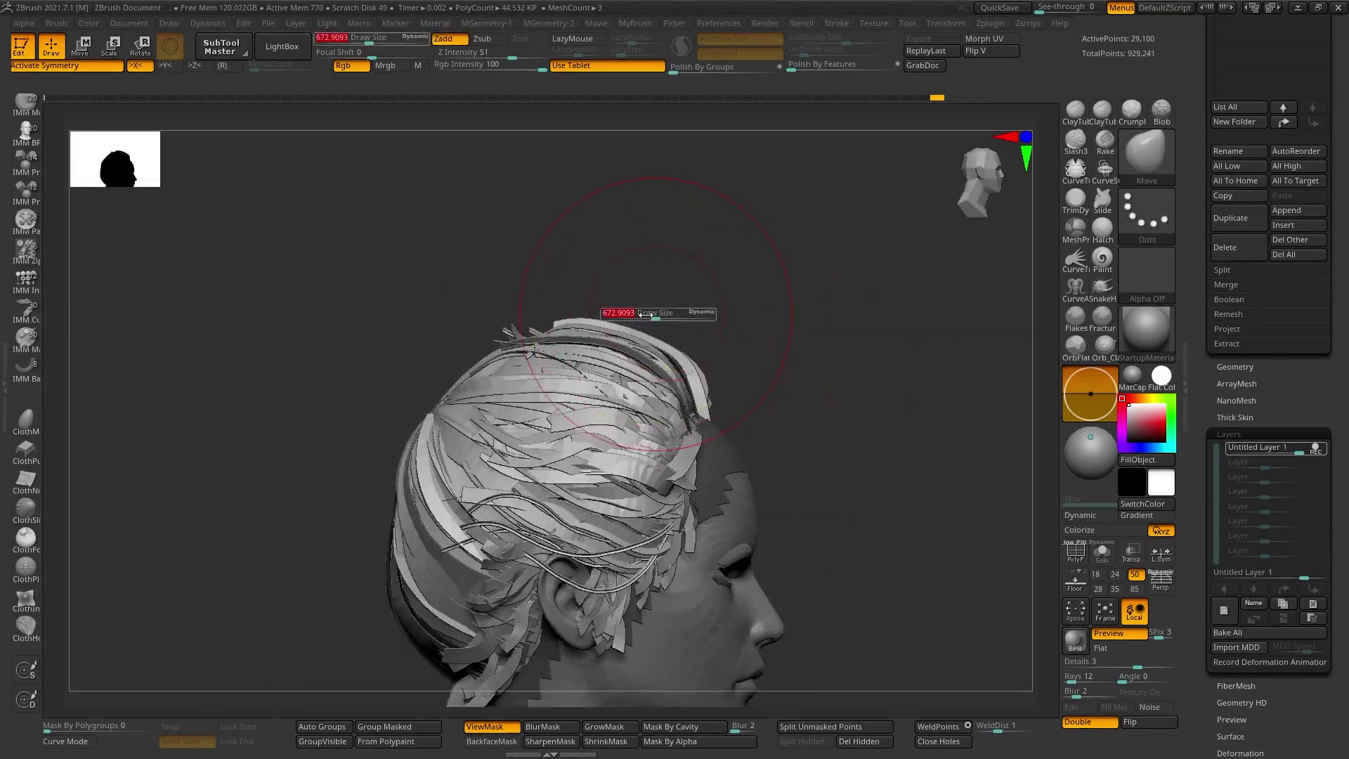
mouse_move(682, 362)
right_down()
mouse_move(693, 361)
mouse_move(482, 452)
mouse_move(522, 416)
mouse_move(750, 373)
mouse_move(647, 376)
mouse_move(621, 481)
mouse_move(581, 400)
mouse_move(597, 534)
right_up()
- Isolate the hair from the head, turn symmetry off, and inspect it from every side
key(alt+shift+s)
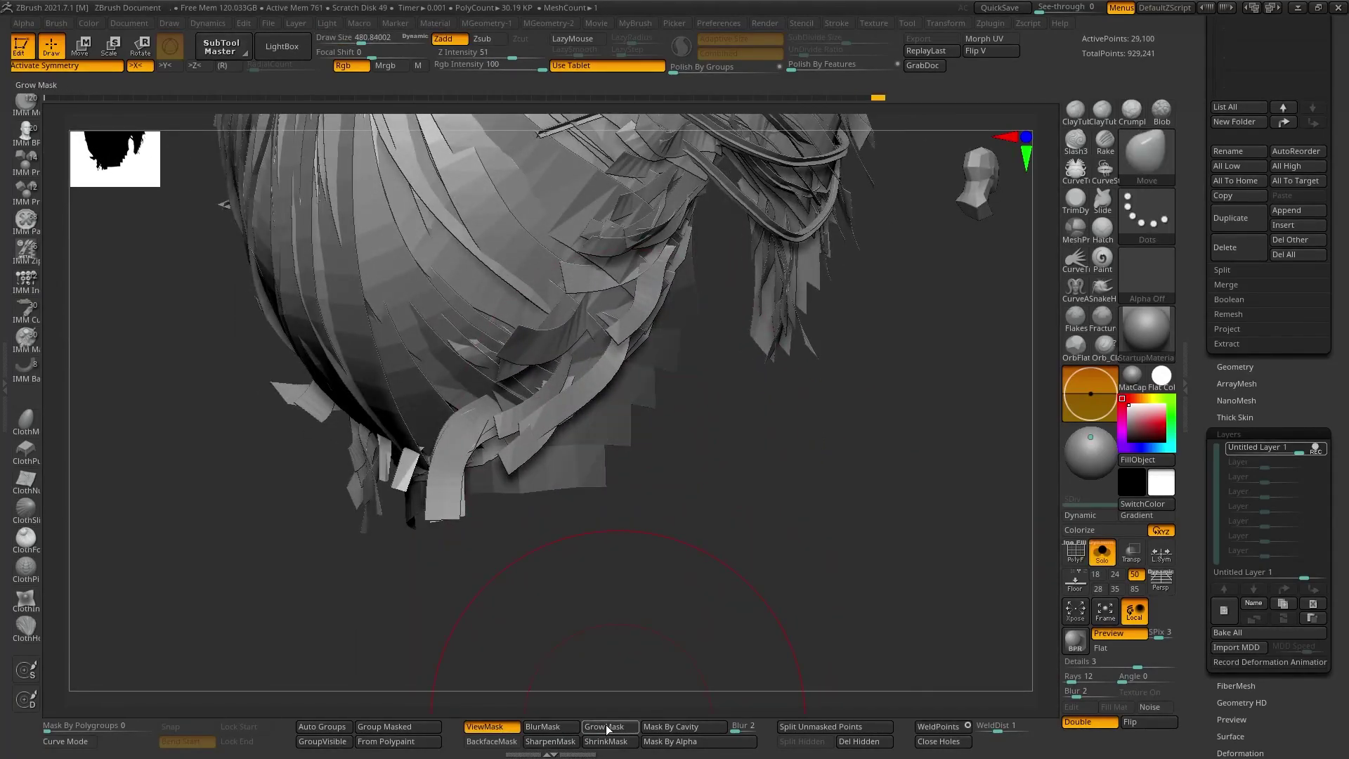
mouse_move(610, 727)
right_down()
mouse_move(467, 466)
mouse_move(500, 484)
mouse_move(523, 555)
mouse_move(572, 404)
right_up()
key(f)
right_drag(562, 506, 492, 212)
mouse_move(603, 320)
right_down()
mouse_move(736, 356)
mouse_move(467, 344)
mouse_move(506, 295)
mouse_move(549, 314)
mouse_move(768, 286)
mouse_move(743, 418)
mouse_move(572, 330)
mouse_move(574, 446)
mouse_move(533, 450)
right_up()
key(x)
mouse_move(579, 398)
right_down()
mouse_move(512, 330)
mouse_move(527, 482)
mouse_move(430, 345)
mouse_move(503, 358)
mouse_move(482, 377)
mouse_move(487, 436)
right_up()
mouse_move(550, 531)
right_down()
mouse_move(630, 337)
mouse_move(597, 519)
mouse_move(681, 386)
mouse_move(673, 560)
mouse_move(646, 506)
right_up()
right_drag(785, 479, 619, 393)
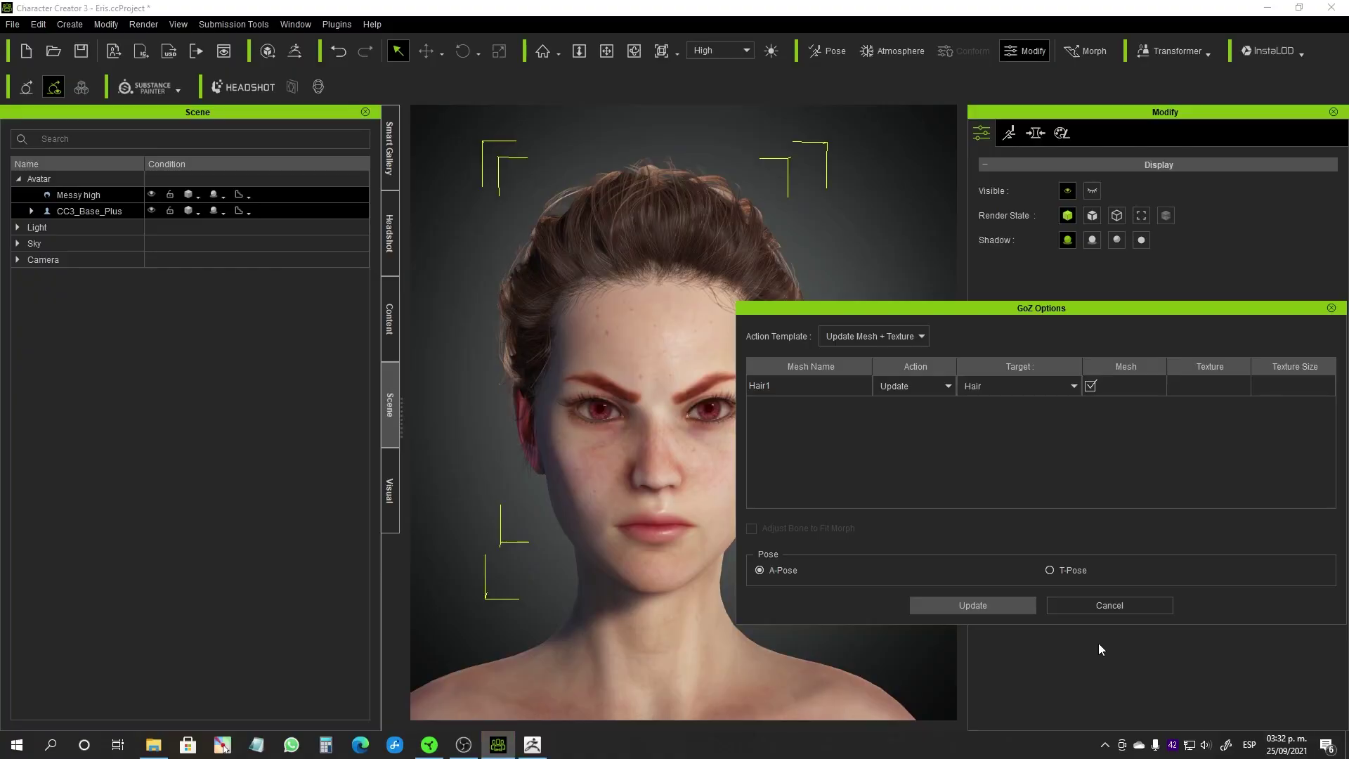
- Update the Messy high hair with the ZBrush edits and select it in the Scene tree
click(972, 689)
double_click(70, 195)
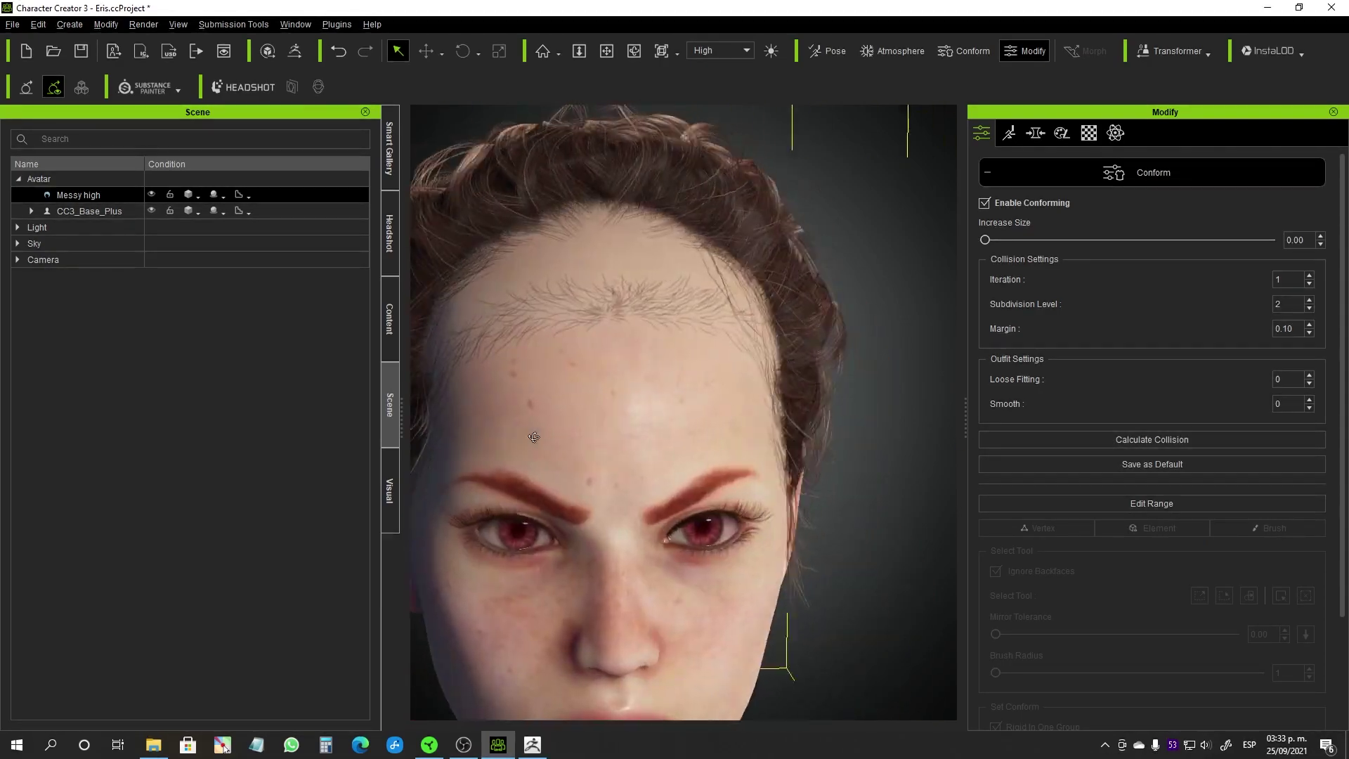
scroll(847, 443, down, 5)
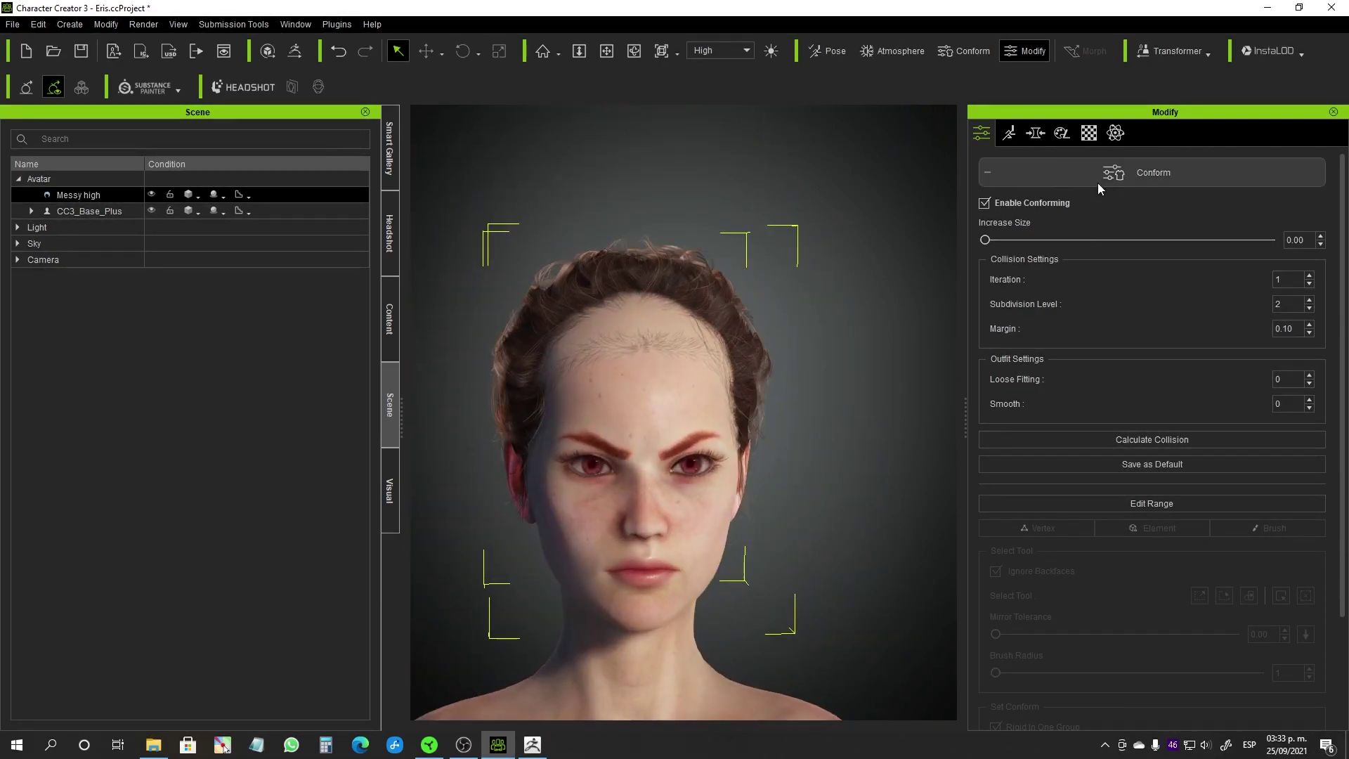
right_drag(848, 444, 766, 420)
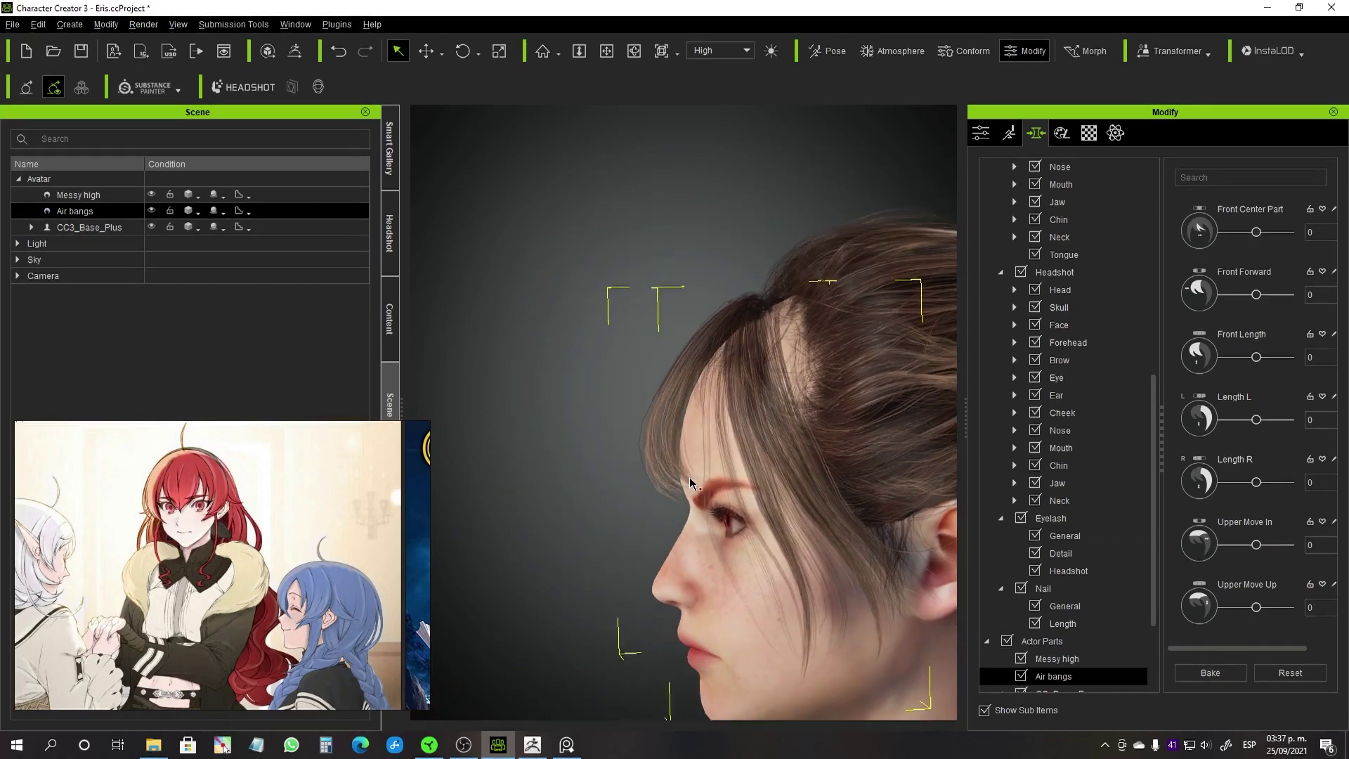
- Add another bangs template, bake its Upper Move In 100 / Up 65 shape, and select Air bangs(0)
click(389, 320)
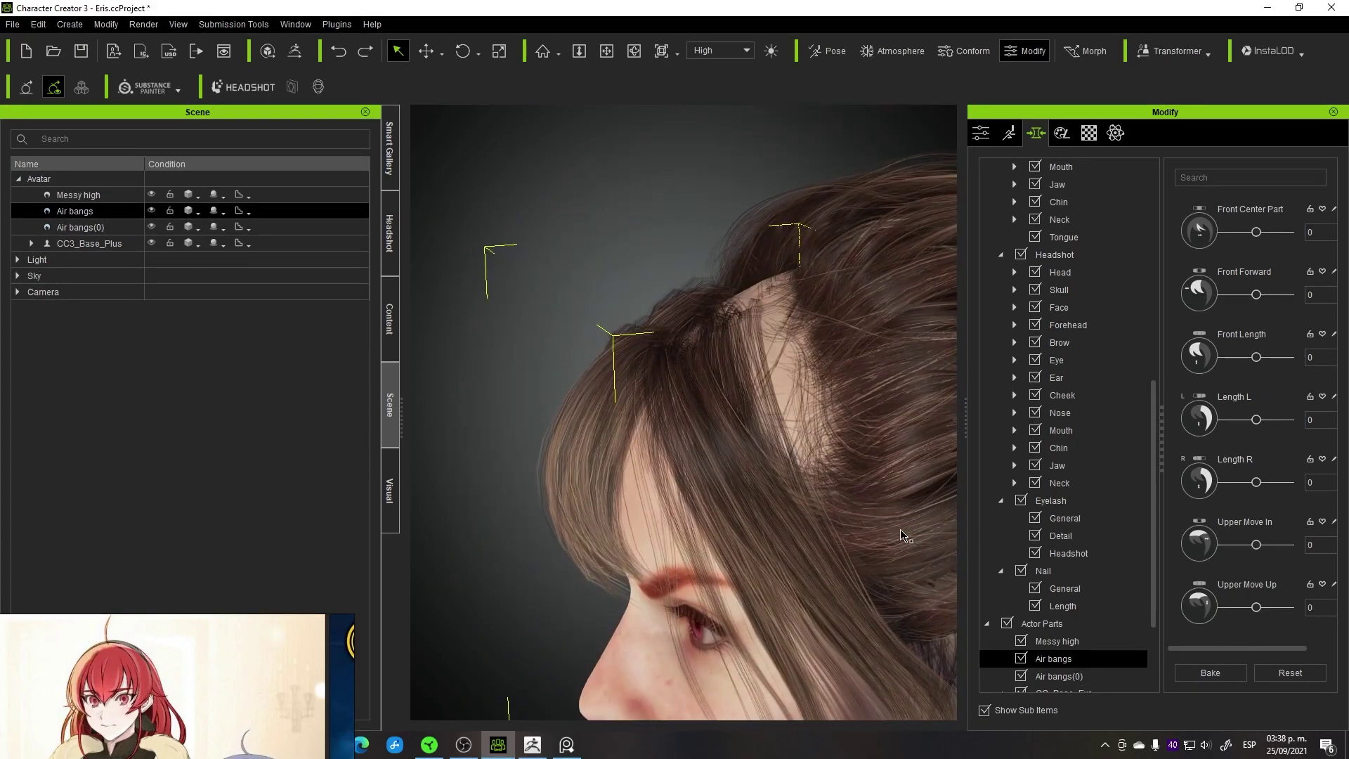
click(1210, 672)
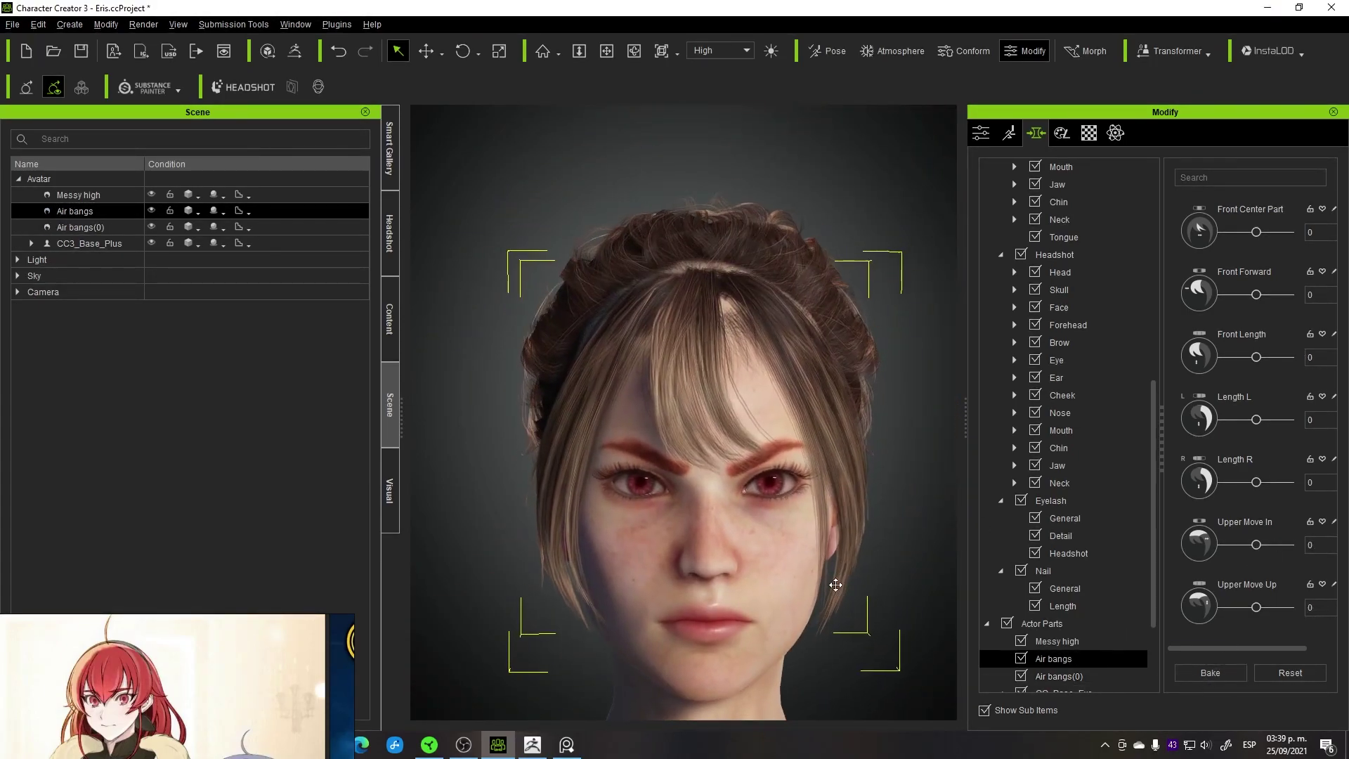
click(104, 228)
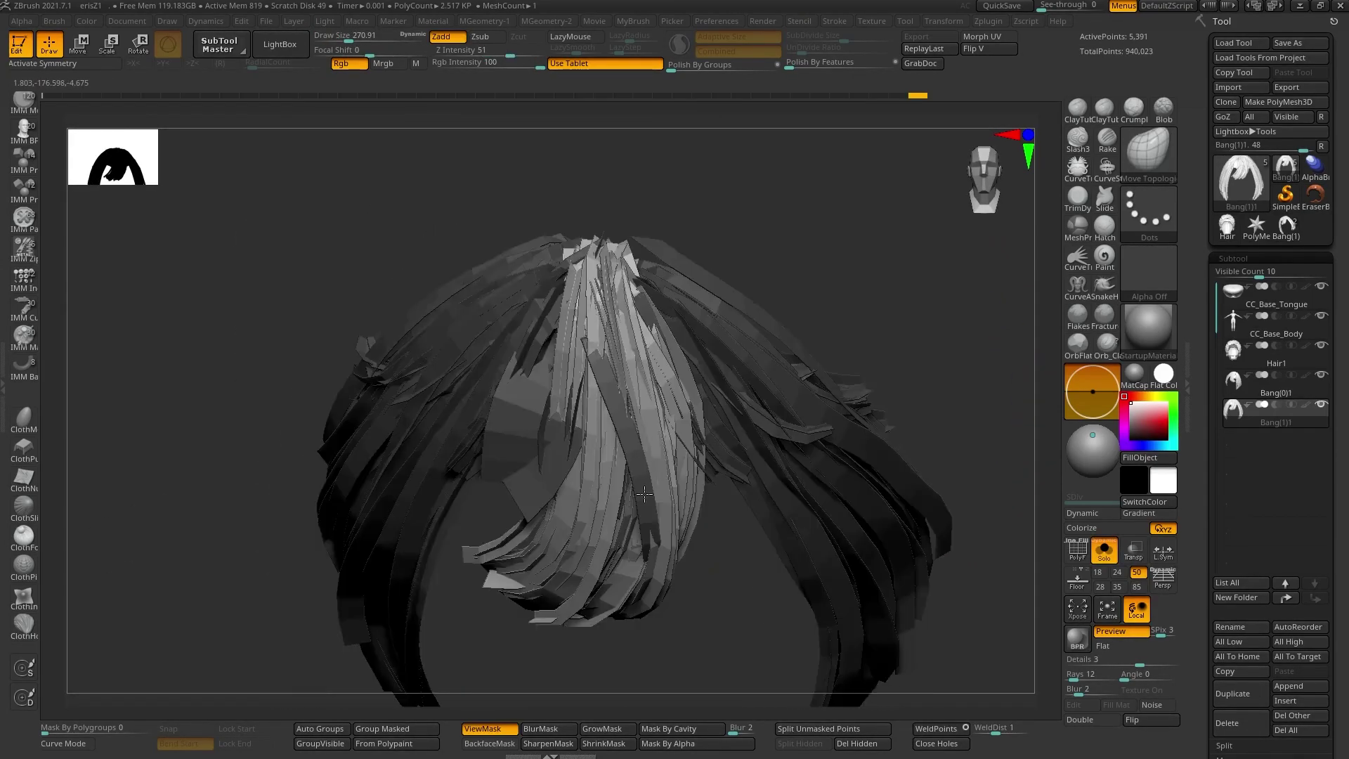
- Select the Bang(0)1 hair piece and isolate it from the head
key(w)
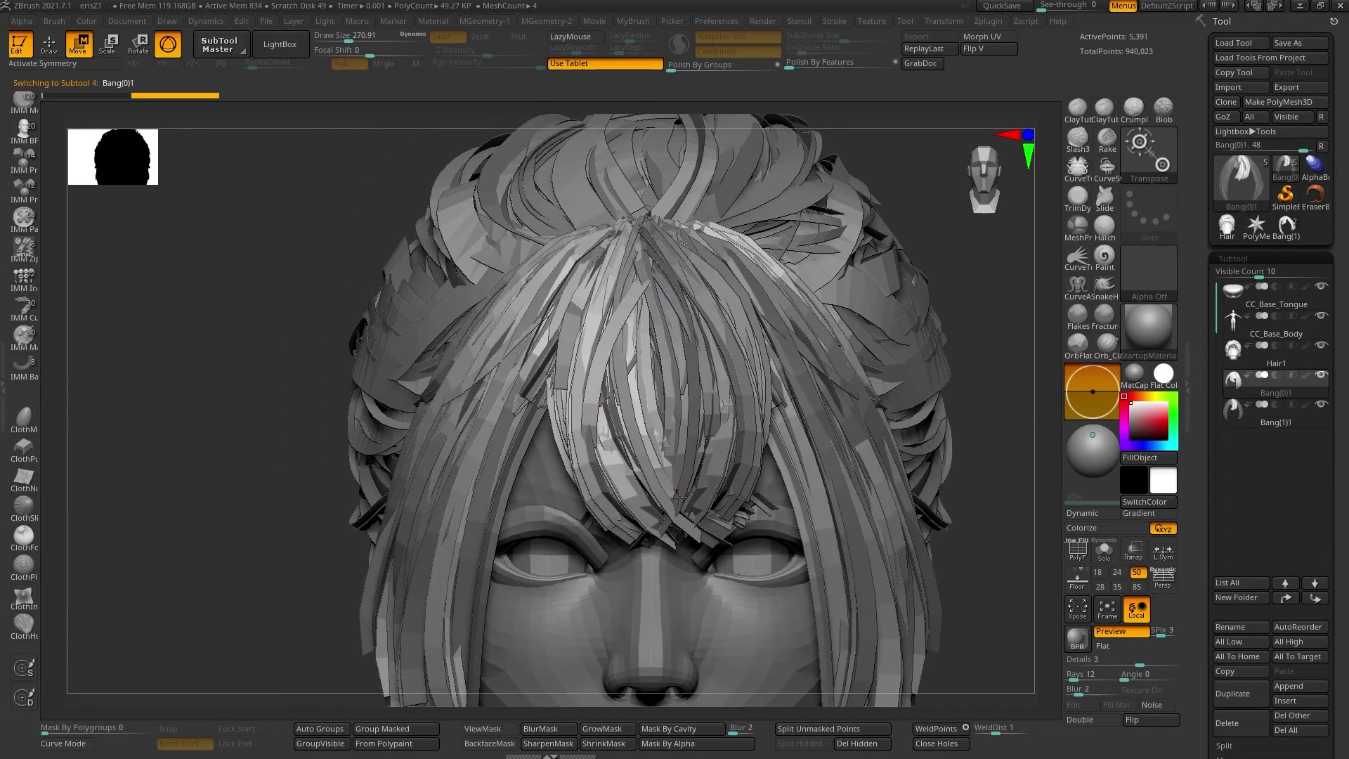
alt+click(613, 447)
key(q)
key(shift+s)
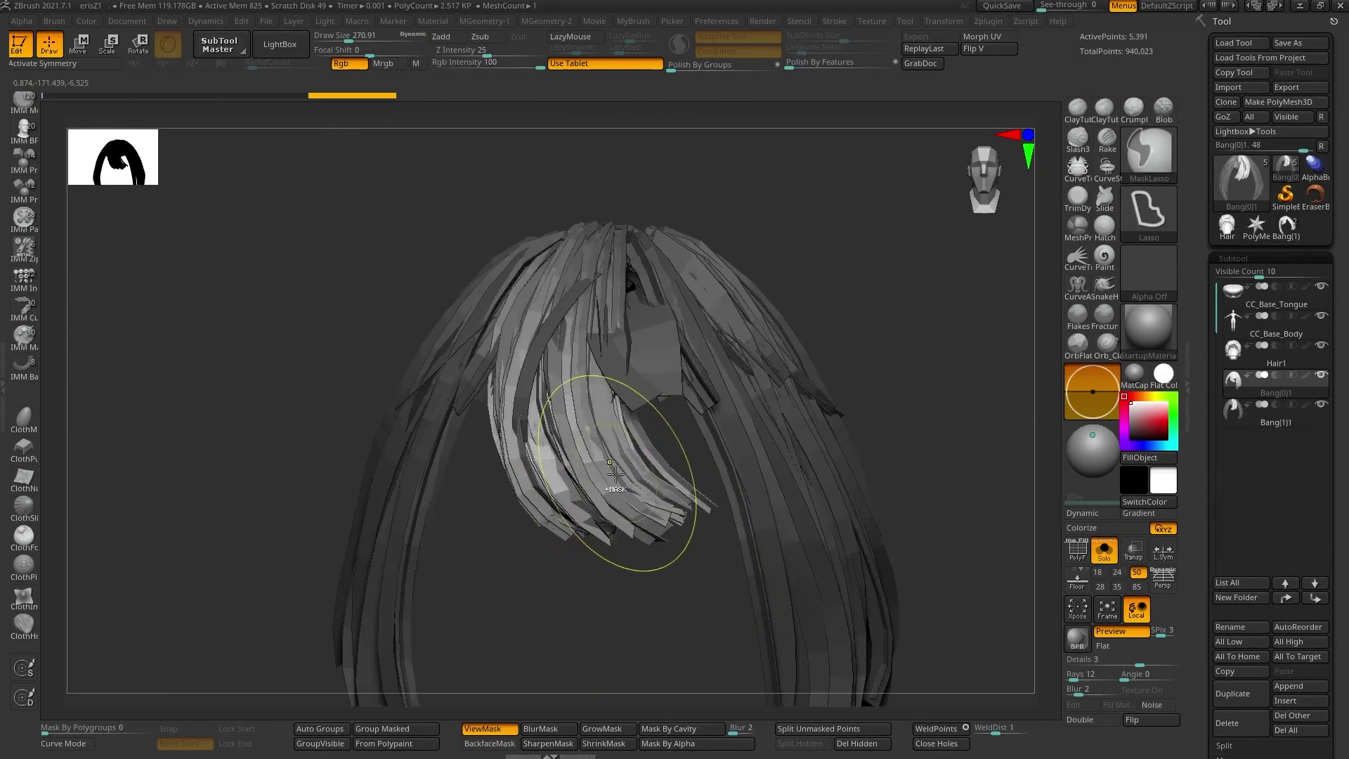
key(w)
key(shift+s)
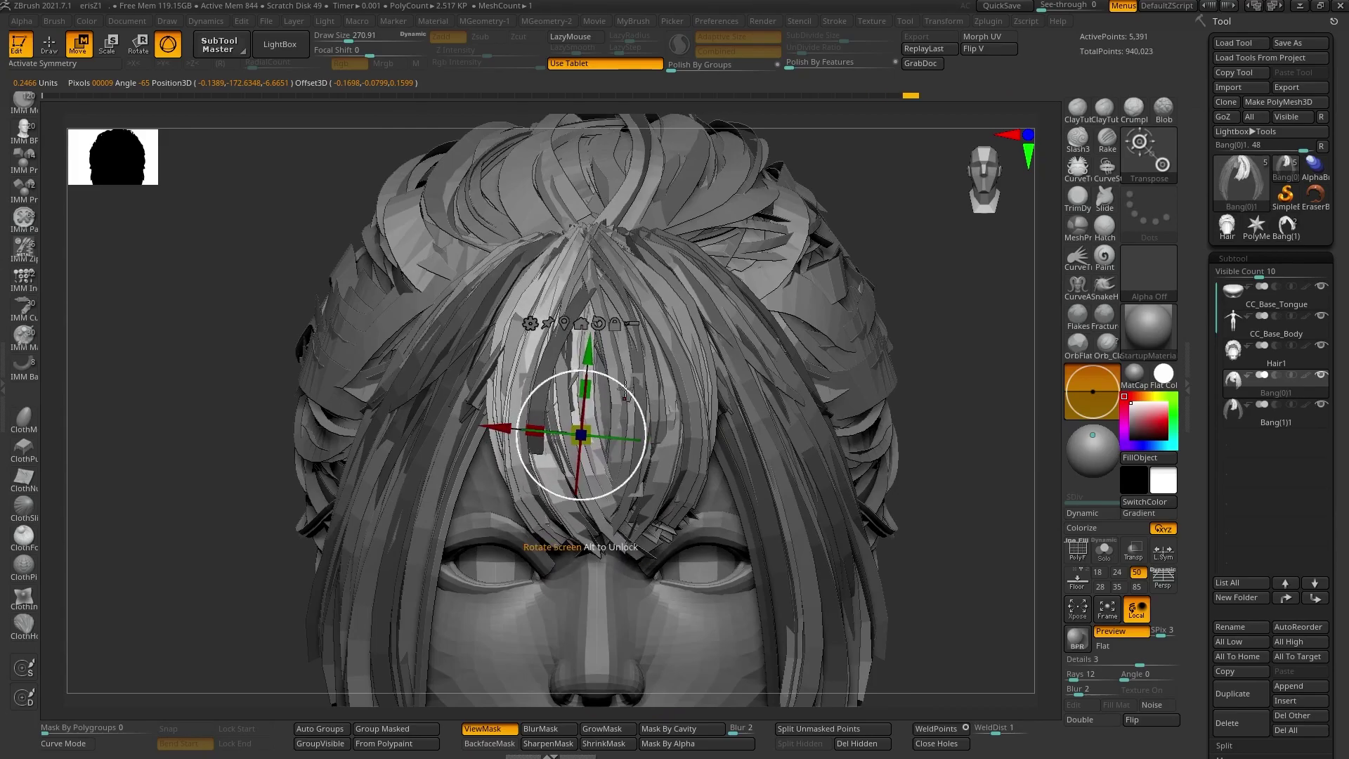
mouse_move(625, 390)
alt+right_down()
mouse_move(636, 359)
mouse_move(725, 487)
mouse_move(712, 363)
alt+right_up()
- Rotate the soloed bangs piece slightly with the Transpose gizmo
key(b)
key(m)
key(v)
key(shift+ctrl+s)
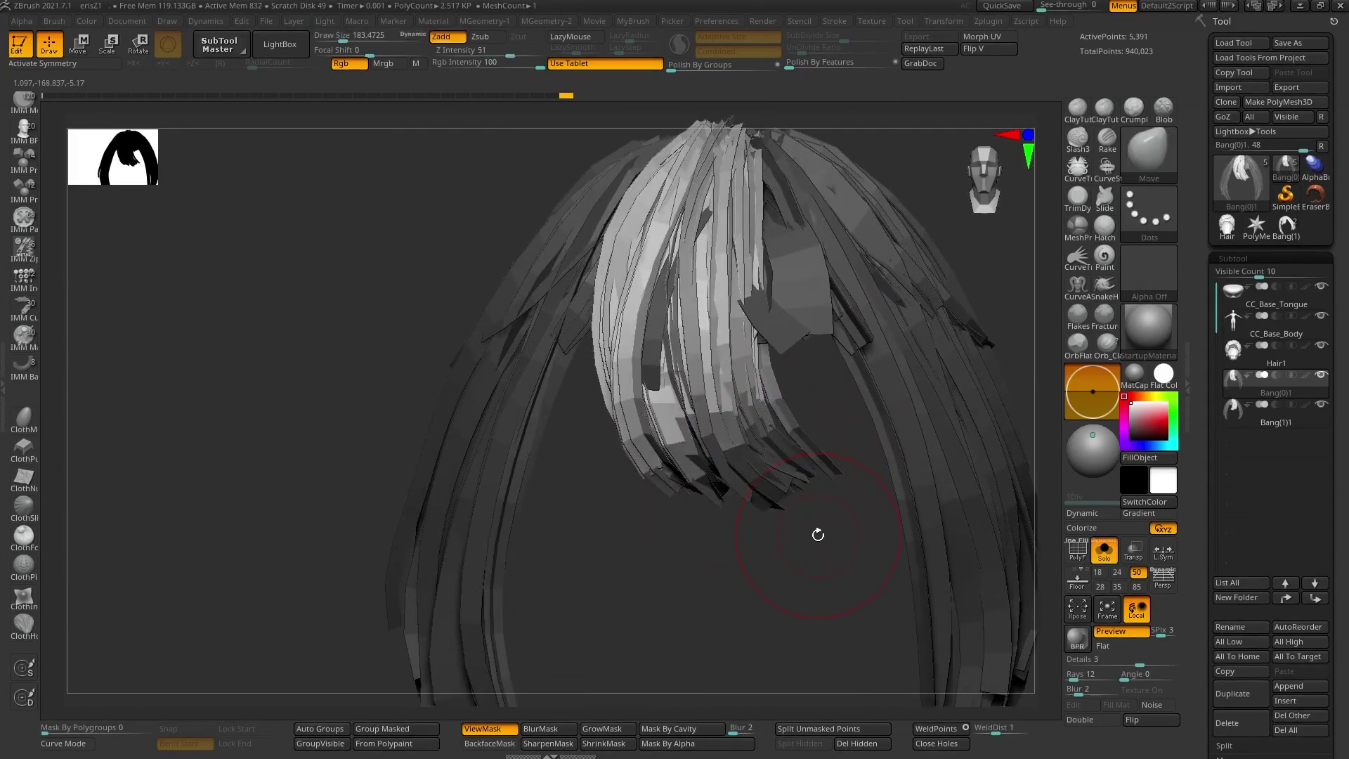
alt+right_drag(815, 533, 740, 496)
key(w)
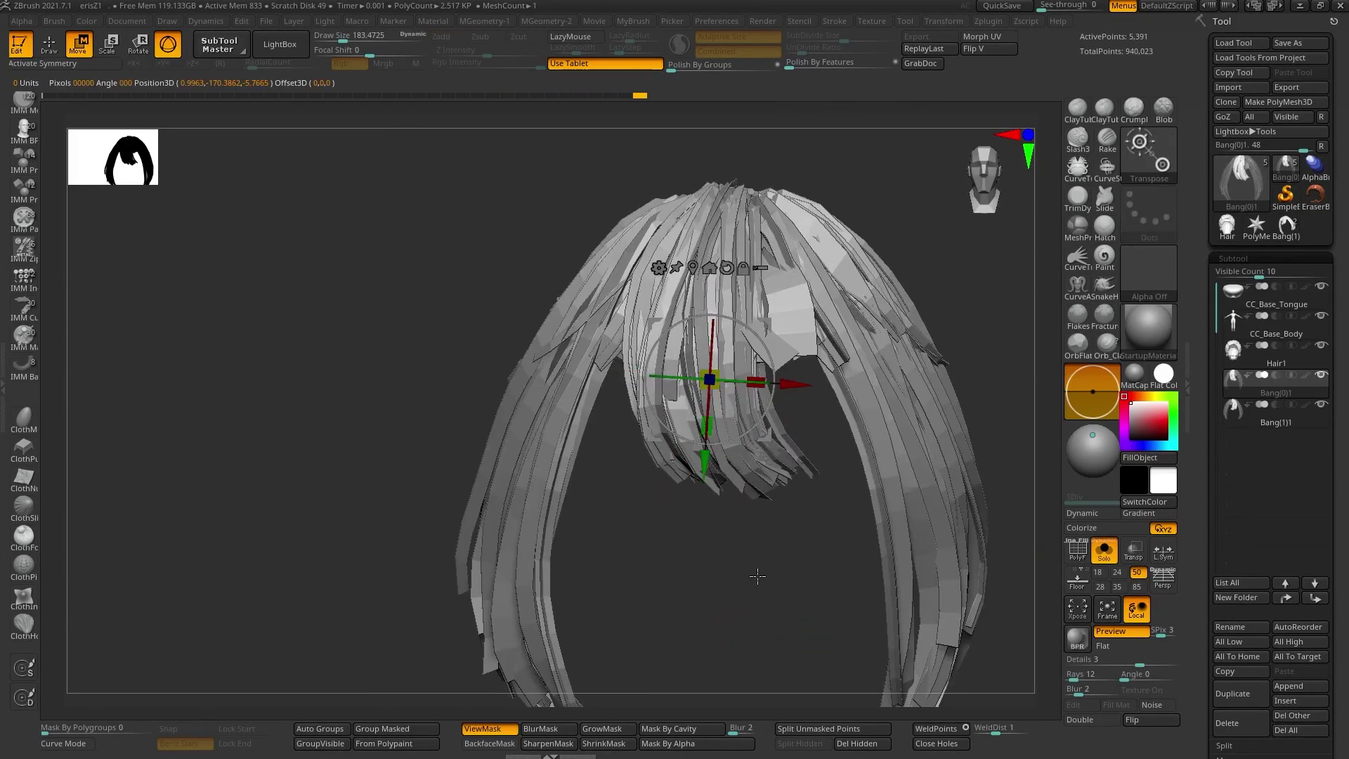
drag(774, 372, 772, 367)
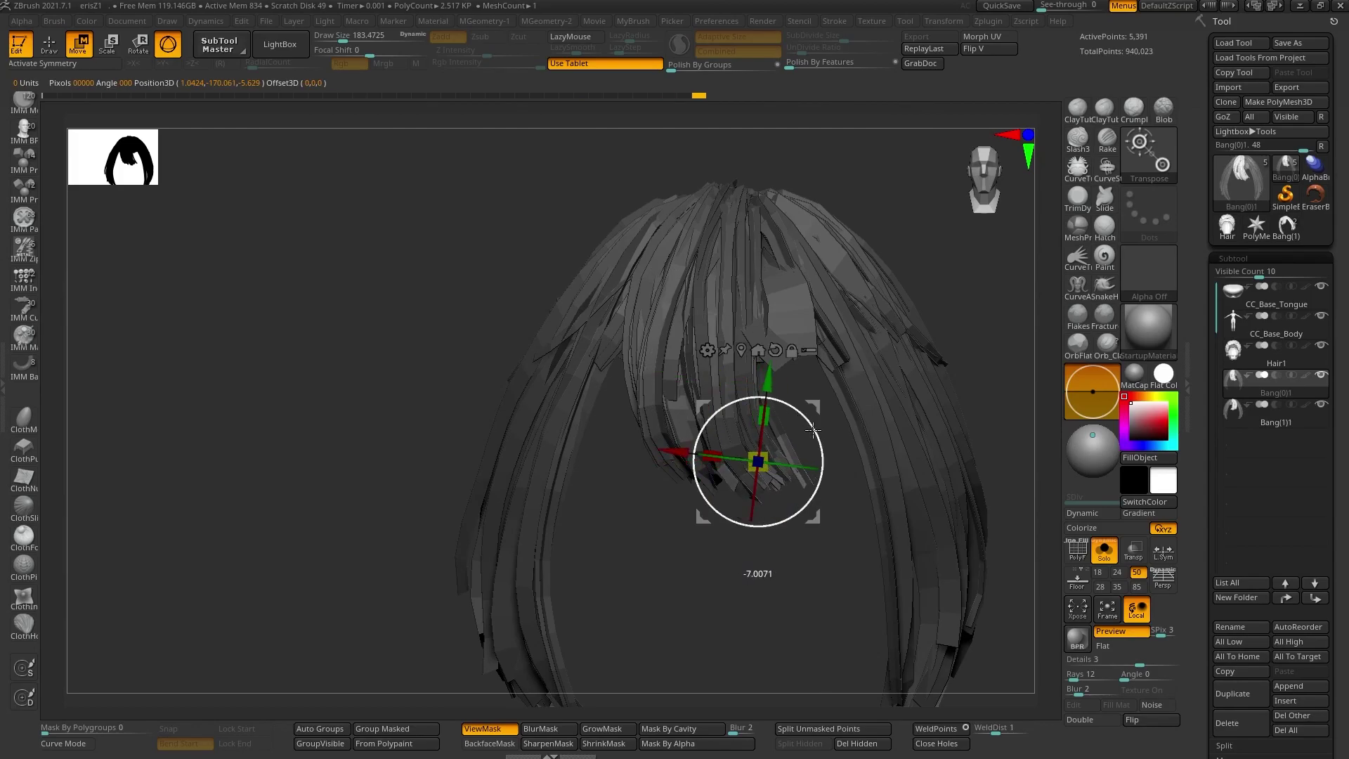
ctrl+right_drag(812, 430, 787, 383)
key(q)
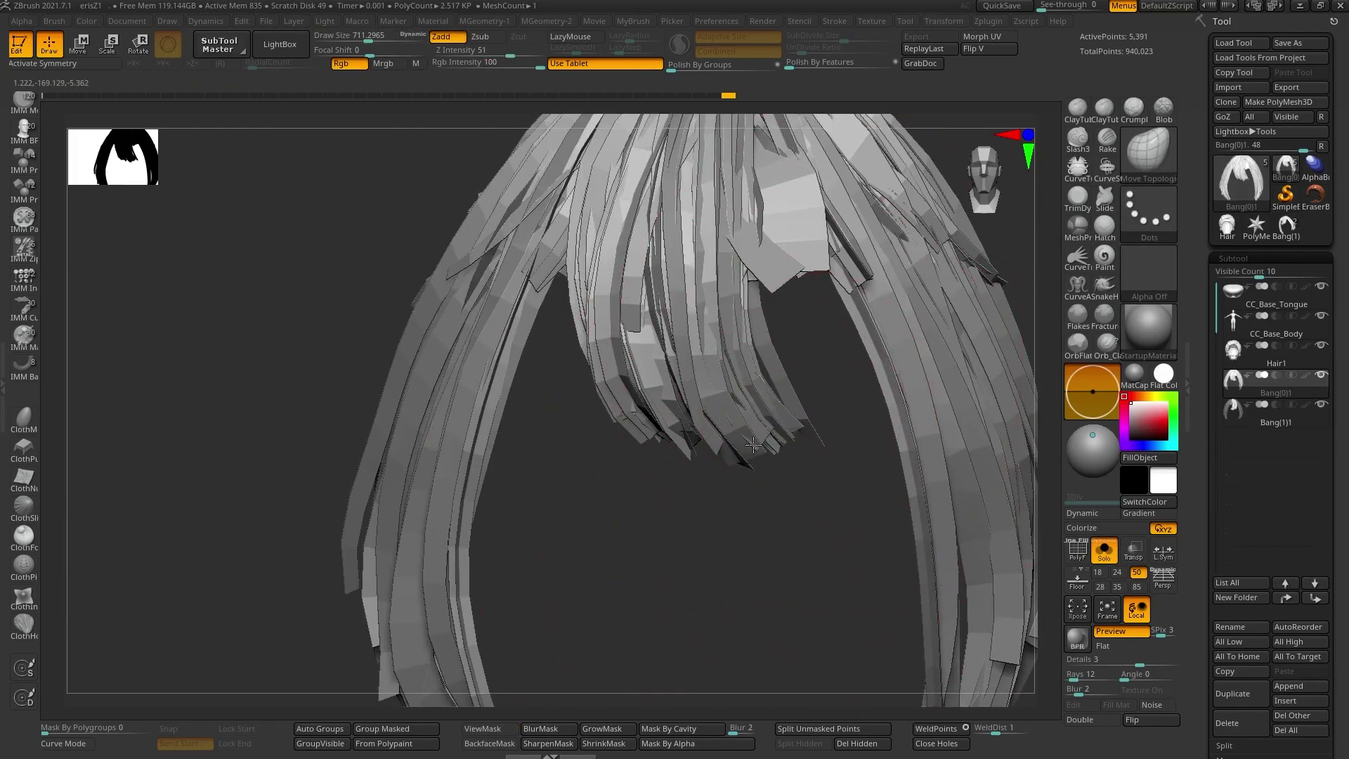
- On Bang(1)1, mask and invert the lower-centre strands, then pull them down-left with Move
right_drag(687, 436, 812, 451)
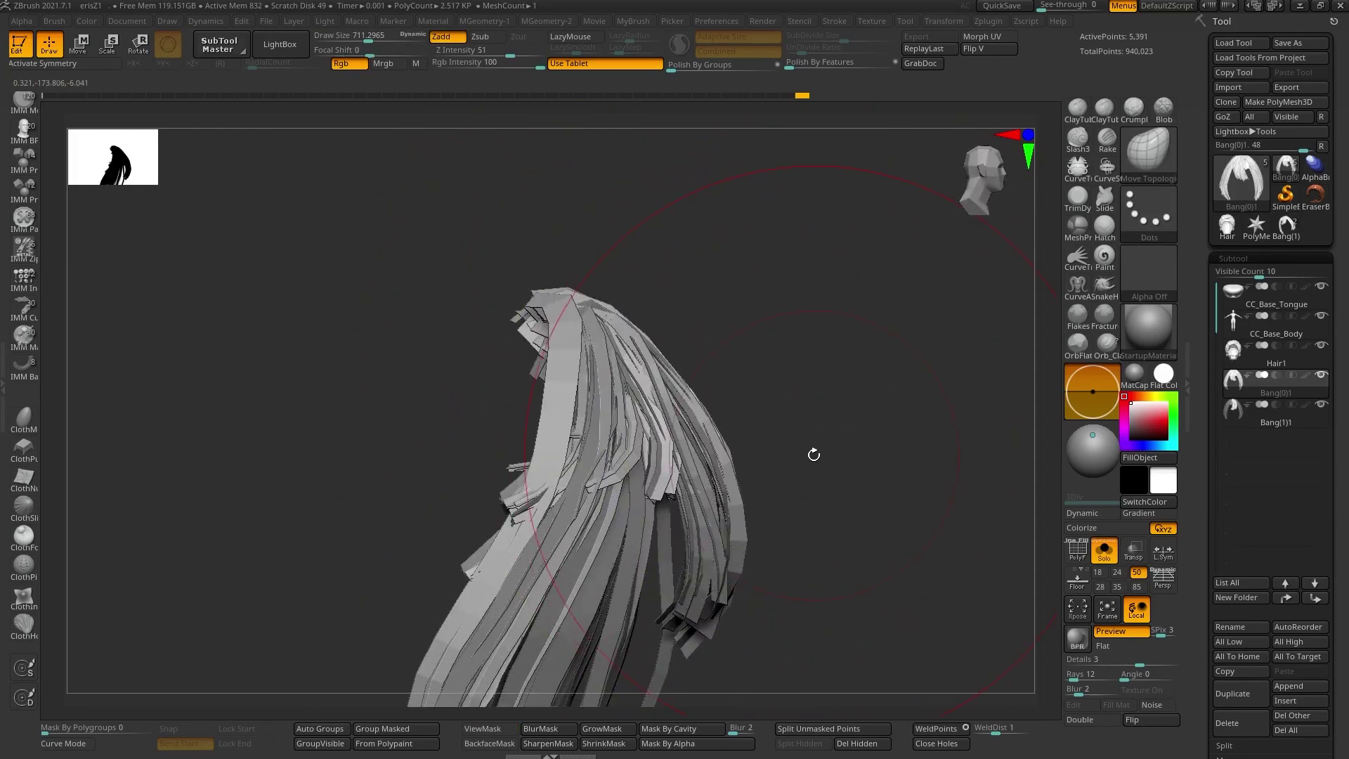
key(b)
click(768, 595)
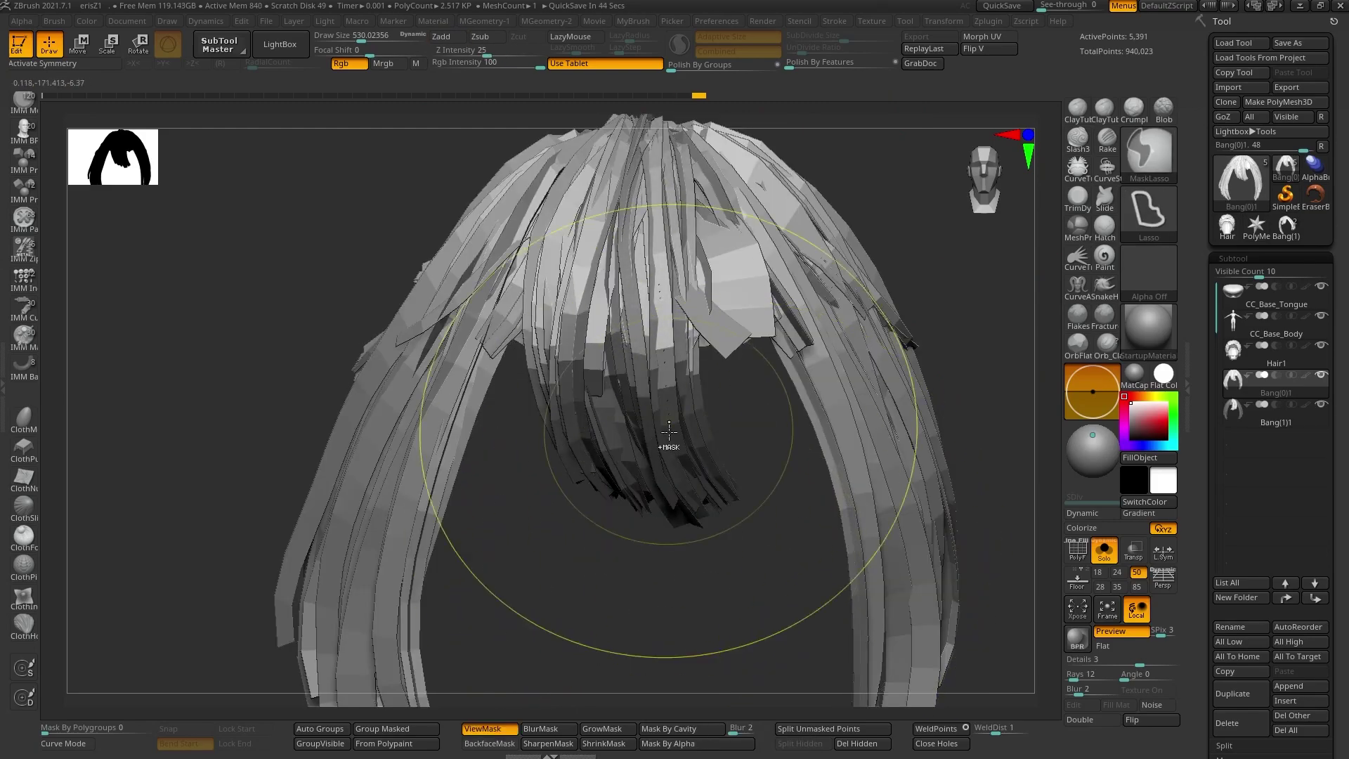
alt+click(673, 490)
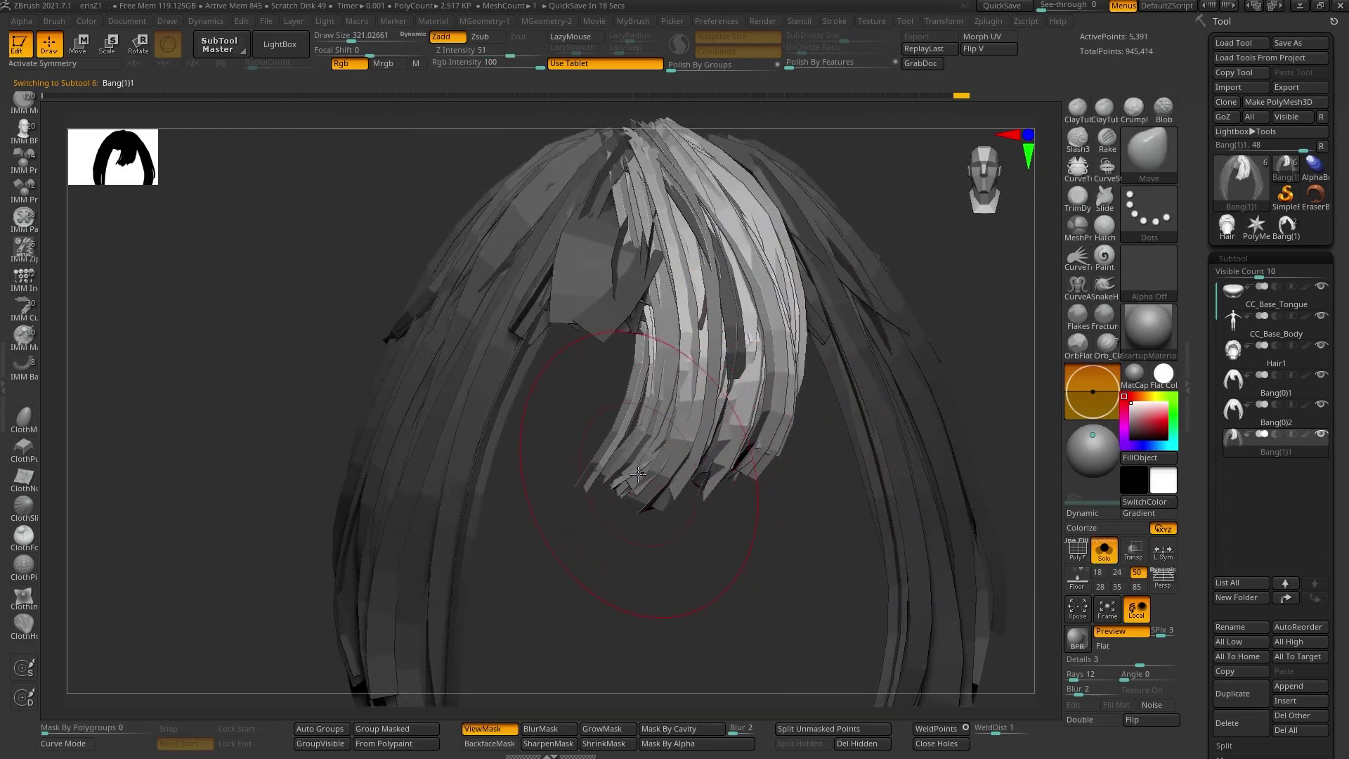
ctrl+drag(703, 348, 755, 347)
key(ctrl+i)
key(b)
key(m)
key(v)
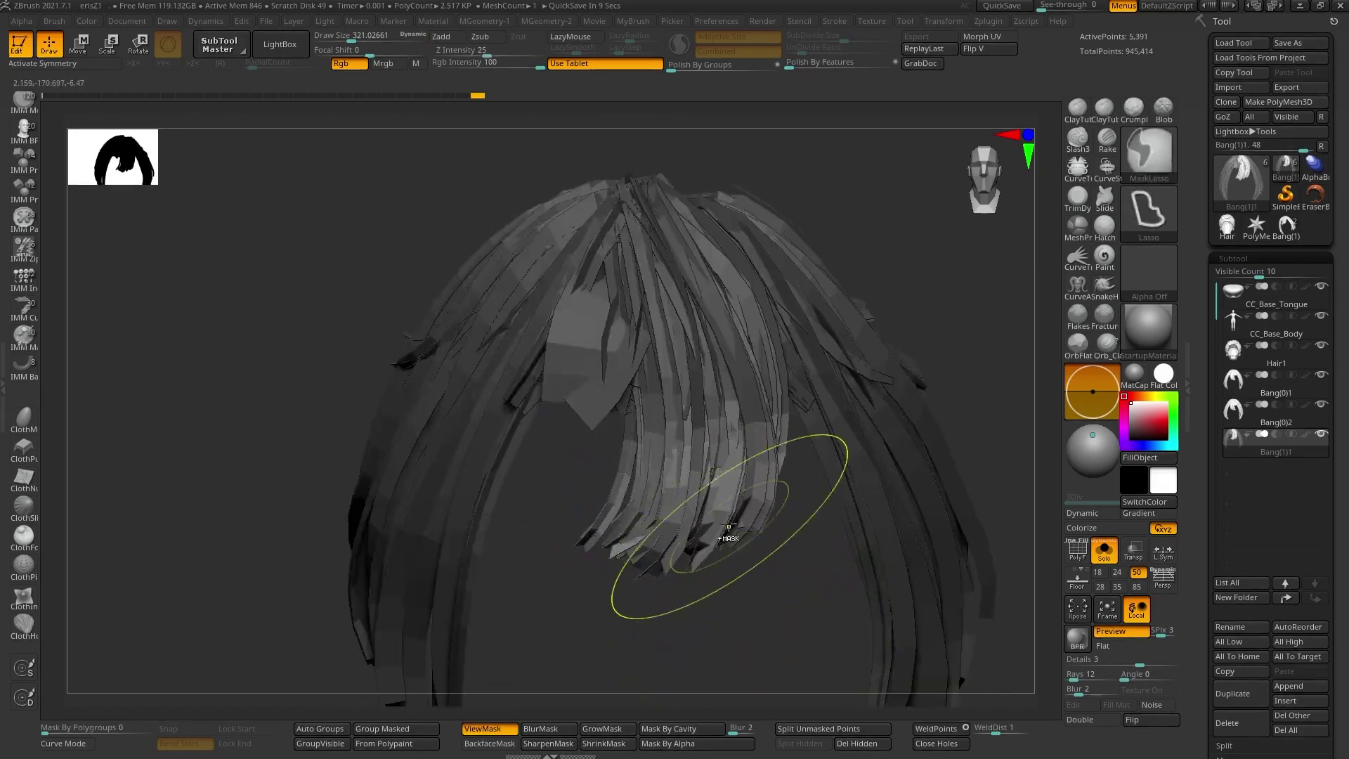
drag(759, 524, 576, 479)
- Check the reshaped bangs from above and below, then GoZ the hair to Character Creator
key(shift+alt+s)
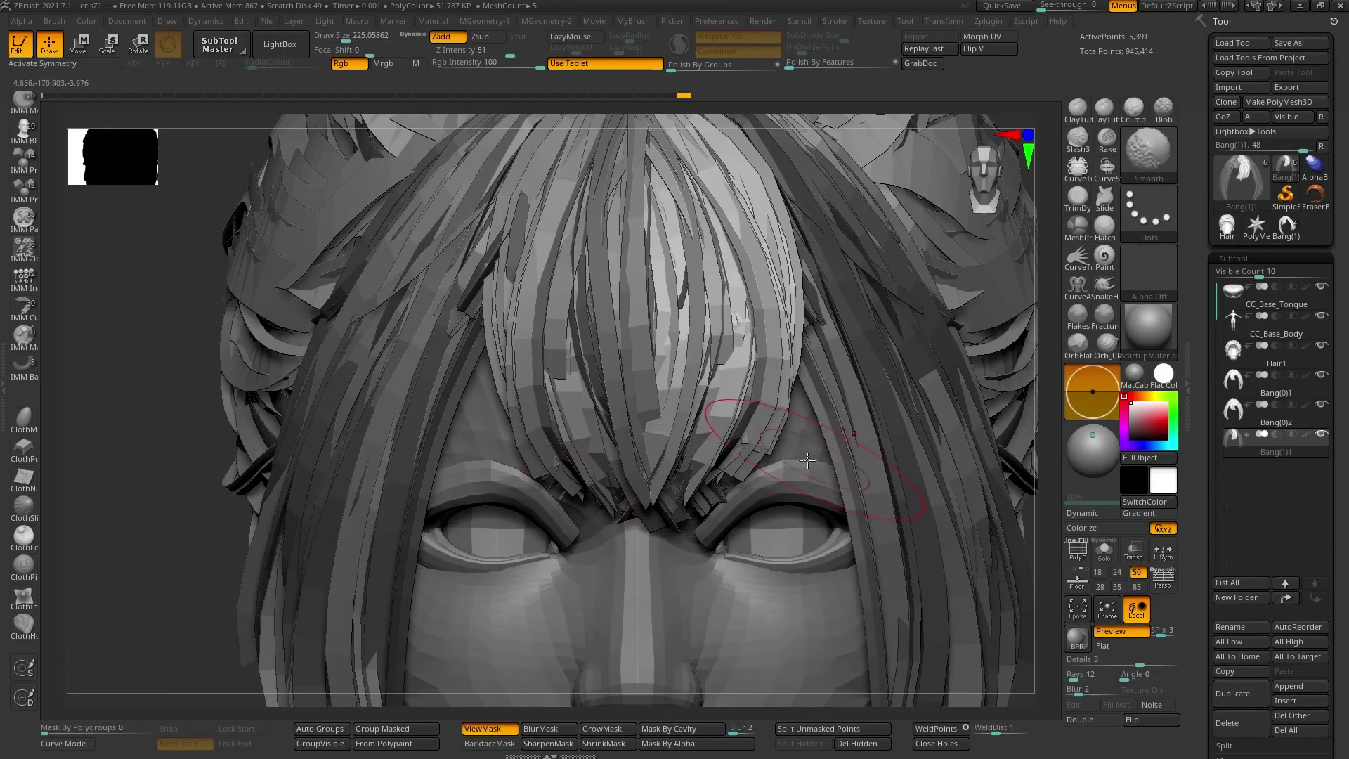
mouse_move(576, 478)
right_down()
mouse_move(726, 380)
mouse_move(638, 539)
mouse_move(673, 499)
right_up()
key(shift+alt+s)
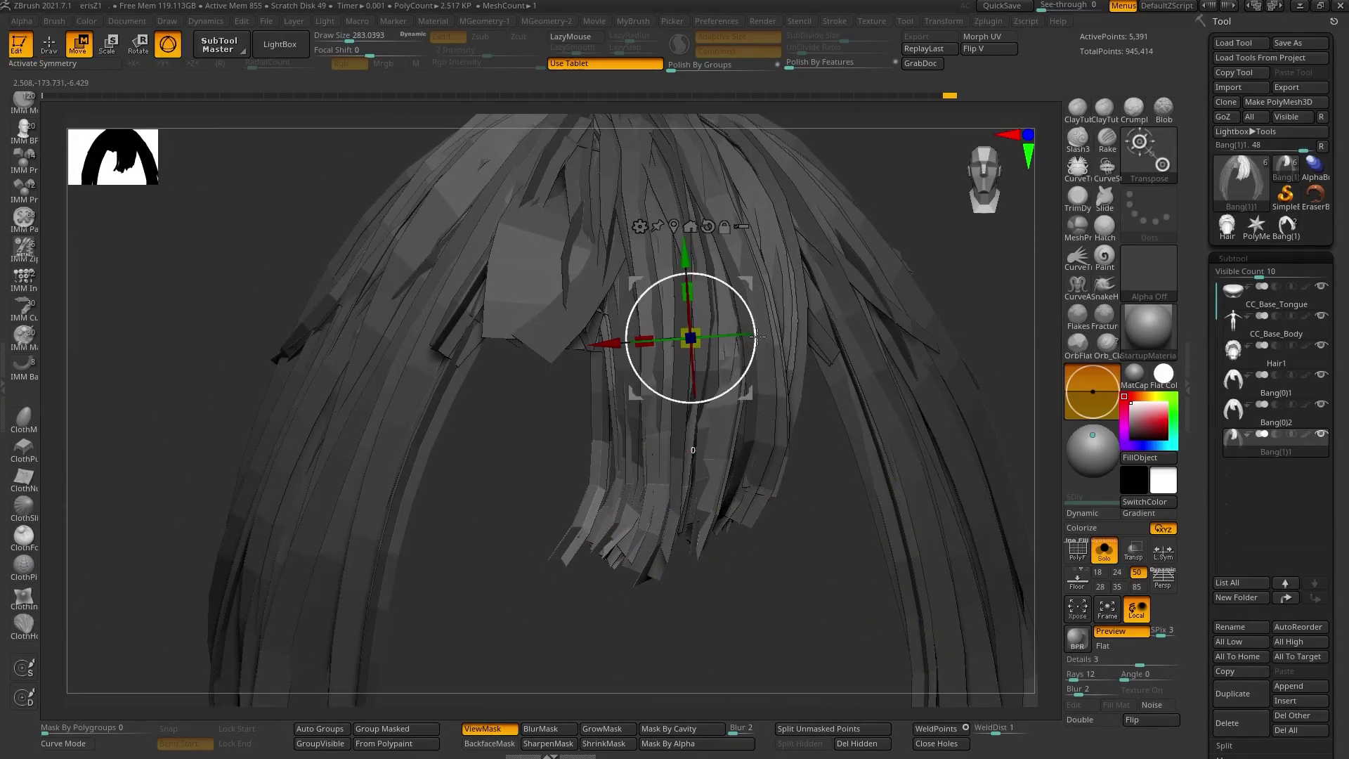
ctrl+right_drag(692, 496, 686, 473)
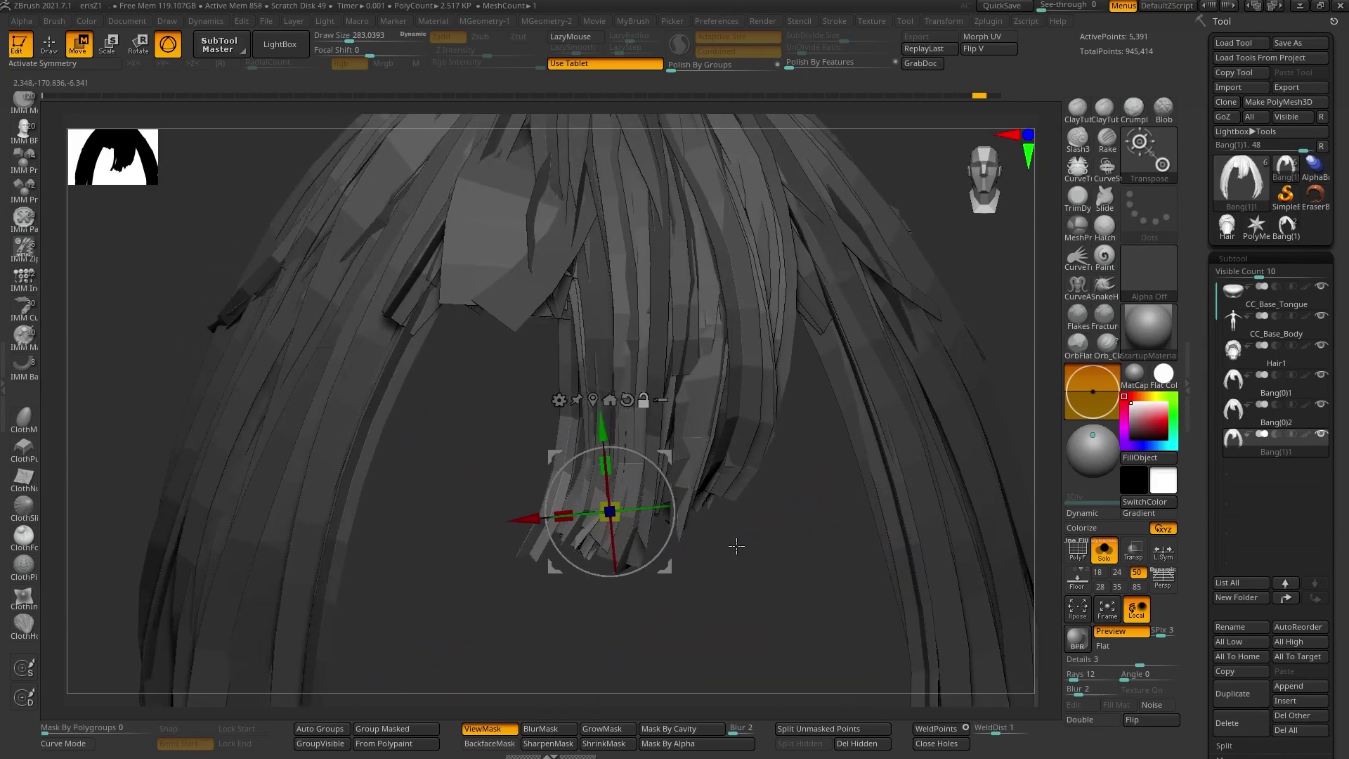
key(q)
ctrl+right_drag(663, 416, 645, 415)
key(s)
mouse_move(576, 560)
right_down()
mouse_move(679, 503)
mouse_move(753, 563)
right_up()
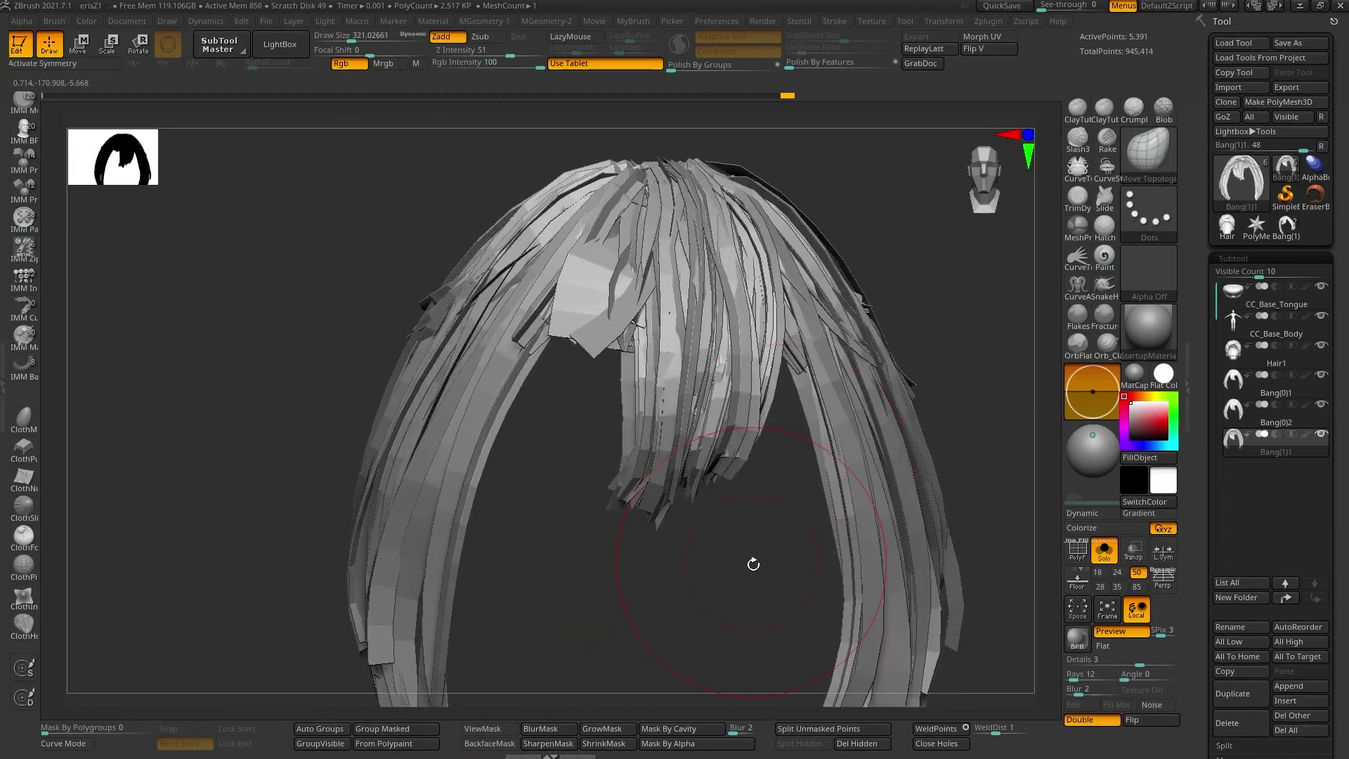
click(1103, 552)
key(ctrl+g)
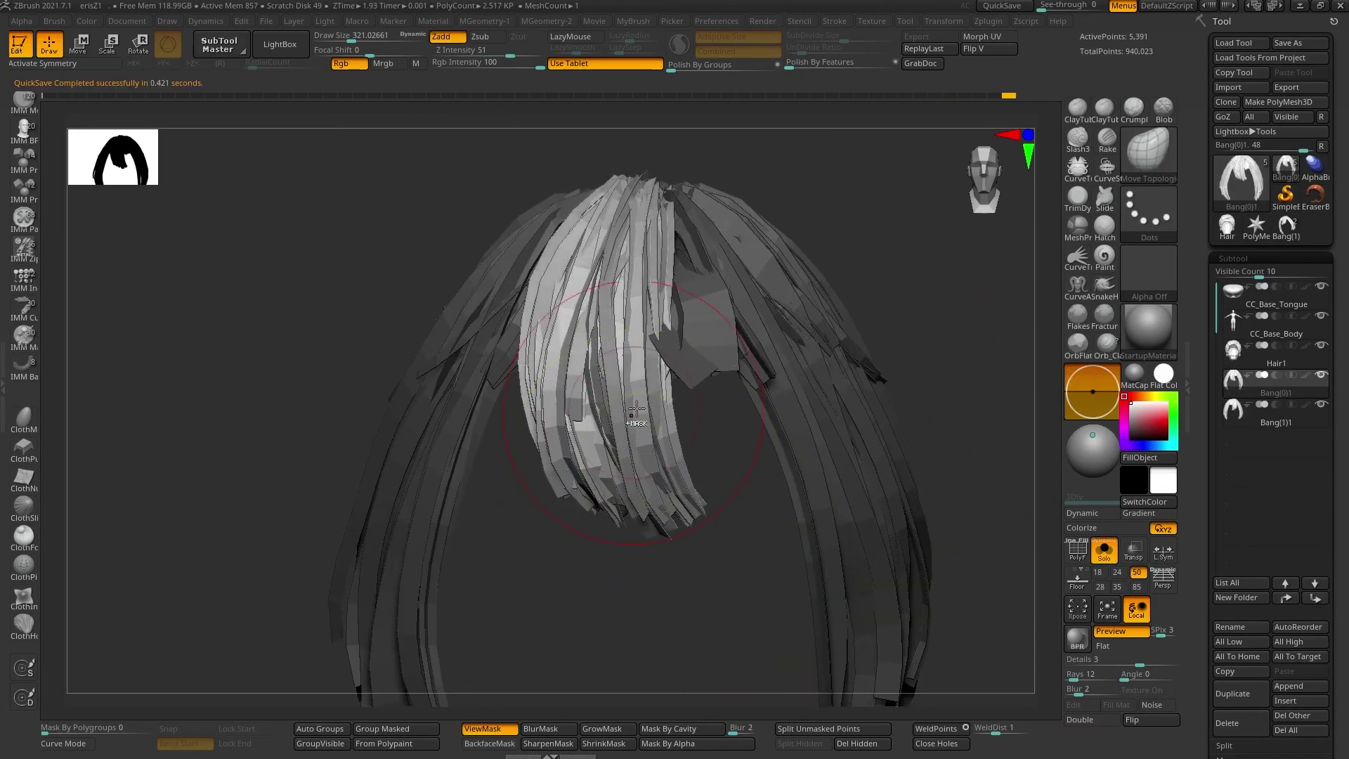
- Isolate the Bang(1)1 piece and orbit to a side view
right_drag(564, 245, 550, 495)
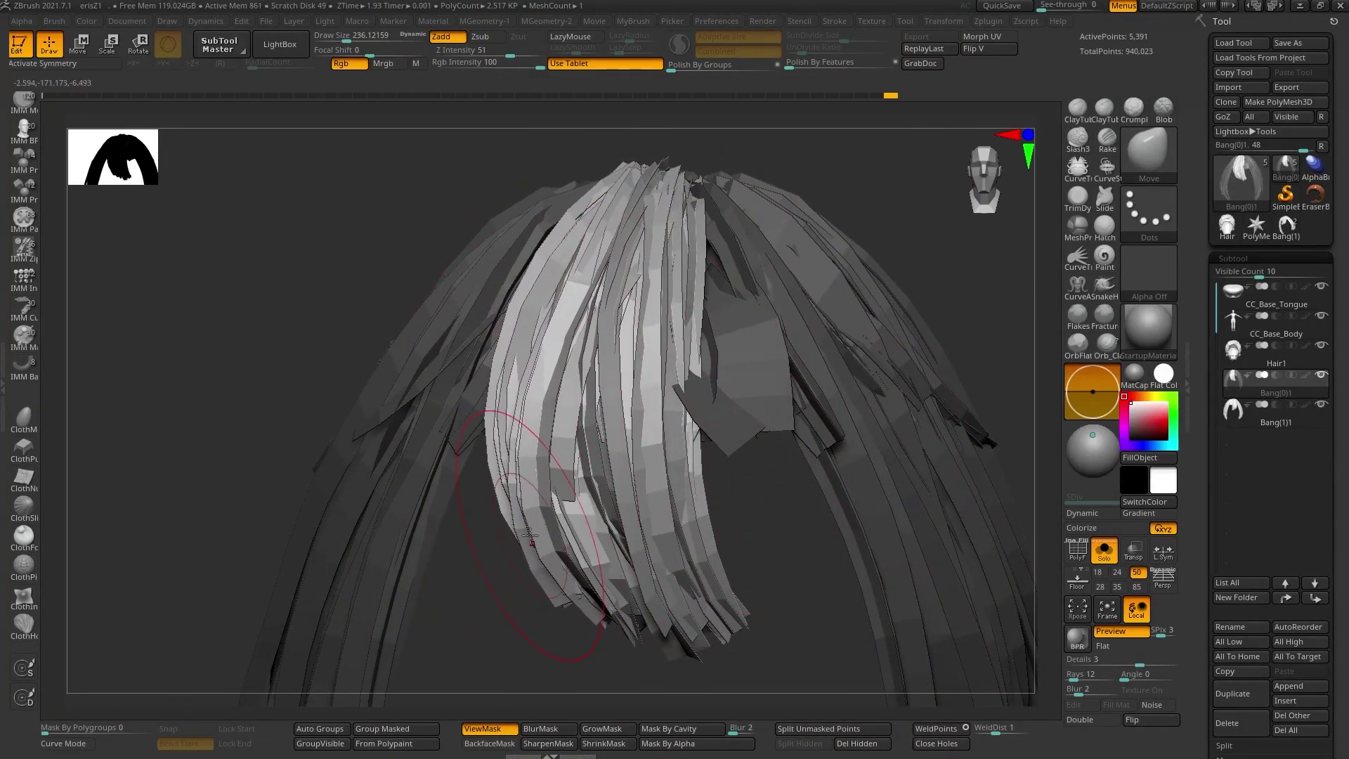
key(alt+Down)
key(s)
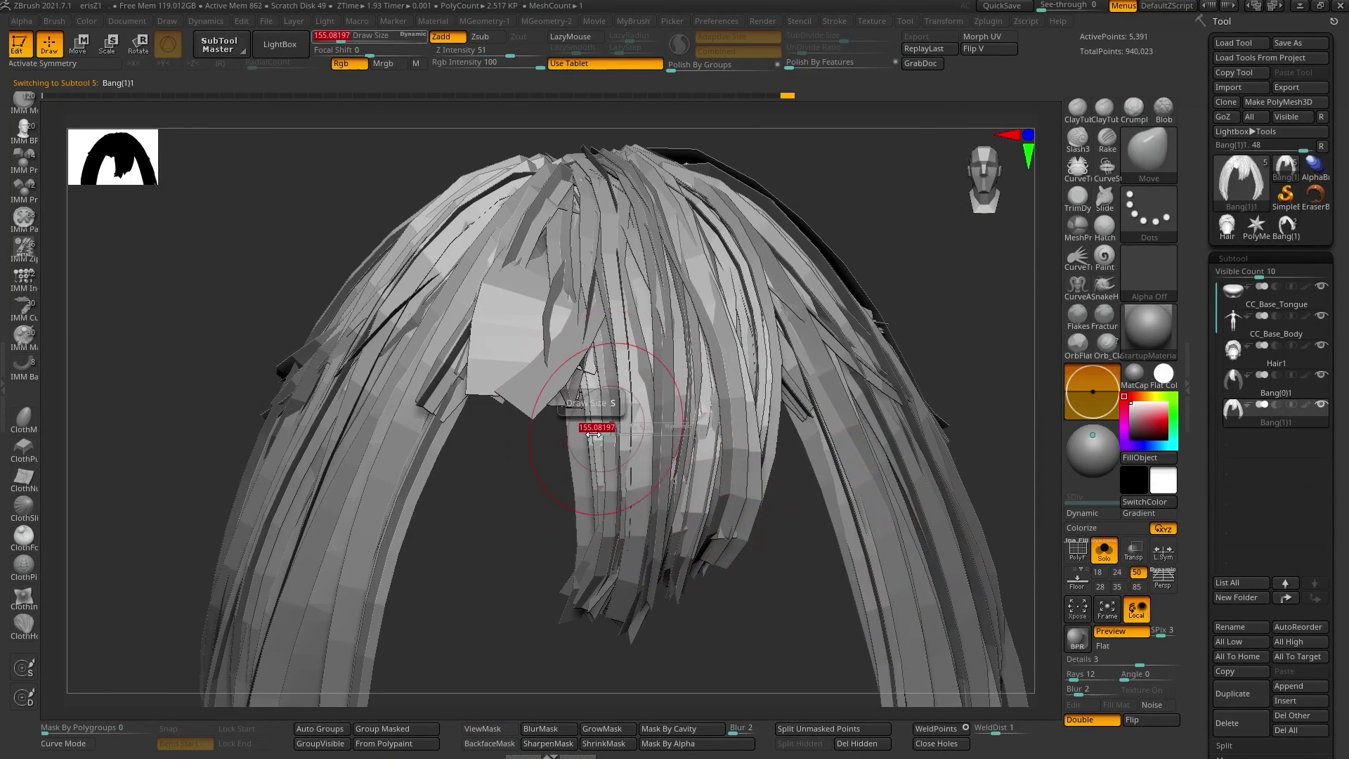
mouse_move(619, 627)
right_down()
mouse_move(788, 239)
mouse_move(587, 407)
mouse_move(693, 346)
mouse_move(808, 362)
mouse_move(773, 414)
mouse_move(737, 421)
right_up()
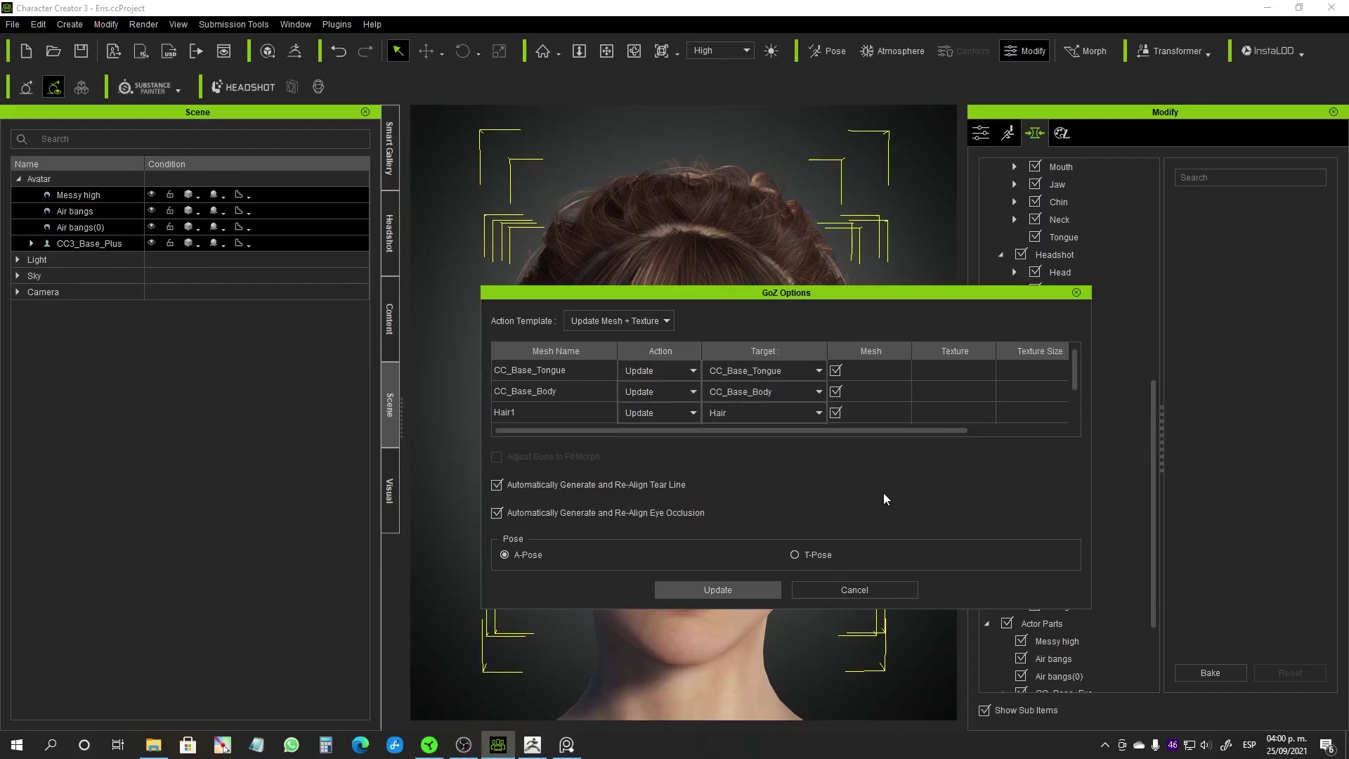
- Accept the hair update in Character Creator, tweak Bang(0)1 in ZBrush, then accept the update again
click(739, 593)
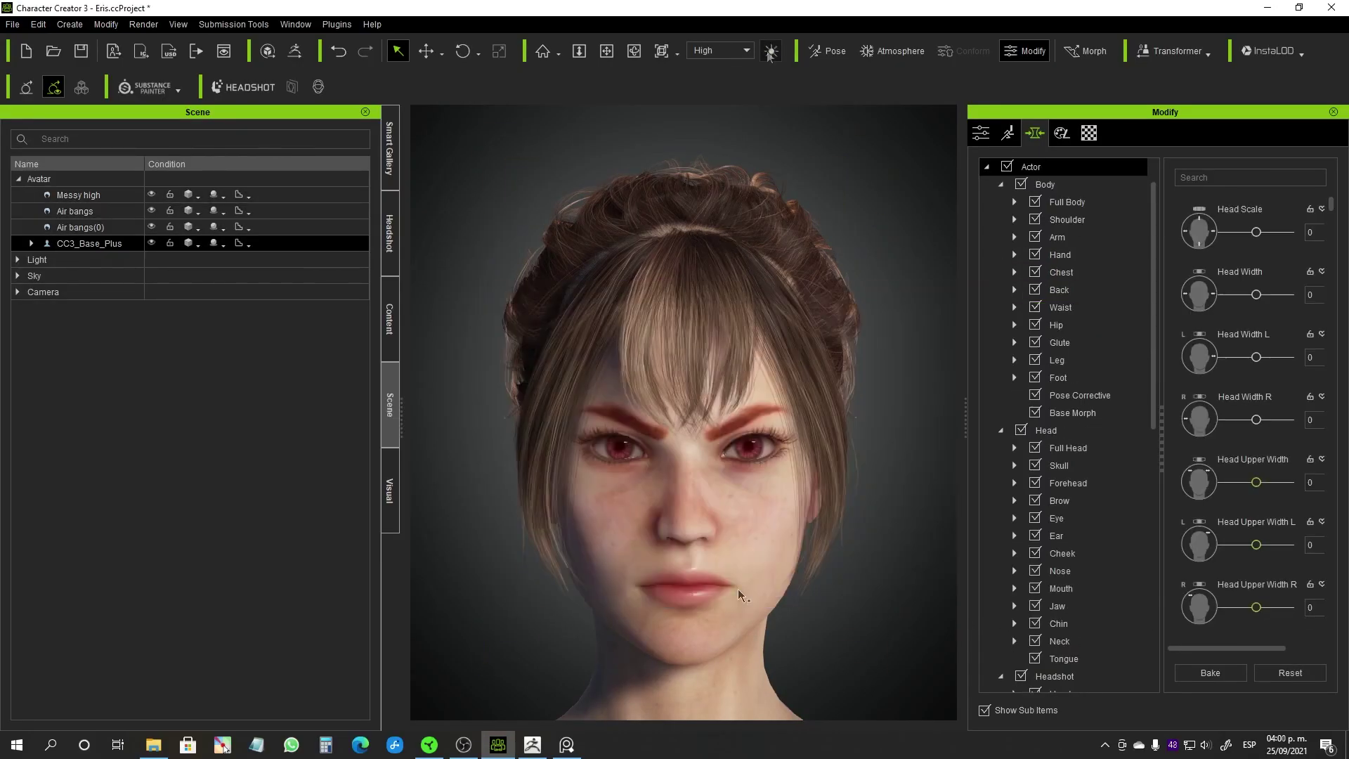
click(532, 746)
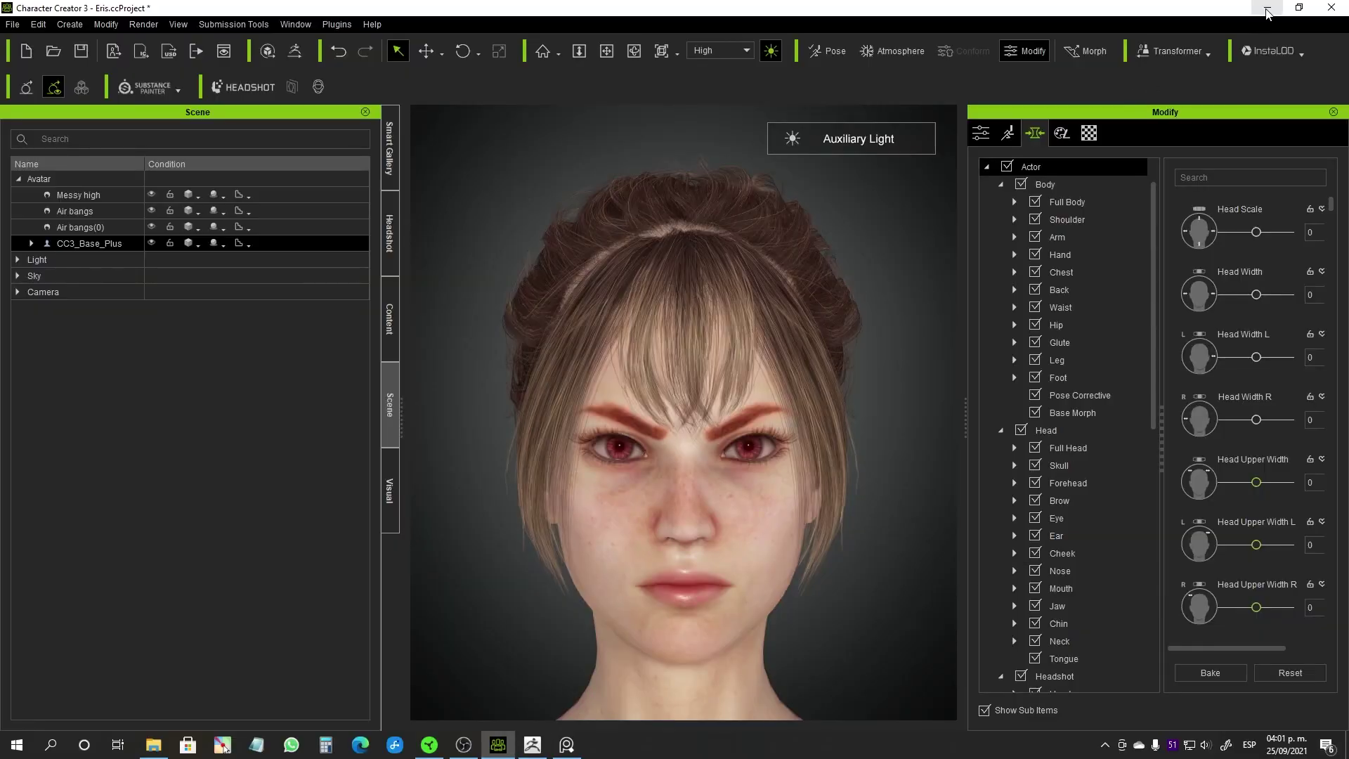
click(1267, 12)
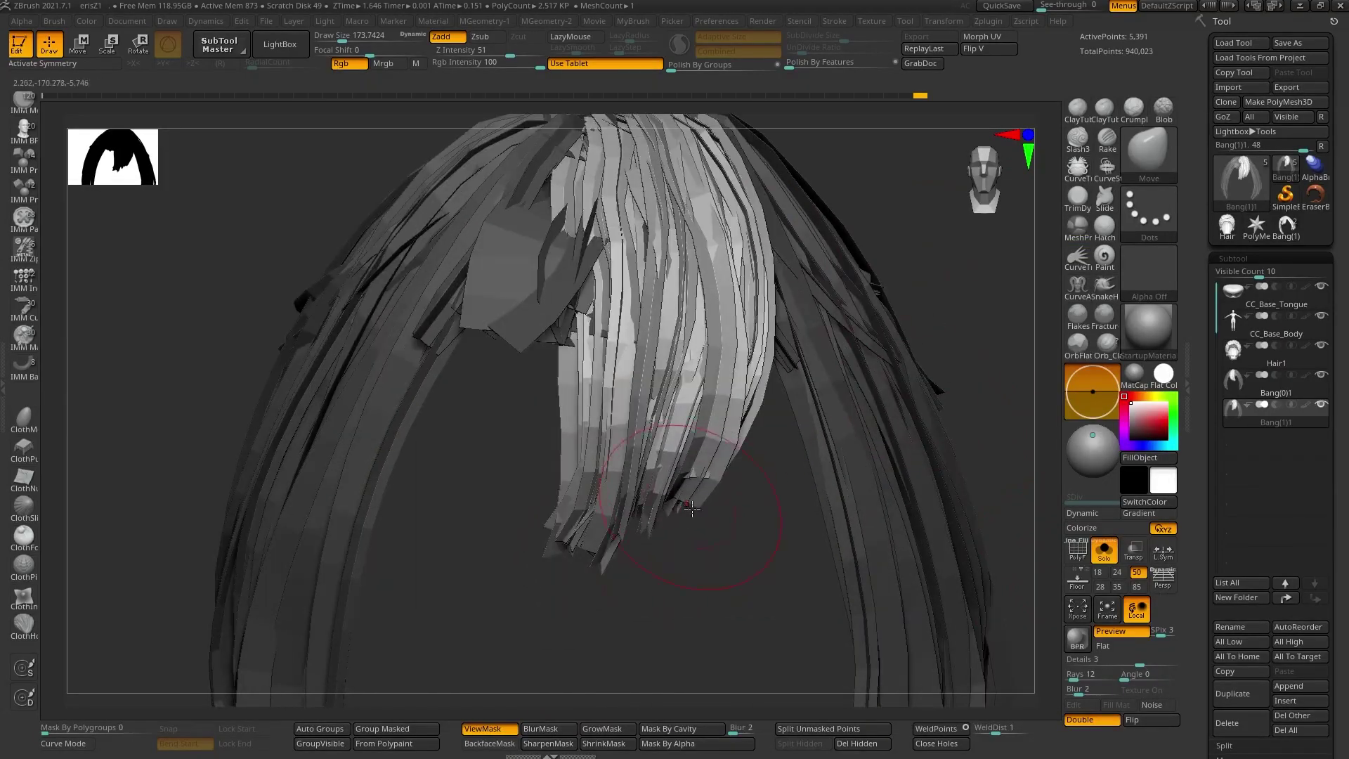
mouse_move(597, 246)
mouse_down()
mouse_move(599, 385)
mouse_move(680, 554)
mouse_move(571, 511)
mouse_move(637, 498)
mouse_move(607, 479)
mouse_move(632, 421)
mouse_up()
alt+click(632, 351)
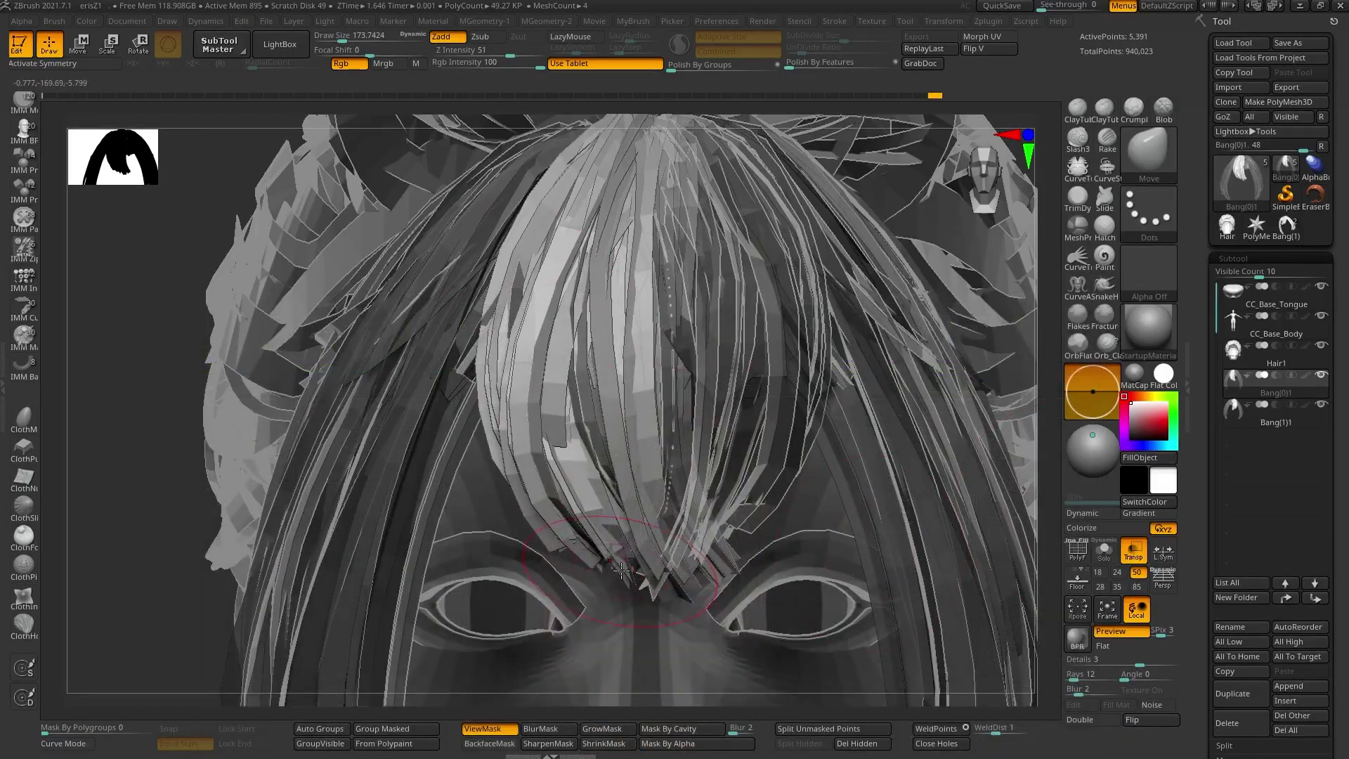
mouse_move(632, 421)
mouse_down()
mouse_move(576, 325)
mouse_move(618, 376)
mouse_move(542, 333)
mouse_move(867, 361)
mouse_up()
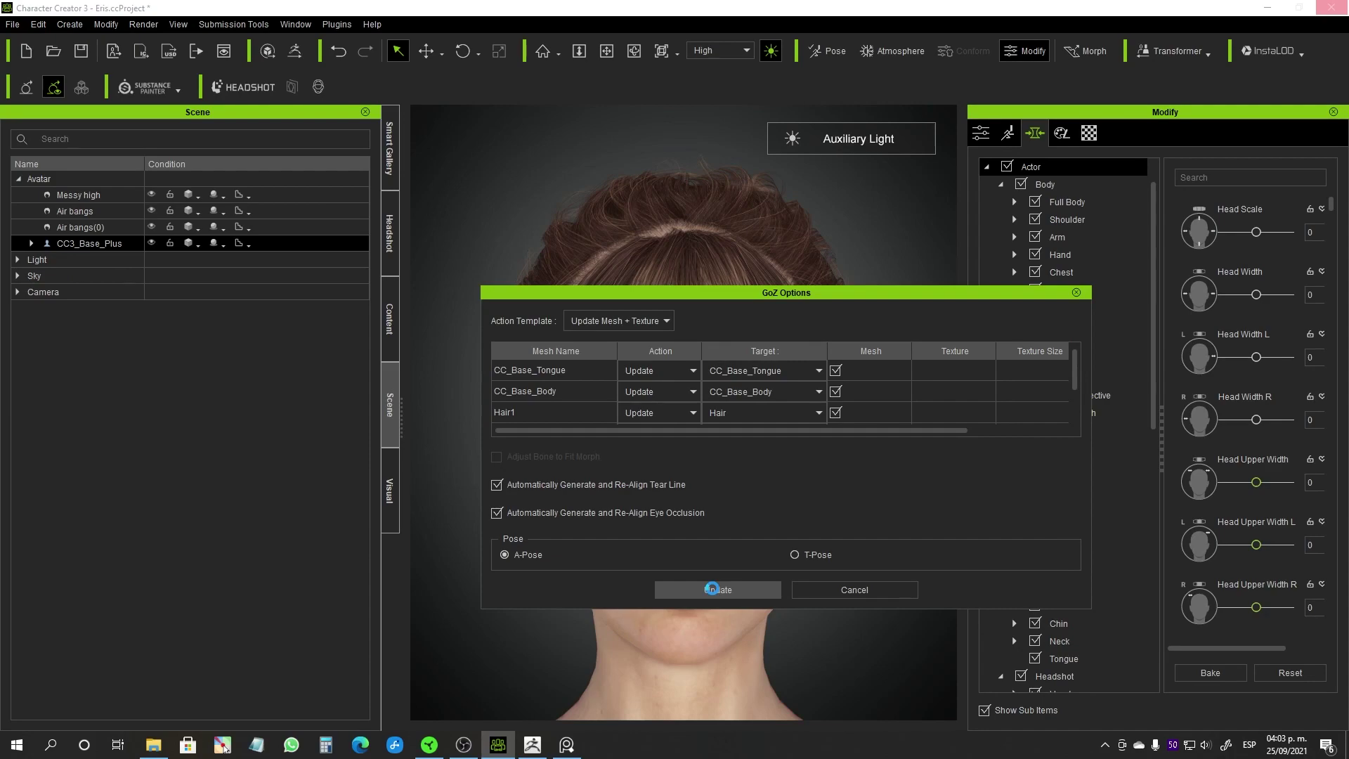
click(714, 589)
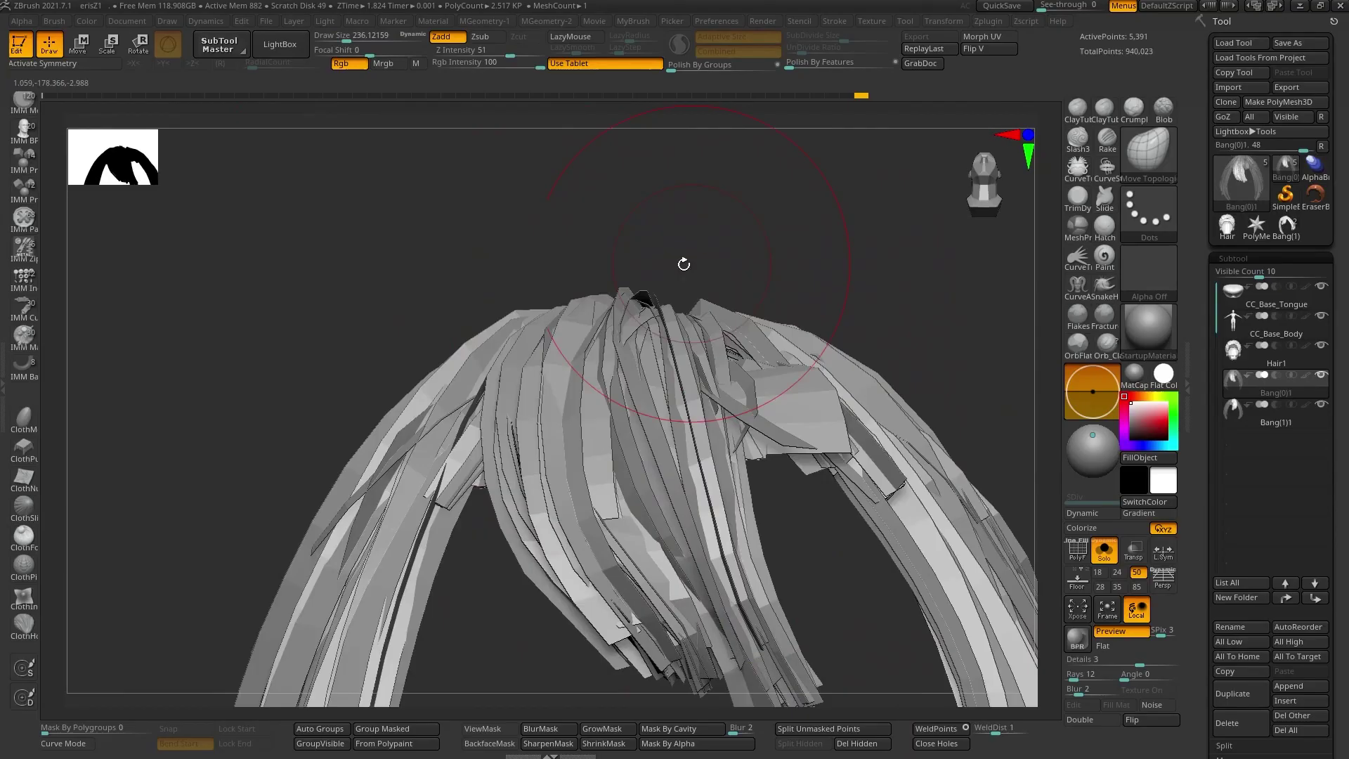
- Lower the Bang(1)1 piece slightly on the forehead with the Move gizmo
drag(683, 264, 641, 557)
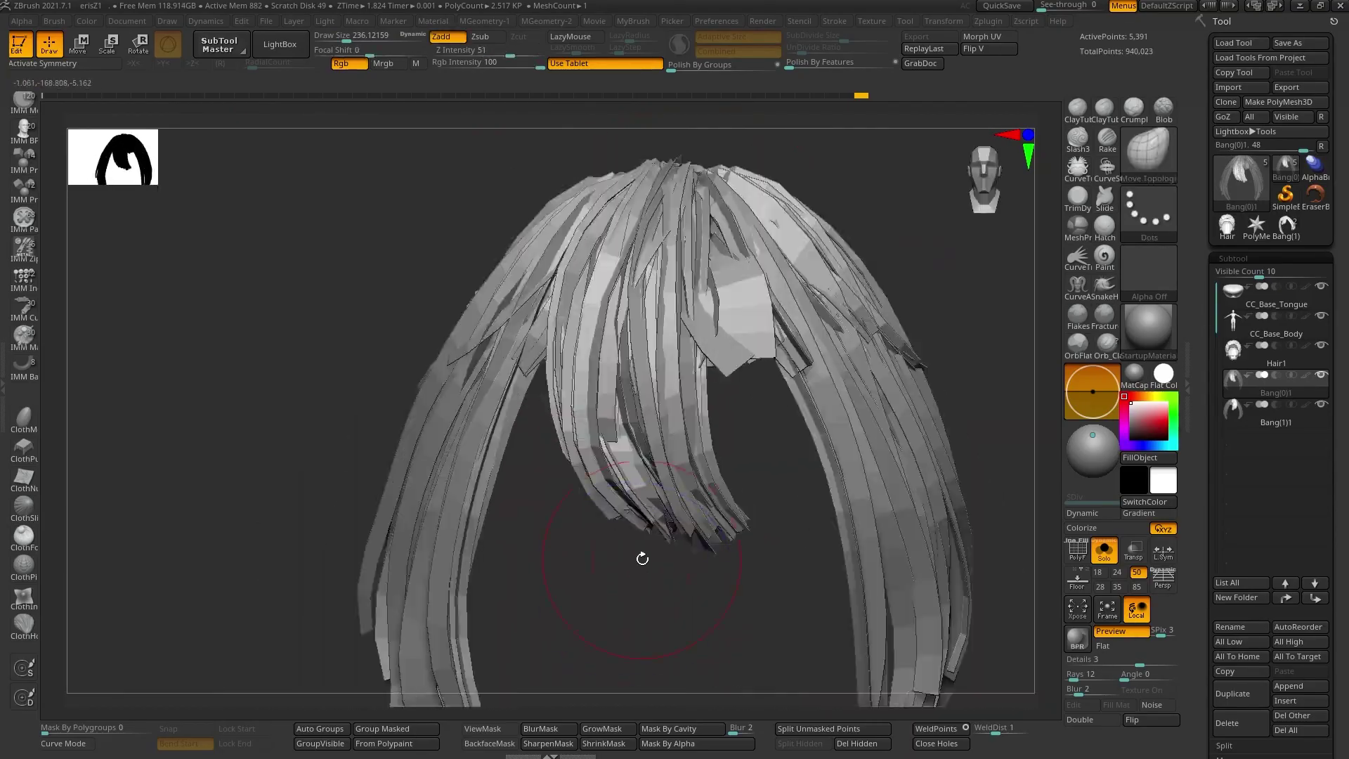
mouse_move(572, 361)
mouse_down()
mouse_move(630, 347)
mouse_move(640, 521)
mouse_up()
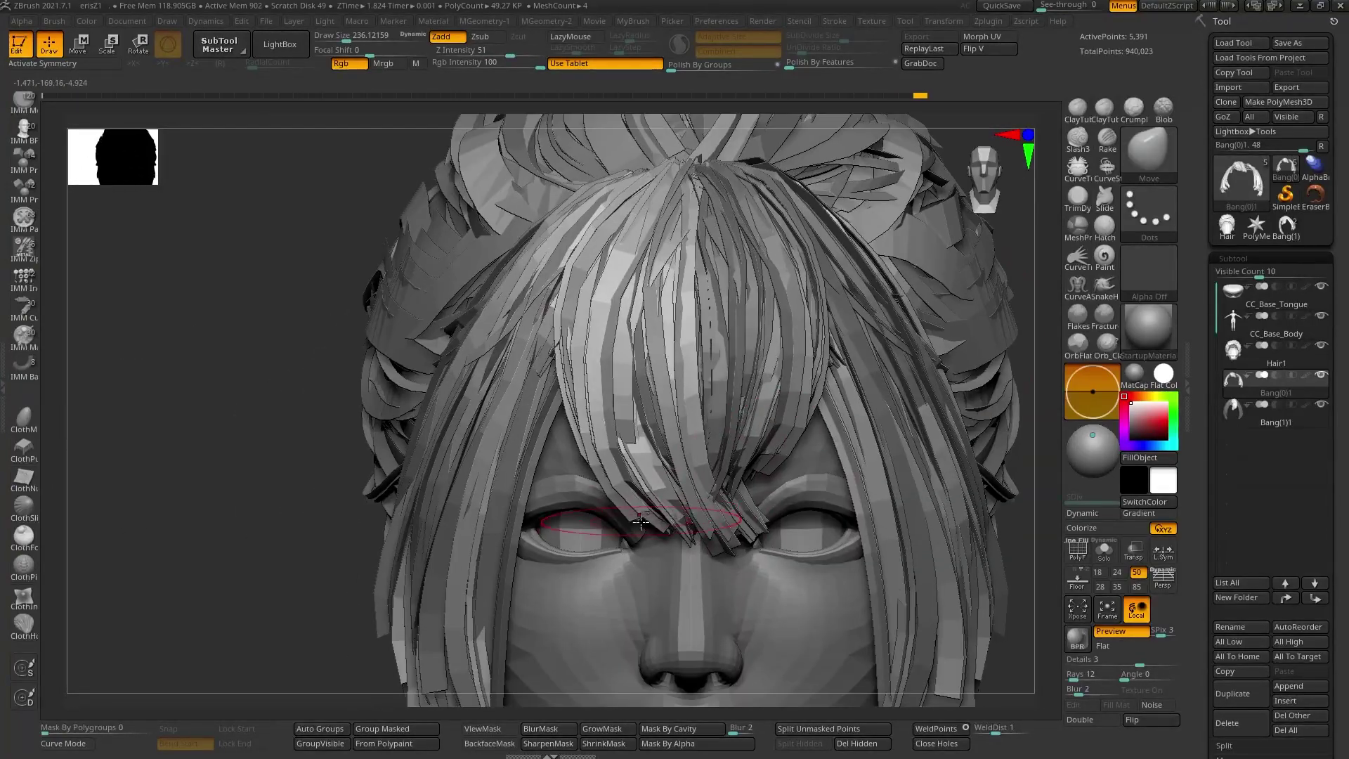
alt+click(756, 516)
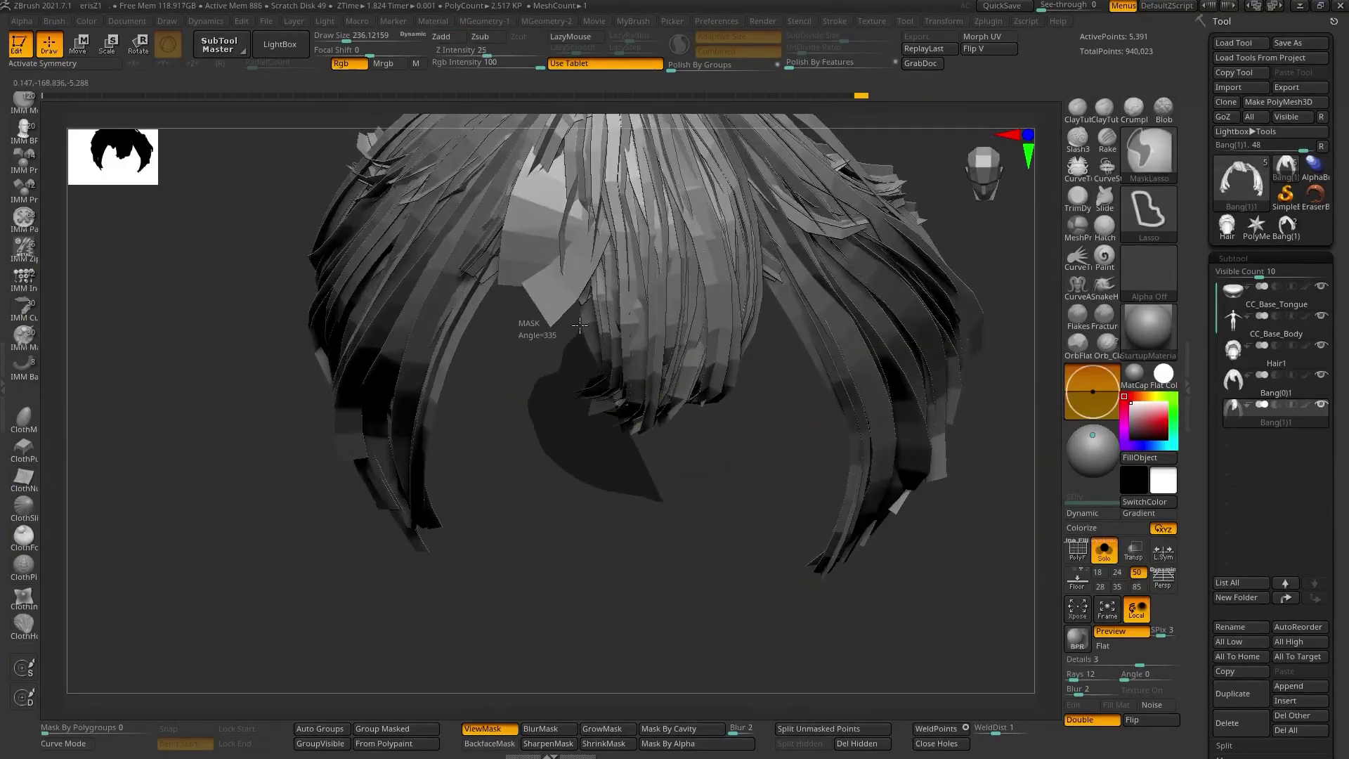
key(w)
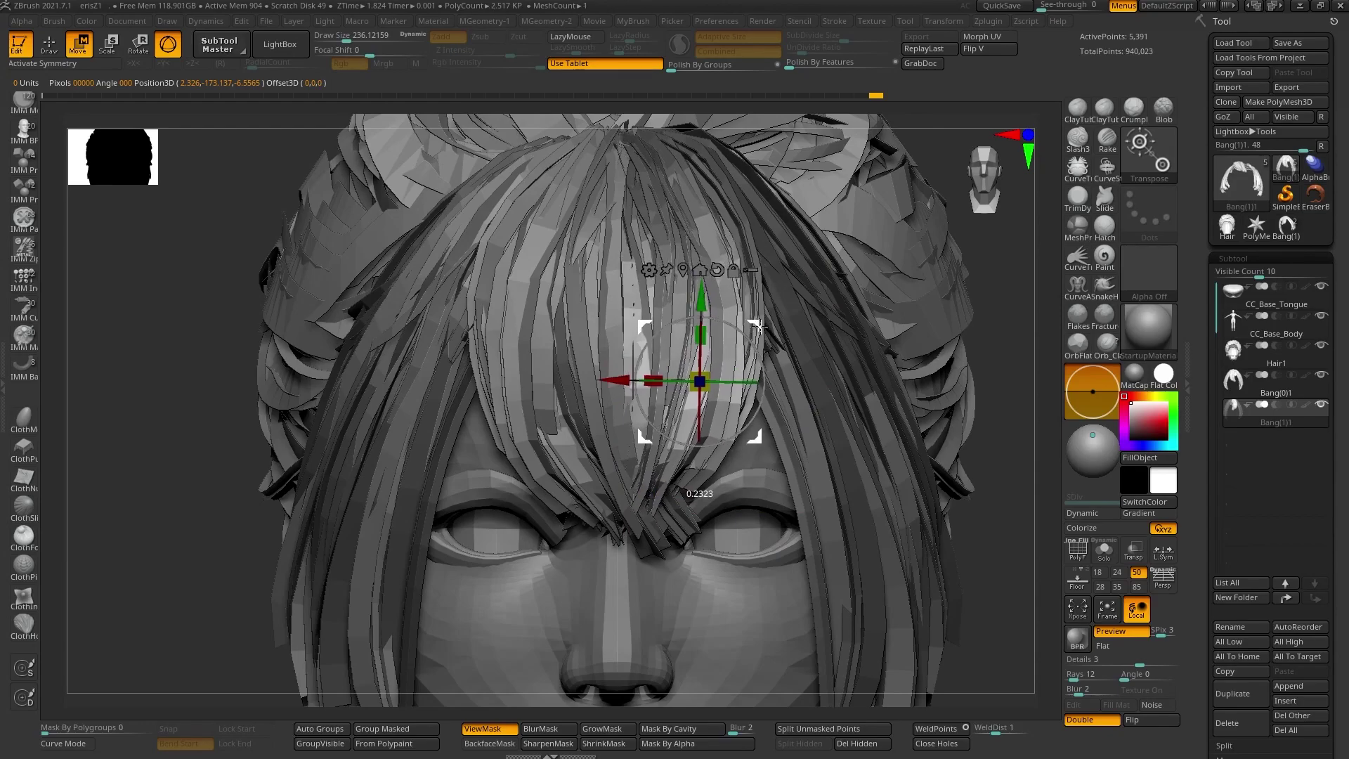
drag(758, 327, 751, 498)
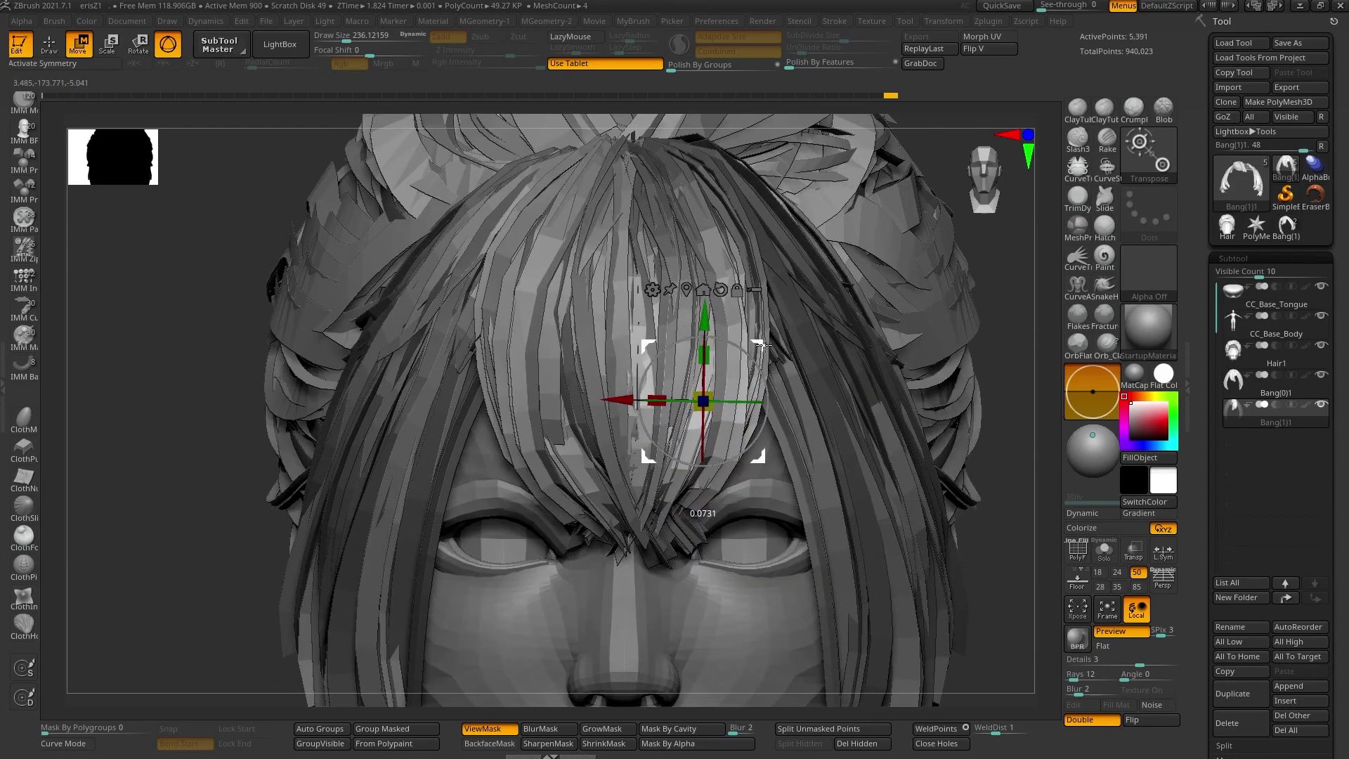
key(shift+s)
key(q)
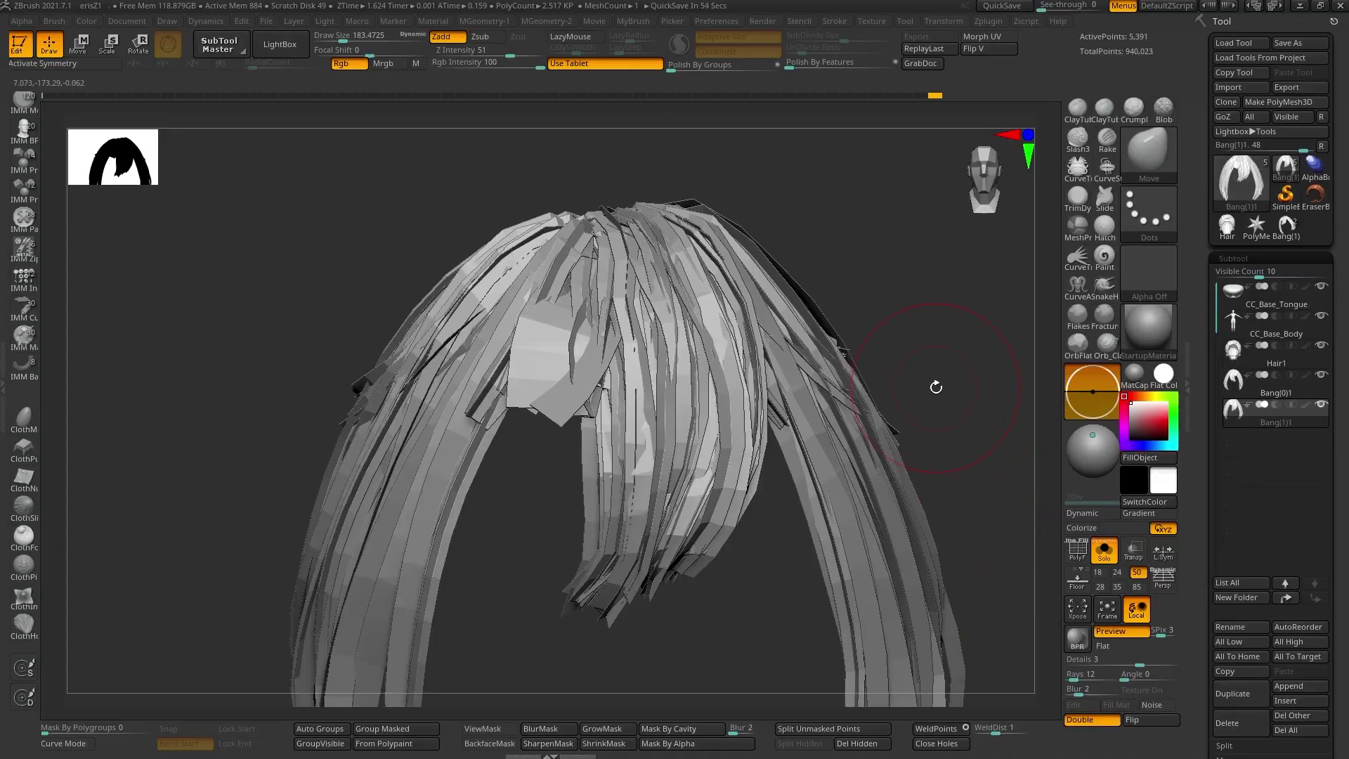
- Check the lowered bangs with and without the head, and choose the Move brush
key(shift+s)
mouse_move(936, 387)
mouse_down()
mouse_move(706, 371)
mouse_move(696, 298)
mouse_move(652, 349)
mouse_move(695, 566)
mouse_up()
key(shift+s)
key(f)
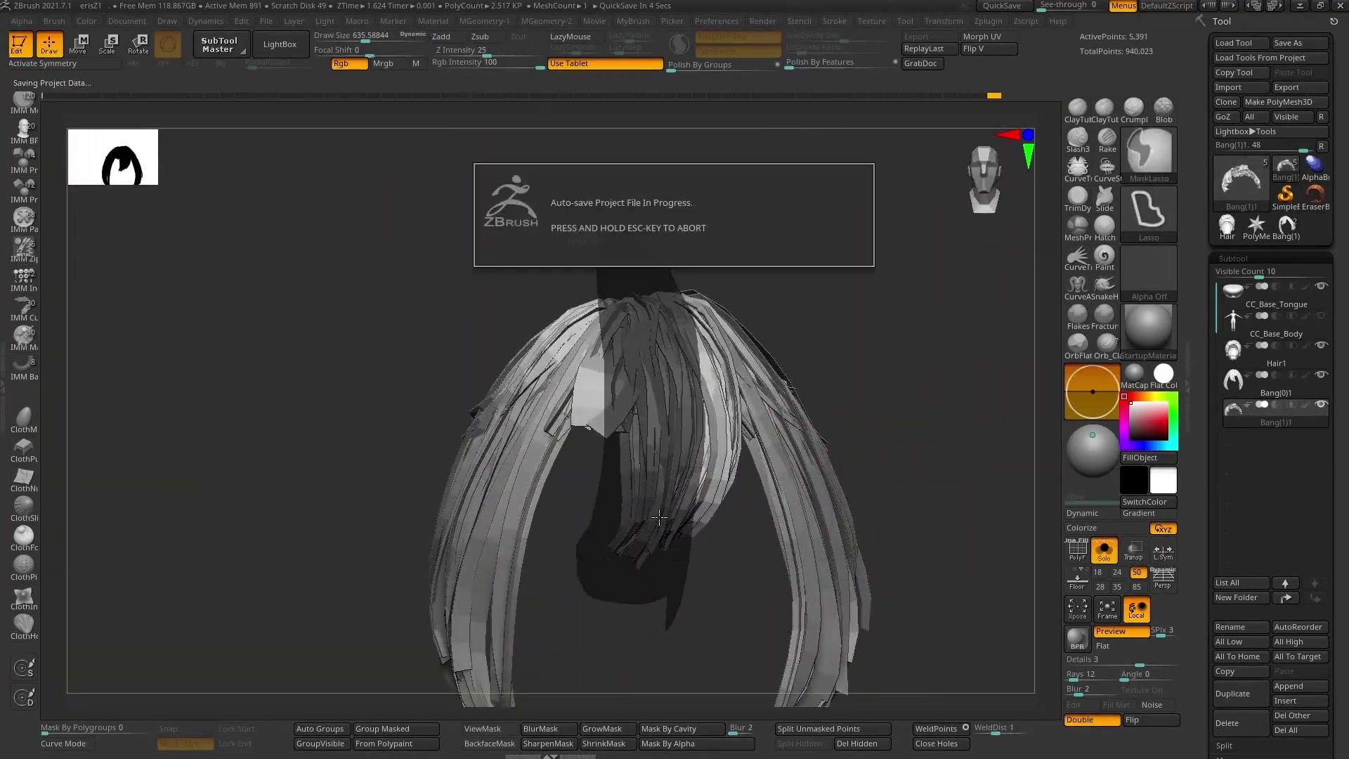
mouse_move(659, 516)
mouse_down()
mouse_move(559, 579)
mouse_move(691, 439)
mouse_up()
mouse_move(638, 486)
mouse_down()
mouse_move(769, 301)
mouse_move(695, 491)
mouse_up()
key(b)
key(m)
key(v)
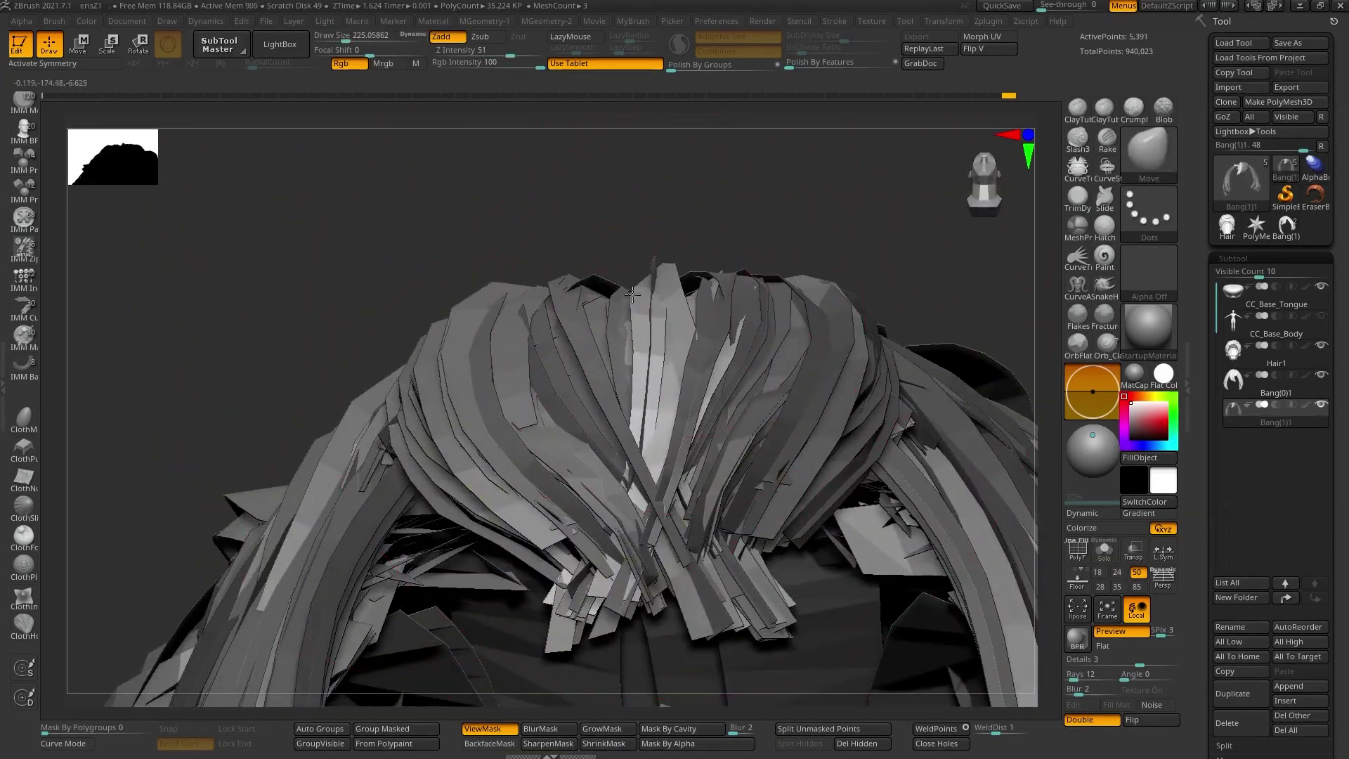
- Switch to Bang(0)1 with an enlarged Move Topological brush, then GoZ the hair to Character Creator
key(Up)
key(f)
mouse_move(651, 293)
mouse_down()
mouse_move(708, 631)
mouse_move(677, 376)
mouse_move(602, 480)
mouse_move(706, 513)
mouse_up()
key(b)
key(m)
key(t)
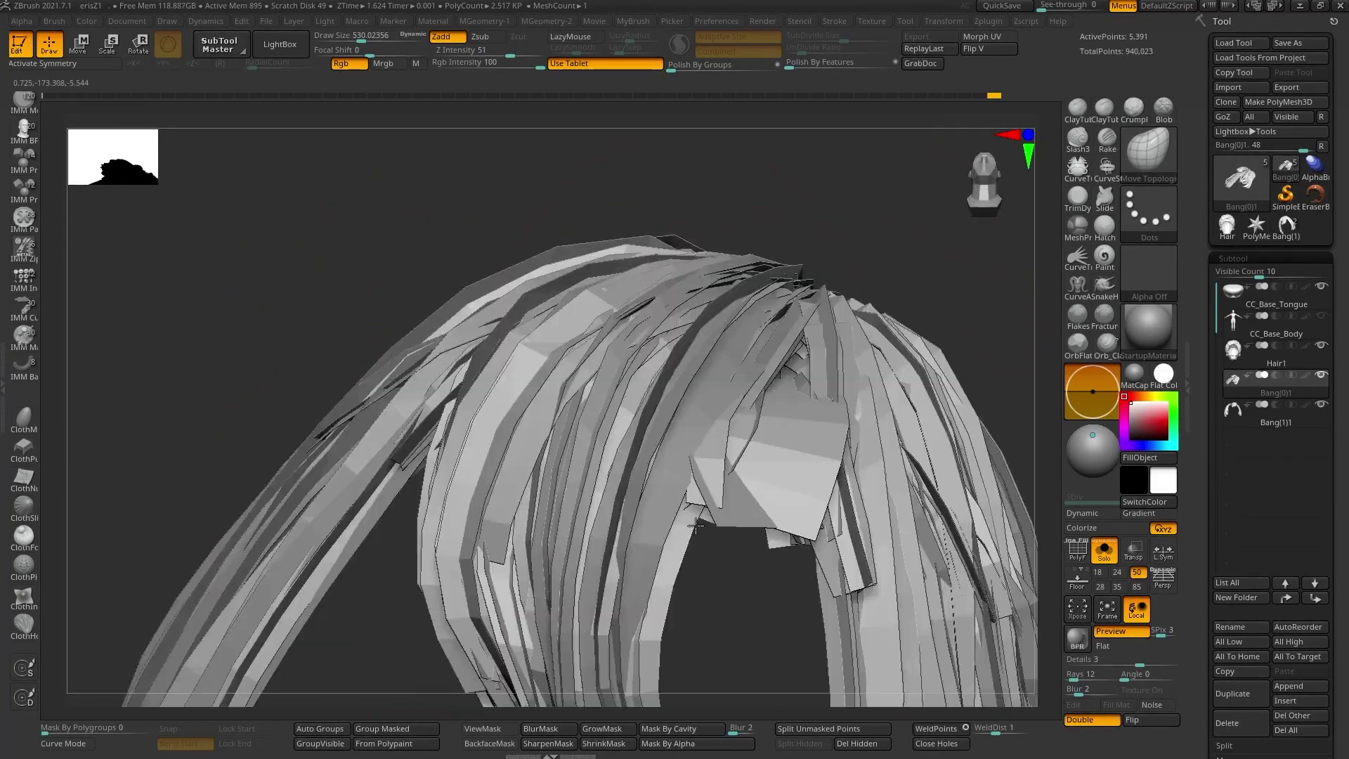
key(ctrl+g)
- Accept the hair update and undo the two earlier parting adjustments of Air bangs(1)
key(Return)
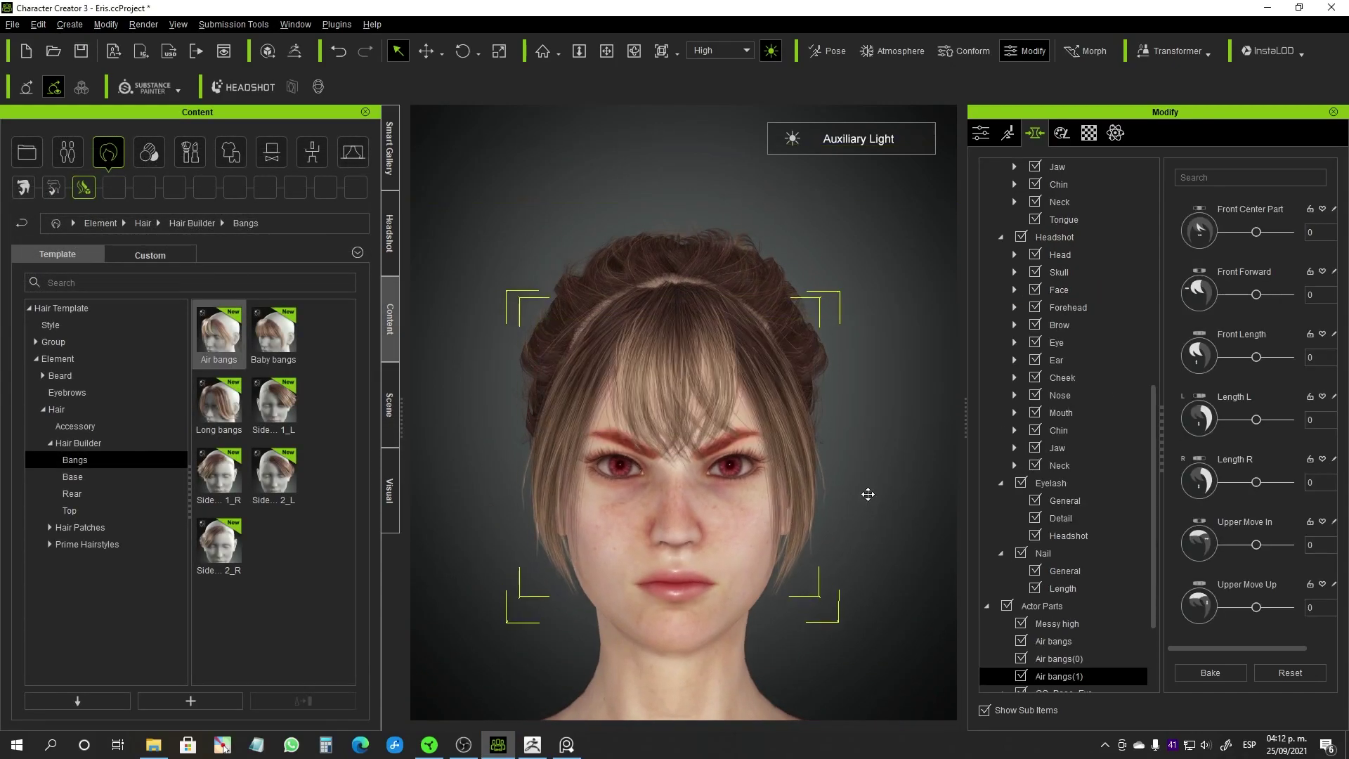
scroll(1088, 632, down, 1)
click(1088, 626)
key(ctrl+z)
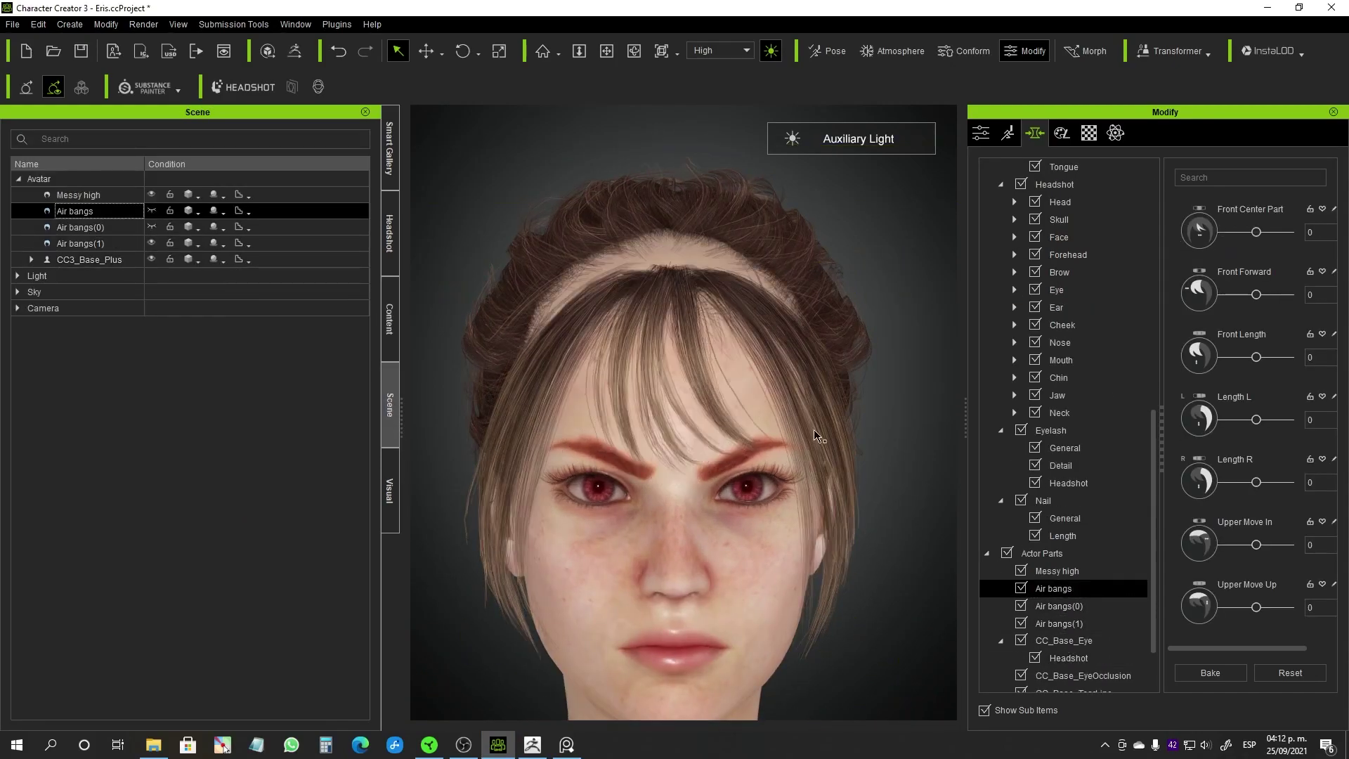
key(ctrl+z)
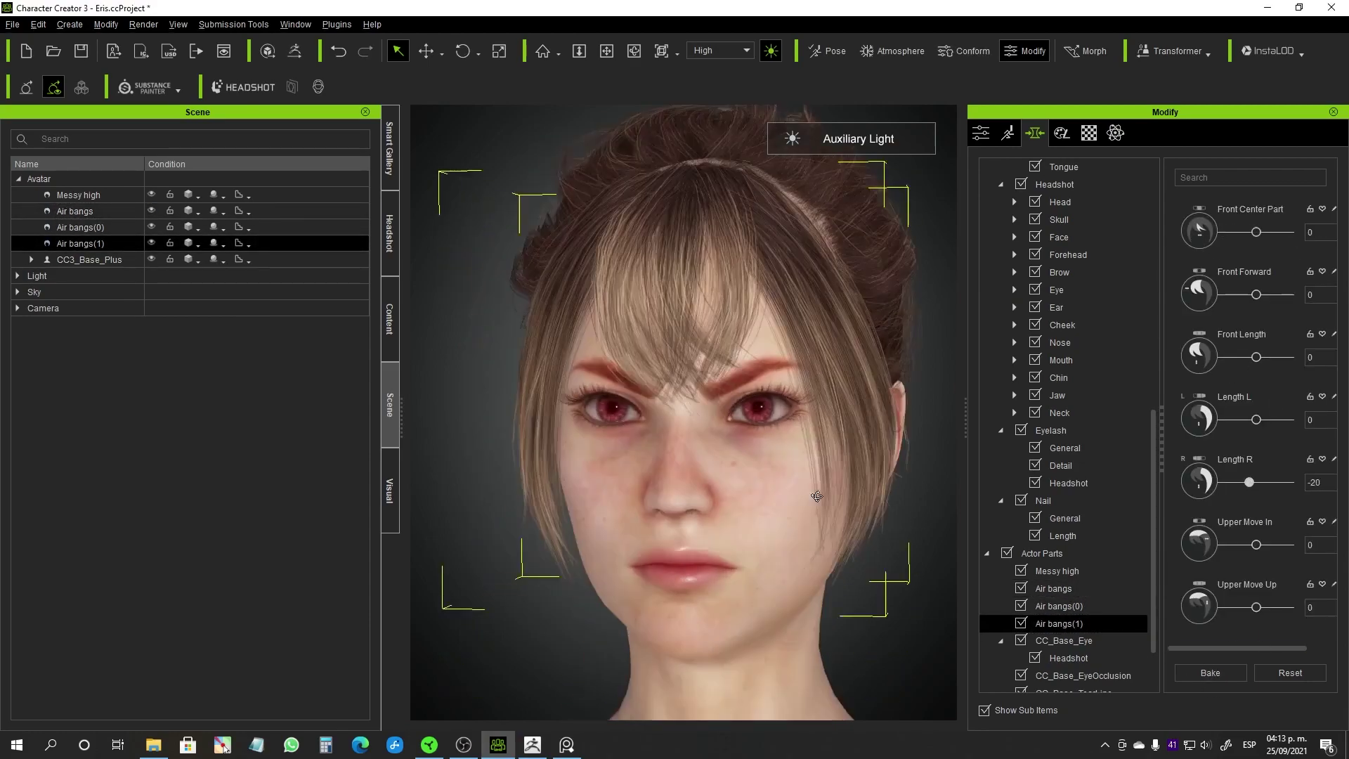
- Shorten Length R, lower Upper Move Up, lengthen Front Length, bake, and GoZ to ZBrush
drag(1255, 482, 1248, 482)
drag(1255, 607, 1229, 605)
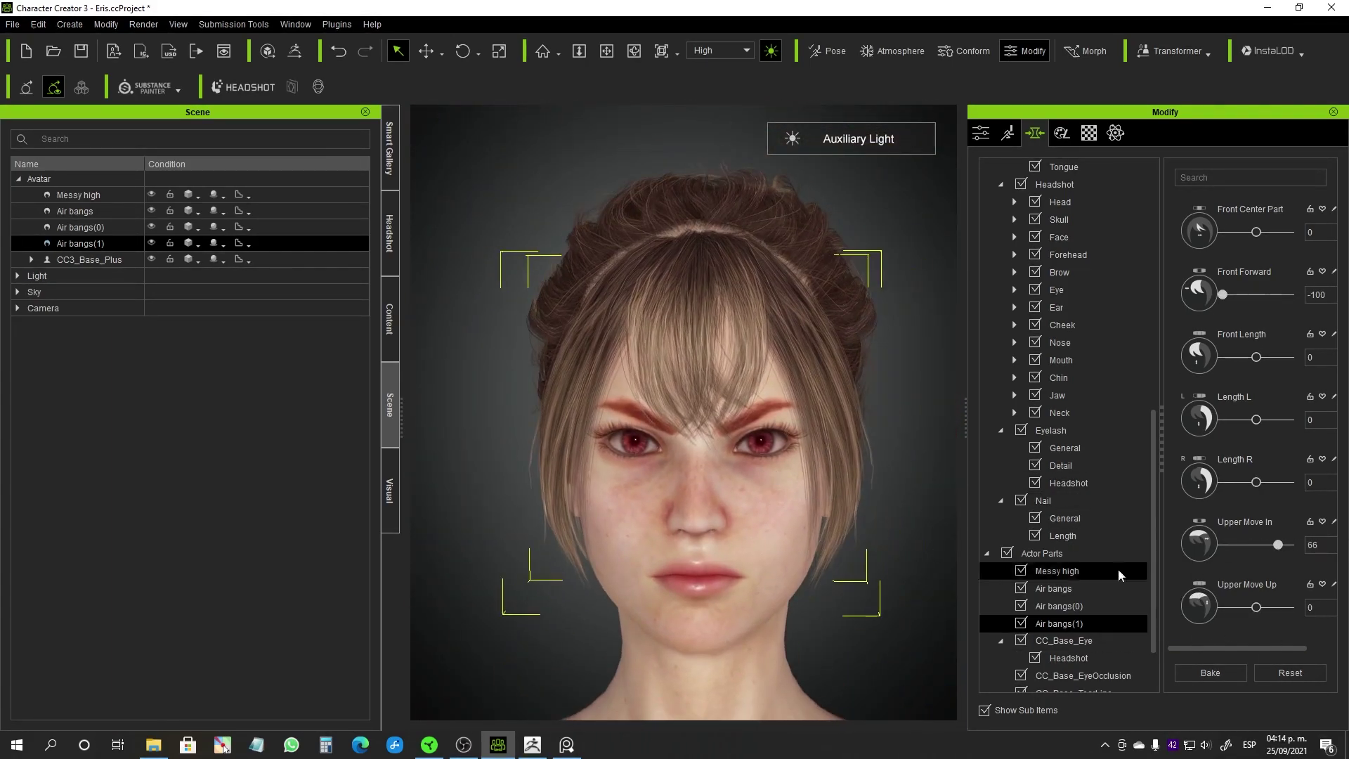
drag(1240, 358, 1276, 358)
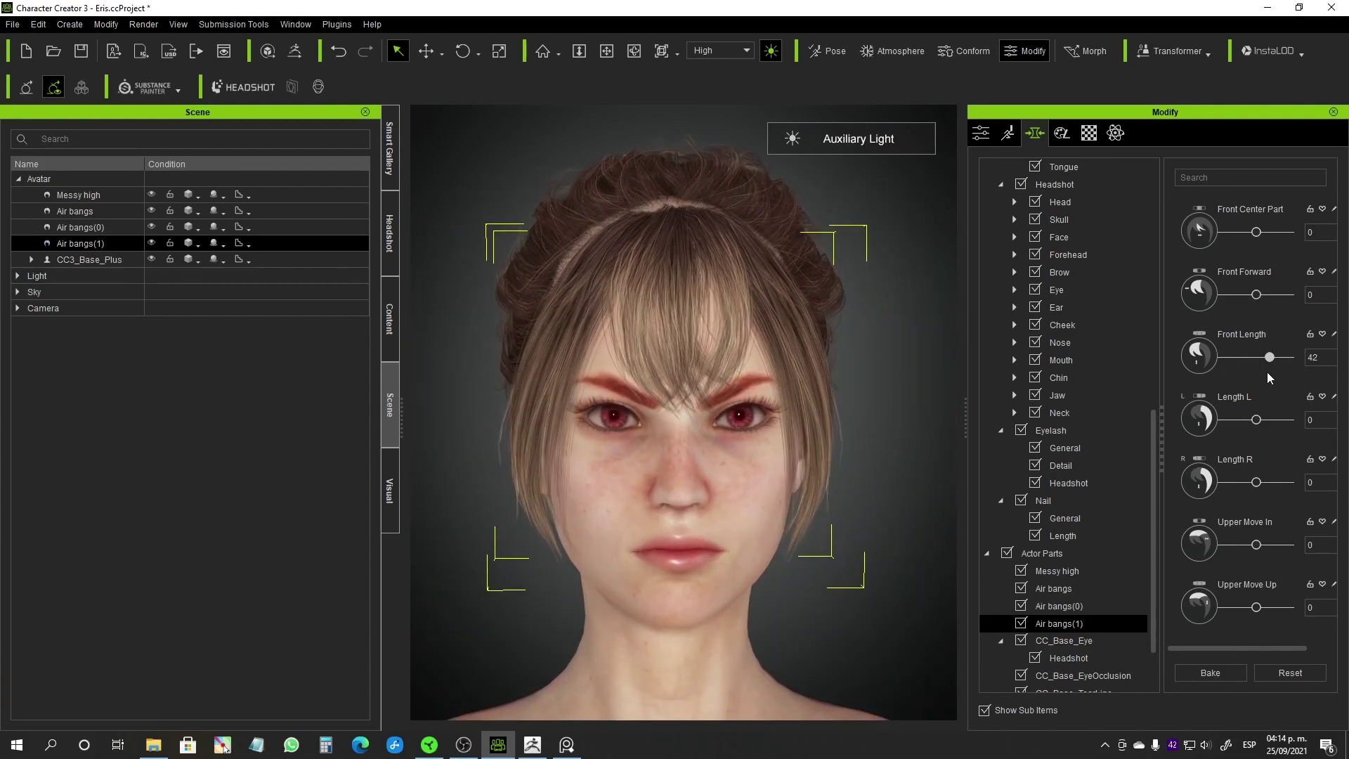
click(1209, 672)
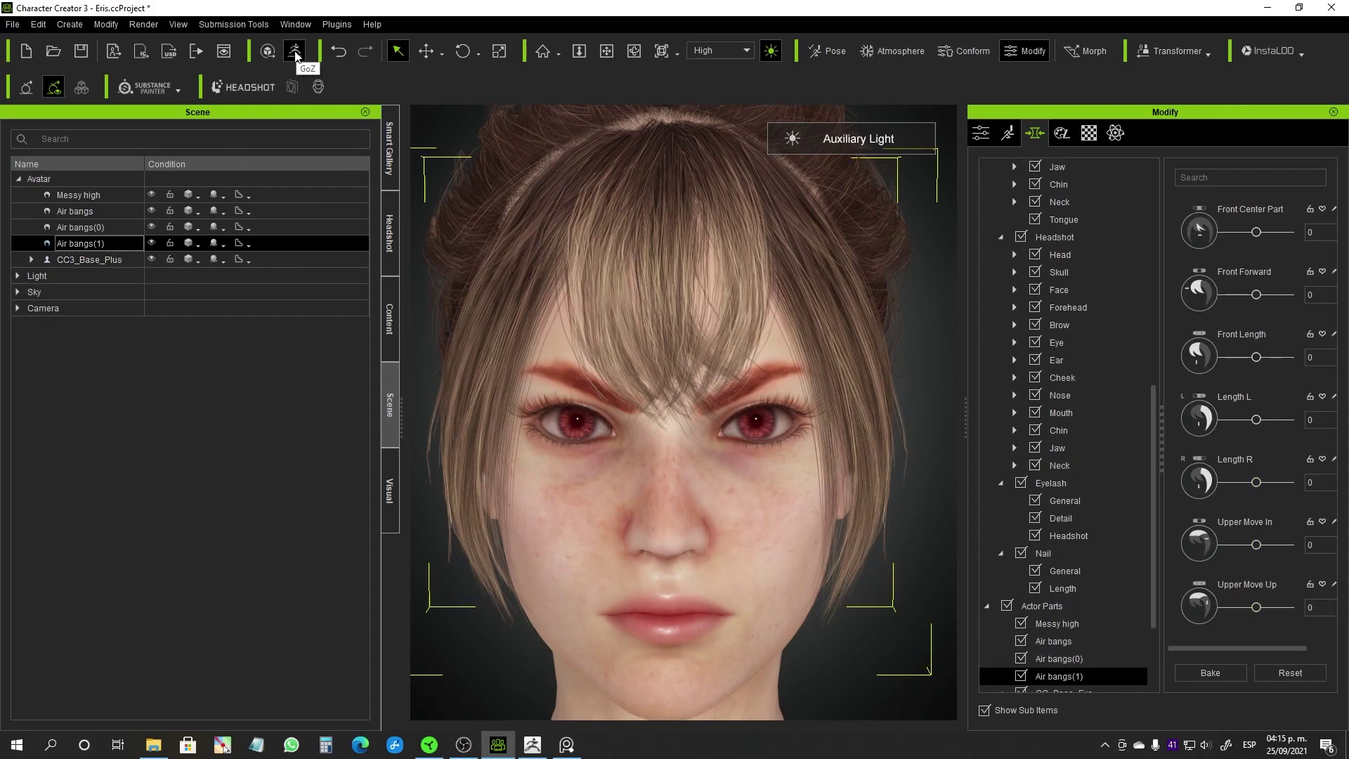
click(295, 56)
- Load the imported Bang(2)1 tool, rotate it into place while soloed, then show all pieces
click(602, 567)
click(1289, 229)
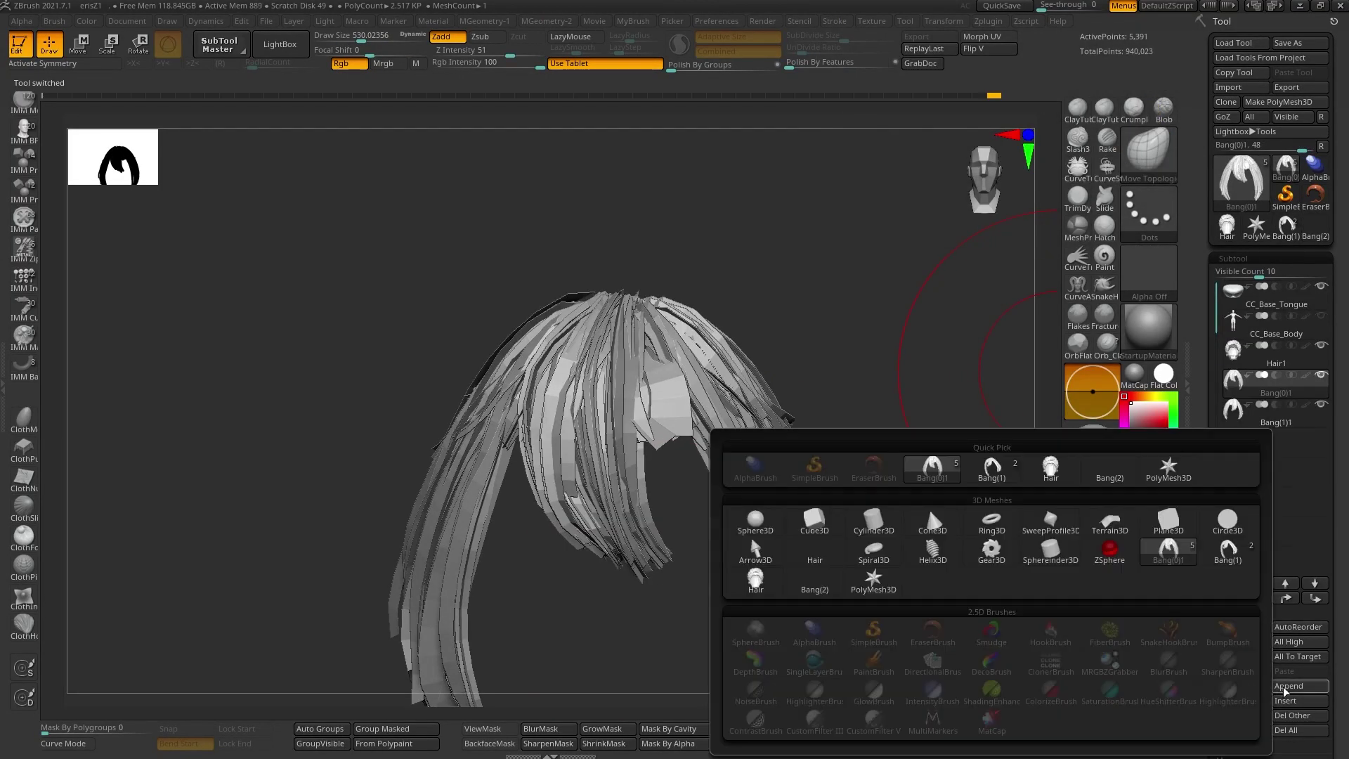
click(926, 504)
click(1103, 551)
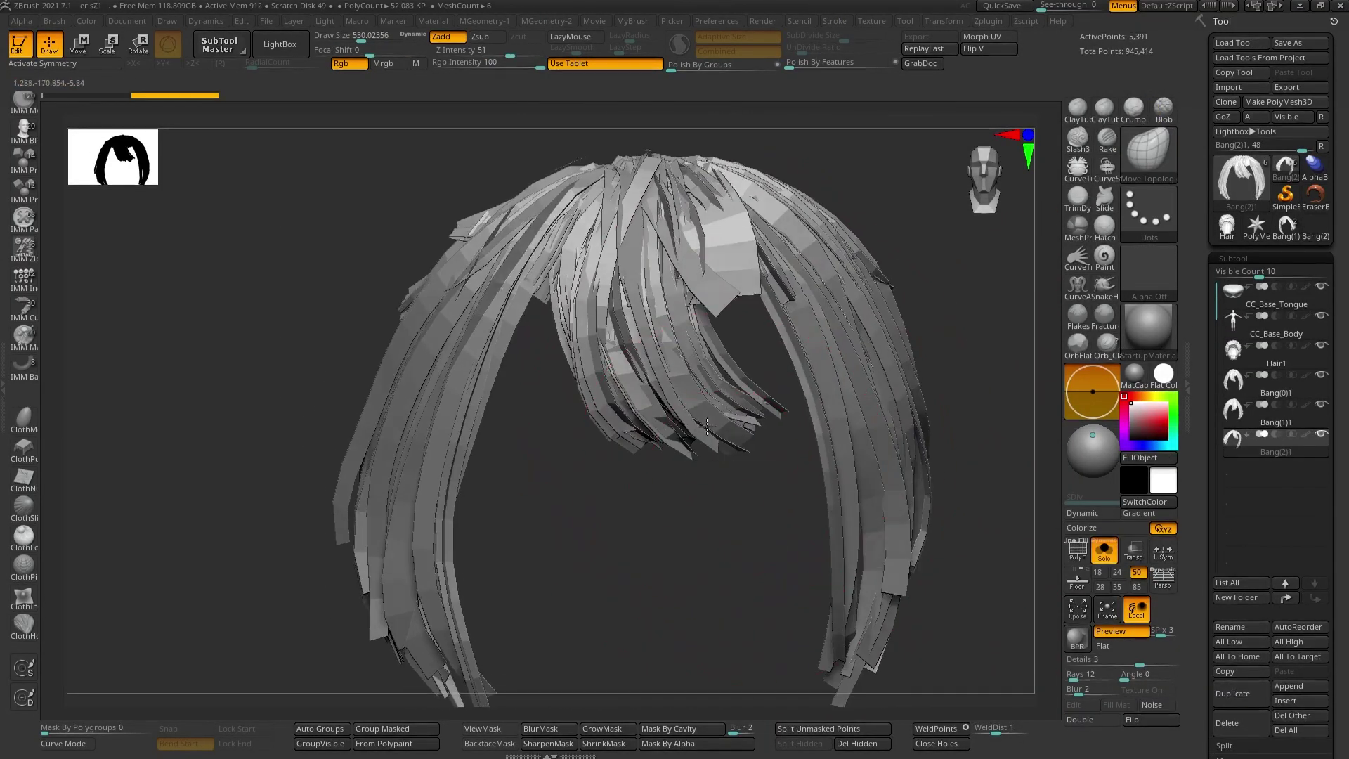
mouse_move(798, 482)
mouse_down()
mouse_move(745, 462)
mouse_move(724, 492)
mouse_move(726, 536)
mouse_up()
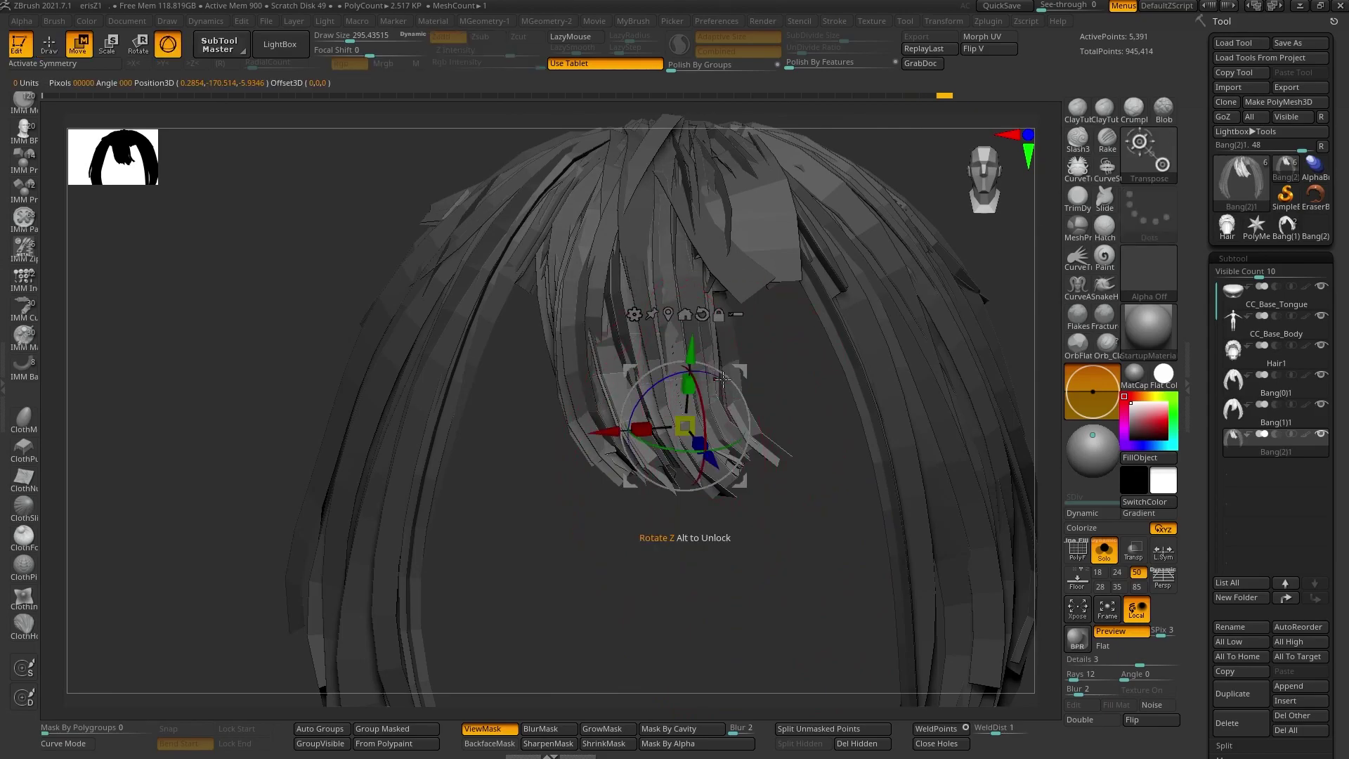
click(1104, 551)
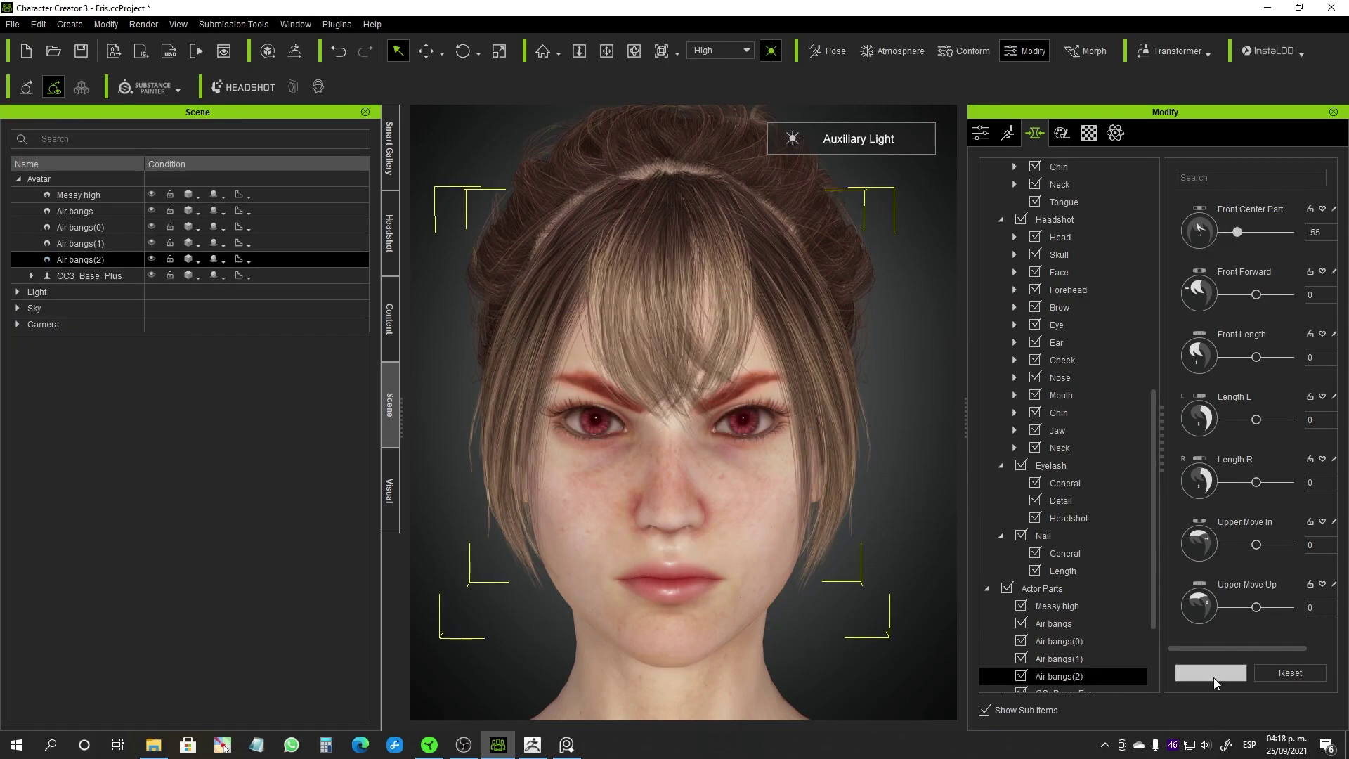
click(152, 228)
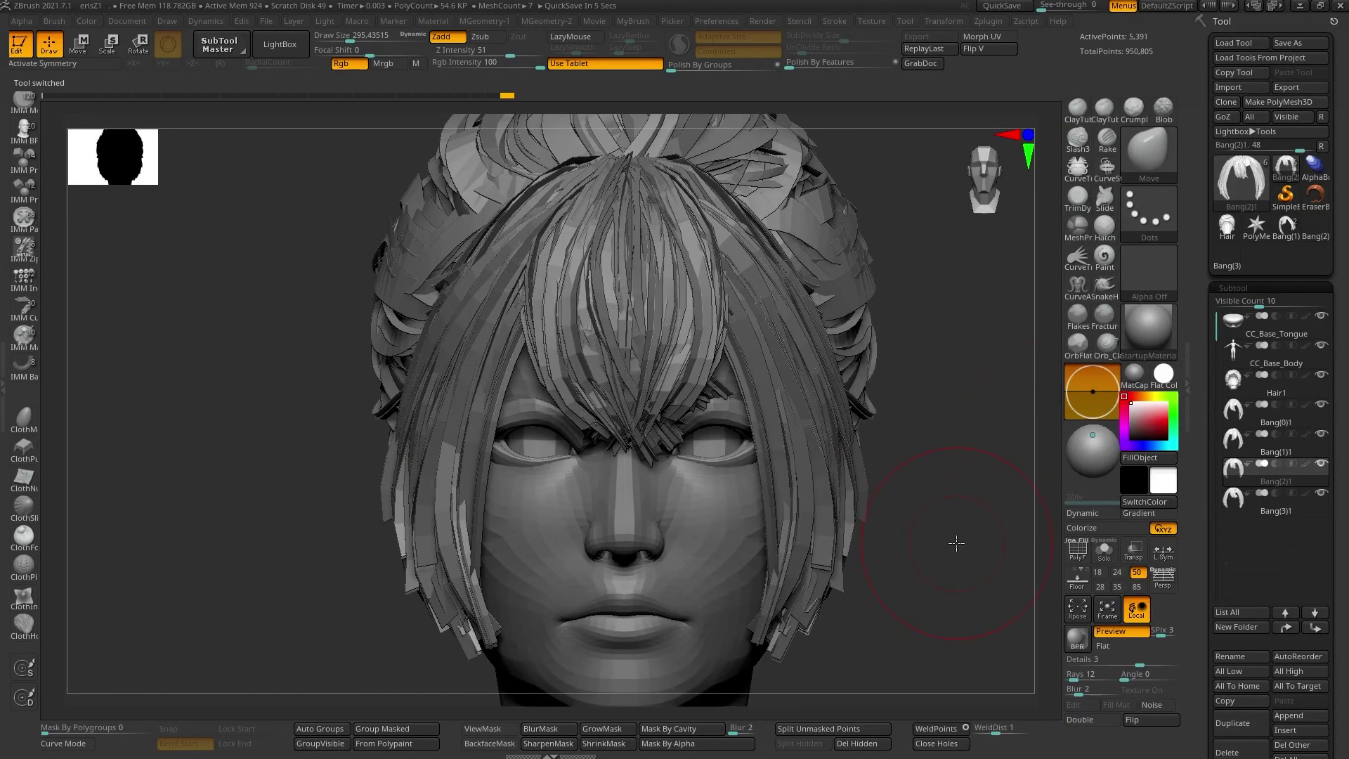
- Solo Bang(3)1, flip it left to right, and shape its strands across the forehead
click(1104, 551)
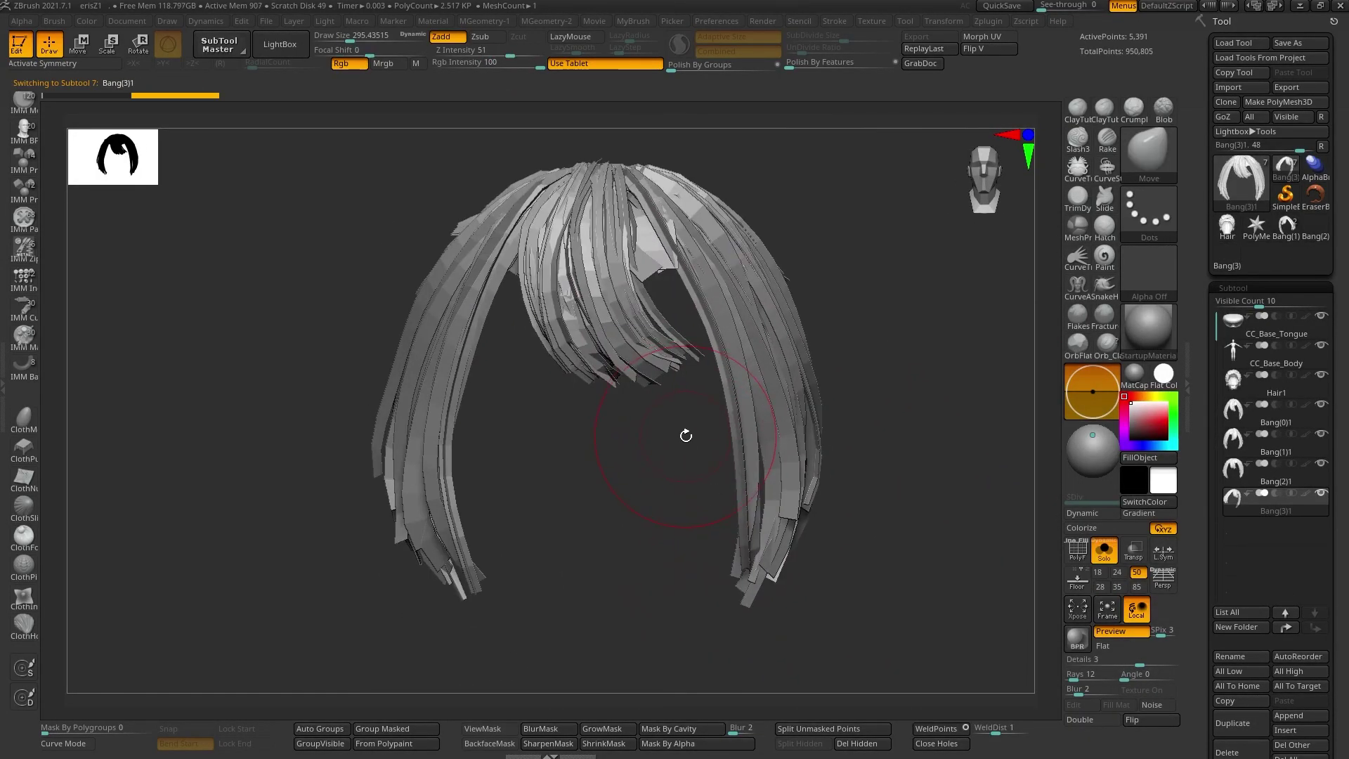
click(871, 460)
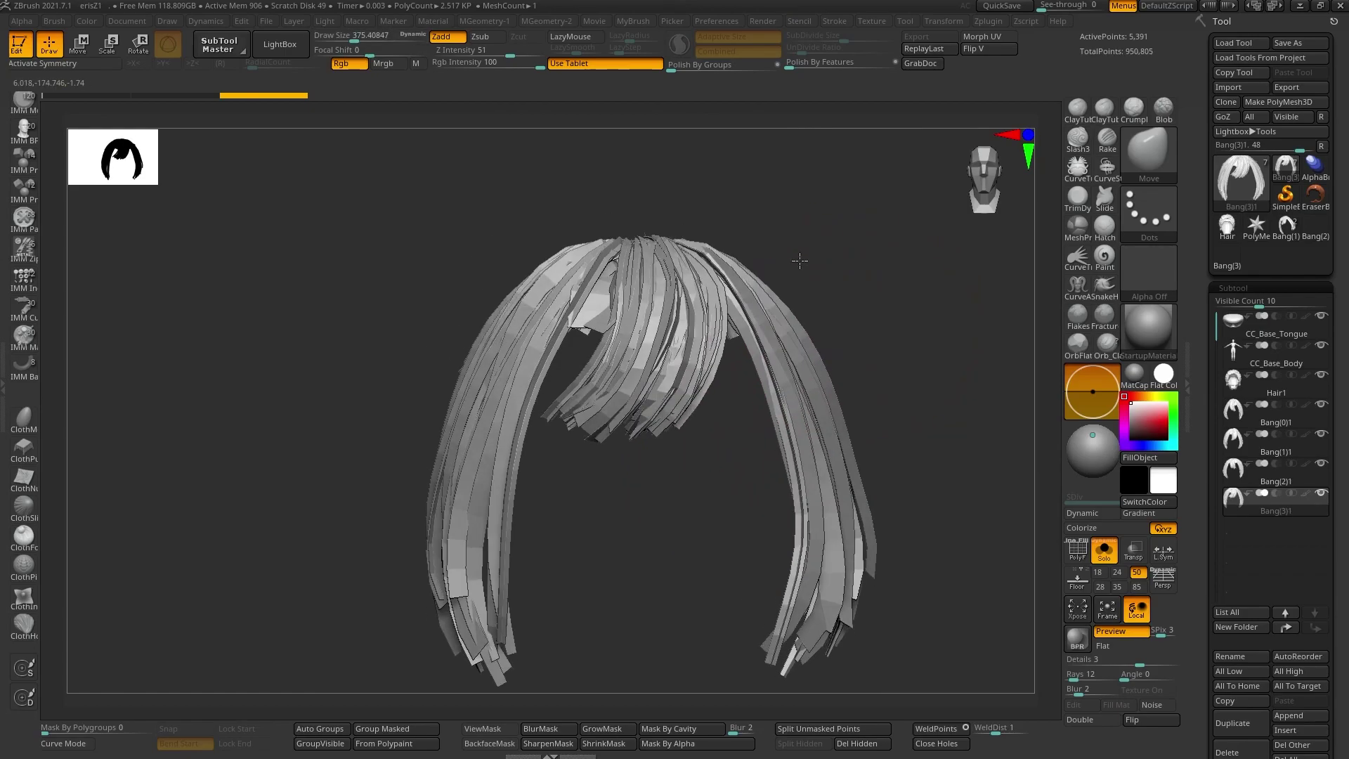
drag(762, 467, 647, 513)
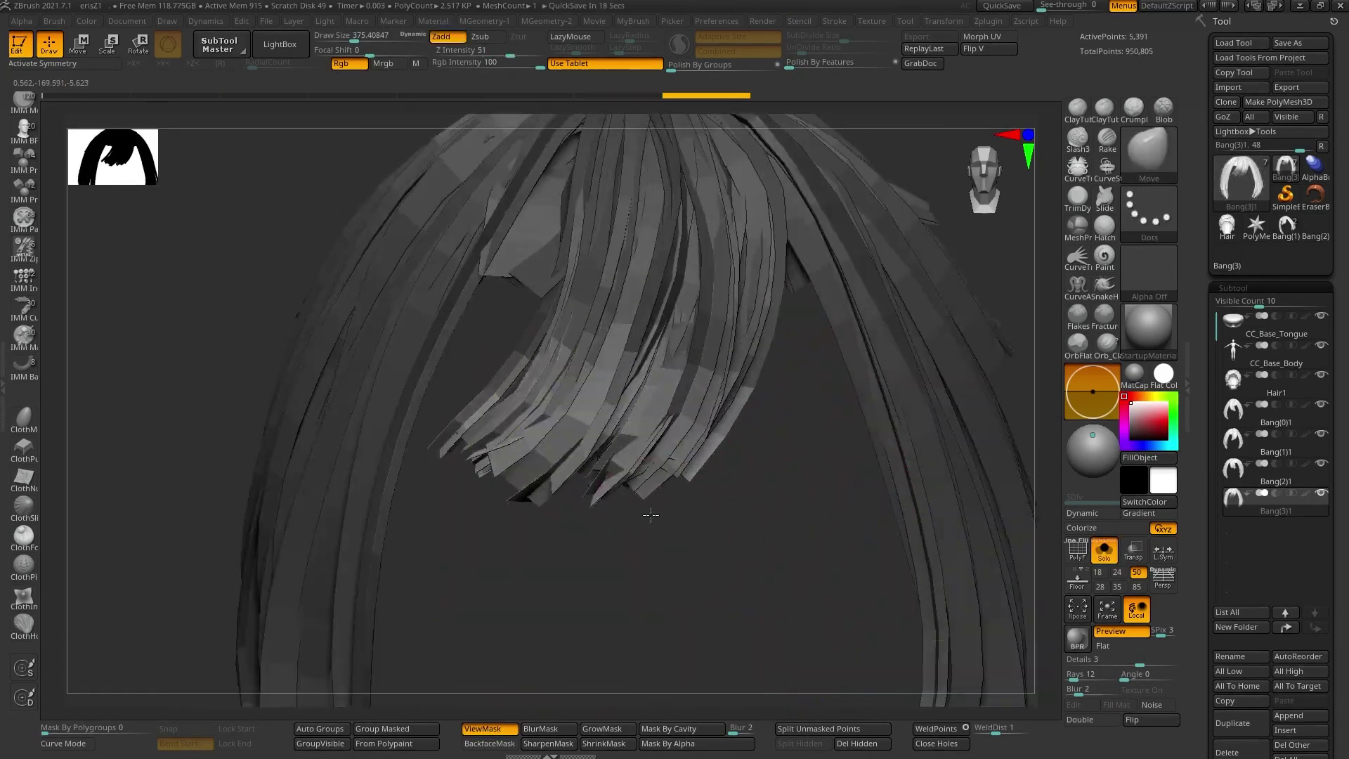
key(w)
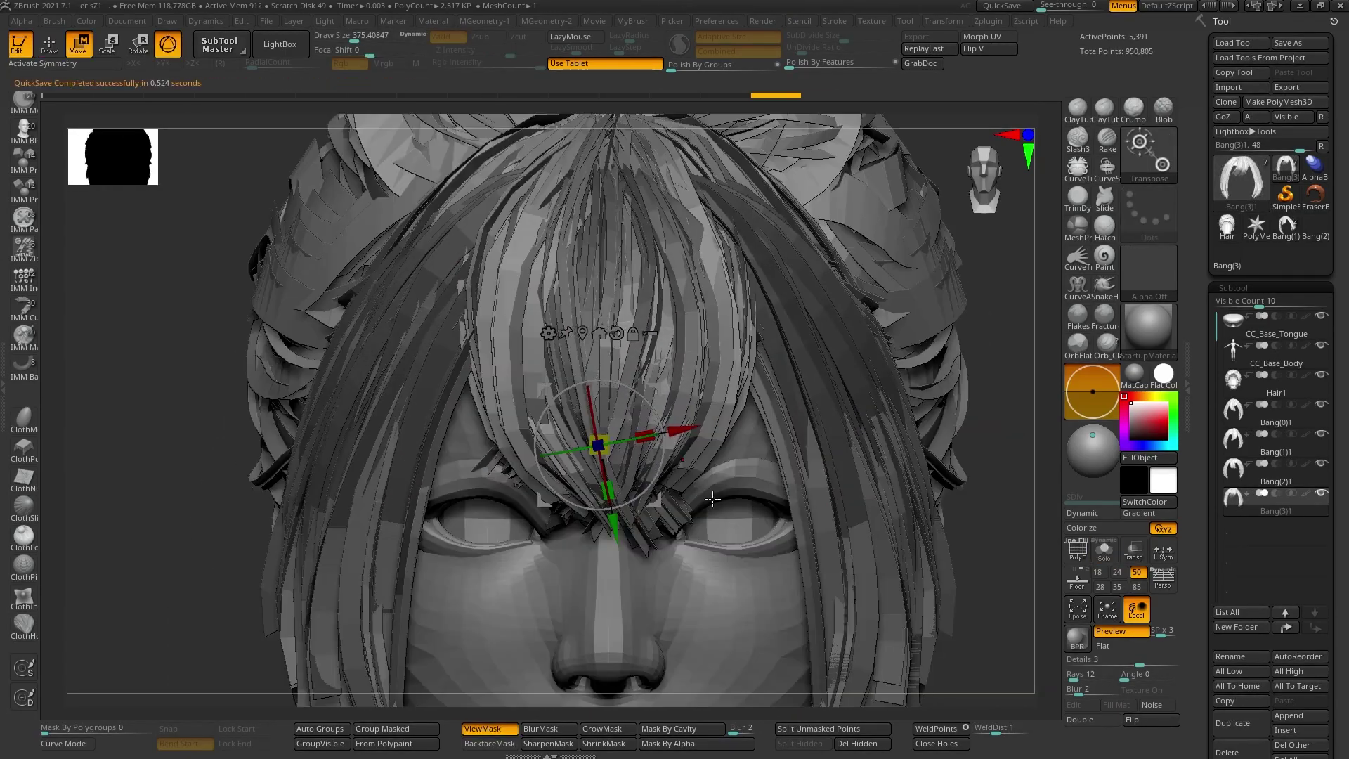
key(q)
right_drag(629, 401, 666, 483)
mouse_move(497, 514)
right_down()
mouse_move(640, 596)
mouse_move(647, 362)
mouse_move(666, 439)
mouse_move(598, 535)
right_up()
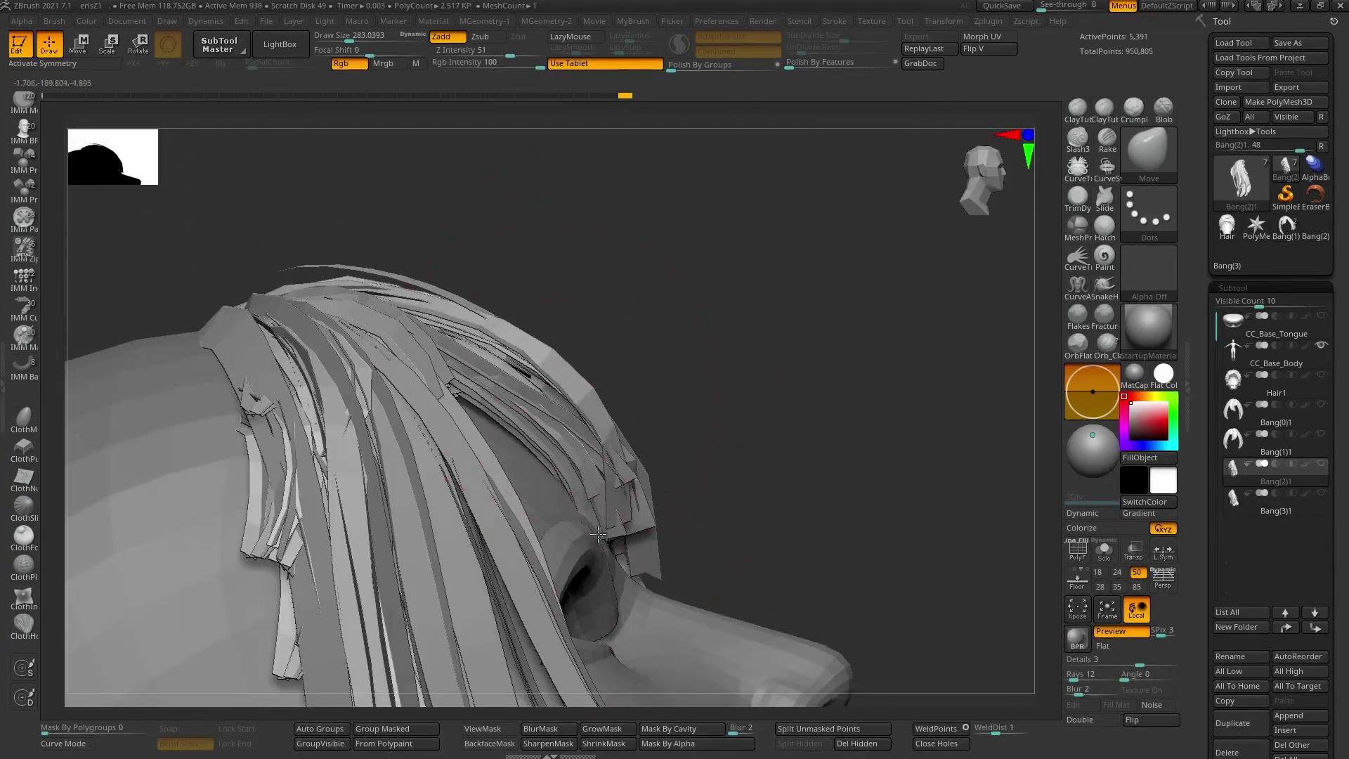
right_drag(580, 360, 700, 431)
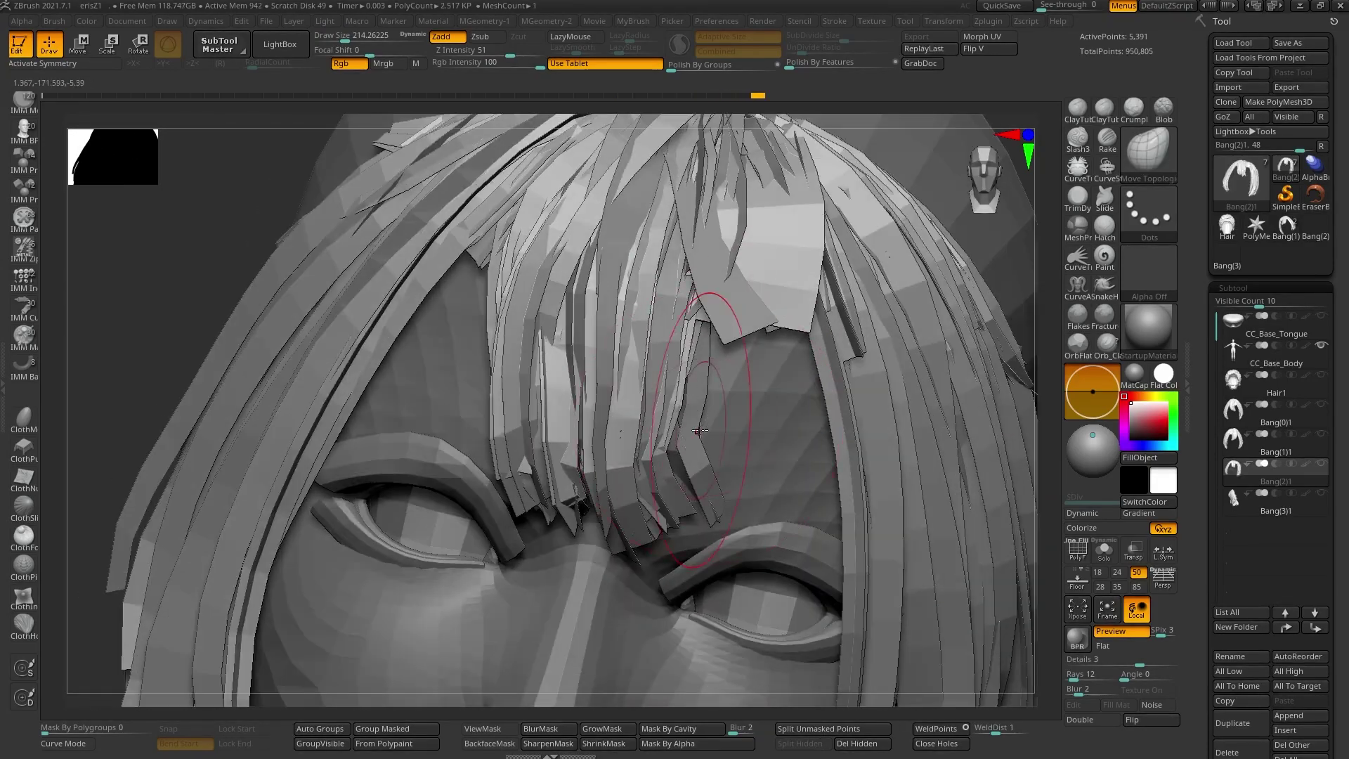
right_drag(676, 387, 715, 424)
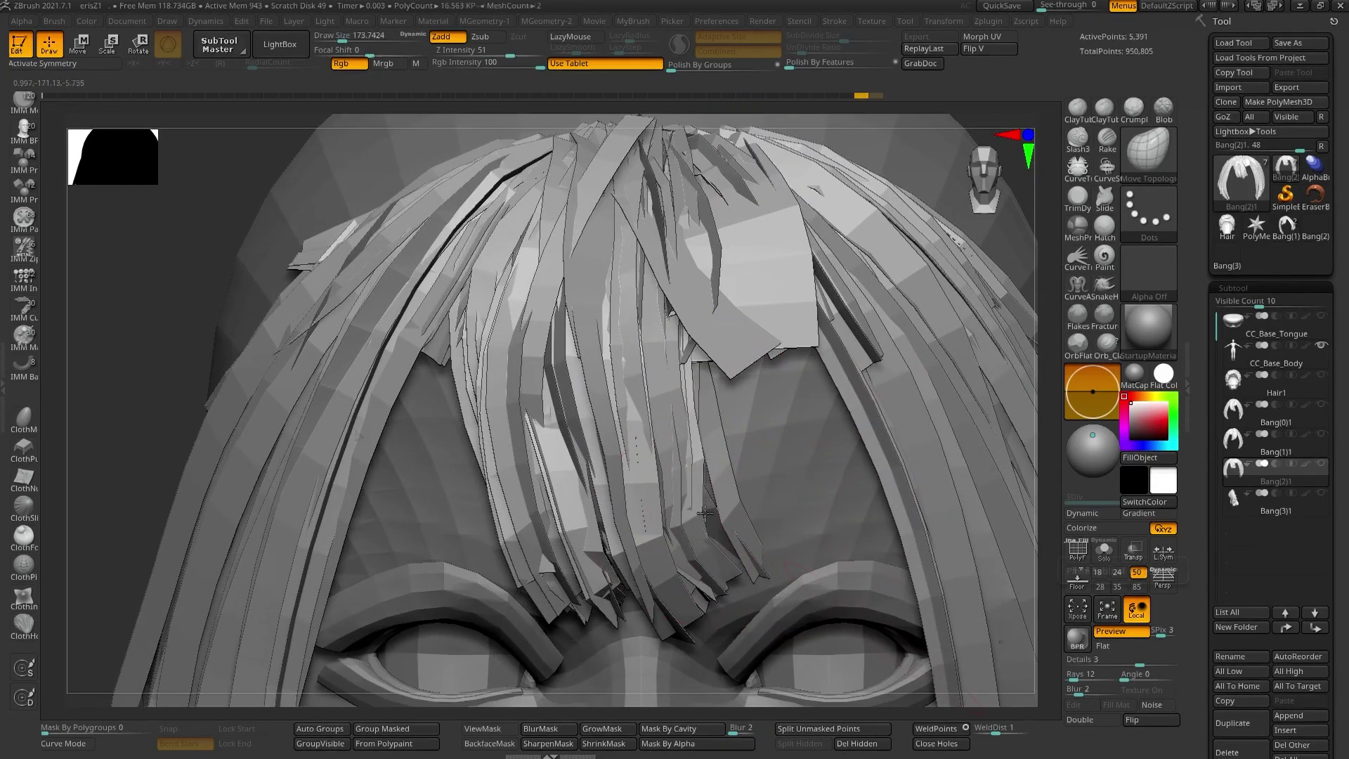
key(s)
right_drag(743, 525, 809, 494)
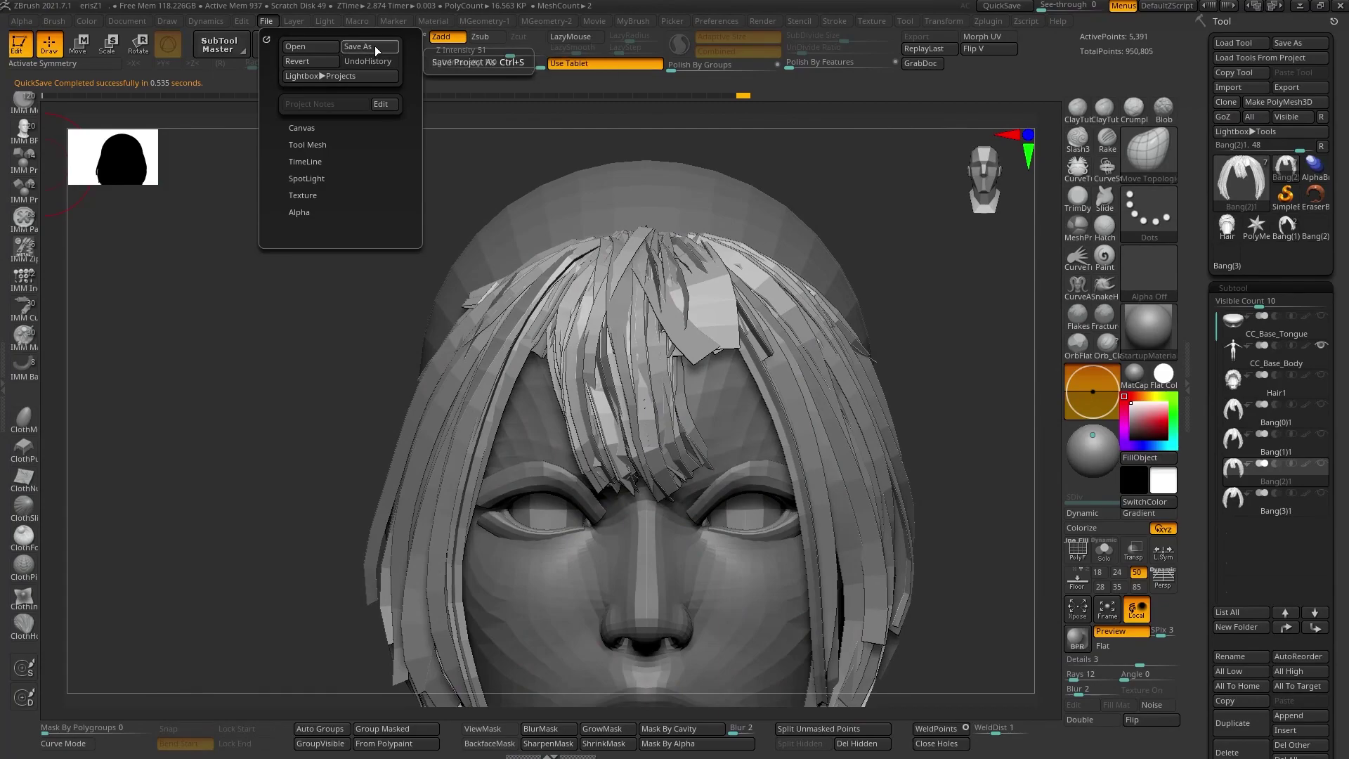
- Save the ZBrush project, check the GoZ files folder, and send the Hair ribbon to ZBrush
click(369, 46)
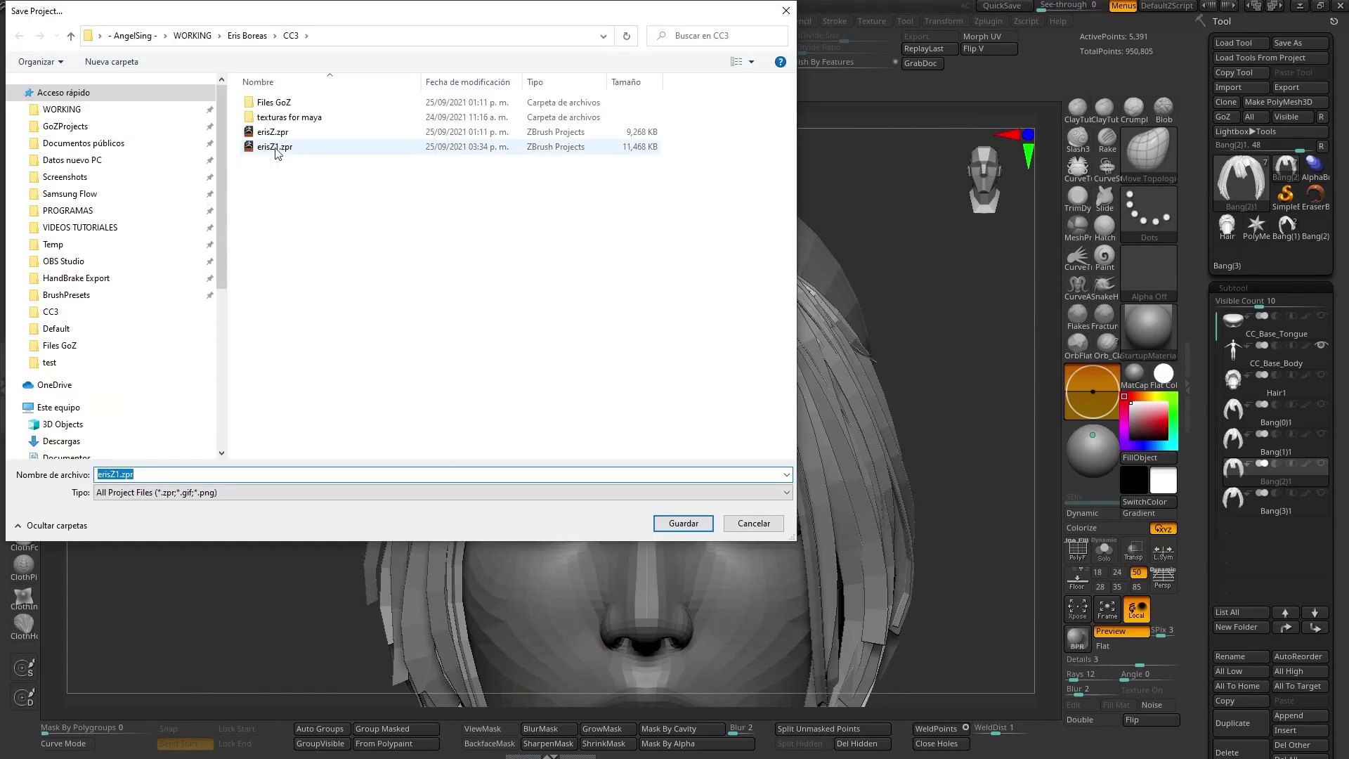
key(Return)
key(alt+Tab)
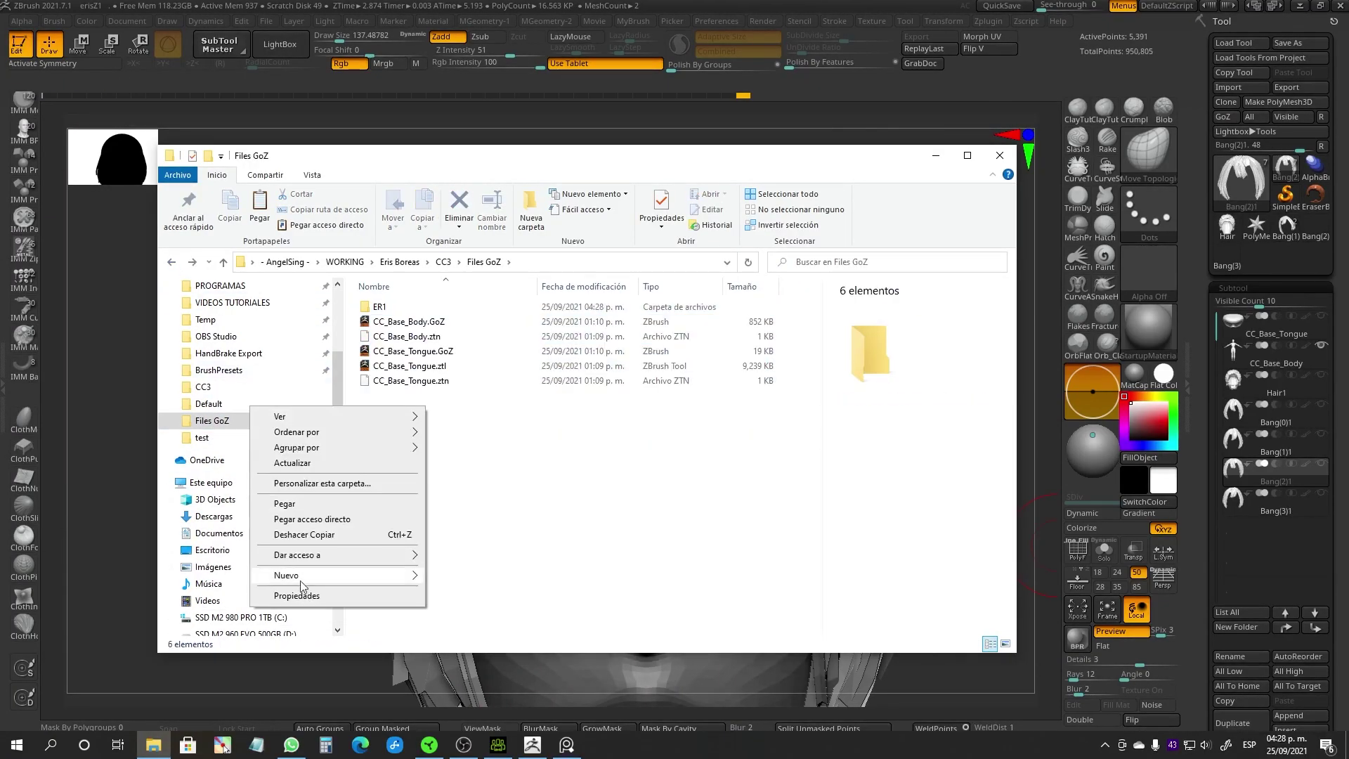
key(alt+Tab)
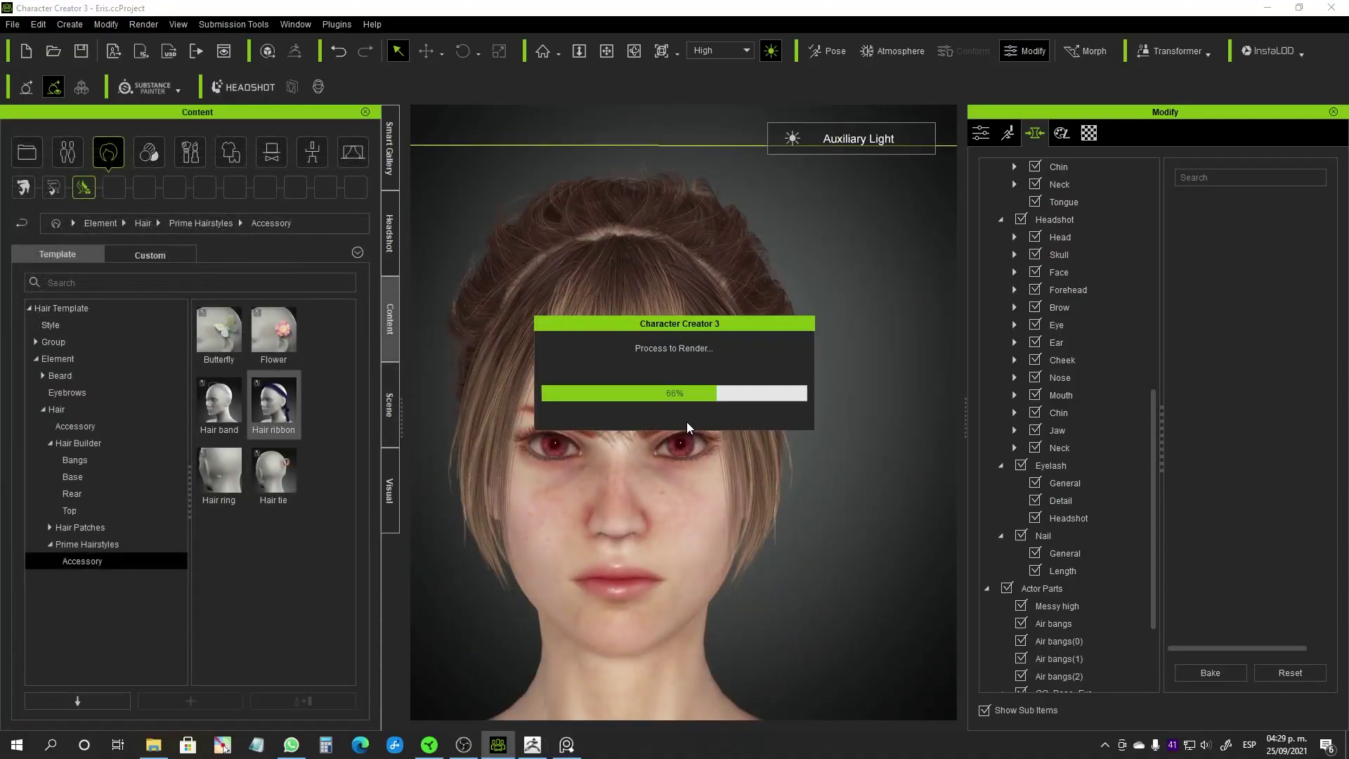
click(630, 569)
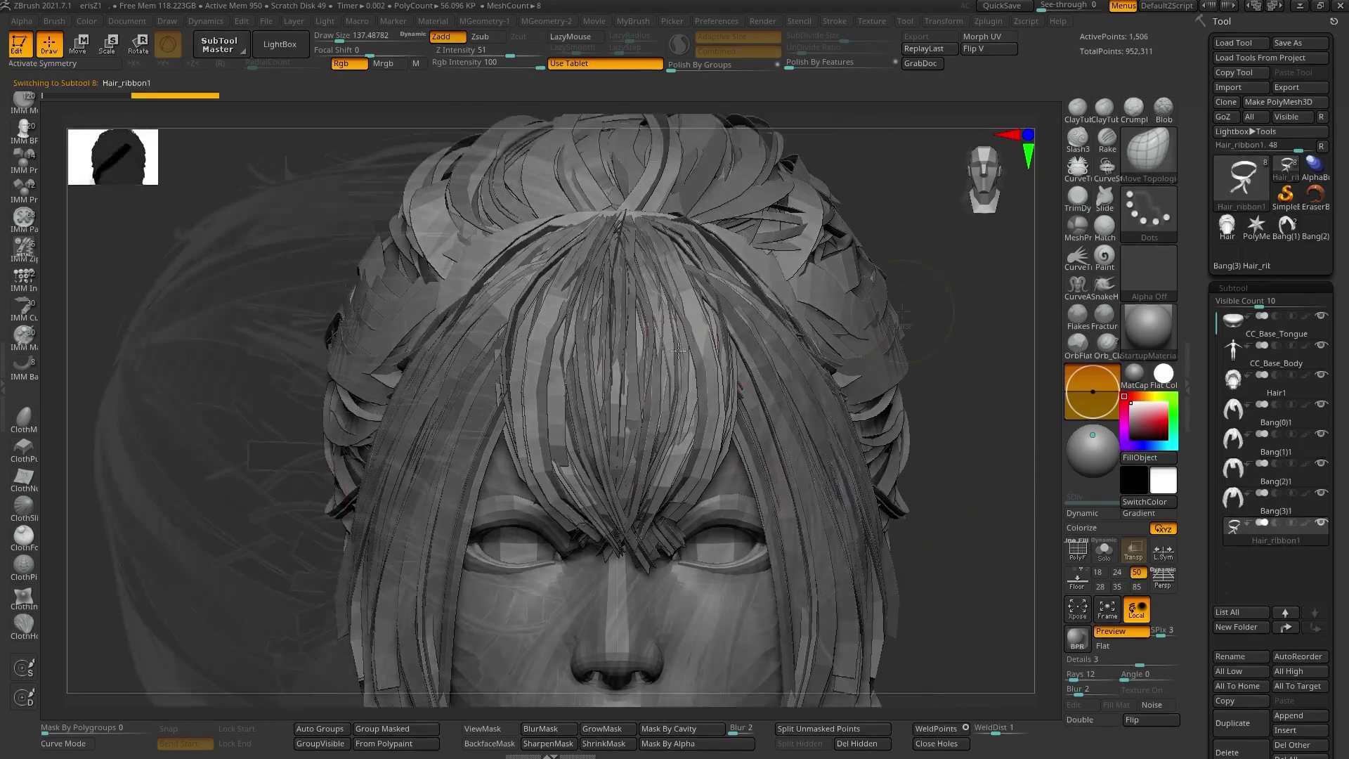
- Select Bang(0)1 and reposition it with the Move gizmo
drag(429, 483, 734, 282)
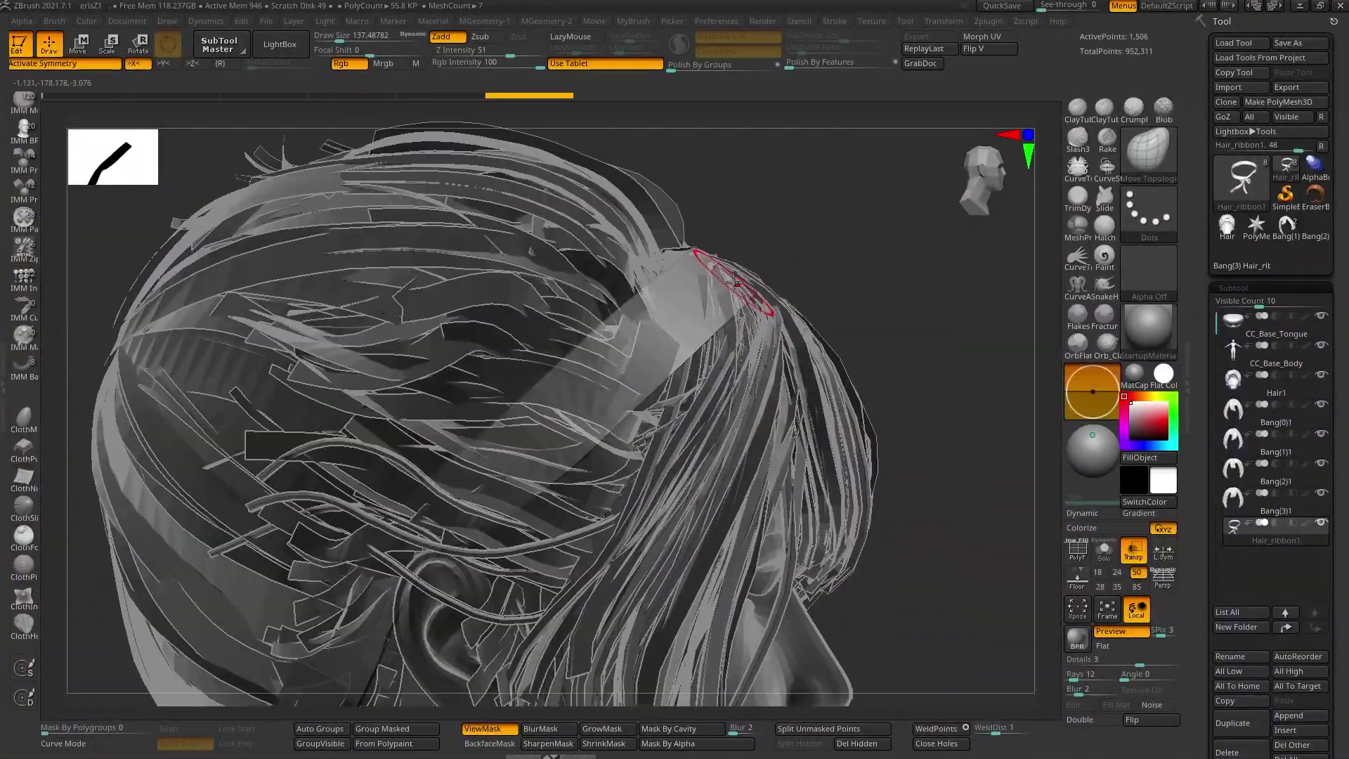
key(w)
alt+click(774, 336)
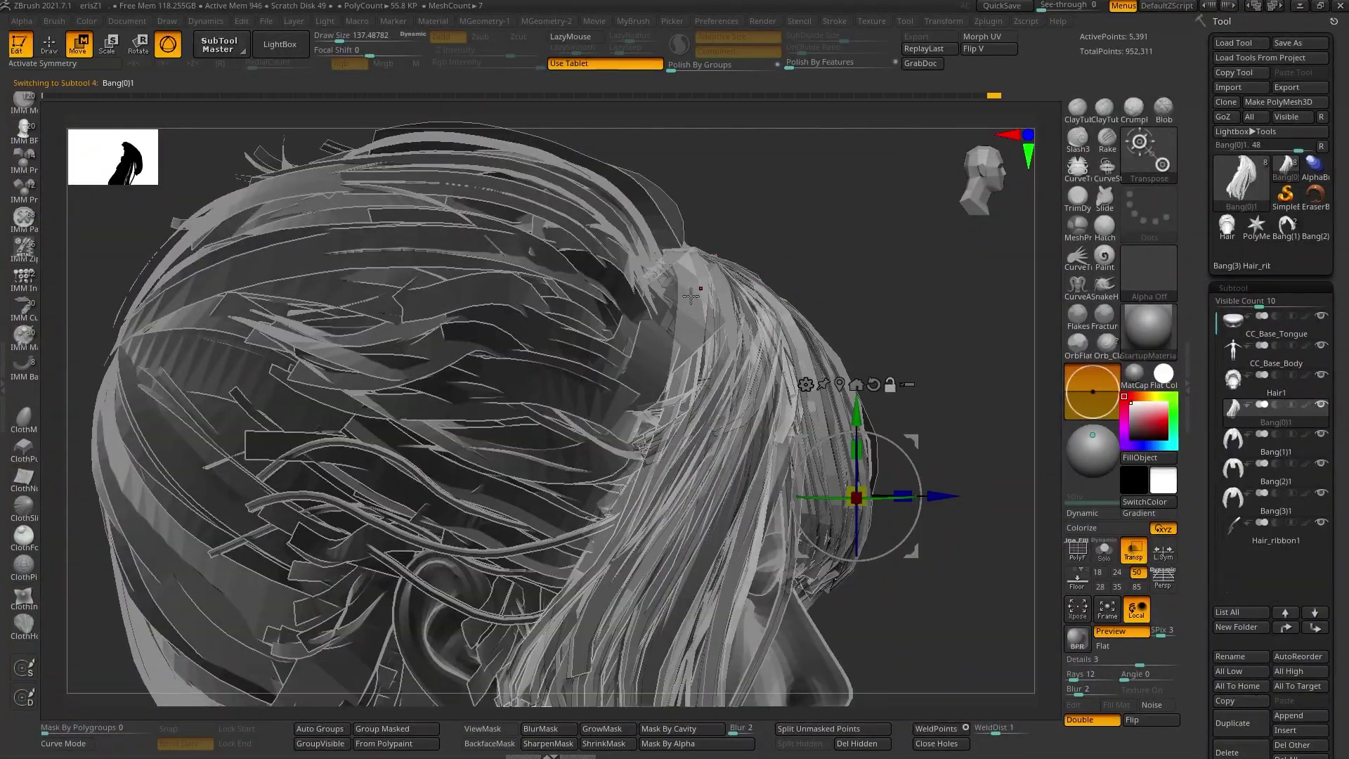
mouse_move(632, 342)
mouse_down()
mouse_move(664, 405)
mouse_move(634, 358)
mouse_move(622, 400)
mouse_up()
key(q)
mouse_move(585, 345)
mouse_down()
mouse_move(711, 301)
mouse_move(801, 410)
mouse_move(572, 346)
mouse_move(533, 408)
mouse_move(557, 316)
mouse_move(632, 340)
mouse_move(656, 443)
mouse_move(738, 302)
mouse_up()
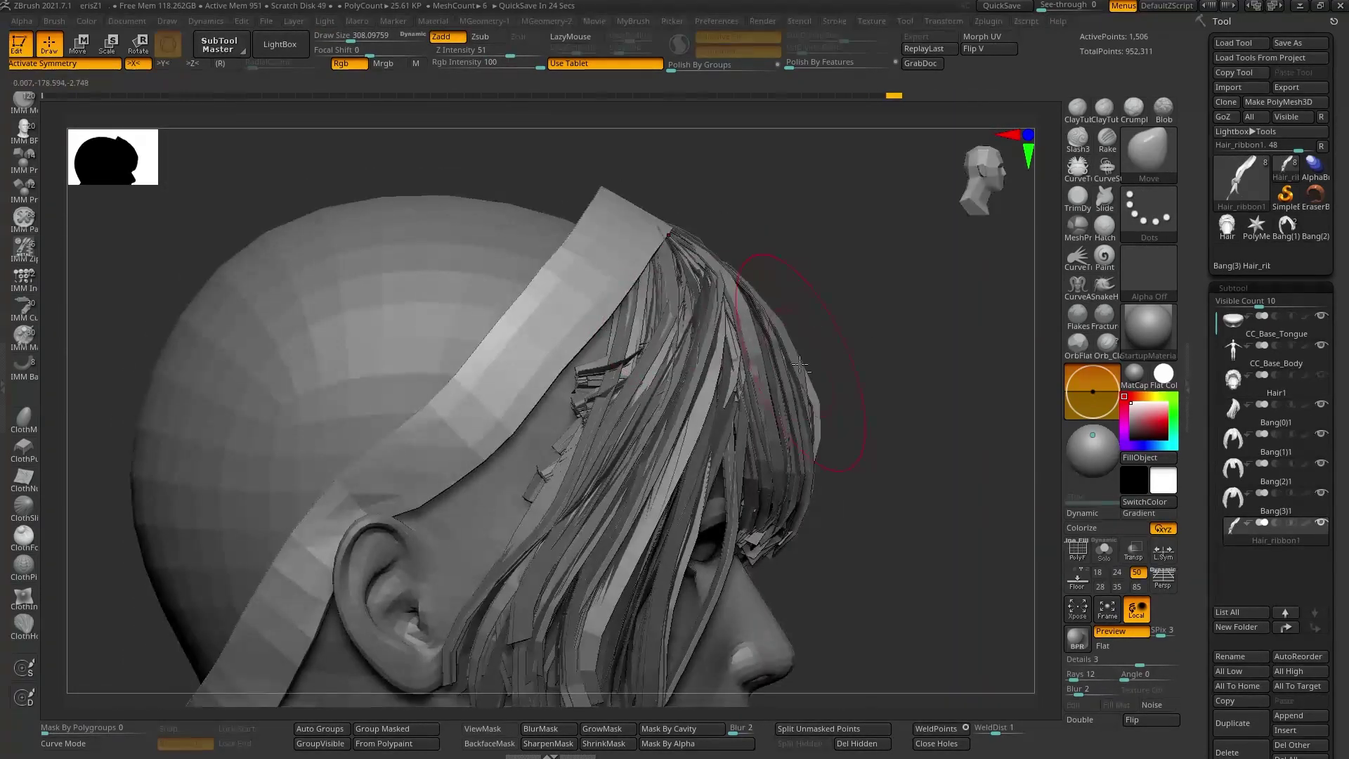
- Select Bang(3)1 and mask a section of its strands, checking from above
alt+click(738, 302)
drag(592, 451, 720, 311)
ctrl+drag(710, 383, 658, 475)
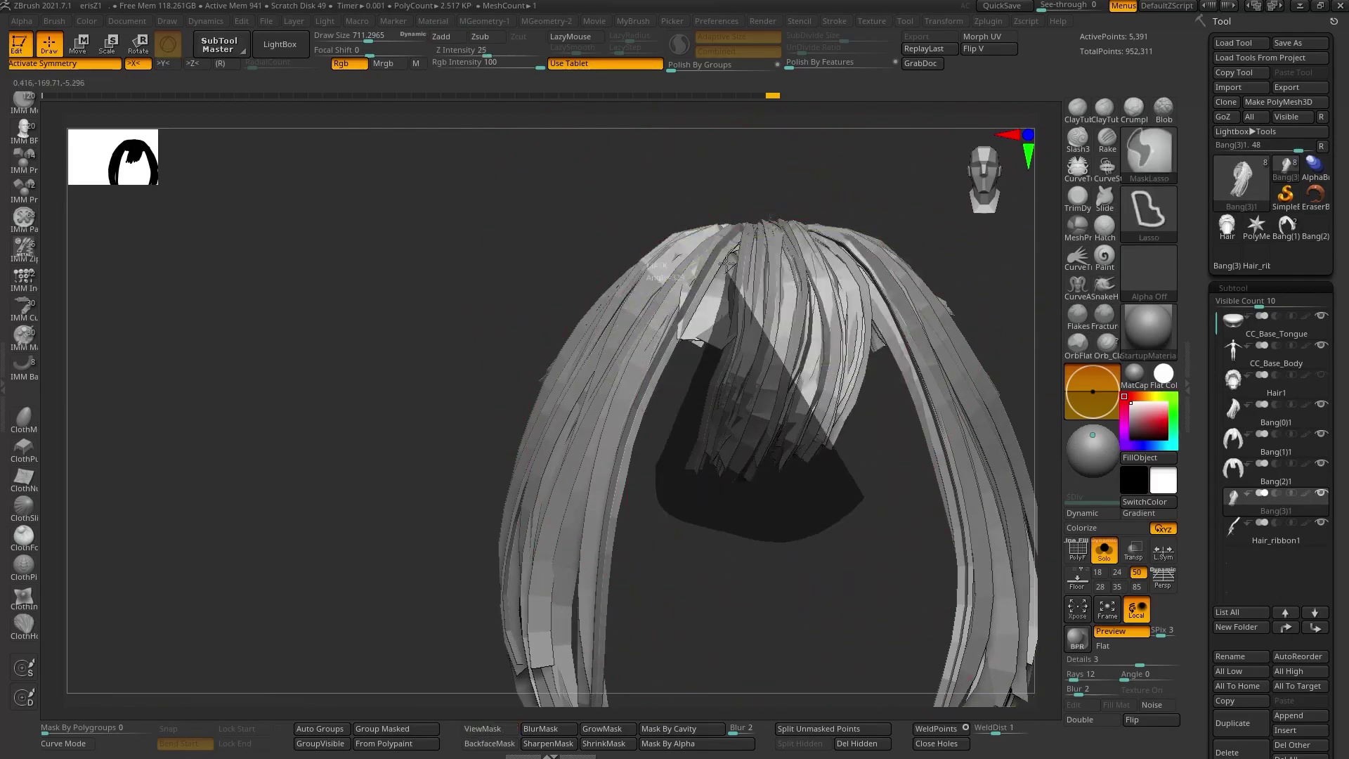
drag(727, 263, 576, 307)
drag(541, 397, 762, 377)
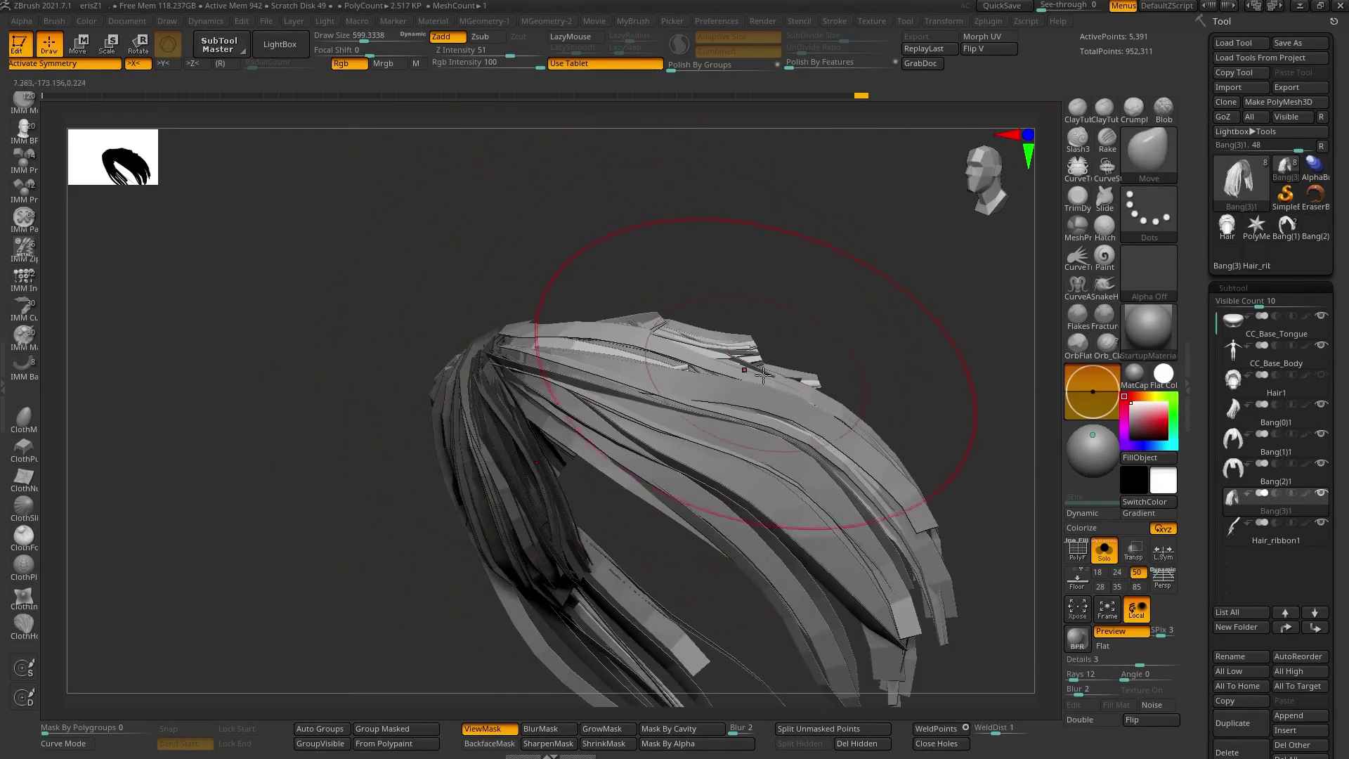
mouse_move(869, 345)
mouse_down()
mouse_move(530, 370)
mouse_move(629, 510)
mouse_up()
drag(656, 427, 702, 351)
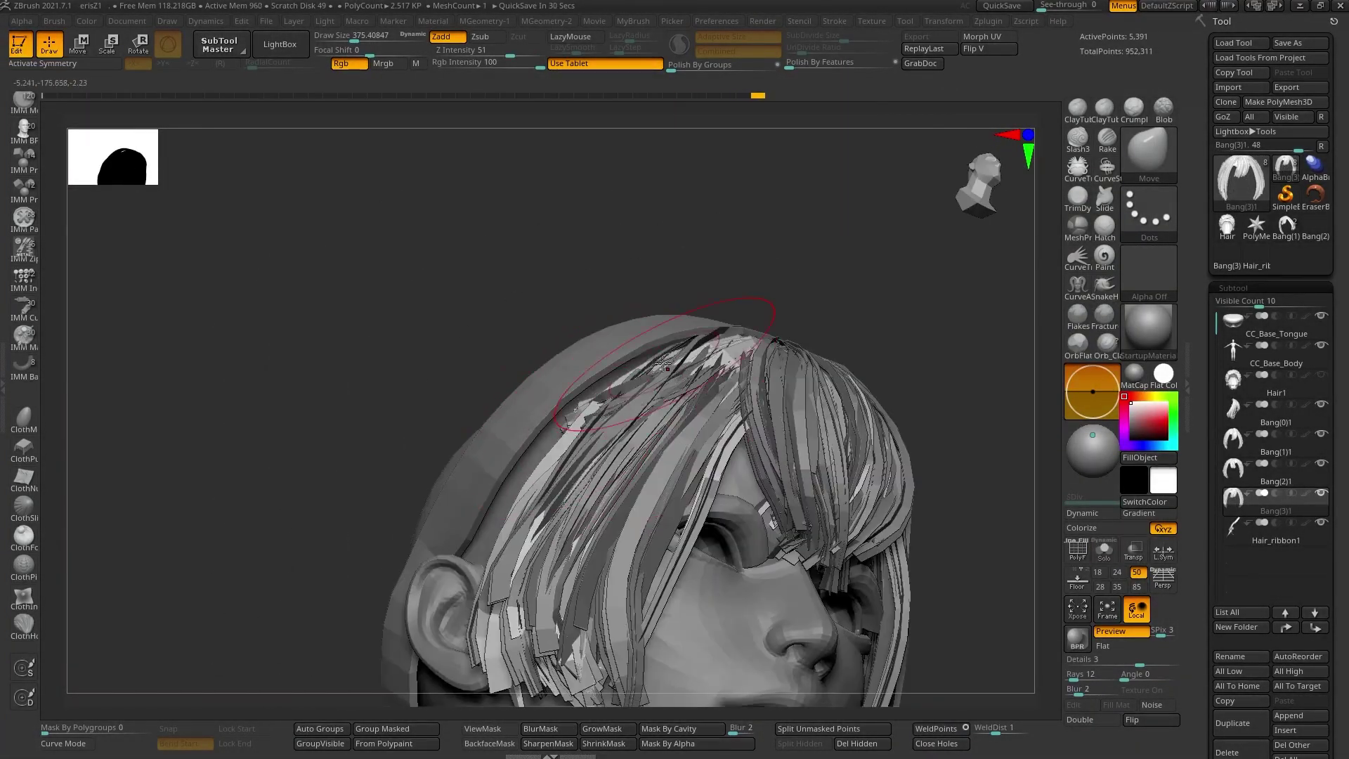
- Select Bang(2)1, view it with the head, and GoZ All to update Character Creator
alt+click(804, 367)
key(ctrl+shift+s)
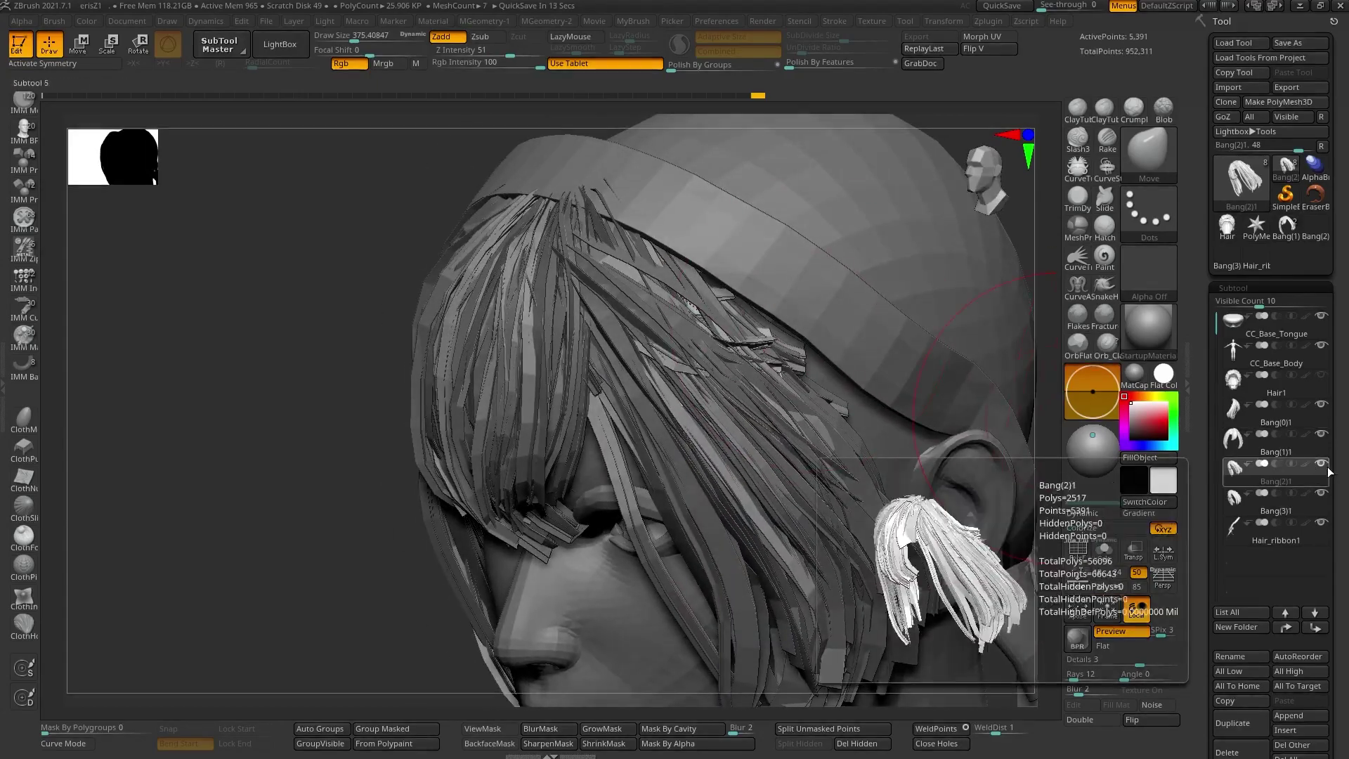
drag(829, 450, 864, 468)
click(1027, 134)
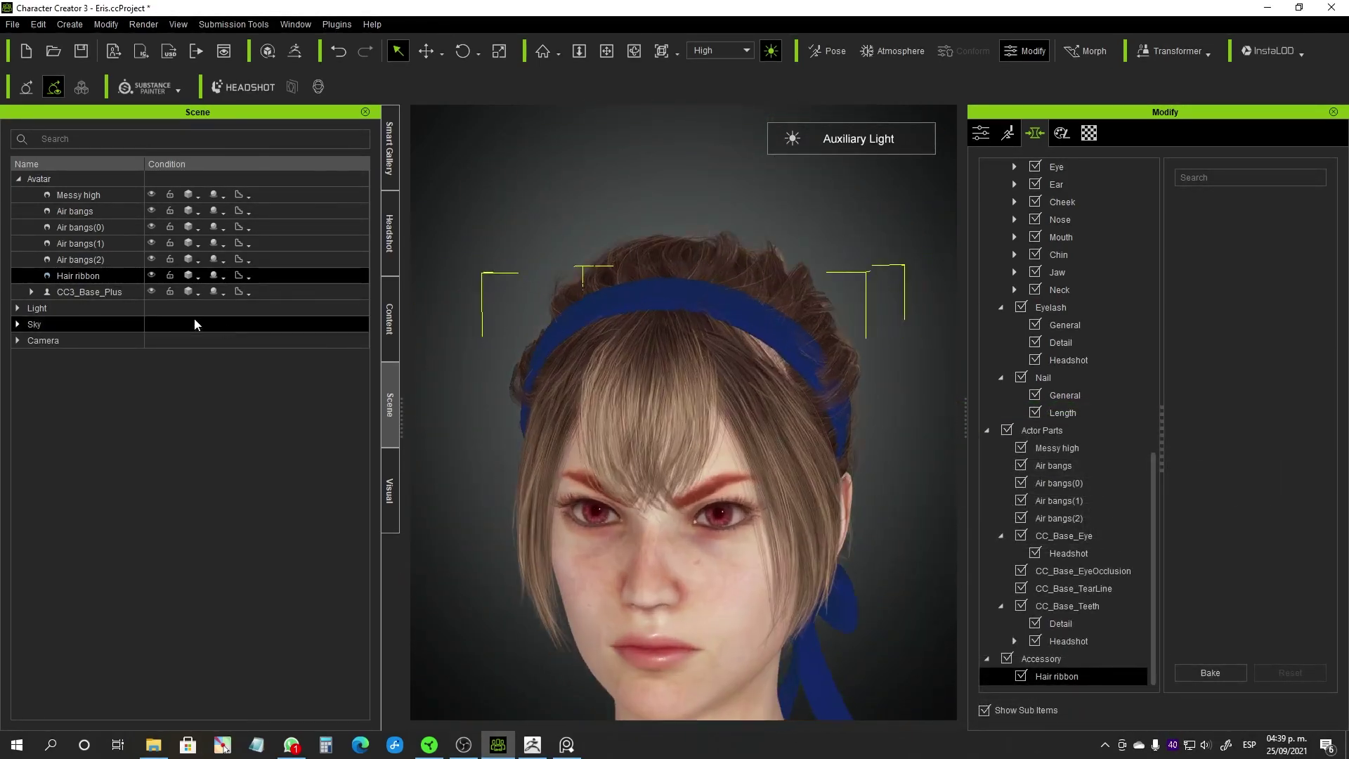
click(80, 227)
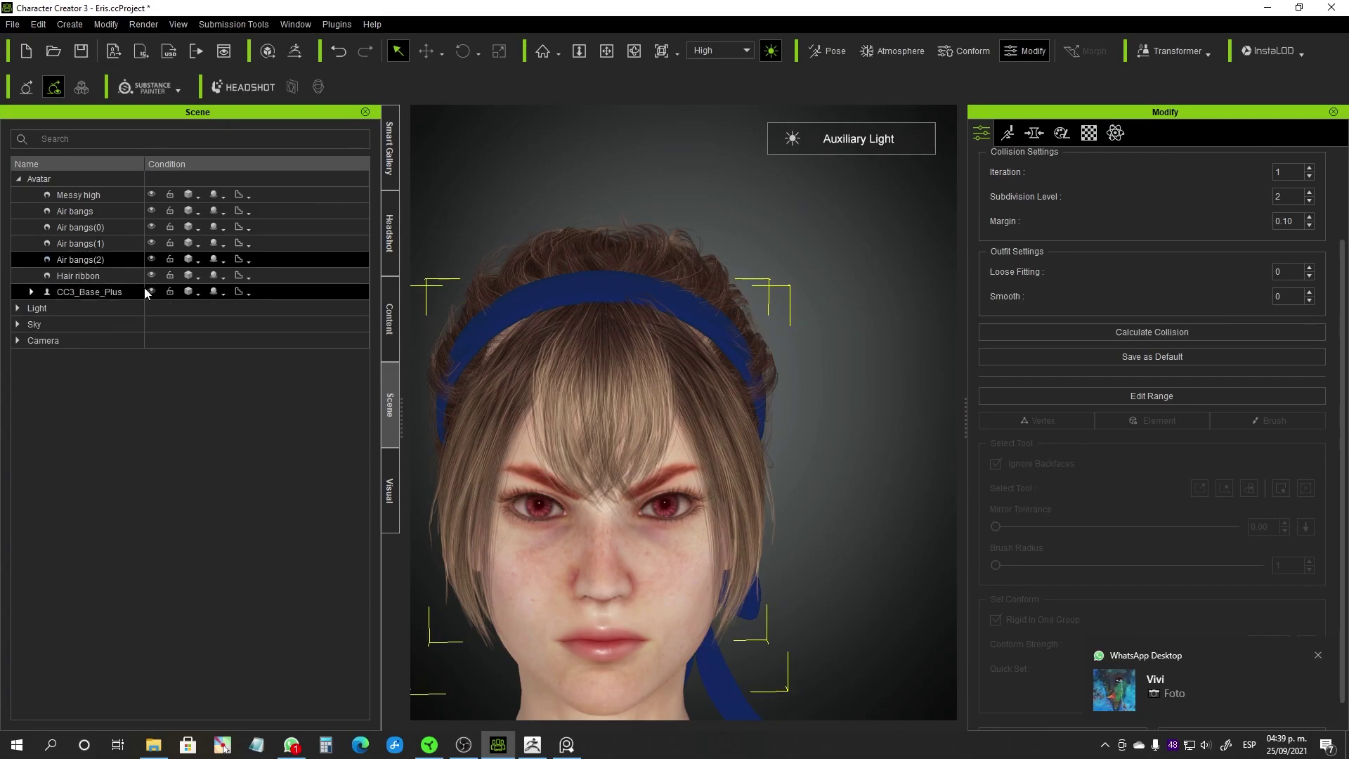
- Turn on X symmetry, turn off hair transparency, and isolate Bang(3)1 after orbiting the head
right_drag(667, 513, 831, 583)
mouse_move(878, 421)
right_down()
mouse_move(723, 563)
mouse_move(1185, 689)
right_up()
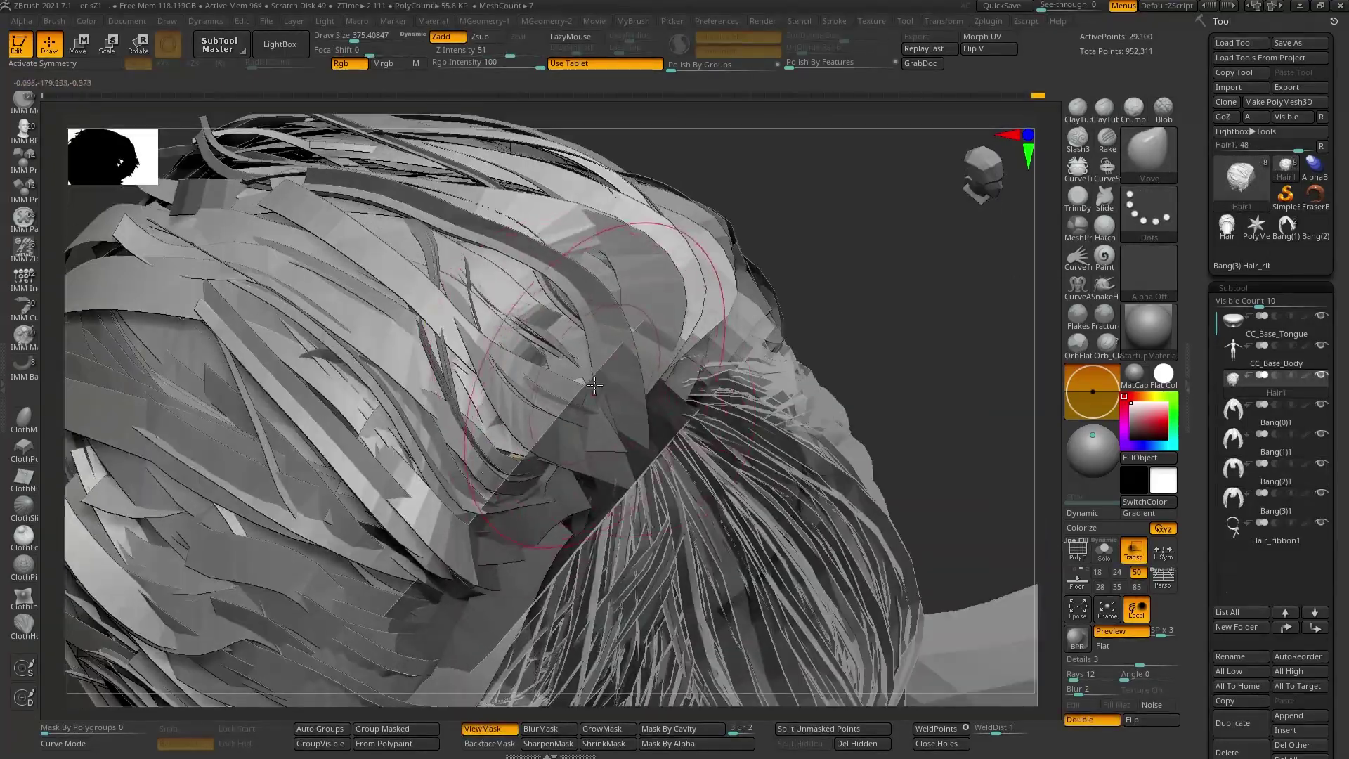
key(x)
mouse_move(594, 386)
right_down()
mouse_move(654, 435)
mouse_move(698, 349)
mouse_move(949, 548)
right_up()
click(1133, 551)
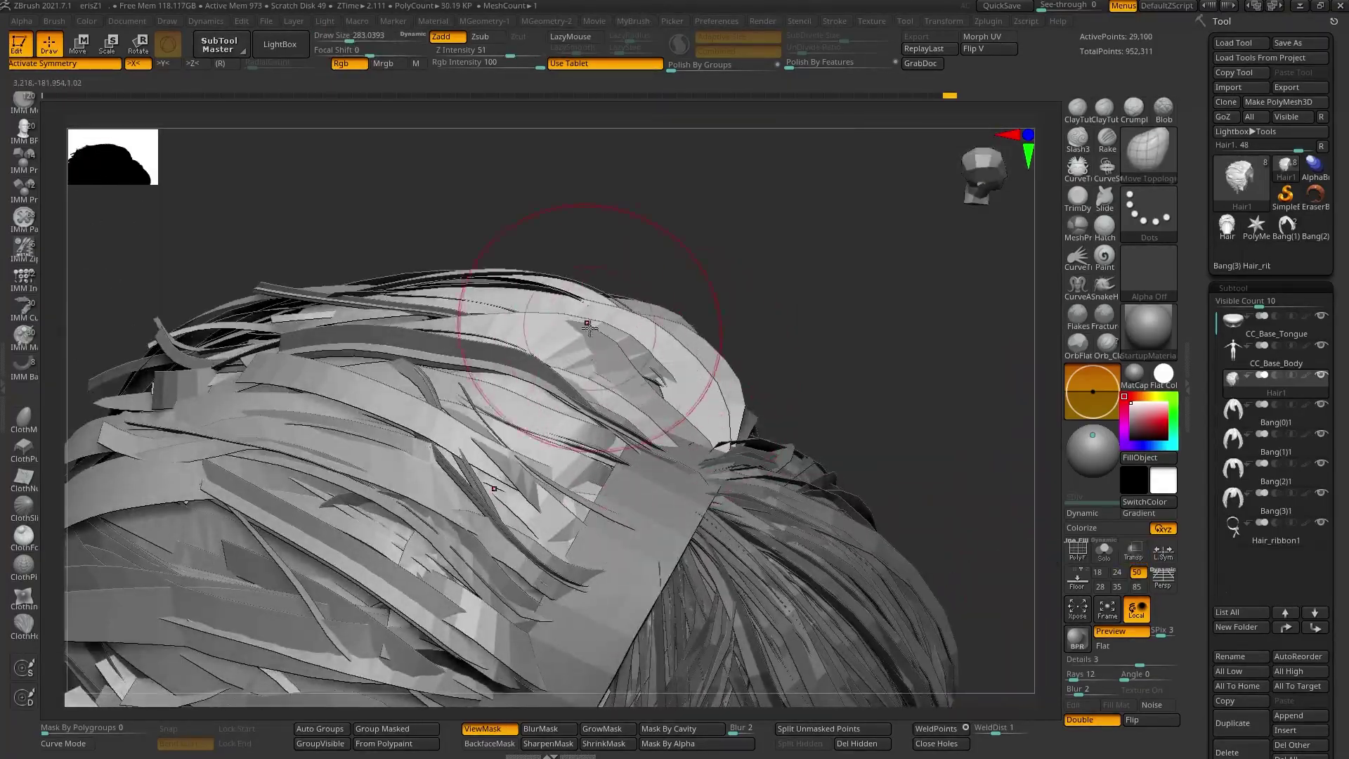
mouse_move(588, 326)
right_down()
mouse_move(572, 452)
mouse_move(716, 373)
mouse_move(710, 422)
mouse_move(730, 449)
mouse_move(738, 428)
mouse_move(716, 391)
mouse_move(776, 504)
mouse_move(702, 485)
mouse_move(617, 497)
mouse_move(639, 443)
mouse_move(513, 407)
mouse_move(587, 421)
mouse_move(668, 400)
right_up()
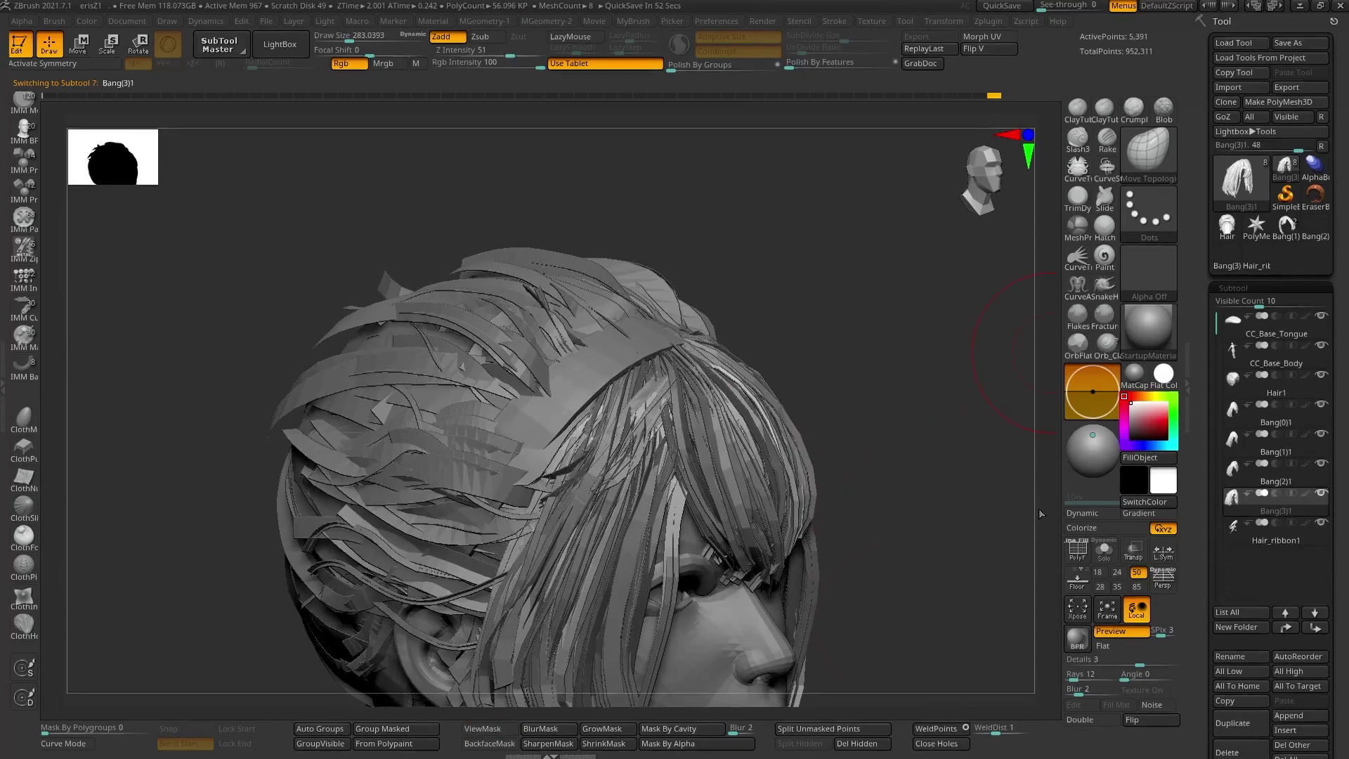
key(ctrl+shift+f)
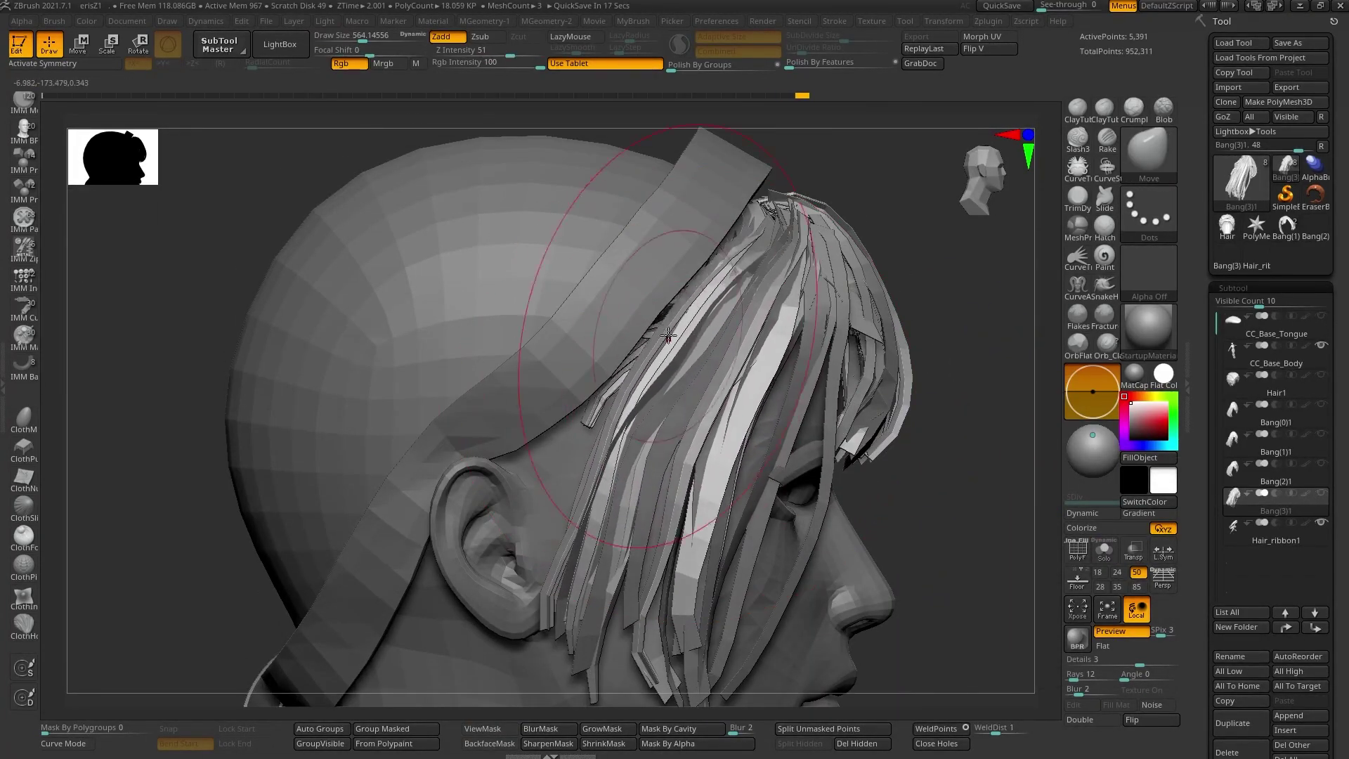
- Review the bangs from several angles, select Bang(2)1, then apply a Morphable Scalp patch
mouse_move(667, 337)
right_down()
mouse_move(689, 321)
mouse_move(613, 439)
mouse_move(888, 329)
right_up()
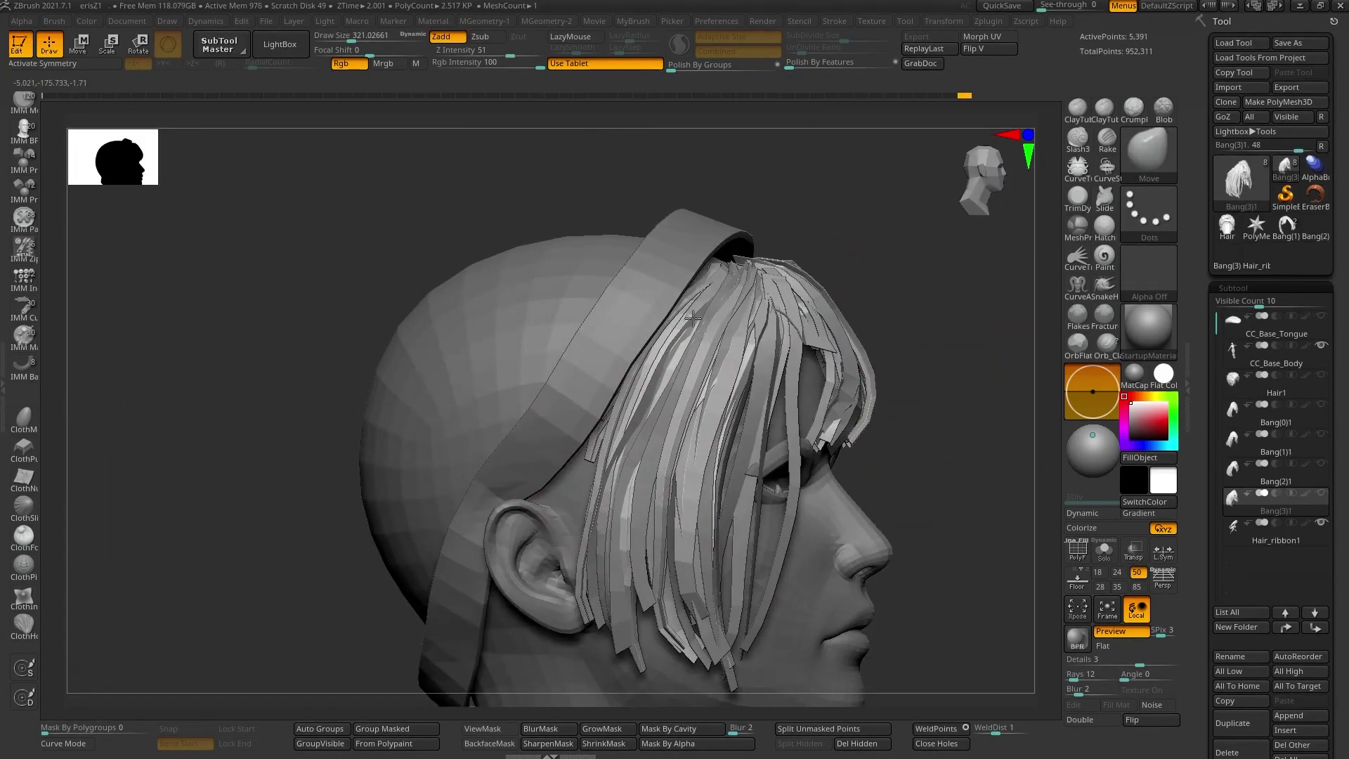
right_drag(692, 318, 812, 469)
alt+click(812, 469)
right_drag(745, 347, 804, 428)
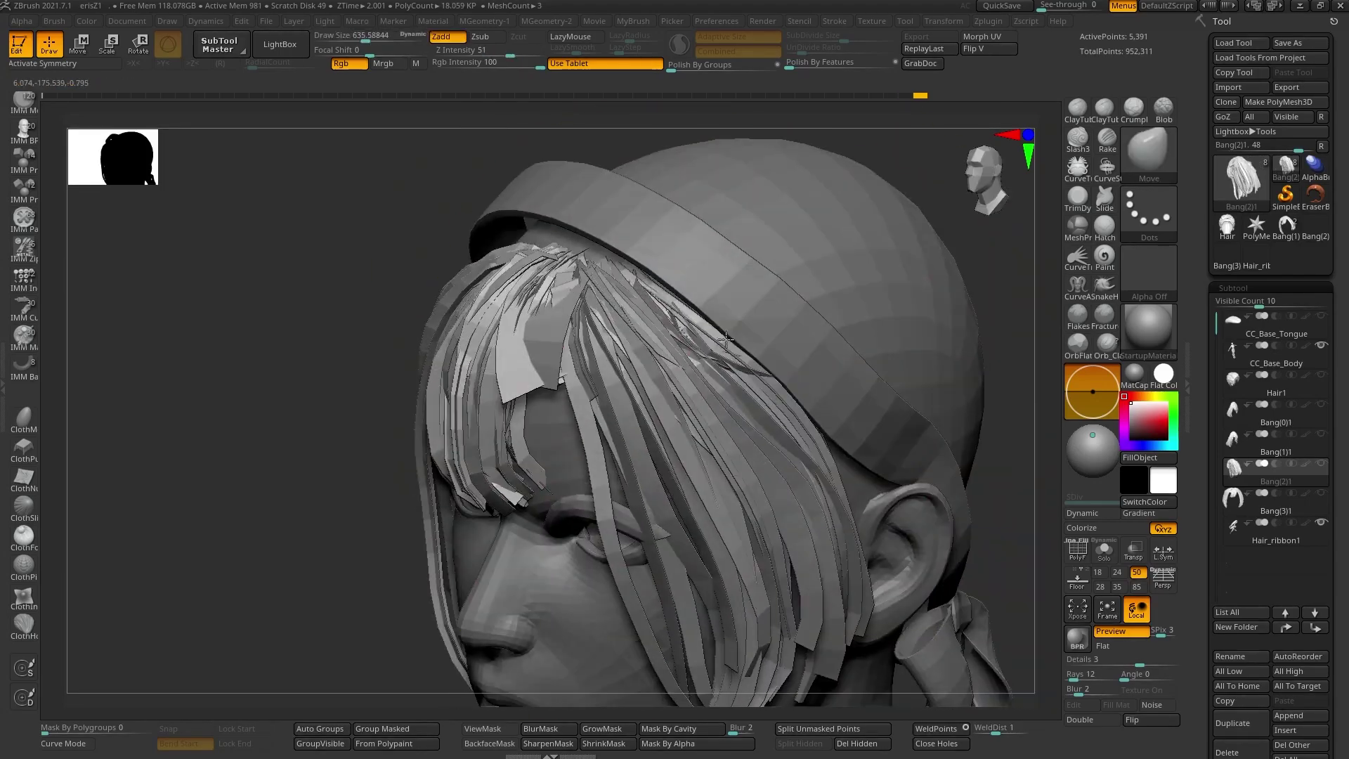
drag(697, 444, 691, 444)
mouse_move(692, 443)
right_down()
mouse_move(590, 397)
mouse_move(656, 447)
right_up()
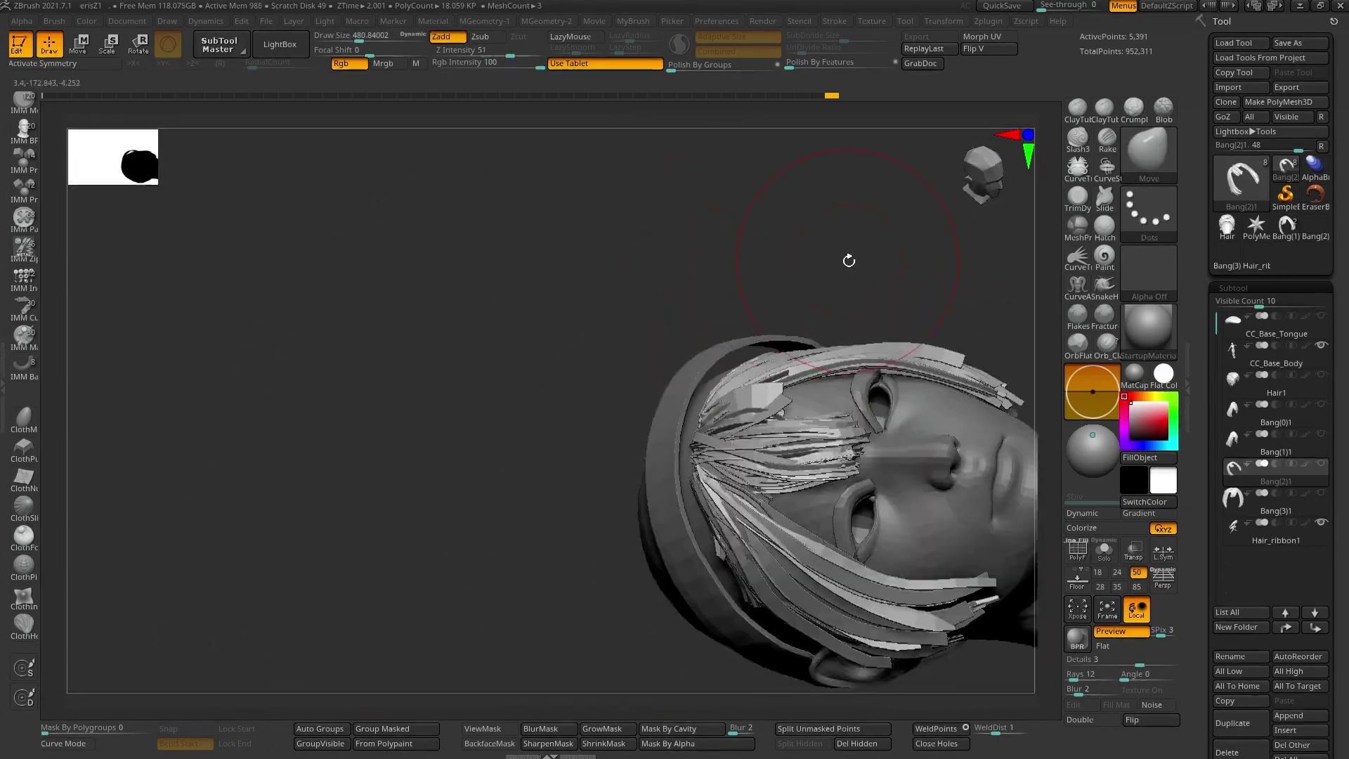
right_drag(851, 391, 854, 532)
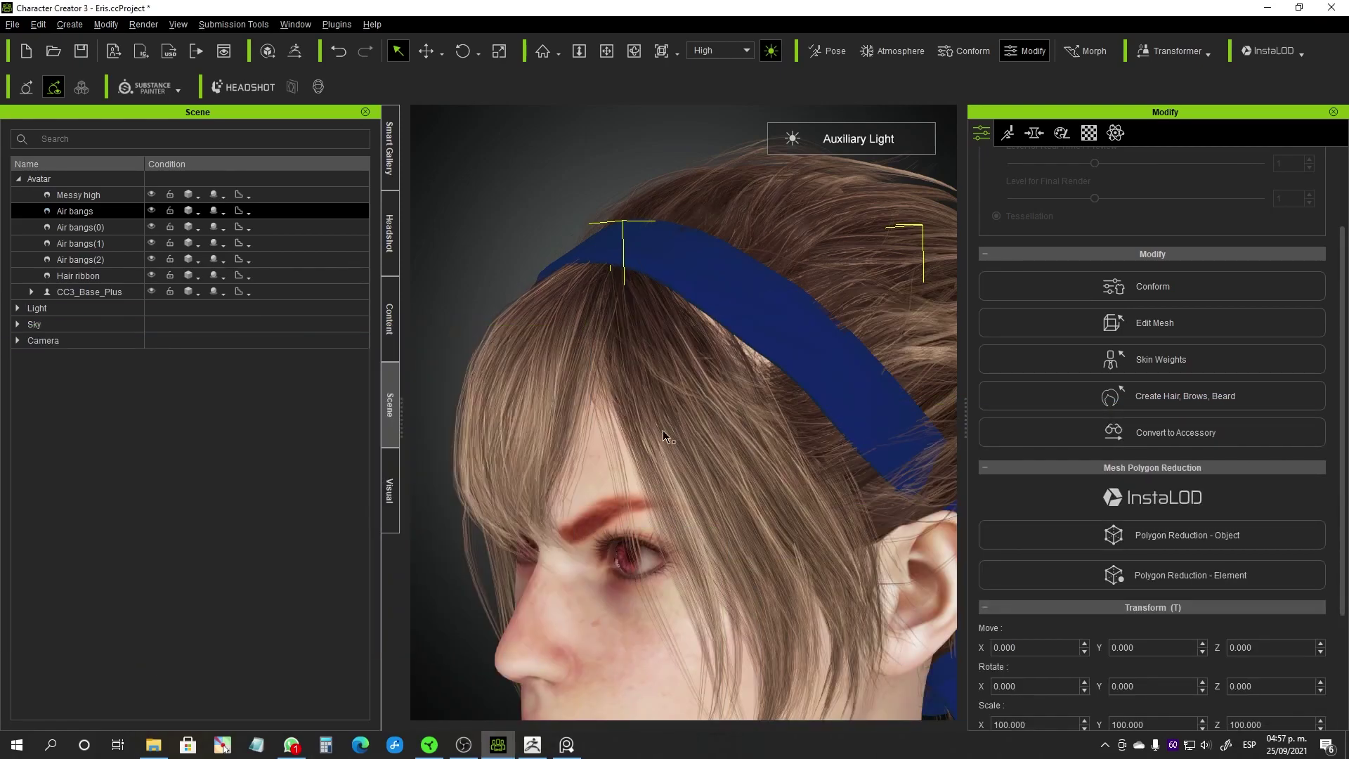
drag(220, 417, 780, 403)
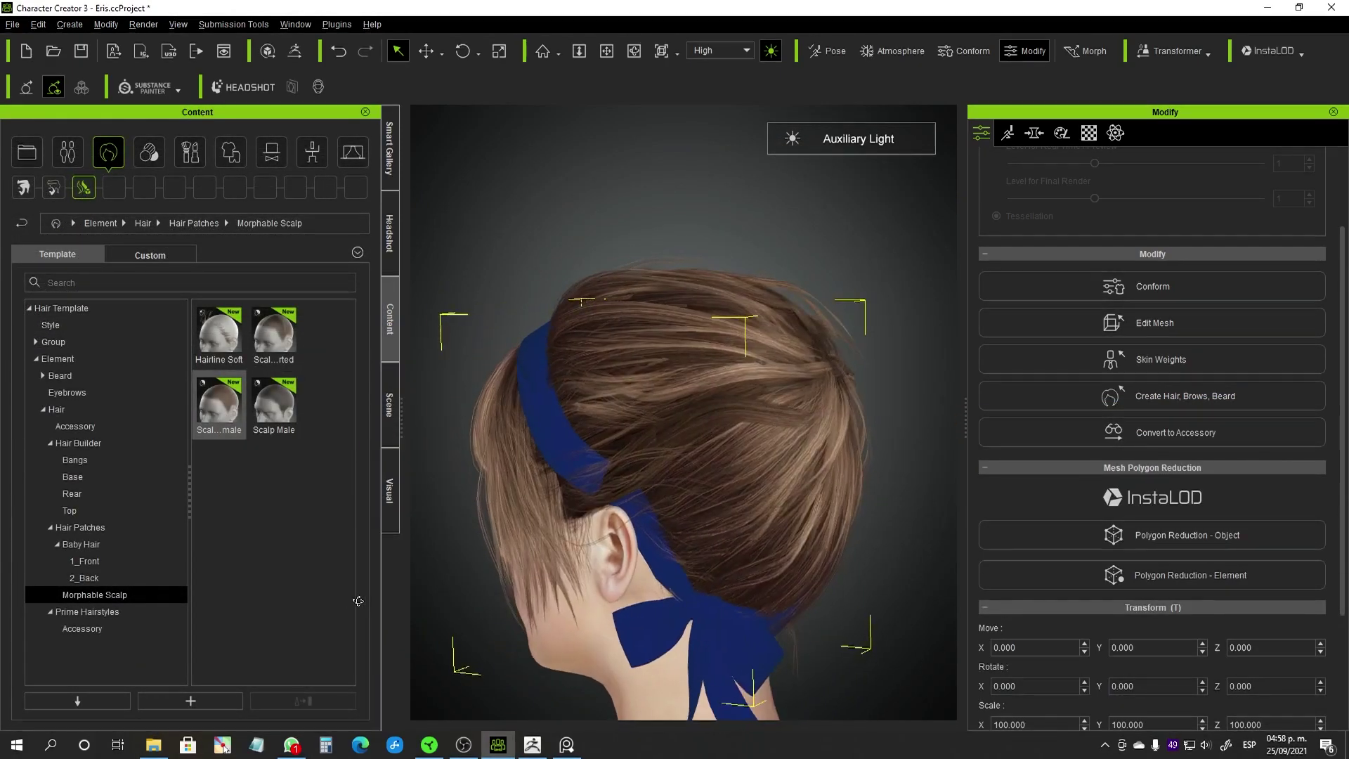
- Flatten the hair in ZBrush, checking it from the face, the top of the head and the ear
scroll(702, 481, up, 2)
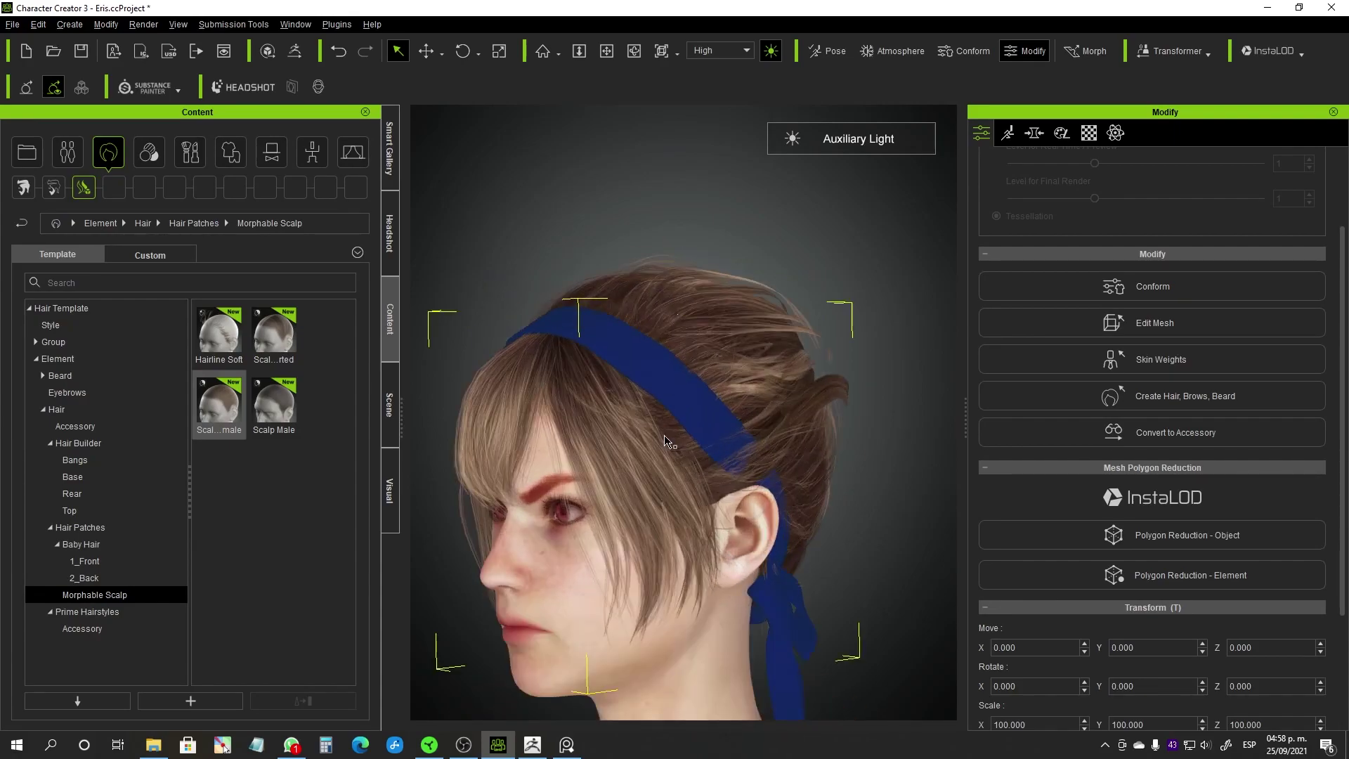
mouse_move(540, 466)
right_down()
mouse_move(731, 495)
mouse_move(777, 482)
right_up()
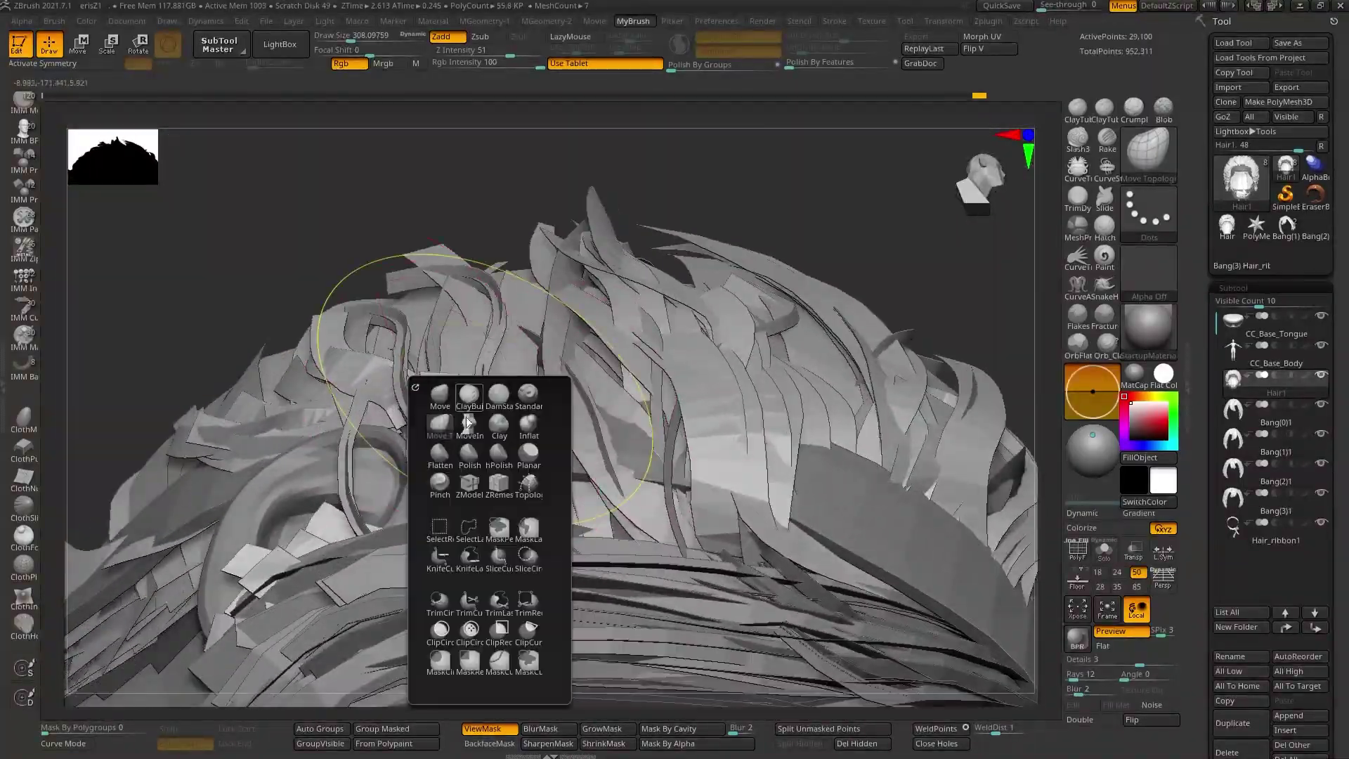
click(440, 456)
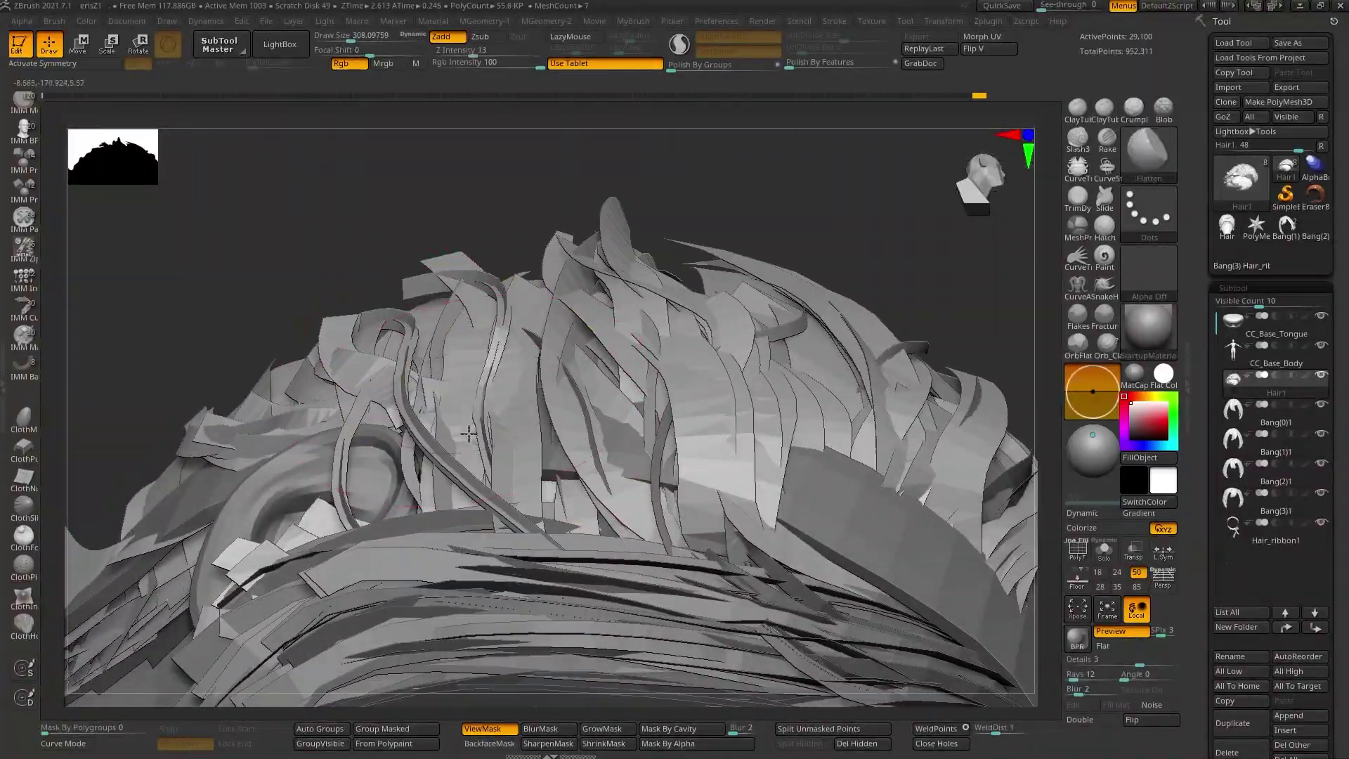
mouse_move(440, 455)
right_down()
mouse_move(462, 416)
mouse_move(664, 251)
mouse_move(693, 478)
right_up()
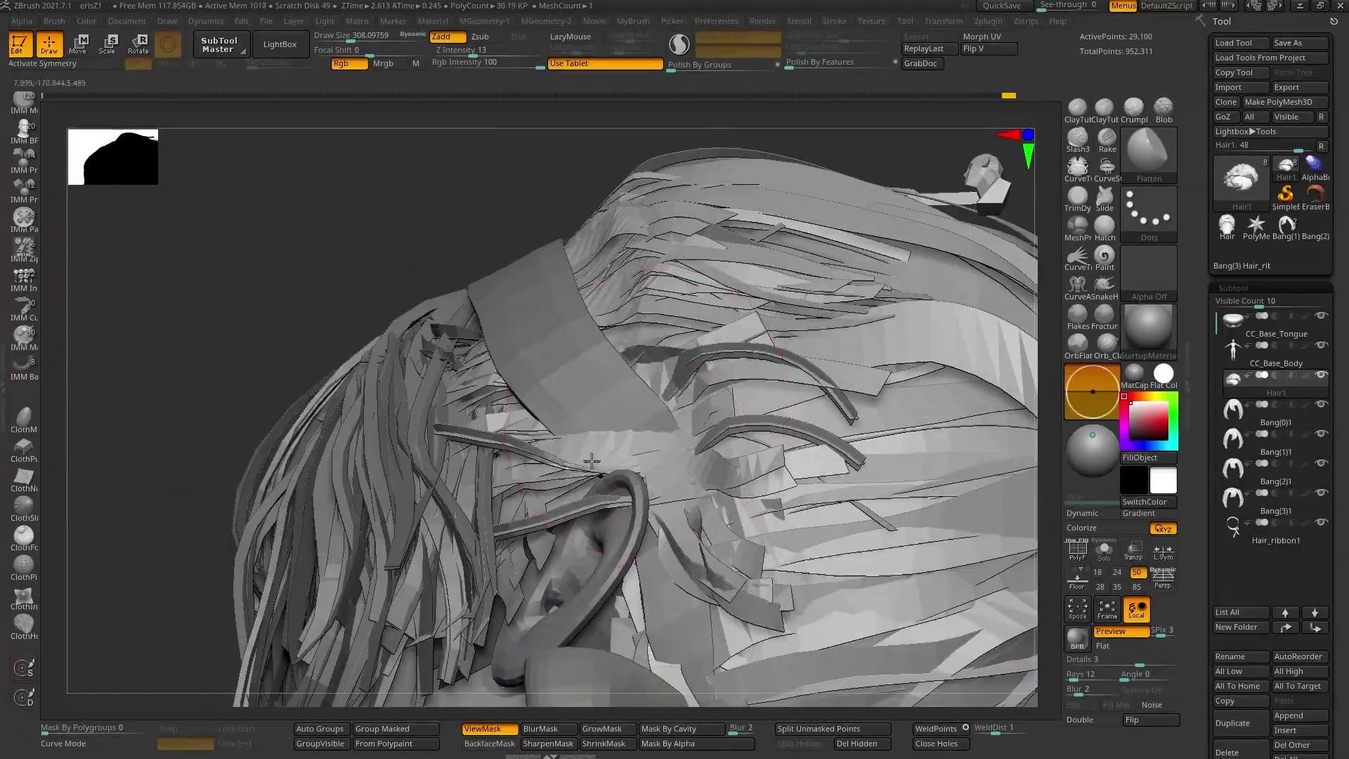
right_drag(591, 461, 648, 363)
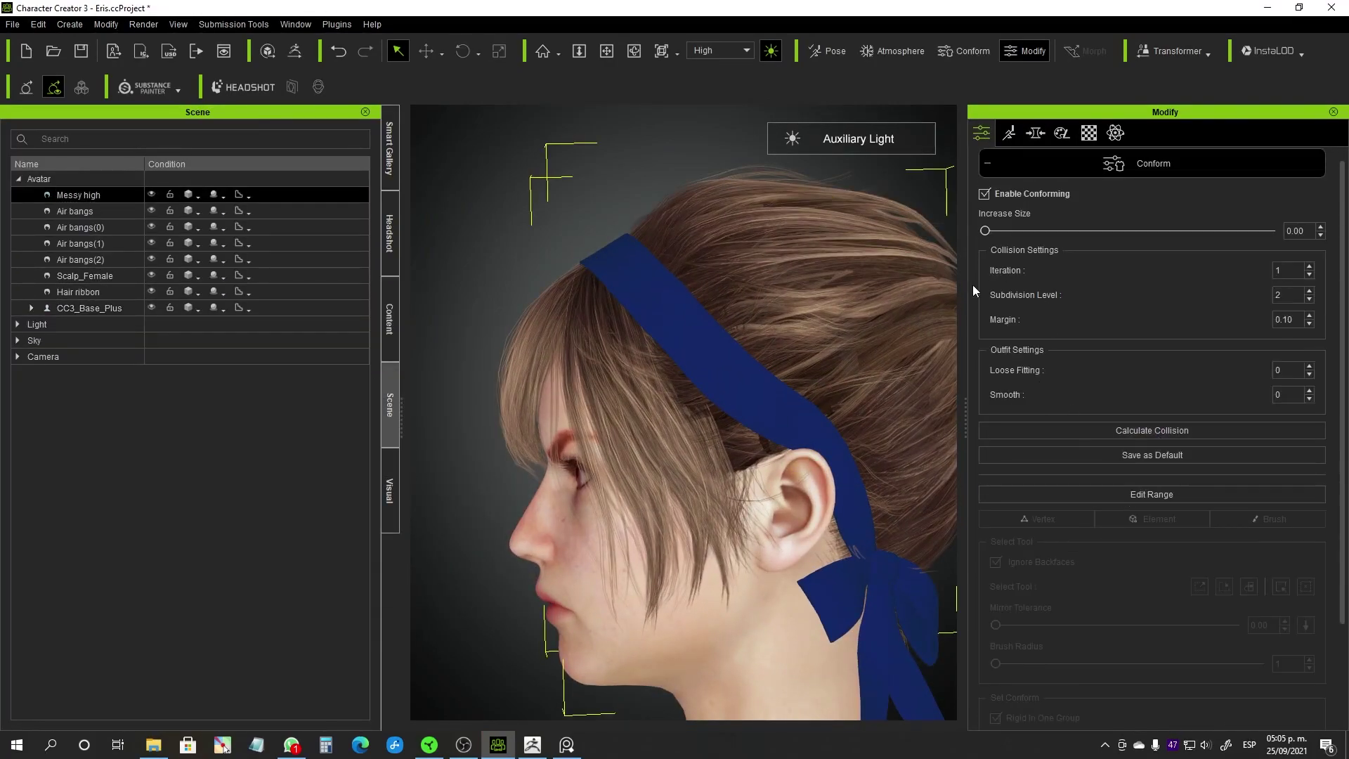
- Select Scalp_Female, show its hair morph sliders and view the character from behind
click(84, 275)
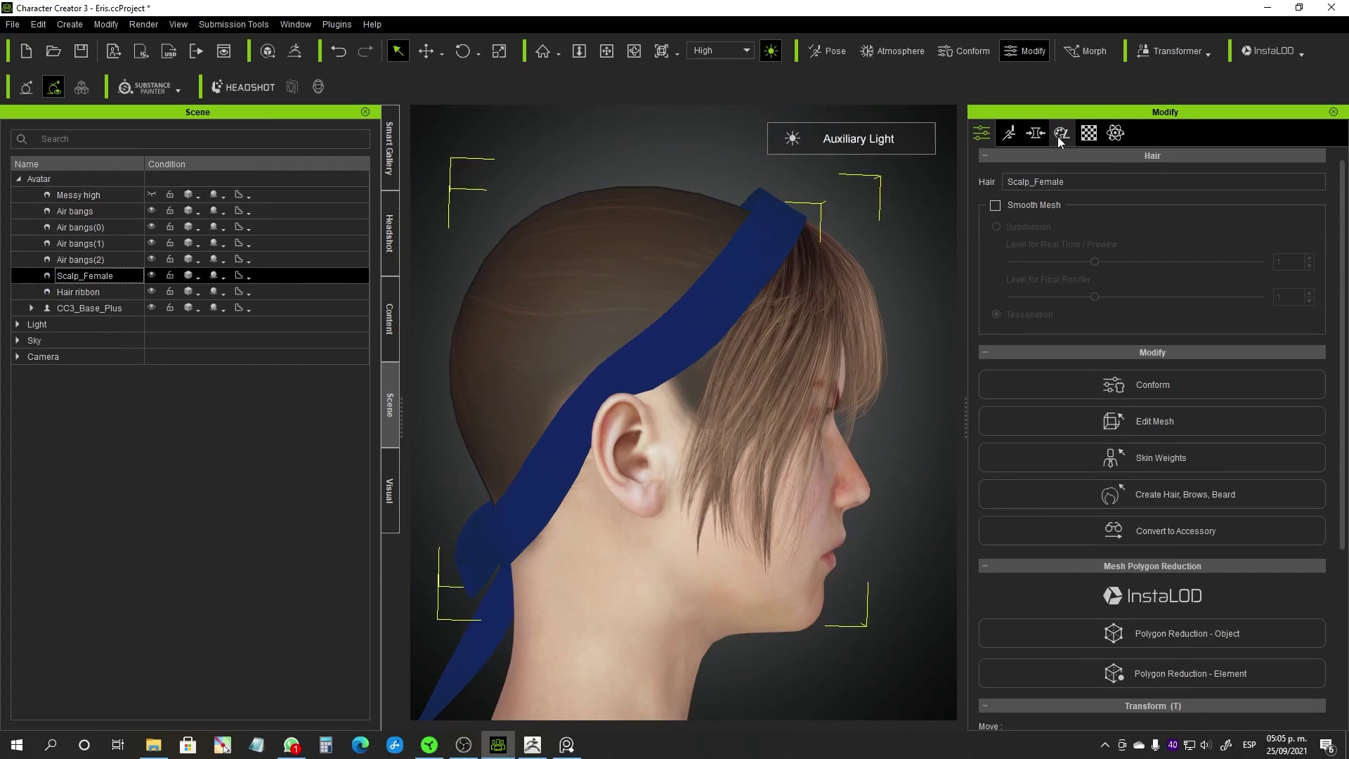
click(1035, 132)
scroll(1242, 590, down, 5)
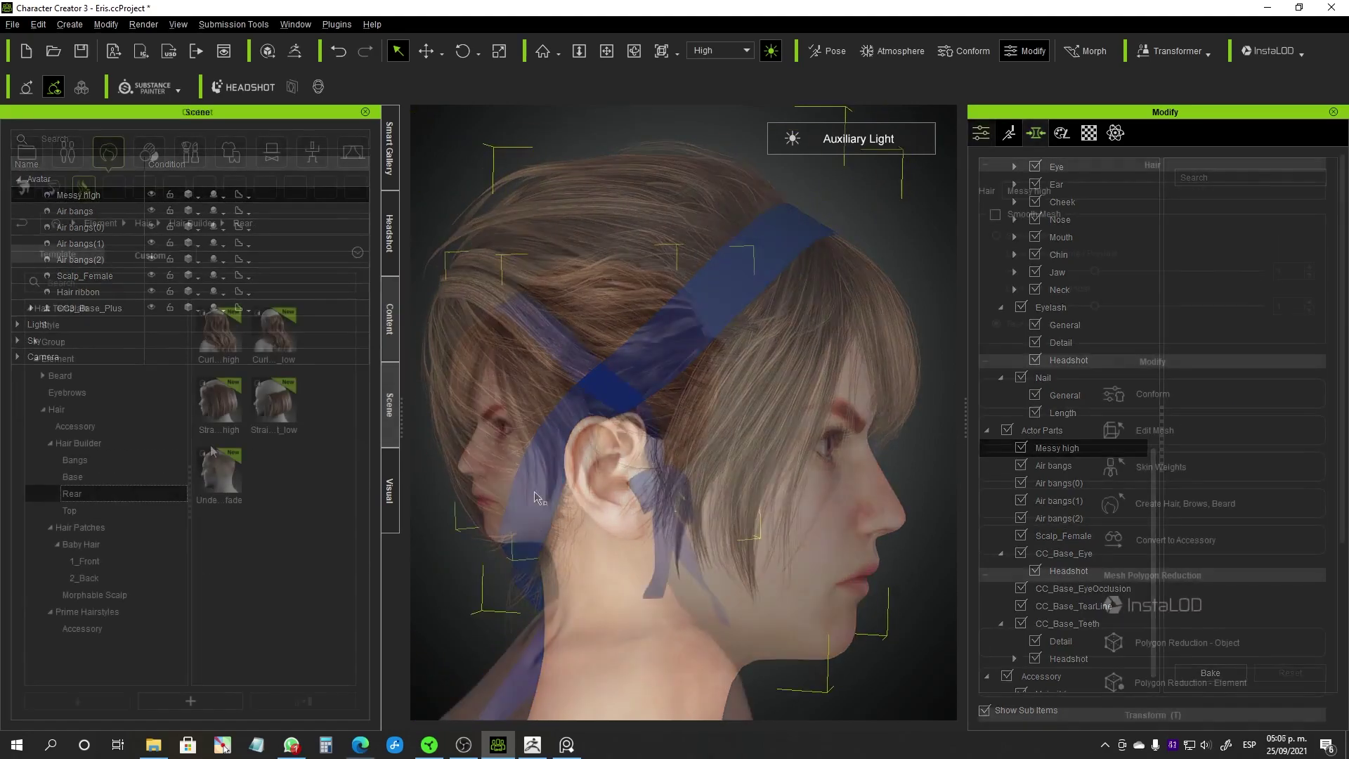
right_drag(813, 538, 632, 534)
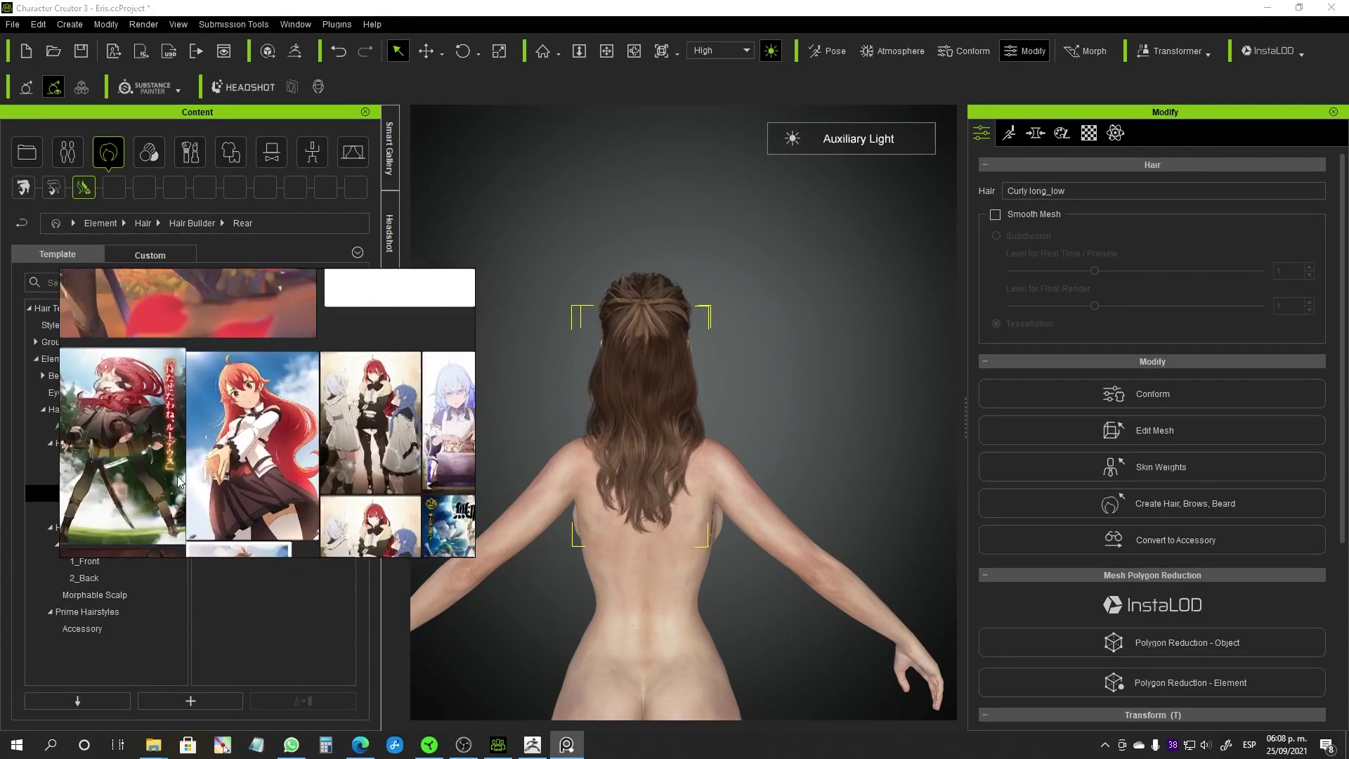
- Set Curly long_low Length to 100, widen the middle fully and adjust the upper center push
click(1035, 133)
drag(1256, 232, 1292, 232)
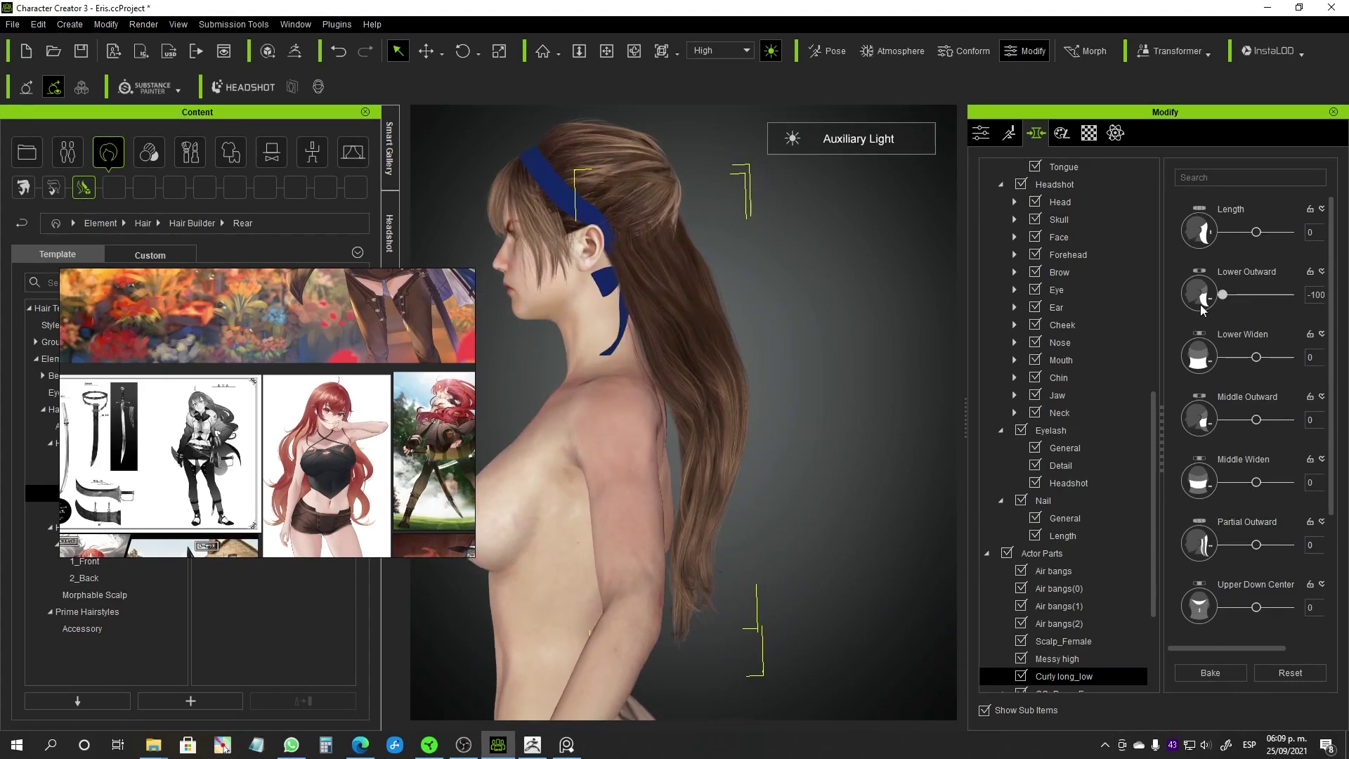
drag(1271, 496, 1279, 491)
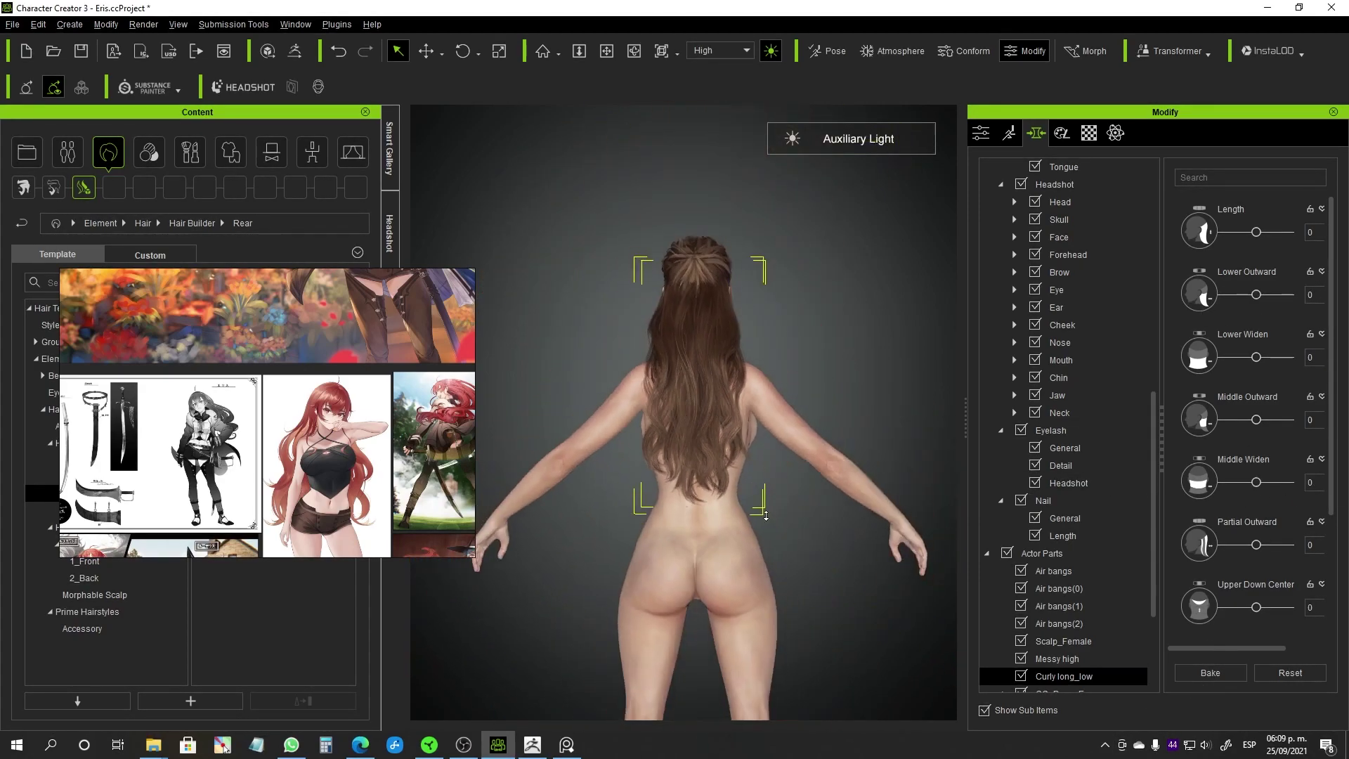
scroll(1171, 597, down, 1)
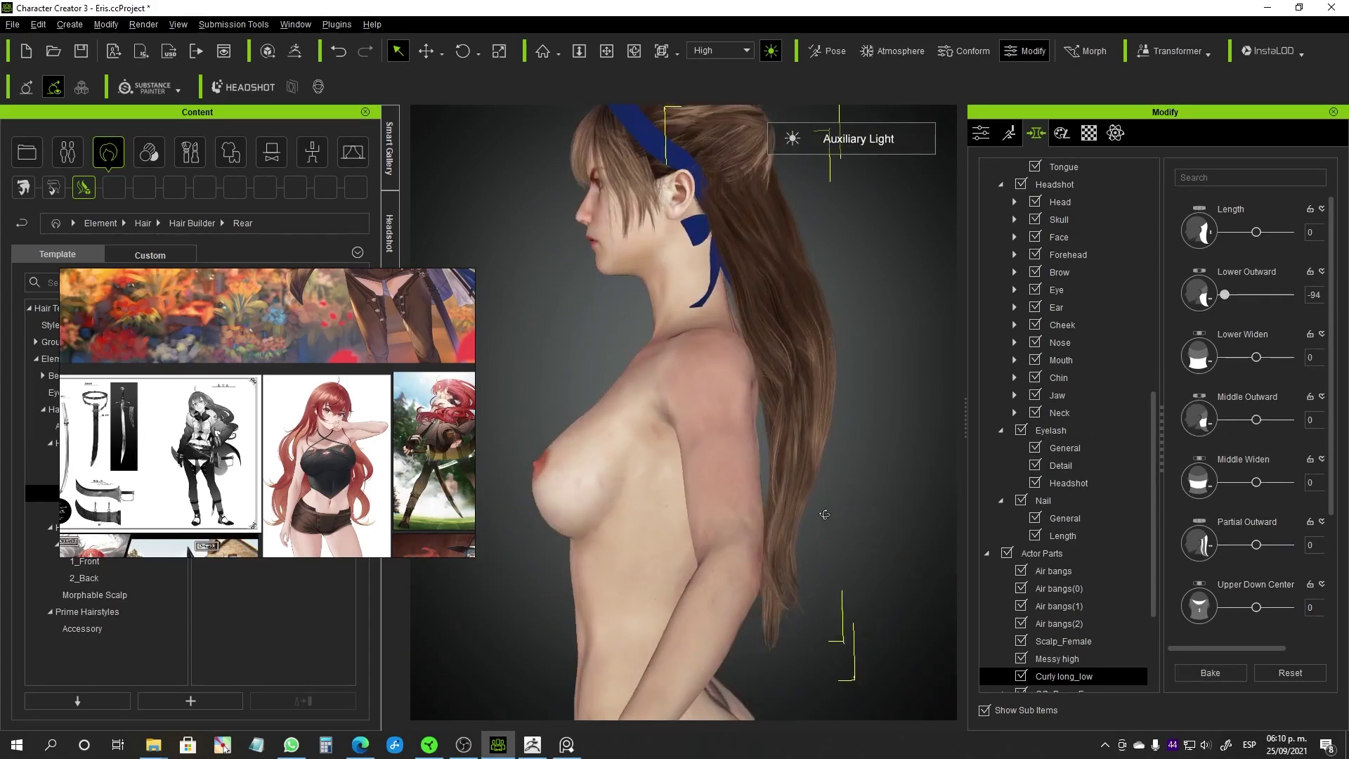
drag(1231, 497, 1237, 498)
drag(1256, 309, 1275, 315)
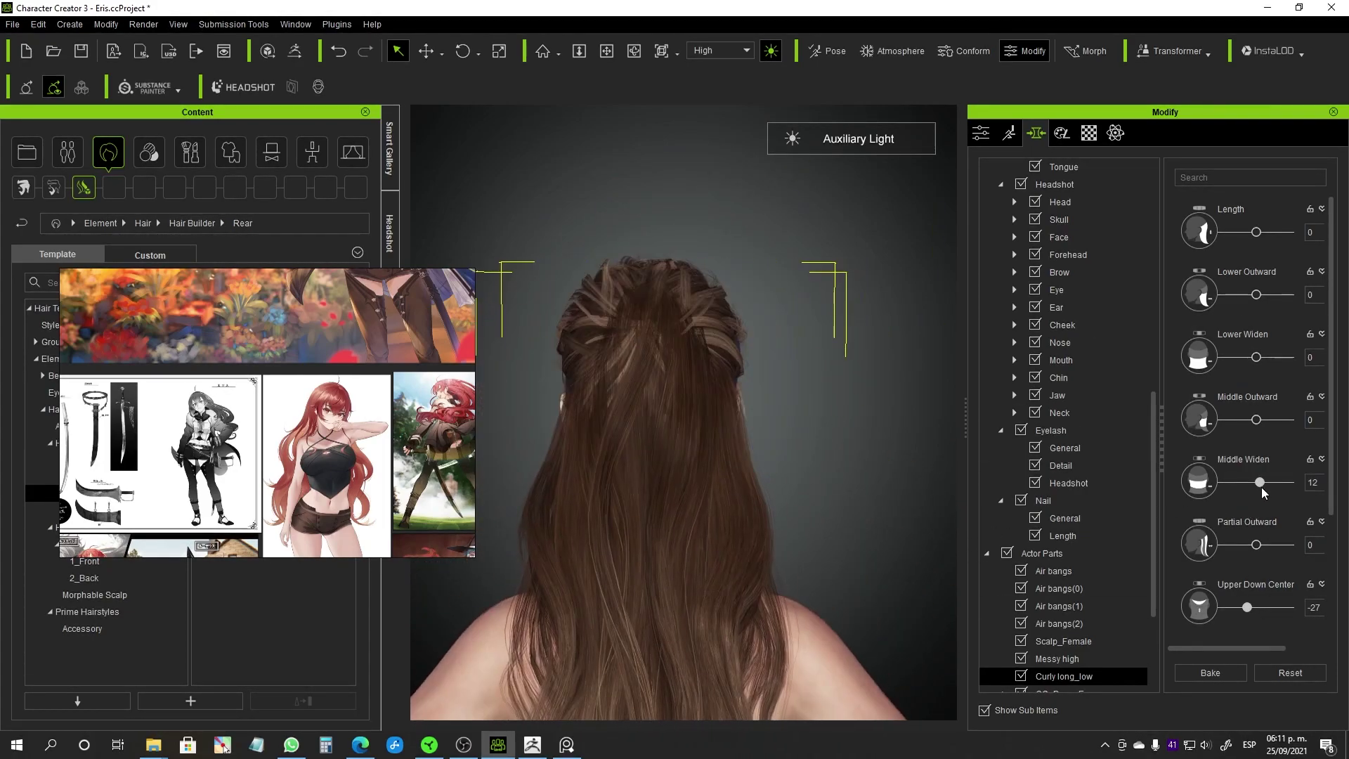
- Tune the upper hair drops, left to -59, and push the upper left and right sections fully
scroll(1255, 627, down, 3)
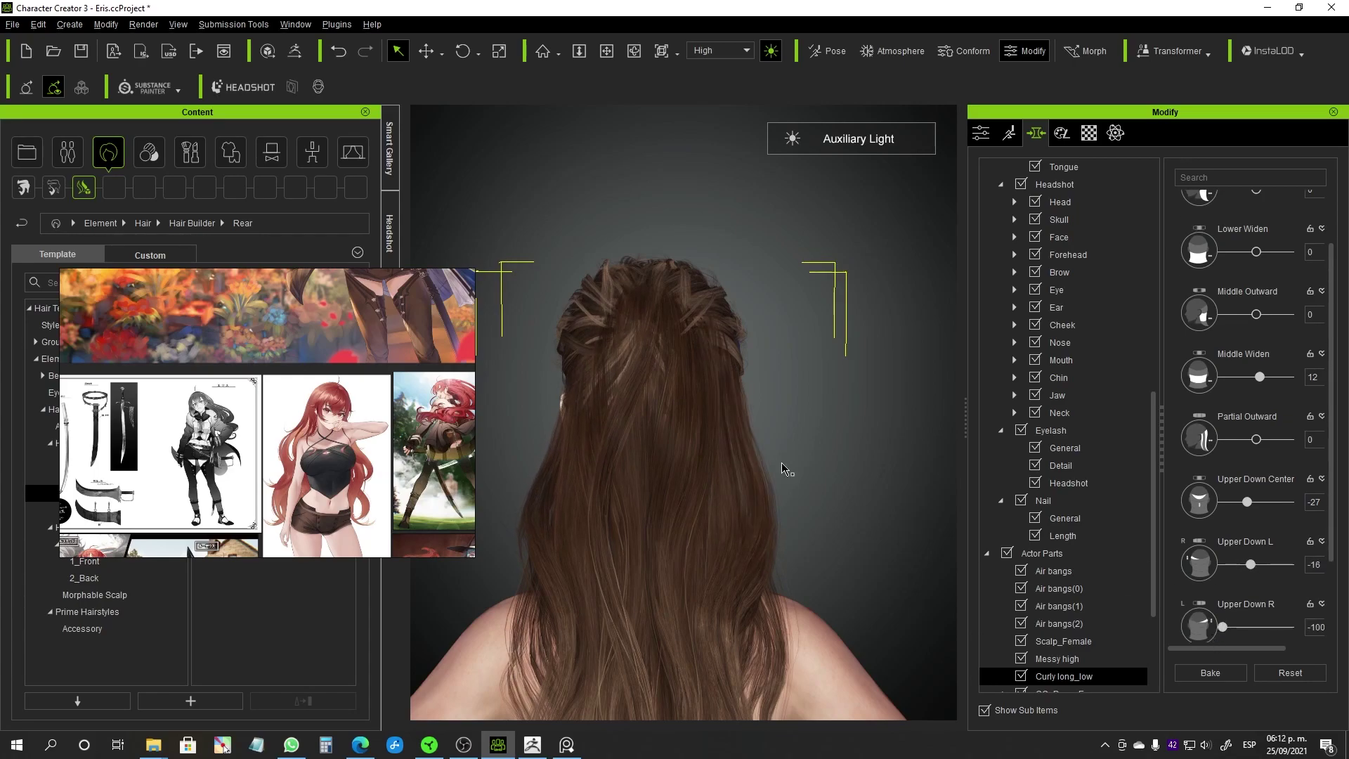
drag(1247, 502, 1257, 507)
scroll(846, 402, up, 5)
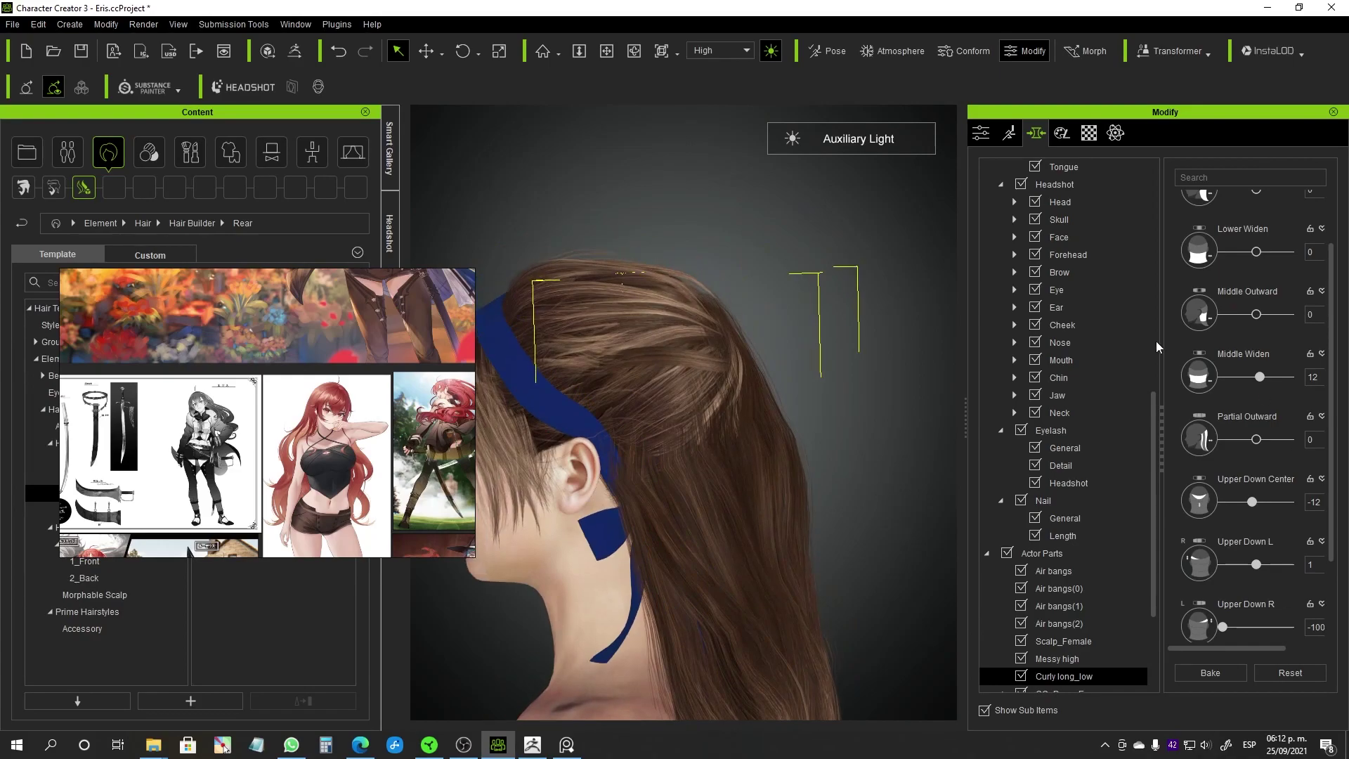
drag(1233, 459, 1237, 459)
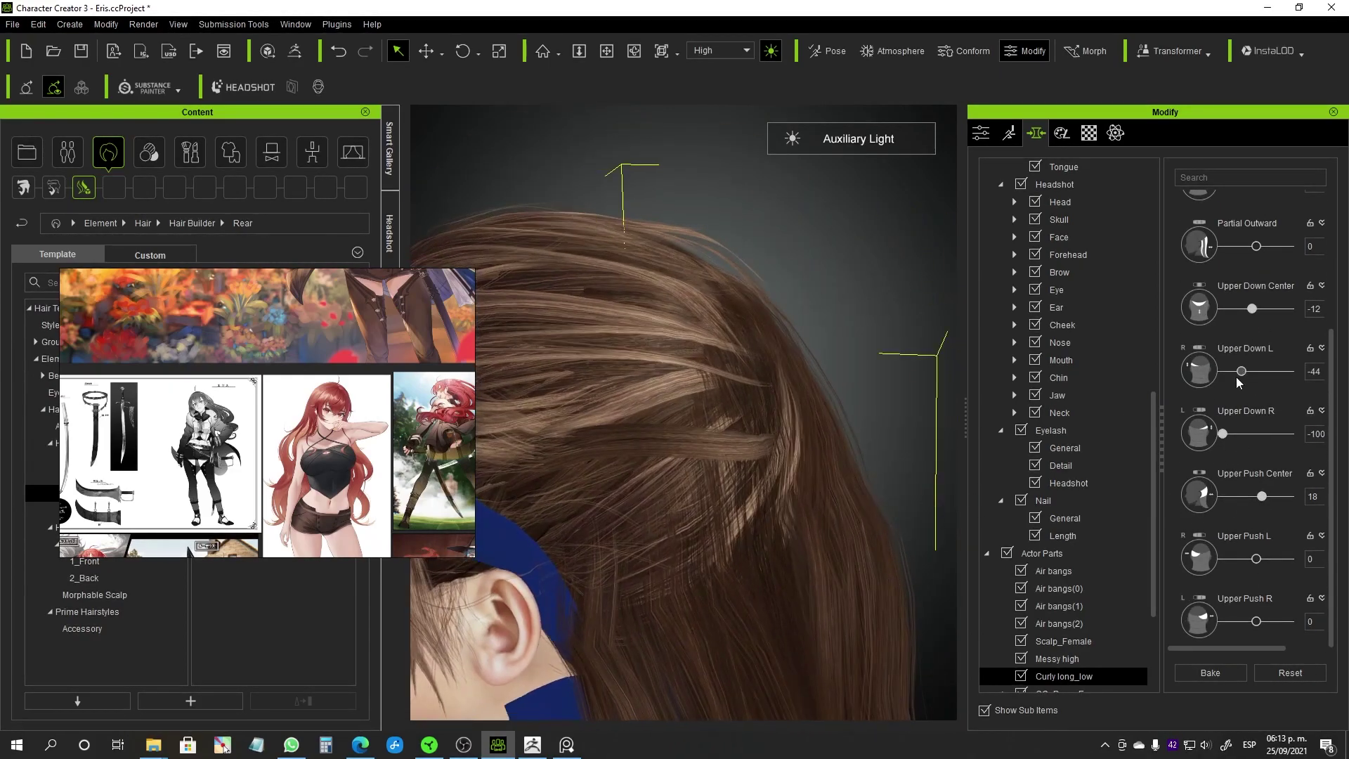
drag(1246, 372, 1241, 375)
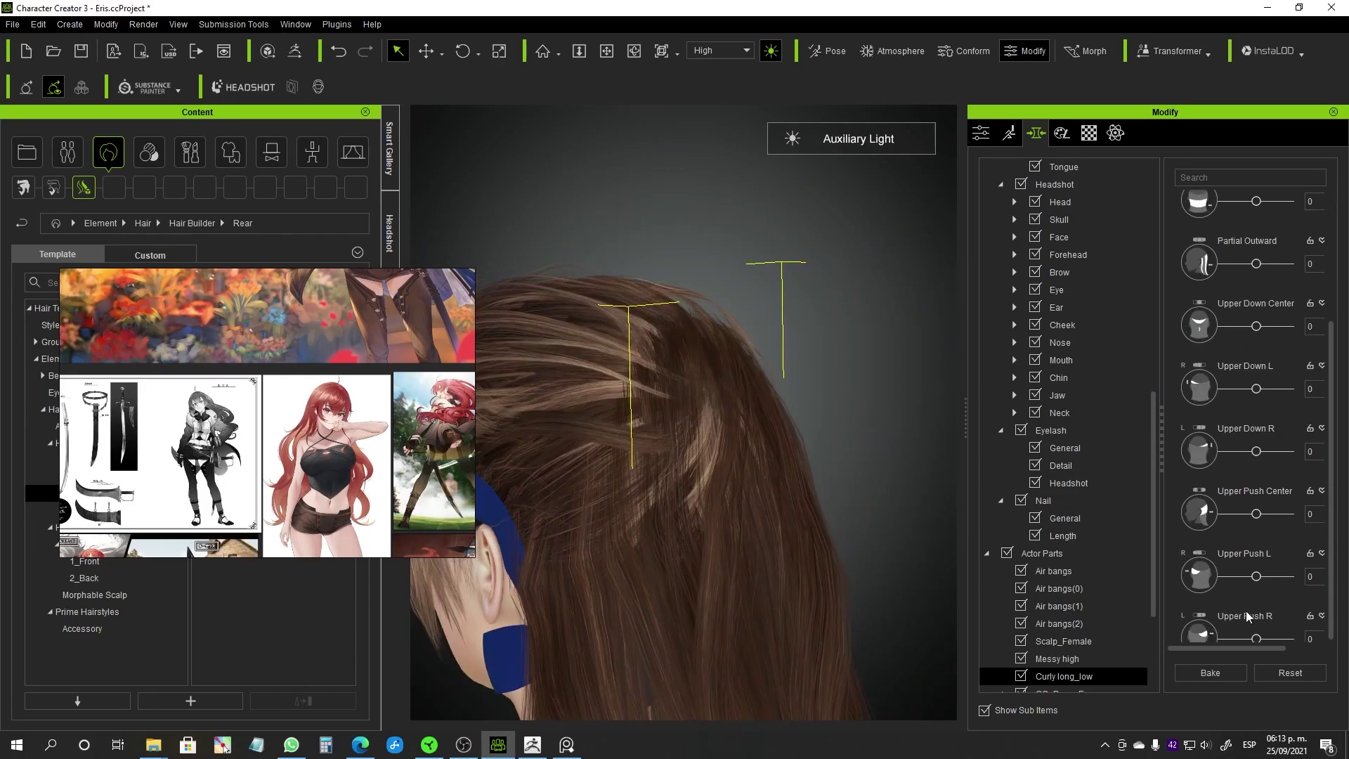
drag(1256, 576, 1219, 576)
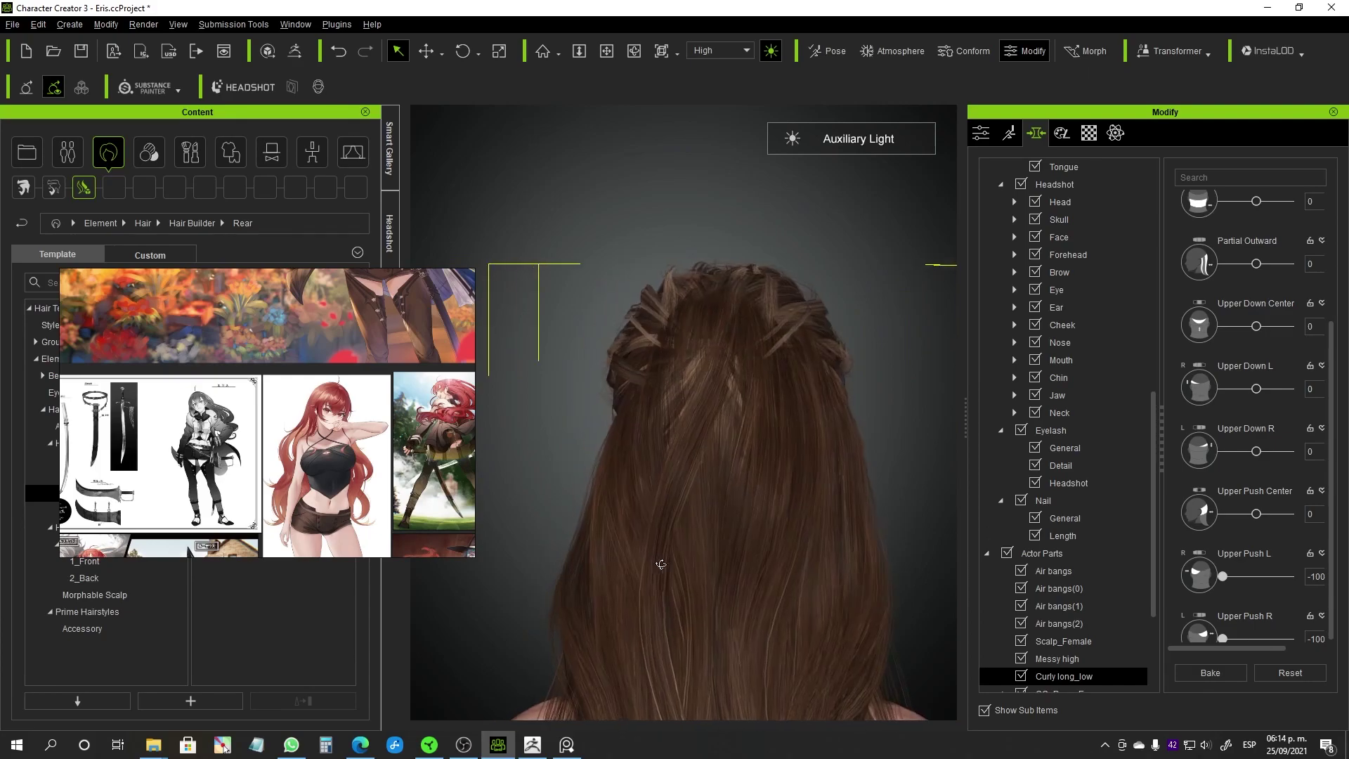
scroll(1262, 507, up, 5)
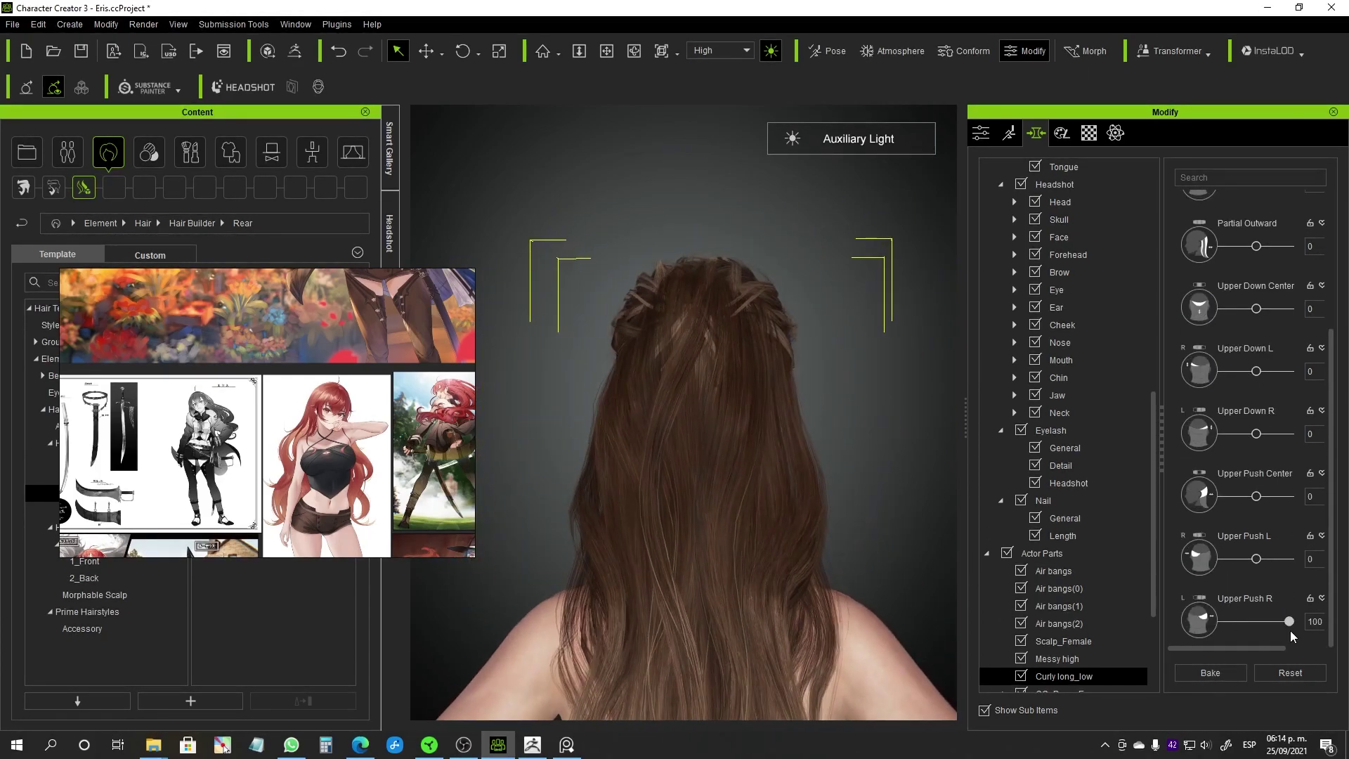
scroll(1279, 618, up, 5)
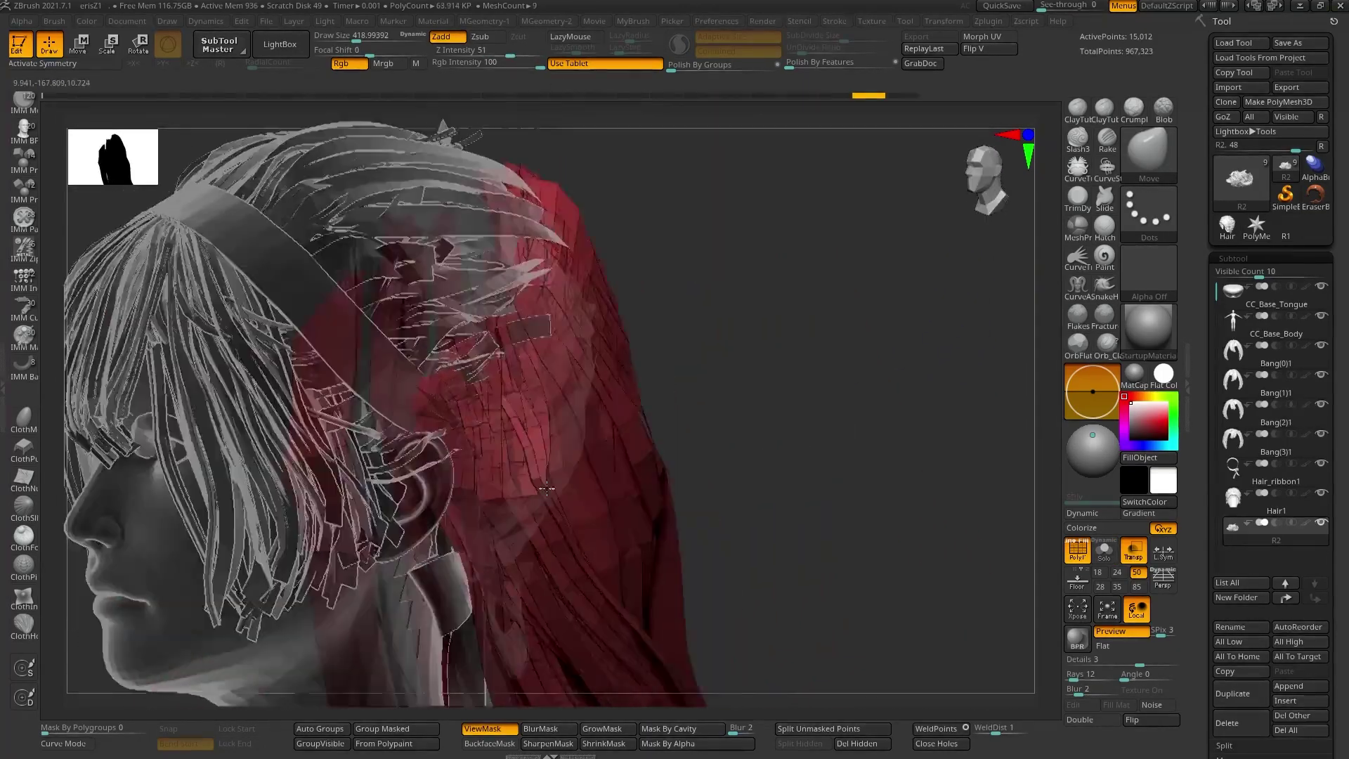
right_drag(547, 487, 593, 356)
click(572, 208)
drag(618, 518, 625, 510)
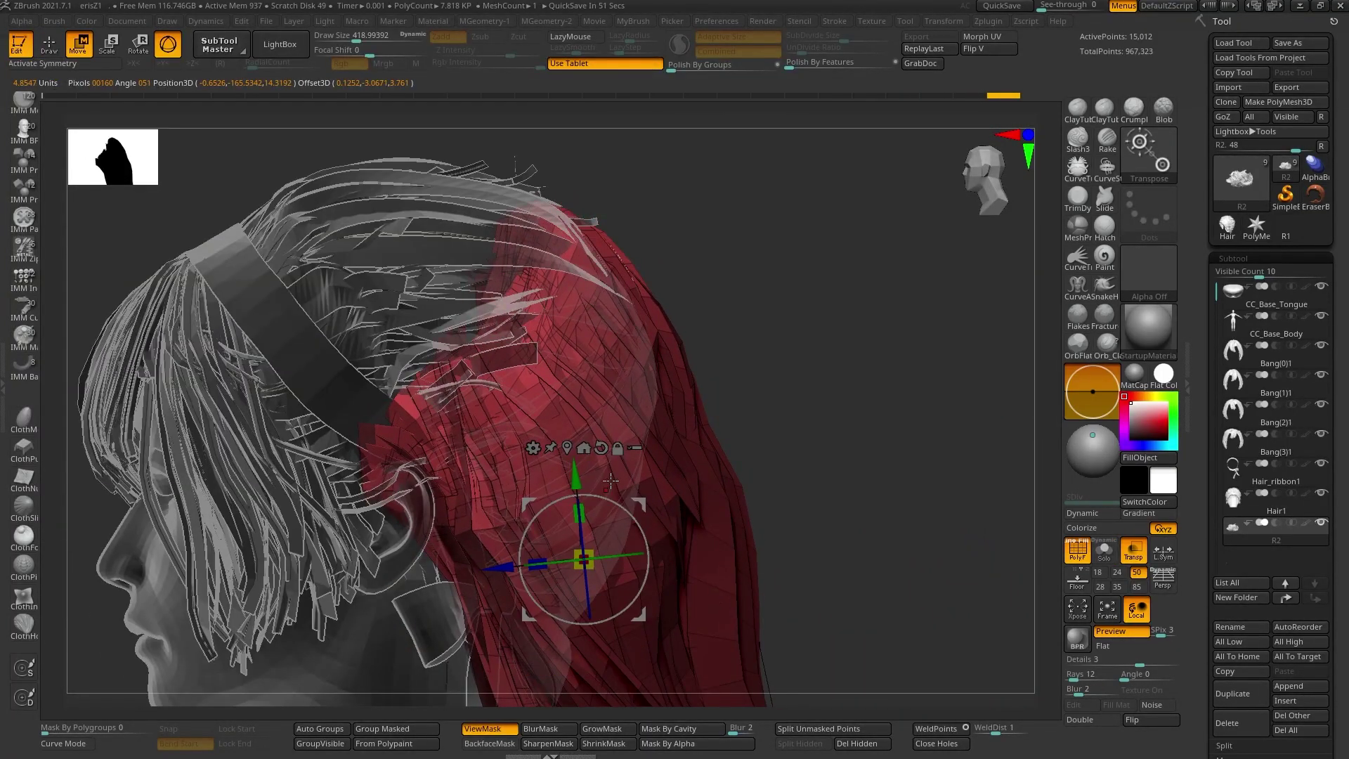
key(q)
mouse_move(615, 433)
right_down()
mouse_move(472, 409)
mouse_move(475, 443)
mouse_move(433, 437)
mouse_move(512, 449)
right_up()
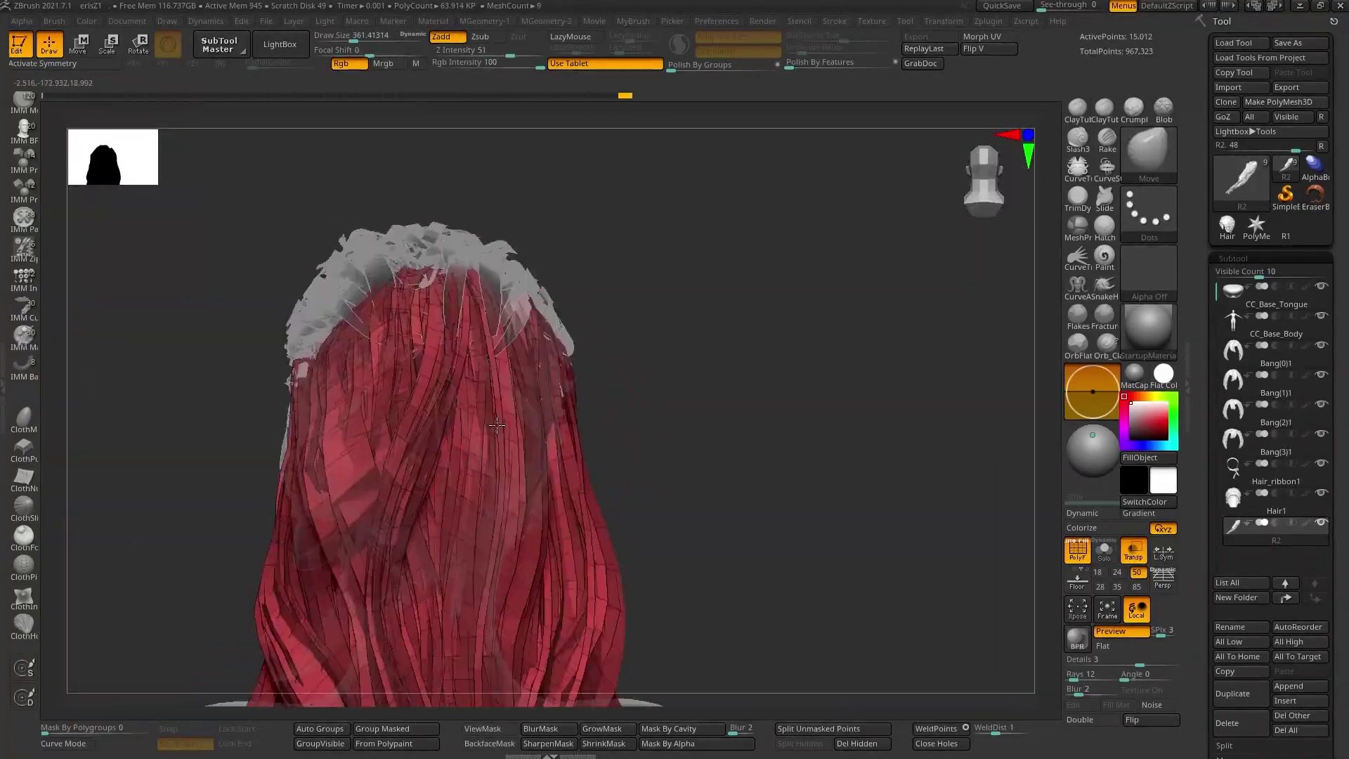
mouse_move(517, 297)
right_down()
mouse_move(607, 435)
mouse_move(589, 325)
right_up()
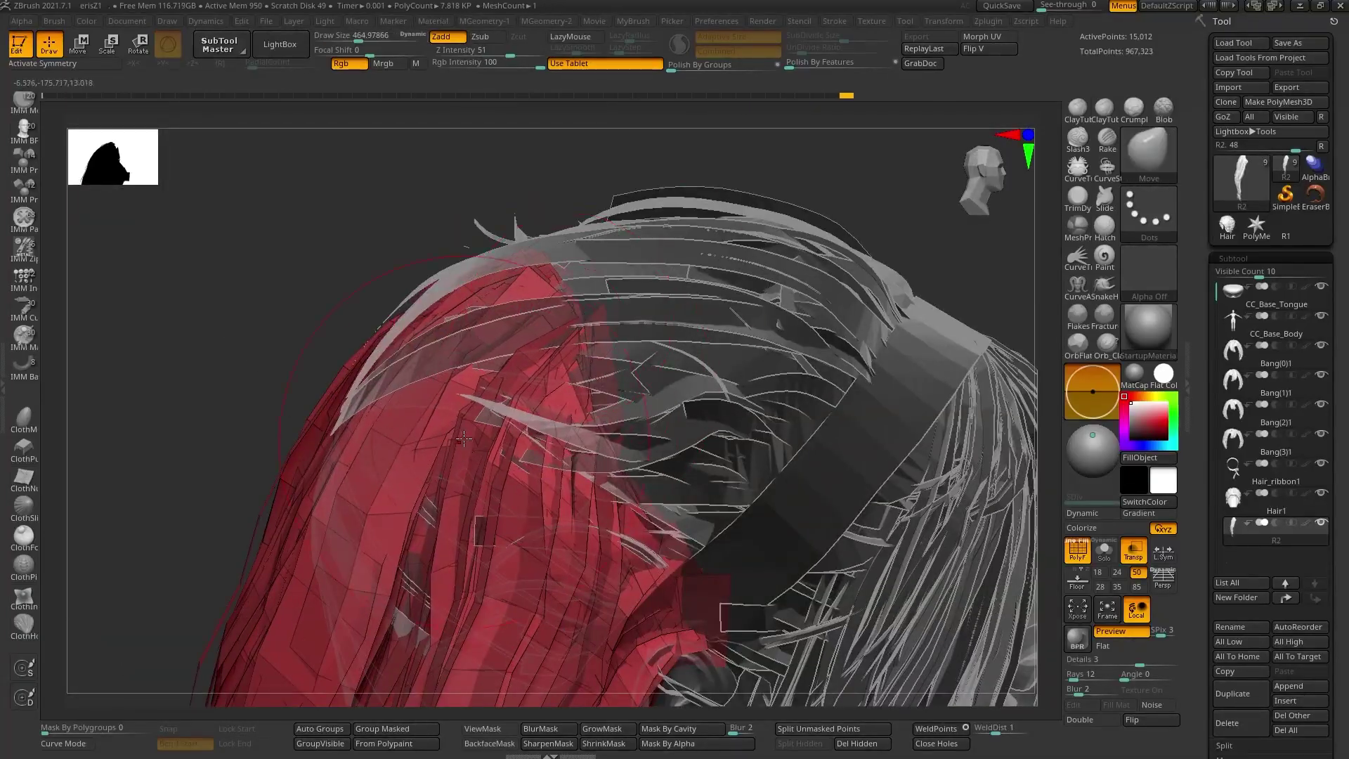
mouse_move(464, 439)
right_down()
mouse_move(604, 457)
mouse_move(635, 360)
mouse_move(677, 476)
mouse_move(710, 407)
mouse_move(693, 358)
mouse_move(1026, 373)
right_up()
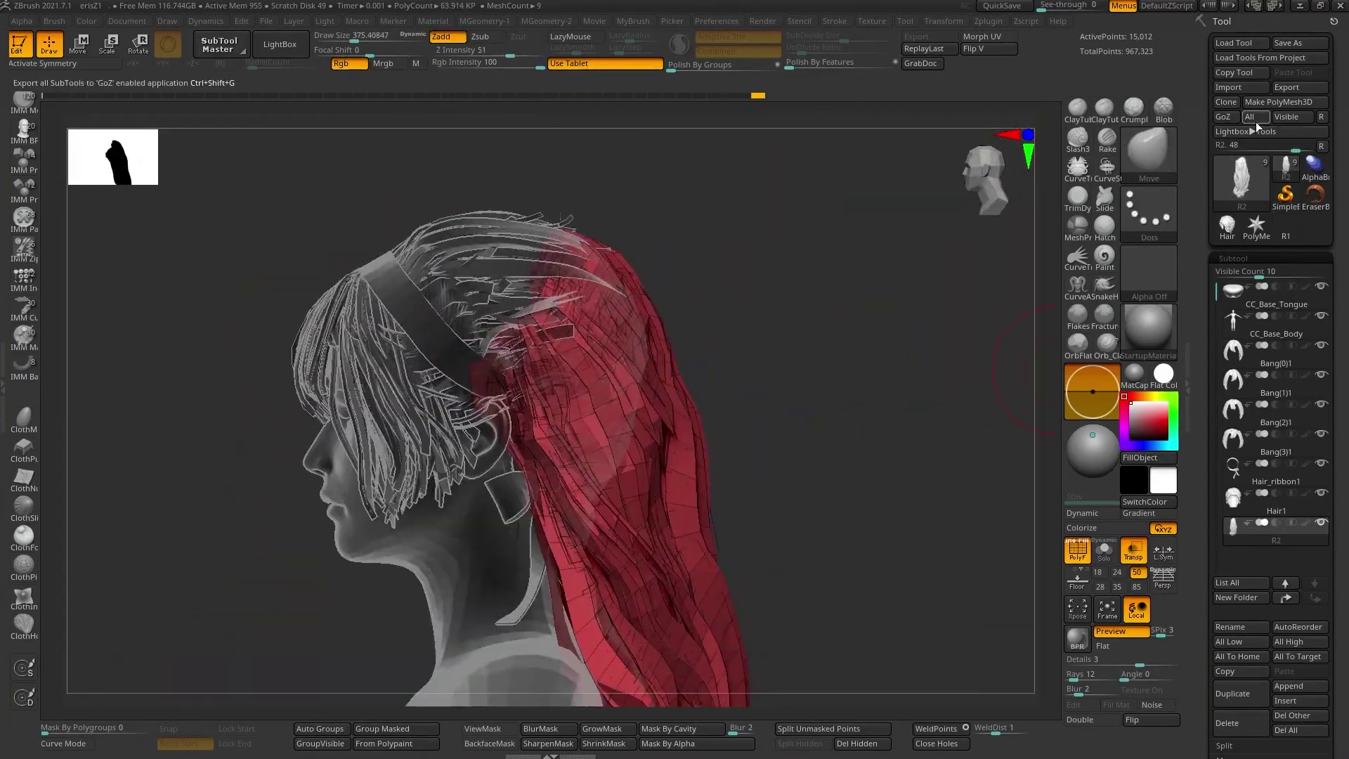
mouse_move(632, 393)
right_down()
mouse_move(531, 290)
mouse_move(757, 433)
right_up()
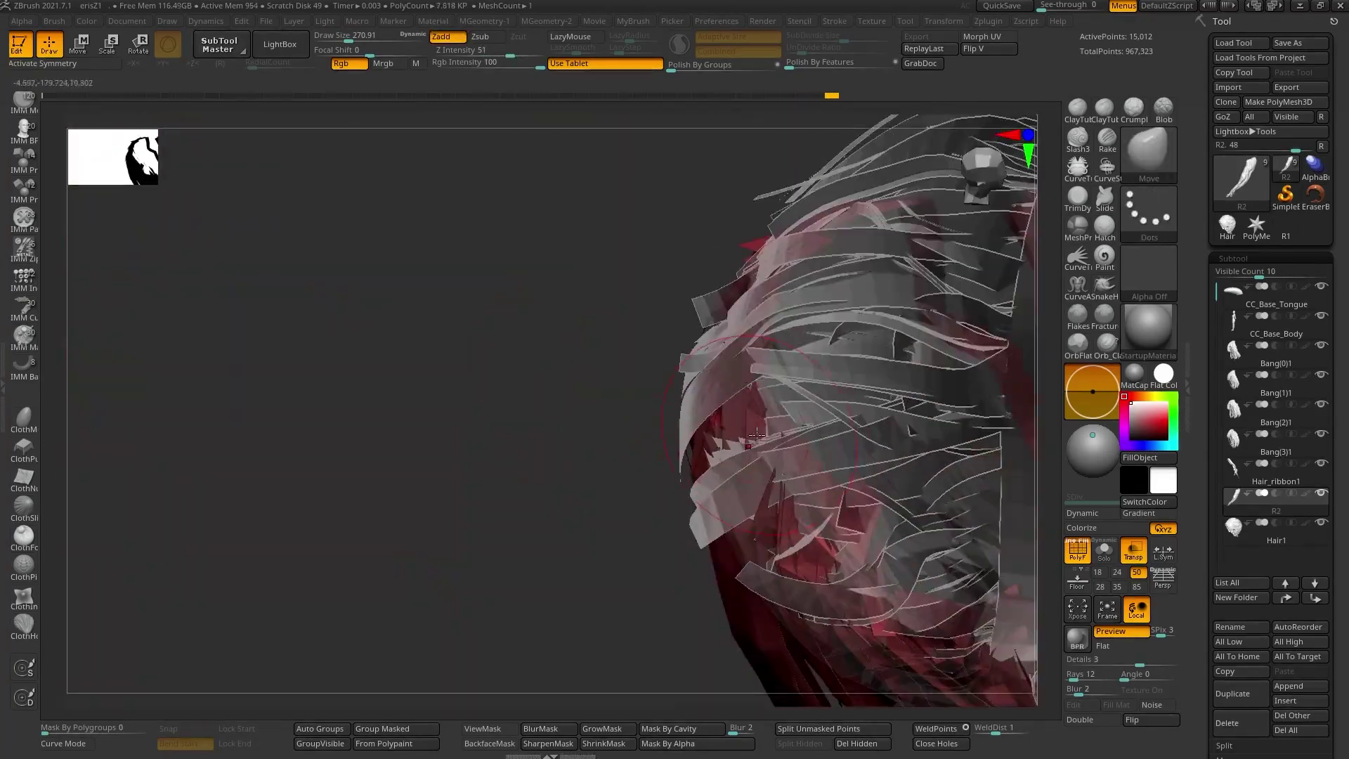
right_drag(756, 433, 913, 393)
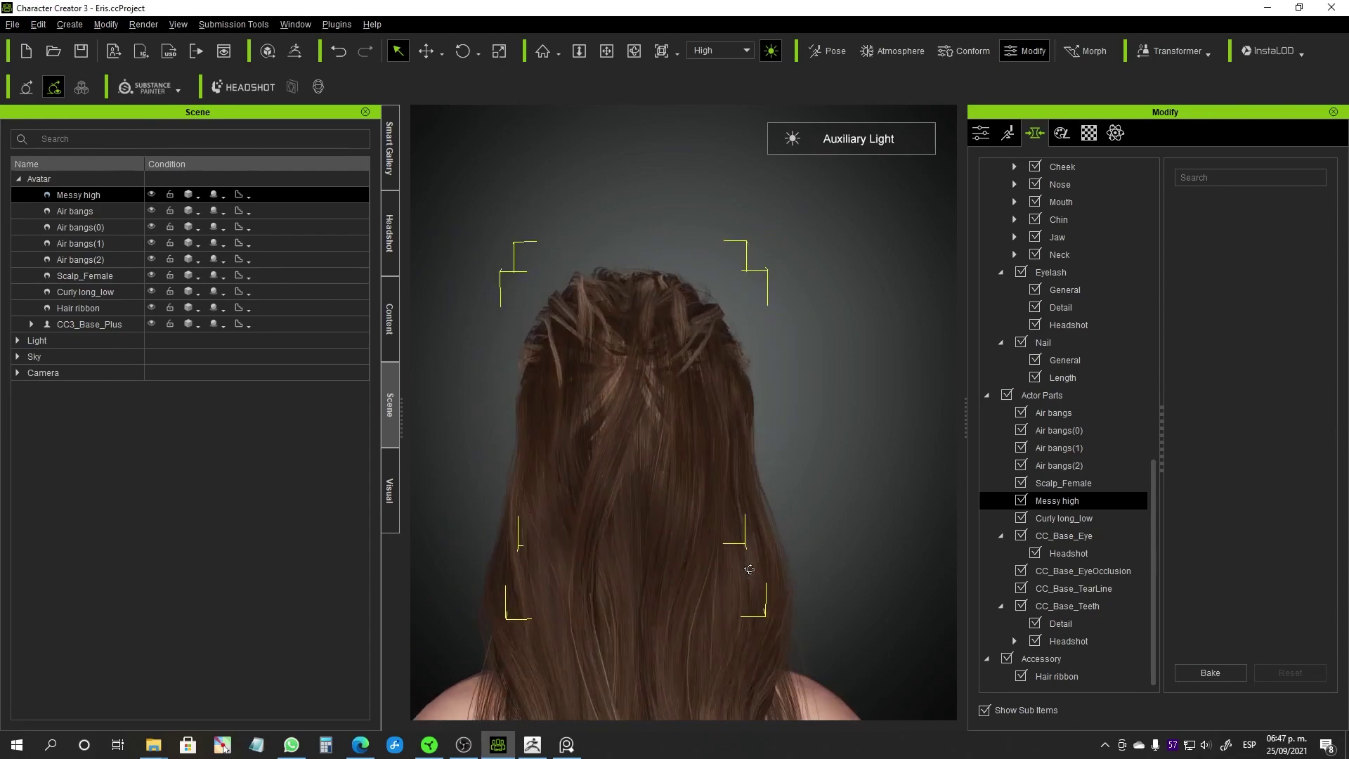
- Select the Curly long_low hair and show its material settings
right_drag(749, 569, 695, 562)
click(85, 291)
click(85, 291)
click(1088, 133)
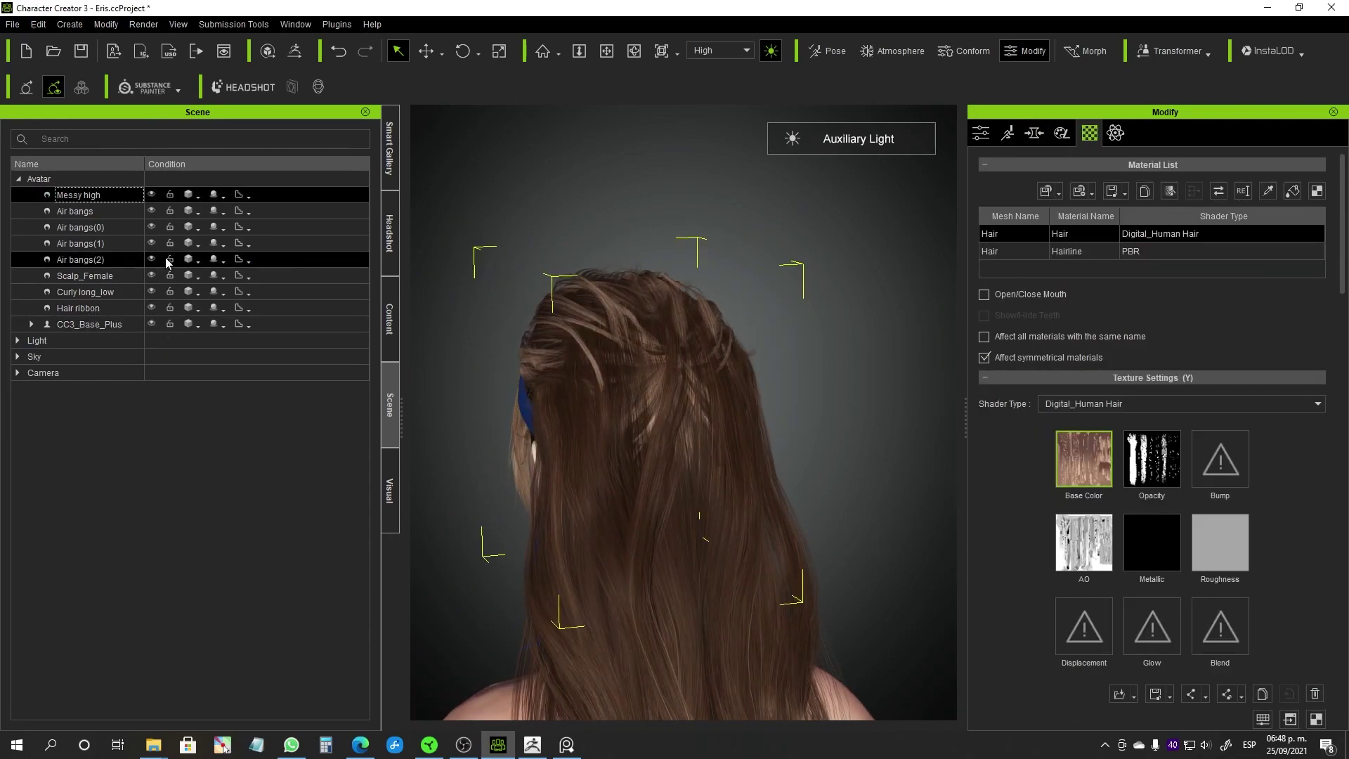
scroll(1039, 568, down, 3)
scroll(1039, 568, down, 5)
scroll(1229, 506, down, 5)
right_drag(941, 590, 902, 594)
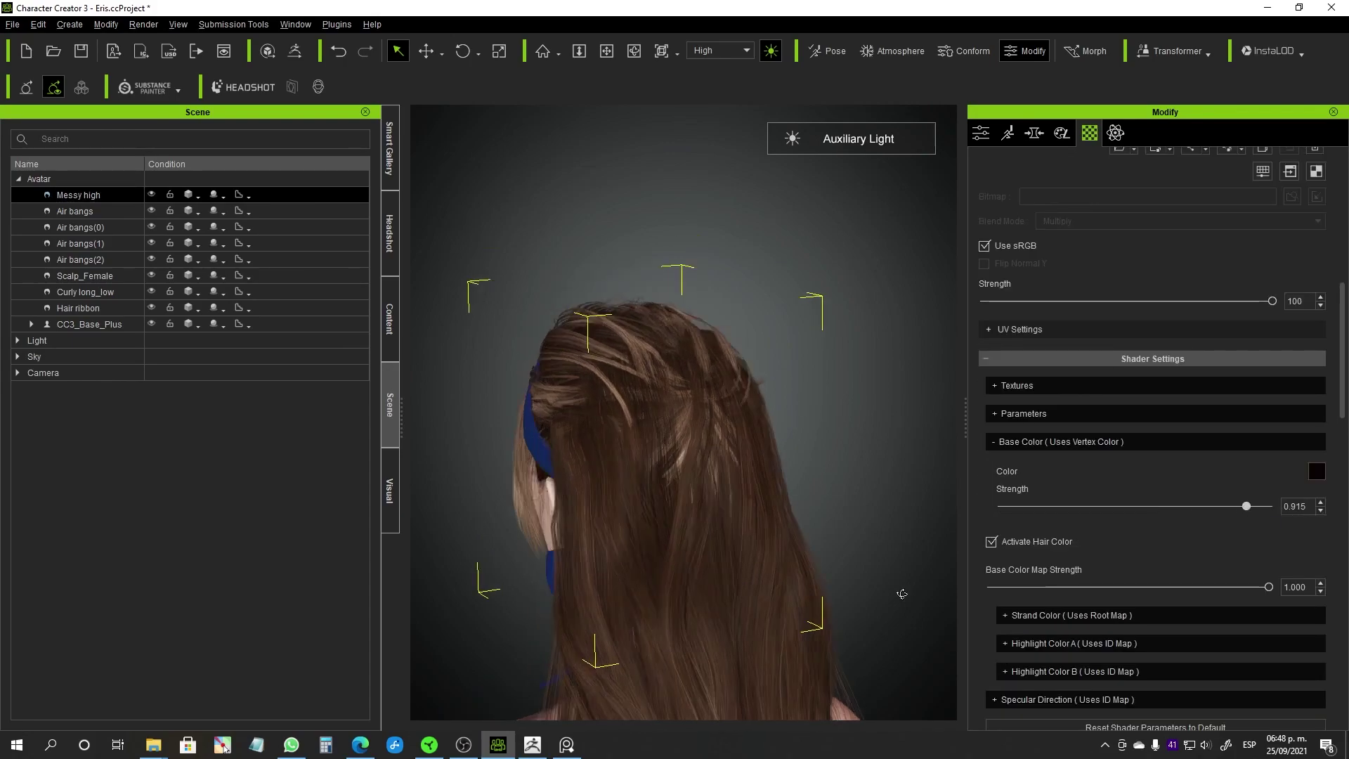
- Browse the hair shader parameter sections down to the strand colour settings
click(1119, 414)
right_drag(855, 473, 1119, 528)
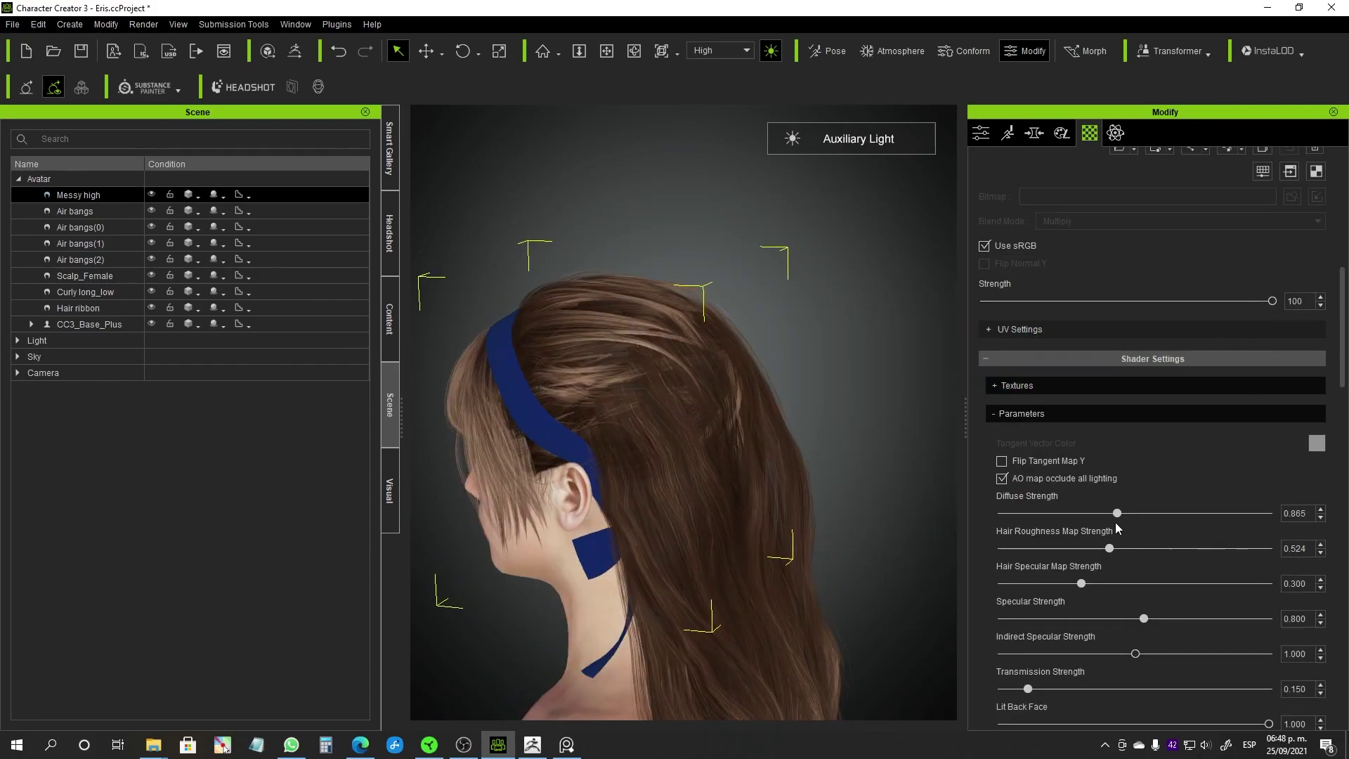
click(992, 385)
click(992, 414)
click(1006, 542)
scroll(1281, 508, down, 1)
click(1006, 458)
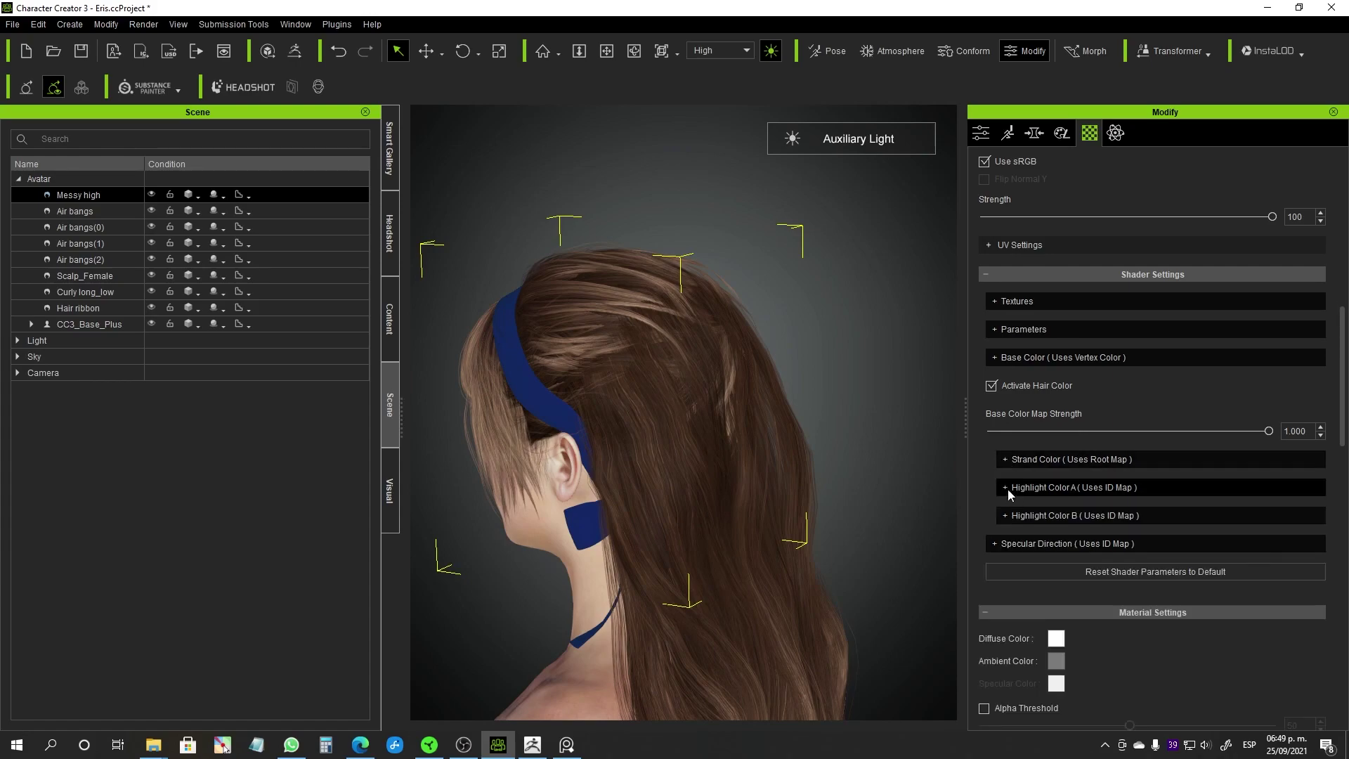
- Set Highlight Color A to black at strength 1.000
click(1007, 489)
drag(1266, 556, 1273, 554)
click(1316, 517)
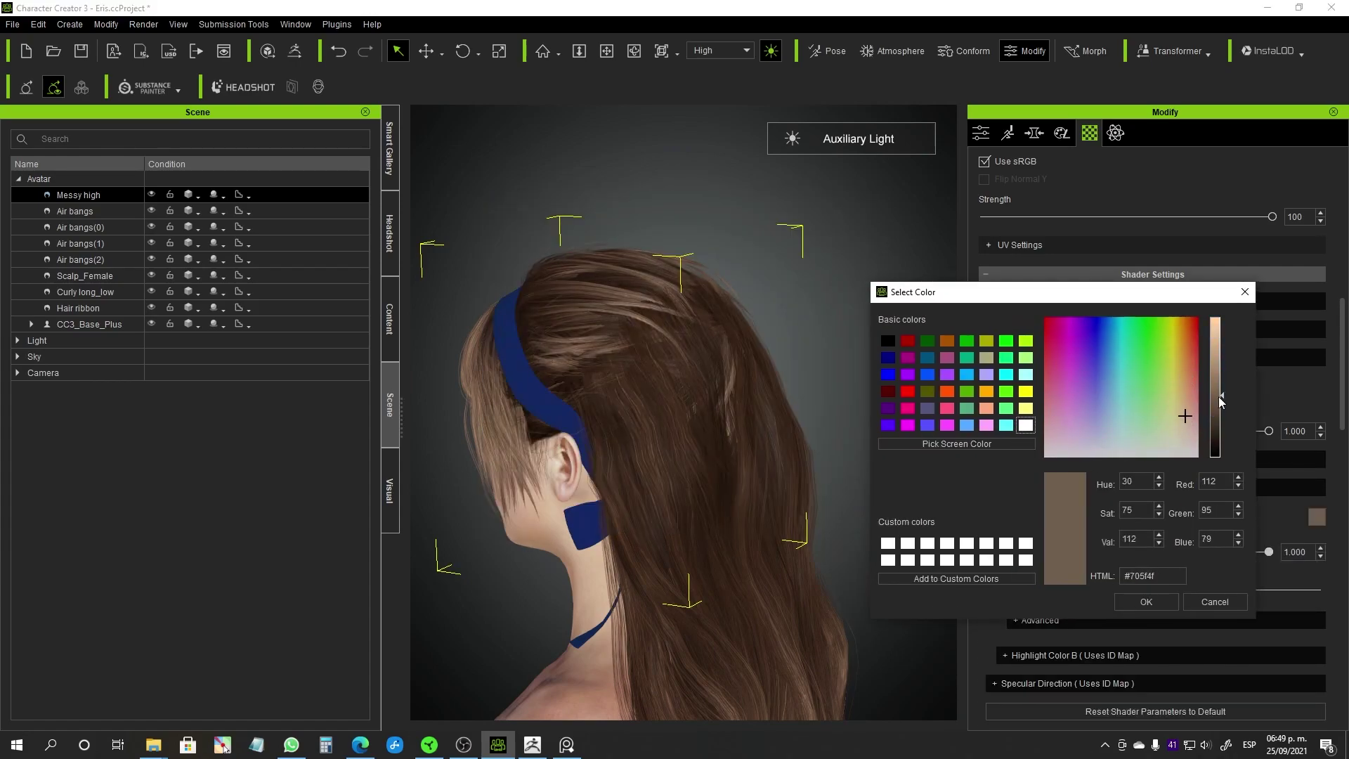
click(1146, 601)
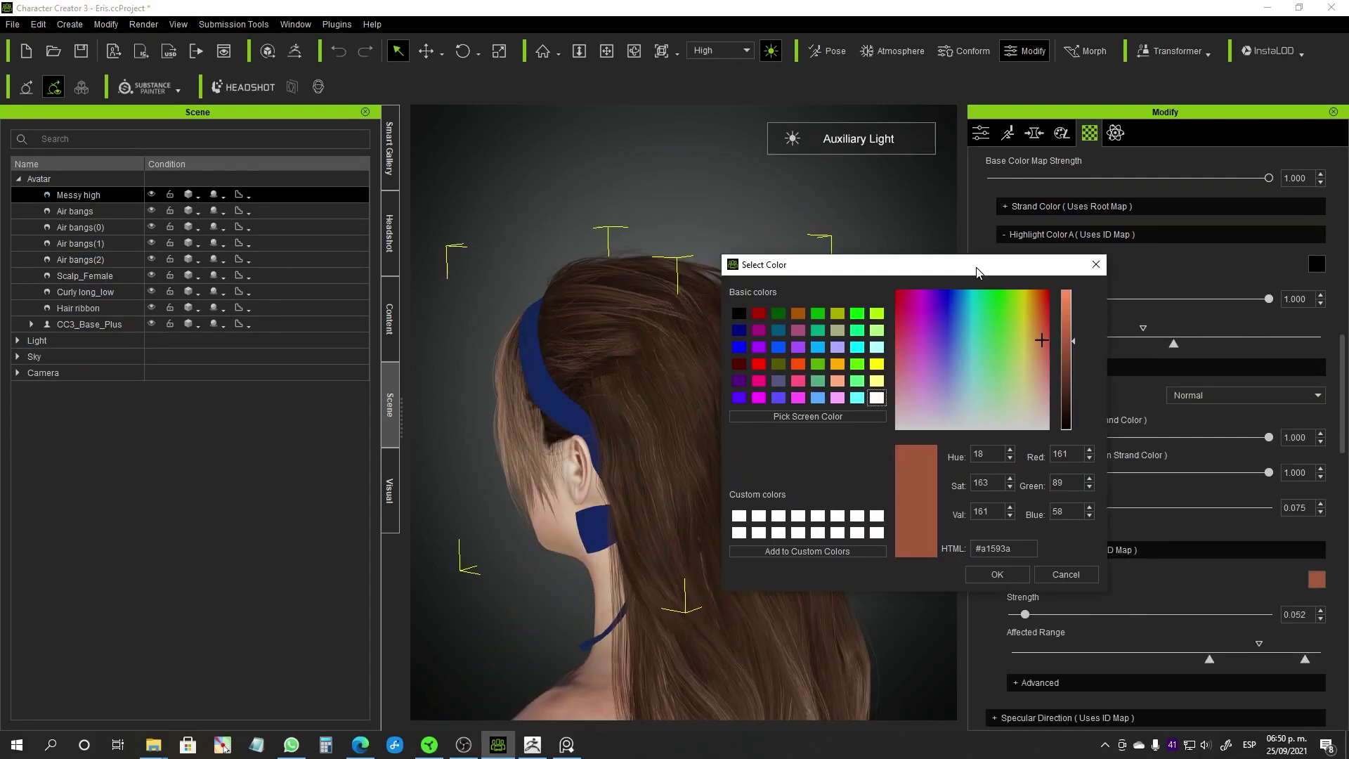
- Make Highlight Color B dark brown with specular 0.052 and adjust another material colour
click(993, 575)
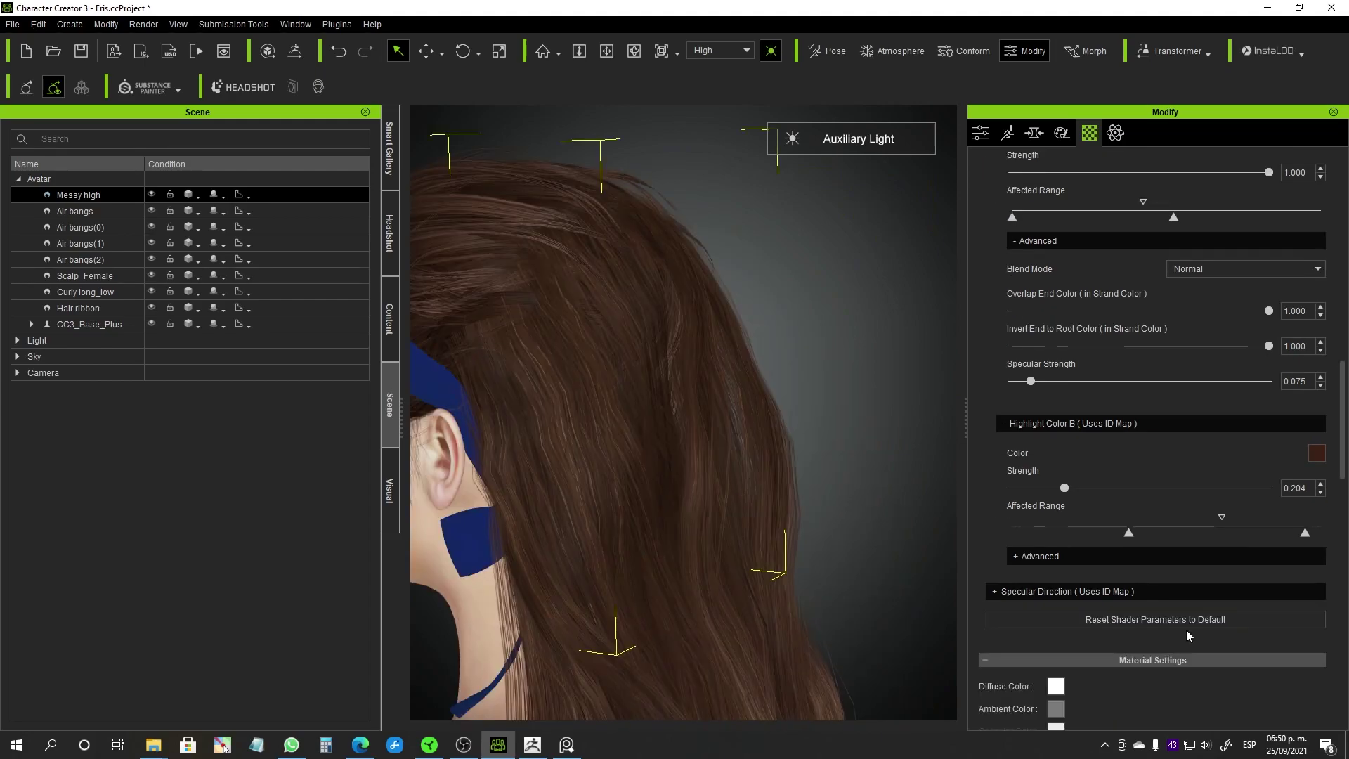
drag(1044, 654, 1025, 654)
scroll(1110, 617, down, 2)
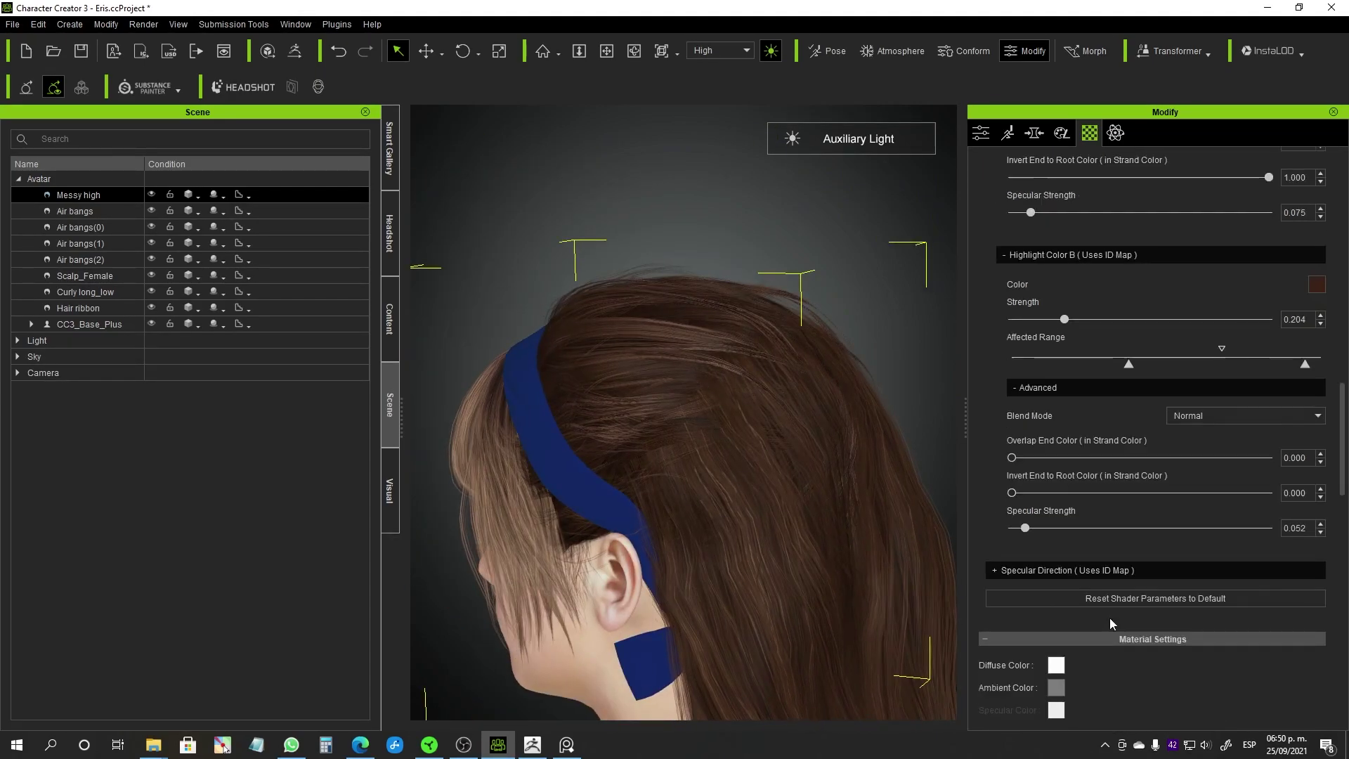
scroll(1102, 622, down, 5)
scroll(1101, 623, up, 3)
click(1055, 416)
drag(764, 224, 1197, 380)
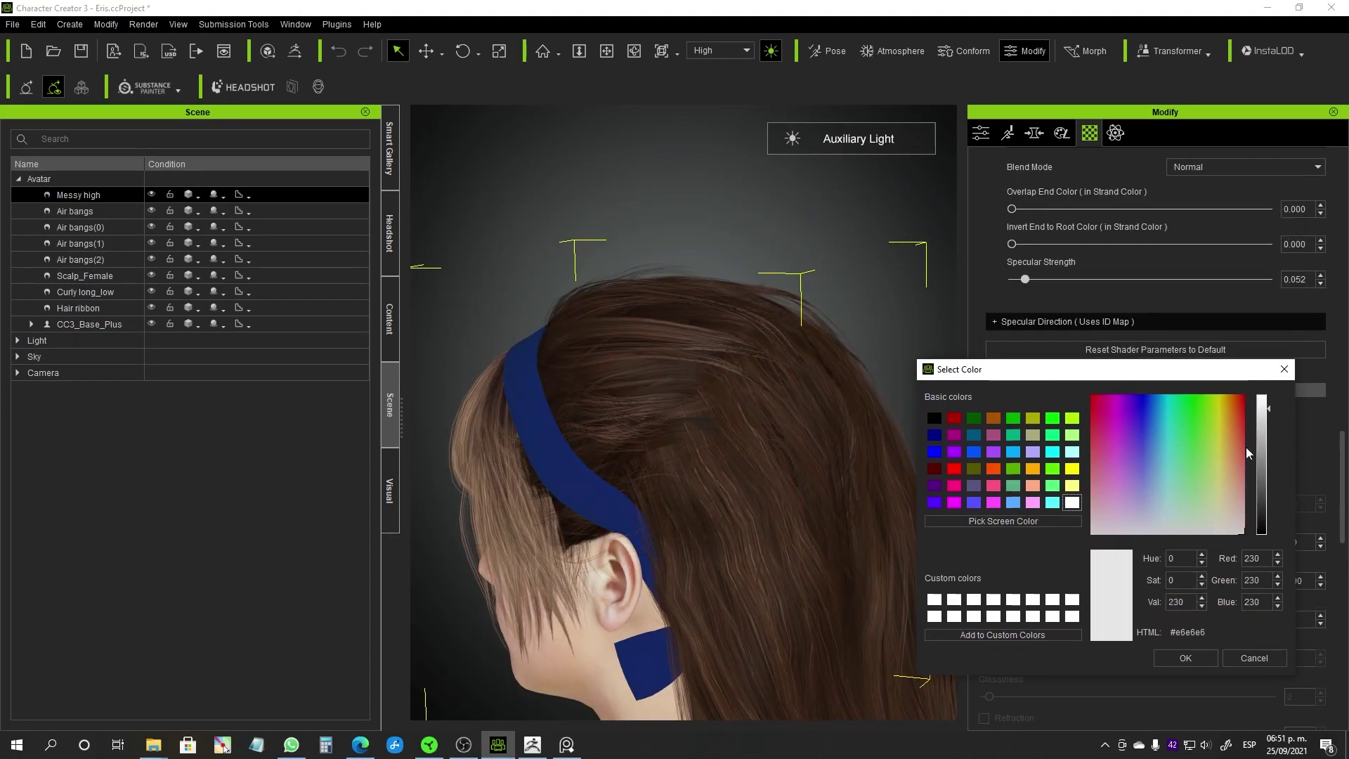
click(1235, 436)
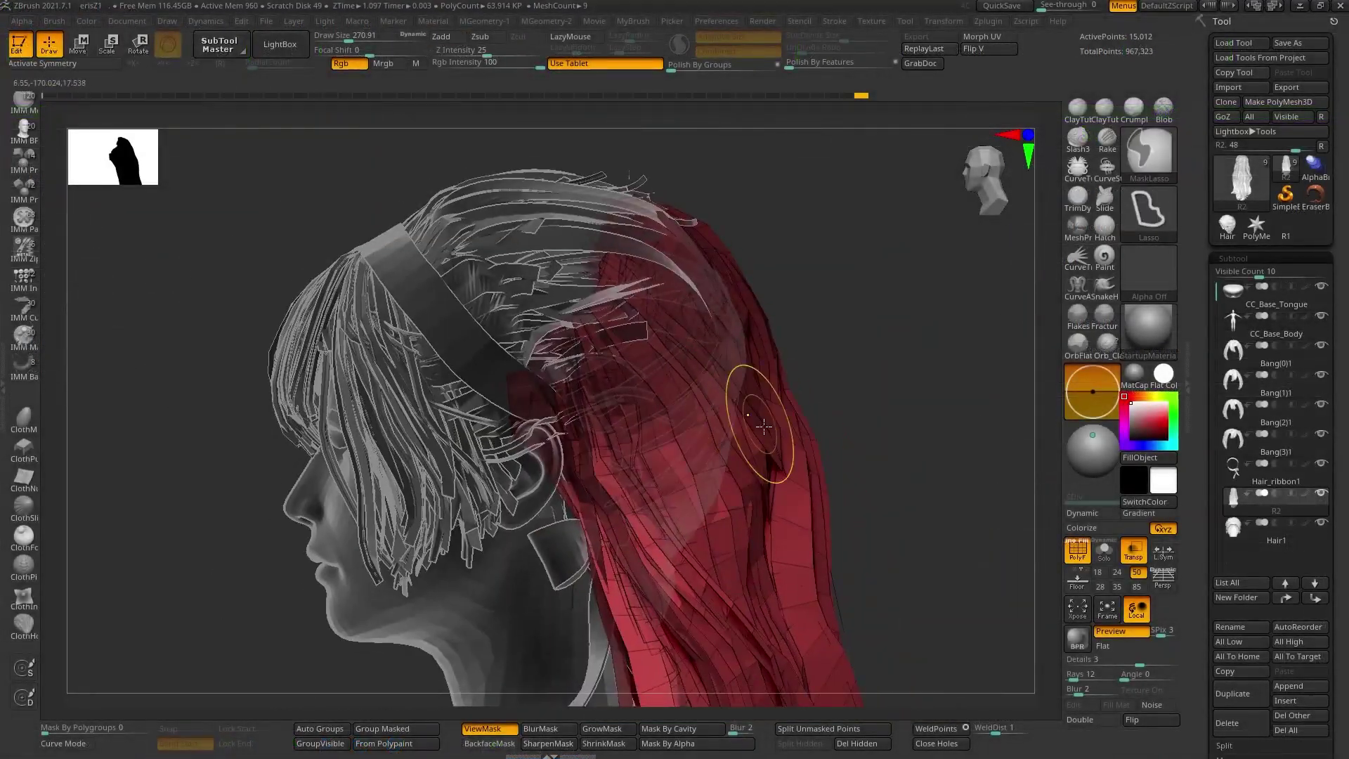
- Bring up the Transpose gizmo and lasso masking on the red R2 hair
right_drag(714, 357, 739, 501)
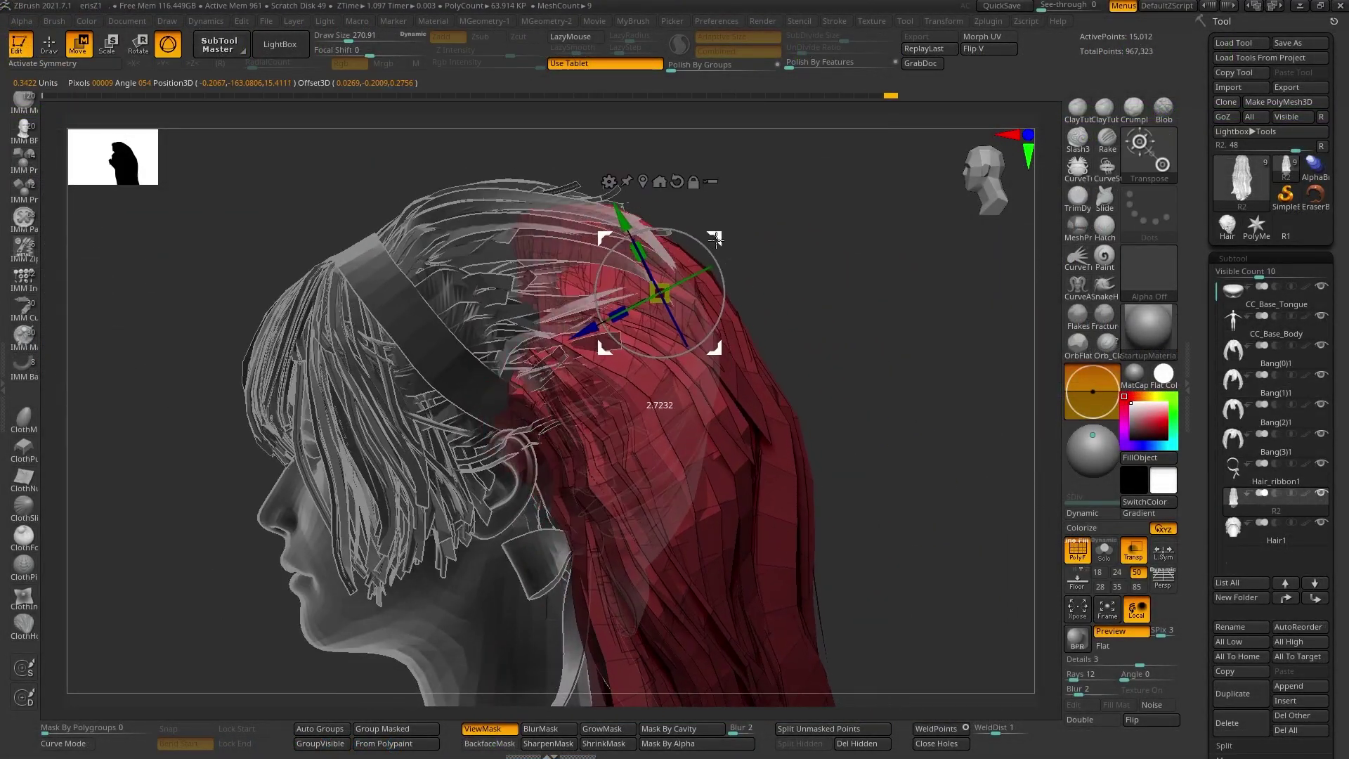
right_drag(714, 239, 715, 417)
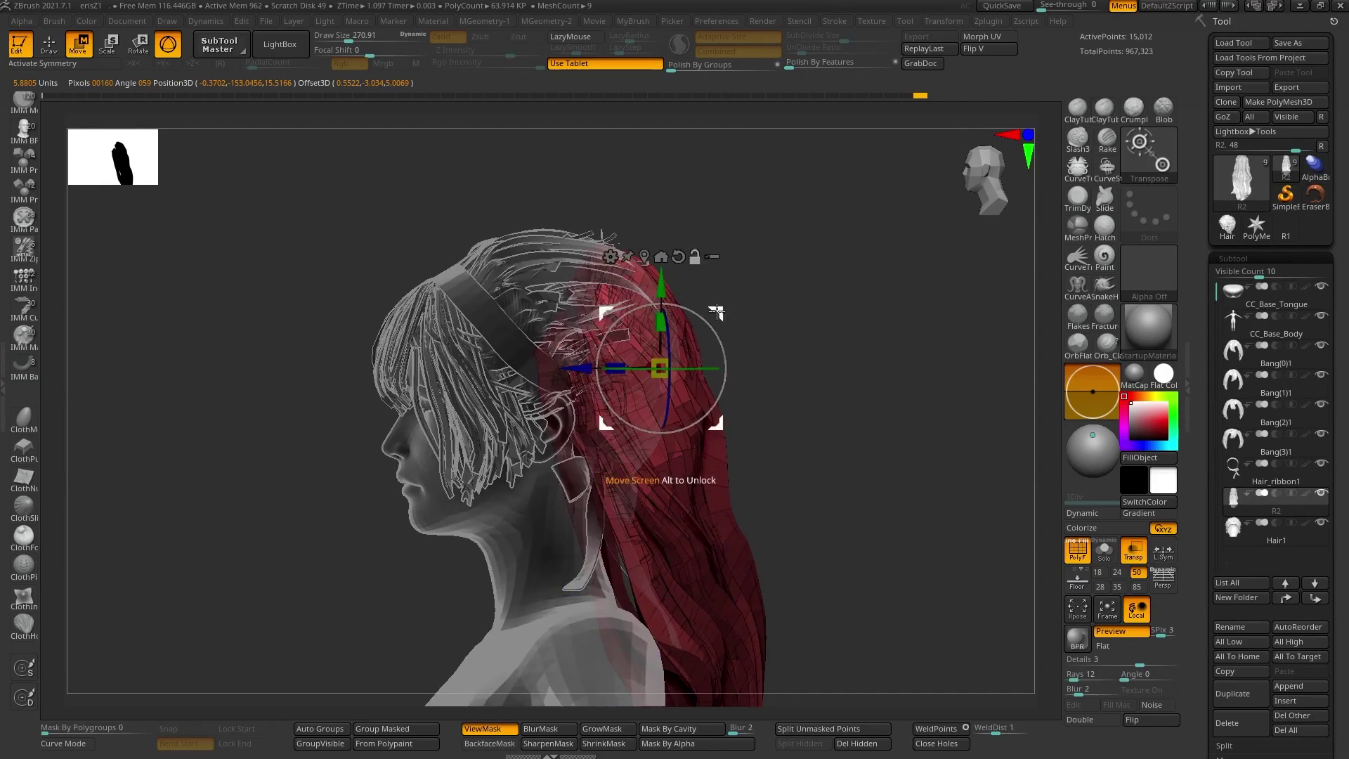
mouse_move(688, 391)
right_down()
mouse_move(826, 356)
mouse_move(629, 189)
mouse_move(647, 307)
mouse_move(330, 172)
right_up()
key(q)
key(w)
key(ctrl+h)
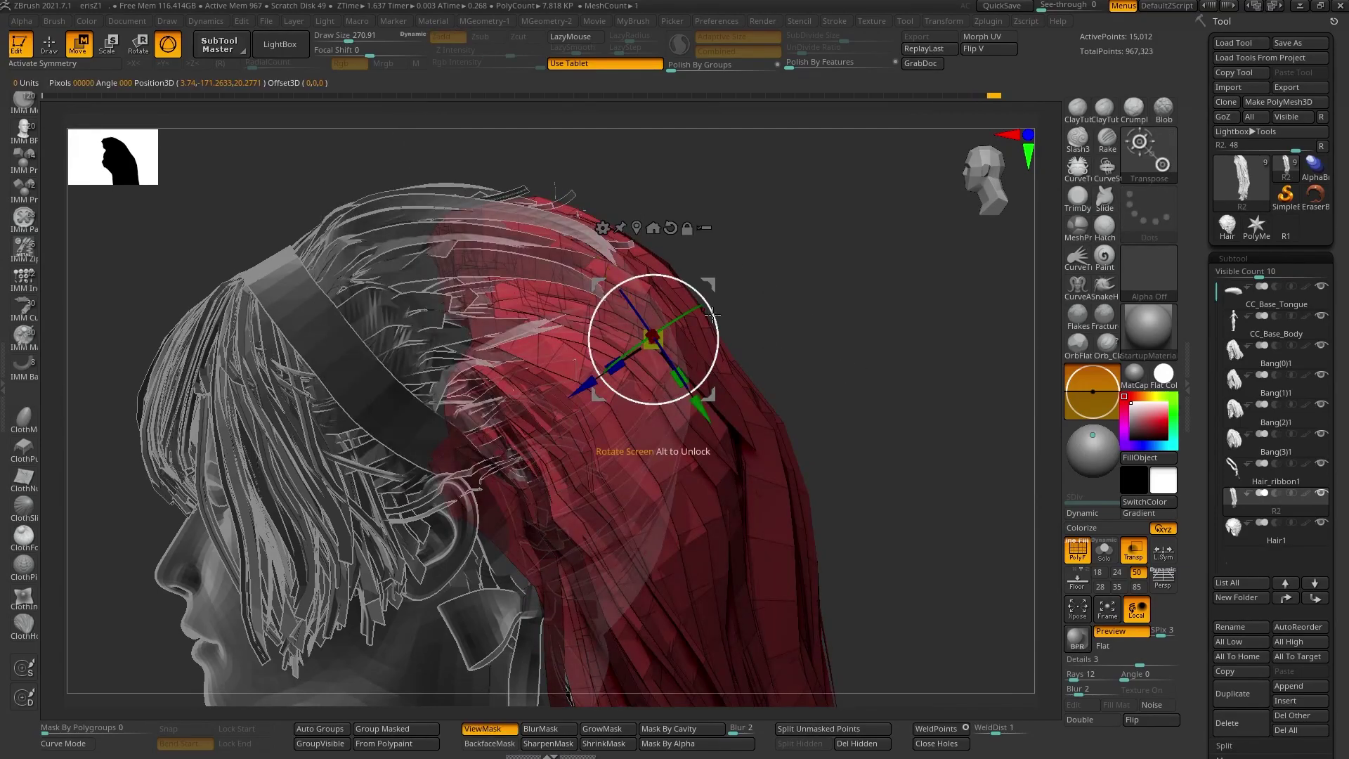
mouse_move(712, 316)
right_down()
mouse_move(696, 405)
mouse_move(752, 464)
mouse_move(632, 421)
mouse_move(492, 422)
mouse_move(534, 394)
mouse_move(617, 391)
mouse_move(554, 372)
mouse_move(542, 350)
mouse_move(571, 367)
right_up()
- Switch to the Move brush and enlarge it to about 654
key(b)
key(m)
key(v)
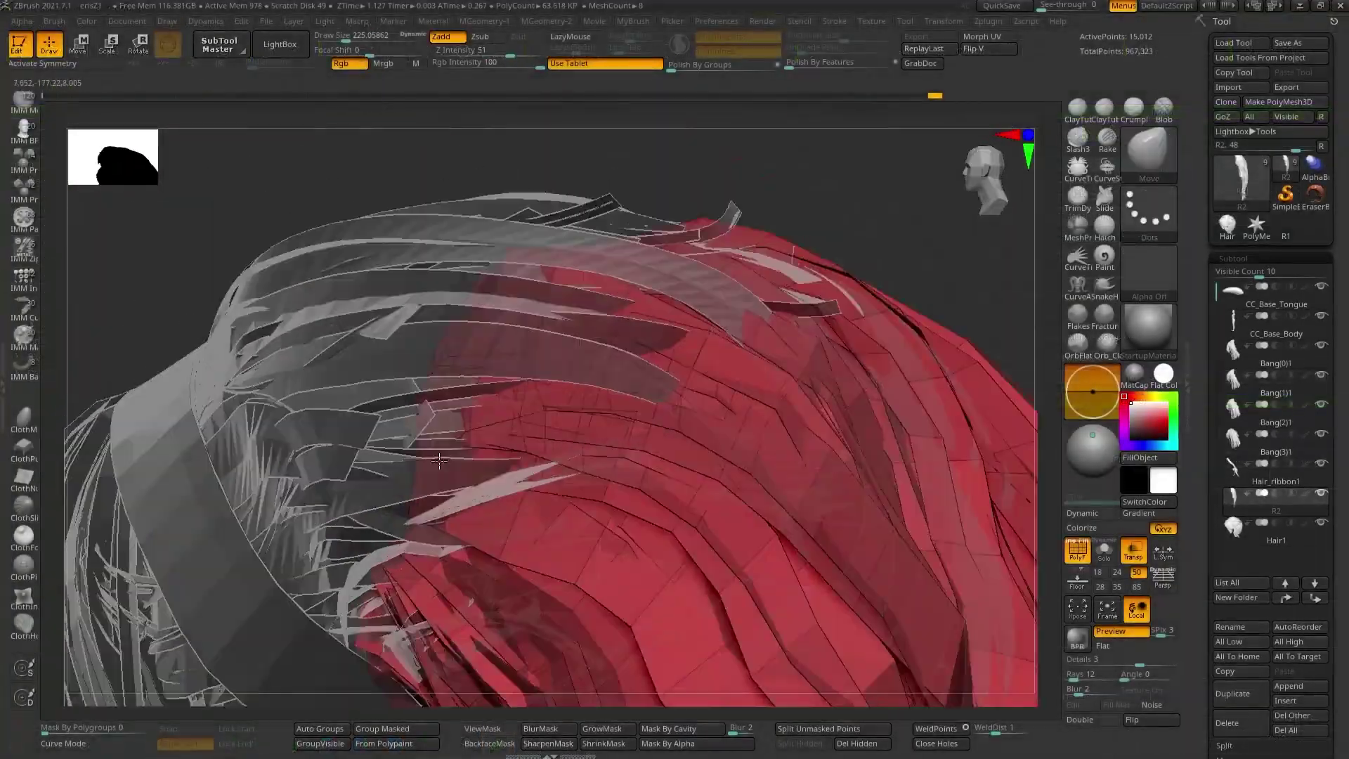
key(s)
mouse_move(419, 380)
right_down()
mouse_move(436, 355)
mouse_move(489, 448)
mouse_move(455, 498)
right_up()
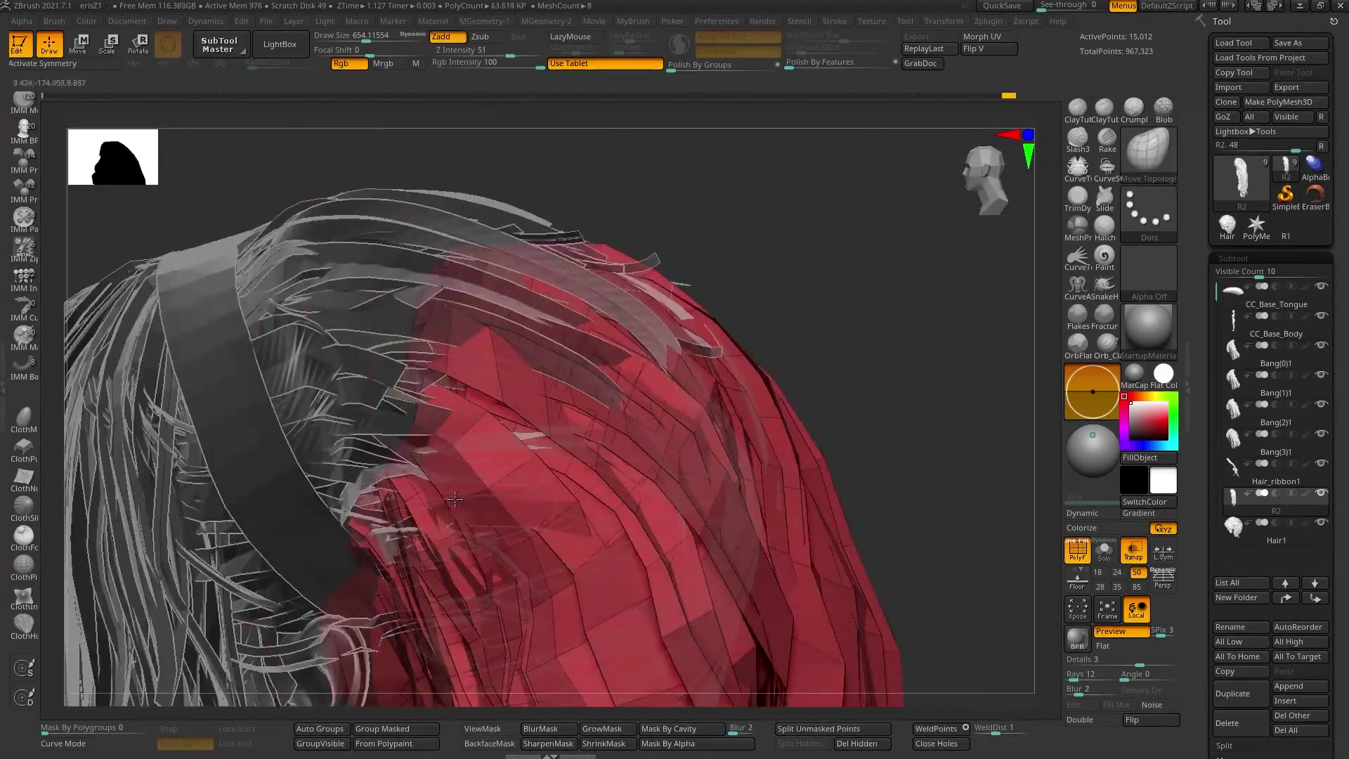
mouse_move(476, 419)
right_down()
mouse_move(706, 409)
mouse_move(631, 548)
mouse_move(660, 435)
mouse_move(762, 229)
mouse_move(888, 370)
mouse_move(722, 288)
mouse_move(654, 424)
mouse_move(485, 434)
right_up()
- Make R2 the active subtool and smooth its surface near the headband
alt+click(688, 356)
alt+click(654, 424)
ctrl+right_drag(600, 416, 675, 378)
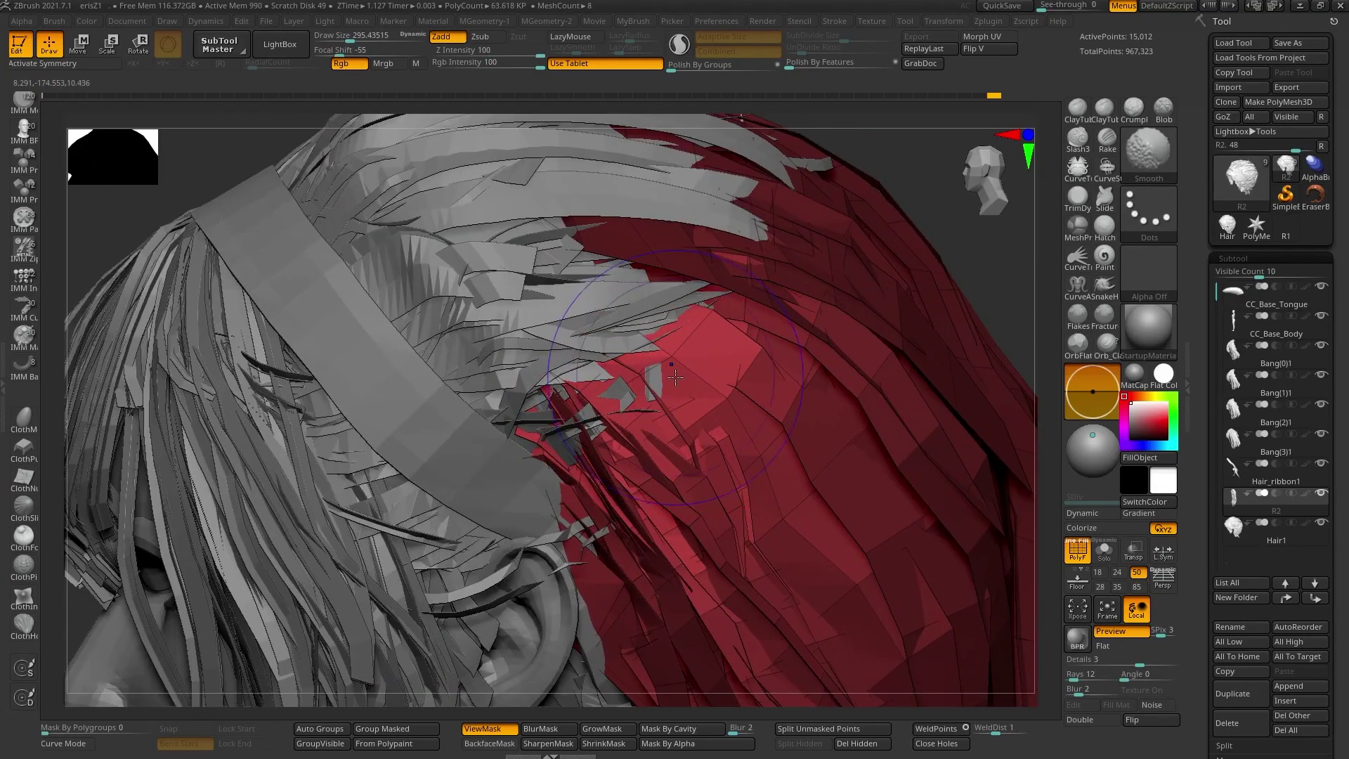
mouse_move(723, 340)
right_down()
mouse_move(685, 548)
mouse_move(704, 437)
mouse_move(851, 397)
right_up()
key(q)
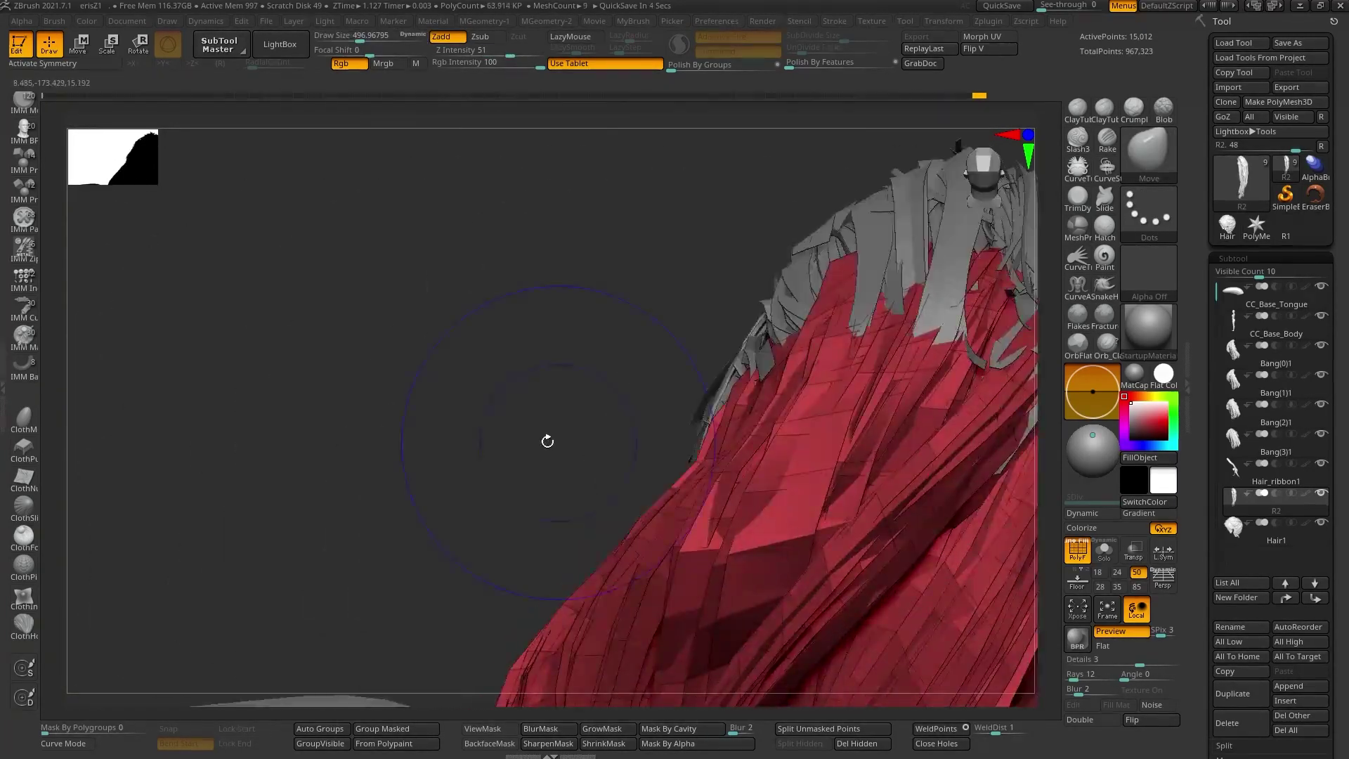
right_drag(687, 460, 602, 356)
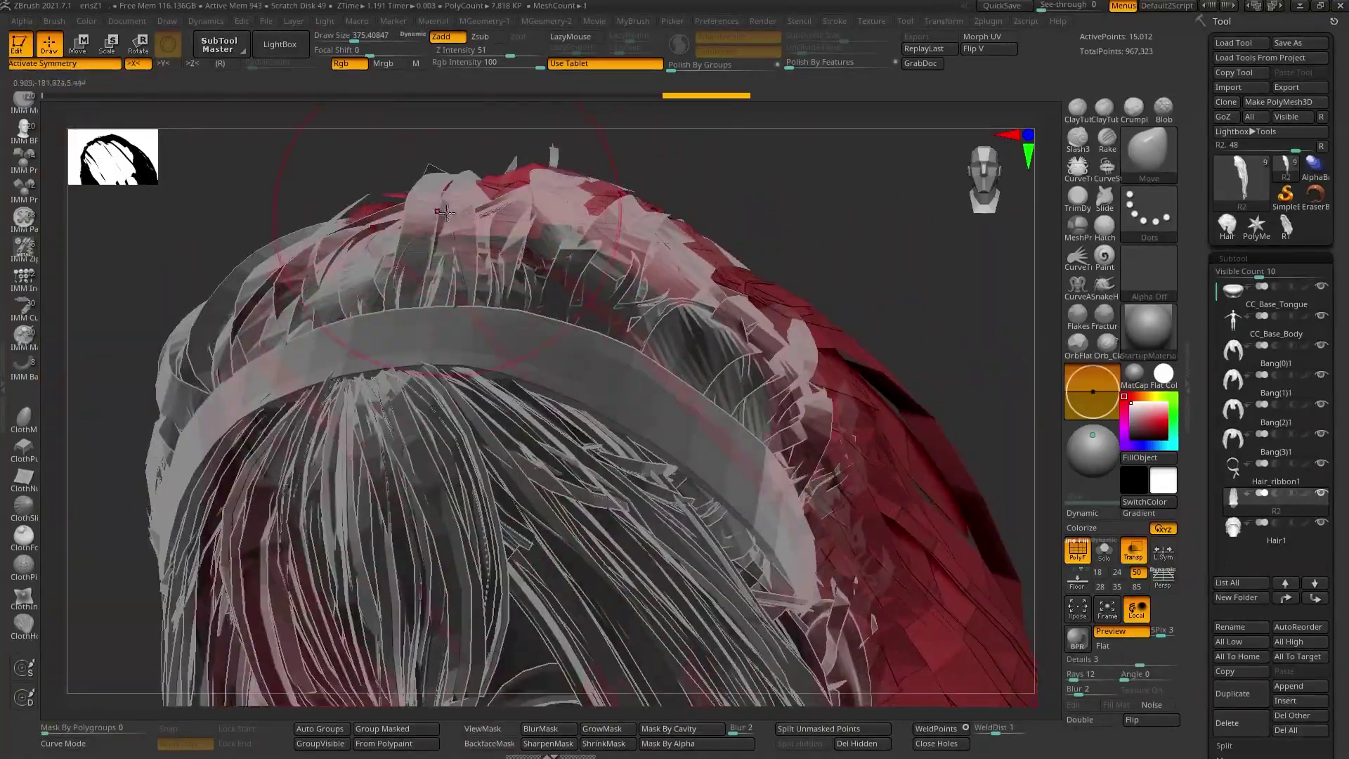
- Lasso-mask part of the R2 hair and bring up the move gizmo
right_drag(445, 212, 566, 381)
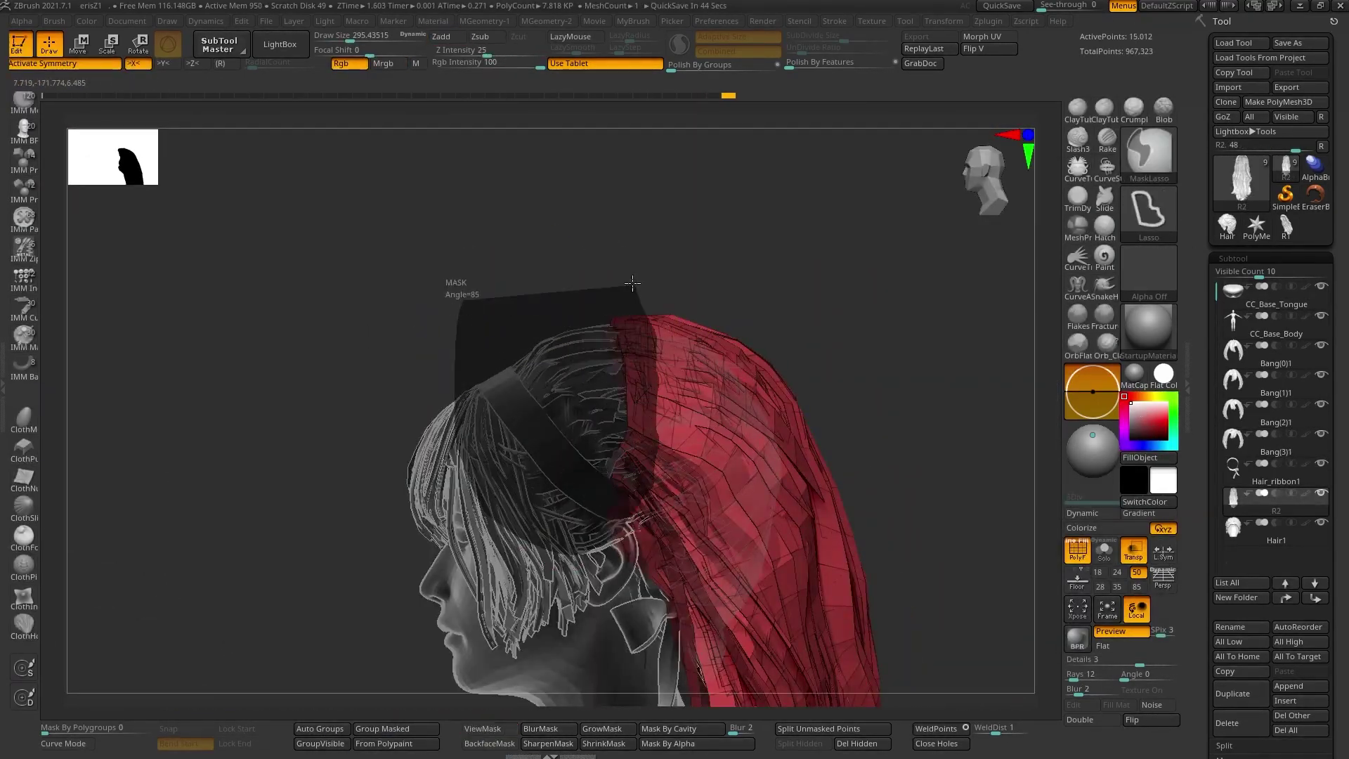
ctrl+drag(633, 284, 833, 362)
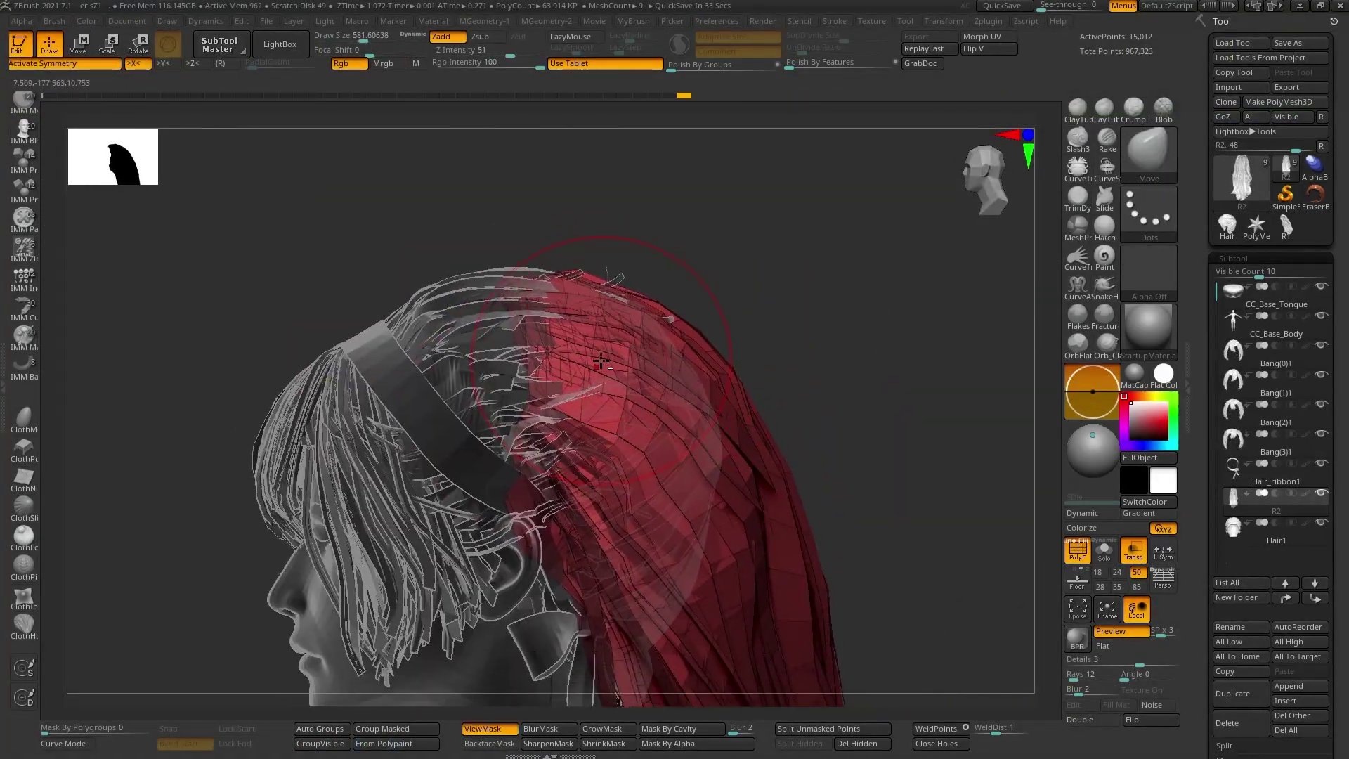
key(ctrl)
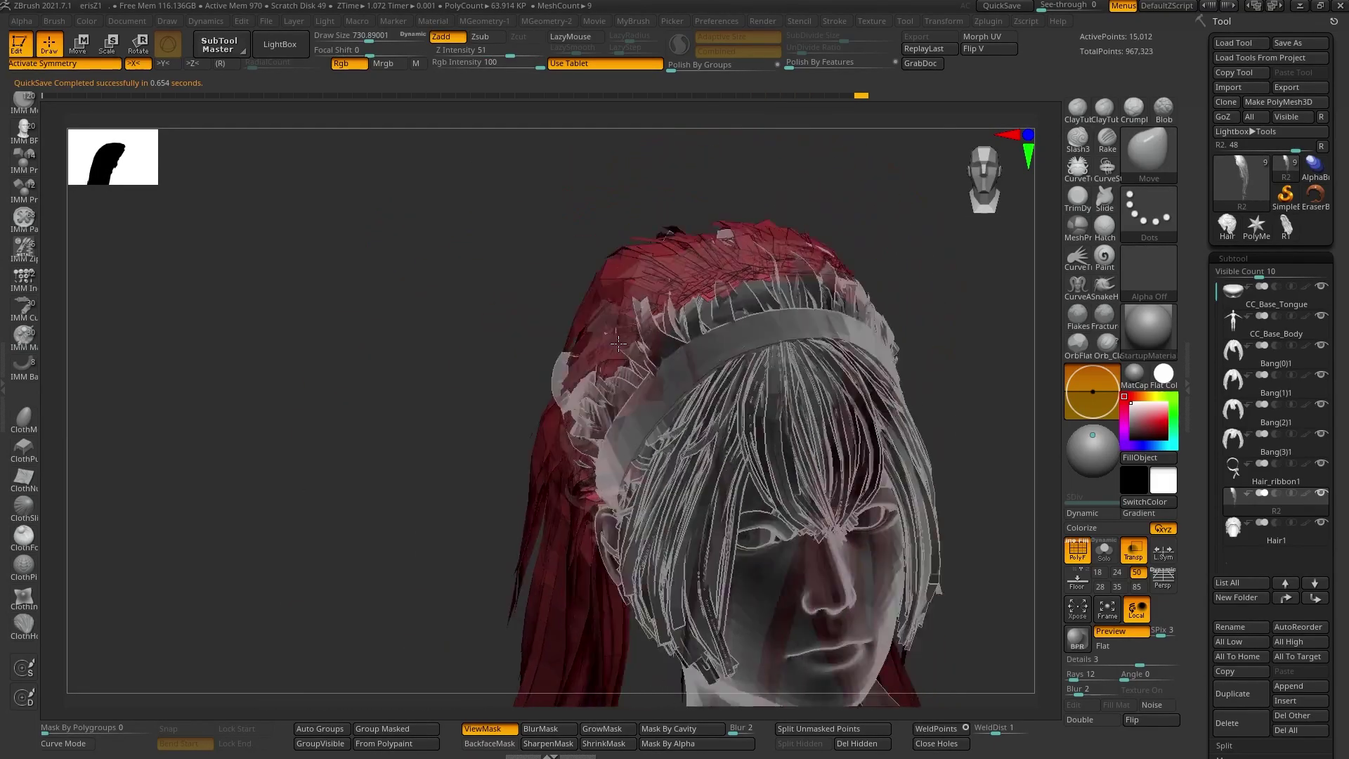
drag(618, 343, 836, 241)
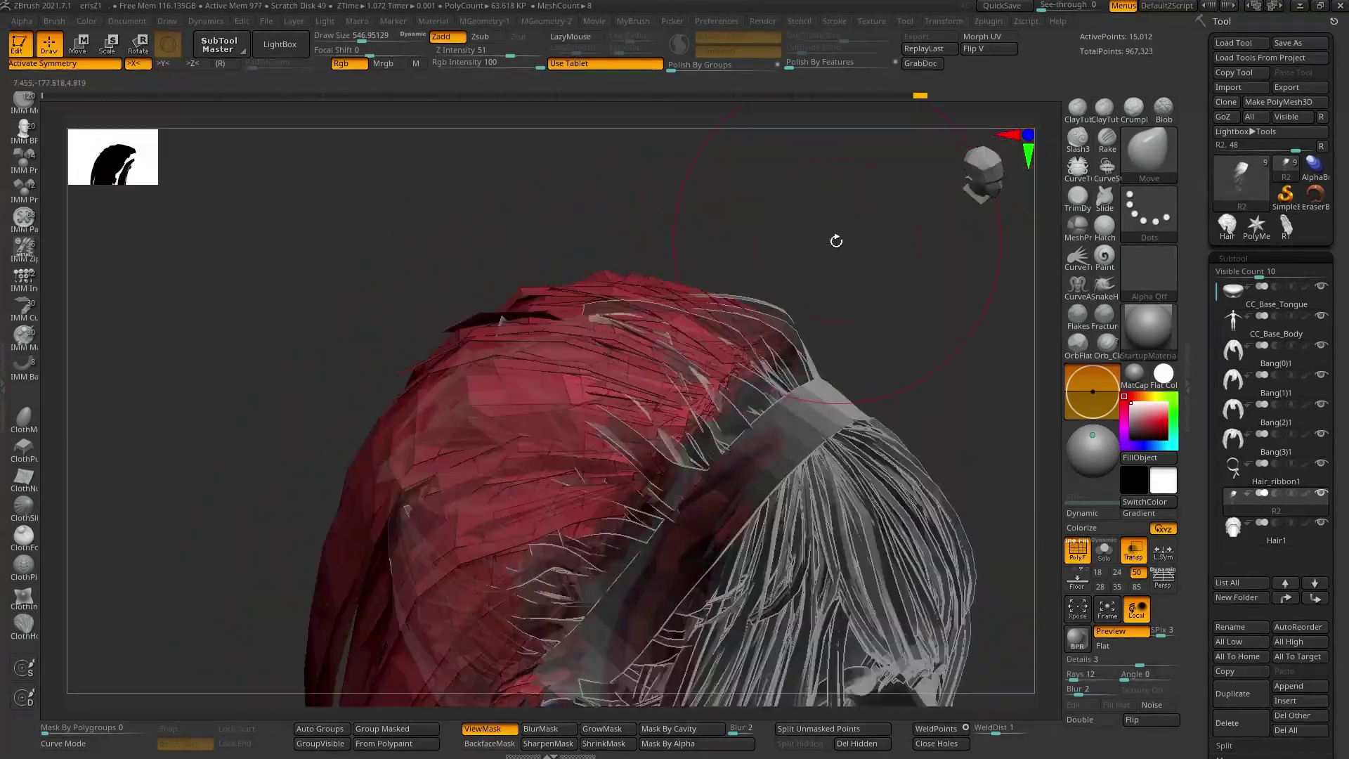
drag(836, 241, 562, 370)
key(w)
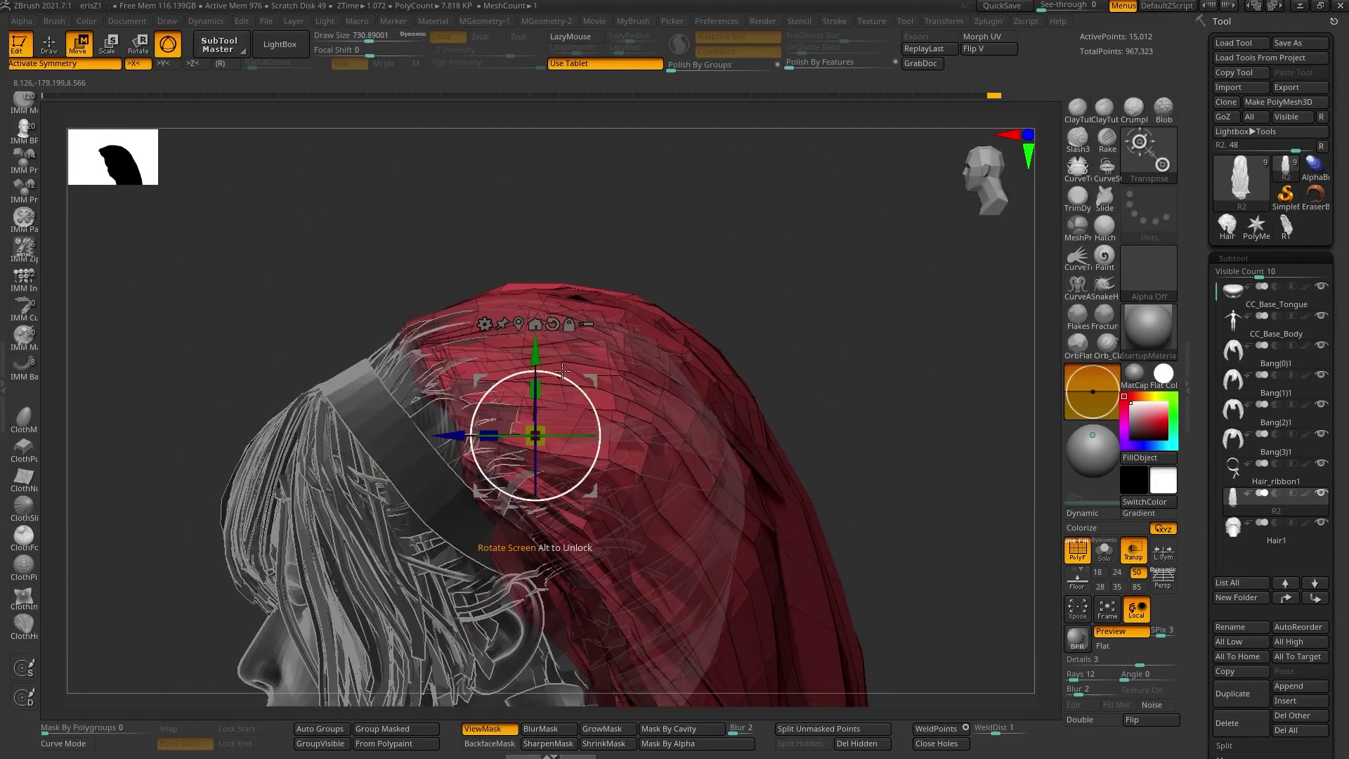
- Inspect the red hair close up from several angles and adjust the brush size
drag(555, 421, 668, 363)
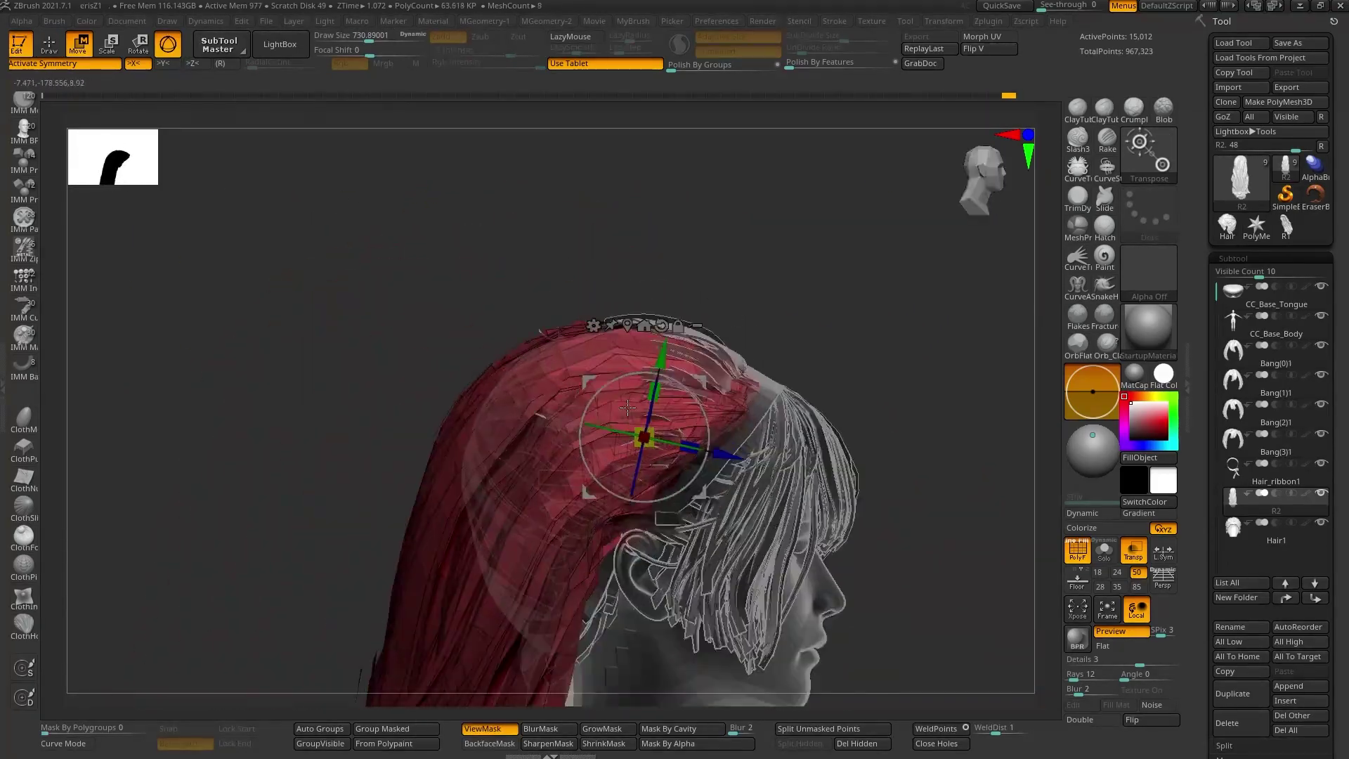
drag(621, 292, 602, 315)
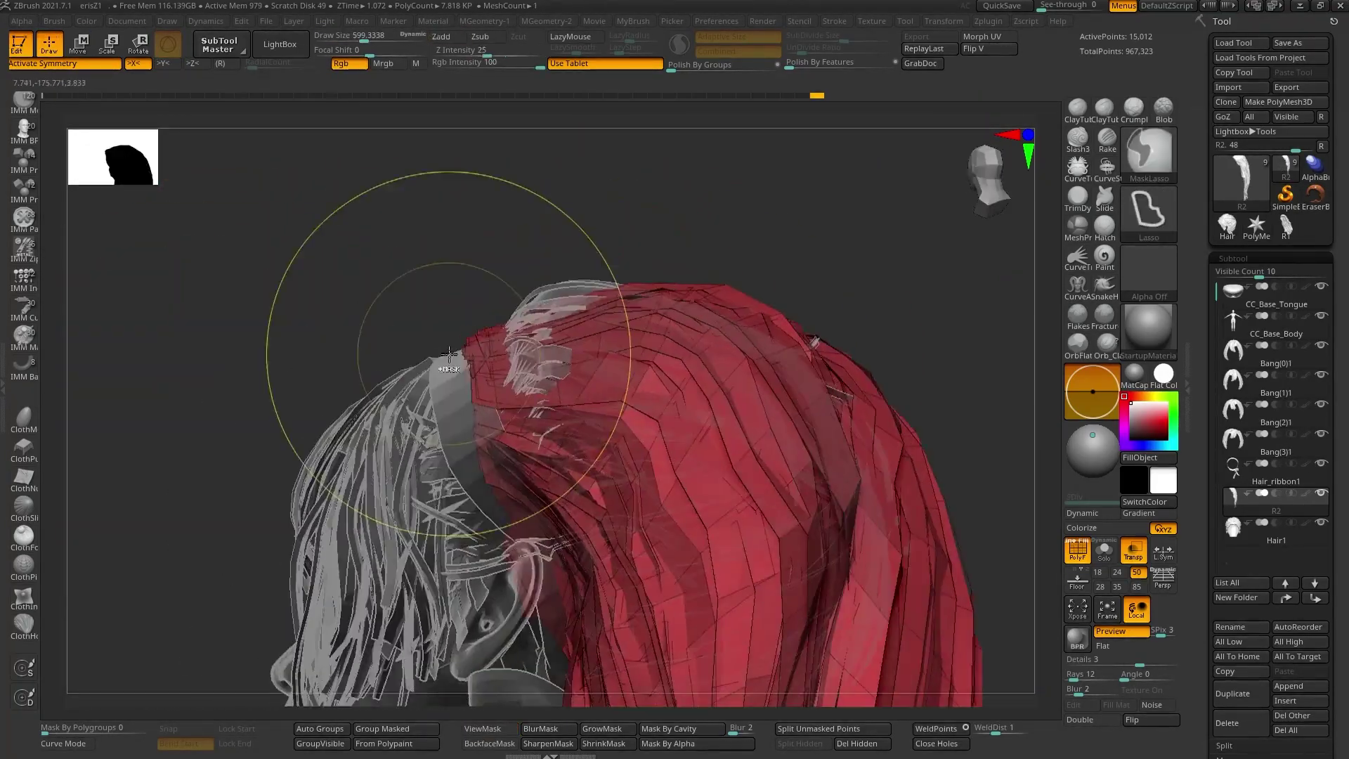
mouse_move(448, 355)
mouse_down()
mouse_move(685, 351)
mouse_move(776, 245)
mouse_up()
drag(551, 457, 576, 299)
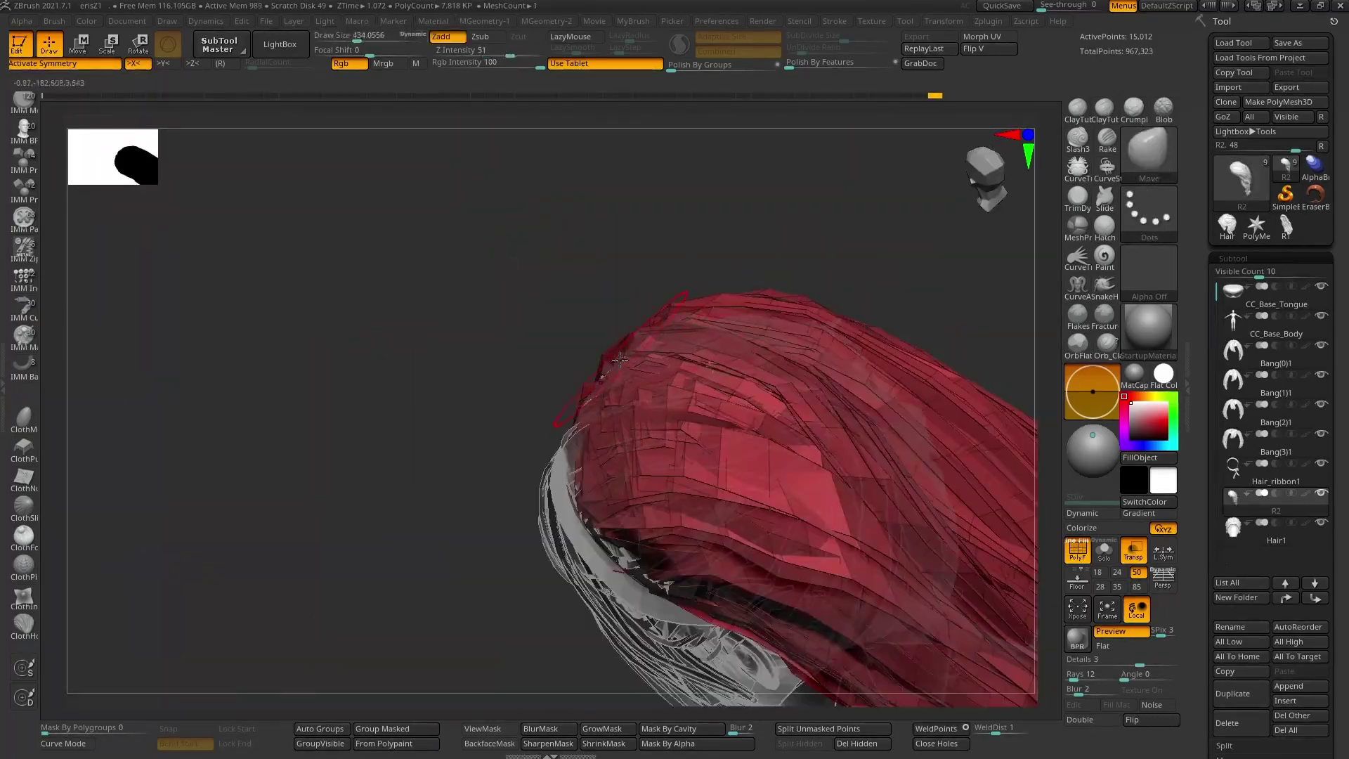
mouse_move(618, 494)
mouse_down()
mouse_move(822, 300)
mouse_move(627, 359)
mouse_up()
key(s)
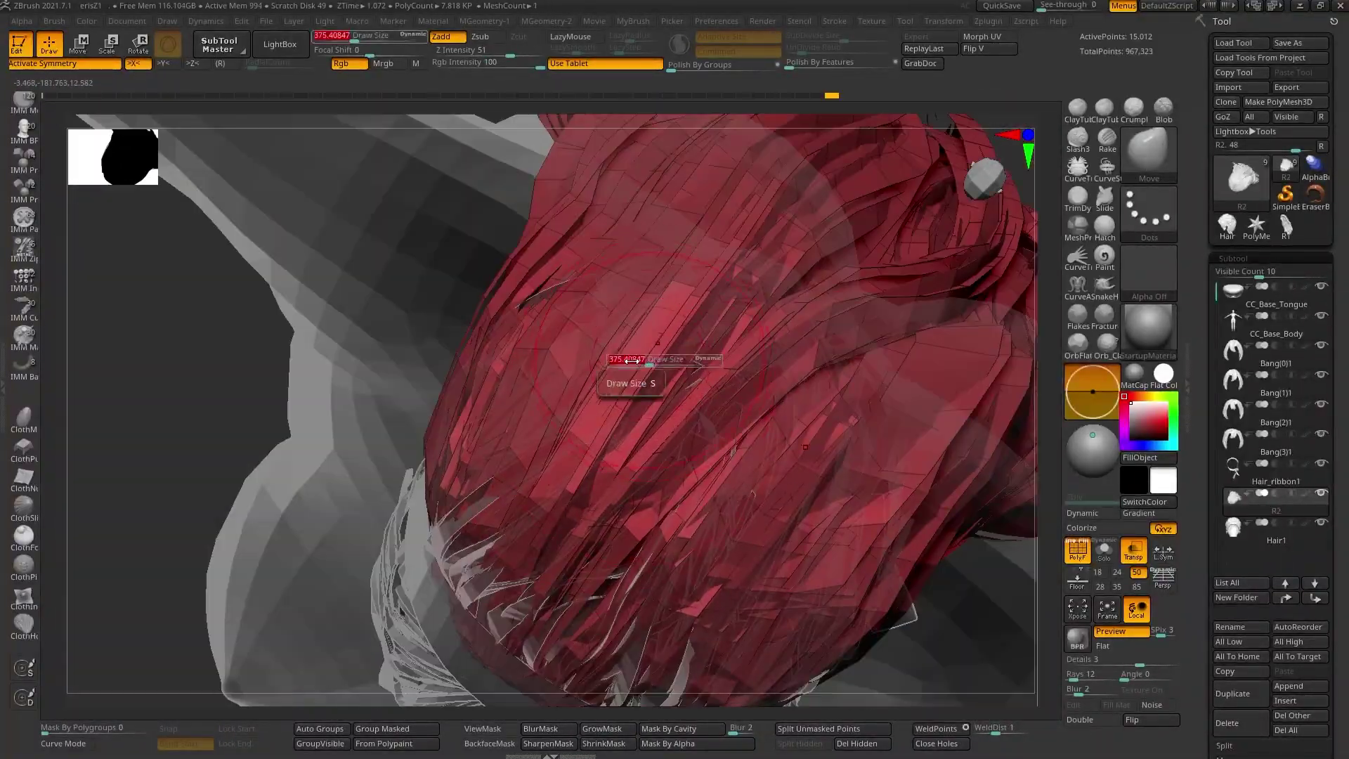
drag(595, 479, 635, 439)
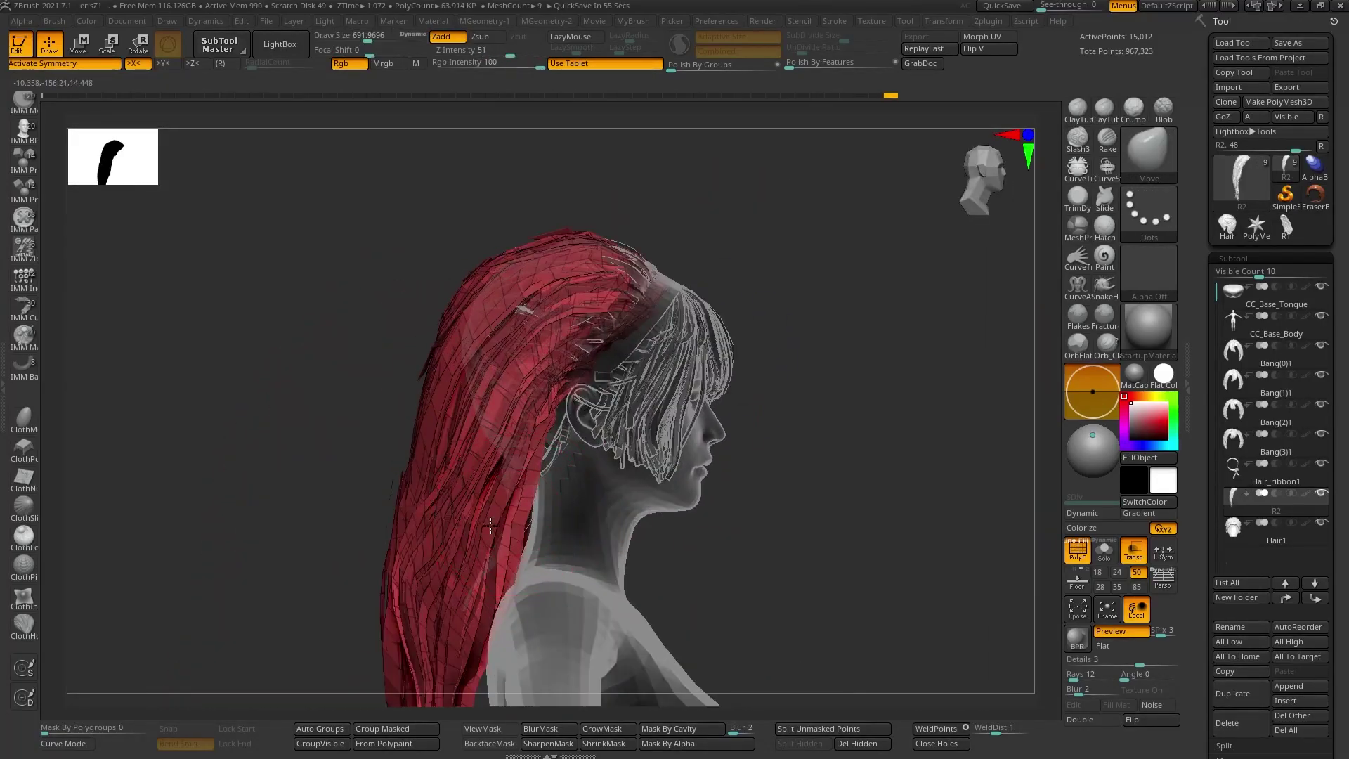
mouse_move(817, 597)
mouse_down()
mouse_move(563, 379)
mouse_move(618, 272)
mouse_up()
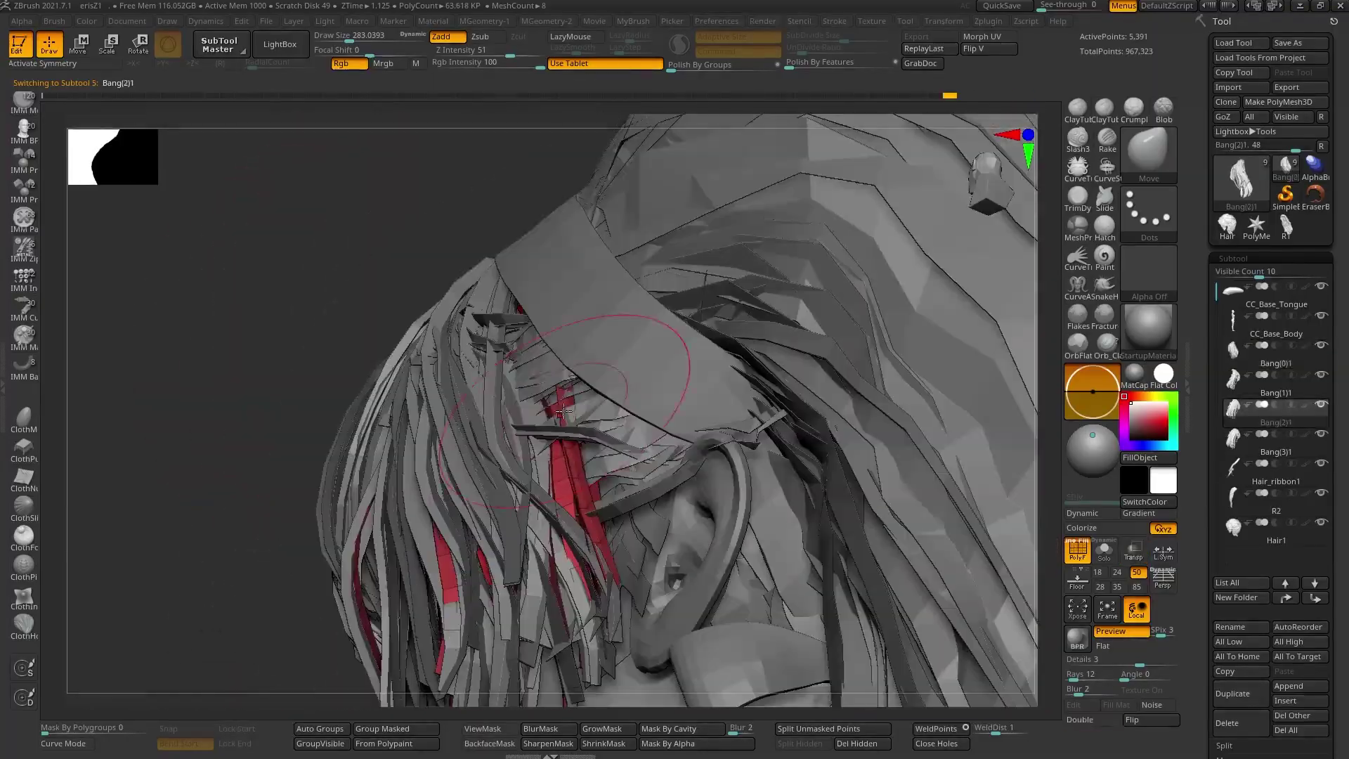
- Select Bang(2)1 and check the bangs from the front and side
alt+click(567, 318)
mouse_move(568, 319)
mouse_down()
mouse_move(917, 169)
mouse_move(691, 429)
mouse_up()
mouse_move(779, 478)
mouse_down()
mouse_move(695, 404)
mouse_move(768, 356)
mouse_up()
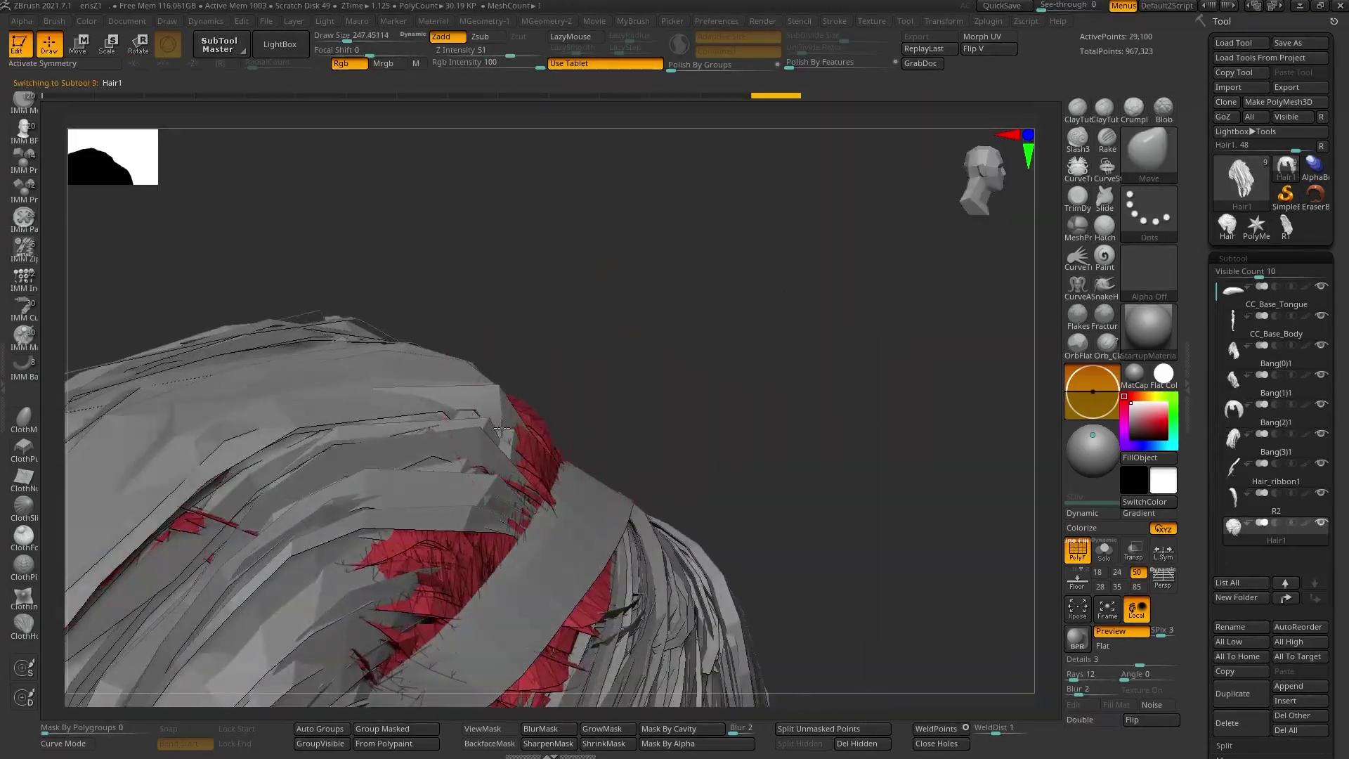
drag(610, 349, 572, 345)
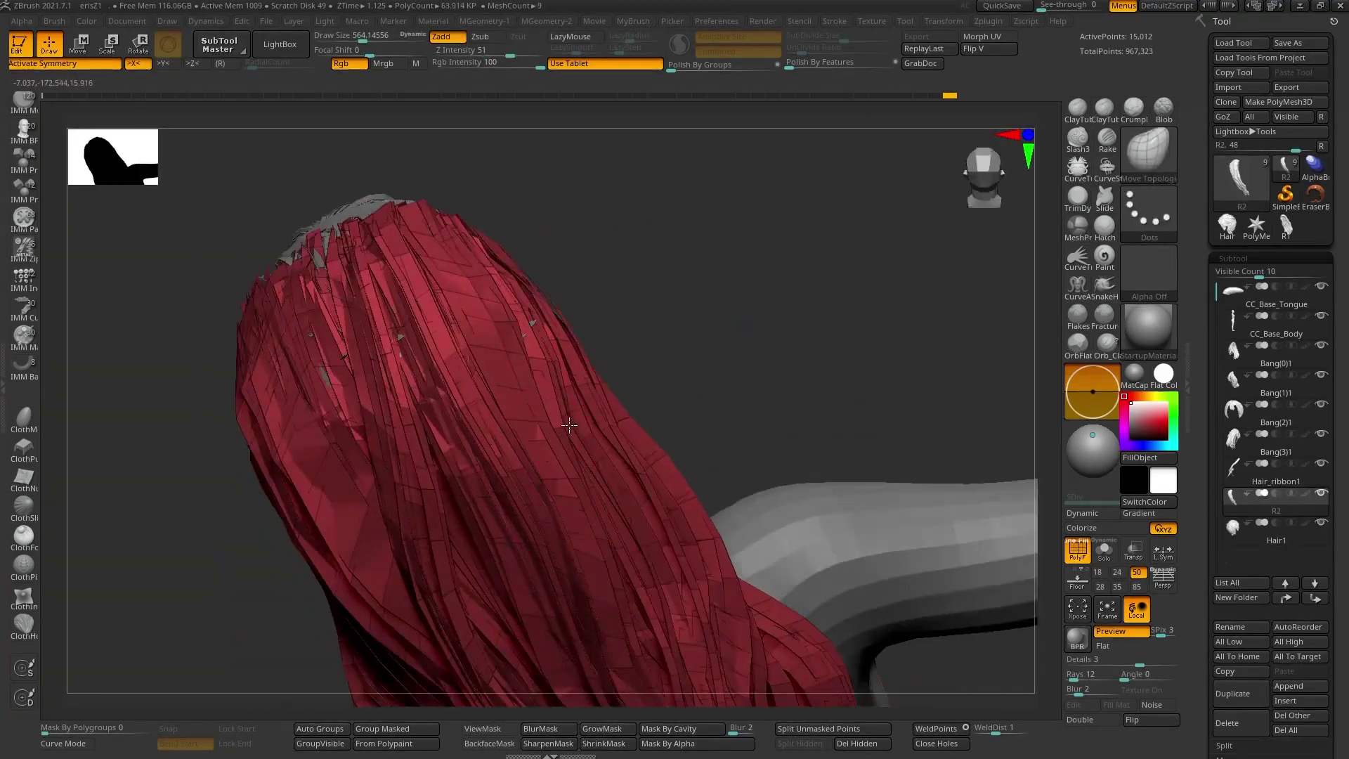
drag(569, 424, 566, 433)
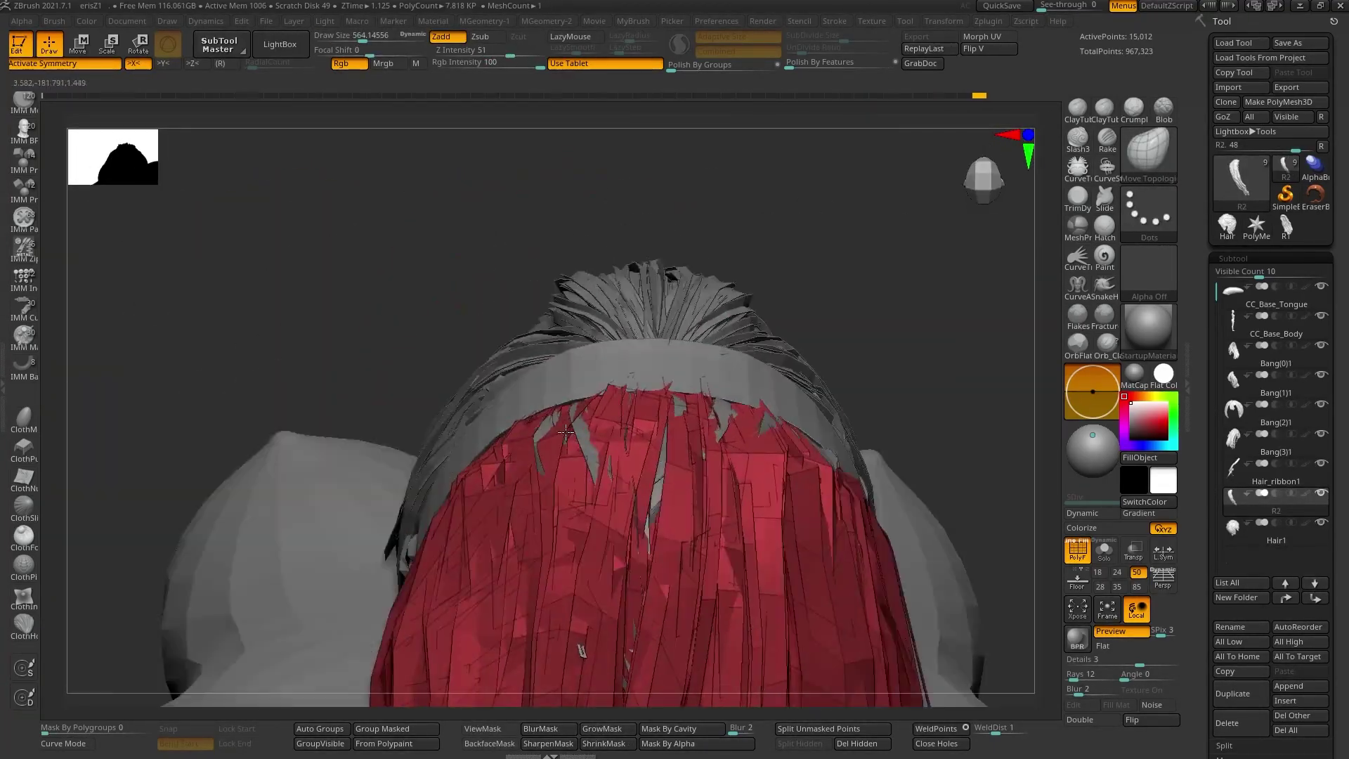
mouse_move(649, 437)
mouse_down()
mouse_move(585, 398)
mouse_move(587, 477)
mouse_move(560, 384)
mouse_move(878, 393)
mouse_move(807, 393)
mouse_move(632, 281)
mouse_move(361, 286)
mouse_move(421, 351)
mouse_move(359, 365)
mouse_move(460, 356)
mouse_move(457, 386)
mouse_move(520, 406)
mouse_up()
- Cycle through Bang(1)1 and Bang(3)1, then check R2 from front, sides and back
alt+click(587, 476)
alt+click(560, 384)
alt+click(360, 364)
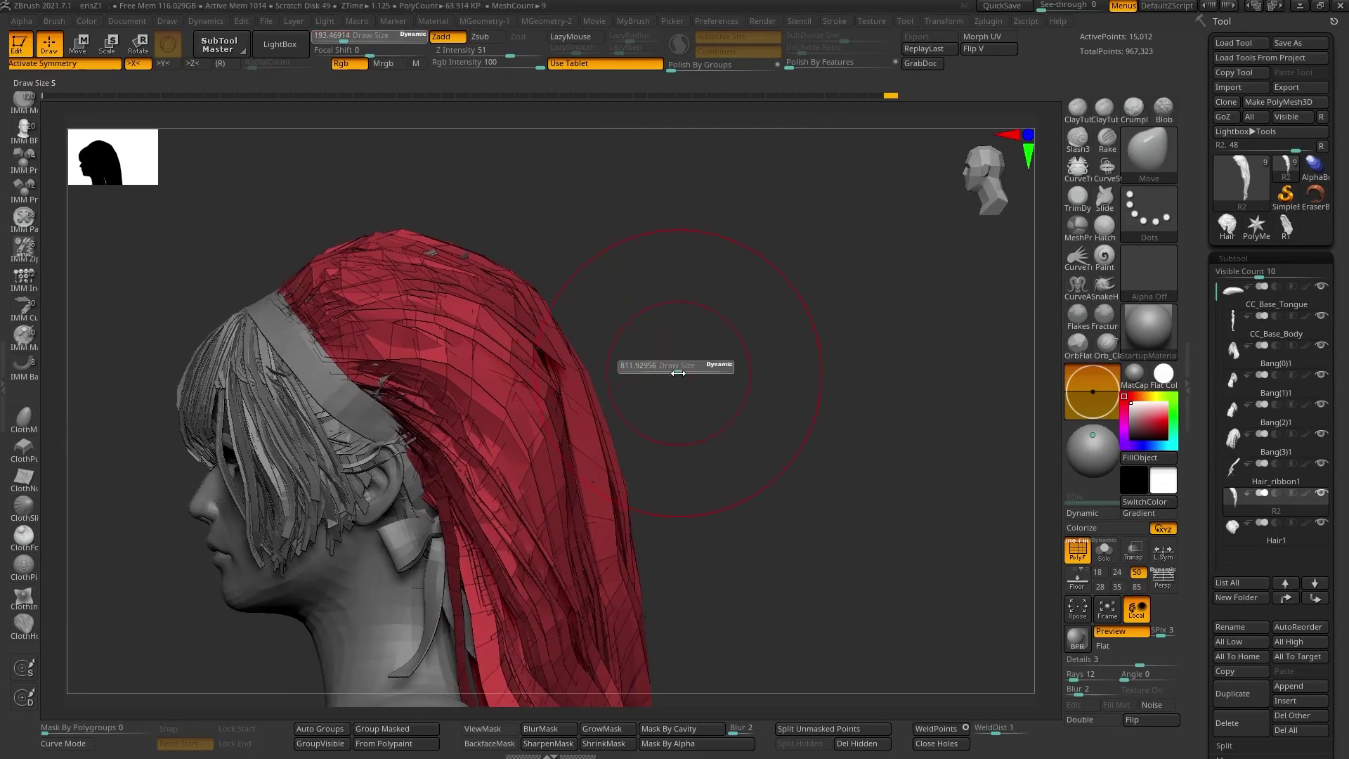
mouse_move(495, 354)
mouse_down()
mouse_move(485, 292)
mouse_move(671, 298)
mouse_move(418, 347)
mouse_up()
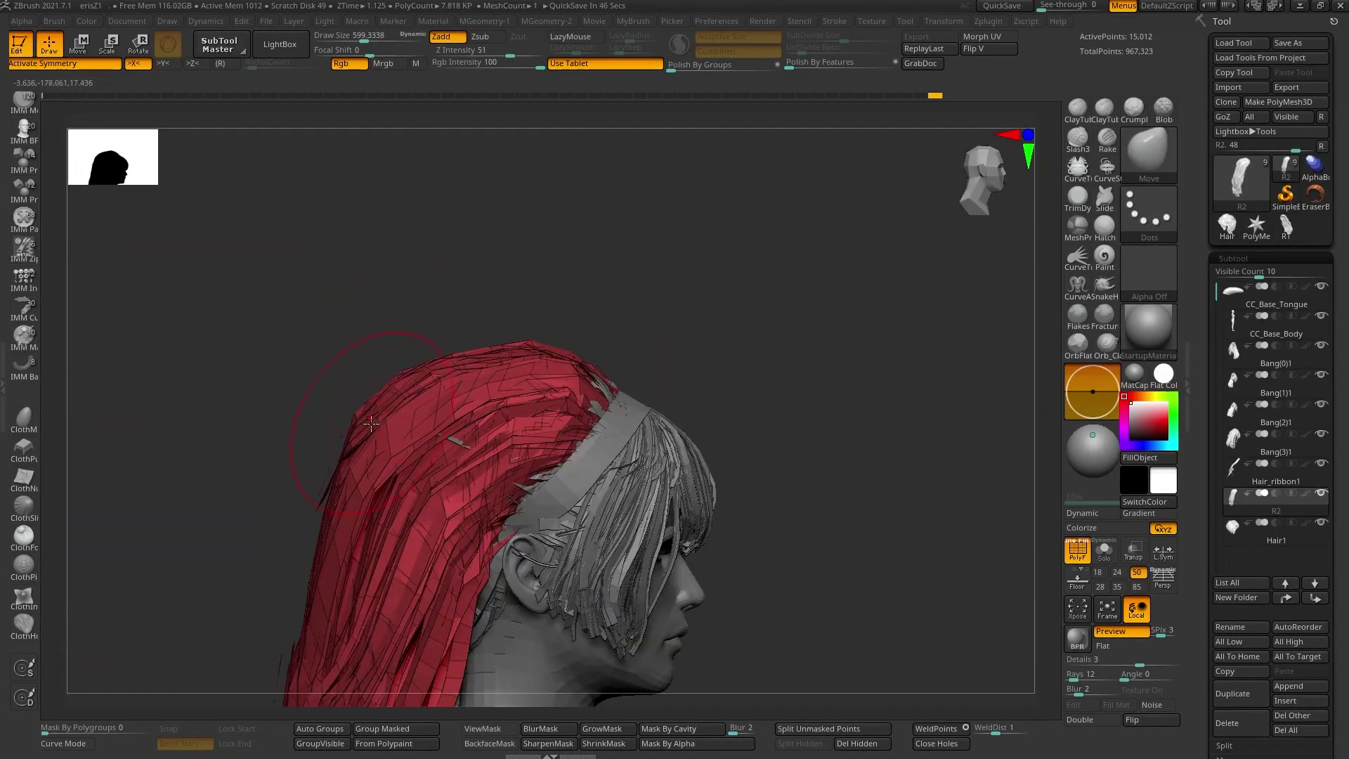
mouse_move(407, 452)
mouse_down()
mouse_move(435, 356)
mouse_move(485, 356)
mouse_up()
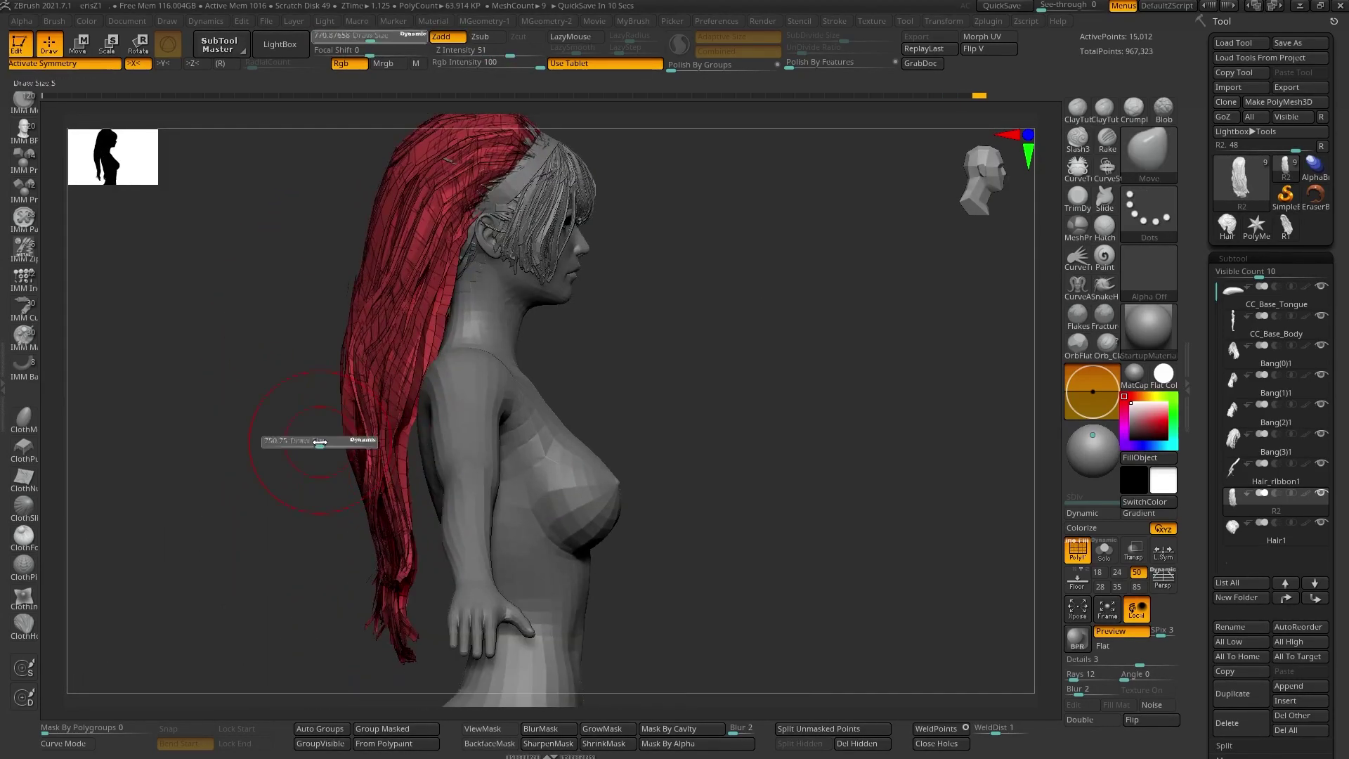
drag(450, 287, 475, 361)
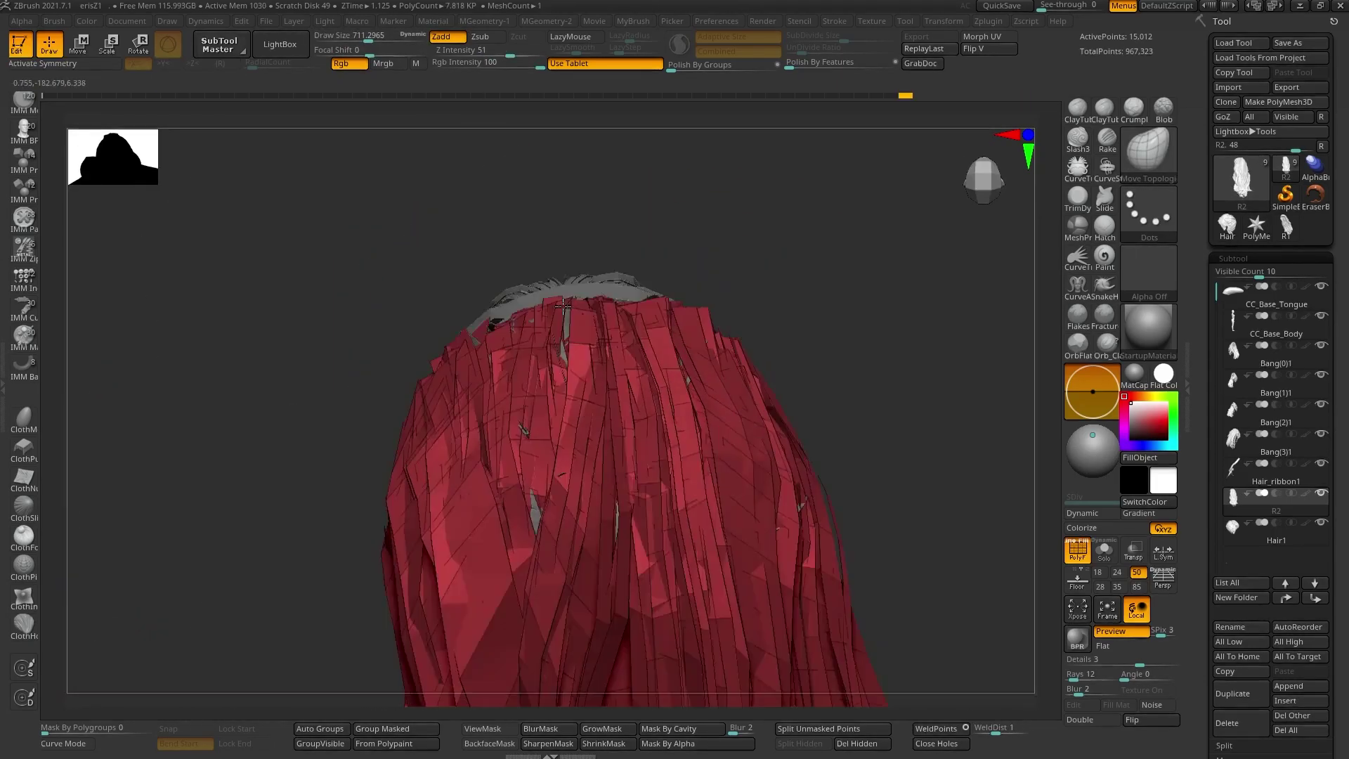
drag(562, 304, 478, 446)
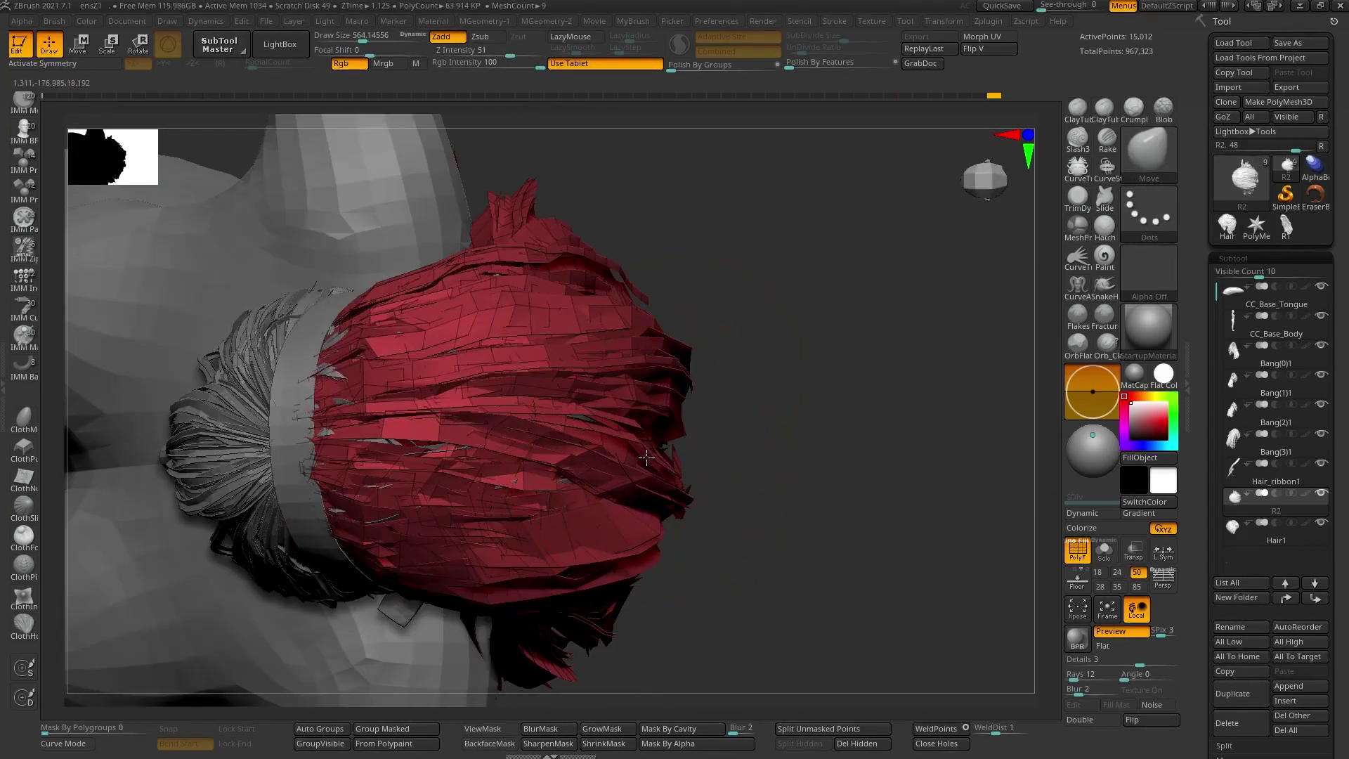
drag(611, 447, 477, 385)
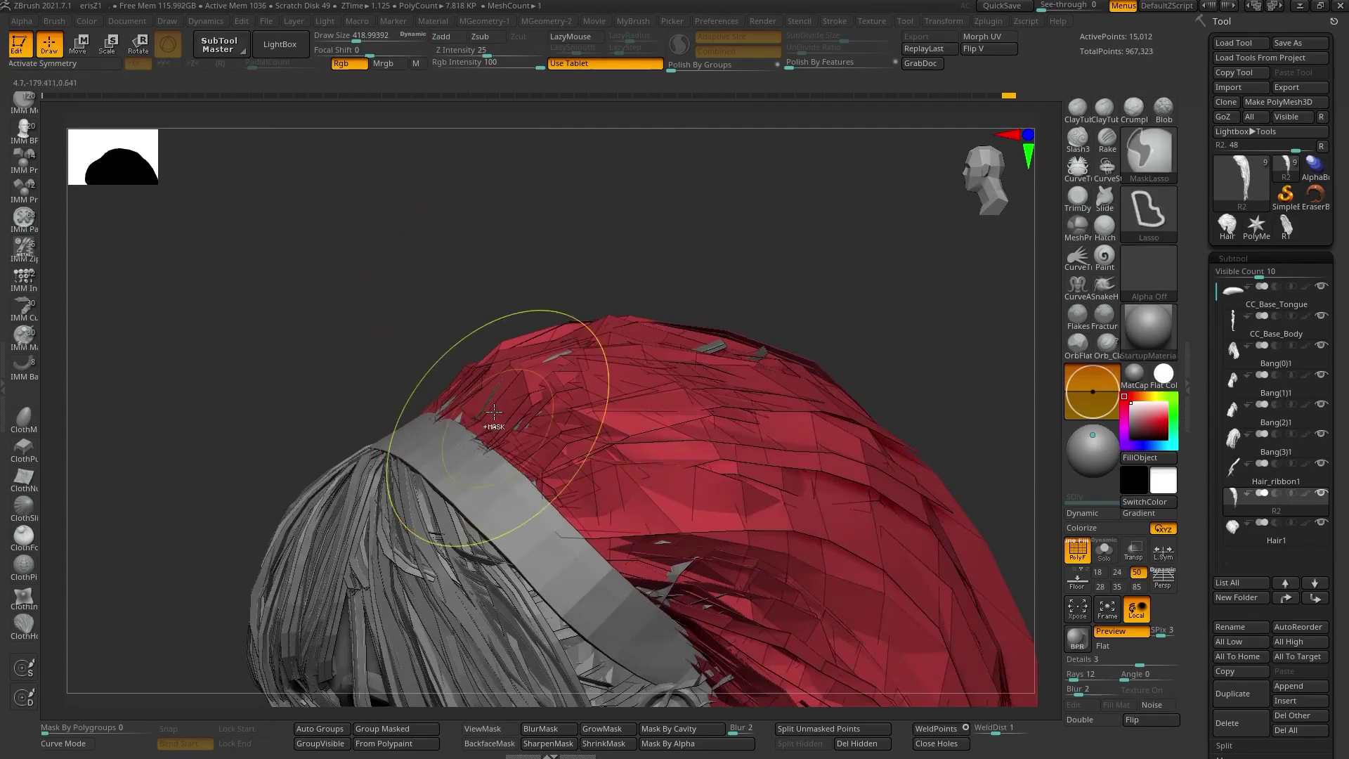
- Compare the R2 back hair against Hair1 around the ear
mouse_move(763, 447)
alt+mouse_down()
mouse_move(682, 473)
mouse_move(649, 469)
mouse_move(627, 443)
alt+mouse_up()
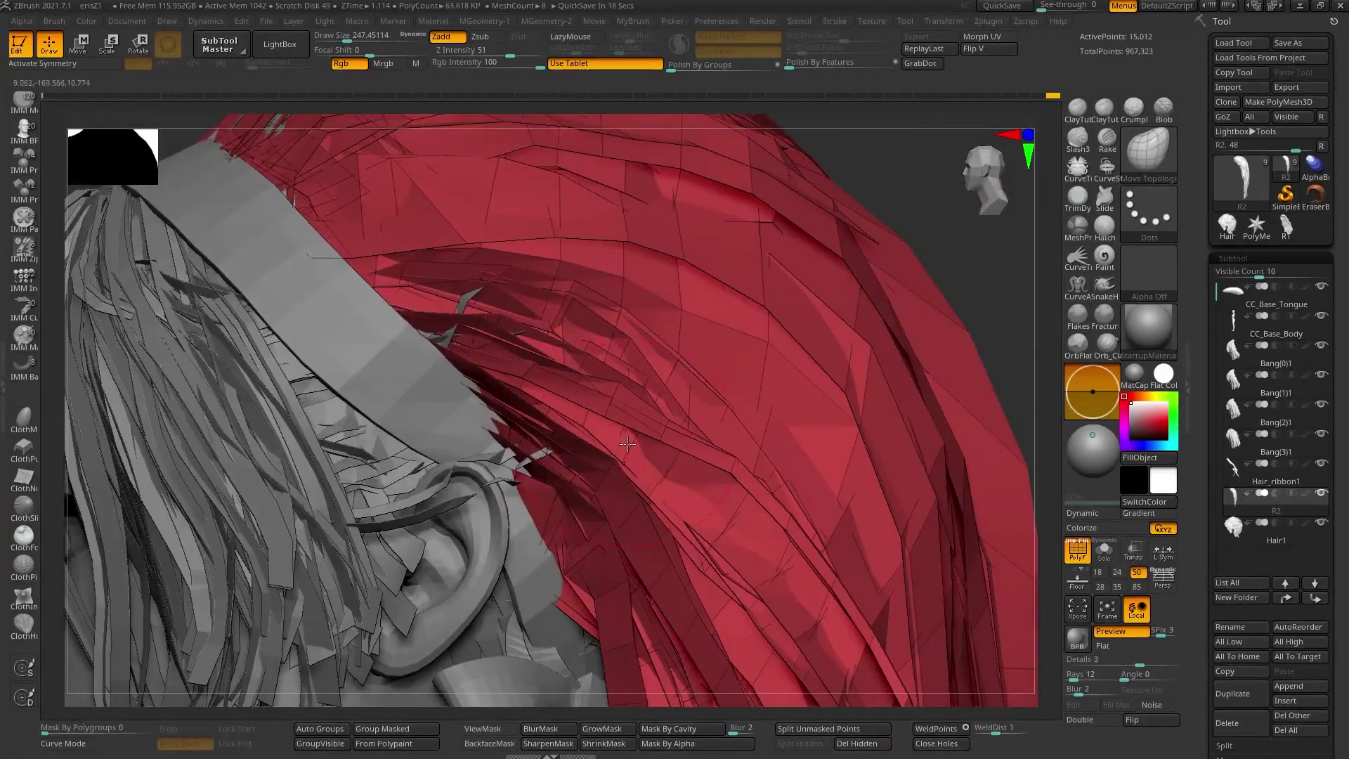
mouse_move(725, 485)
mouse_down()
mouse_move(631, 257)
mouse_move(577, 428)
mouse_move(829, 386)
mouse_move(641, 393)
mouse_up()
key(s)
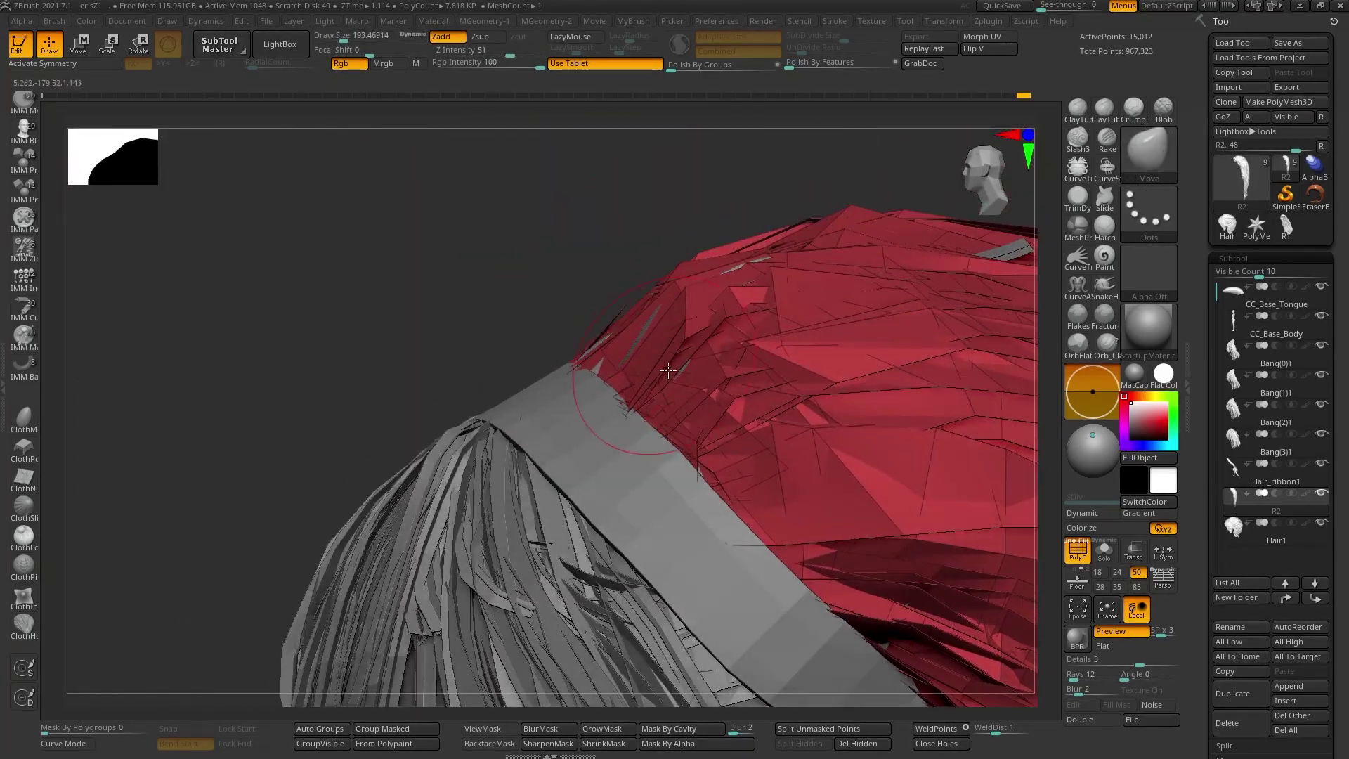
drag(766, 444, 600, 419)
alt+click(600, 420)
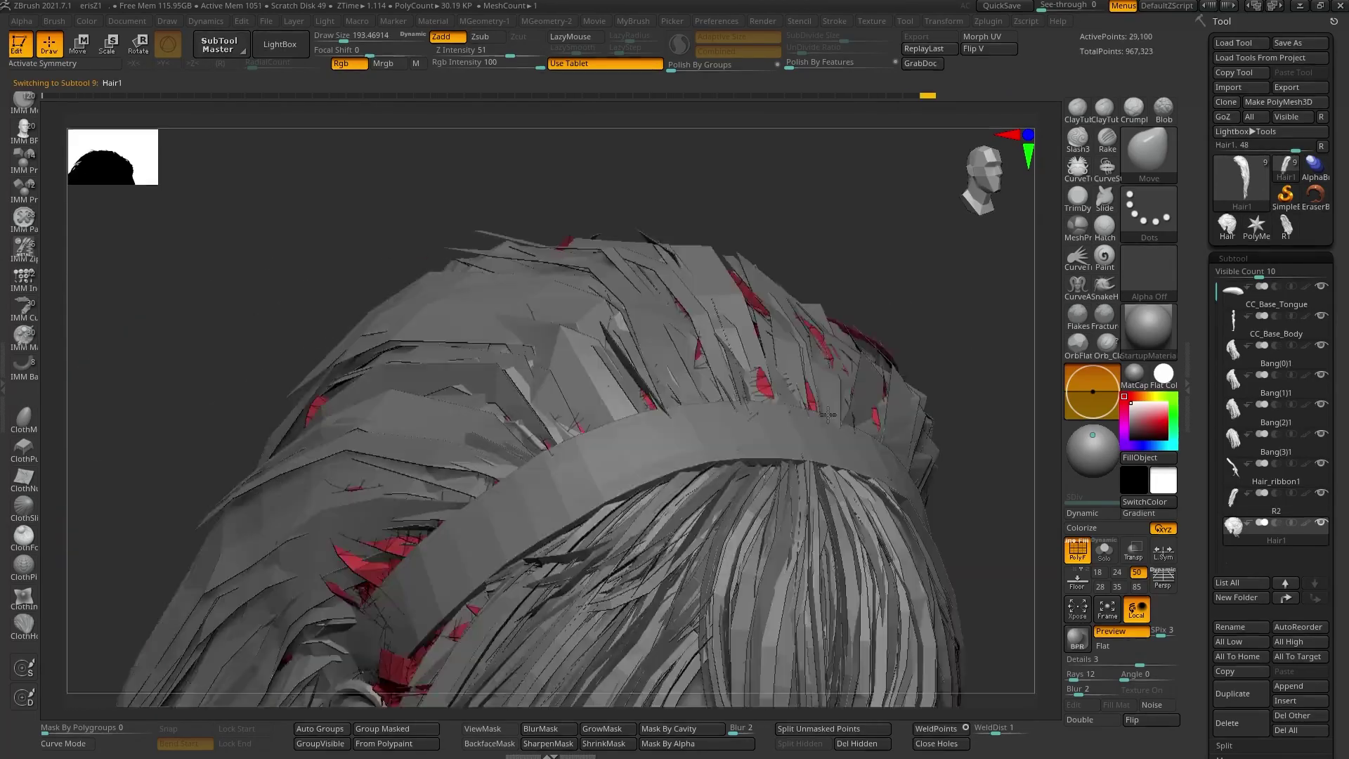
drag(828, 414, 567, 500)
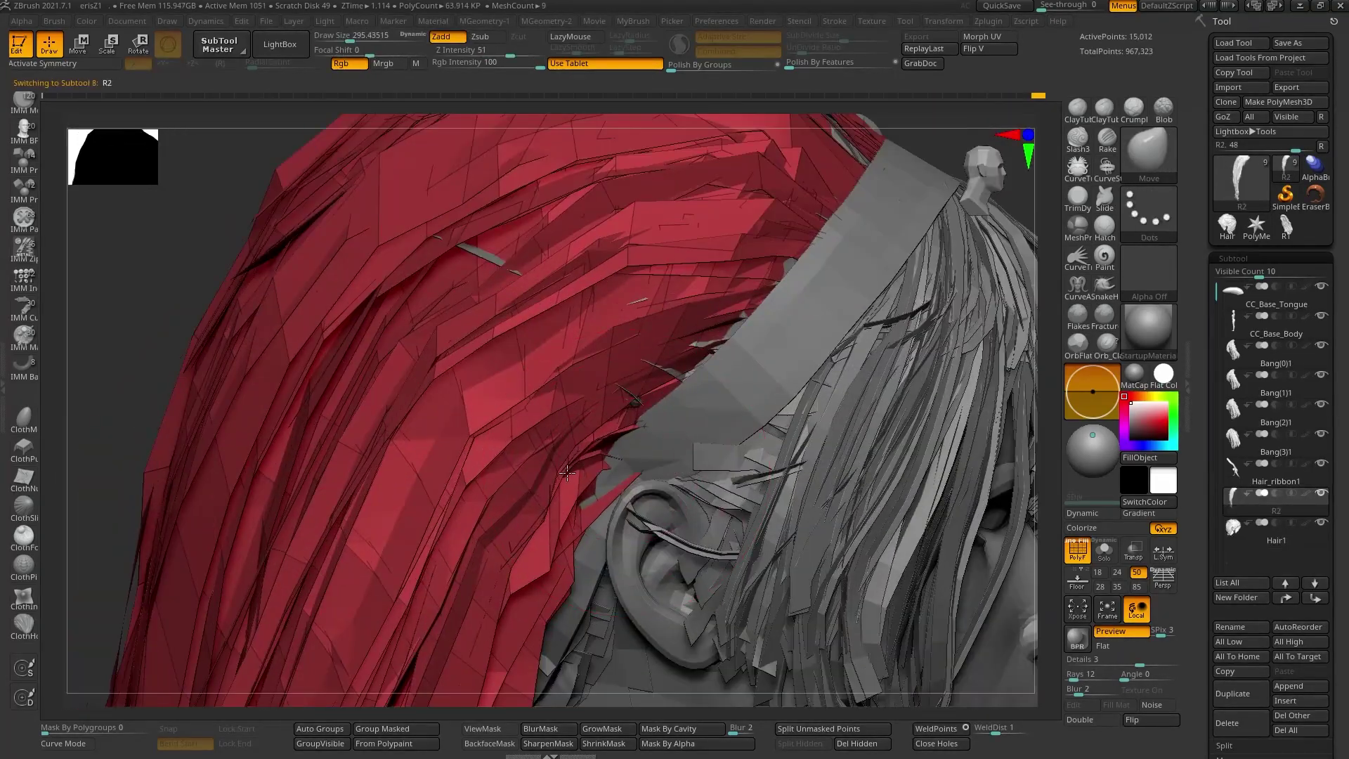
alt+click(567, 500)
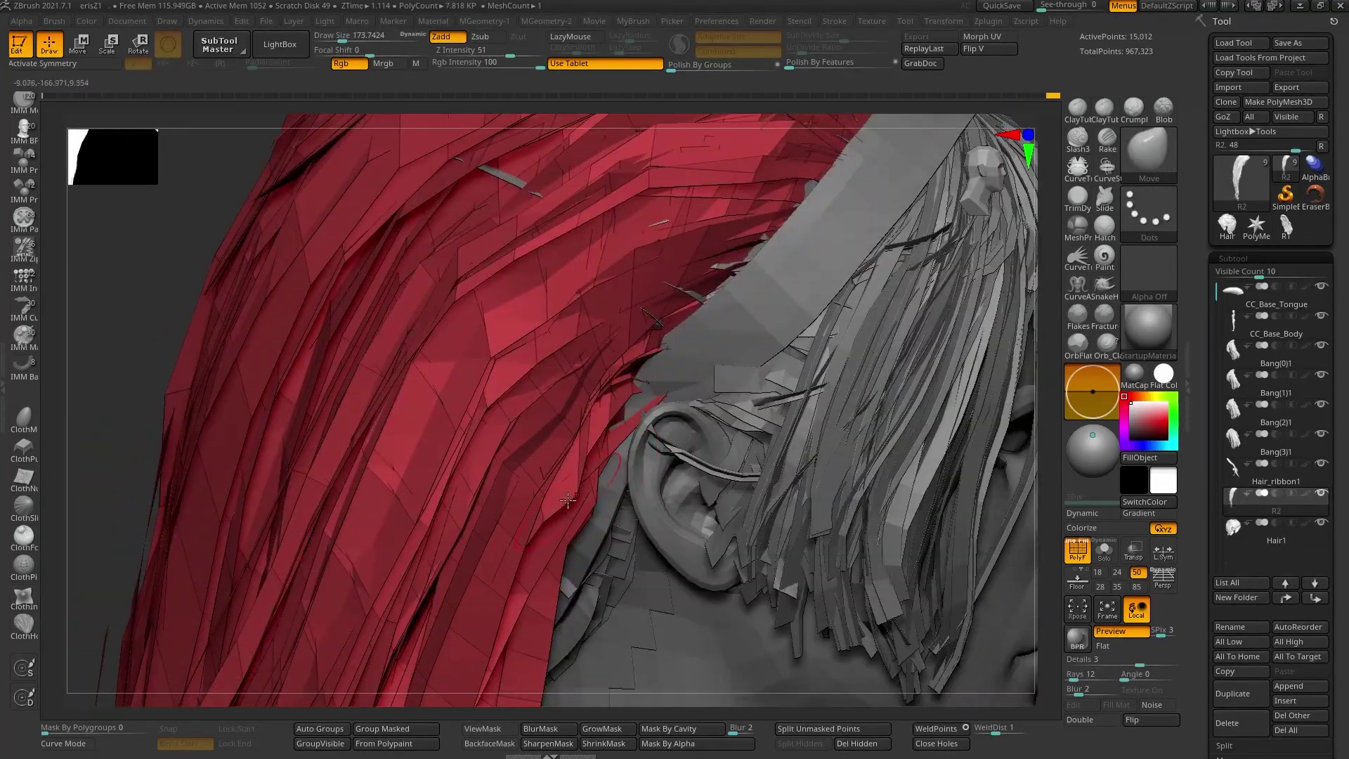
- Zoom in on the ear and enlarge the brush to about 770
drag(614, 339, 463, 524)
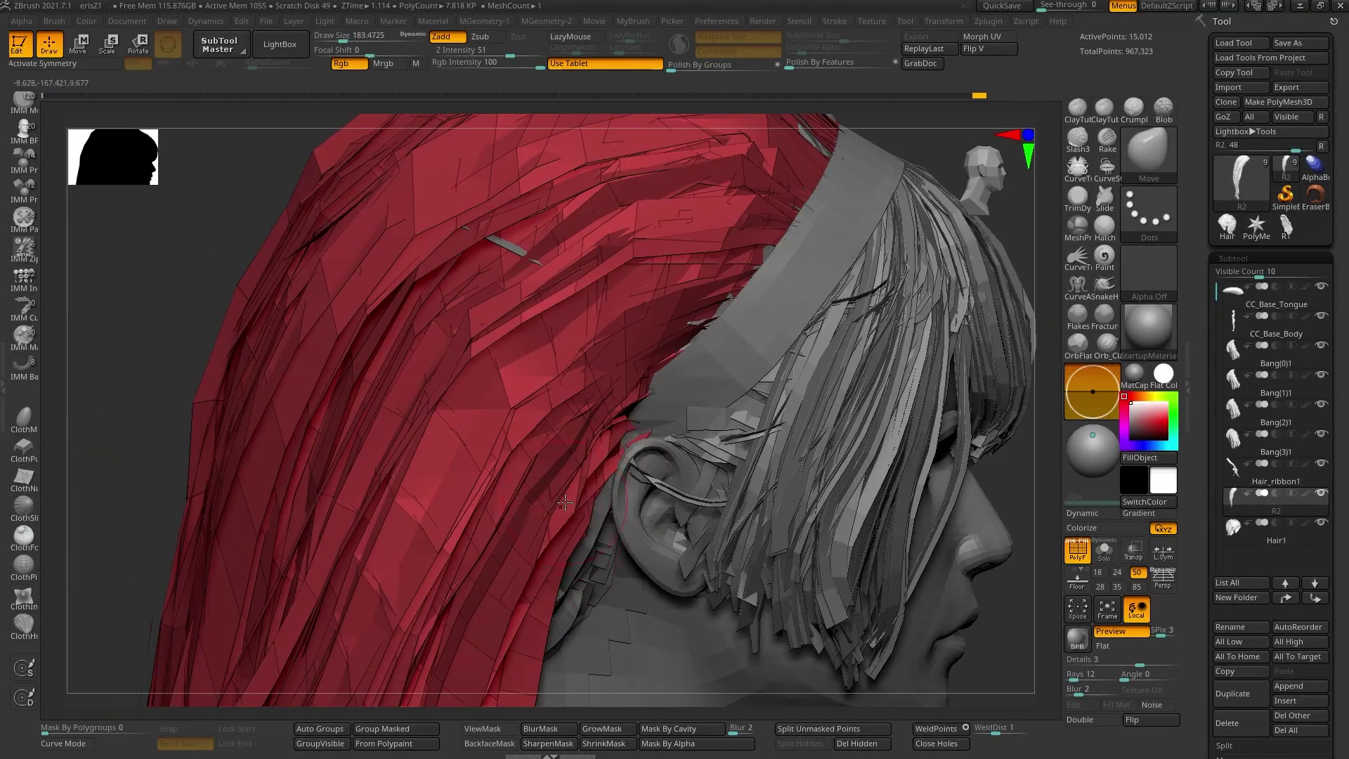
scroll(467, 519, down, 5)
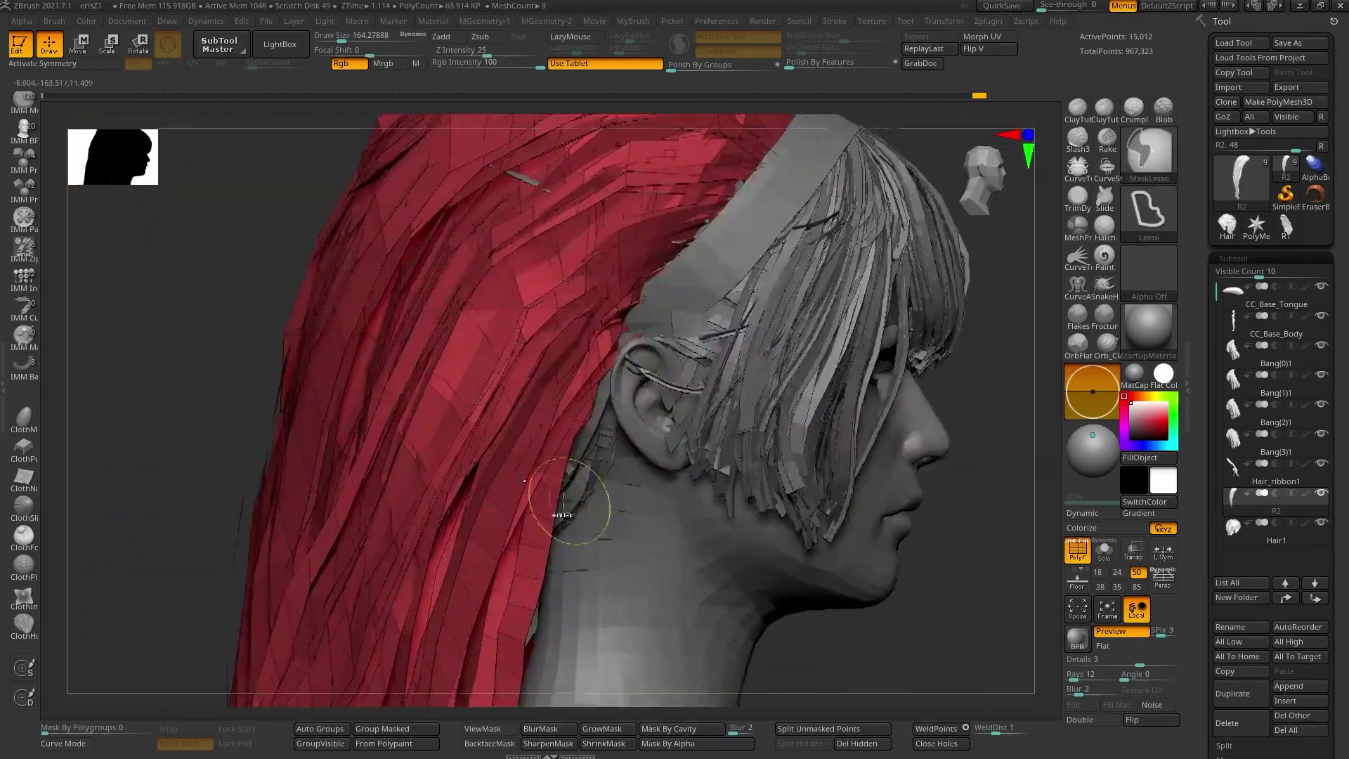
scroll(484, 509, down, 2)
key(s)
mouse_move(491, 507)
right_down()
mouse_move(498, 458)
mouse_move(563, 460)
right_up()
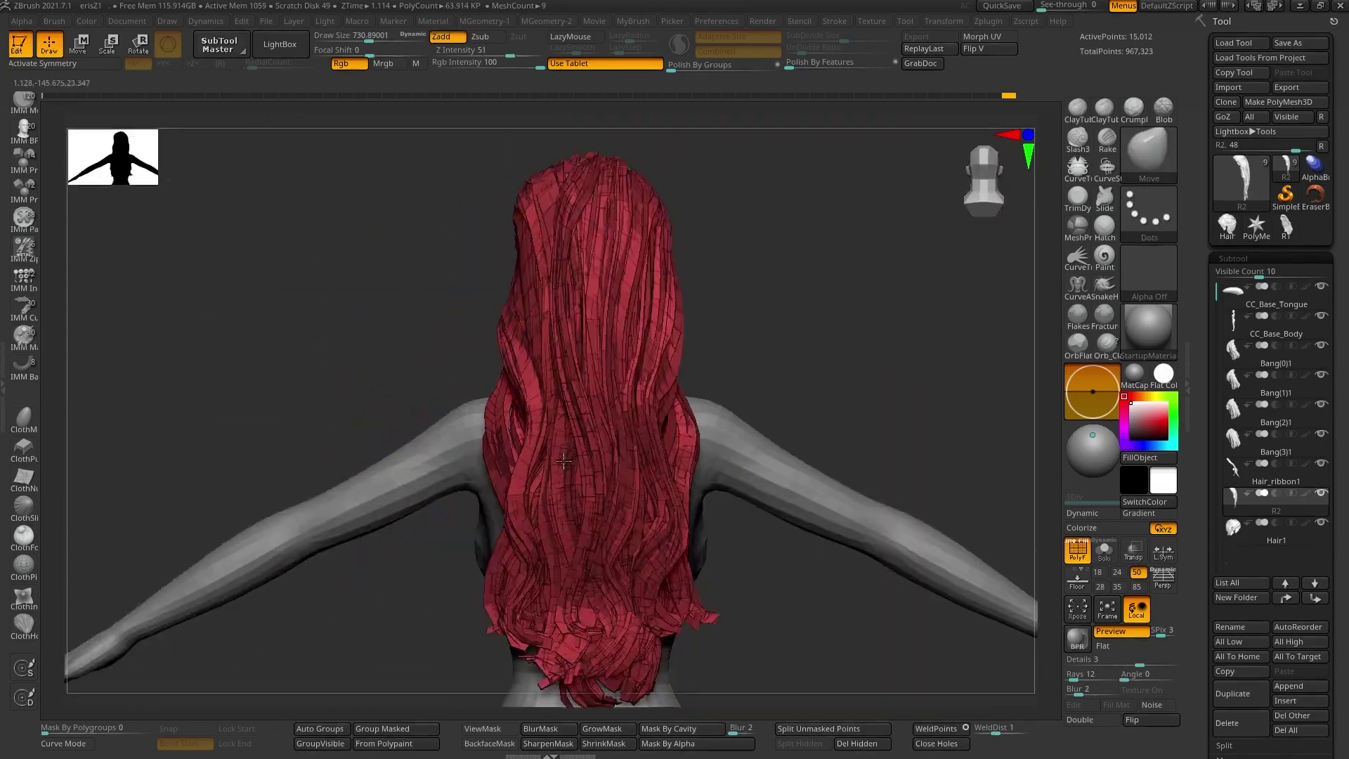
scroll(706, 298, up, 5)
- Switch to the Move Topological brush and view the hair from the back
key(b)
key(m)
key(t)
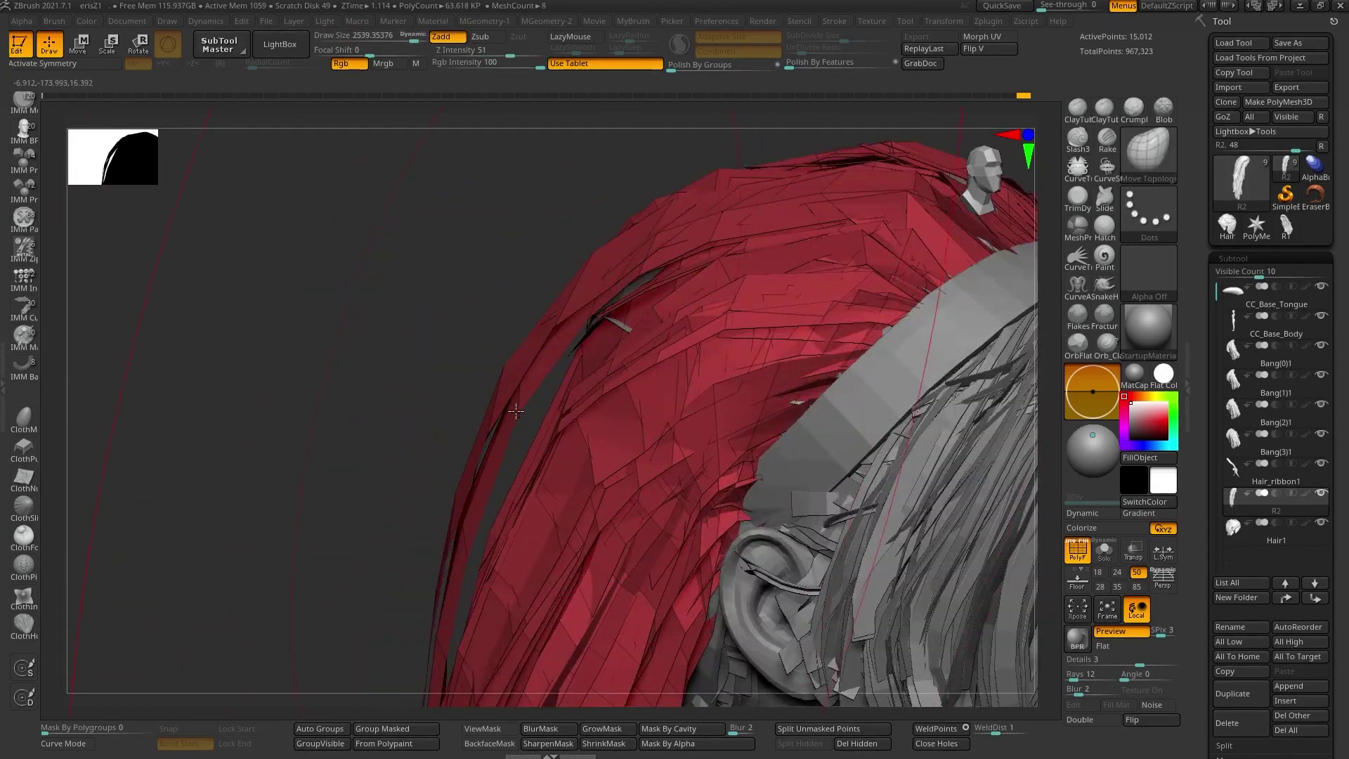
scroll(502, 443, down, 5)
shift+right_drag(502, 442, 551, 395)
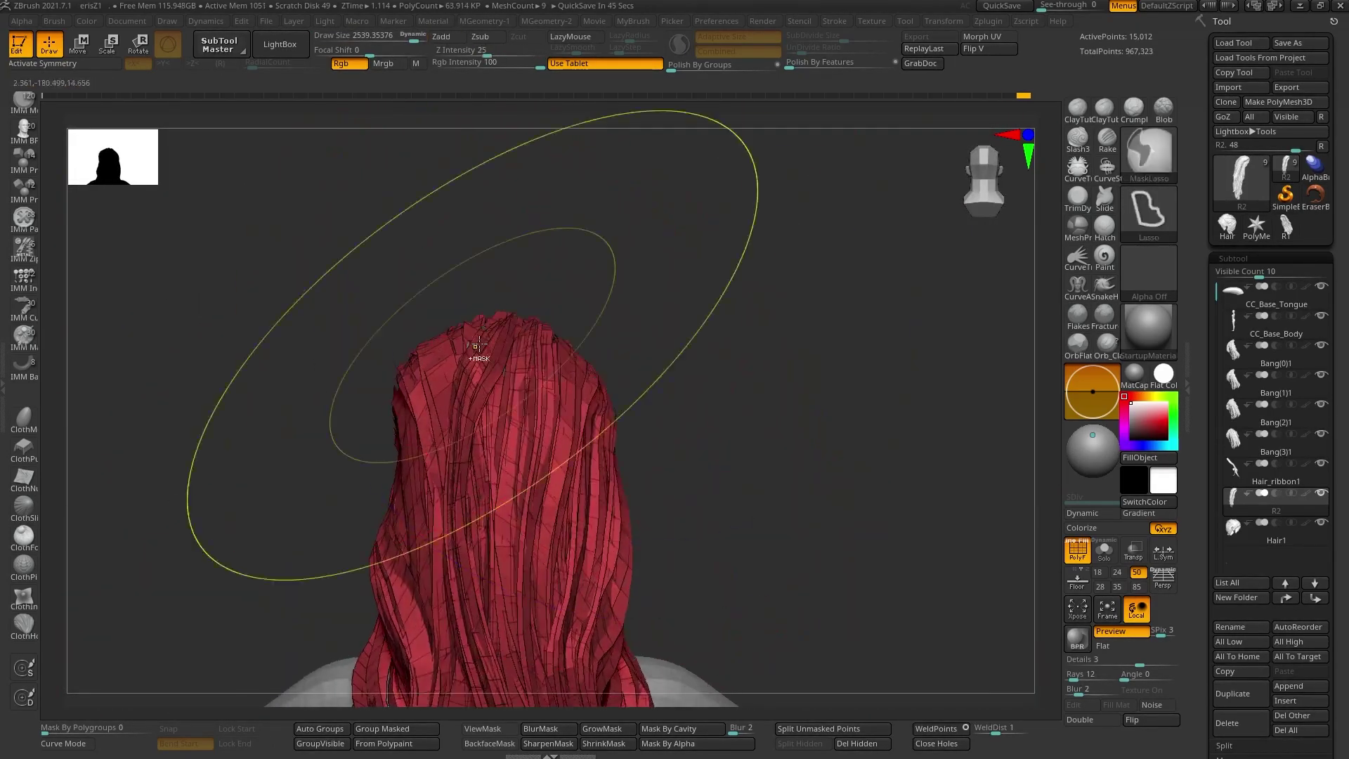
right_drag(478, 345, 554, 385)
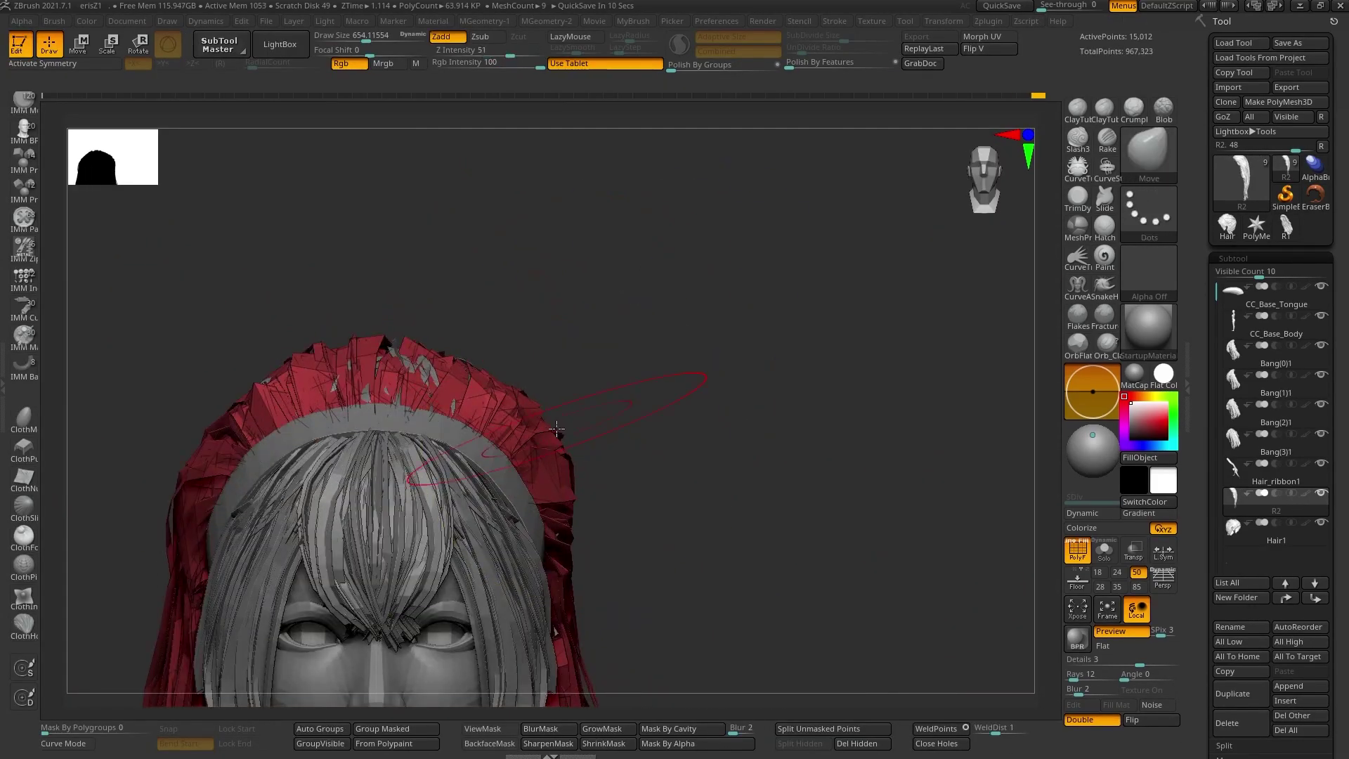
- Check against Hair1, shrink the brush to about 419 and return to R2
right_drag(564, 356, 562, 314)
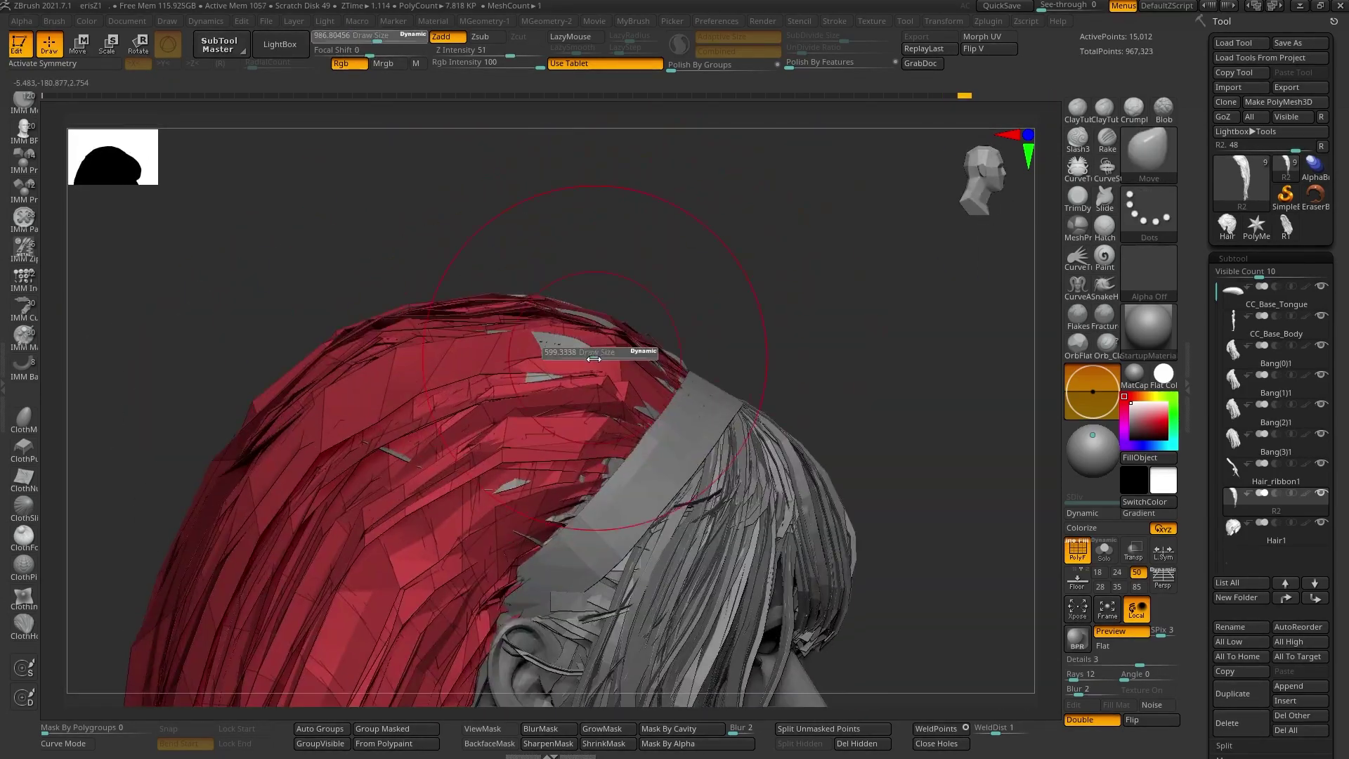
alt+click(561, 314)
drag(542, 352, 506, 352)
mouse_move(505, 353)
right_down()
mouse_move(634, 314)
mouse_move(451, 287)
mouse_move(447, 443)
mouse_move(492, 366)
mouse_move(1032, 345)
right_up()
alt+click(634, 314)
- Apply the GoZ update and set the strand End Color to black
alt+click(492, 366)
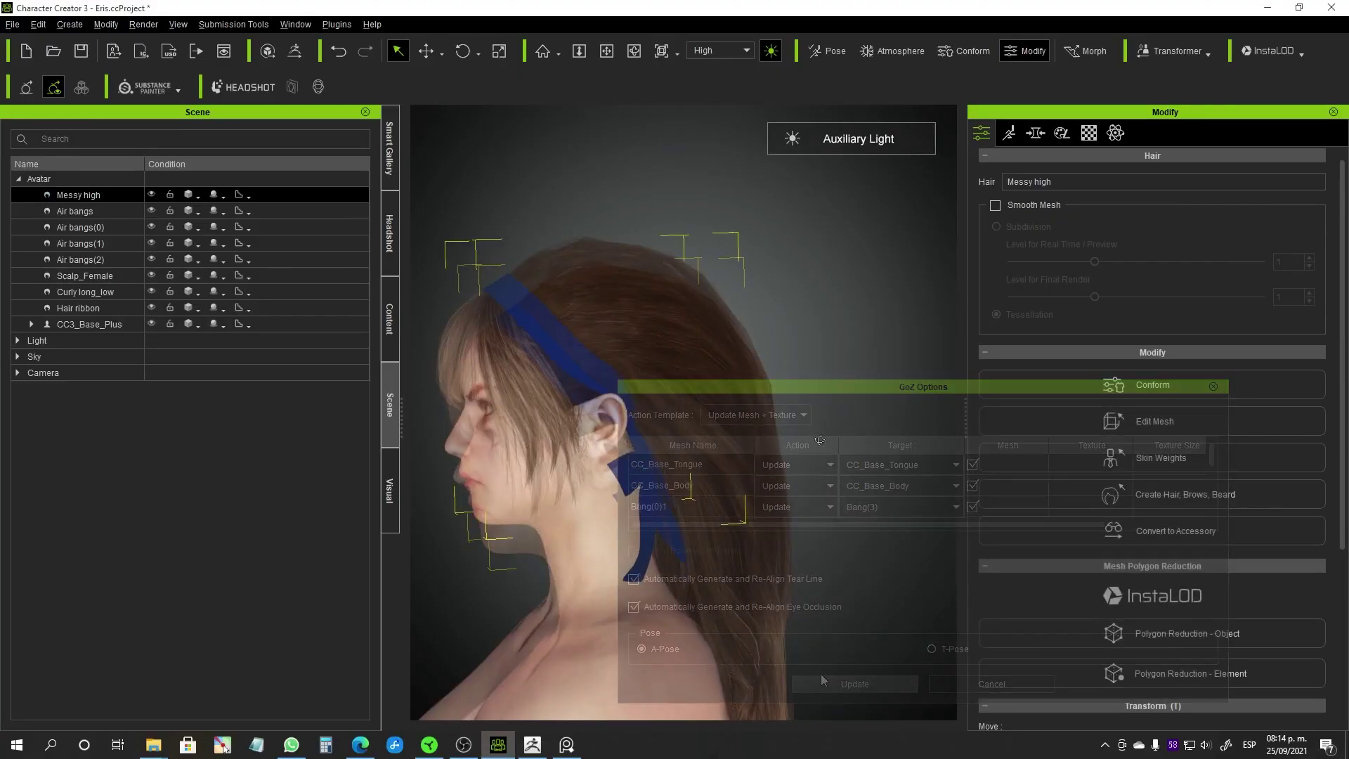
scroll(1081, 584, down, 4)
click(1316, 682)
drag(680, 204, 1115, 293)
drag(1268, 413, 1269, 458)
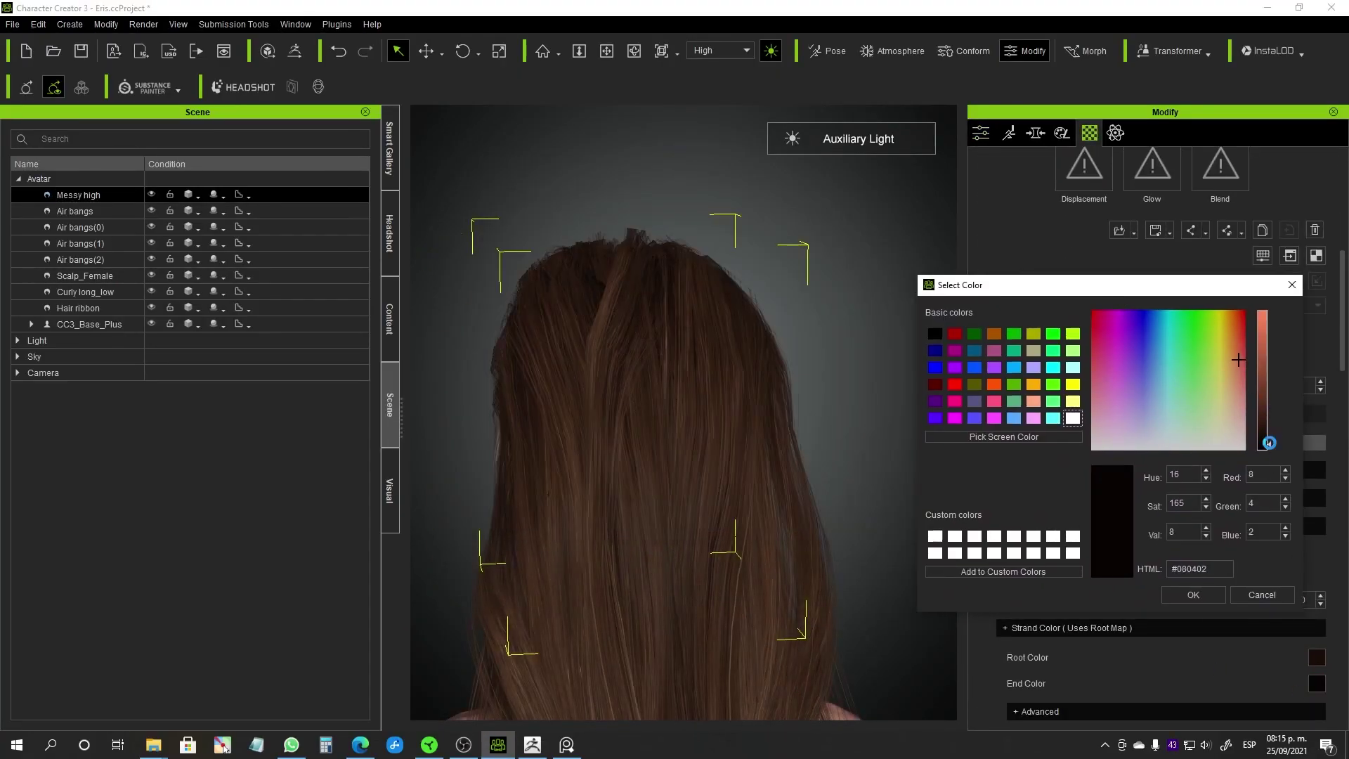
click(1192, 602)
click(1033, 710)
scroll(1194, 640, down, 3)
click(1316, 472)
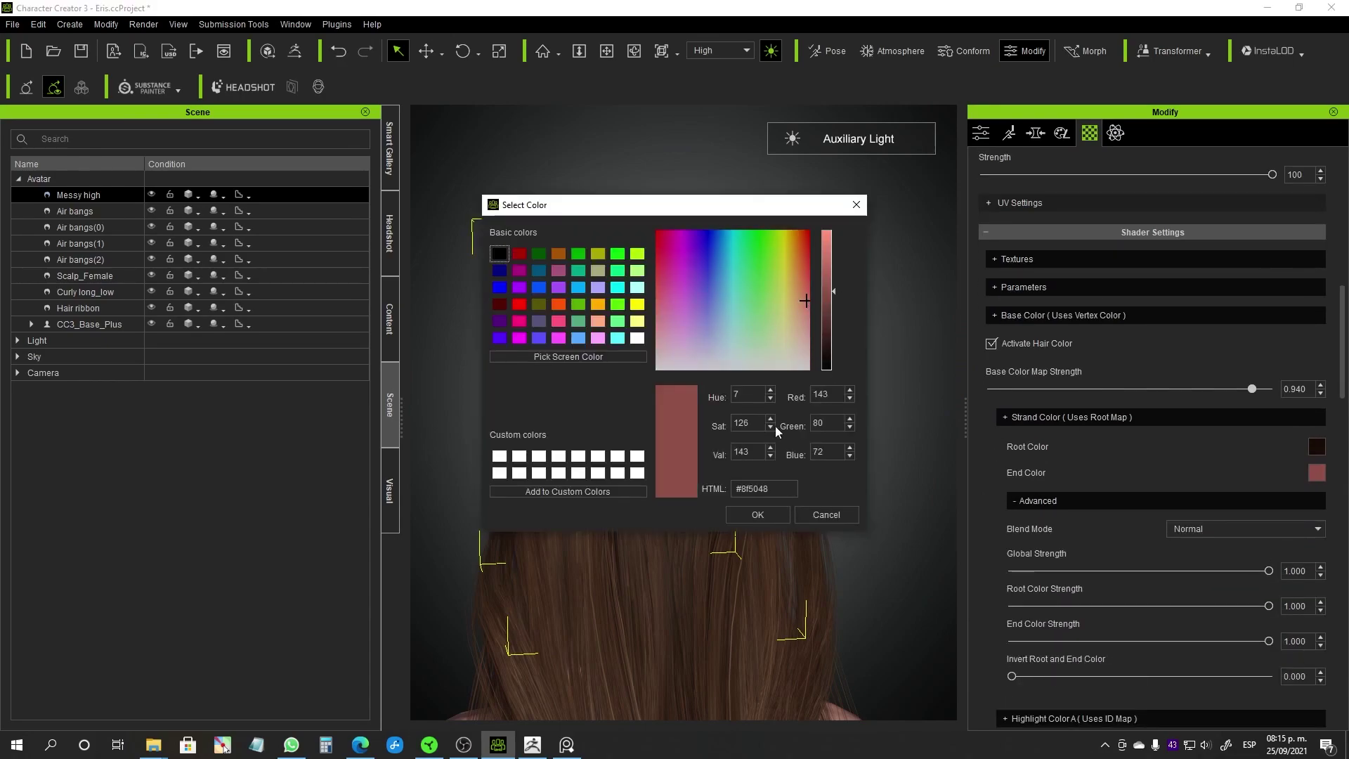
click(821, 515)
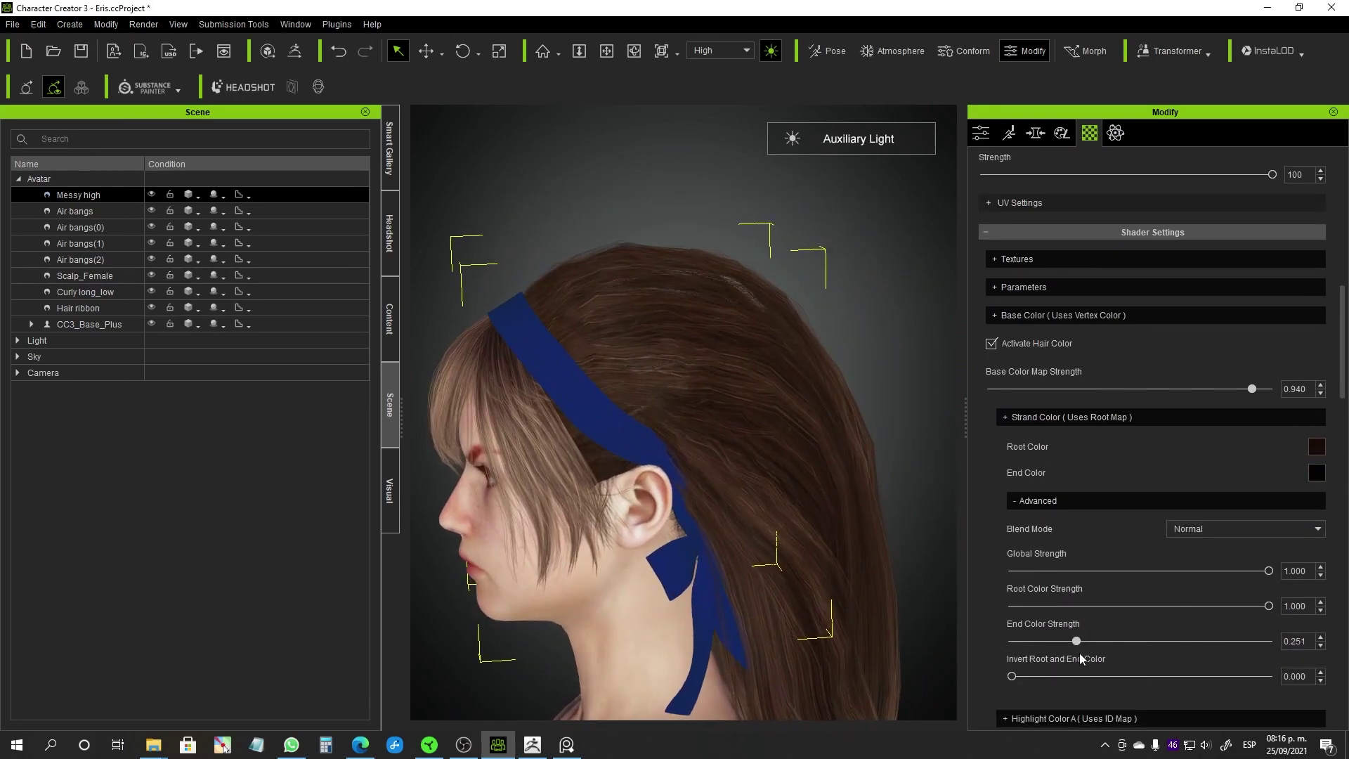
- Change the strand End Color to a dark brown and apply it
click(1316, 472)
drag(1033, 361, 1085, 376)
drag(1197, 543, 1197, 516)
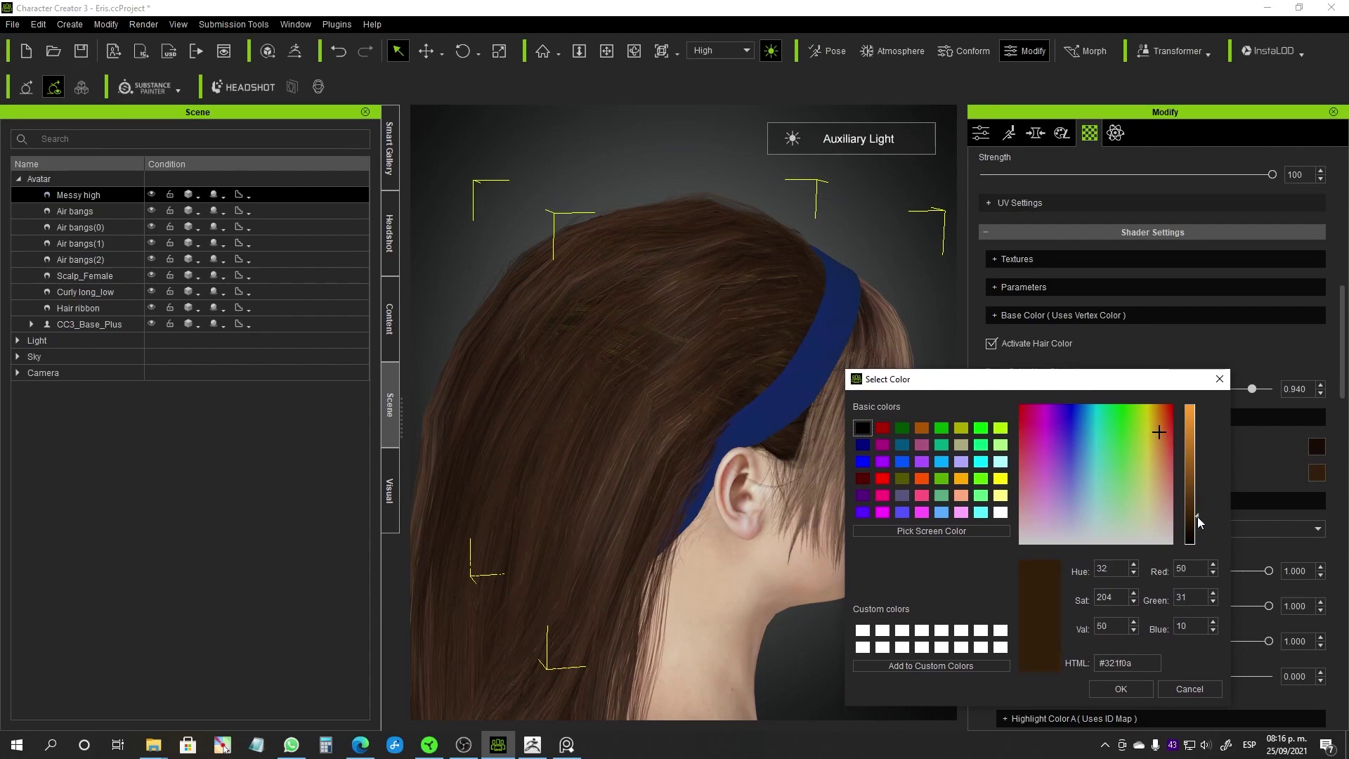
drag(1161, 406, 1198, 534)
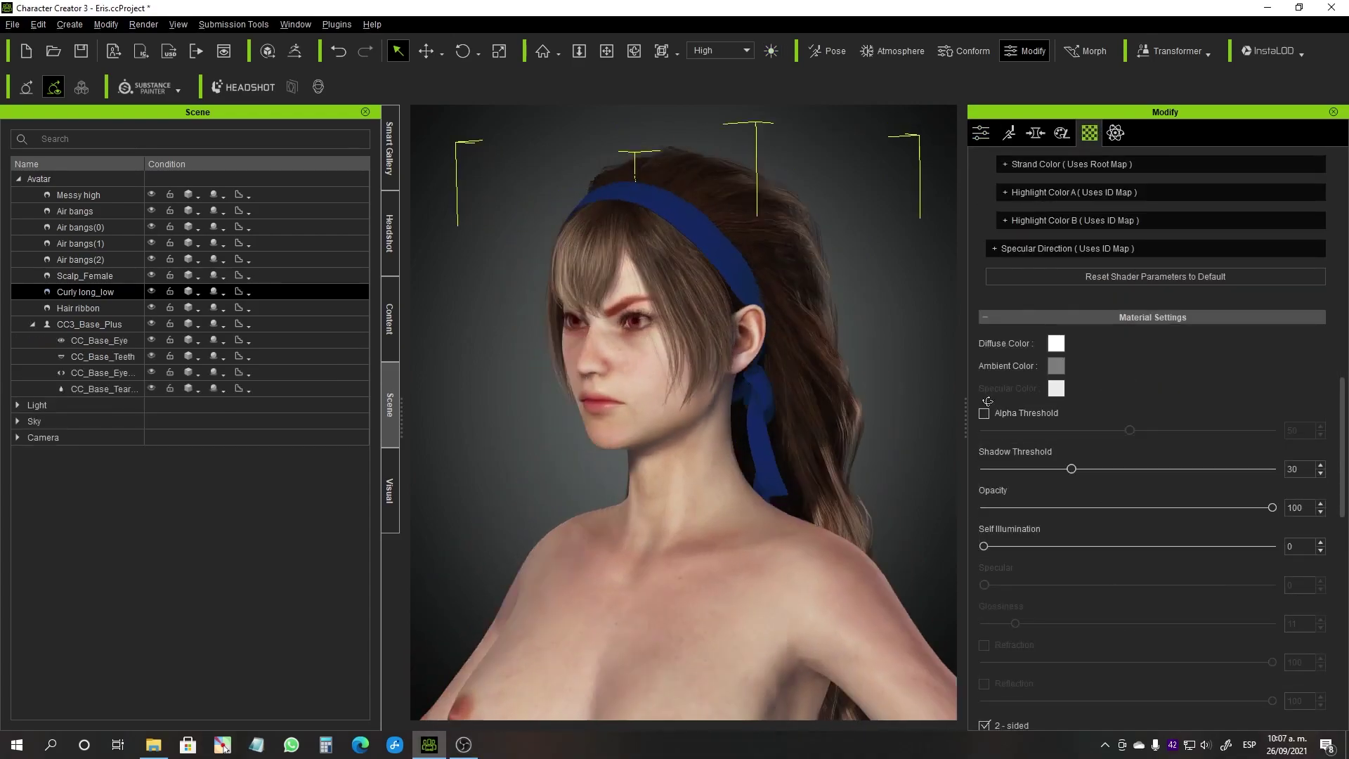
- Check the Curly long_low strand colour picker without changes, then deselect the hair
scroll(1143, 568, down, 3)
click(1005, 501)
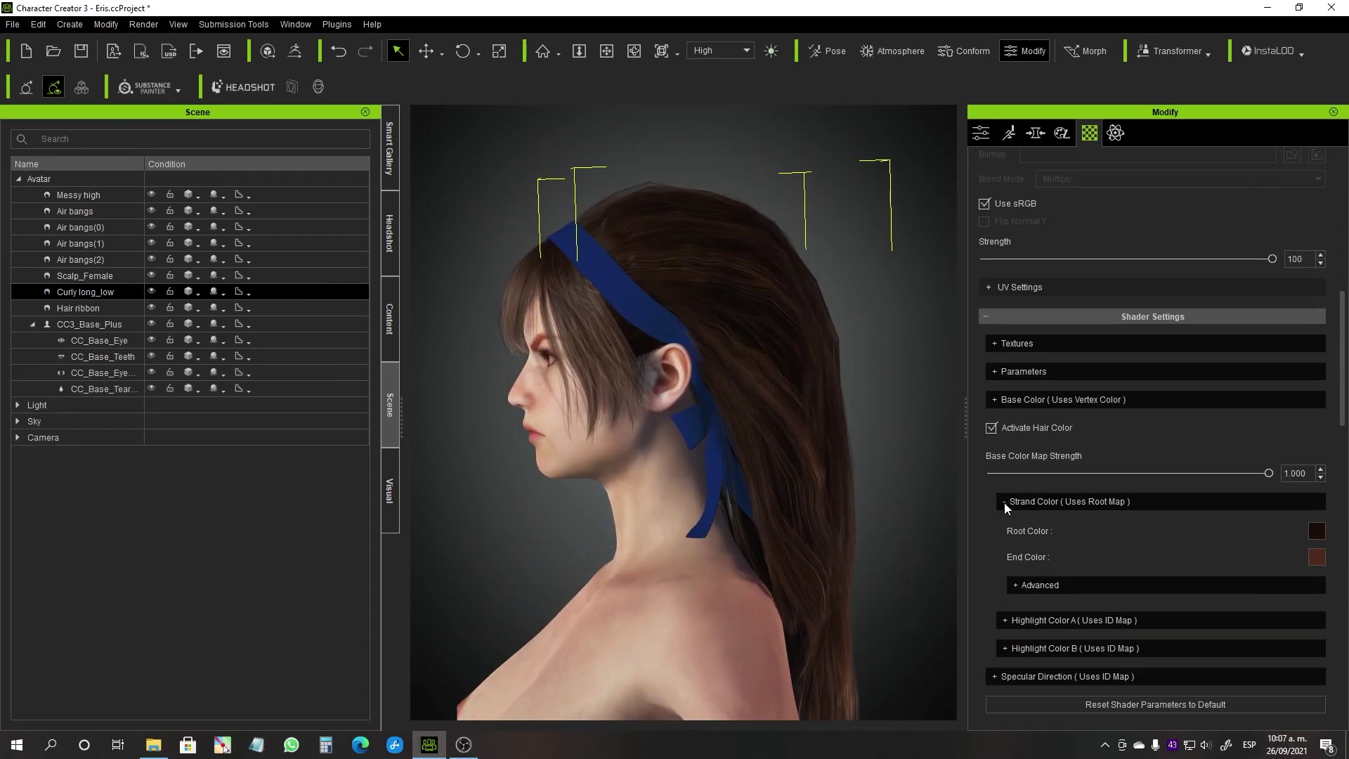
click(1316, 530)
click(1173, 683)
click(843, 466)
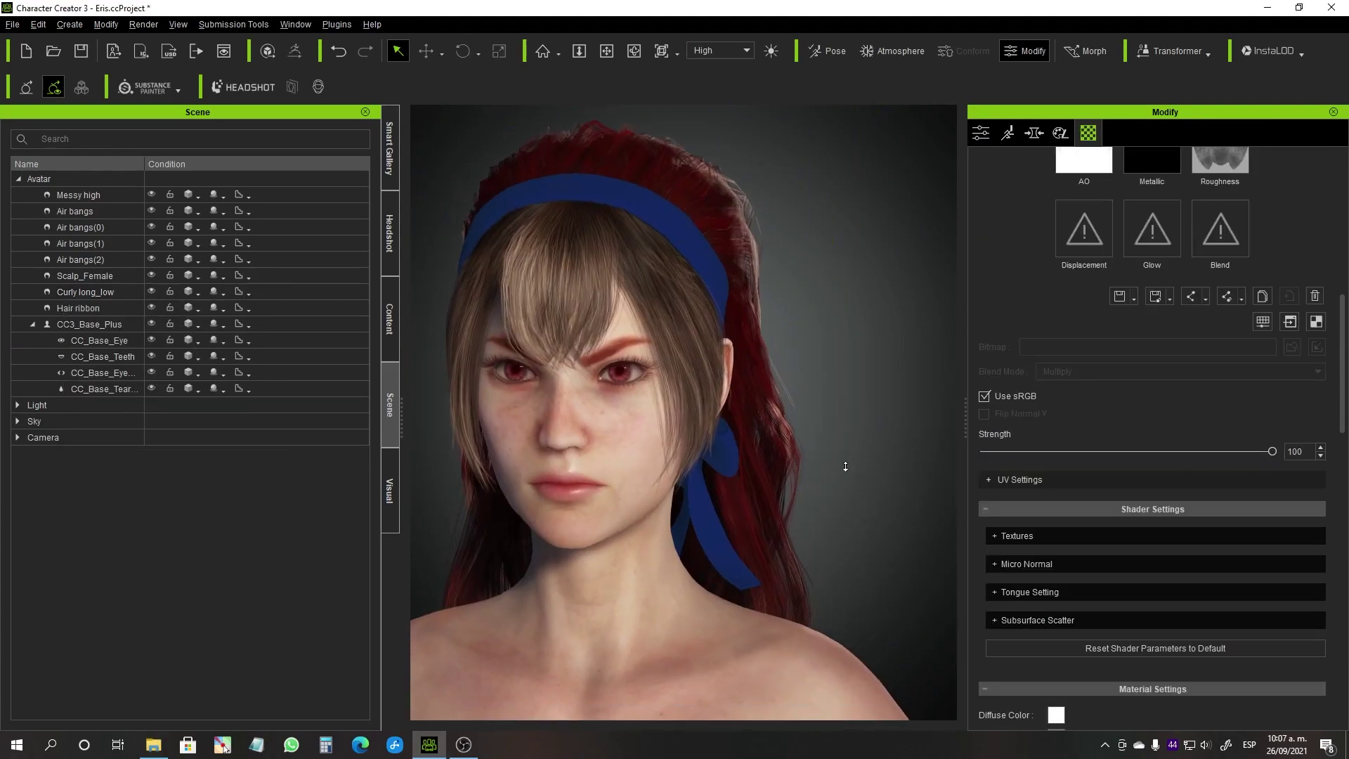
- Select the Messy high hair and briefly inspect its mesh in edit mode before returning
click(1033, 135)
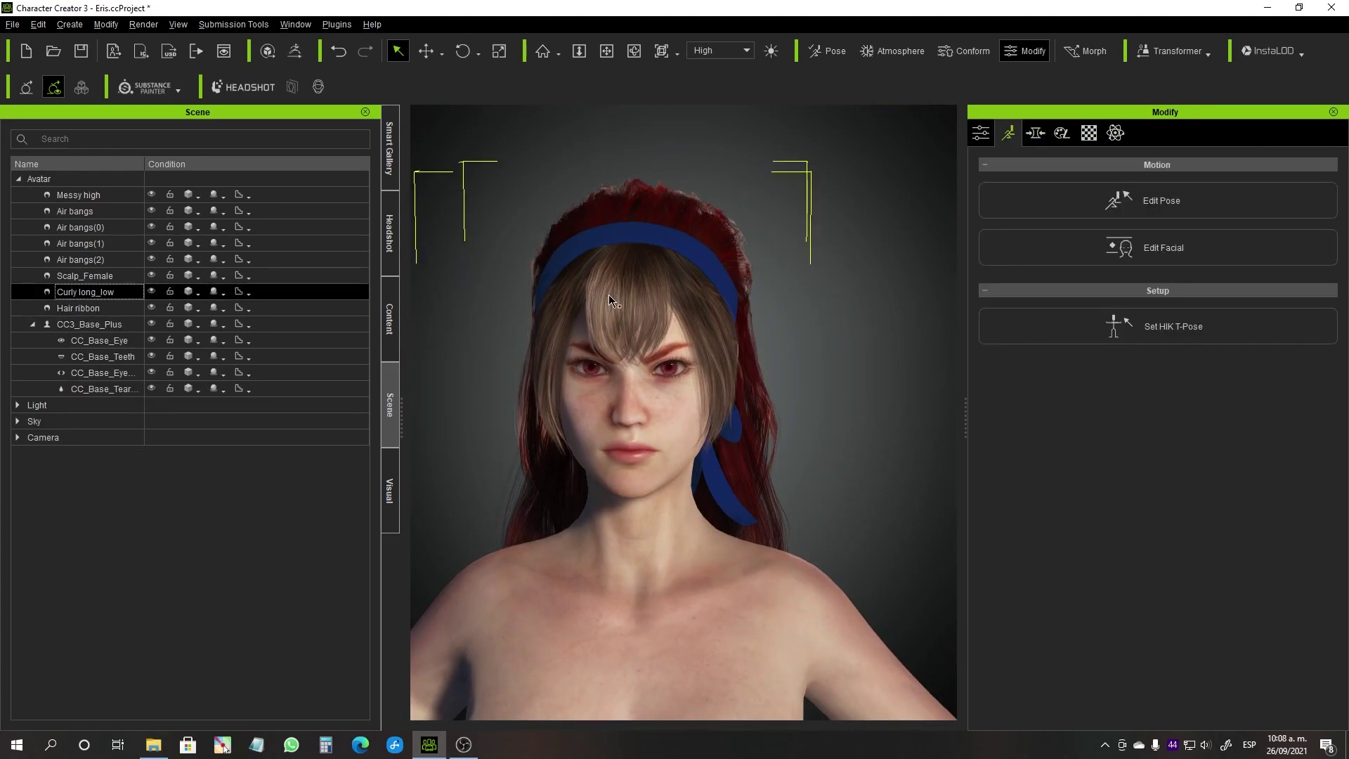
right_drag(610, 300, 636, 393)
scroll(660, 478, up, 5)
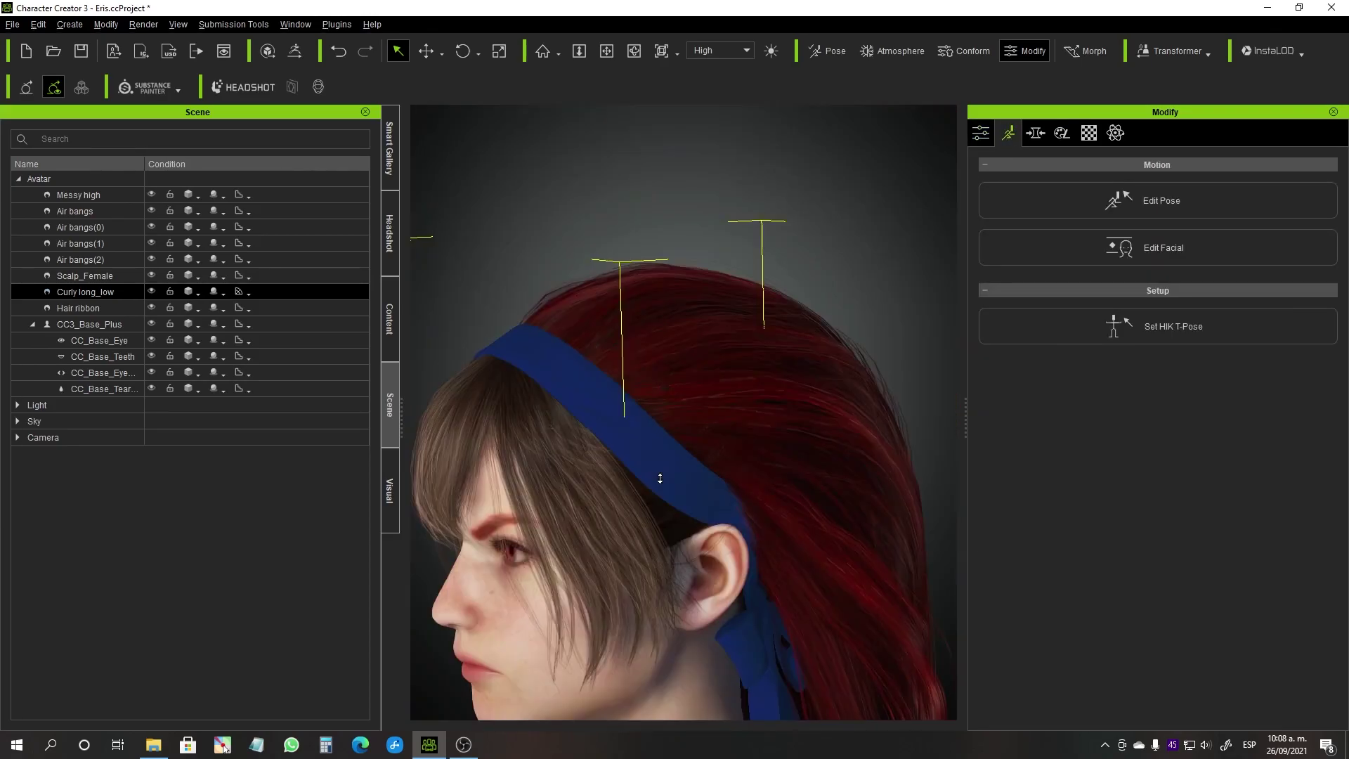
scroll(660, 478, up, 3)
click(632, 400)
click(981, 133)
click(1161, 172)
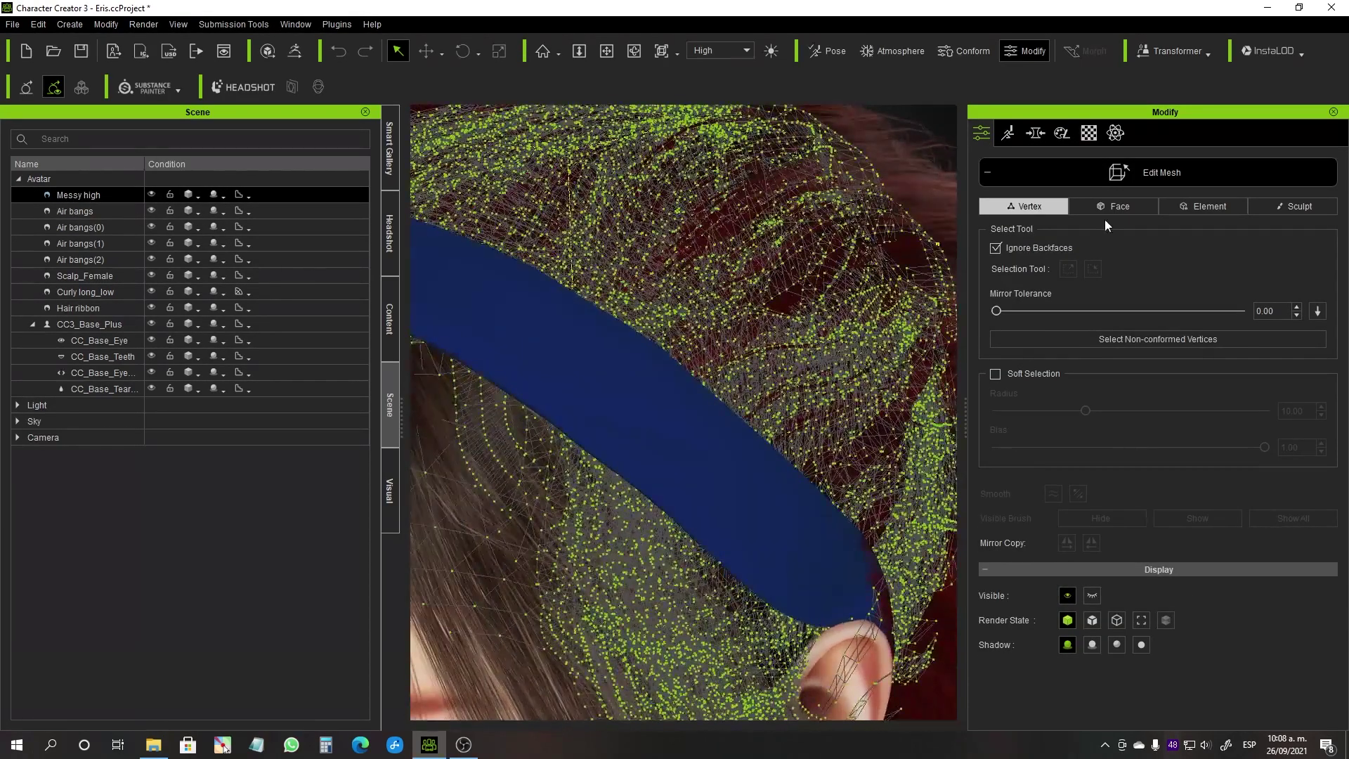
click(1293, 206)
scroll(694, 341, down, 5)
click(1161, 172)
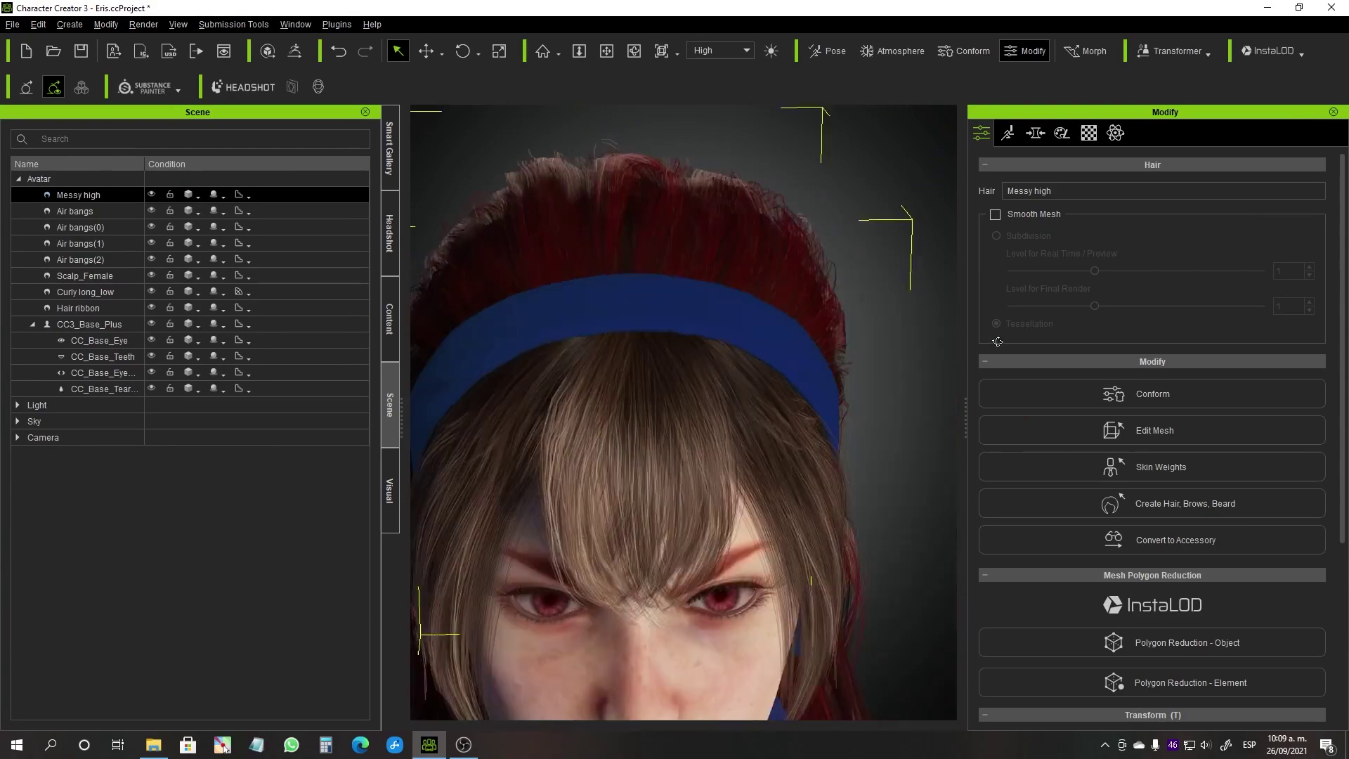
mouse_move(702, 351)
right_down()
mouse_move(781, 360)
mouse_move(1035, 103)
right_up()
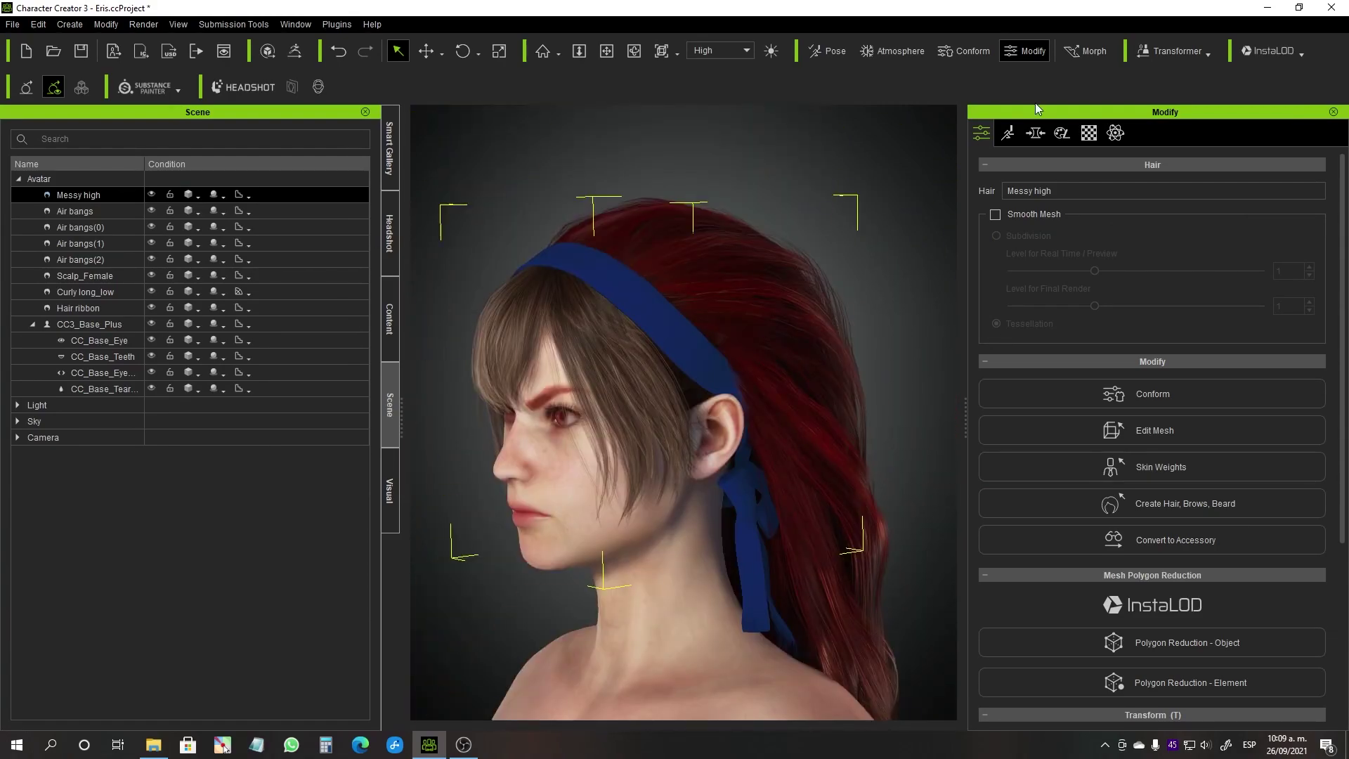
- Adjust the hair's Base Color texture: hue -14, brightness -9, saturation 8, magenta/green -5
click(1088, 133)
click(1290, 508)
drag(674, 133, 1023, 152)
drag(999, 463, 990, 463)
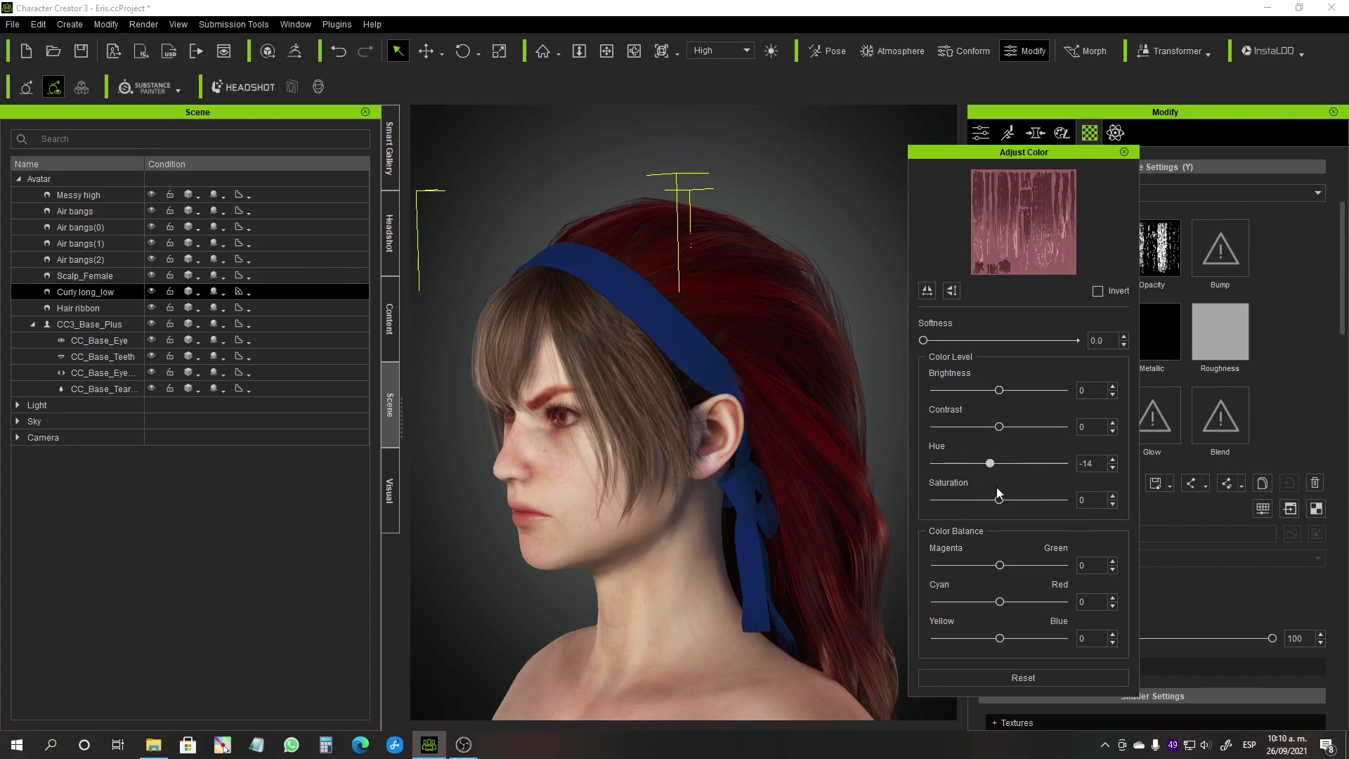
right_drag(703, 421, 843, 421)
drag(998, 390, 993, 390)
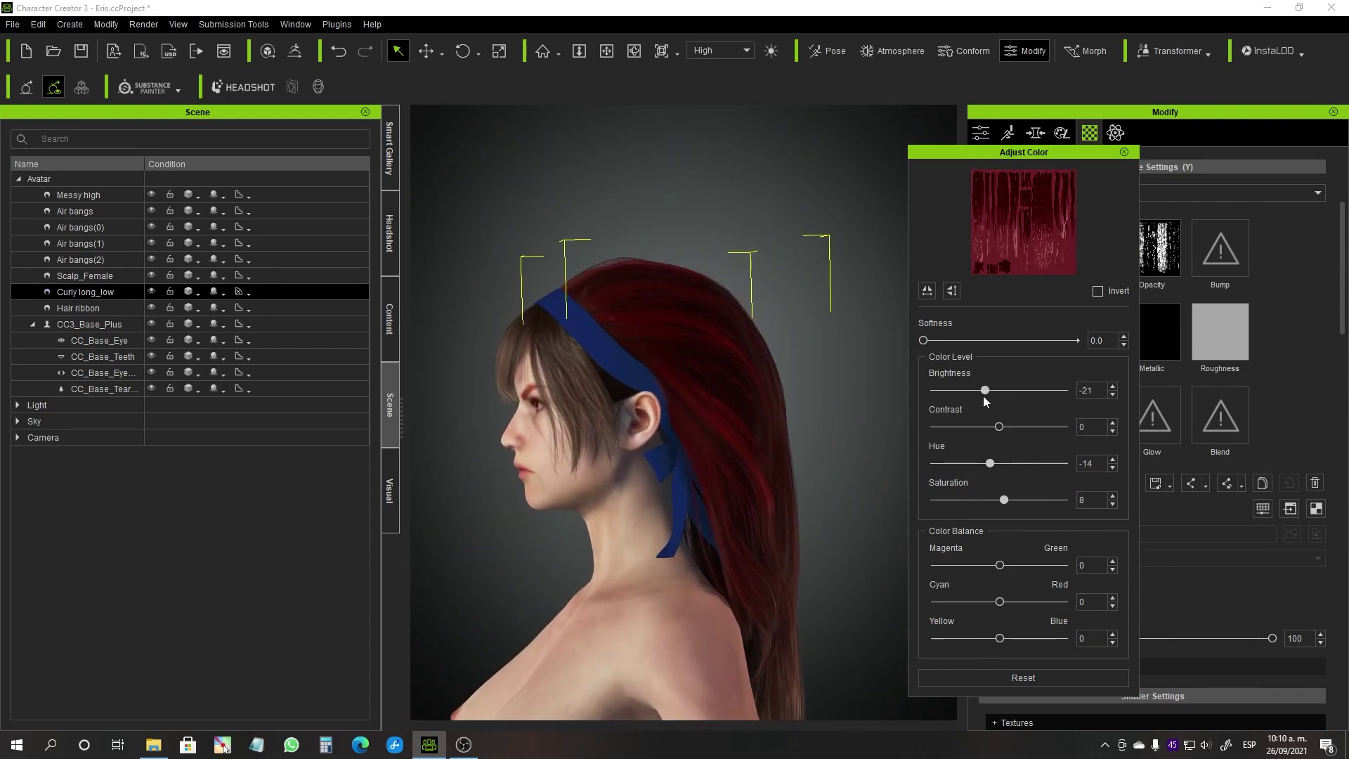
right_drag(878, 421, 967, 470)
right_drag(821, 467, 906, 466)
drag(1011, 566, 1012, 565)
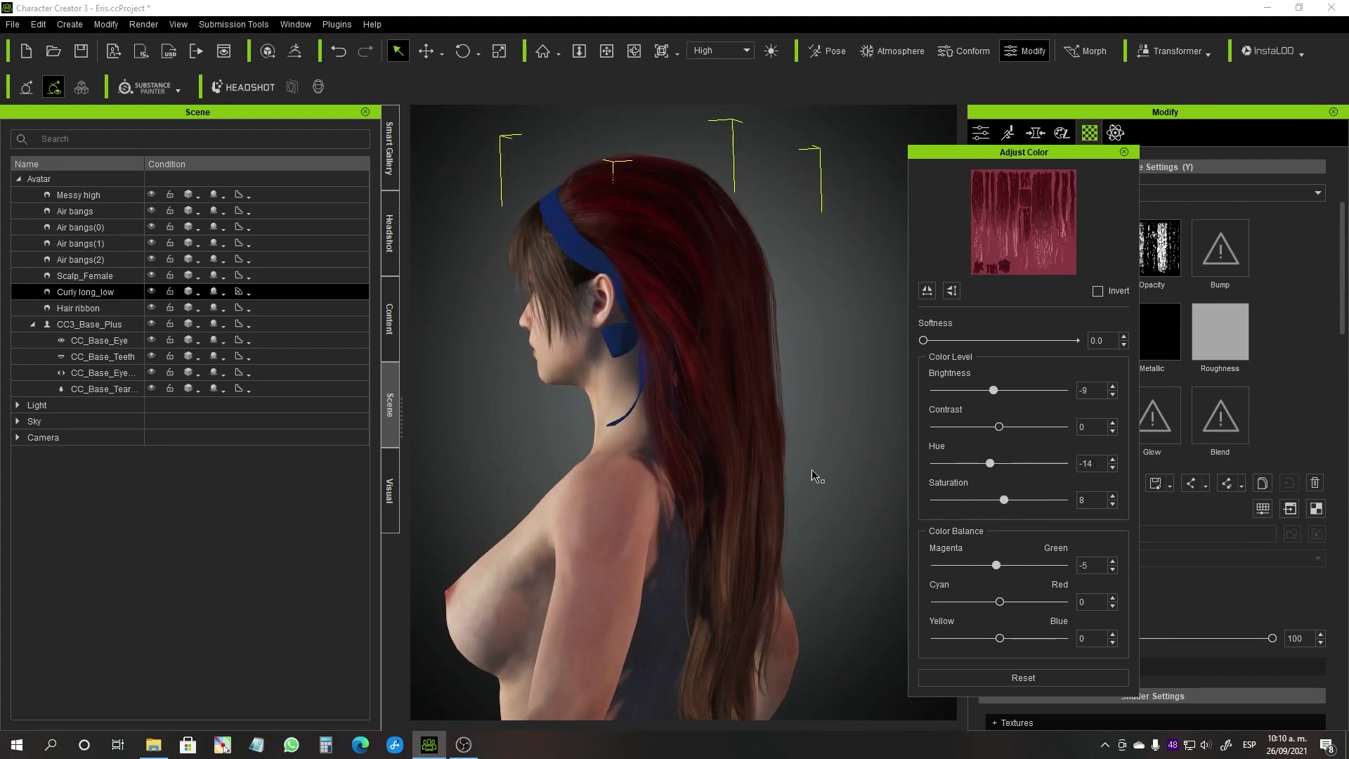
right_drag(813, 475, 927, 477)
click(1123, 152)
- Set strand Root colour #390000, End colour #710000 and End Color Strength 0.71
scroll(1147, 583, down, 5)
click(1071, 374)
click(1071, 493)
click(1315, 404)
click(1316, 404)
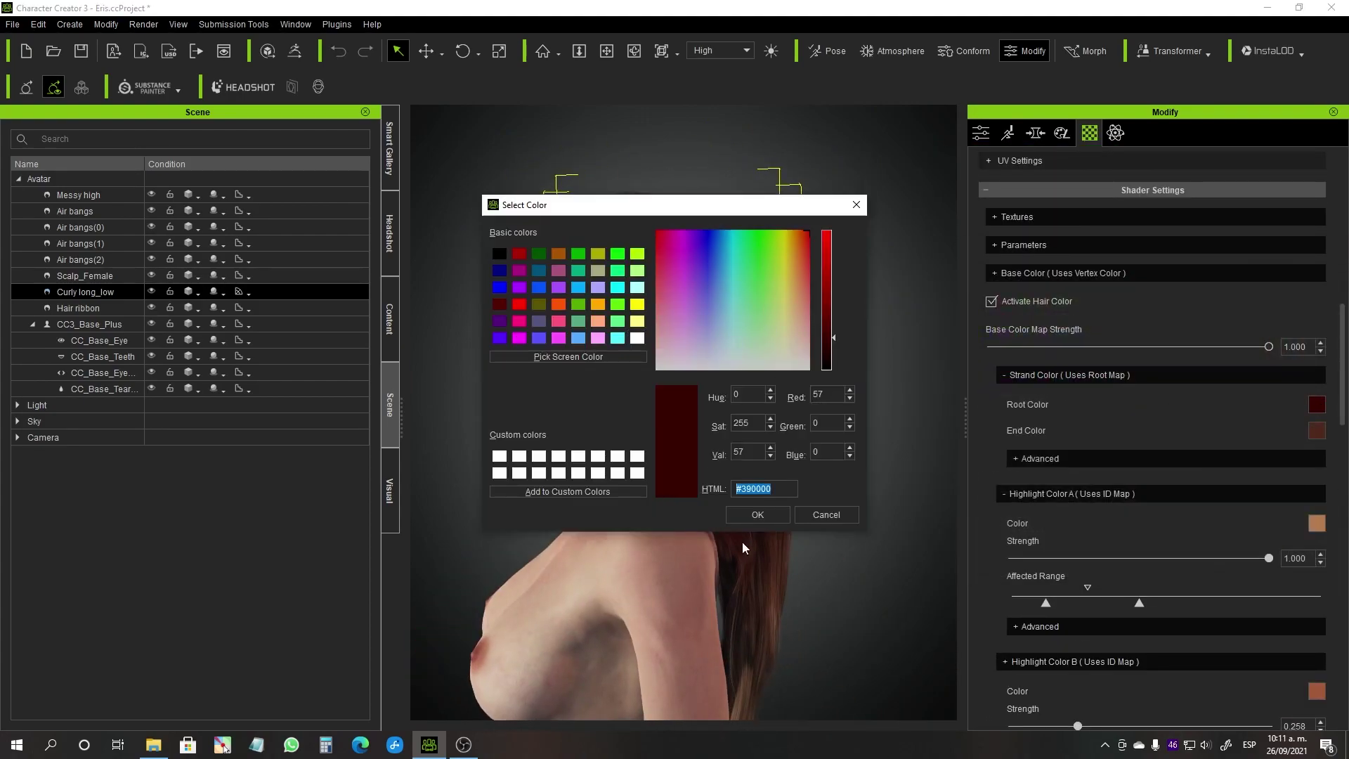
key(Return)
right_drag(654, 491, 737, 490)
click(1316, 430)
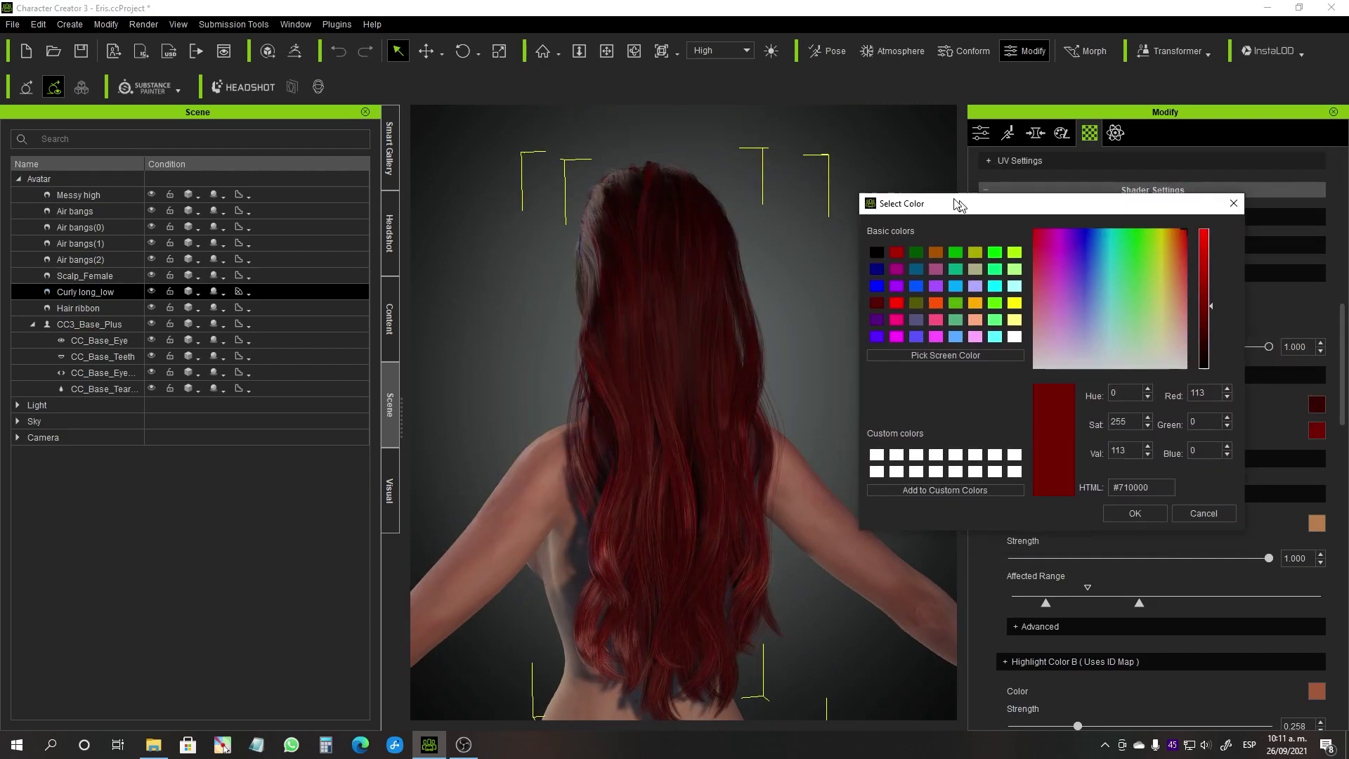
drag(1199, 309, 1198, 280)
key(Return)
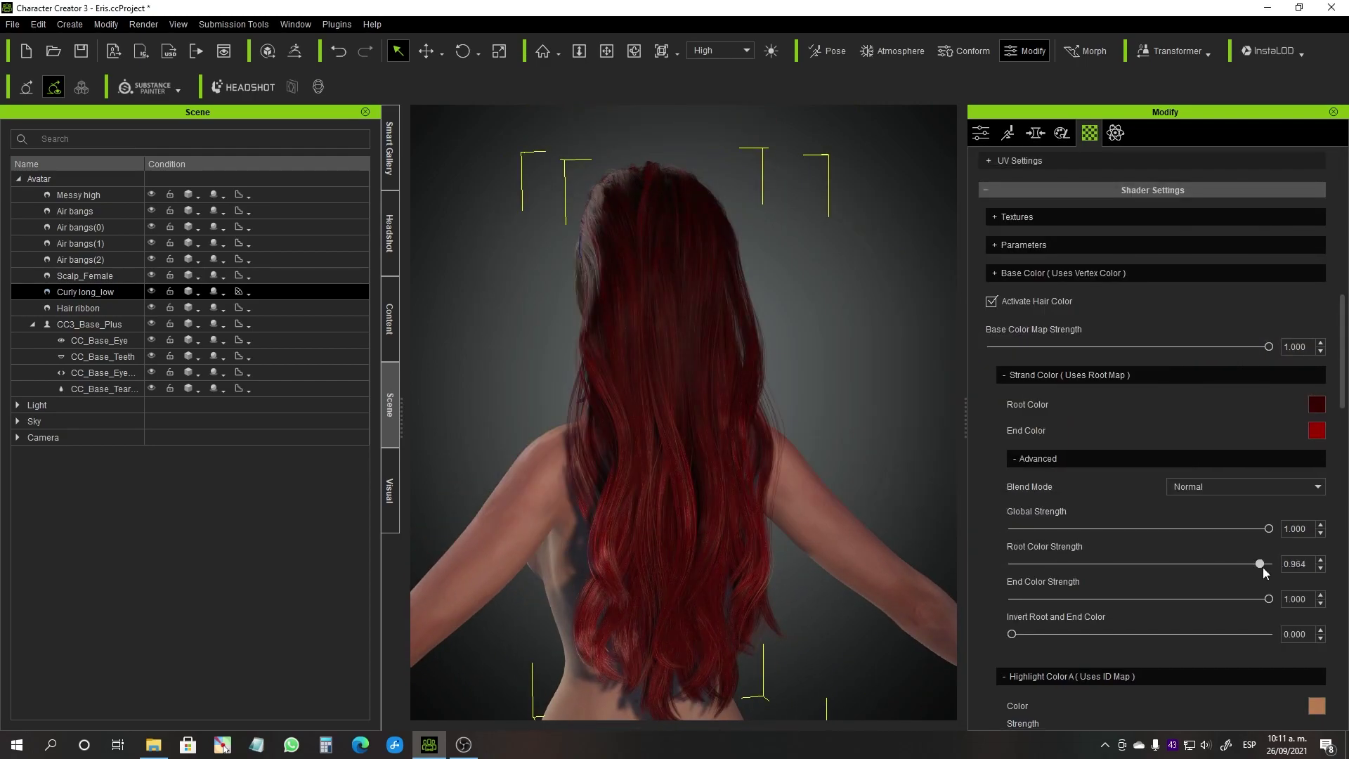
mouse_move(1056, 598)
mouse_down()
mouse_move(1248, 599)
mouse_move(1194, 598)
mouse_up()
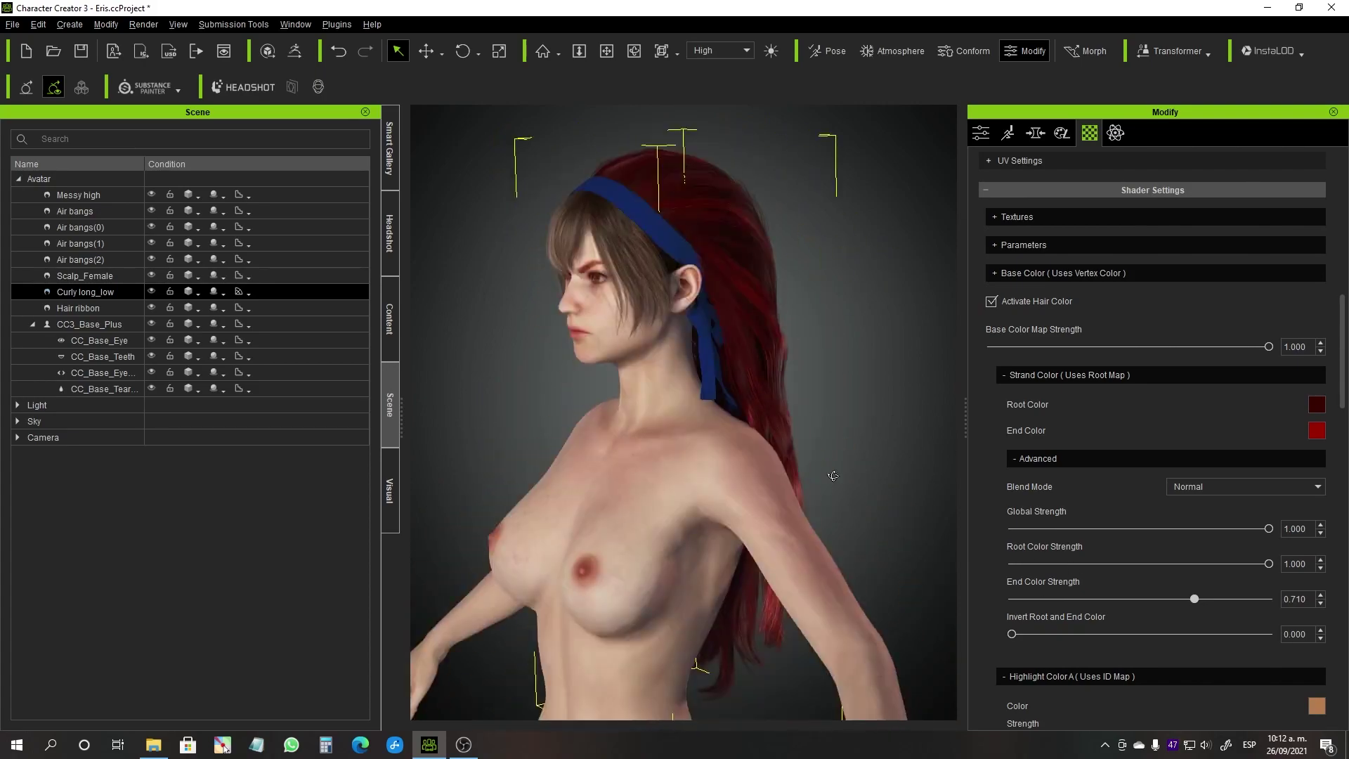
- Make Highlight Color A black and expand its Advanced settings
scroll(1327, 587, down, 3)
click(1315, 579)
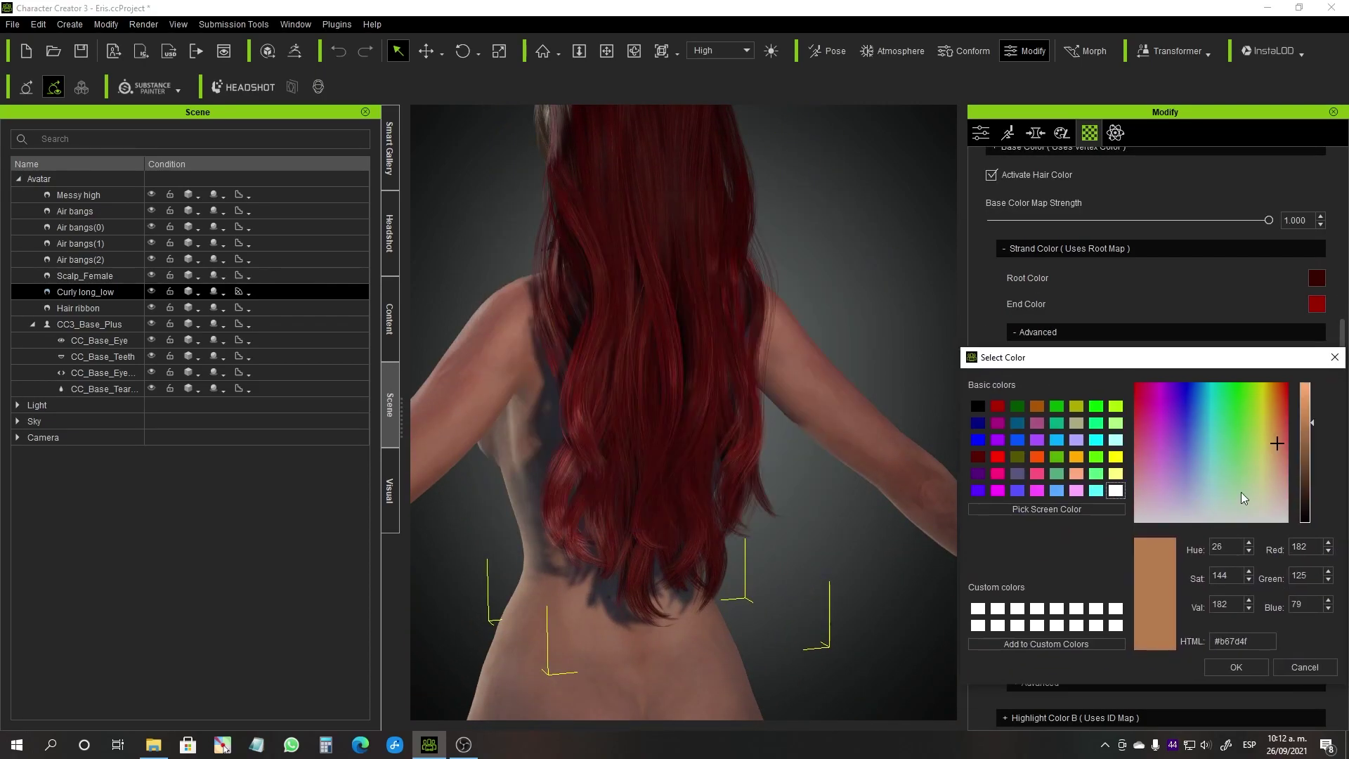
click(1236, 668)
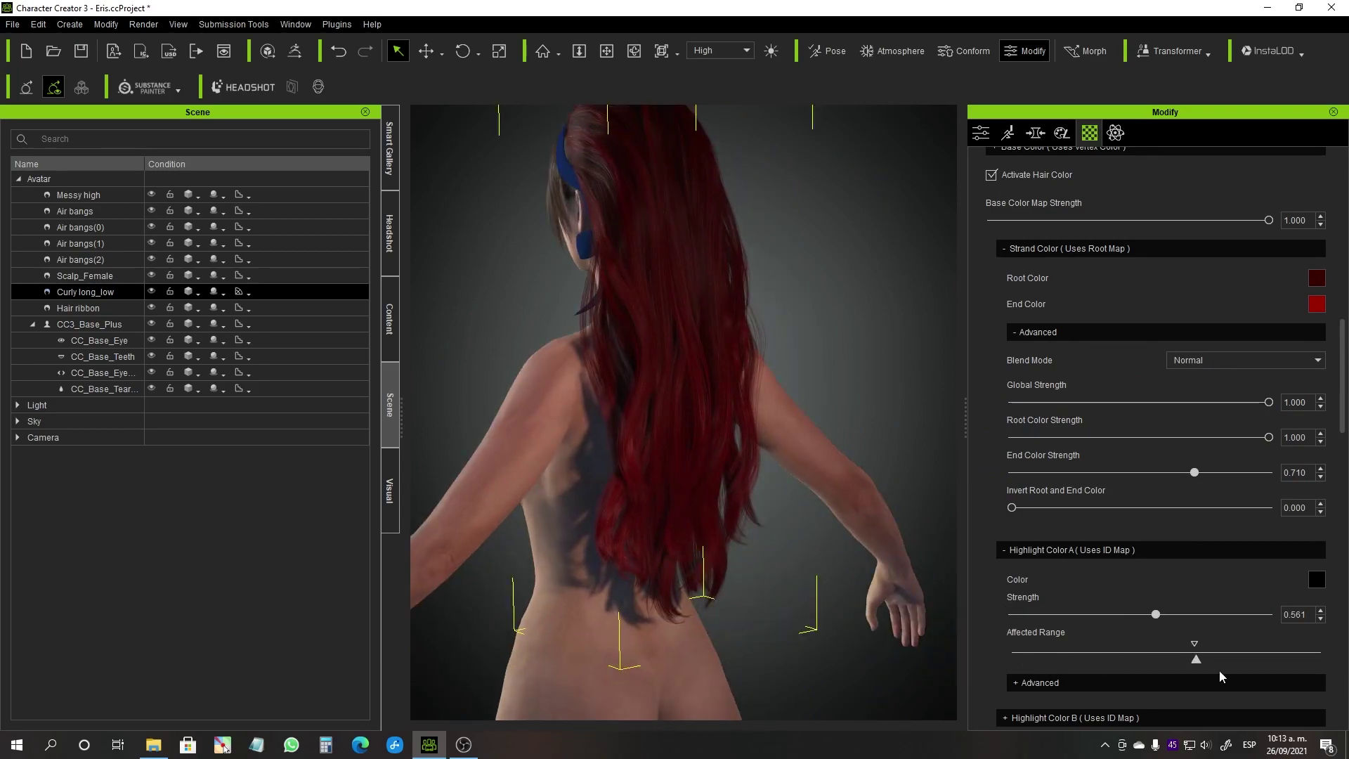
click(1020, 682)
scroll(1019, 683, down, 3)
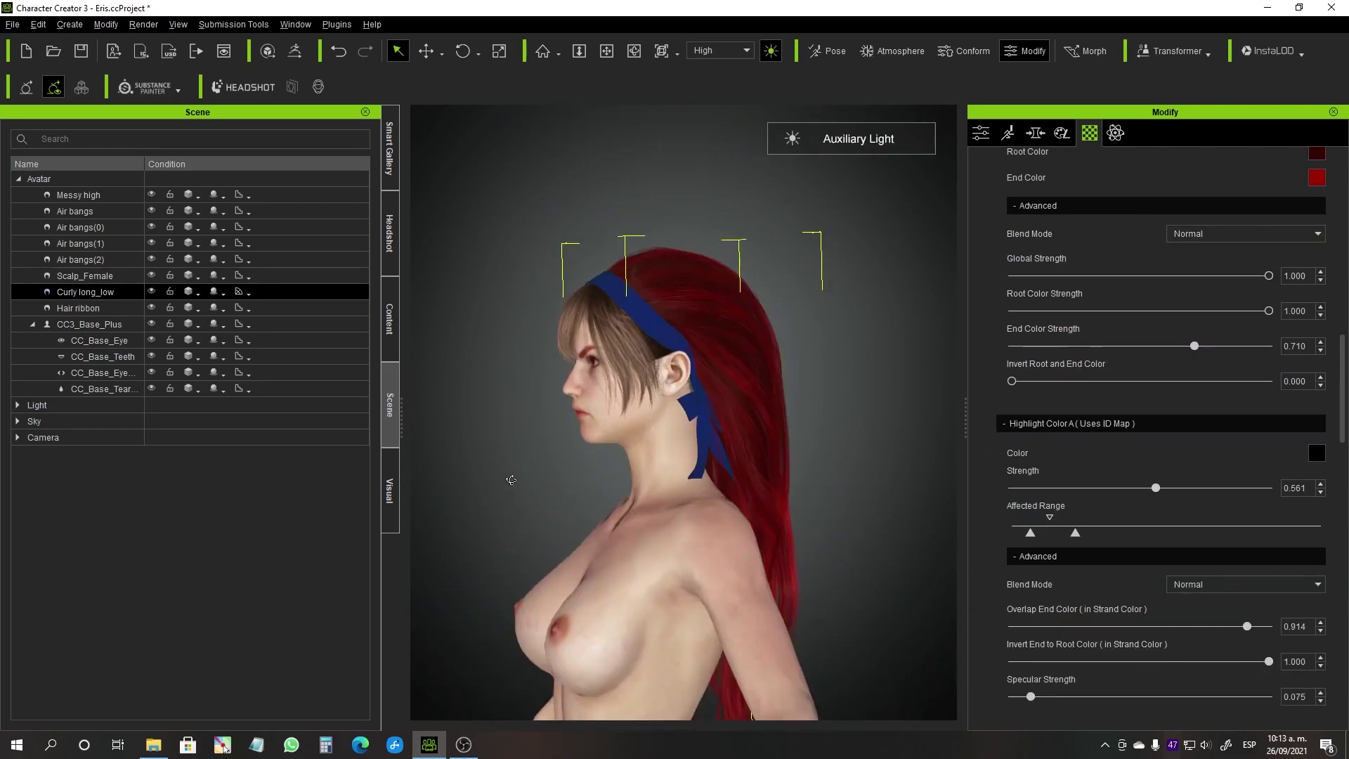
click(86, 197)
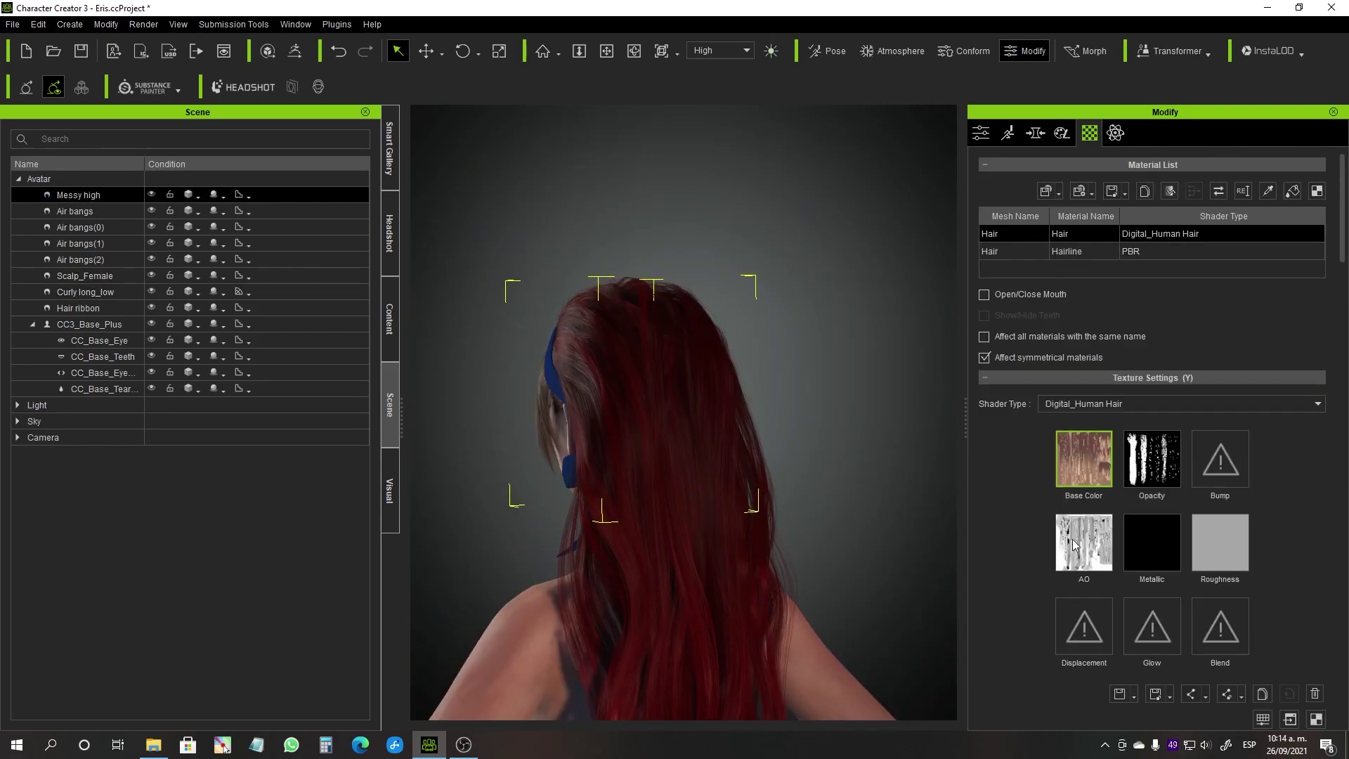
- Set the Messy high hair's strand colour to red #990000
scroll(1075, 545, down, 1)
scroll(1087, 553, down, 5)
scroll(1194, 421, down, 2)
click(1315, 446)
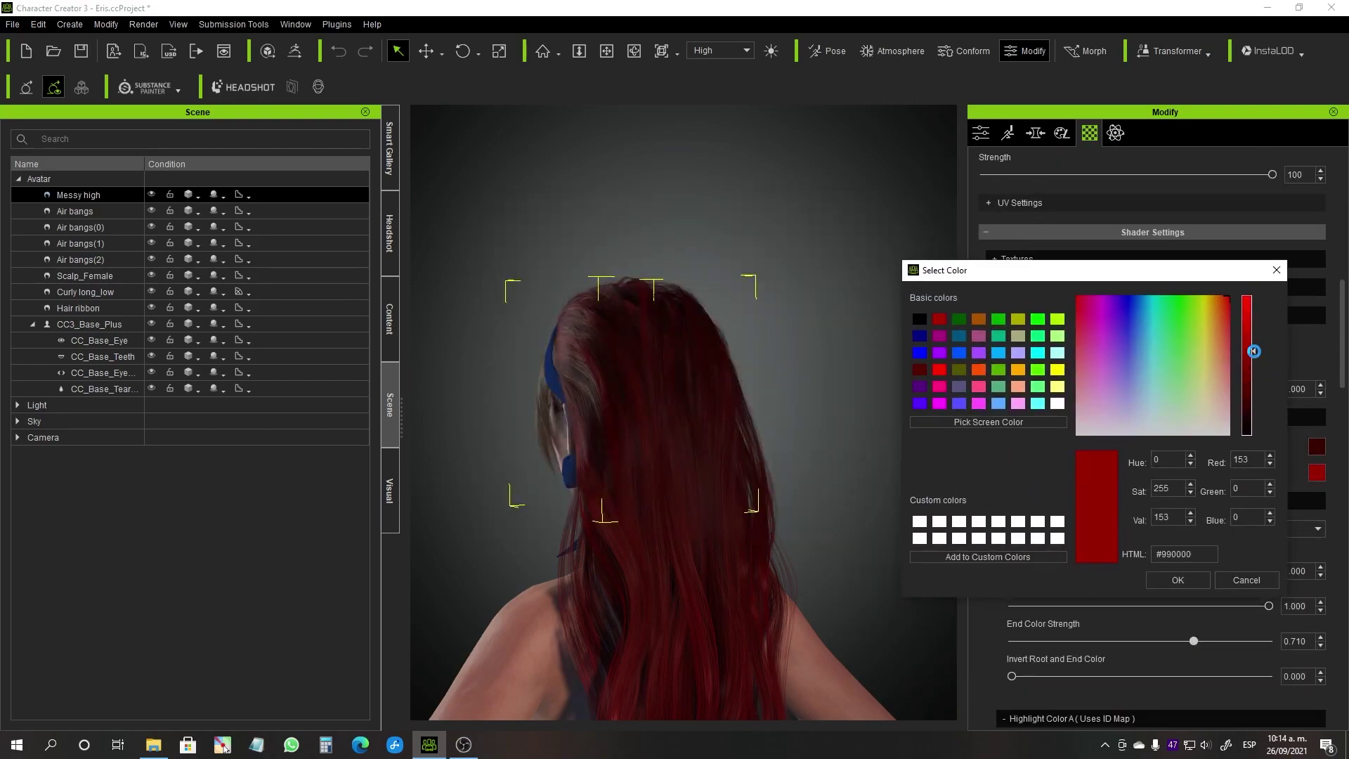
click(1208, 555)
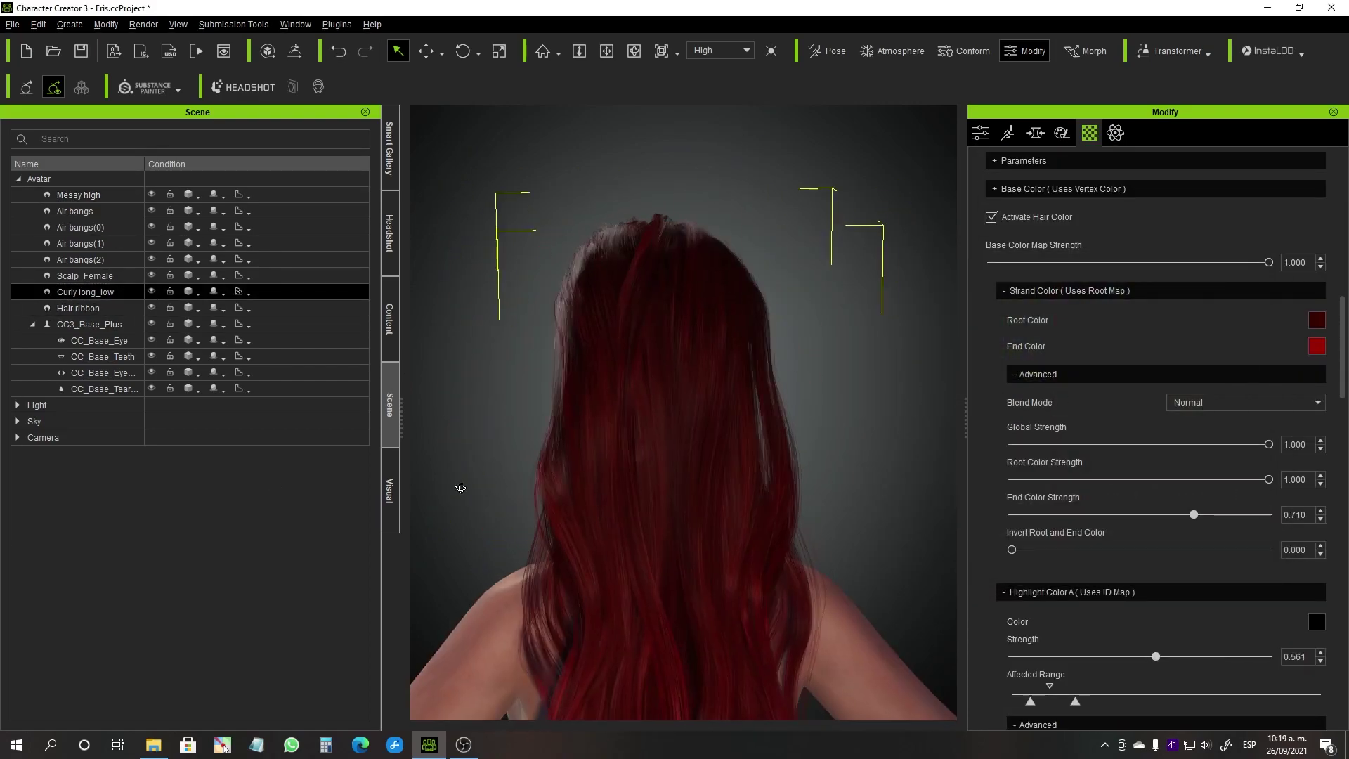
right_drag(602, 496, 699, 520)
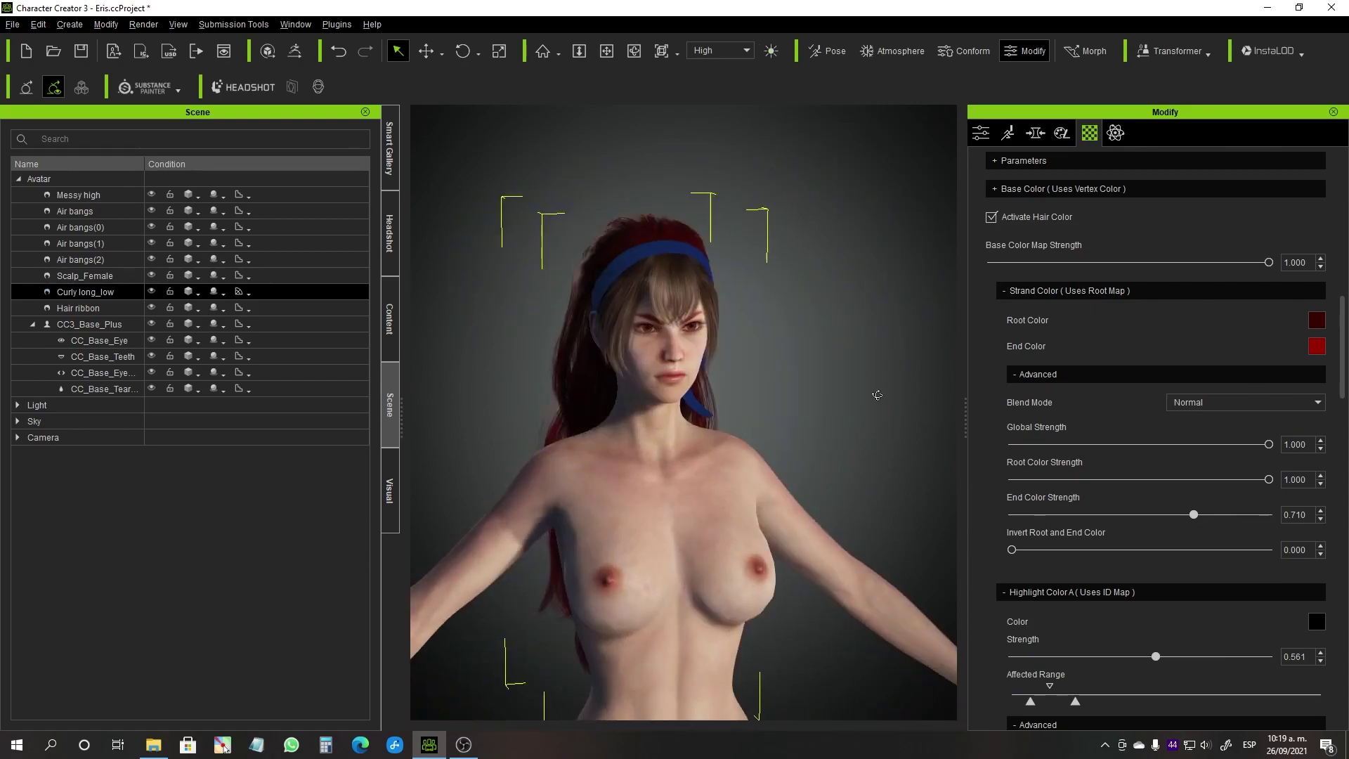
scroll(1169, 196, up, 10)
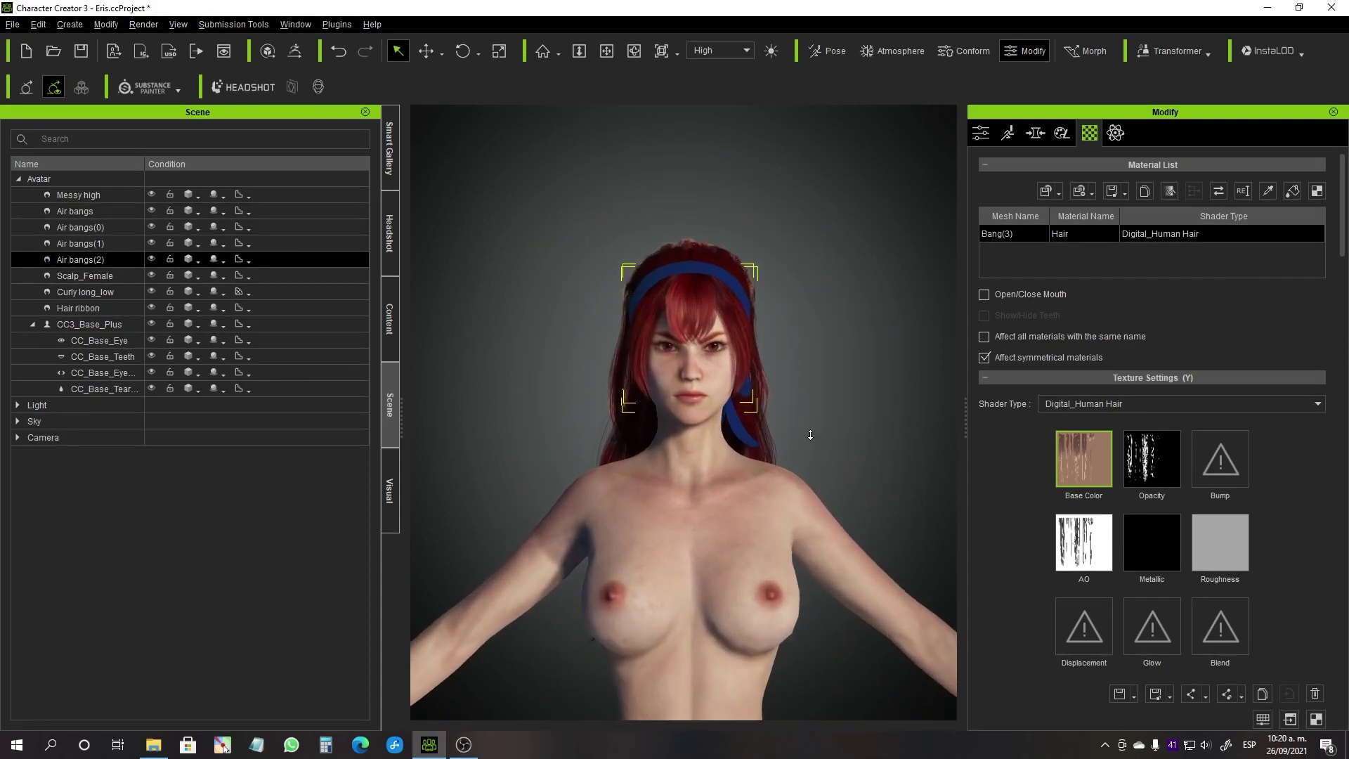
scroll(1319, 489, down, 10)
- Set the bangs' strand colour to dark red #670000
click(1316, 472)
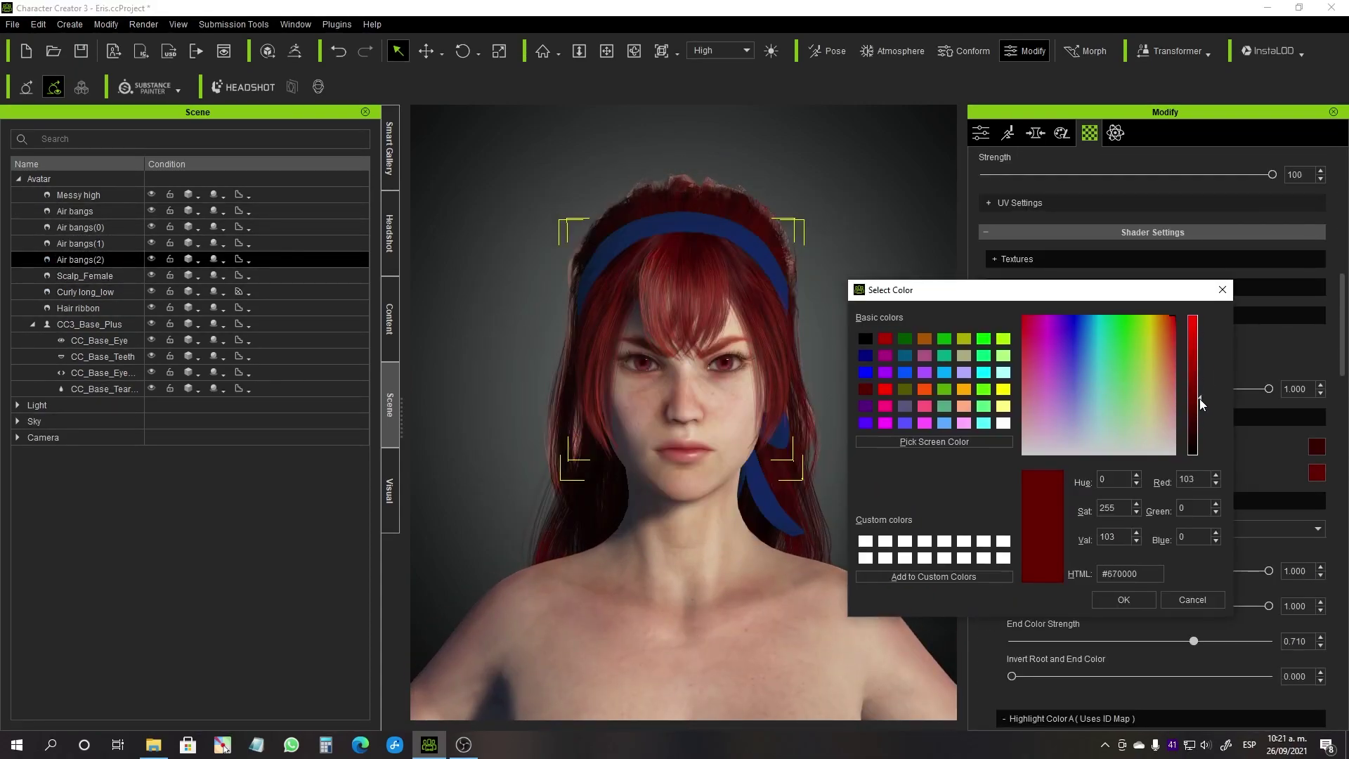
click(1112, 573)
click(1316, 472)
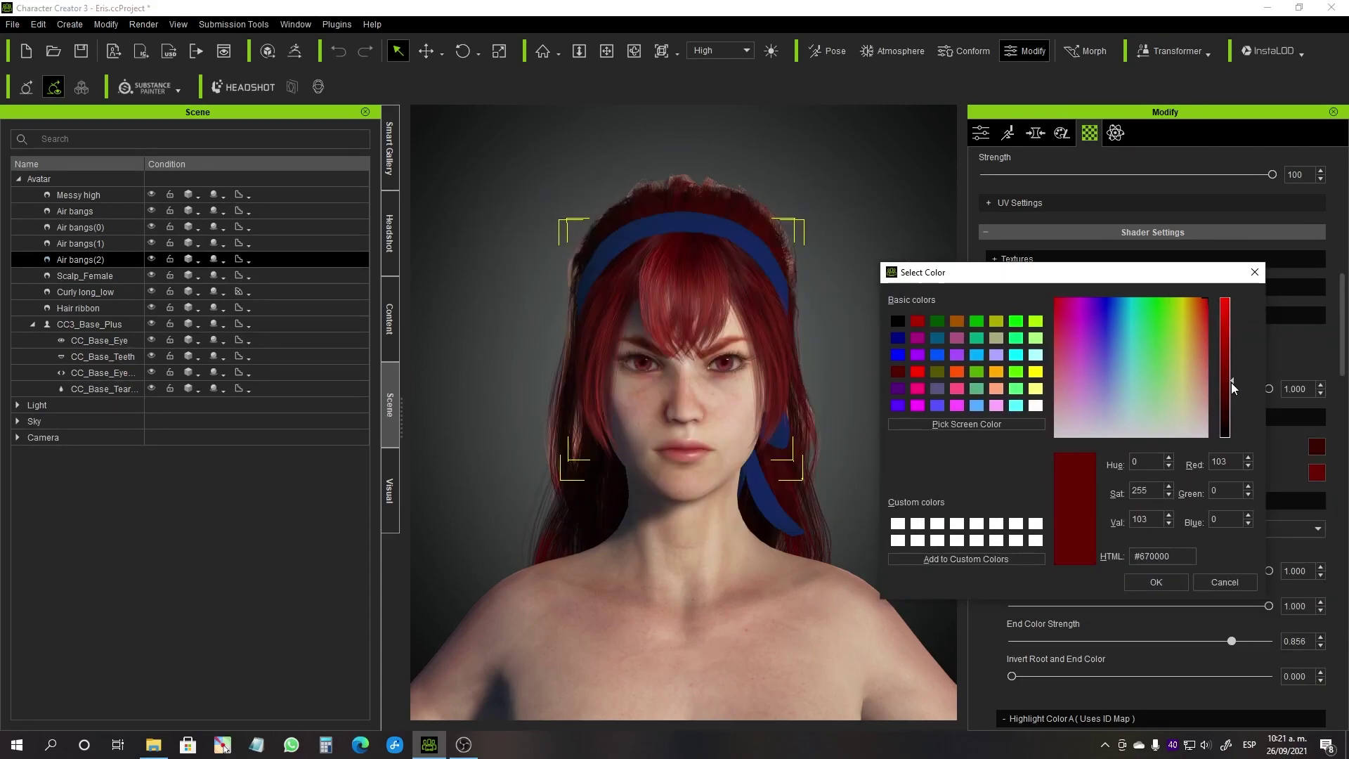
click(1112, 573)
scroll(837, 473, down, 3)
- Enable Smooth Mesh on the hair piece, then select the base character body
click(981, 132)
click(995, 214)
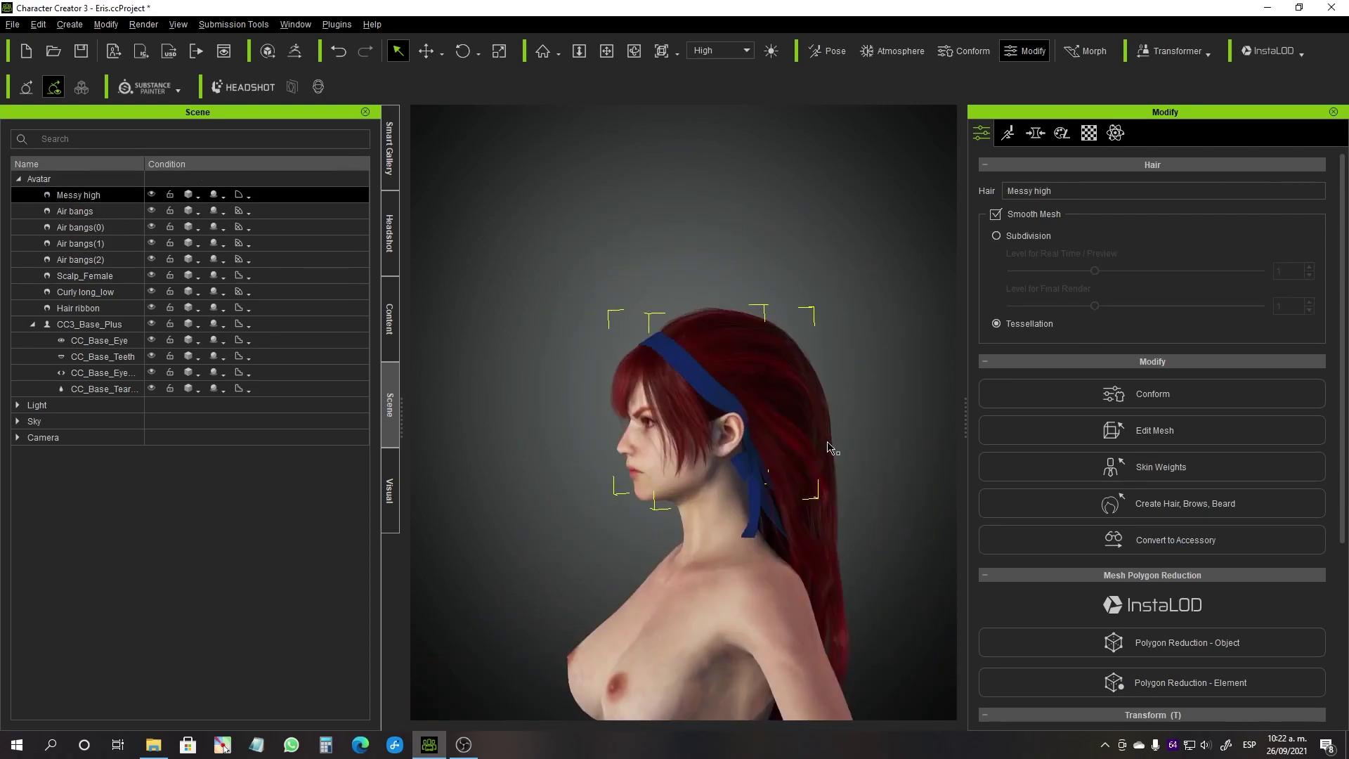
scroll(845, 475, down, 5)
right_drag(845, 475, 799, 410)
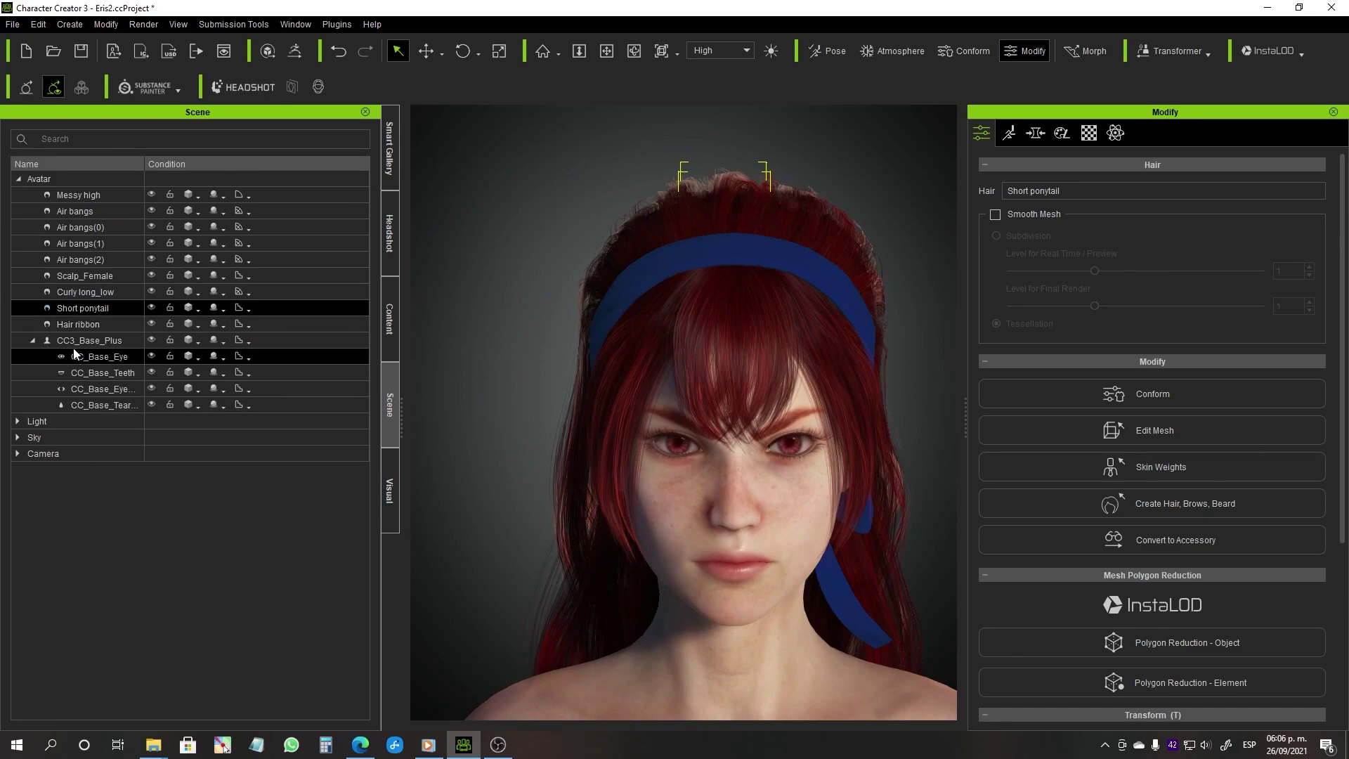
click(84, 340)
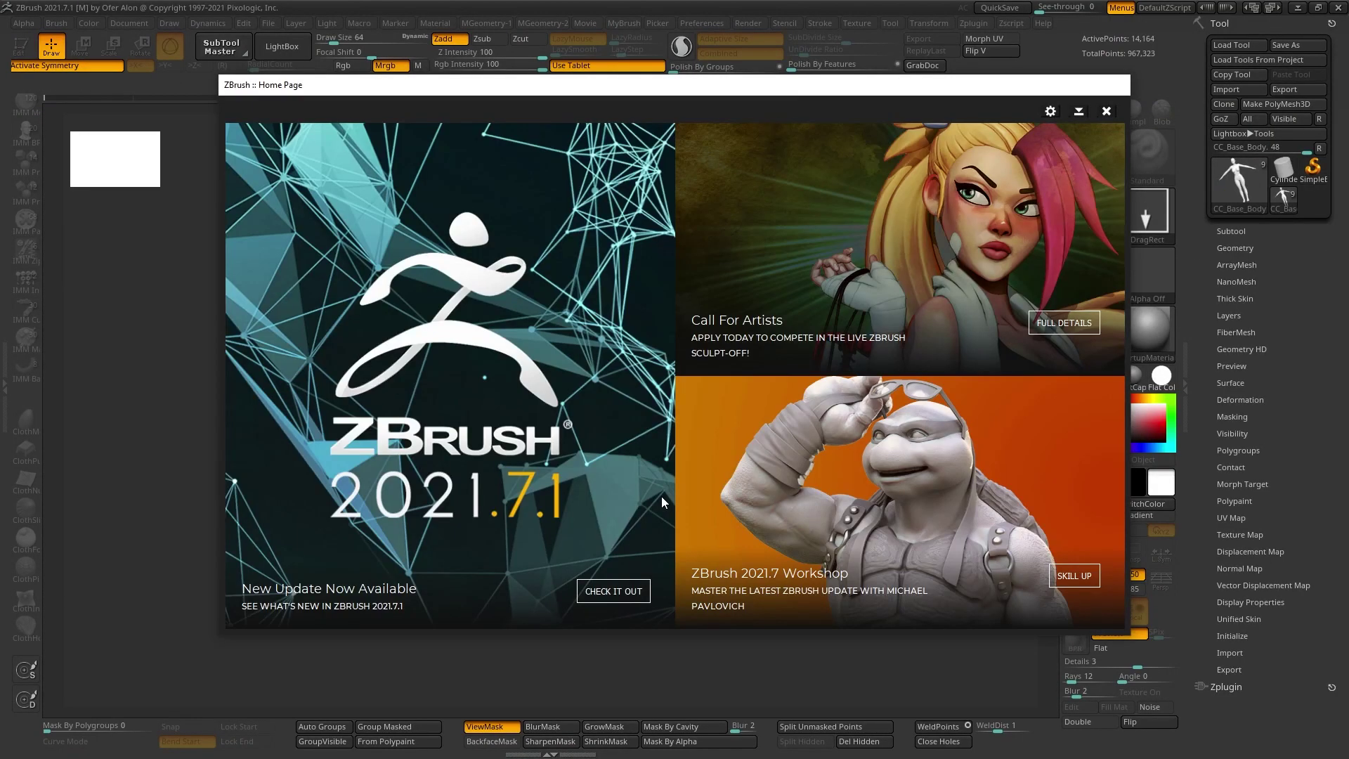
- Close the Home Page, turn Solo off and move the red tuft onto the crown
click(1105, 111)
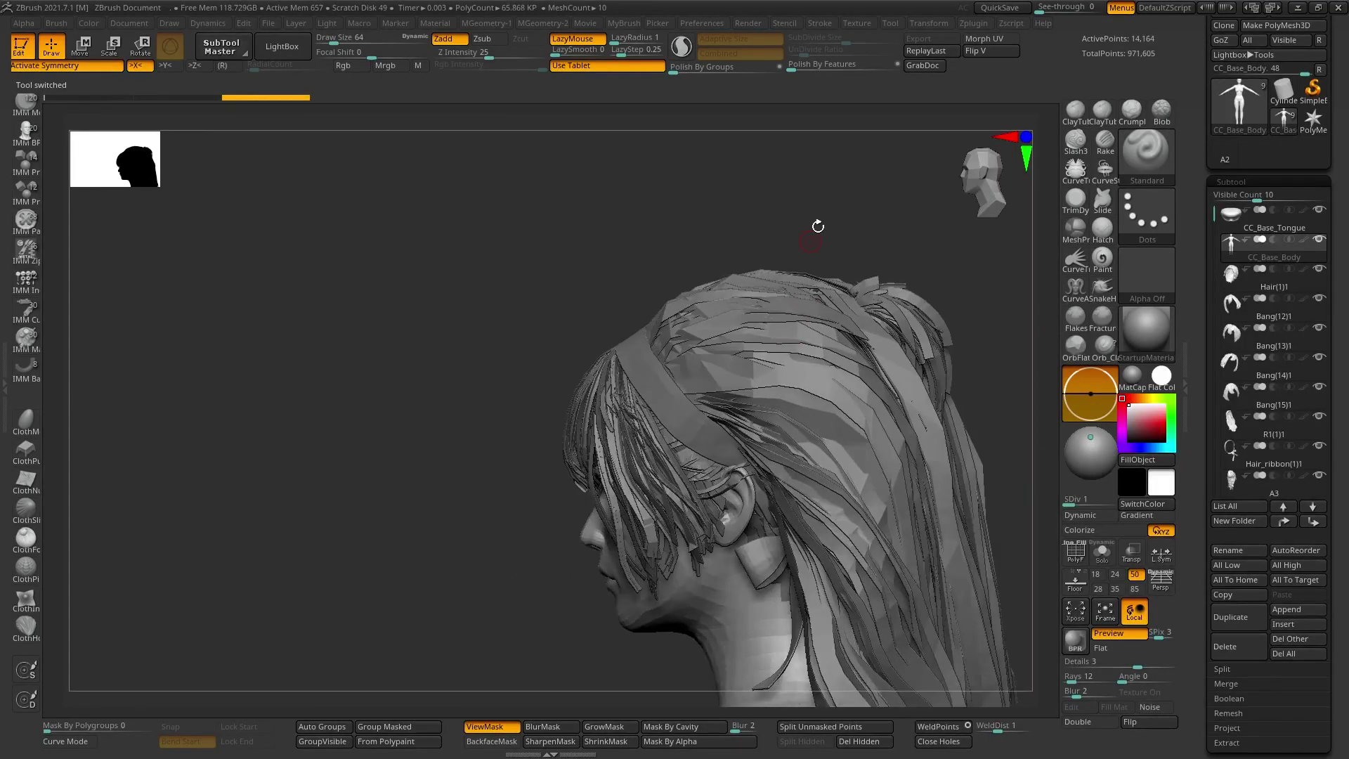
click(1101, 552)
key(w)
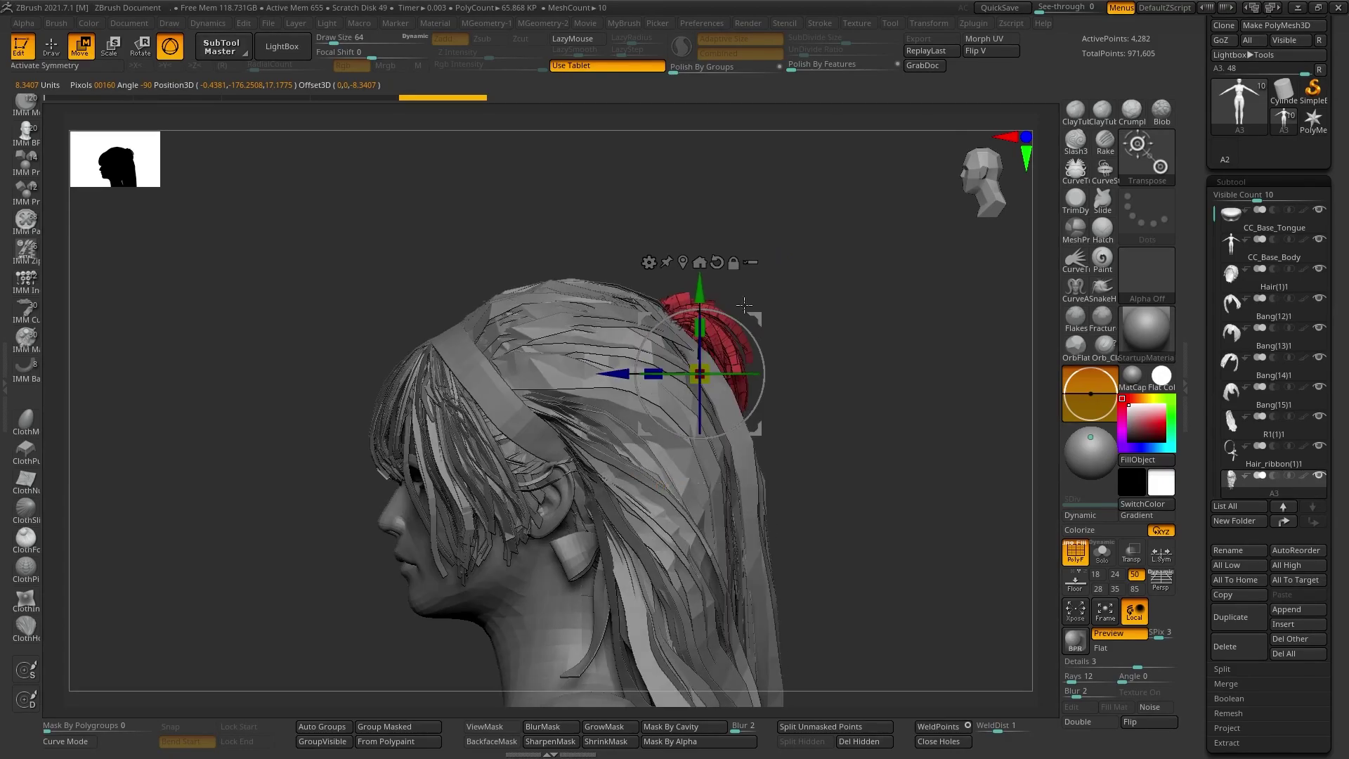
mouse_move(764, 379)
mouse_down()
mouse_move(595, 283)
mouse_move(574, 332)
mouse_move(590, 244)
mouse_up()
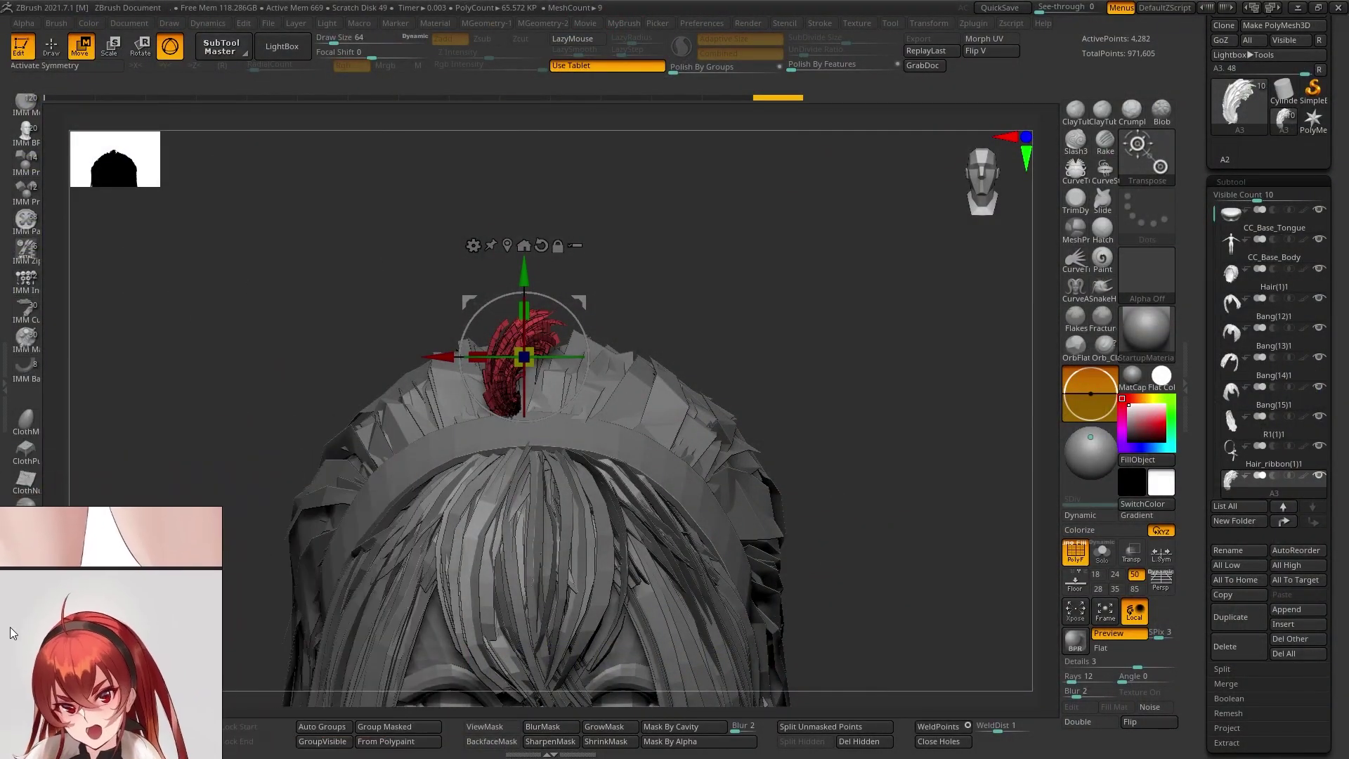
mouse_move(654, 368)
mouse_down()
mouse_move(549, 351)
mouse_move(716, 331)
mouse_up()
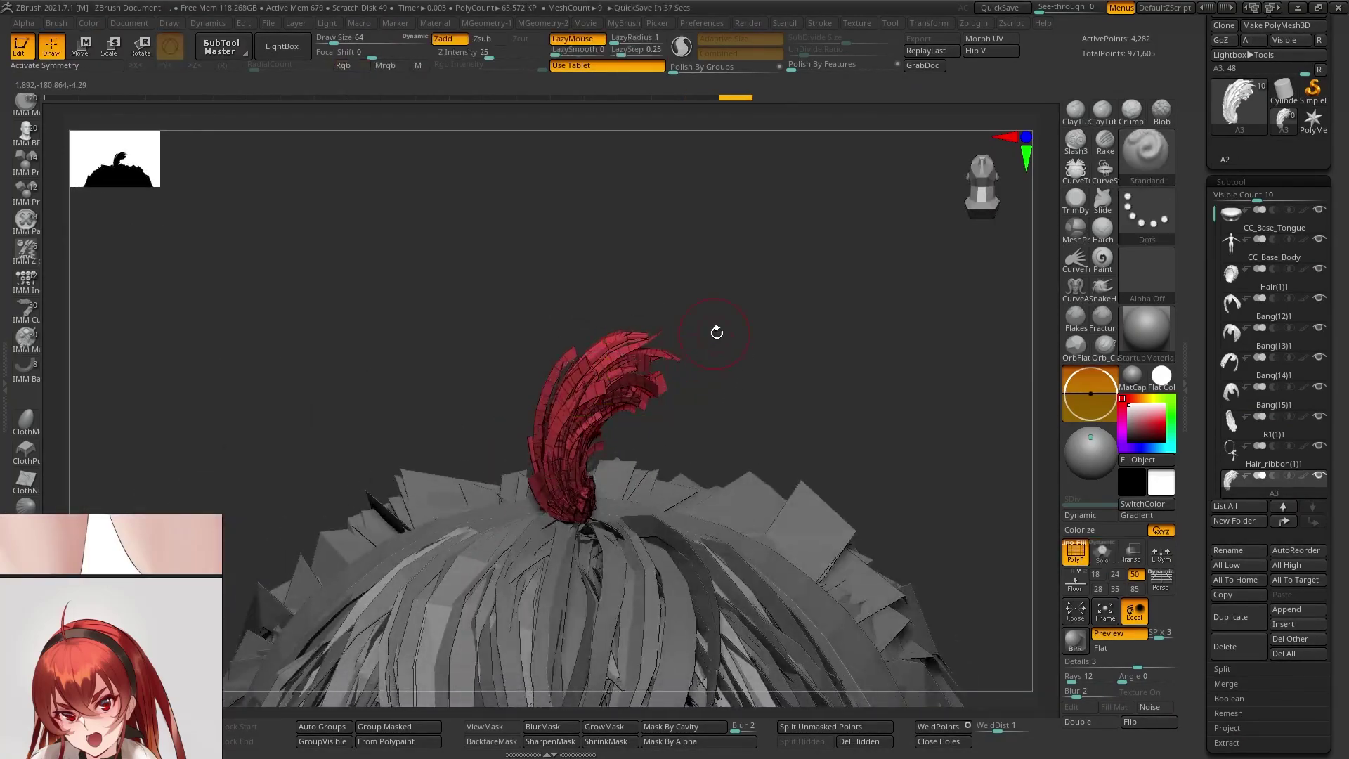
- Pick the Move Topological brush and solo the tuft for reshaping
key(b)
click(611, 342)
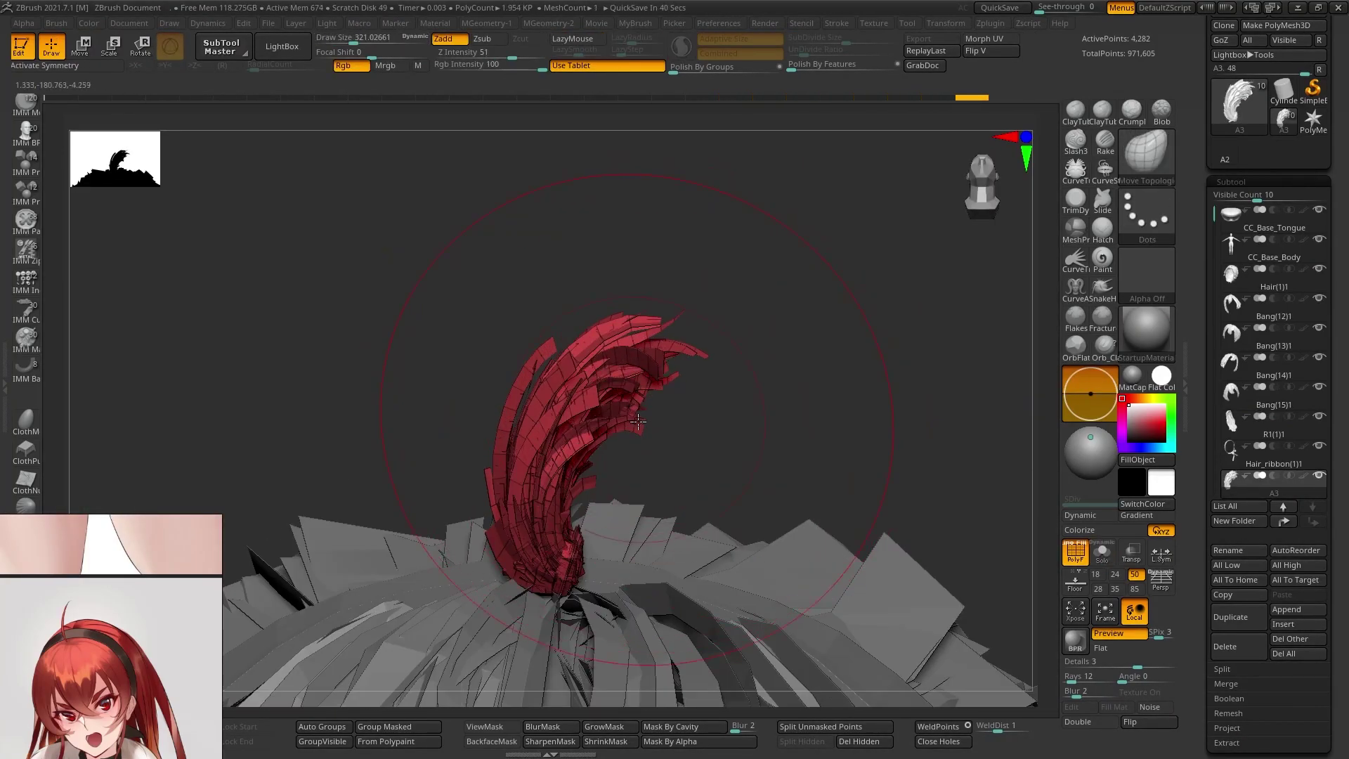
drag(637, 420, 704, 253)
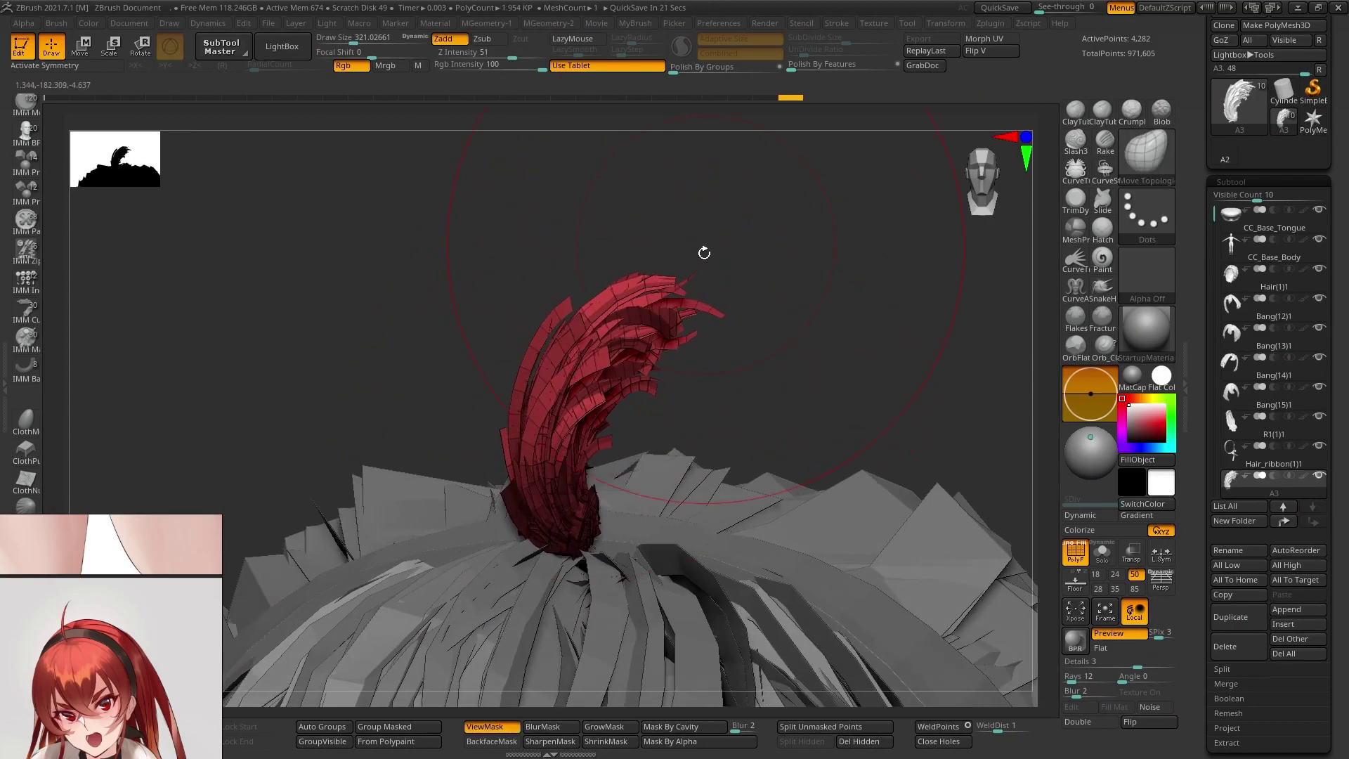
key(ctrl+shift+s)
key(s)
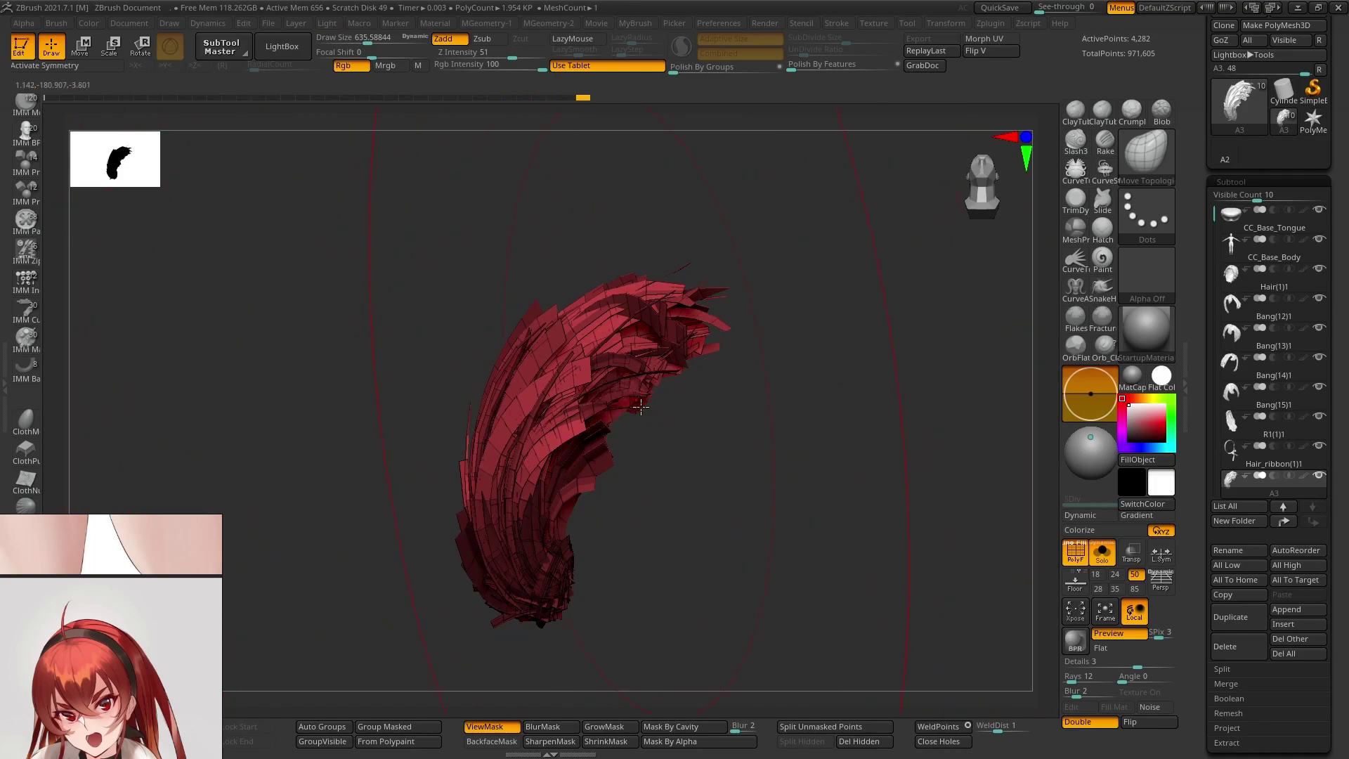
- Shrink the brush, then rotate, tilt and shift the tuft into place on the crown
key(s)
drag(724, 378, 704, 378)
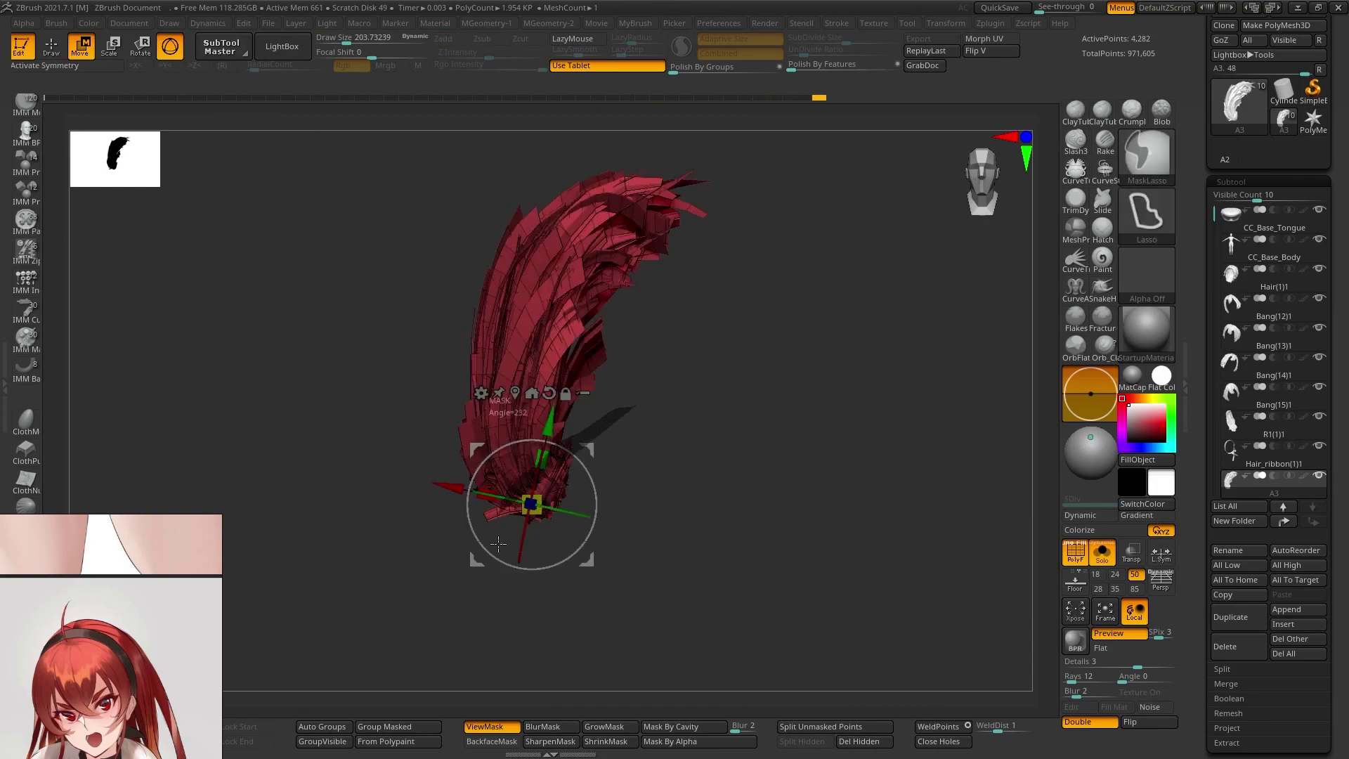
drag(592, 491, 635, 324)
drag(571, 411, 551, 302)
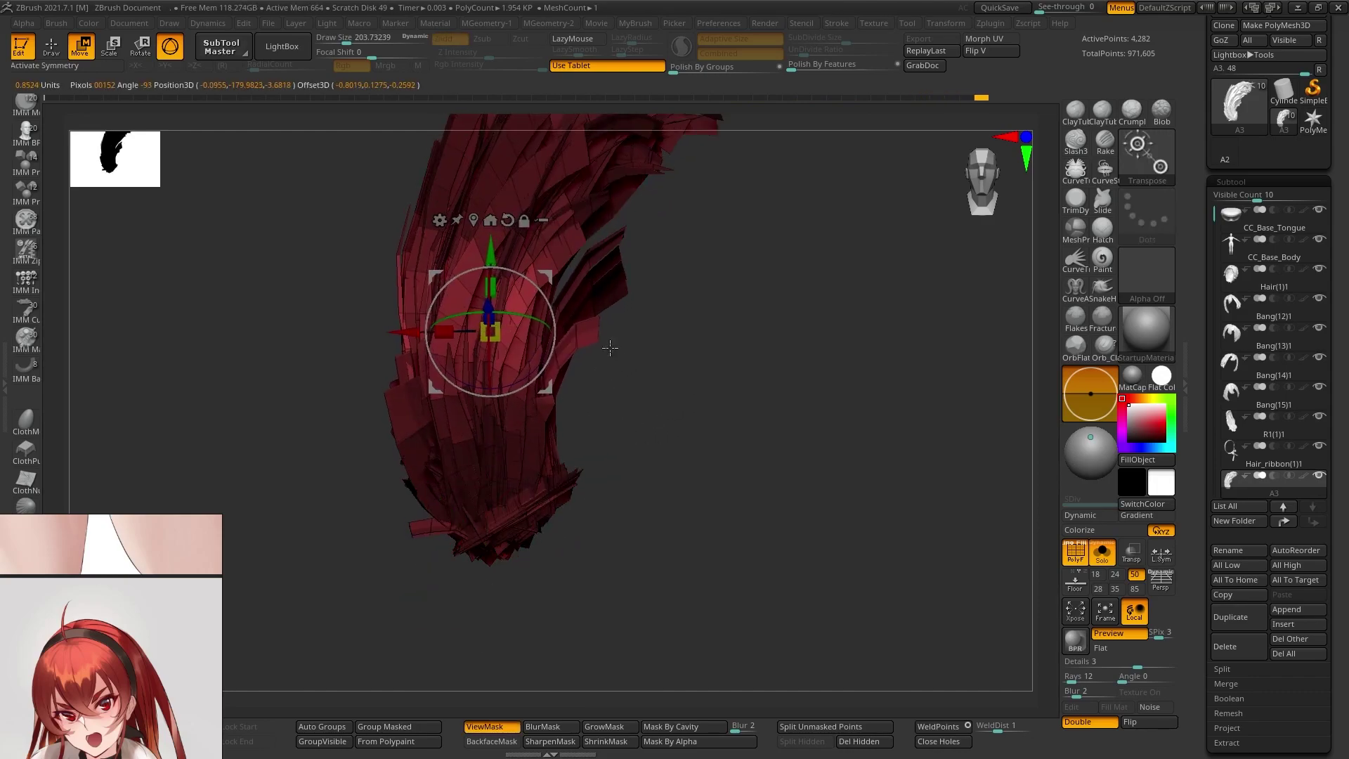
drag(610, 346, 539, 344)
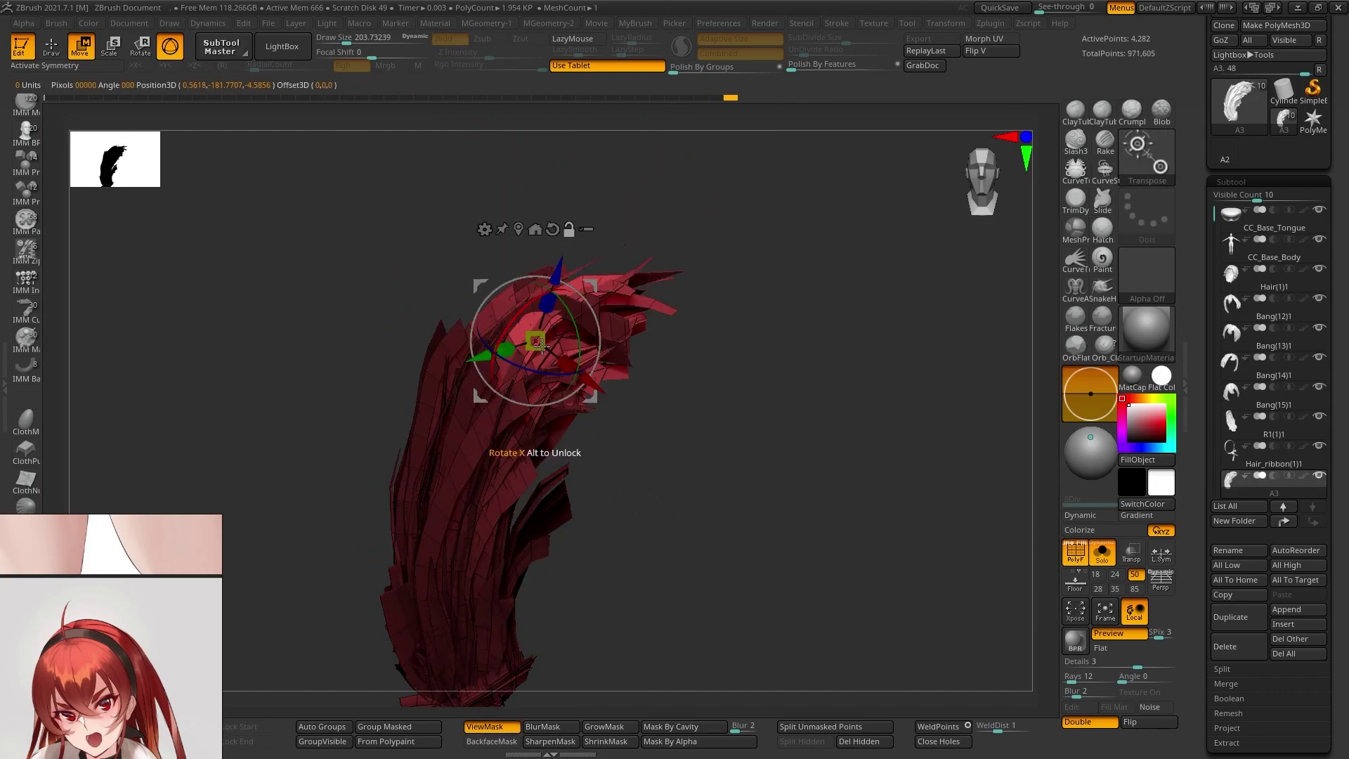
drag(584, 299, 589, 298)
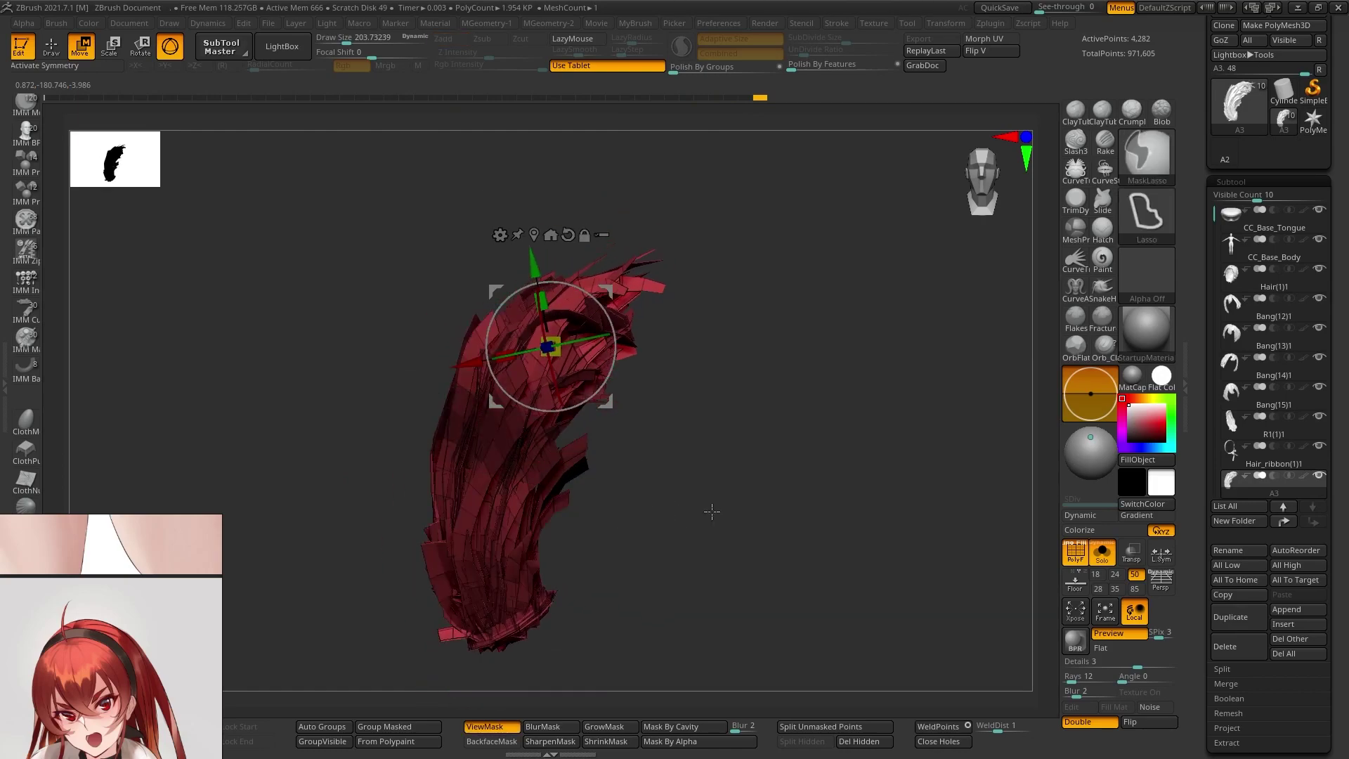
drag(546, 379, 639, 422)
key(q)
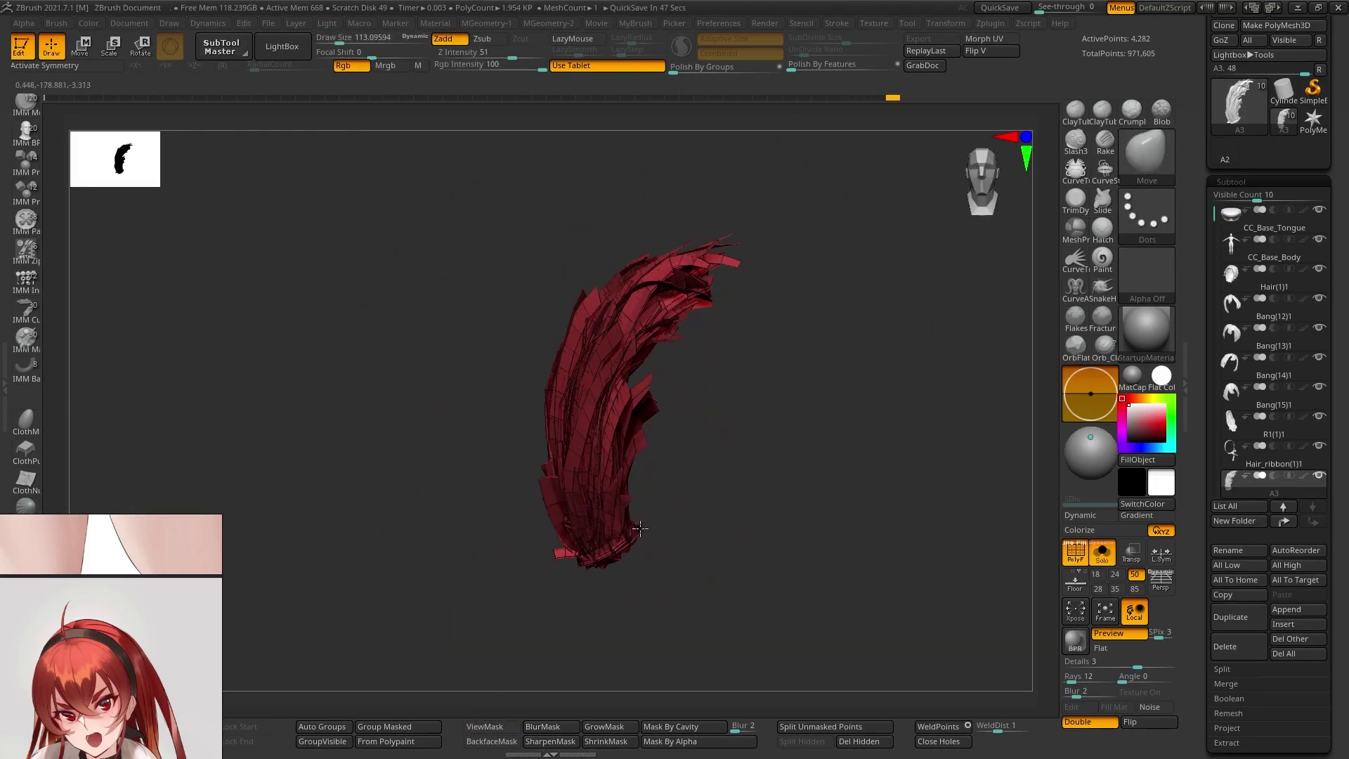
- Refine the tuft's position and orbit around it to check it from the front
drag(732, 259, 710, 461)
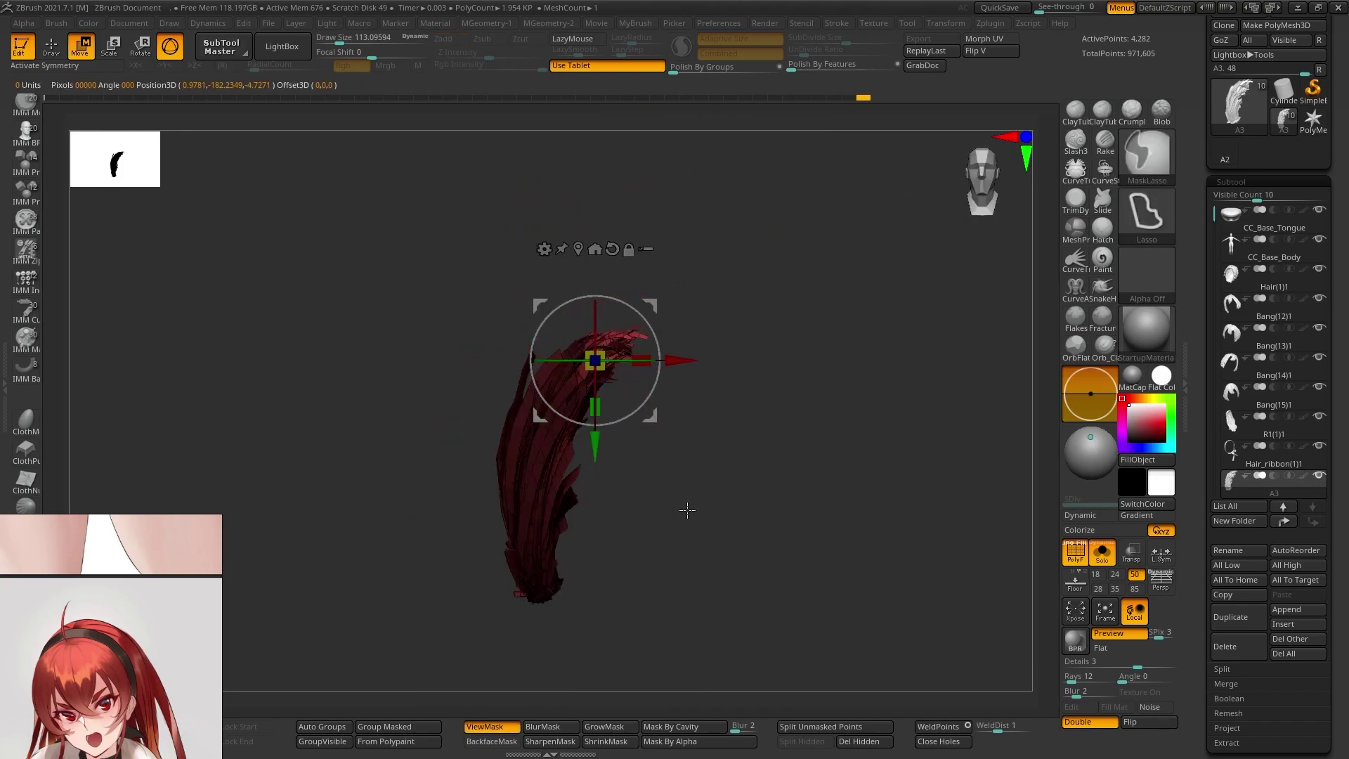
drag(687, 510, 747, 343)
key(q)
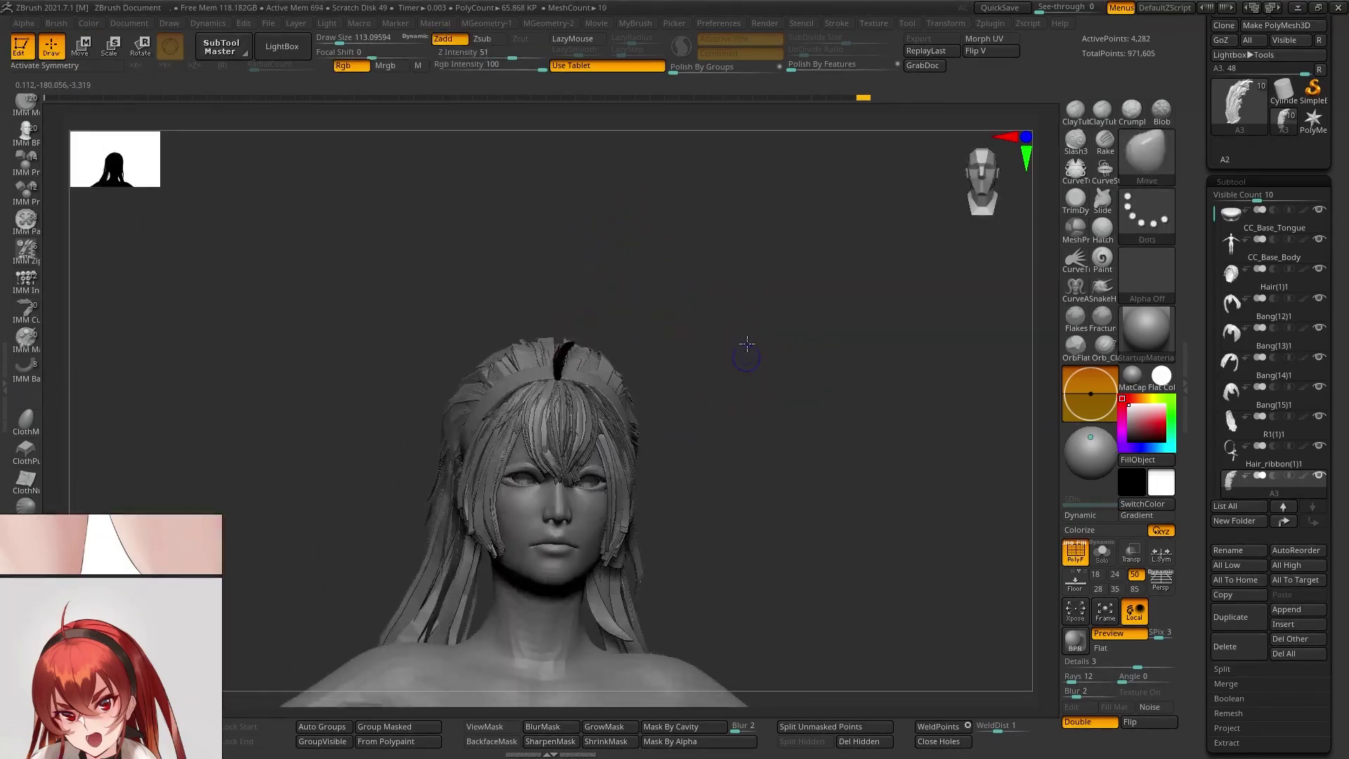
key(f)
key(b)
key(Escape)
drag(476, 331, 702, 383)
mouse_move(646, 460)
mouse_down()
mouse_move(653, 421)
mouse_move(716, 386)
mouse_up()
- Update the A2 hair in Character Creator 3 with the reshaped tuft
click(1220, 46)
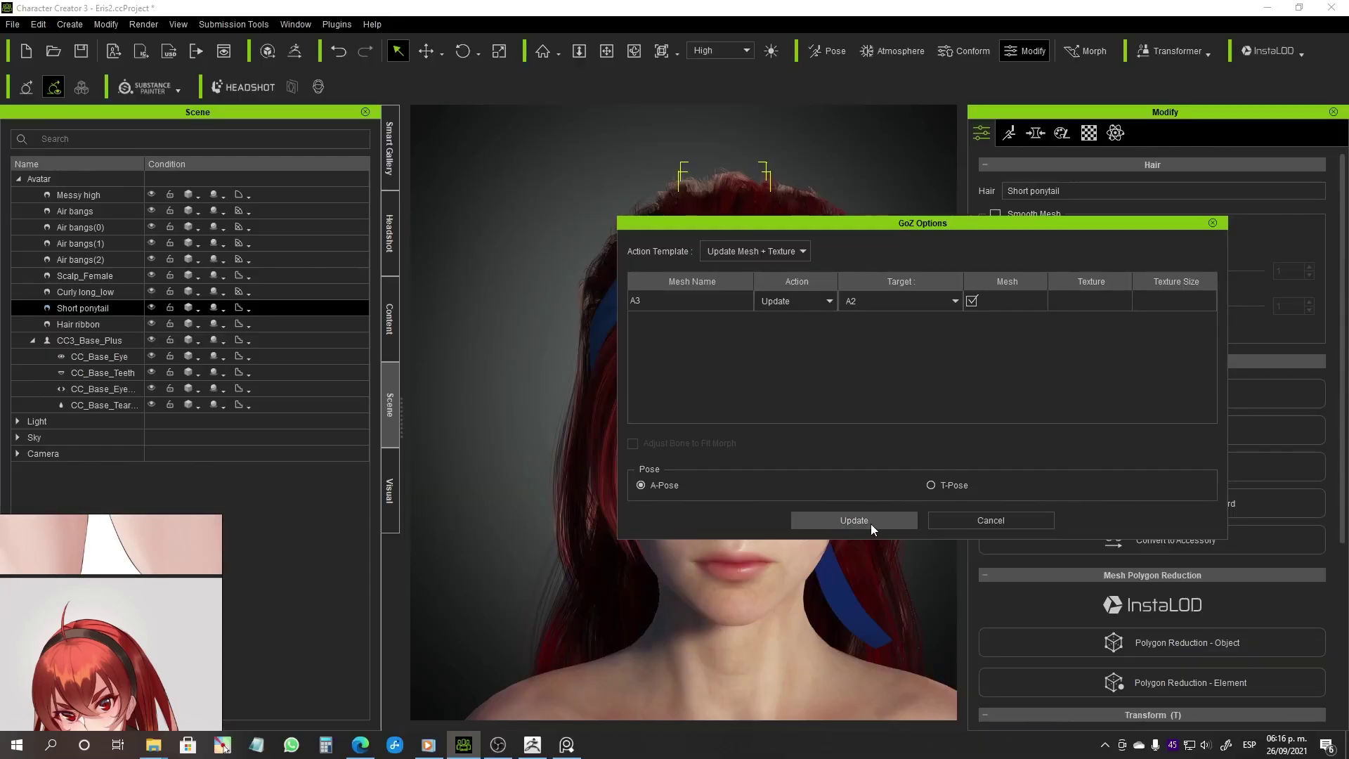
click(850, 520)
scroll(714, 401, up, 3)
scroll(714, 401, up, 3)
scroll(714, 401, down, 3)
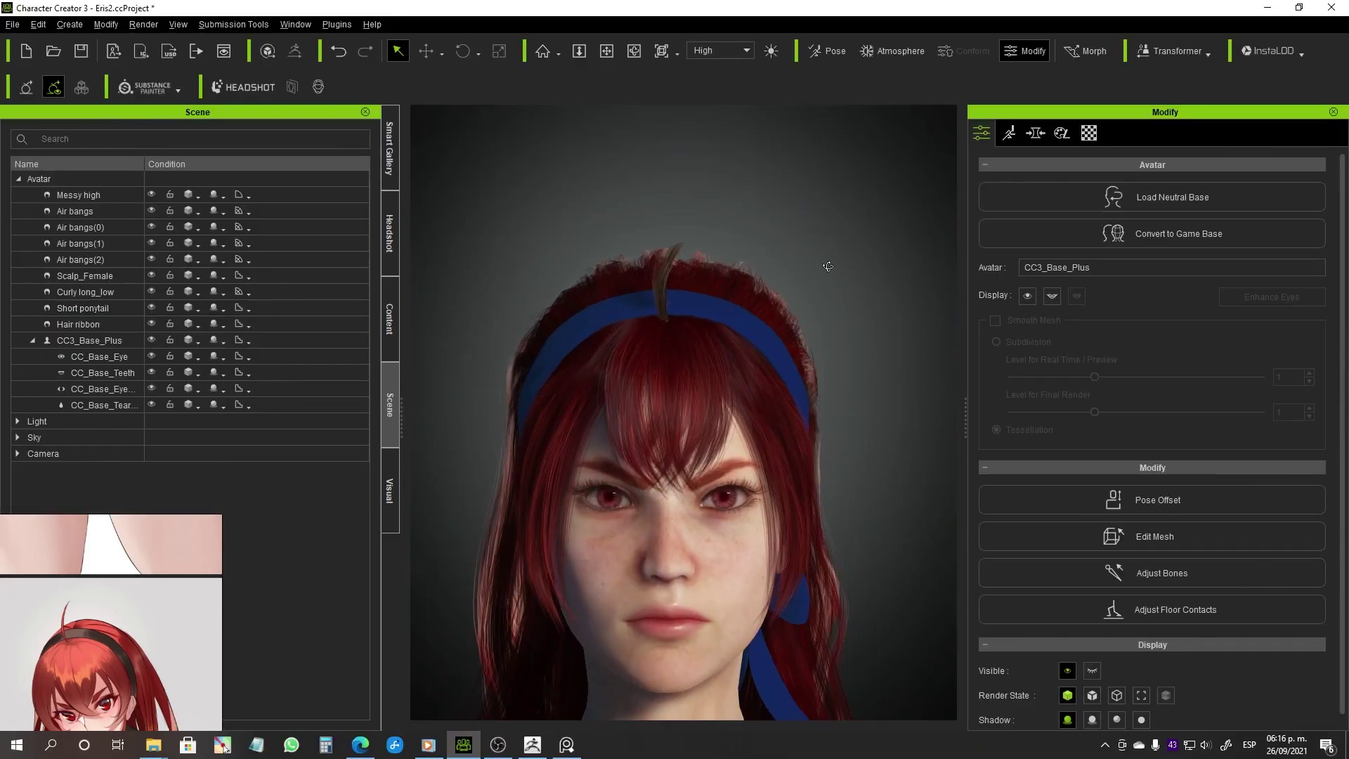
- Select the Short ponytail and open its Material diffuse colour picker
click(828, 255)
click(1088, 133)
click(872, 376)
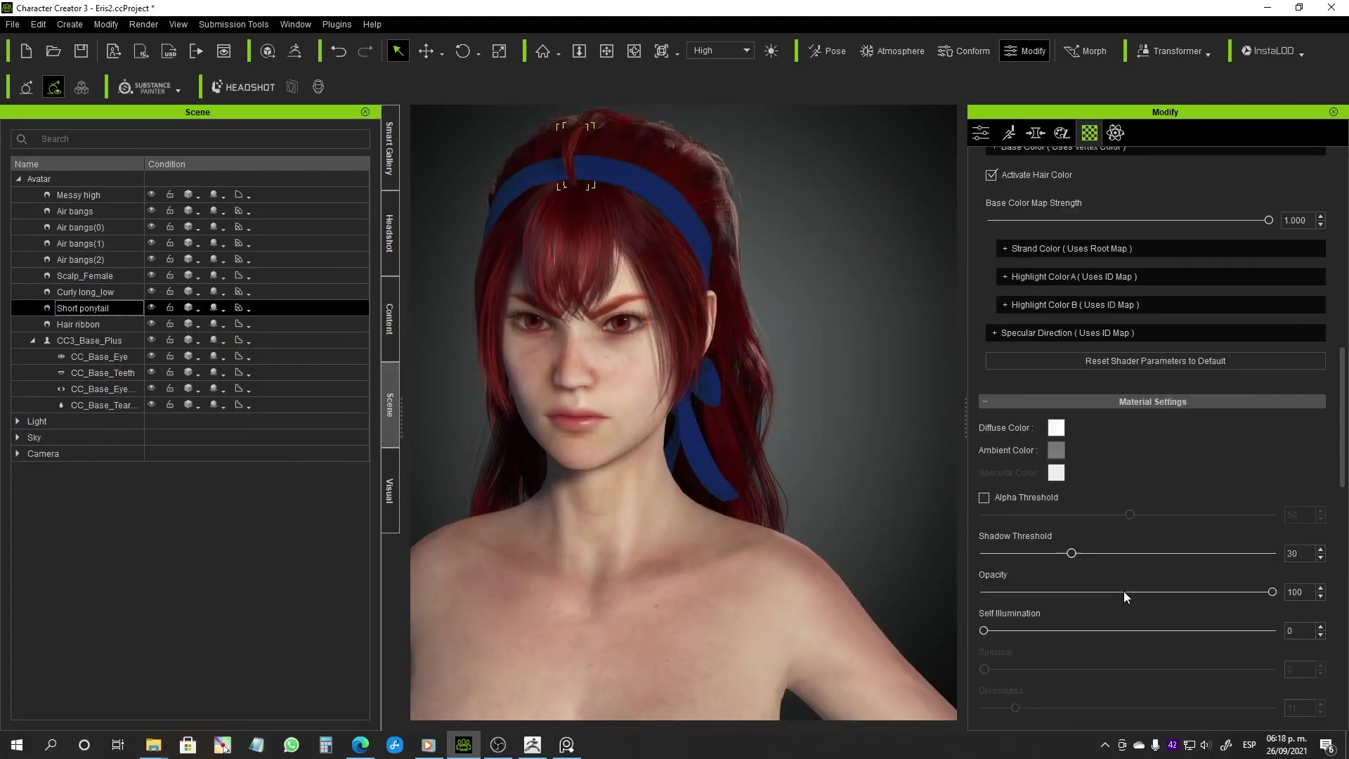
scroll(1124, 596, down, 2)
click(1056, 342)
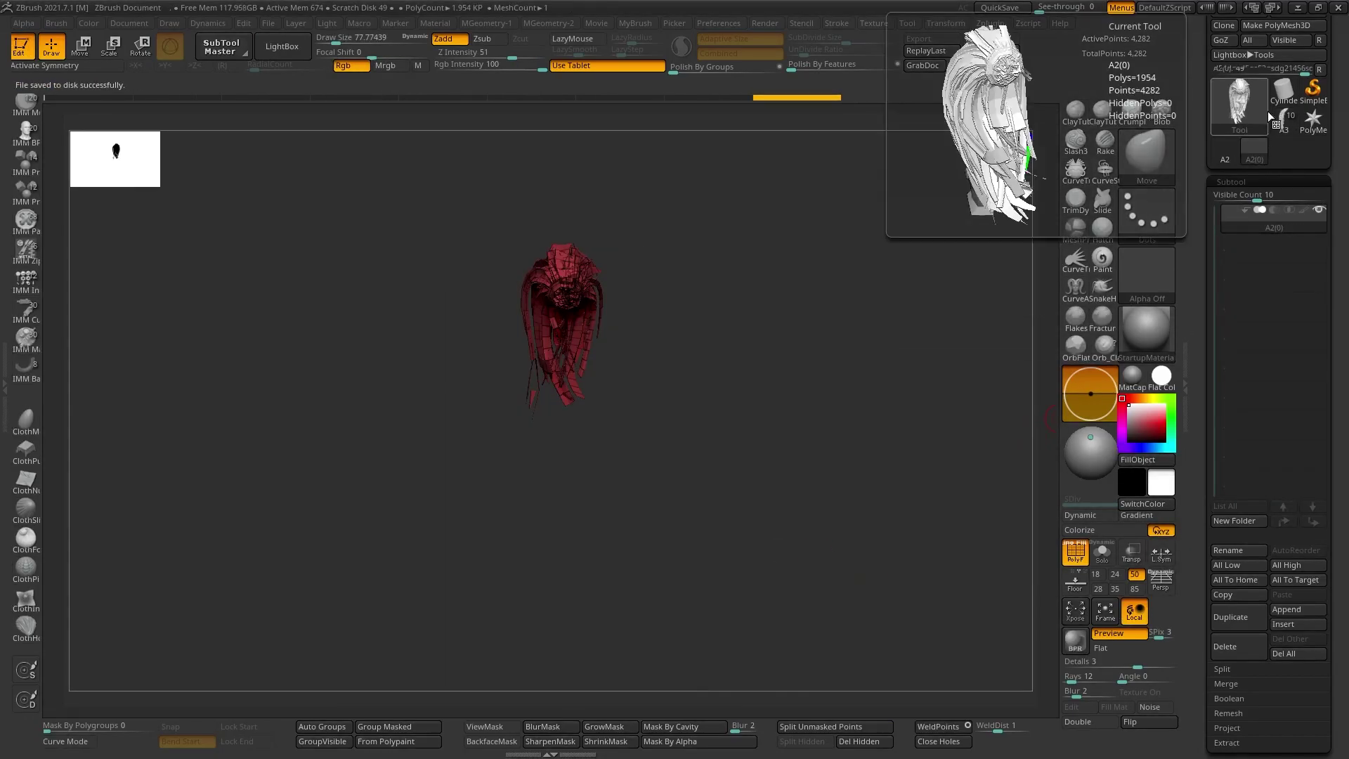
- Rotate the A3 hair piece about 22.5 degrees, place it beside the head, and solo it
click(1279, 113)
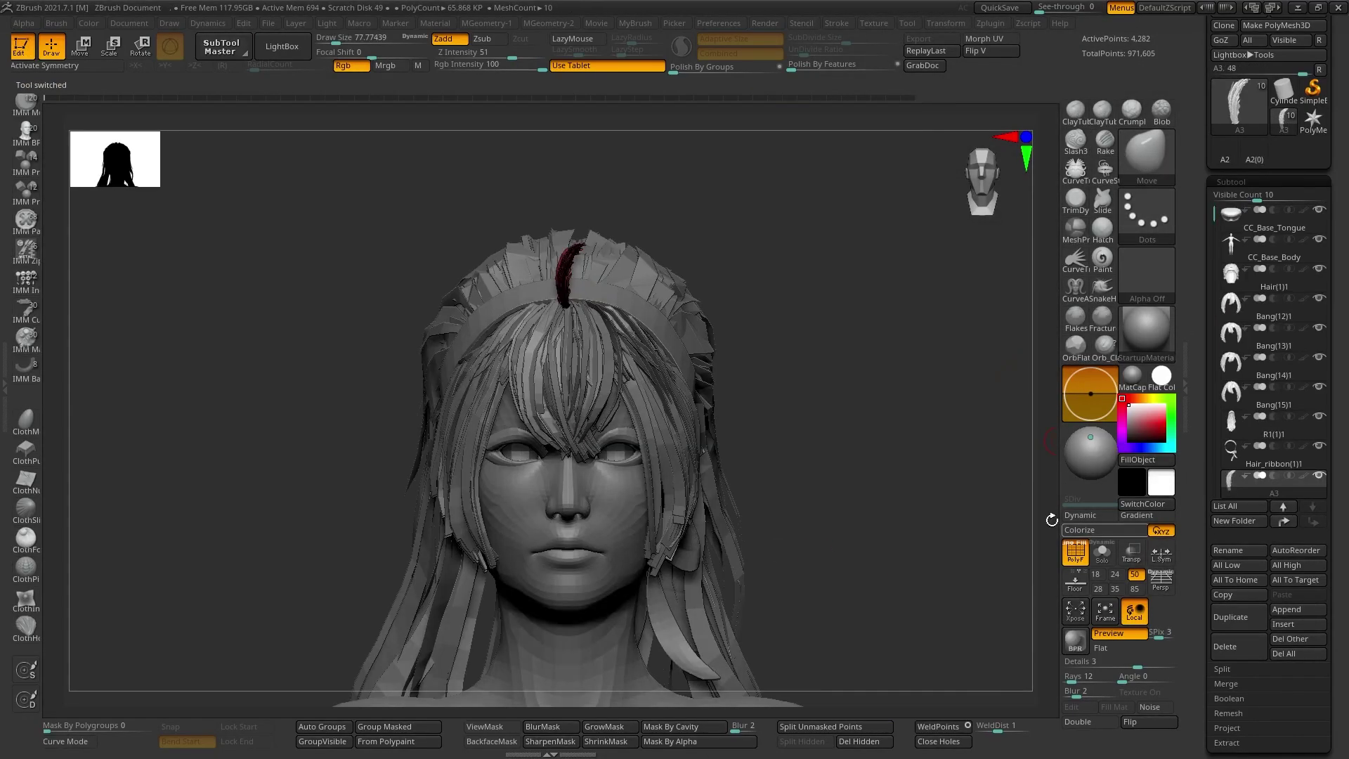
mouse_move(831, 455)
mouse_down()
mouse_move(750, 181)
mouse_move(592, 324)
mouse_move(497, 368)
mouse_up()
key(w)
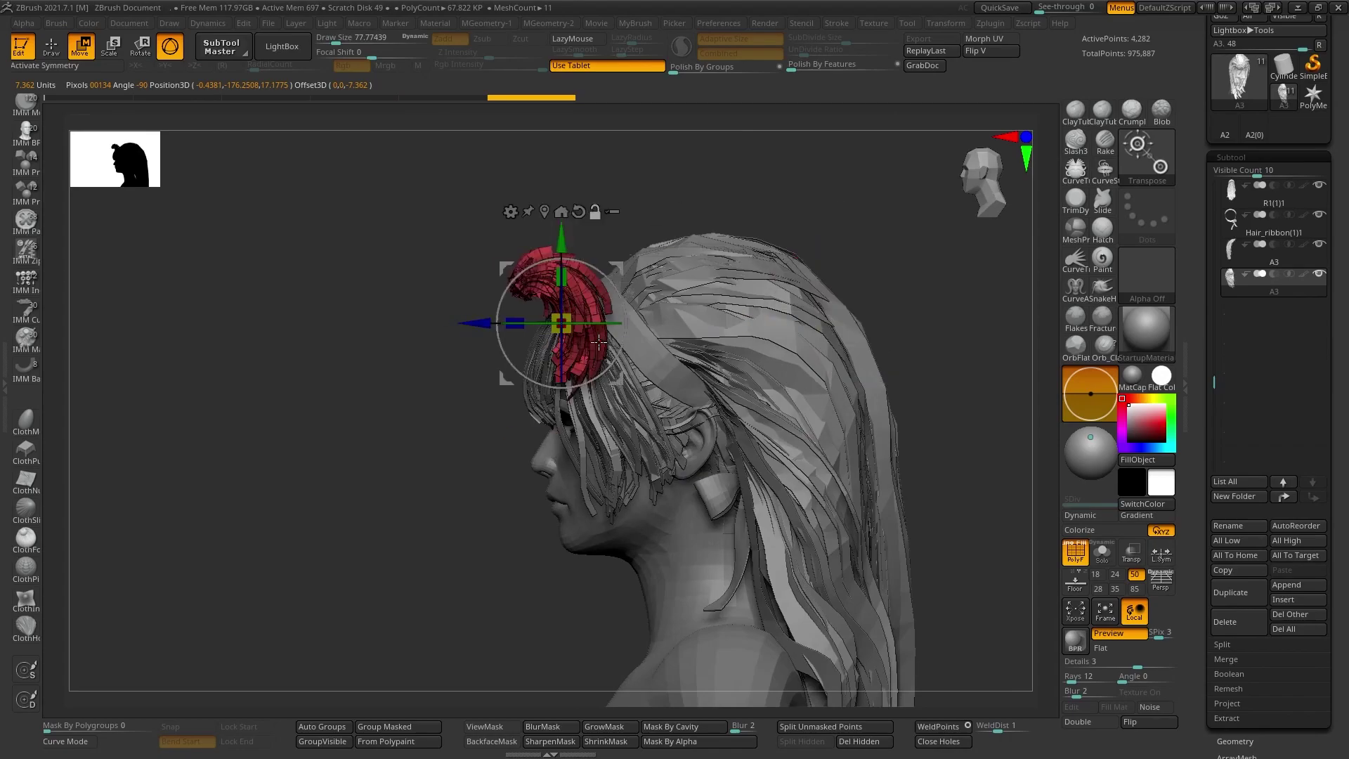
scroll(475, 318, up, 3)
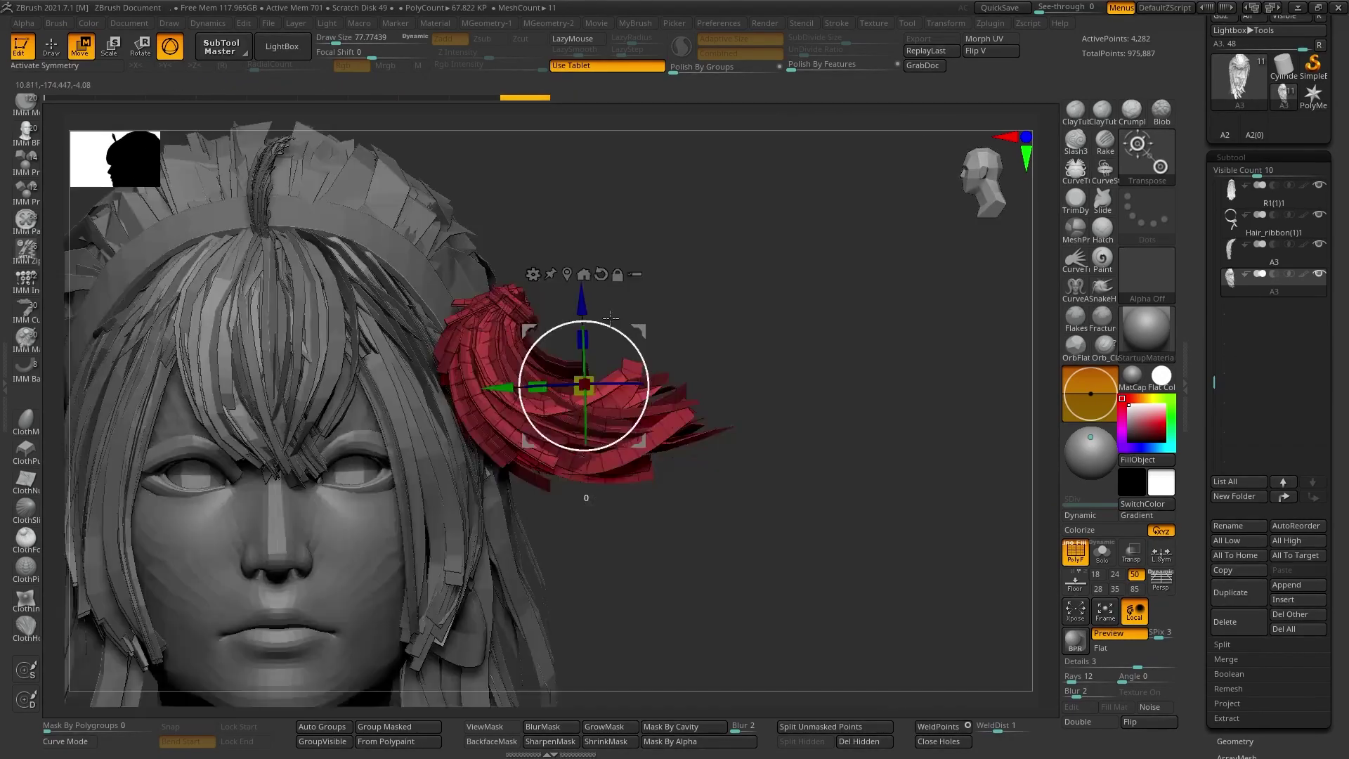
drag(623, 335, 641, 351)
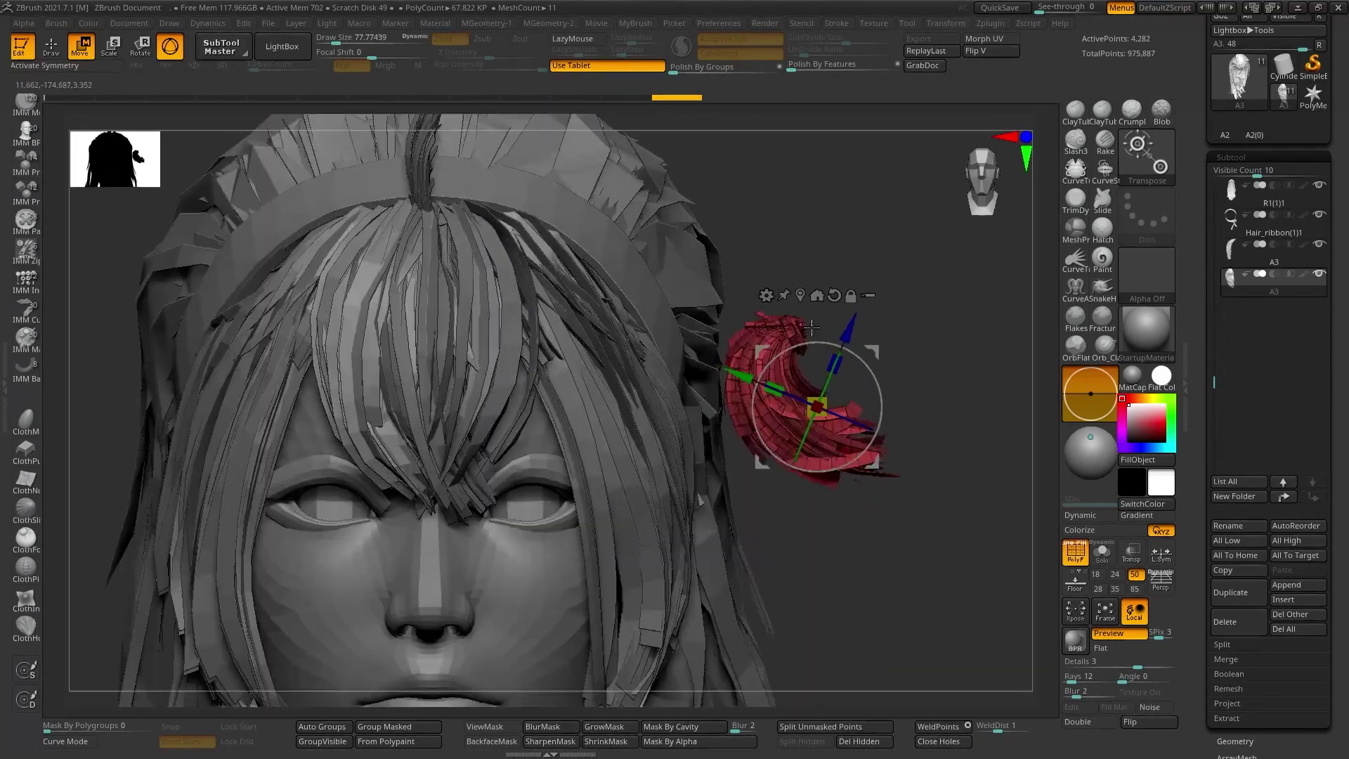
mouse_move(731, 316)
mouse_down()
mouse_move(653, 330)
mouse_move(698, 349)
mouse_up()
scroll(653, 330, up, 3)
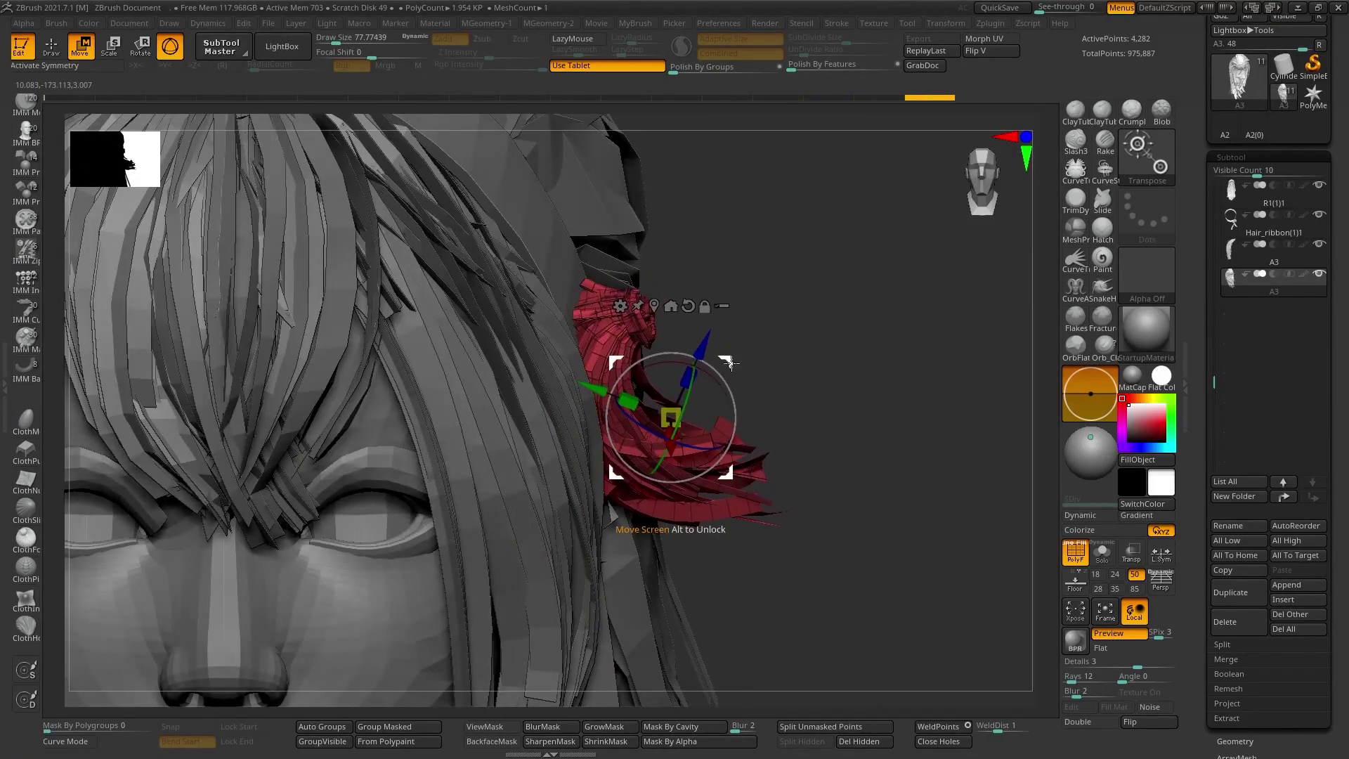
drag(467, 251, 534, 295)
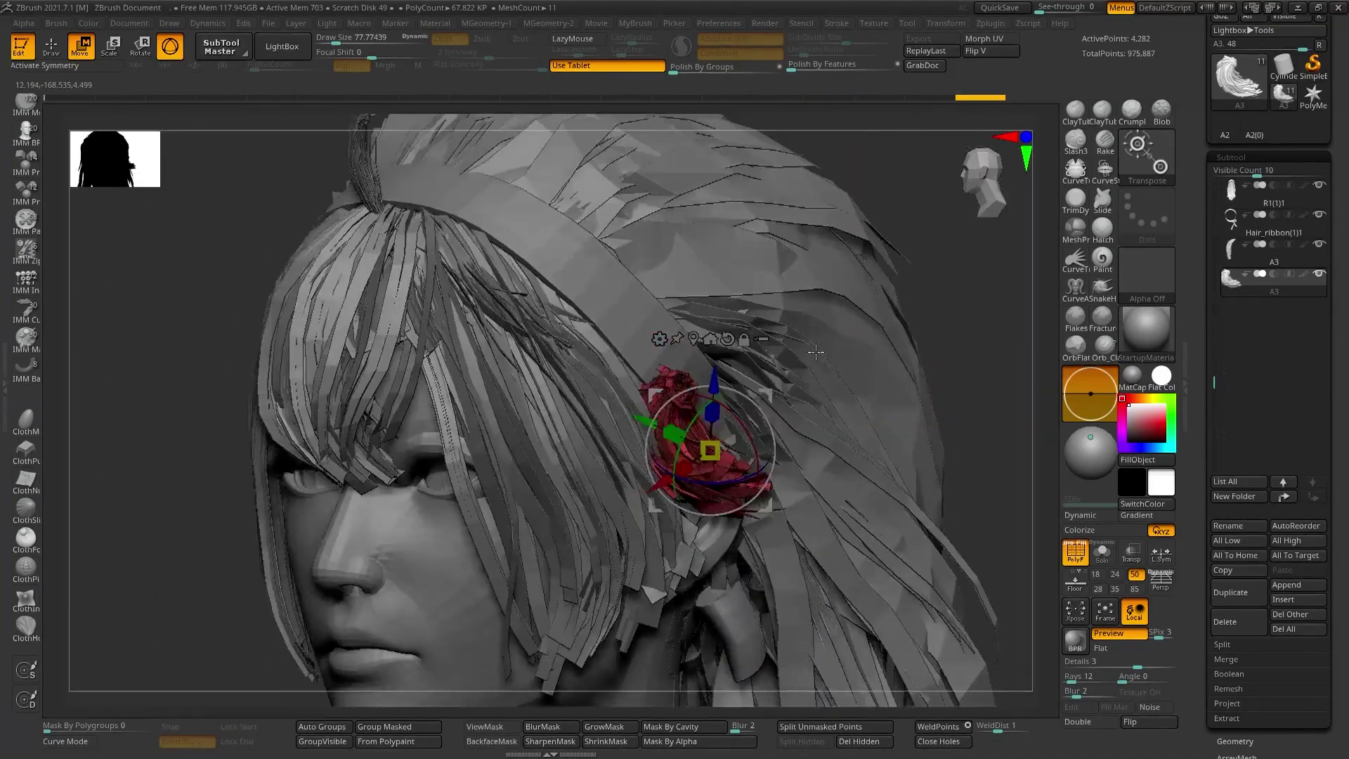
key(shift+ctrl+s)
drag(702, 421, 696, 411)
drag(660, 313, 555, 425)
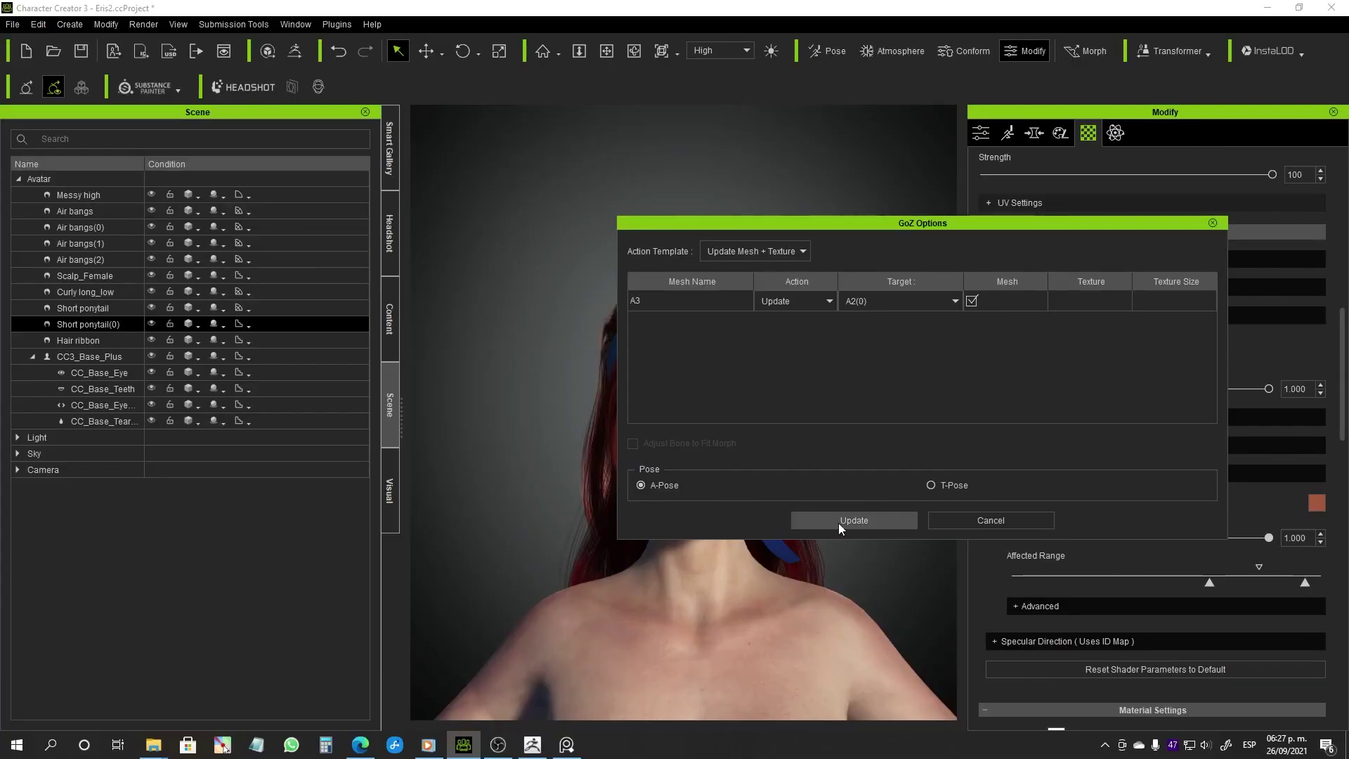
- Select the Short ponytail, orbit to a side profile and add another hair element
click(88, 308)
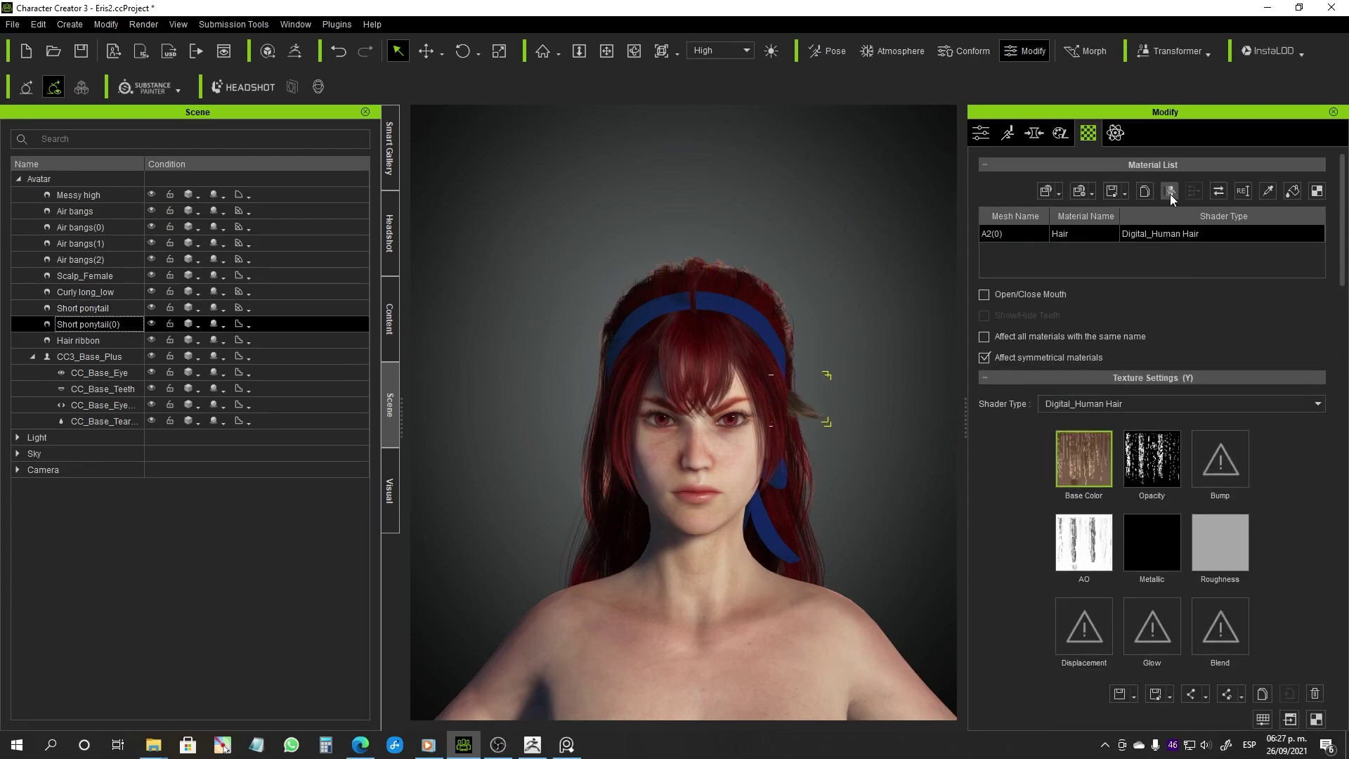
right_drag(878, 422, 708, 479)
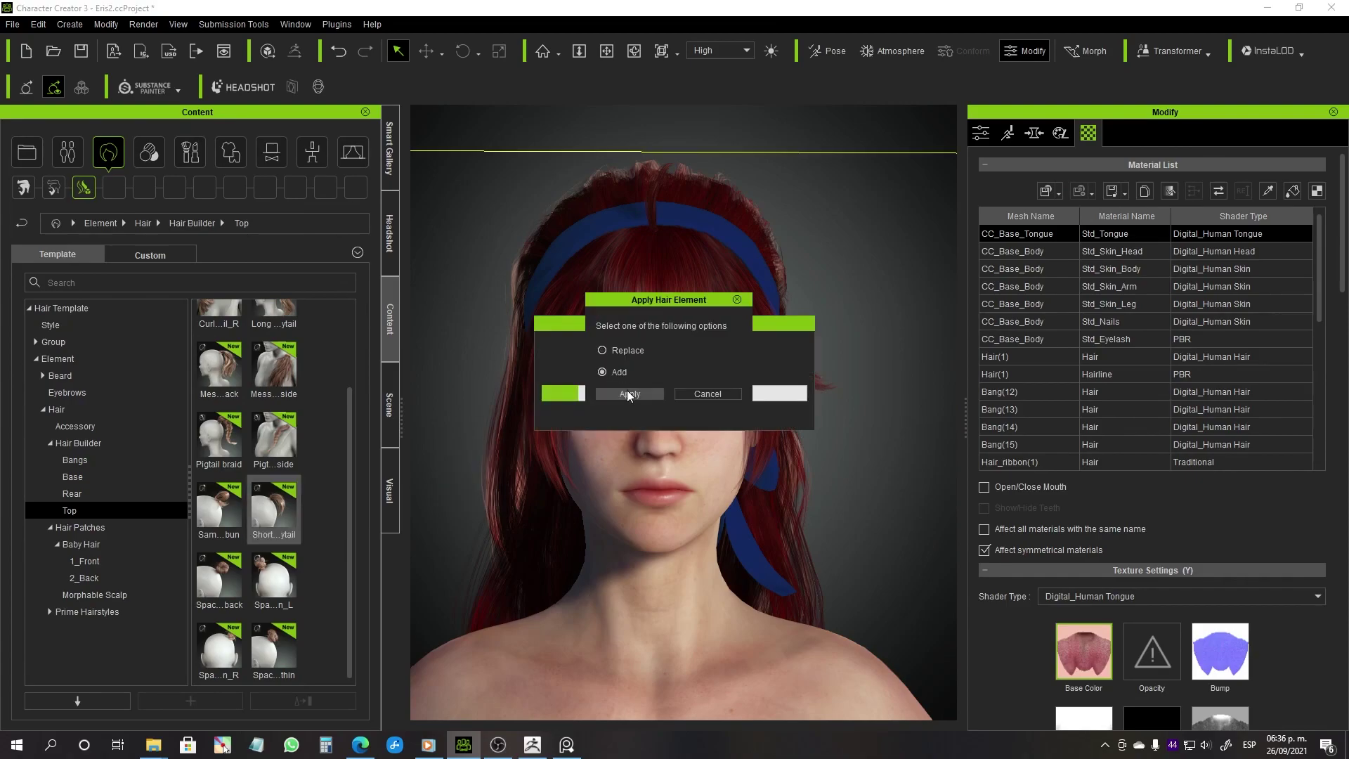
click(628, 394)
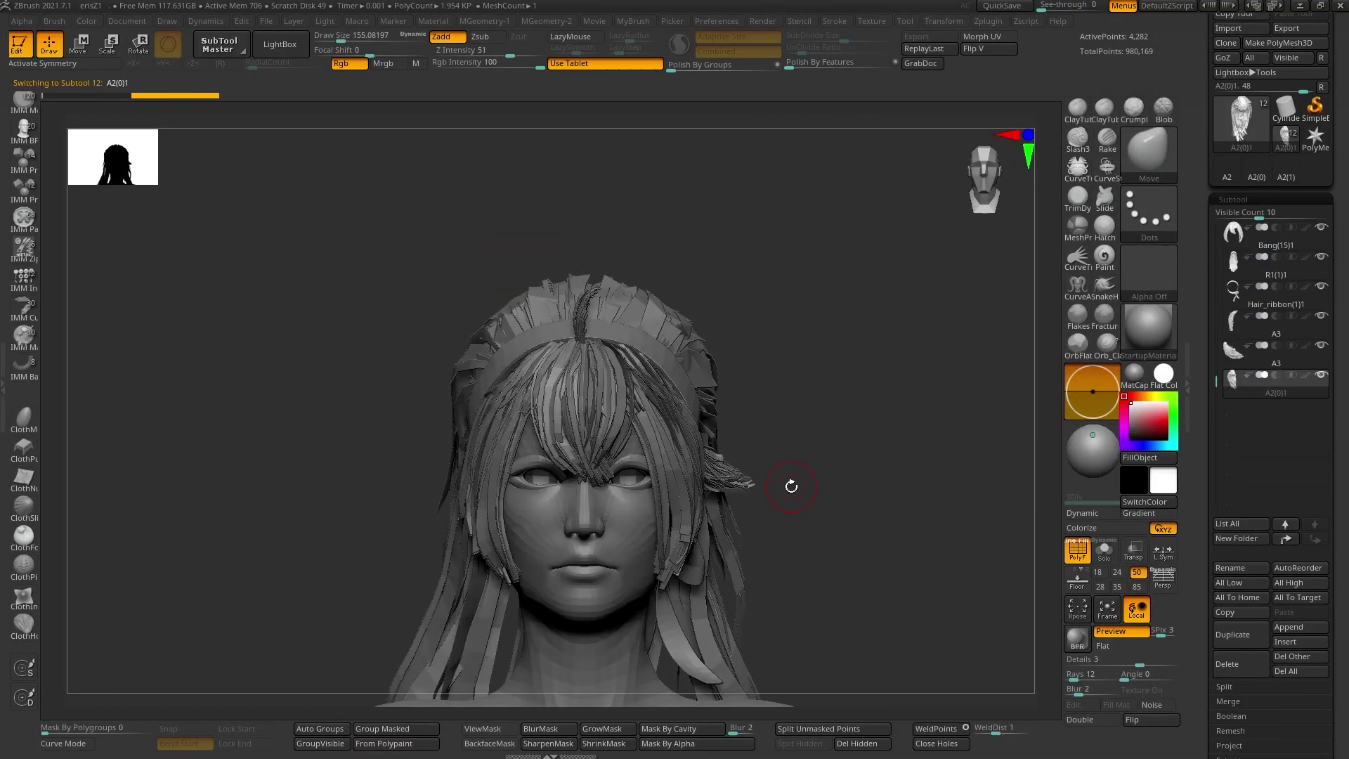
- Enable Double, solo the ponytail piece and rotate it to the head's opposite side
click(1080, 720)
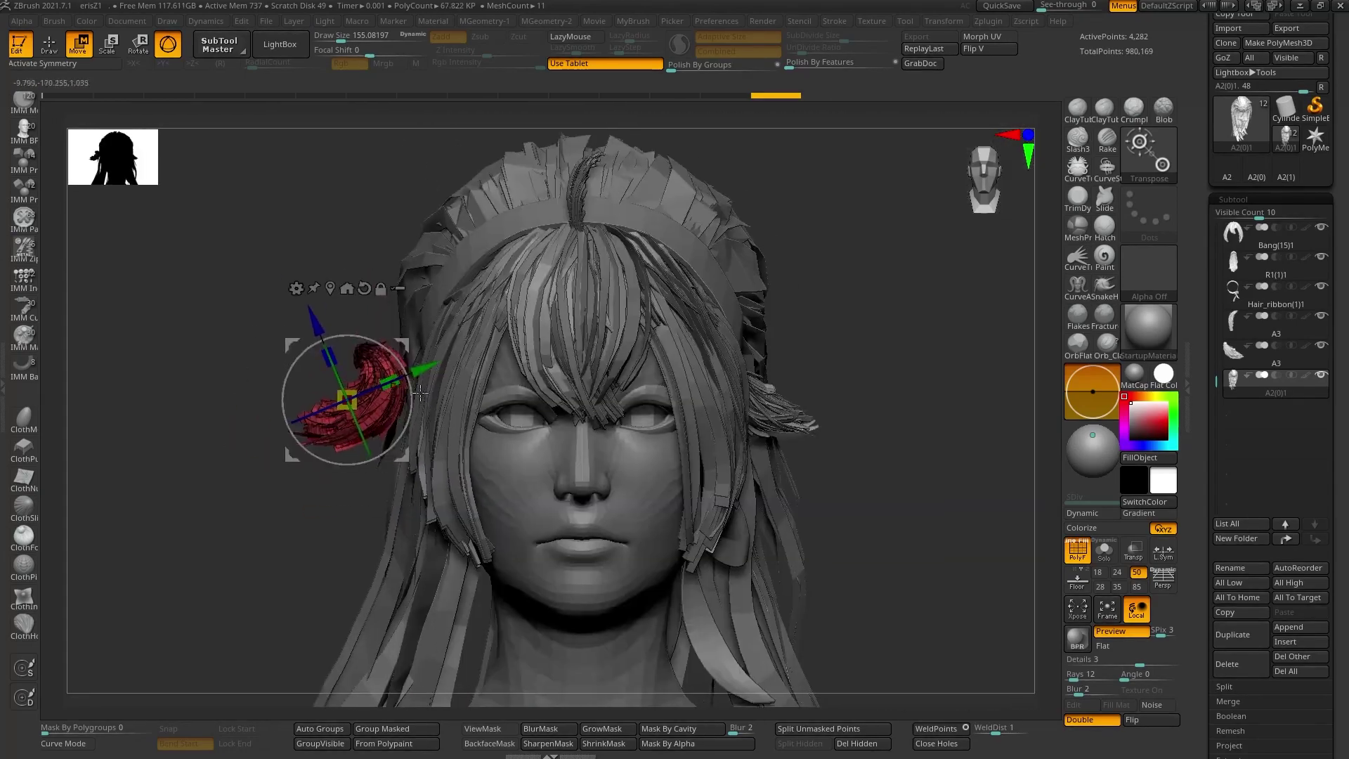
key(shift+s)
alt+drag(520, 384, 646, 412)
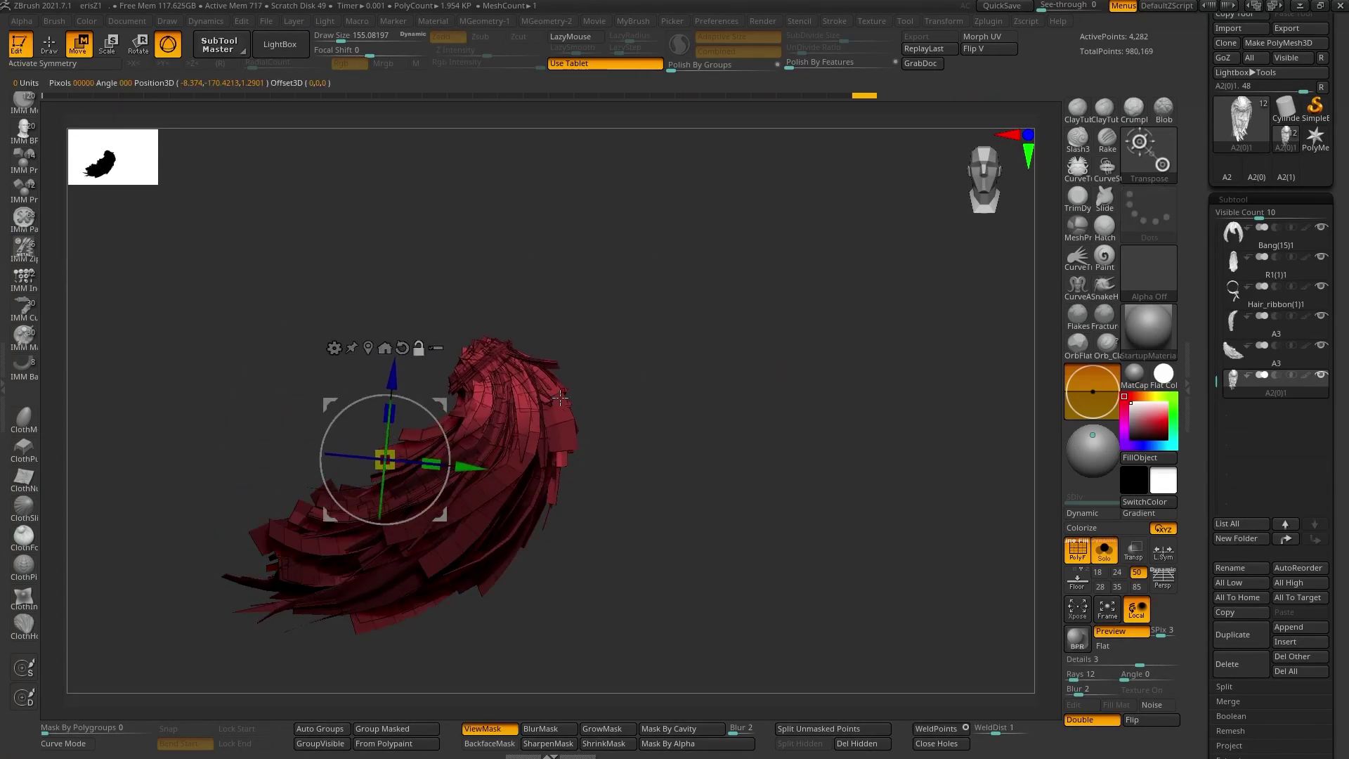
mouse_move(560, 398)
mouse_down()
mouse_move(667, 310)
mouse_move(496, 327)
mouse_move(463, 476)
mouse_up()
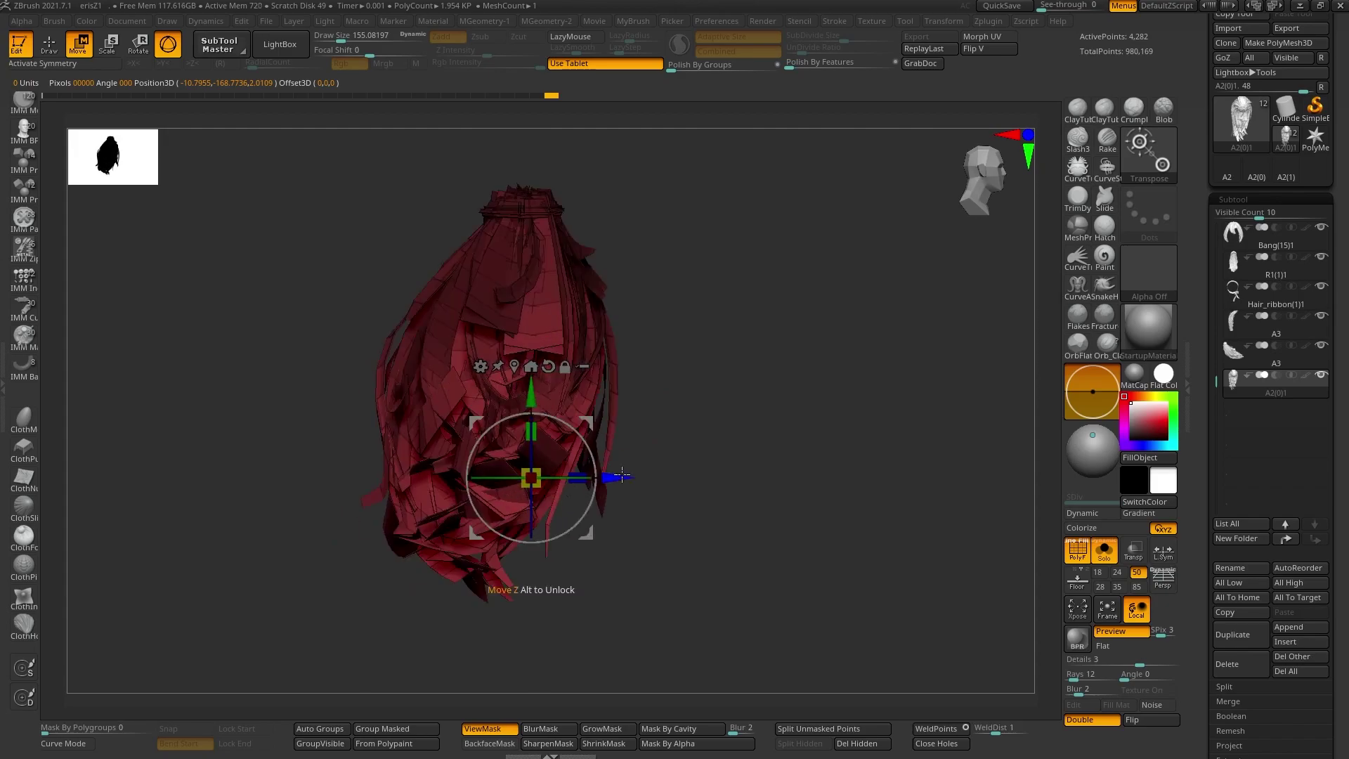
drag(623, 476, 607, 513)
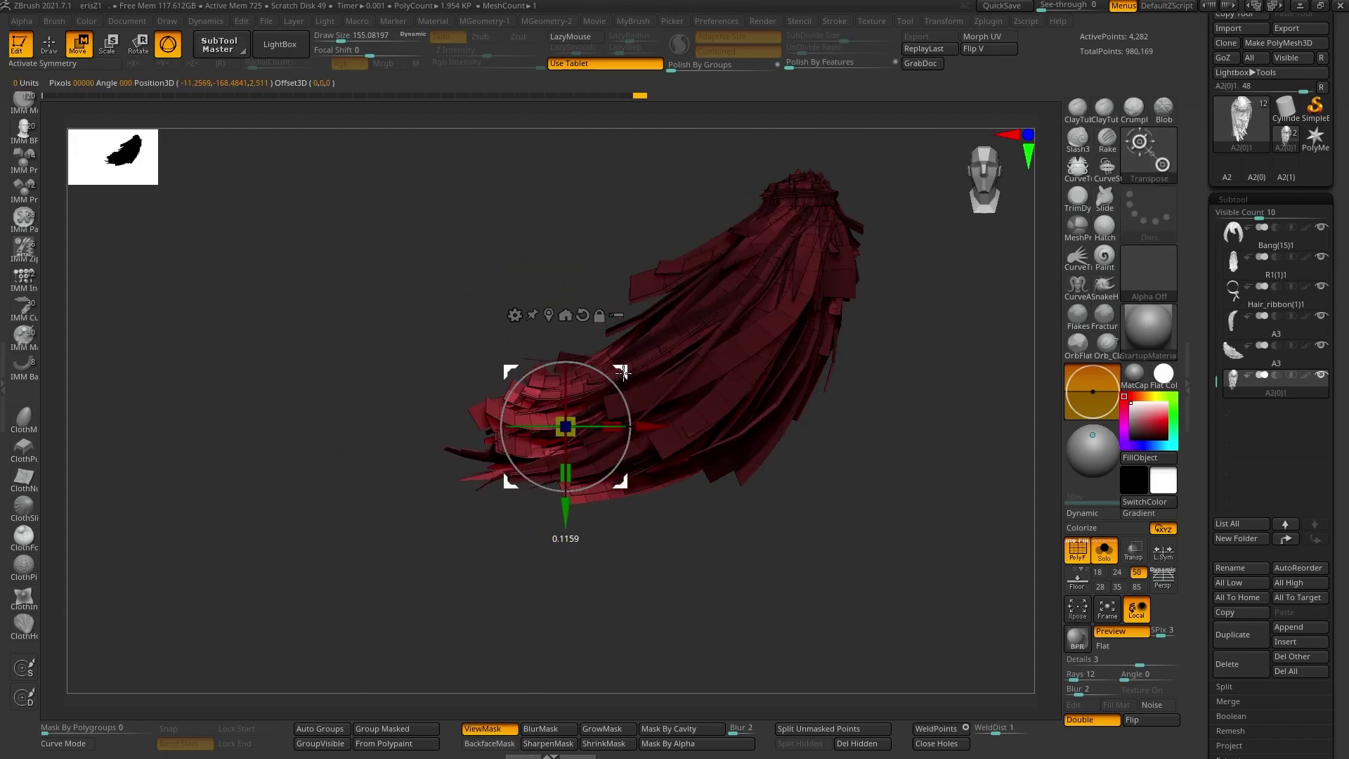
drag(624, 372, 506, 477)
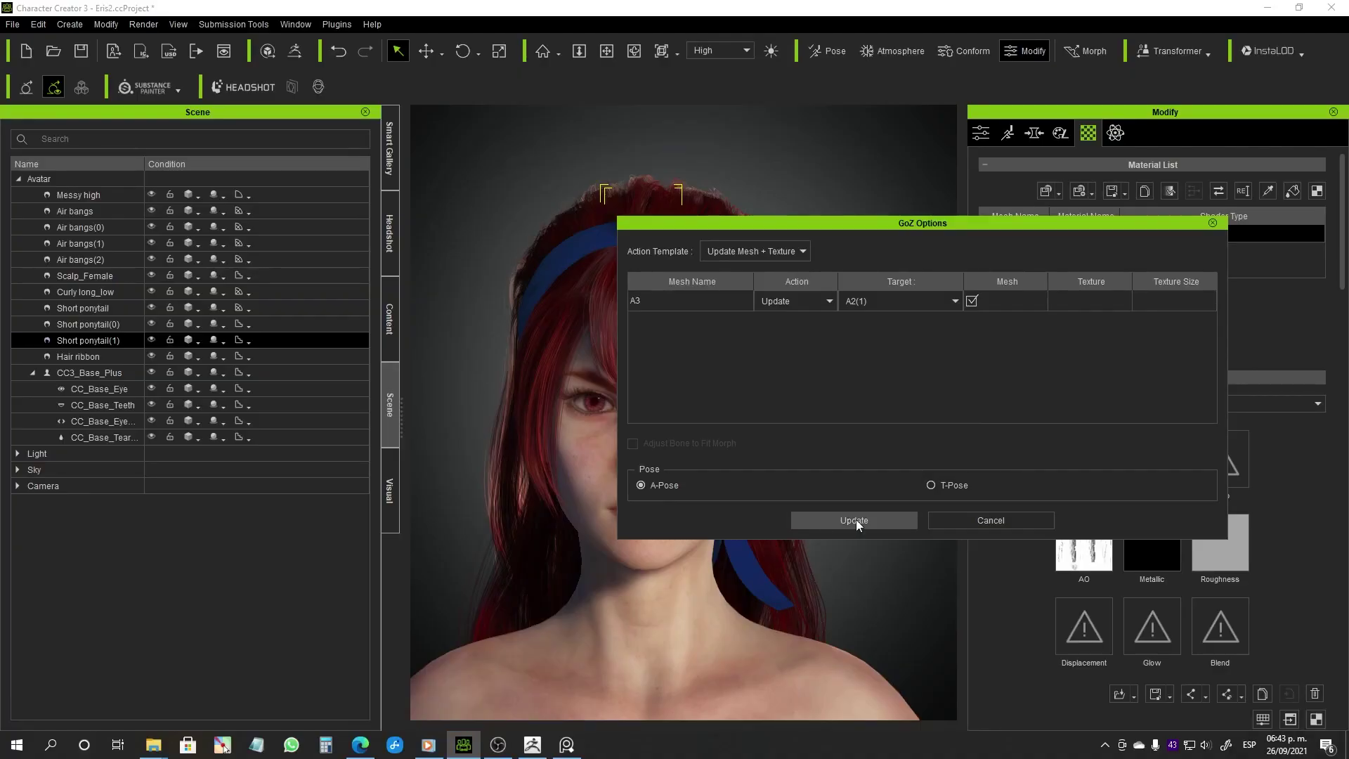
- Update the hair in Character Creator 3 with the mirrored side piece, then deselect it
click(855, 521)
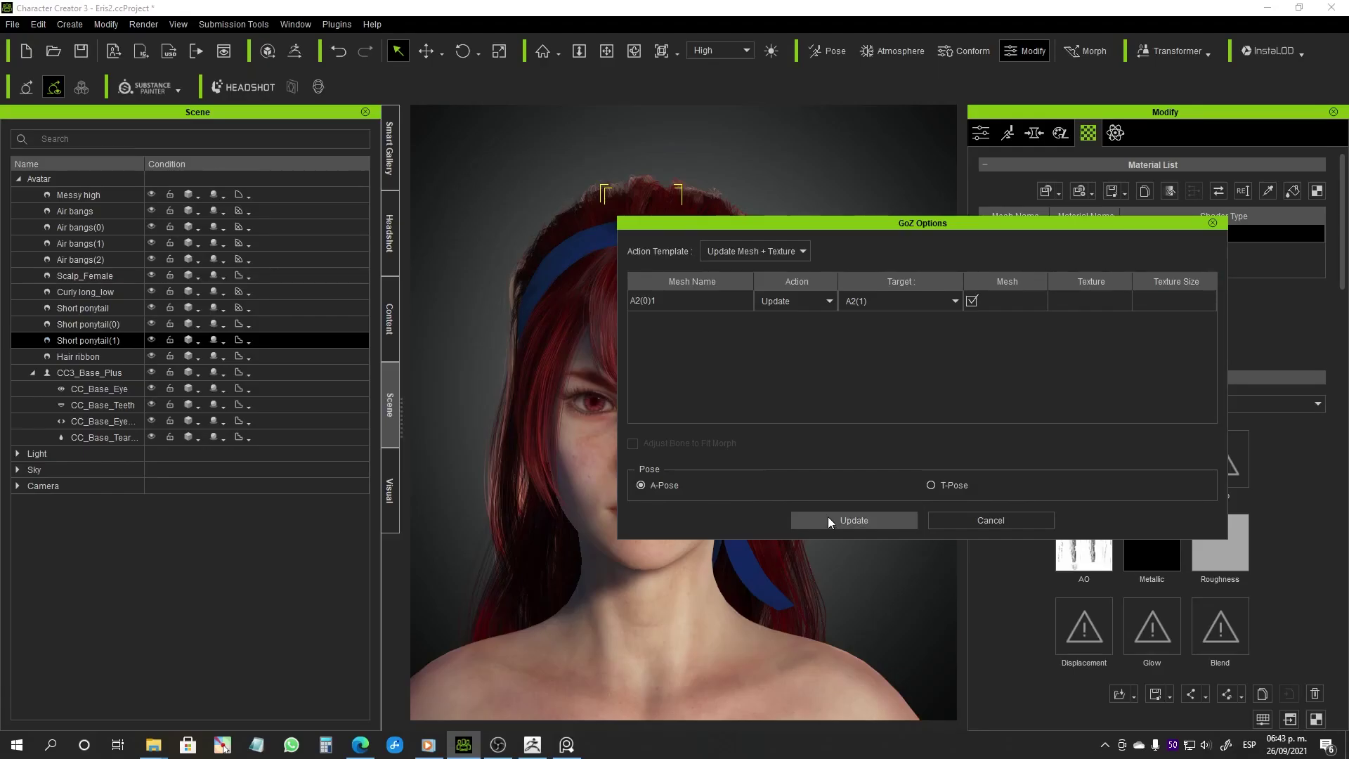
click(829, 516)
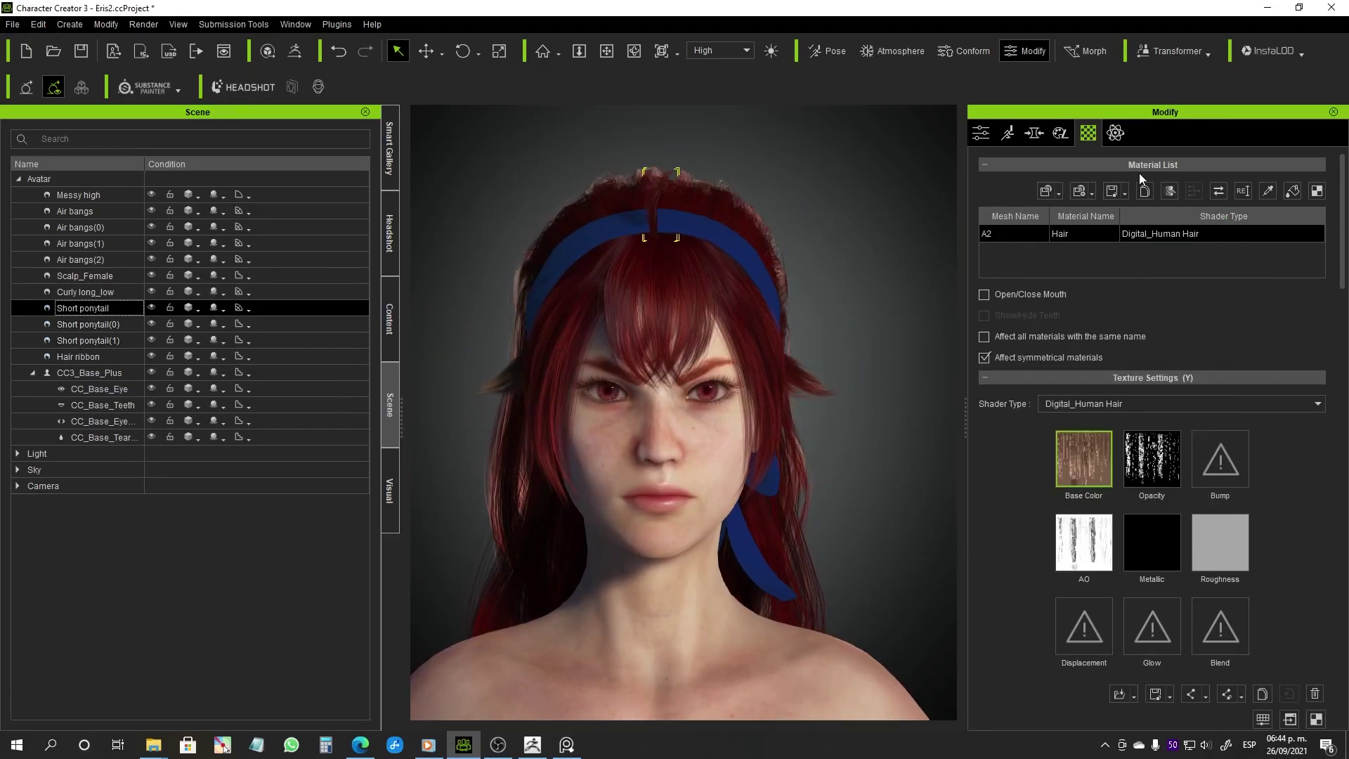
right_drag(916, 386, 903, 325)
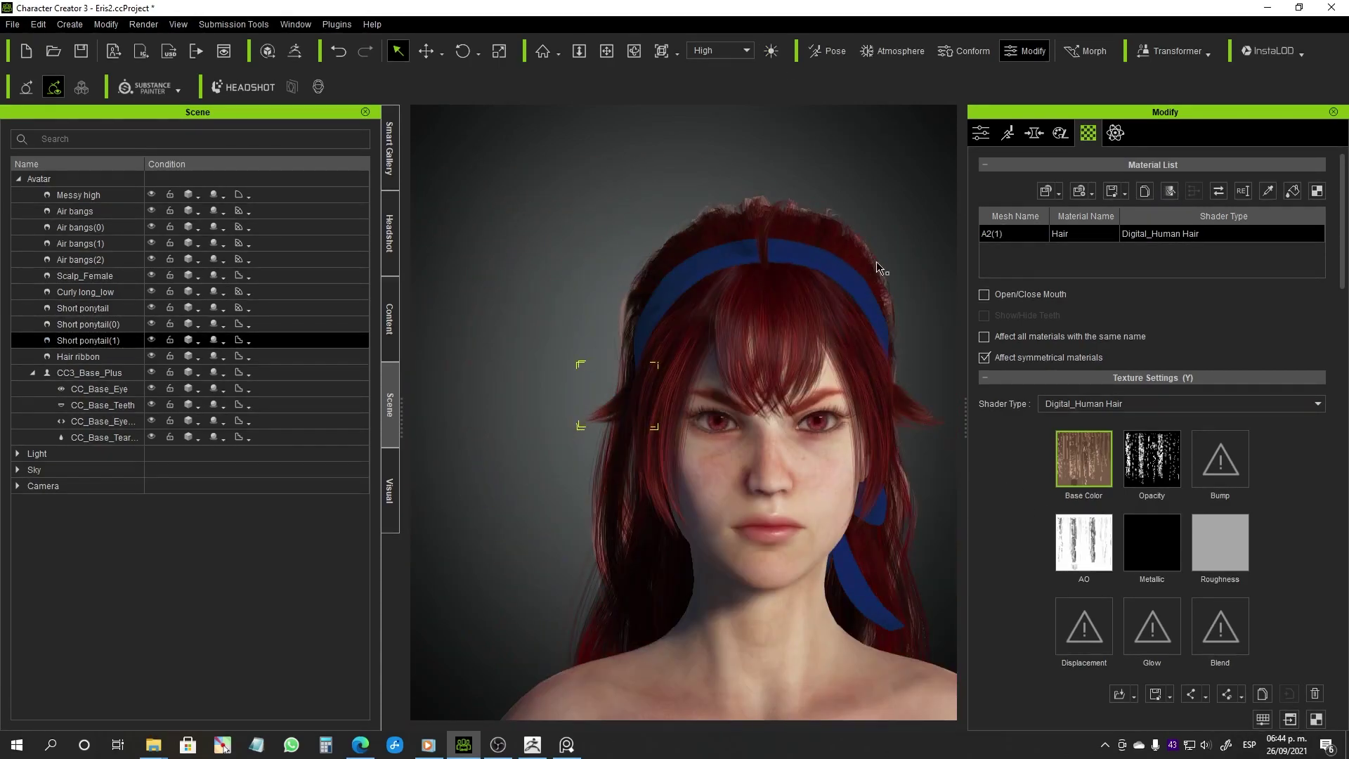
middle_drag(903, 326, 876, 308)
scroll(876, 308, down, 3)
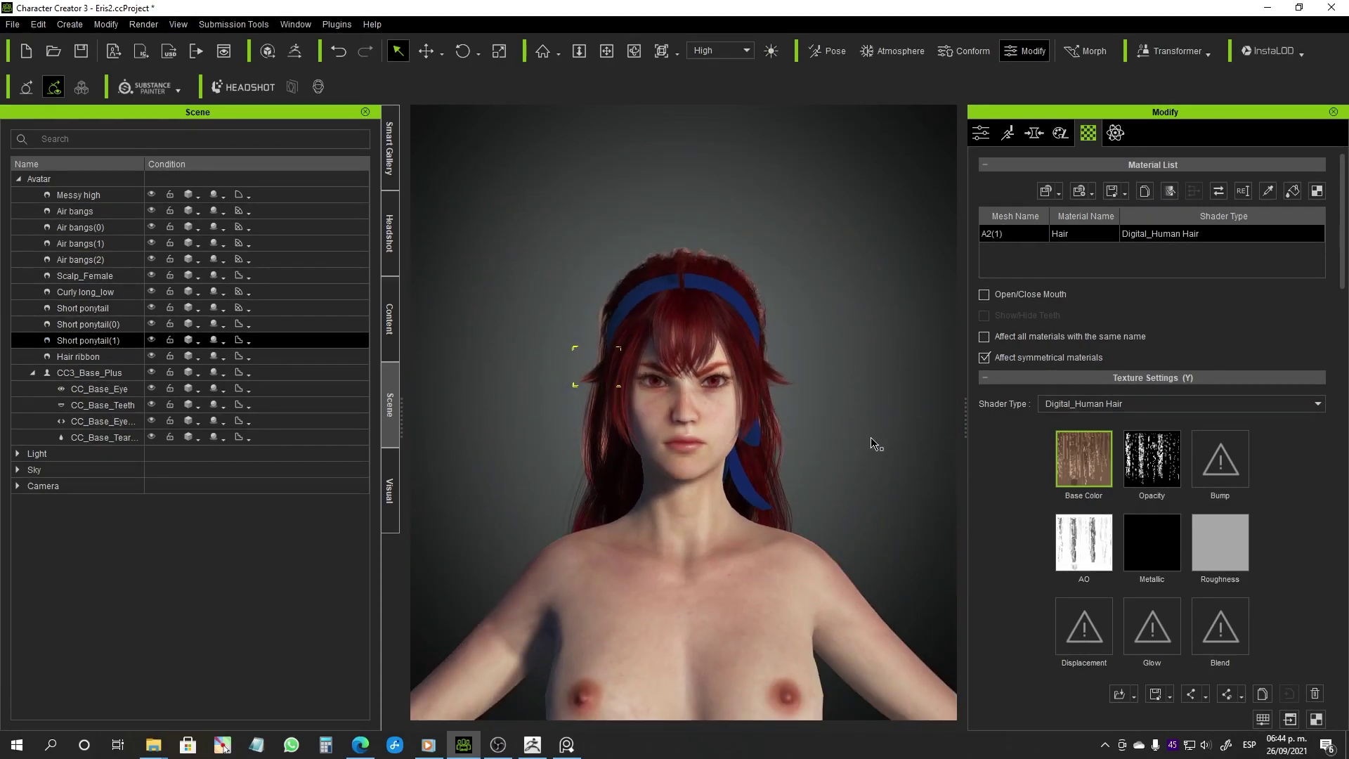
click(877, 460)
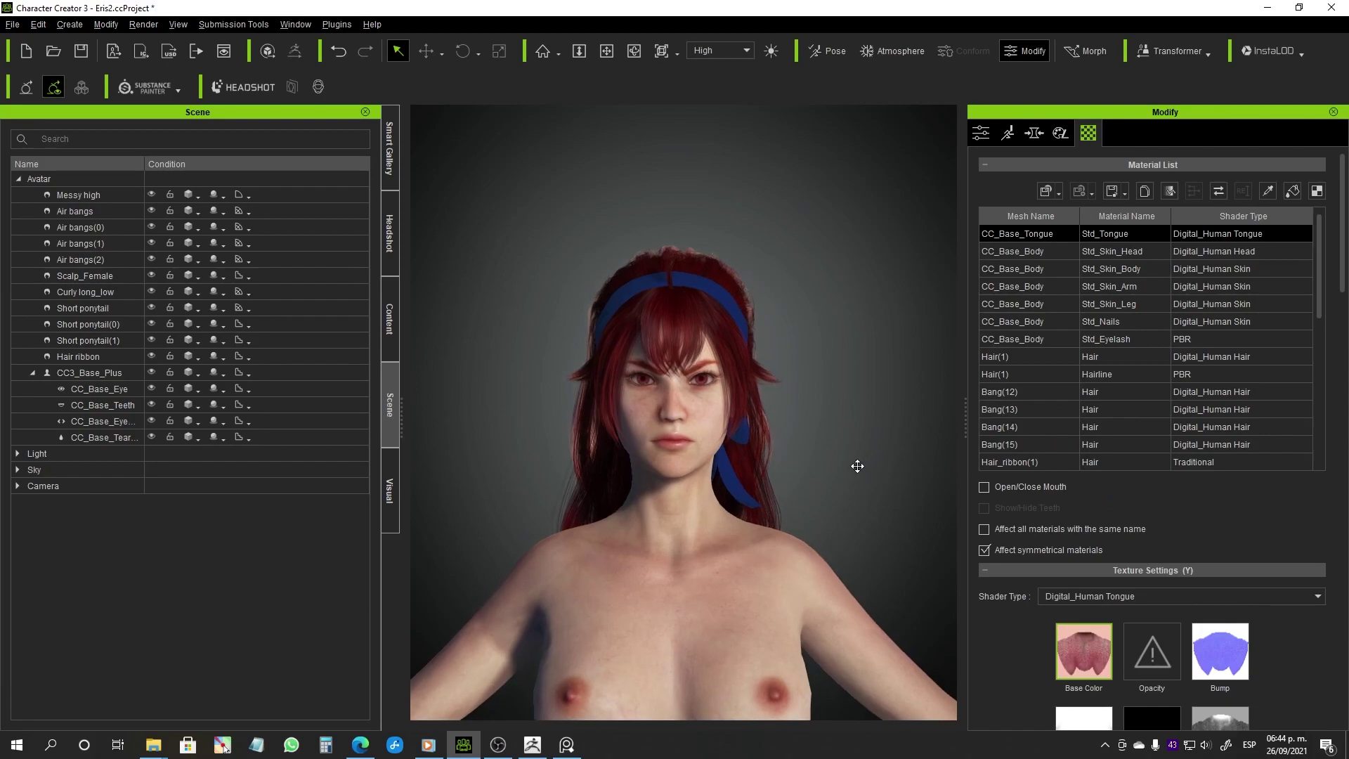
- Pan and zoom from the legs up to centre on the face and inspect the hair
scroll(858, 436, down, 3)
scroll(860, 392, down, 3)
mouse_move(856, 400)
middle_down()
mouse_move(858, 331)
mouse_move(856, 350)
middle_up()
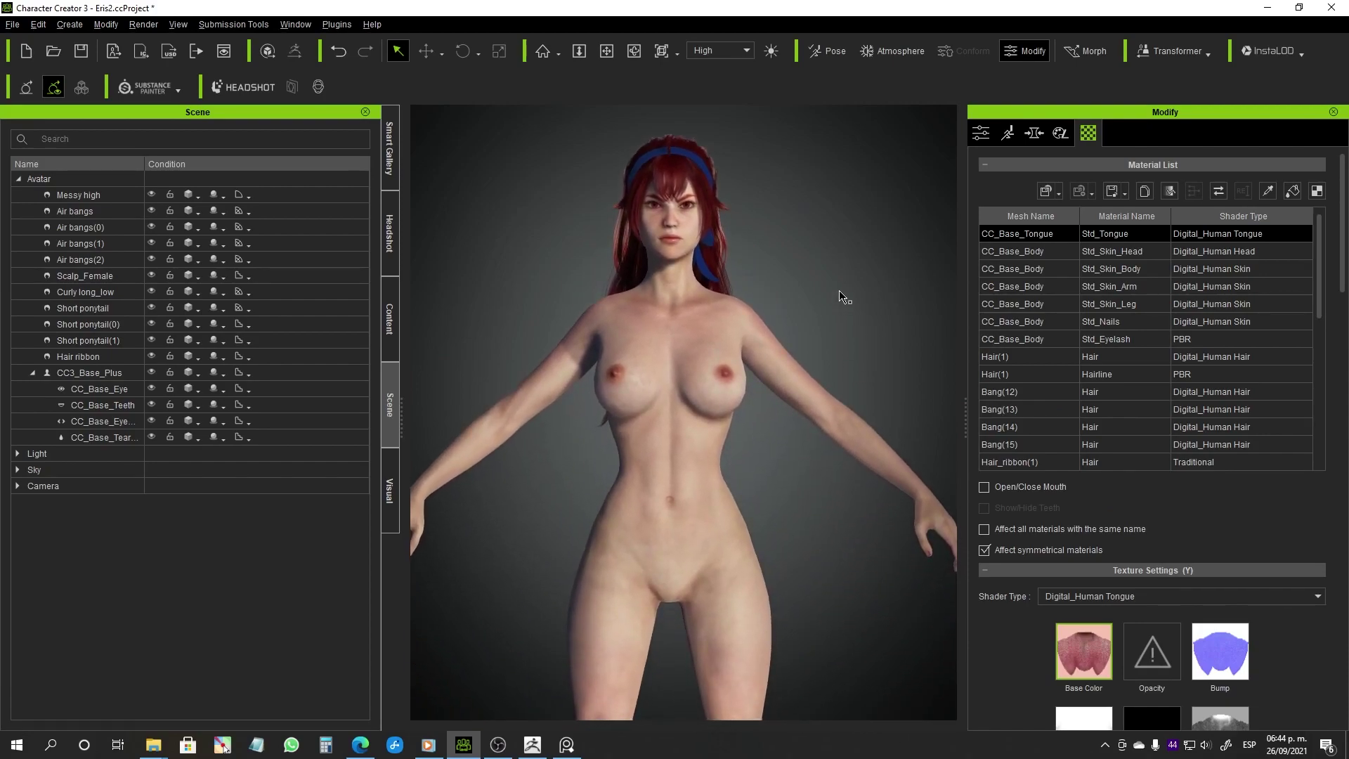
middle_drag(843, 295, 852, 487)
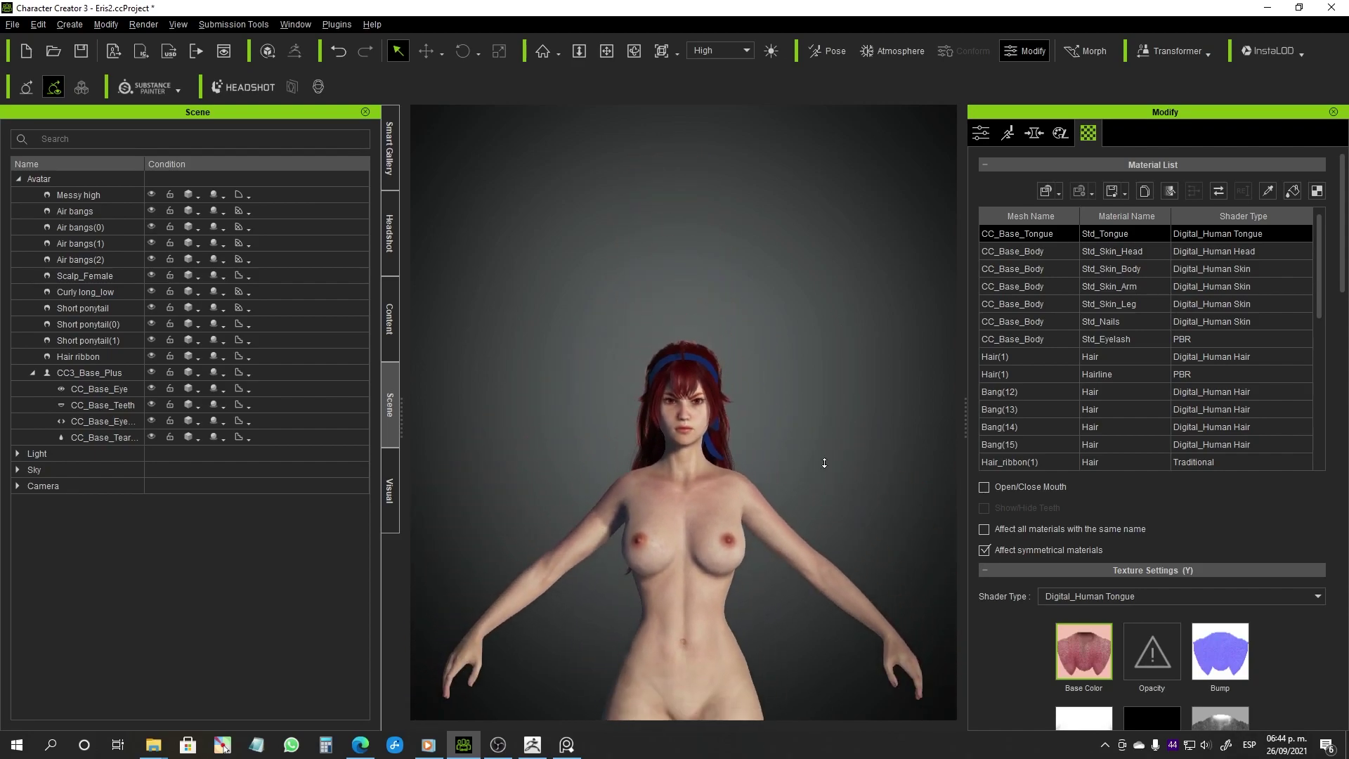
scroll(824, 463, up, 2)
scroll(824, 463, up, 2)
scroll(824, 463, up, 2)
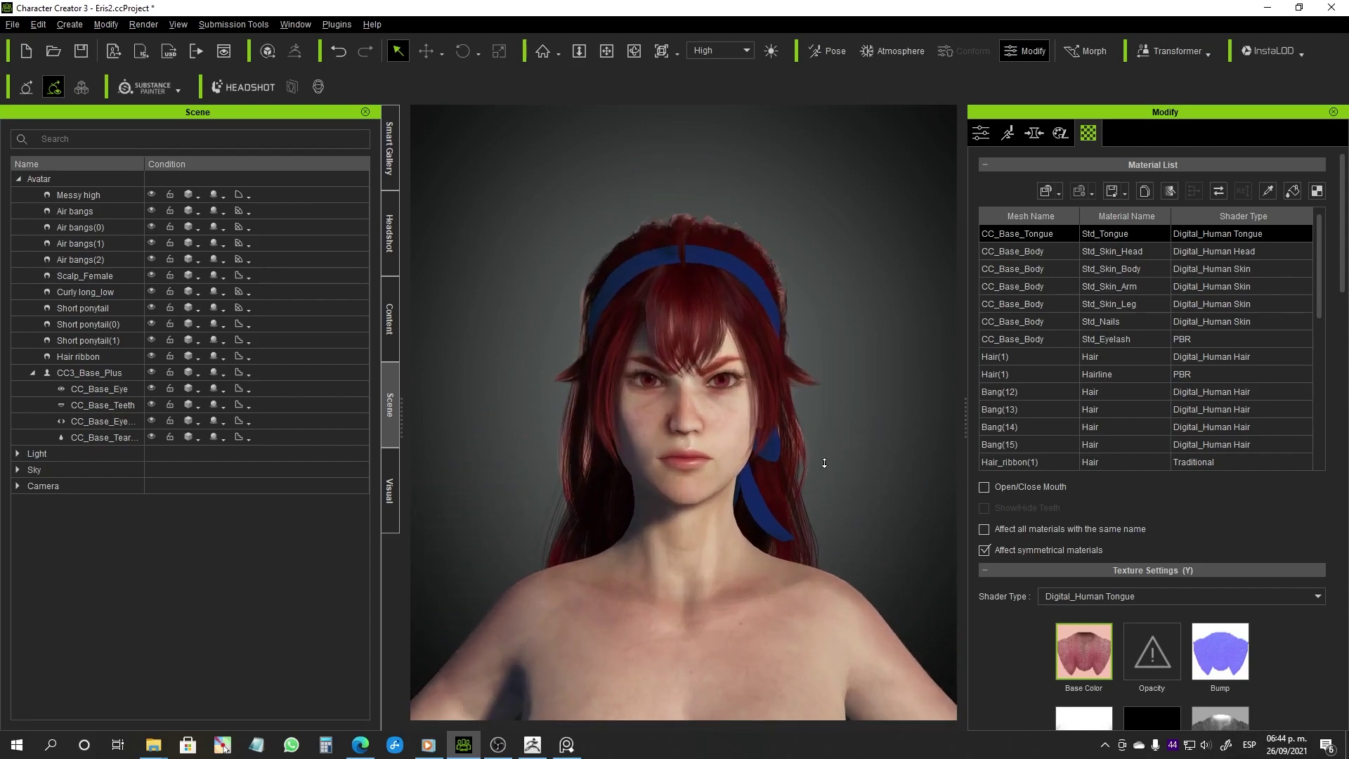
scroll(852, 470, up, 1)
scroll(849, 466, up, 2)
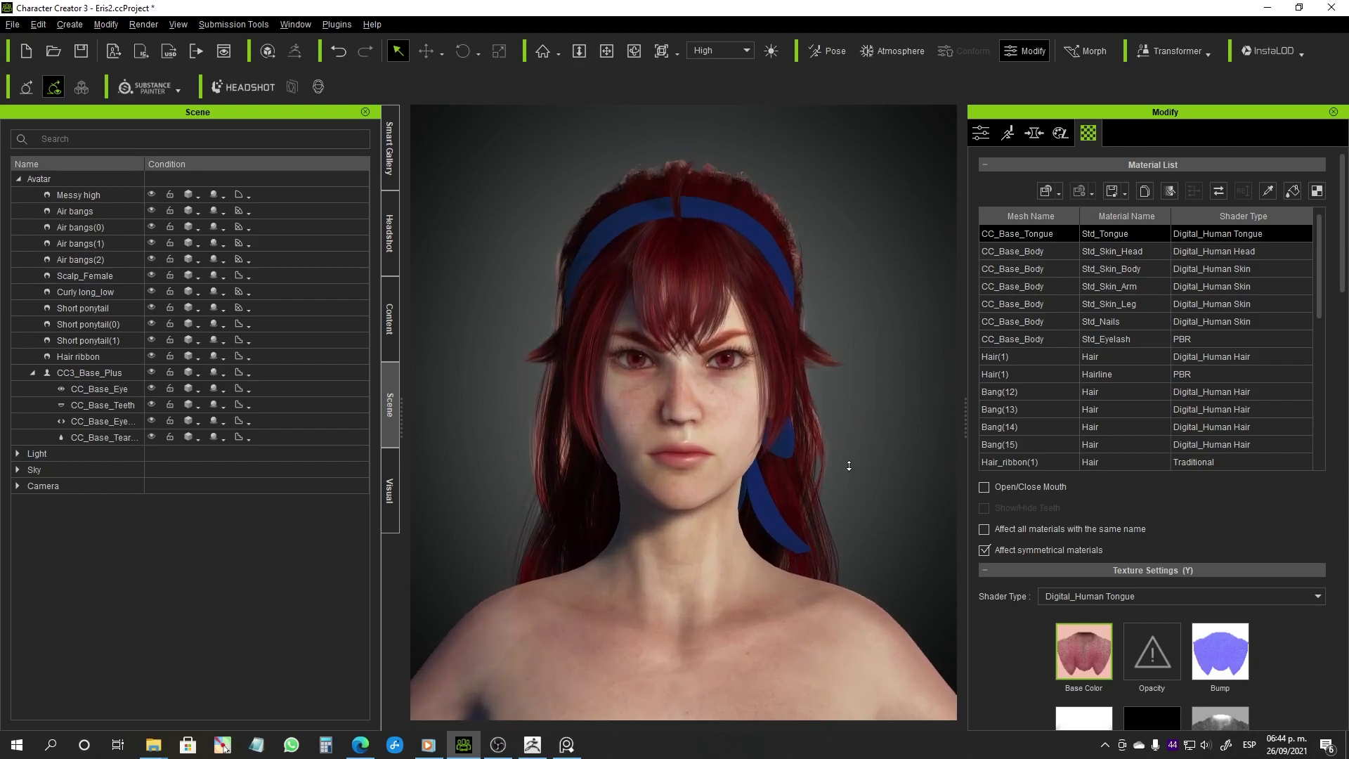
middle_drag(906, 497, 898, 479)
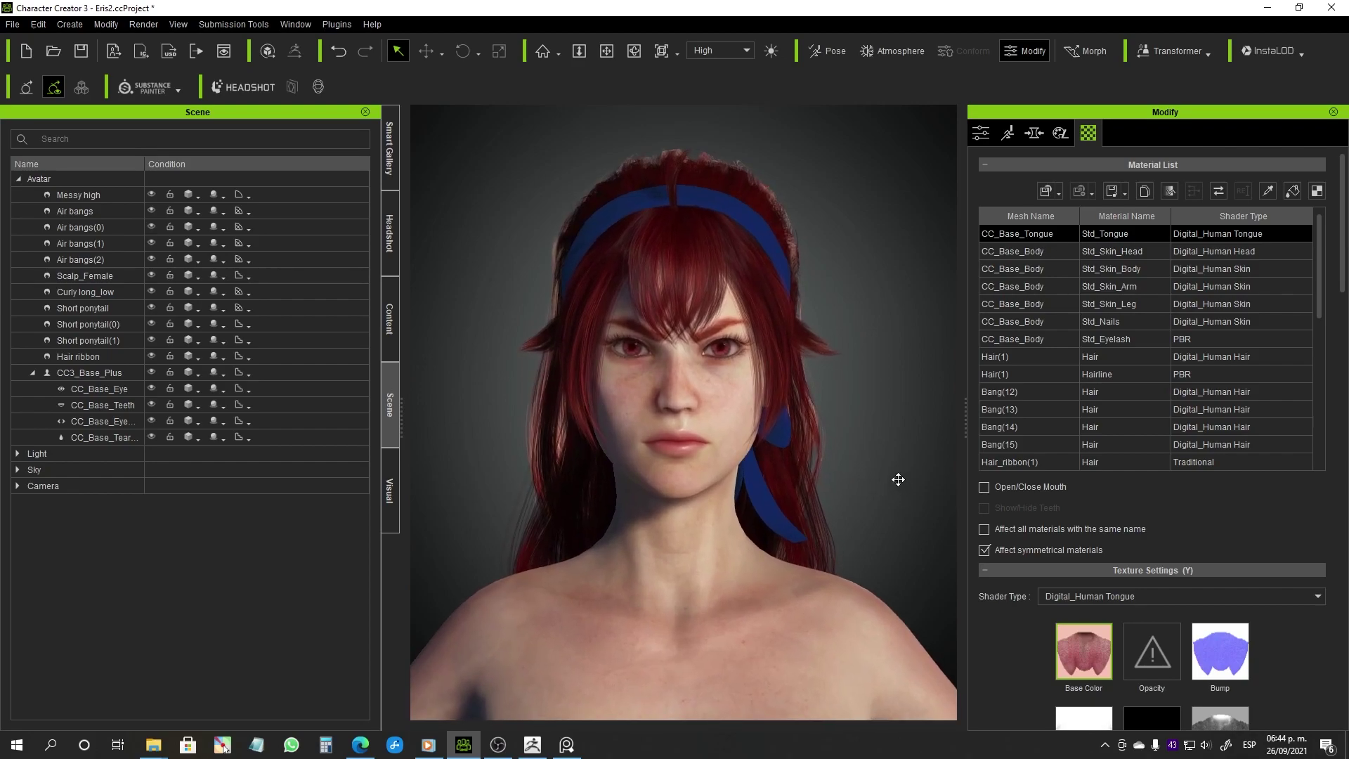